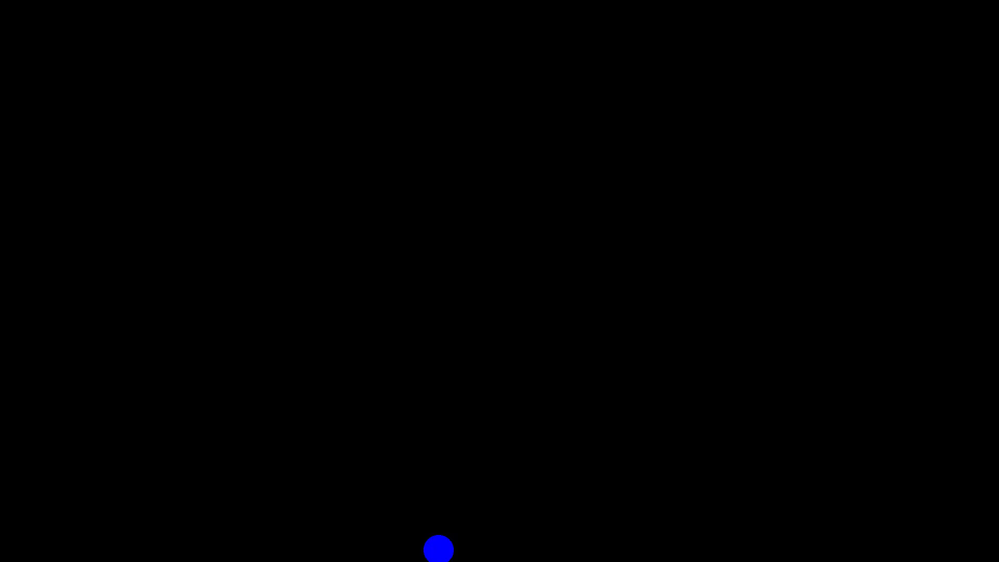
# Unmute the mic and share the entire screen in the Google Meet call.
pyautogui.click(428, 8)
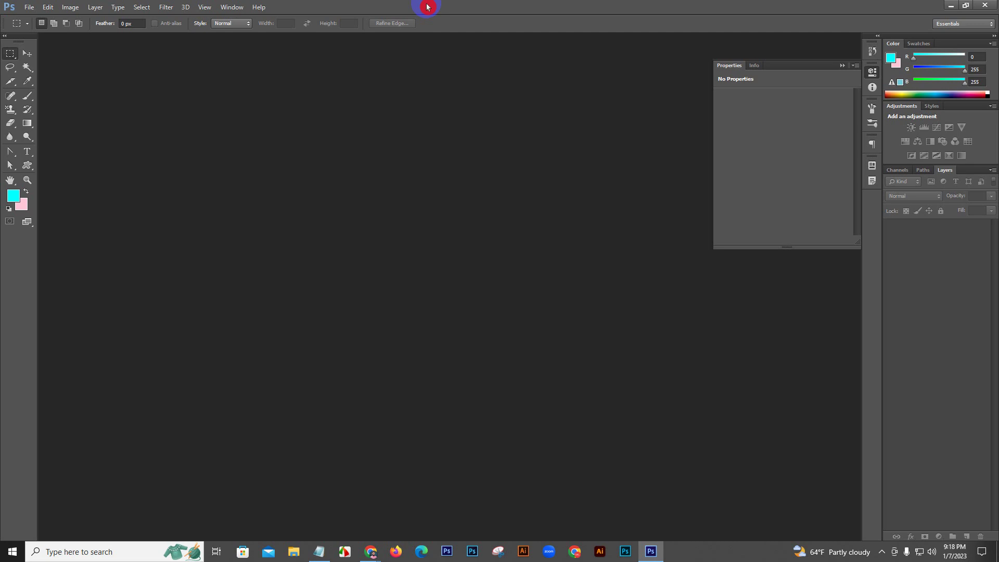
pyautogui.click(370, 551)
pyautogui.click(412, 520)
pyautogui.click(520, 518)
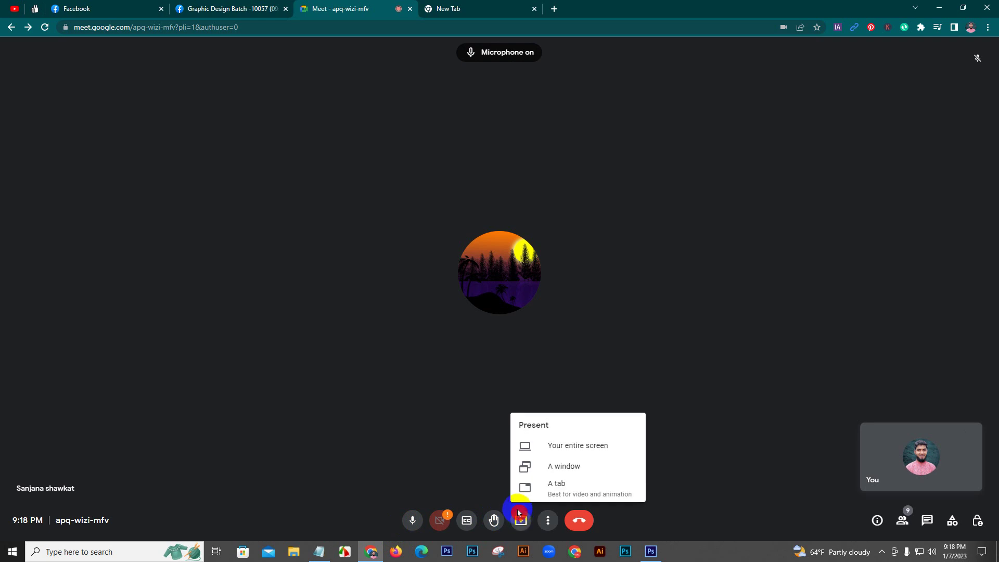
pyautogui.click(565, 449)
pyautogui.click(591, 241)
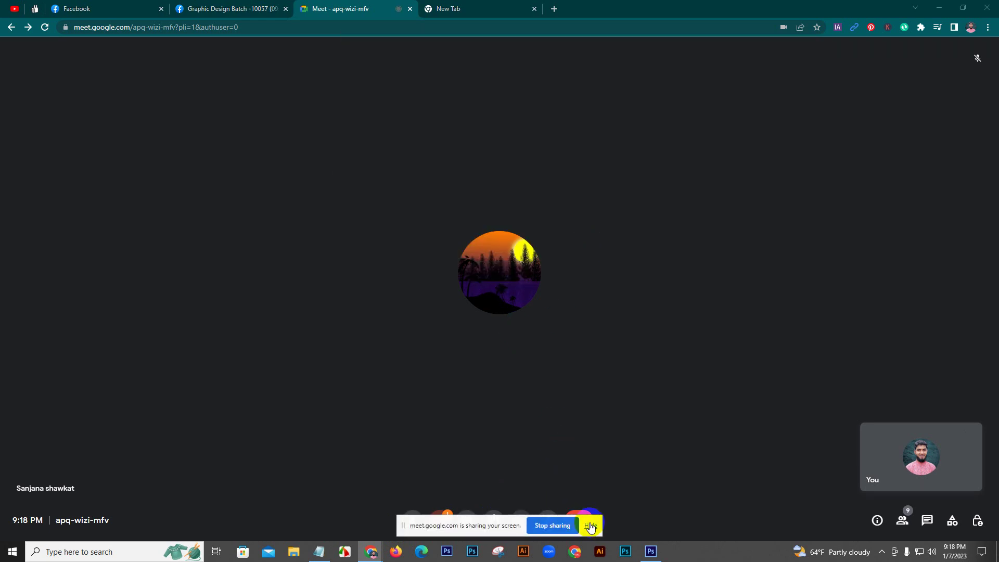
pyautogui.click(593, 527)
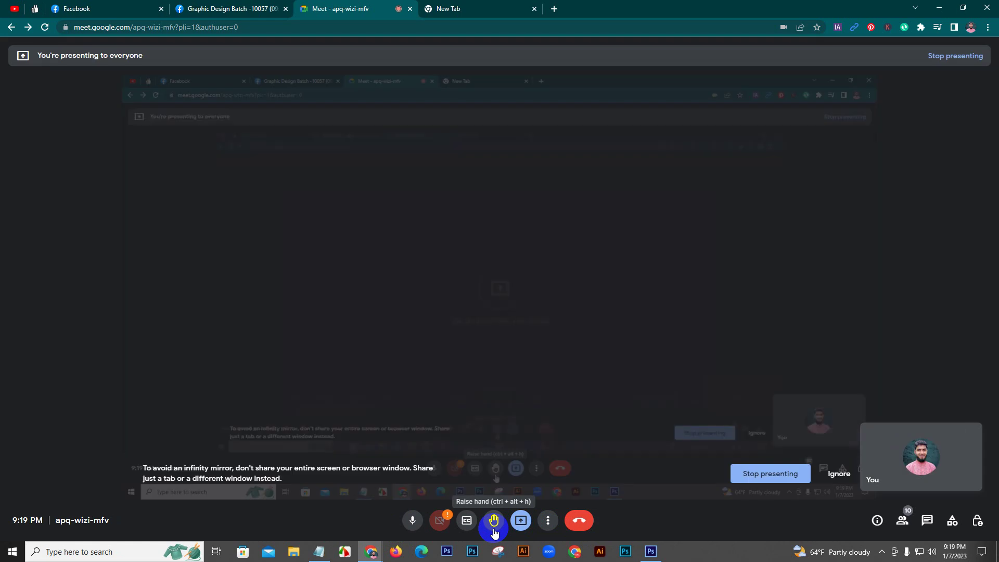
pyautogui.moveTo(651, 552)
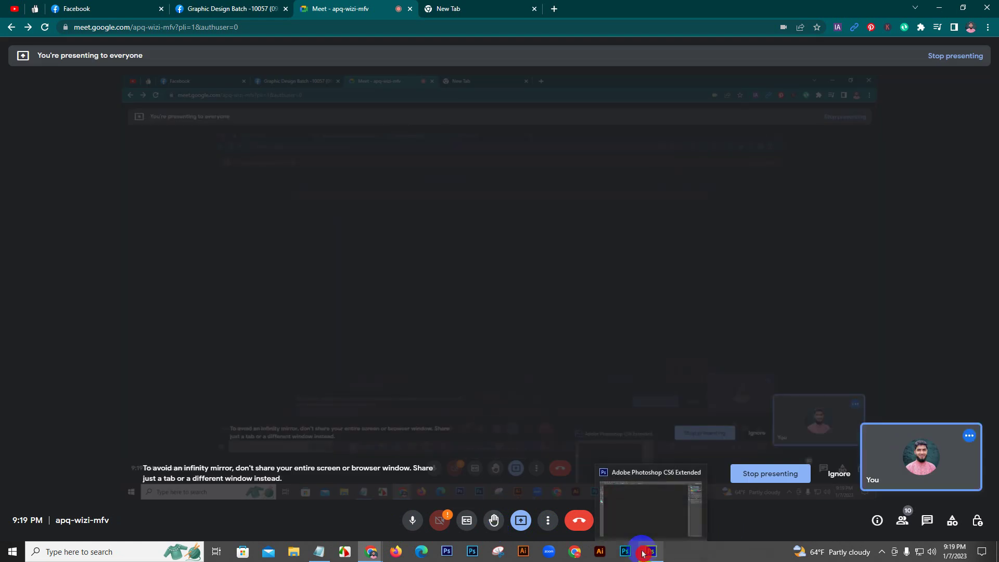
# Bring Photoshop back to the front, then switch to Chrome's blank new tab.
pyautogui.click(651, 558)
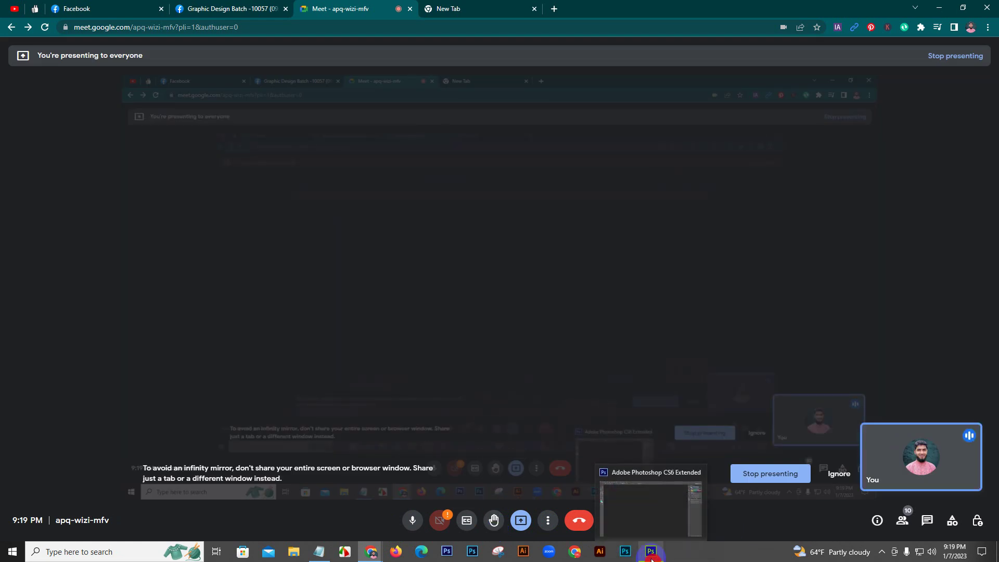
pyautogui.click(651, 557)
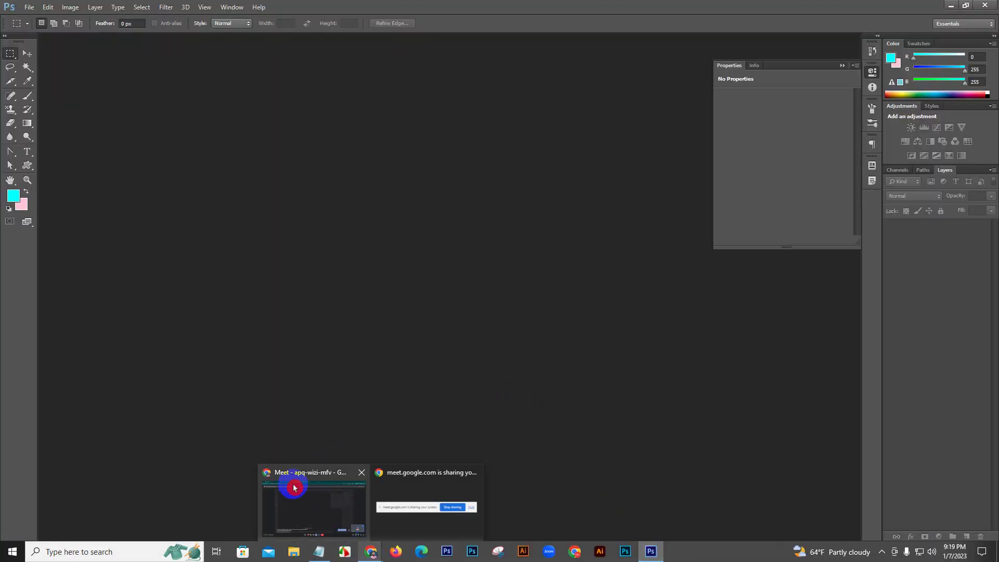
pyautogui.moveTo(371, 552)
pyautogui.click(297, 491)
pyautogui.click(458, 9)
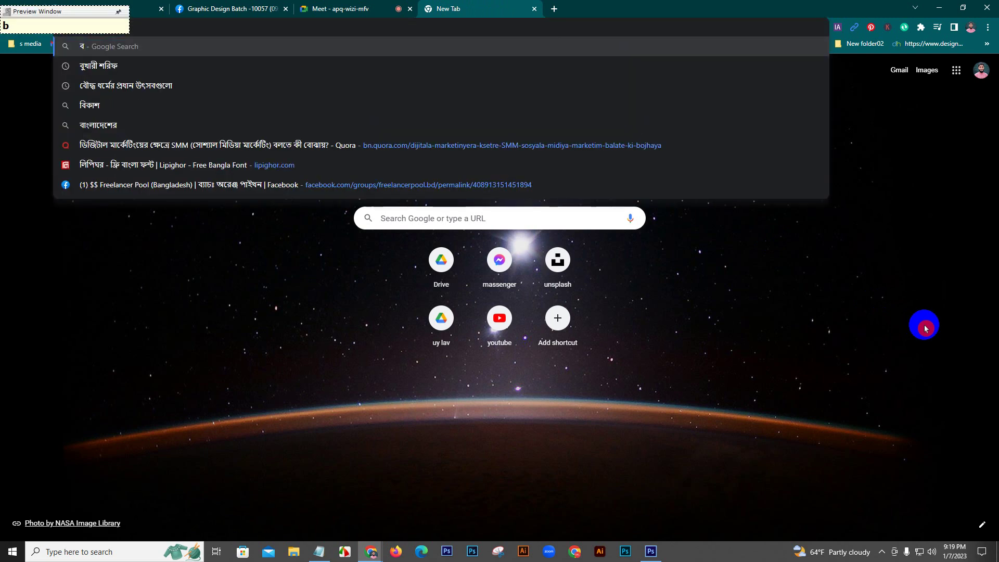
# Search Google for 'business card design' and show the image results.
pyautogui.write('b')
pyautogui.press('BackSpace')
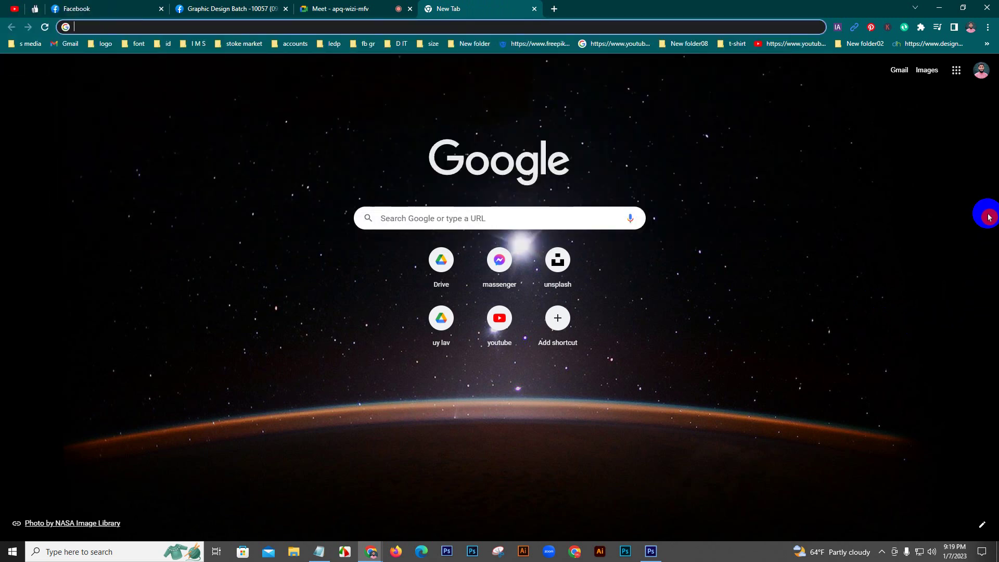
pyautogui.write('business card')
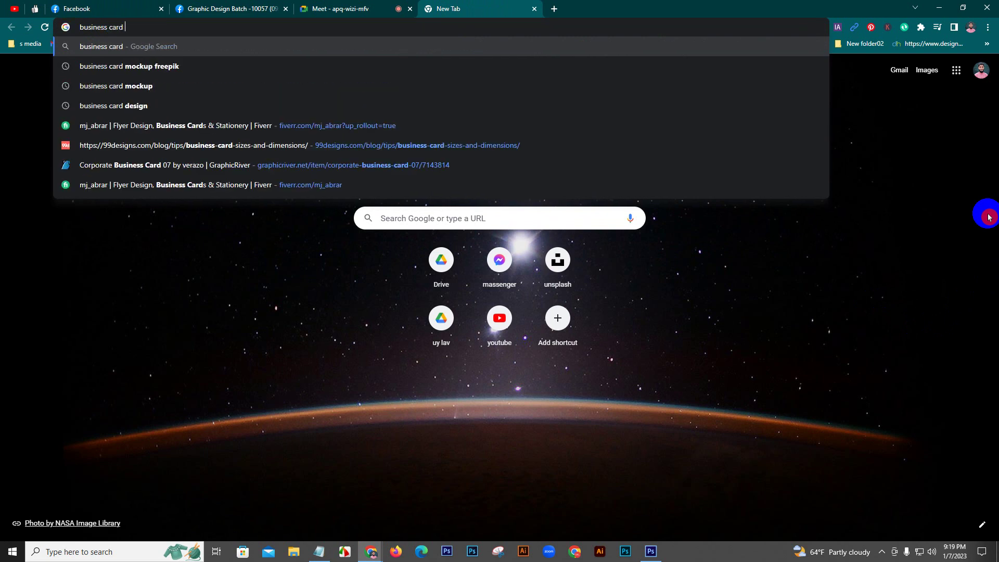
pyautogui.write(' des')
pyautogui.press('Return')
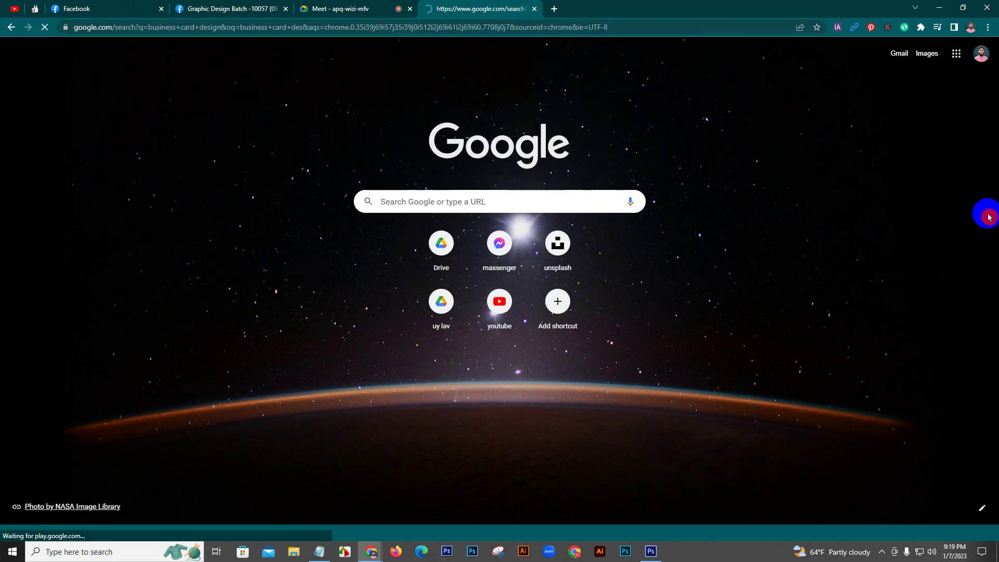
pyautogui.click(170, 93)
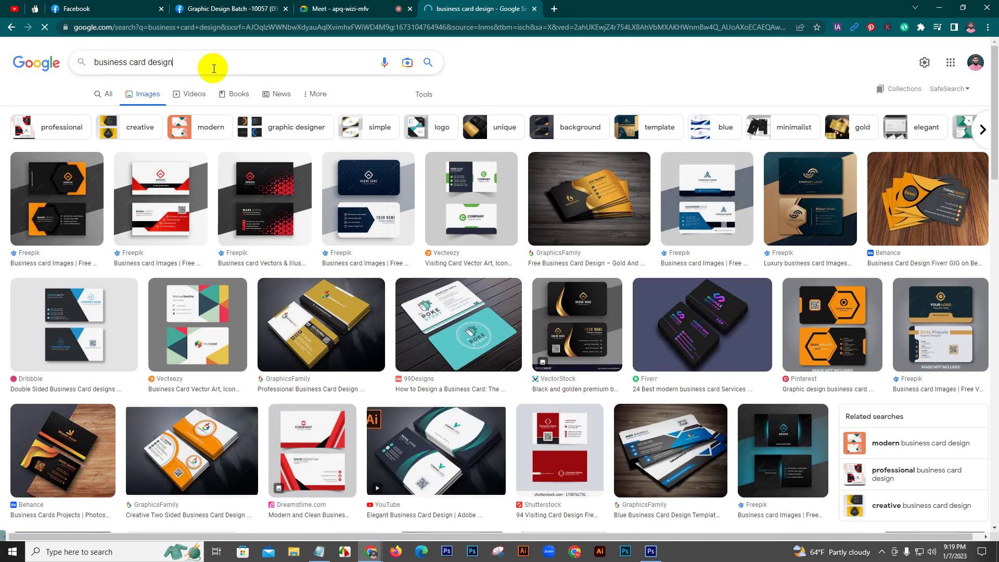
# In a new tab, search 'business card design size' and show its image results.
pyautogui.click(213, 68)
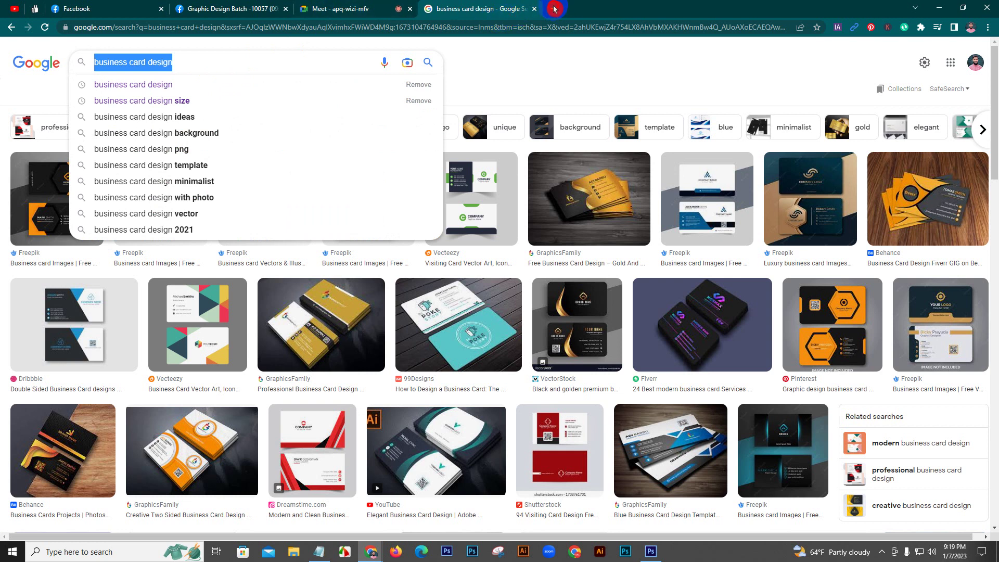
pyautogui.click(554, 9)
pyautogui.write('business card design')
pyautogui.click(194, 85)
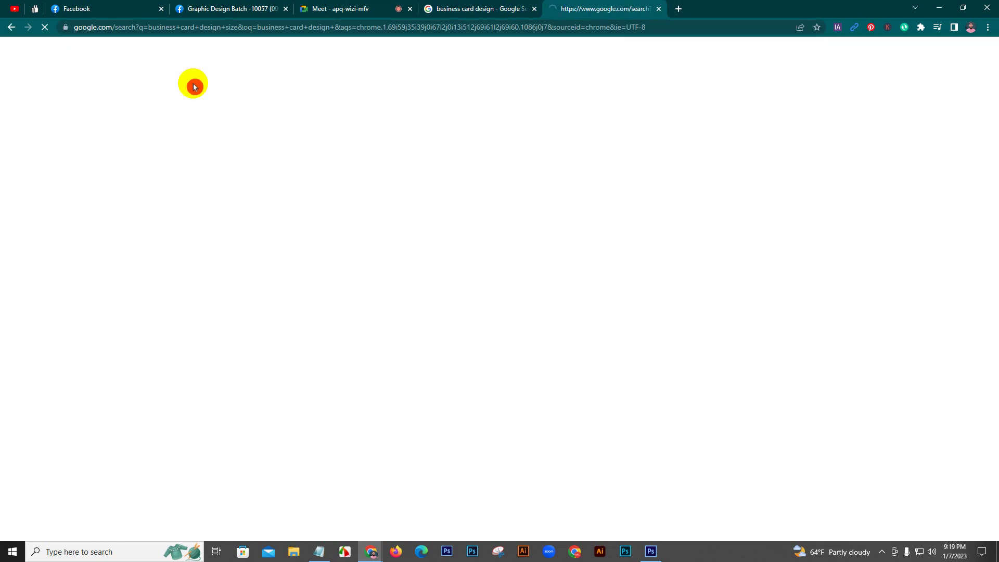
pyautogui.click(497, 8)
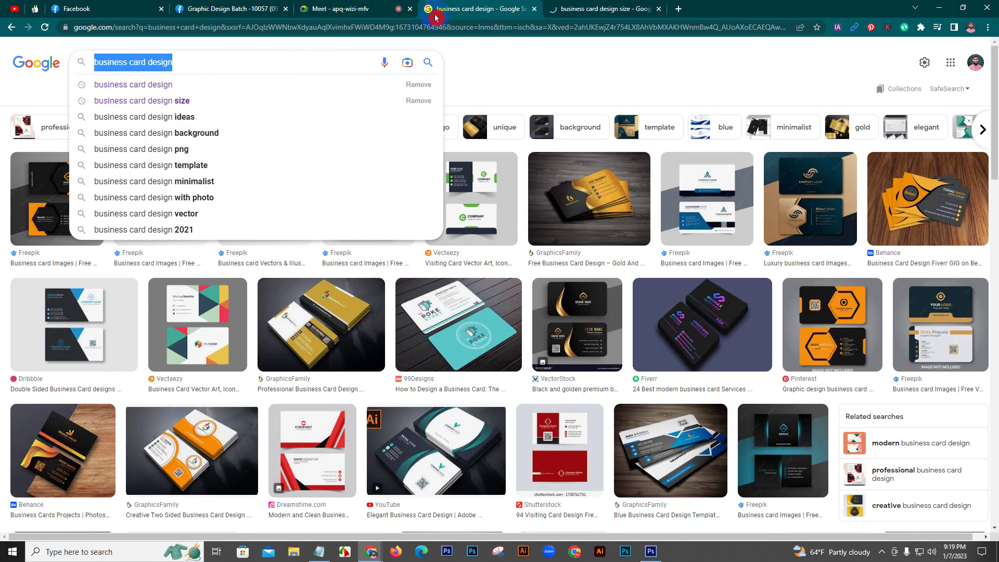
pyautogui.click(581, 5)
pyautogui.click(172, 93)
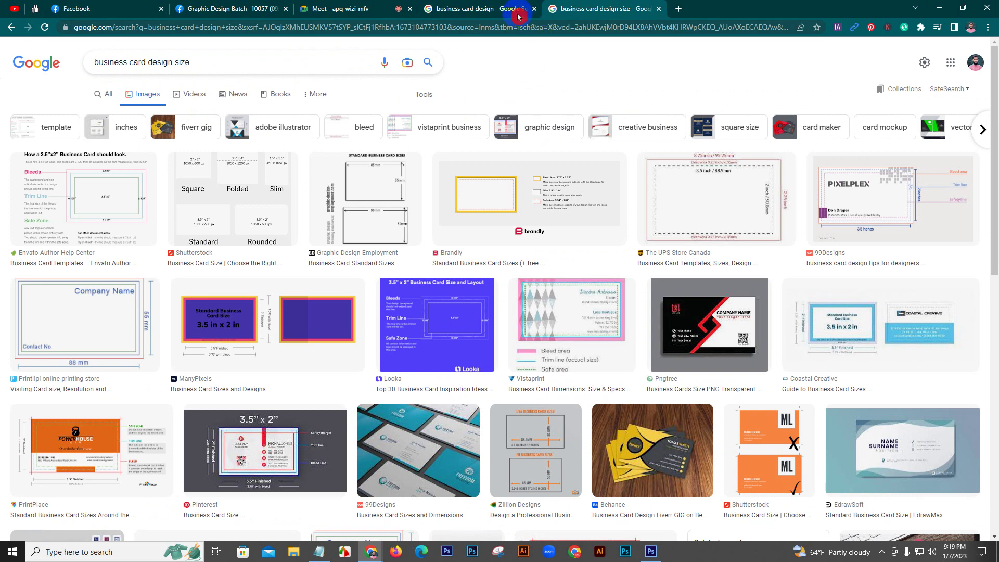
# Return to the business card design image results and launch a Firefox window.
pyautogui.click(490, 9)
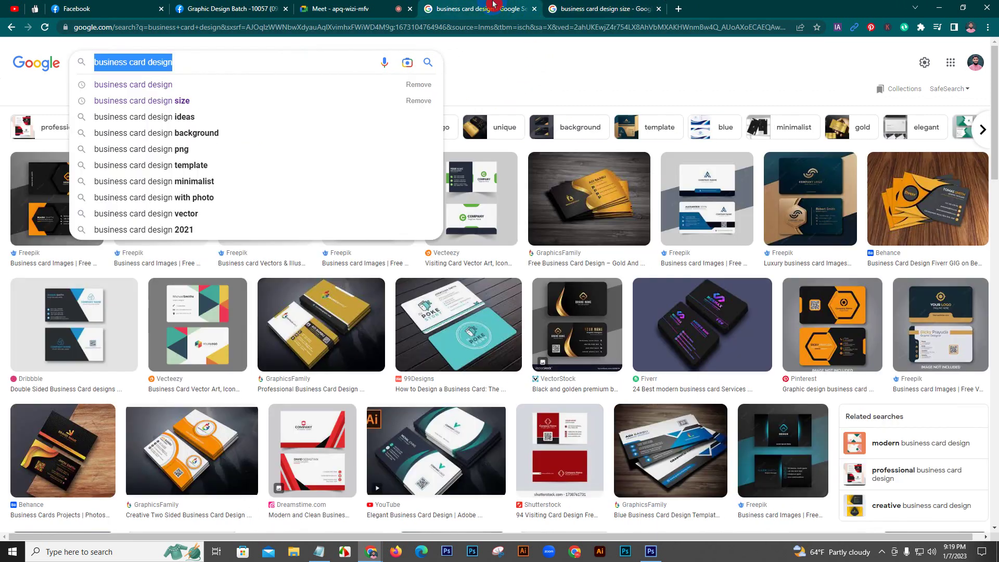
pyautogui.click(491, 86)
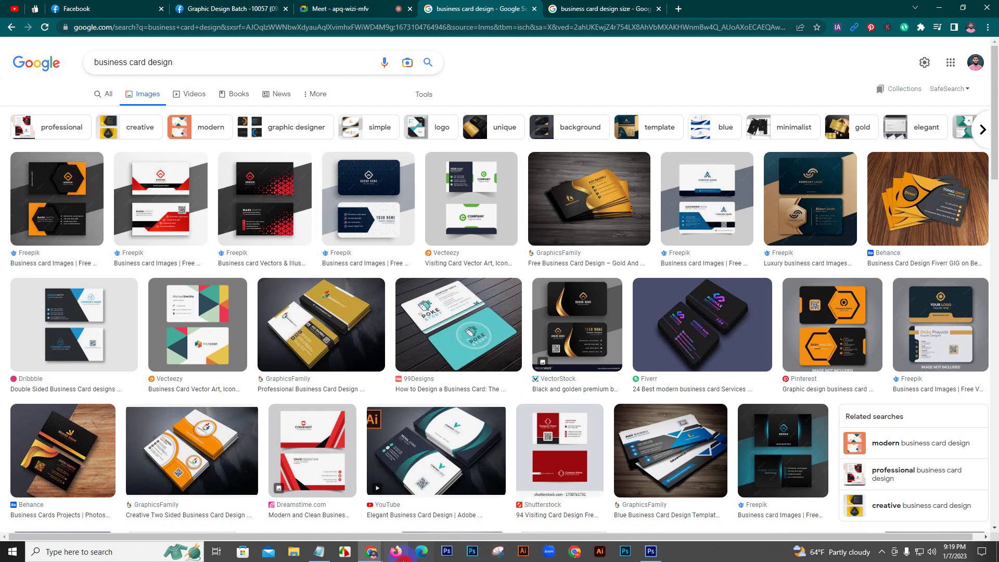
pyautogui.rightClick(395, 555)
pyautogui.click(398, 545)
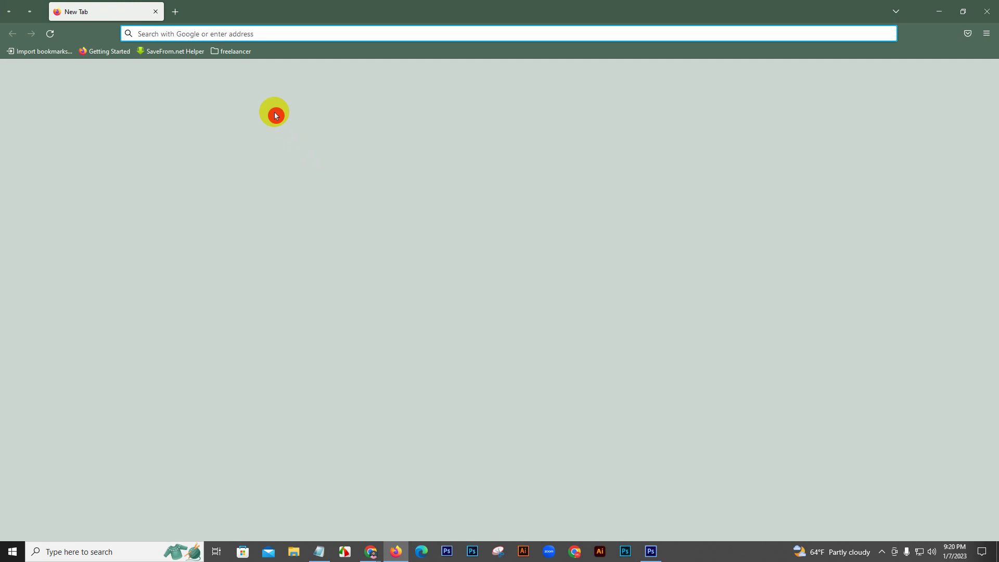
# Search 'business card design size' in Firefox, highlight 3.5 x 2 inches, and open the 99designs article.
pyautogui.click(145, 27)
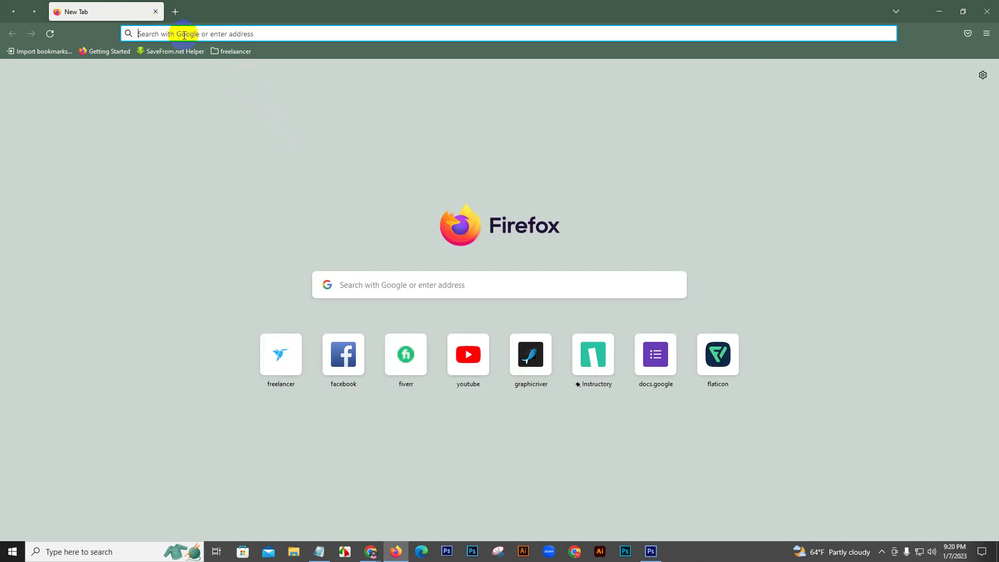
pyautogui.write('business car')
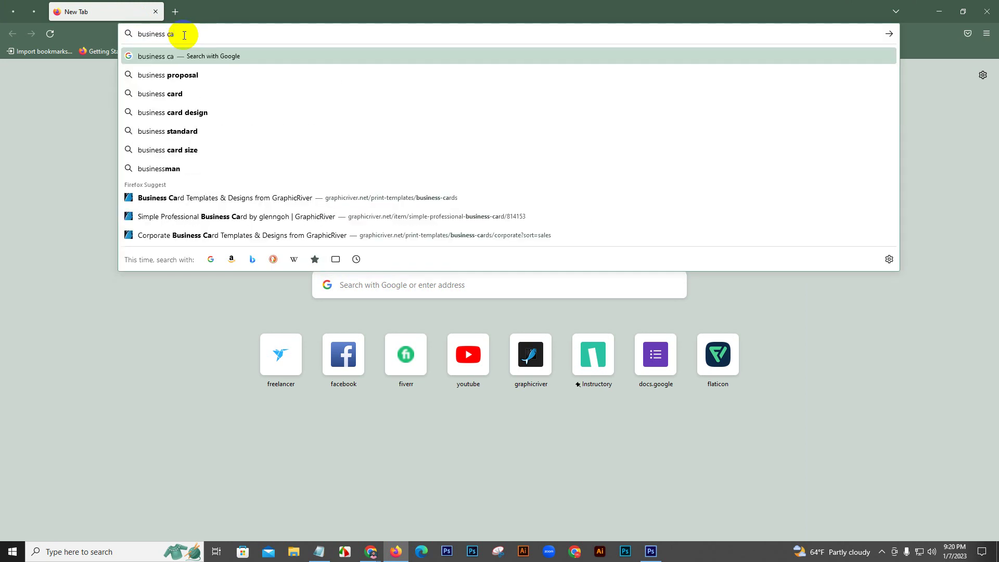
pyautogui.write('d design siz')
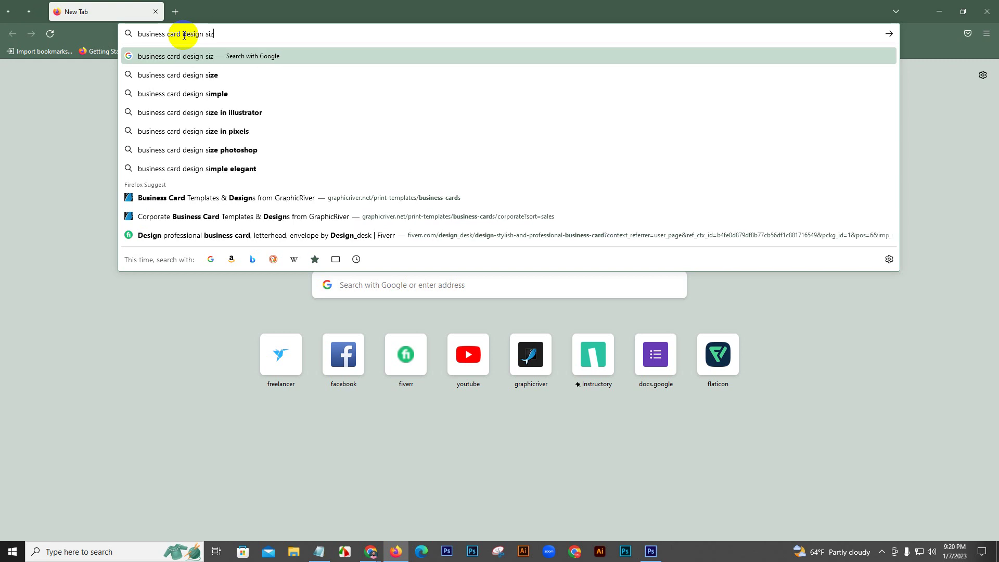
pyautogui.write('e')
pyautogui.press('Return')
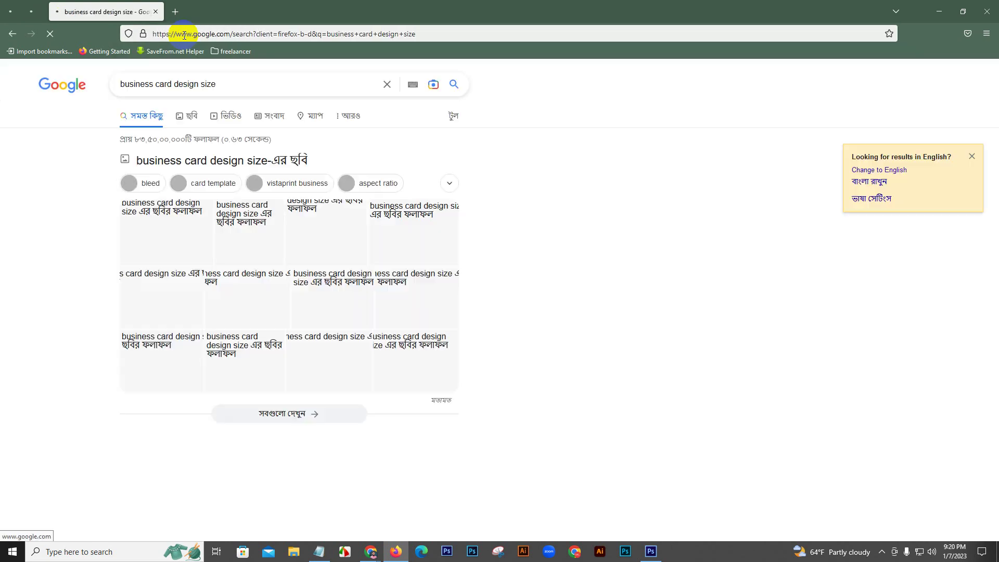
pyautogui.scroll(-2, 181, 197)
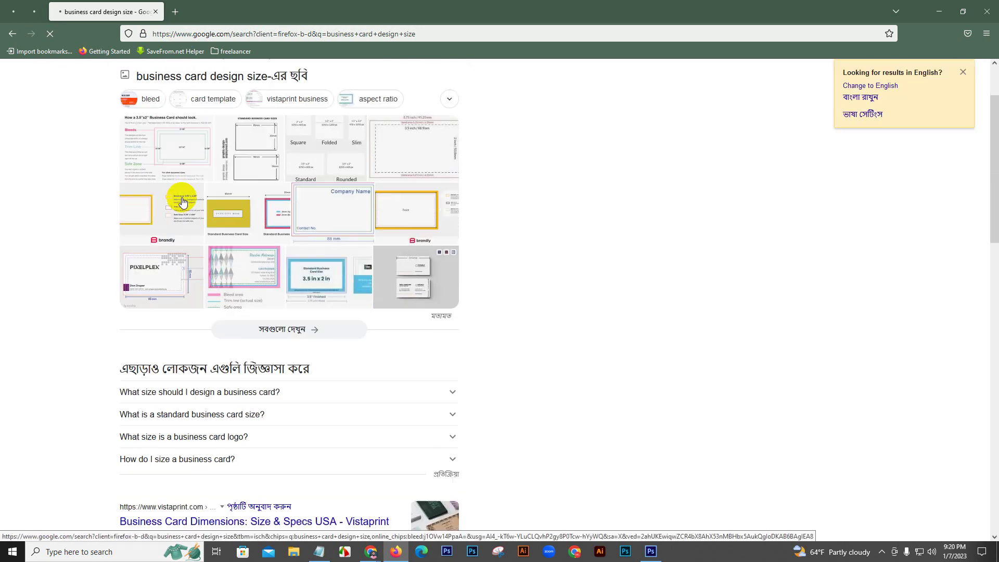
pyautogui.scroll(-4, 189, 203)
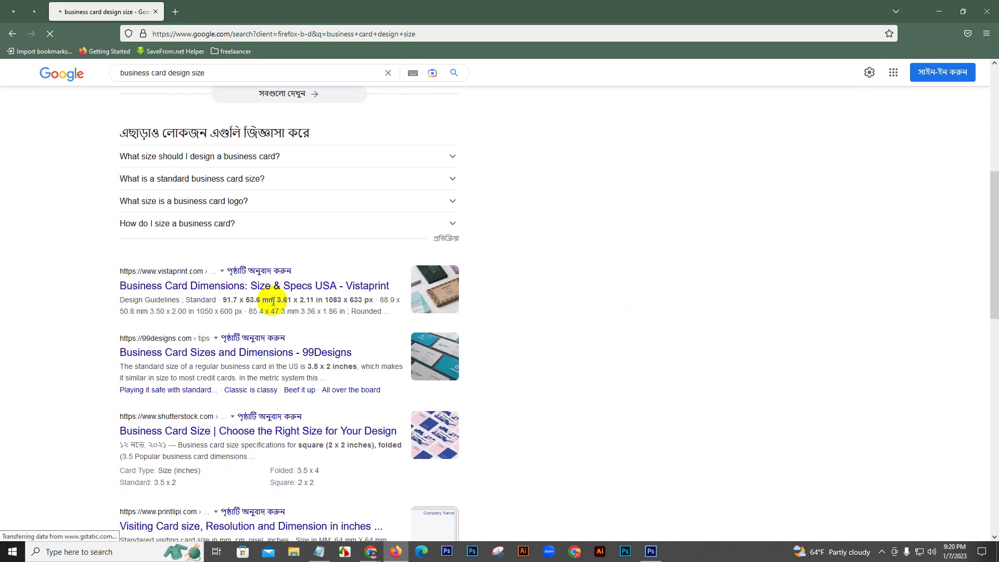
pyautogui.scroll(-2, 250, 281)
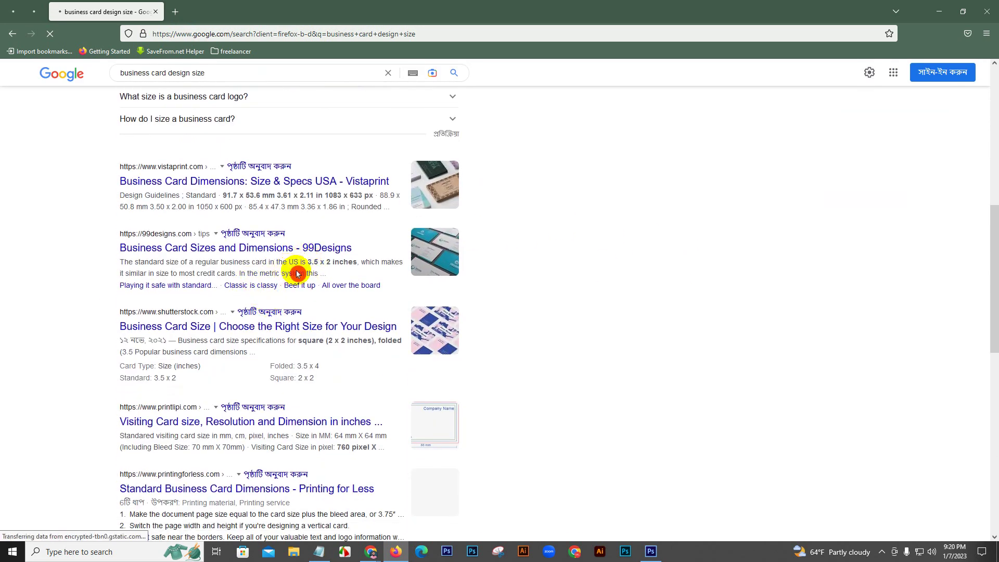
pyautogui.moveTo(306, 261); pyautogui.dragTo(336, 261)
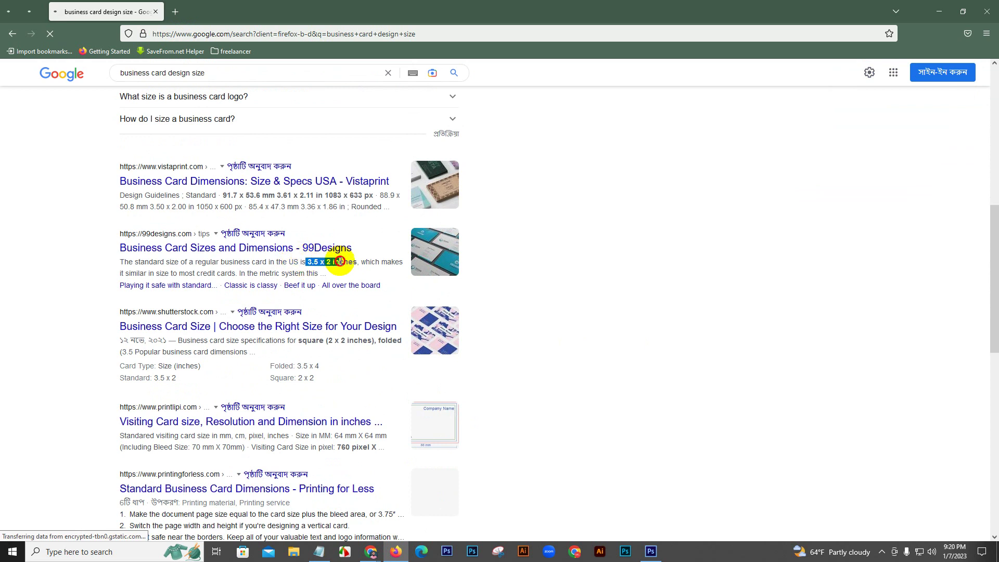
pyautogui.click(312, 248)
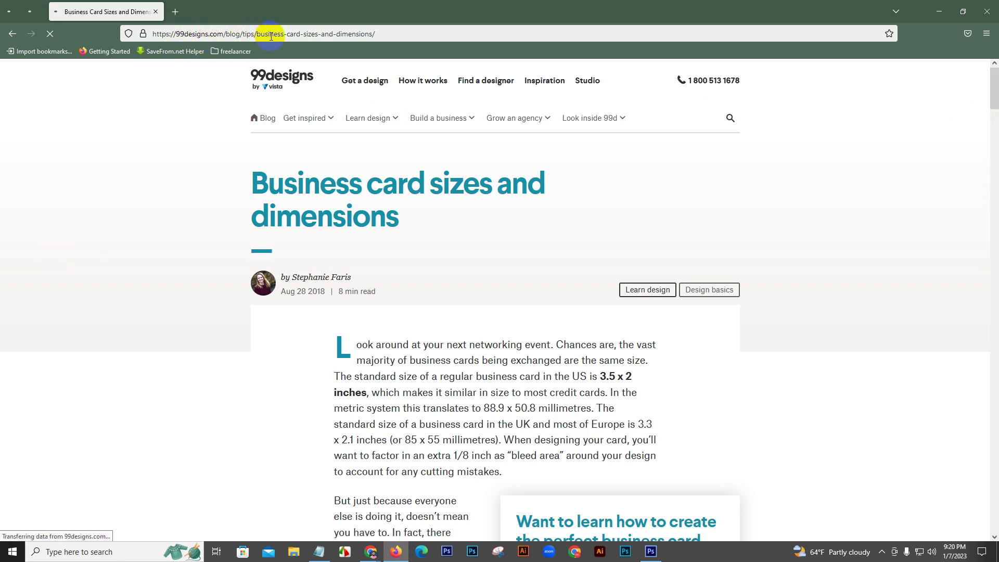
# Scroll through the 99designs business card sizes article.
pyautogui.tripleClick(414, 200)
pyautogui.click(430, 175)
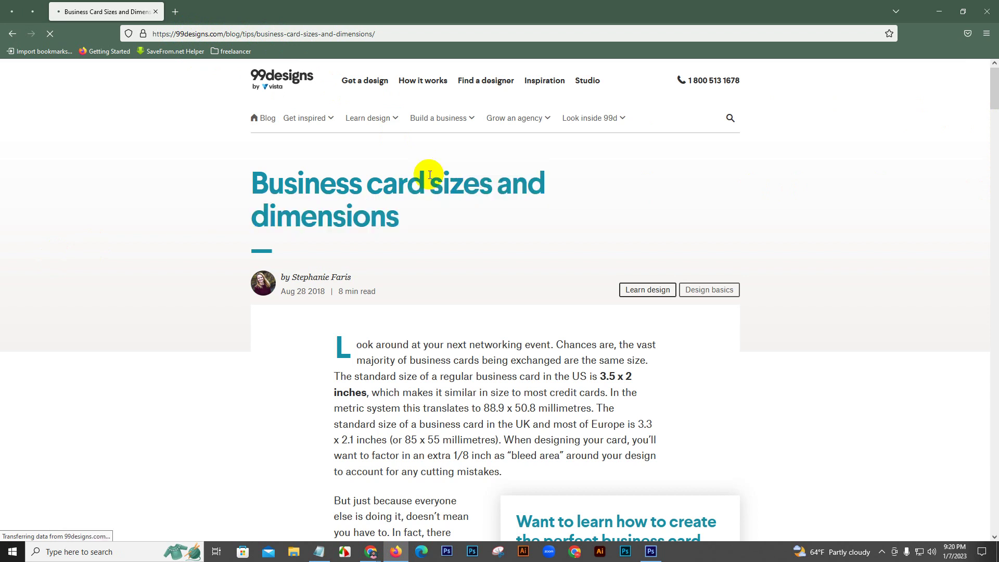
pyautogui.moveTo(994, 89); pyautogui.dragTo(993, 209)
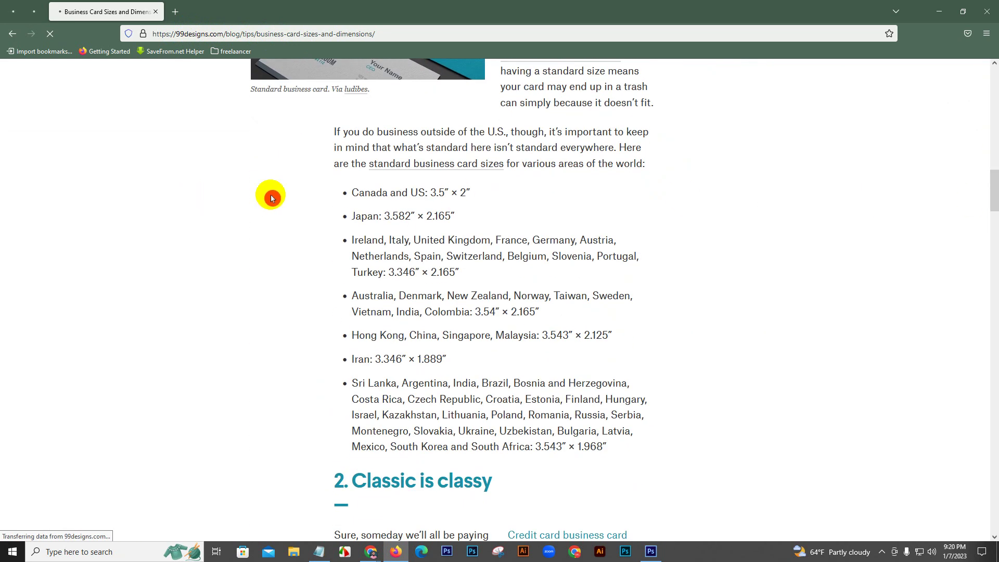
pyautogui.scroll(1, 530, 339)
pyautogui.scroll(2, 531, 338)
pyautogui.scroll(2, 531, 333)
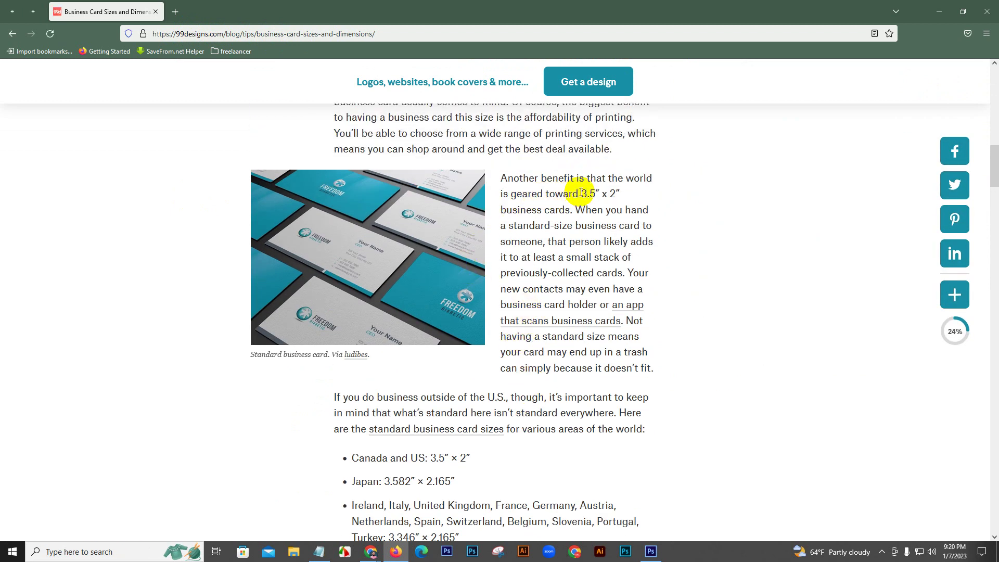
pyautogui.scroll(3, 594, 281)
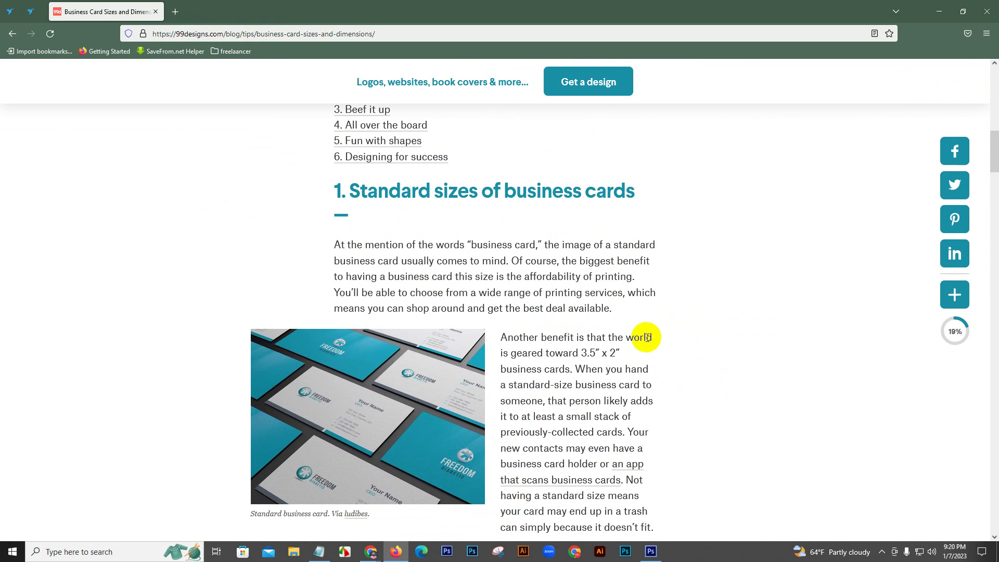
# Admit two people waiting to join the Meet call, returning to the article each time.
pyautogui.click(407, 484)
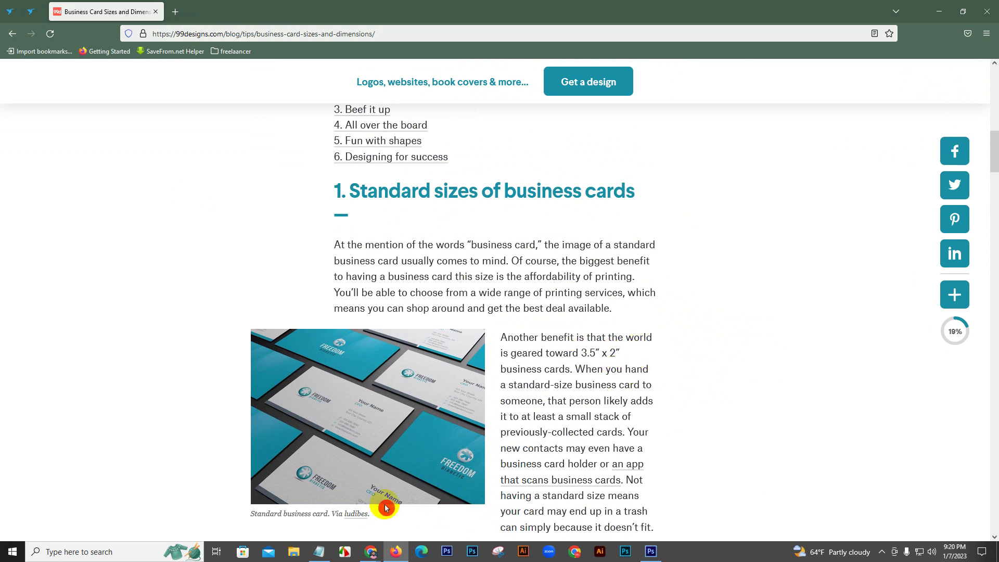
pyautogui.moveTo(370, 552)
pyautogui.click(315, 500)
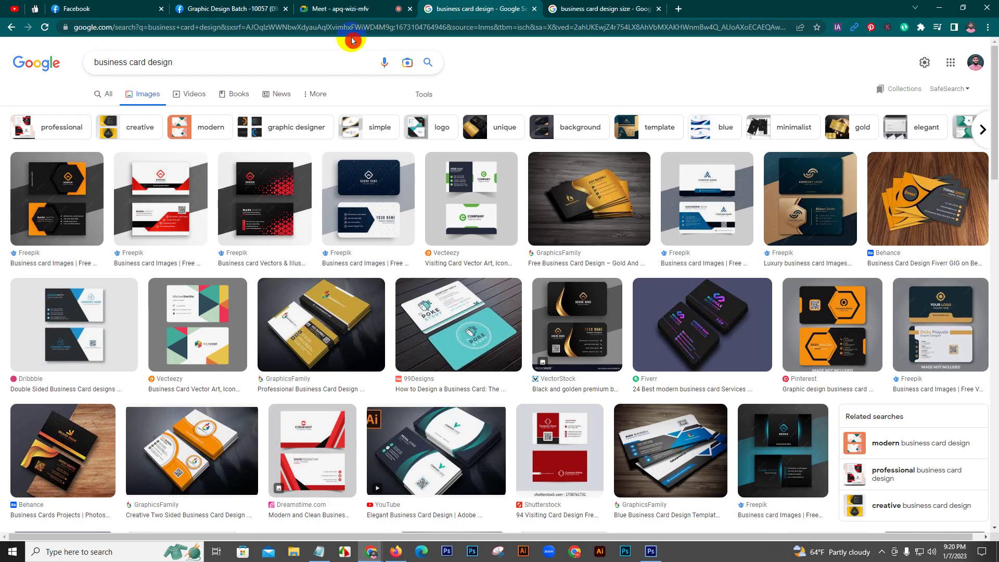
pyautogui.click(359, 8)
pyautogui.click(614, 98)
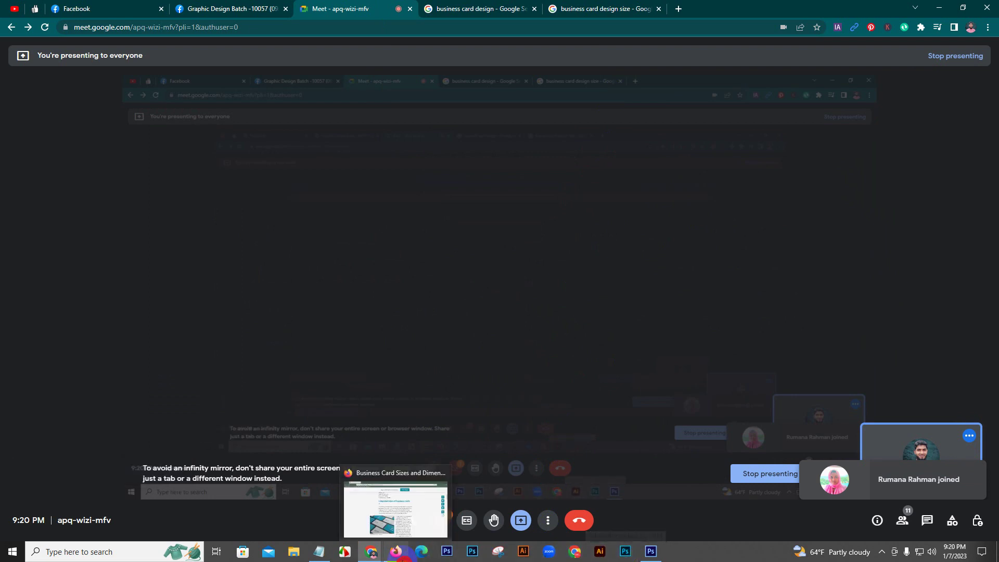
pyautogui.click(403, 558)
pyautogui.moveTo(994, 161); pyautogui.dragTo(994, 180)
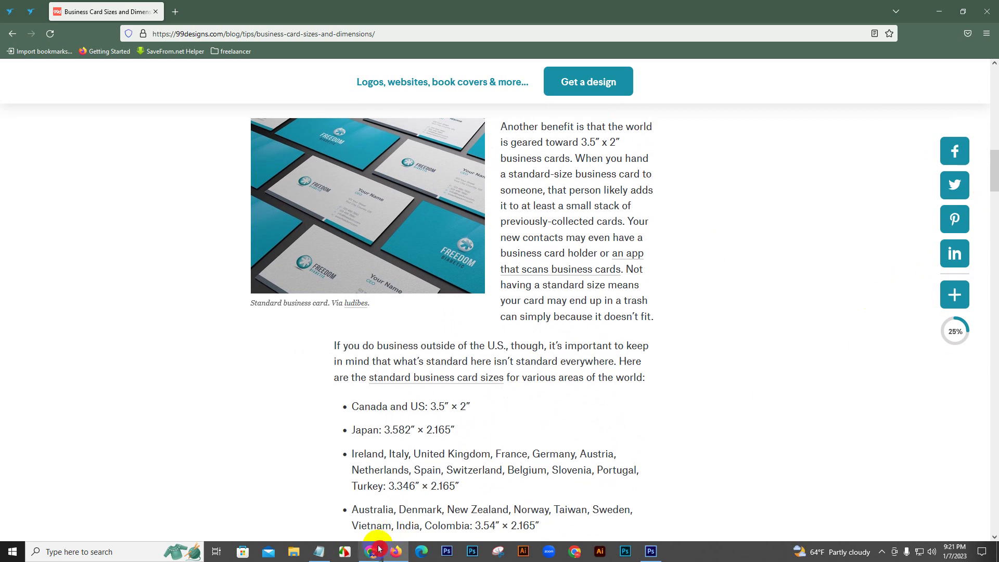
pyautogui.click(328, 463)
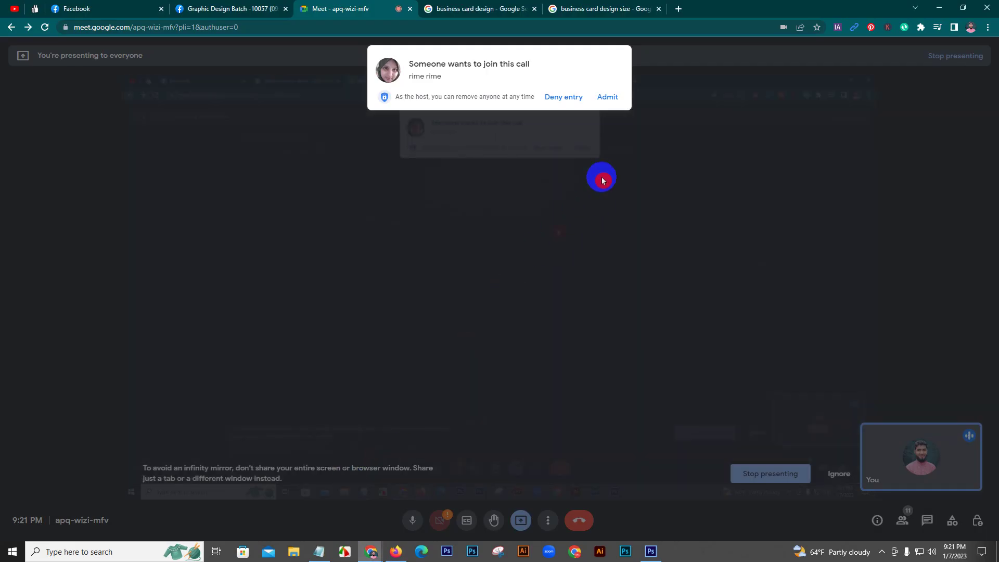
pyautogui.click(610, 107)
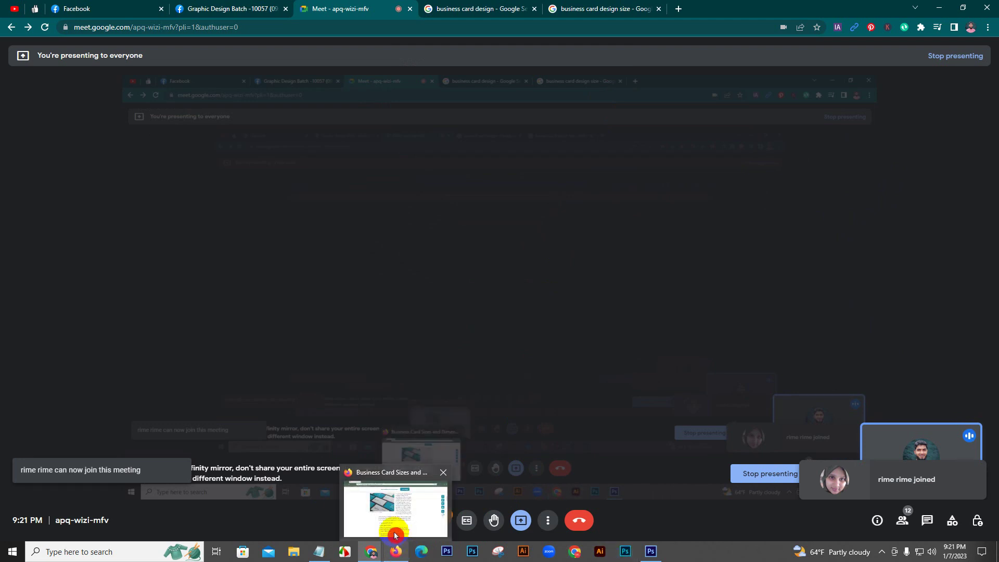
pyautogui.moveTo(395, 551)
pyautogui.click(387, 501)
# Highlight the Canada and US 3.5″ × 2″ size in the regional sizes list.
pyautogui.moveTo(994, 182)
pyautogui.mouseDown()
pyautogui.moveTo(994, 229)
pyautogui.moveTo(962, 218)
pyautogui.mouseUp()
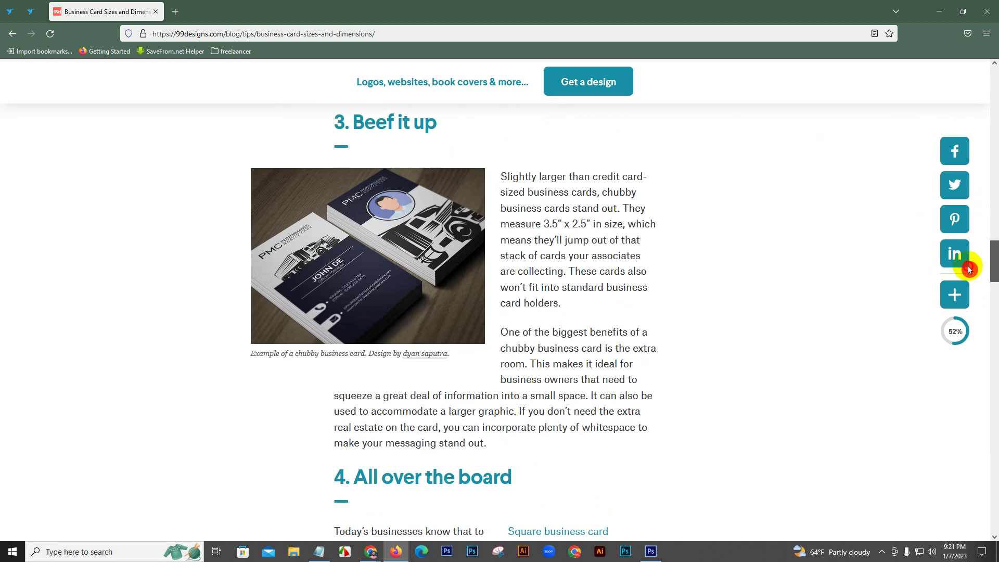
pyautogui.scroll(5, 962, 217)
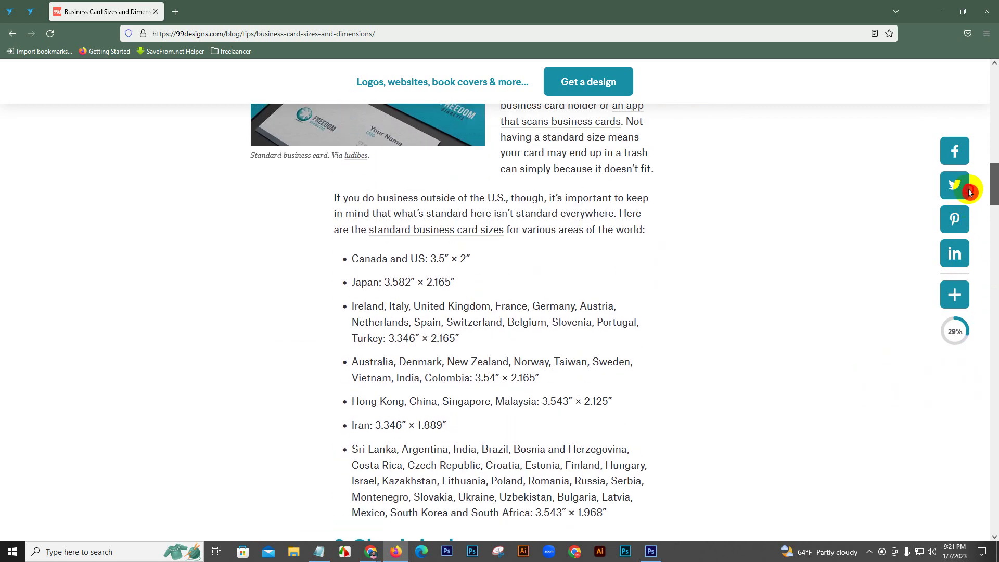
pyautogui.moveTo(429, 259); pyautogui.dragTo(460, 256)
pyautogui.click(459, 281)
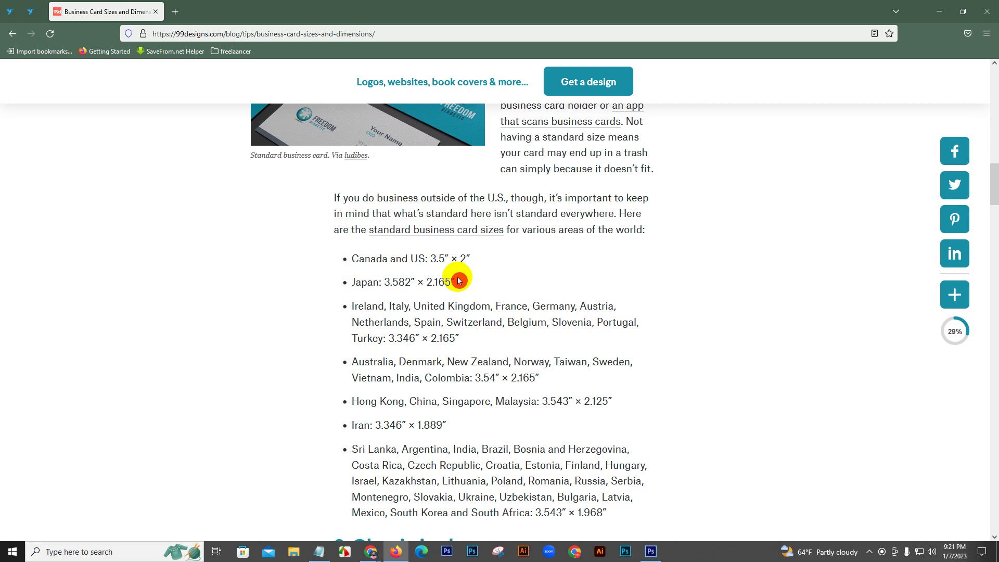
pyautogui.moveTo(370, 552)
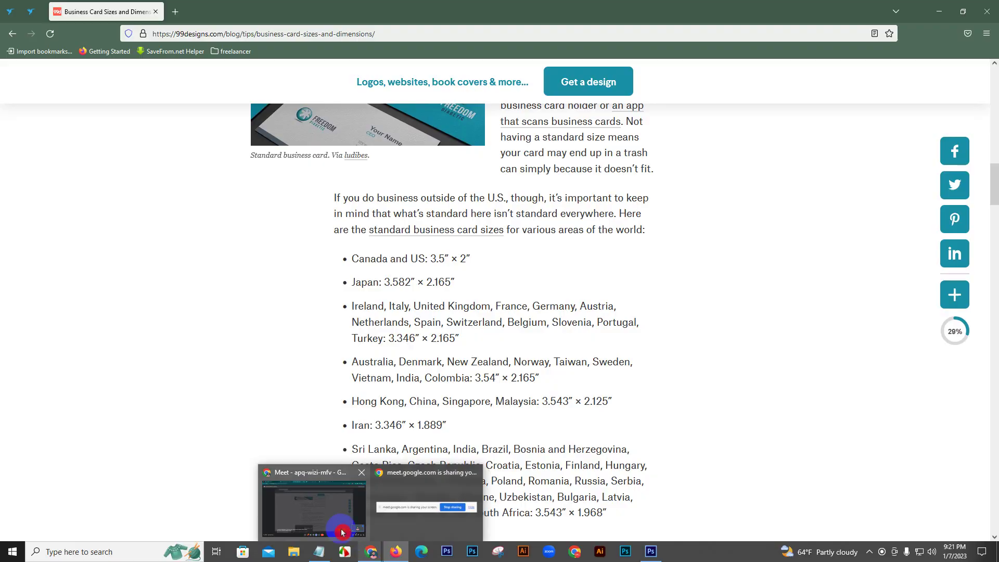
# Admit another person to the Meet call and return to the business card image results.
pyautogui.click(342, 532)
pyautogui.click(468, 8)
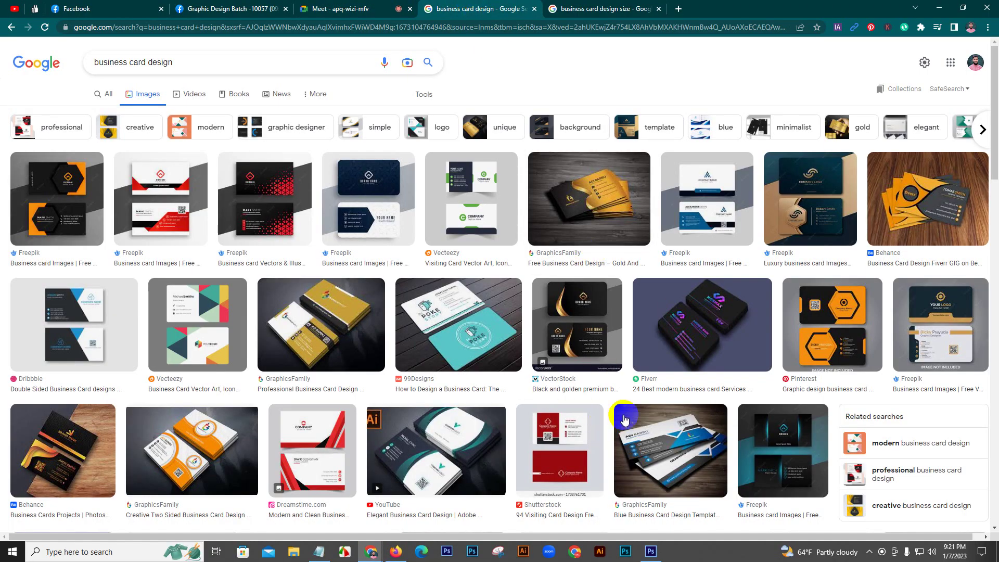
pyautogui.click(574, 86)
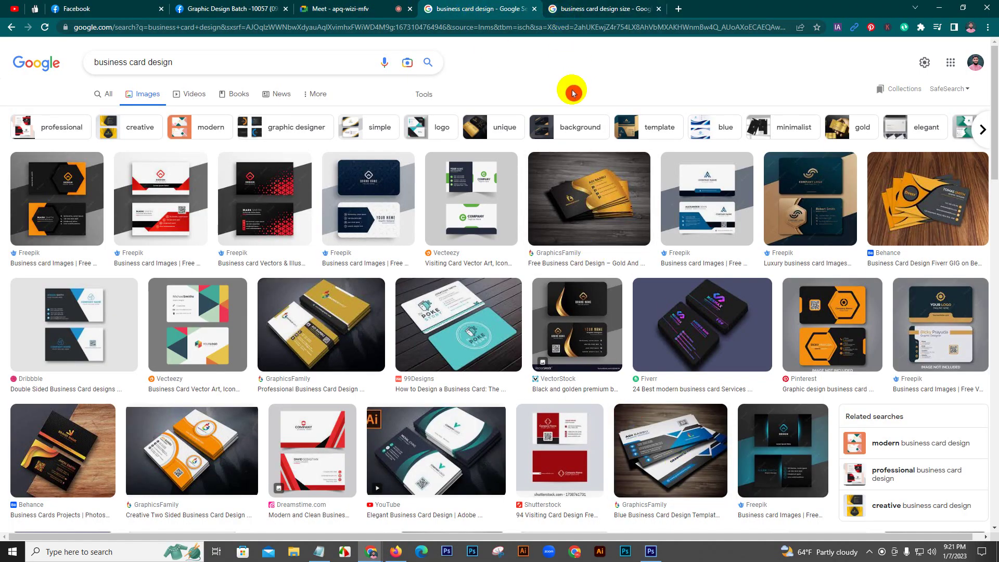
pyautogui.click(323, 8)
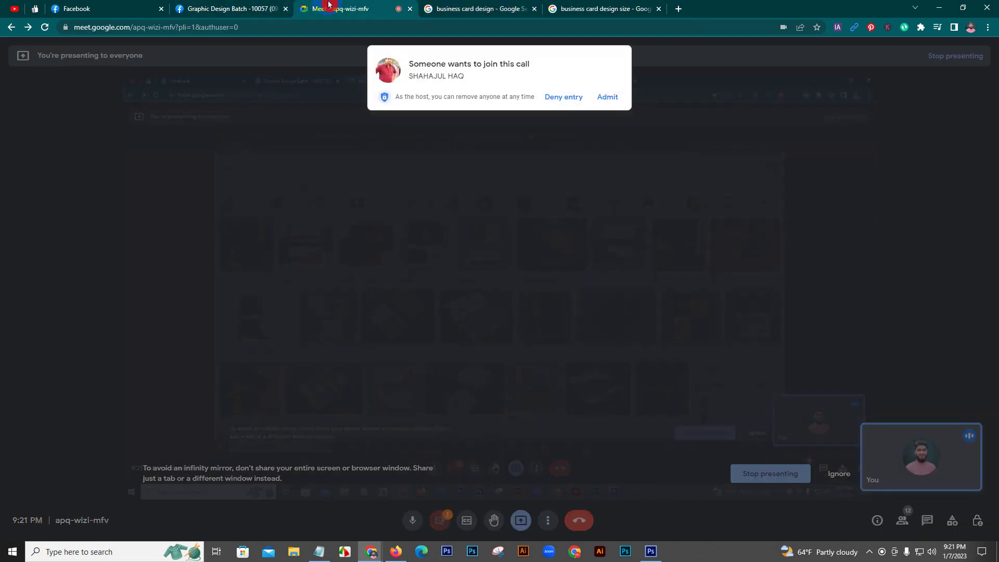
pyautogui.click(608, 96)
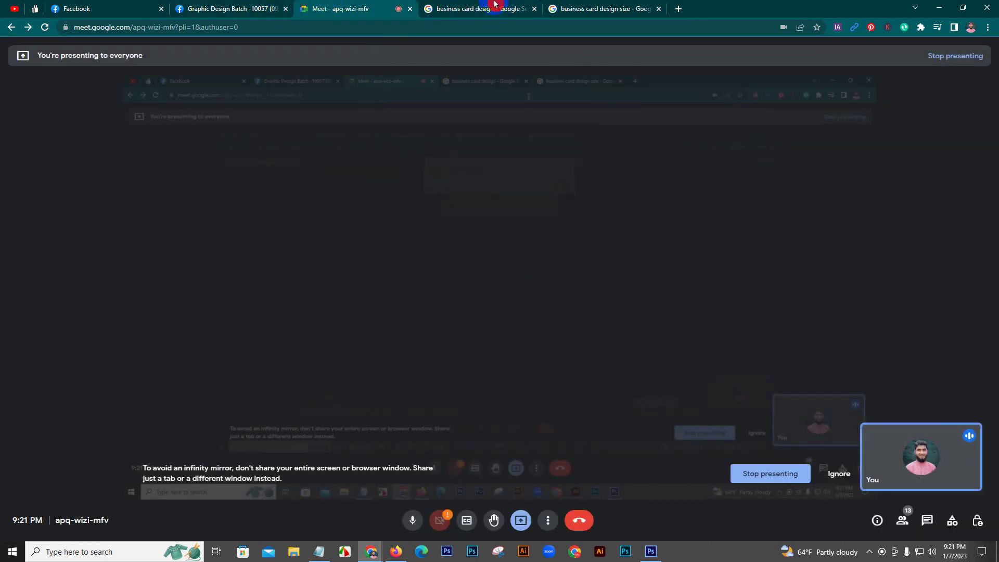
pyautogui.click(487, 8)
# Preview the red Shutterstock, Creative Business Card and vertical iStock card designs.
pyautogui.click(553, 89)
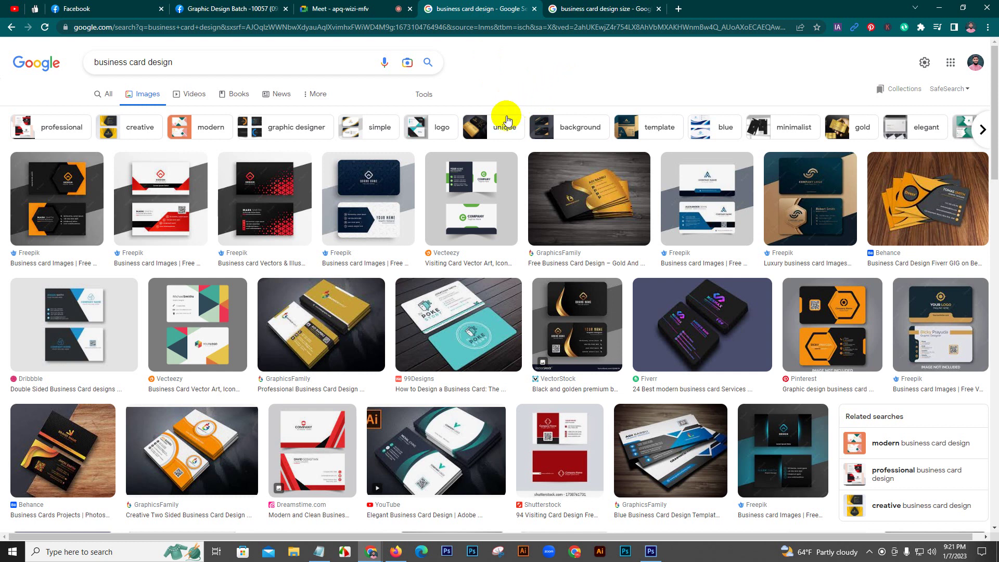
pyautogui.click(483, 151)
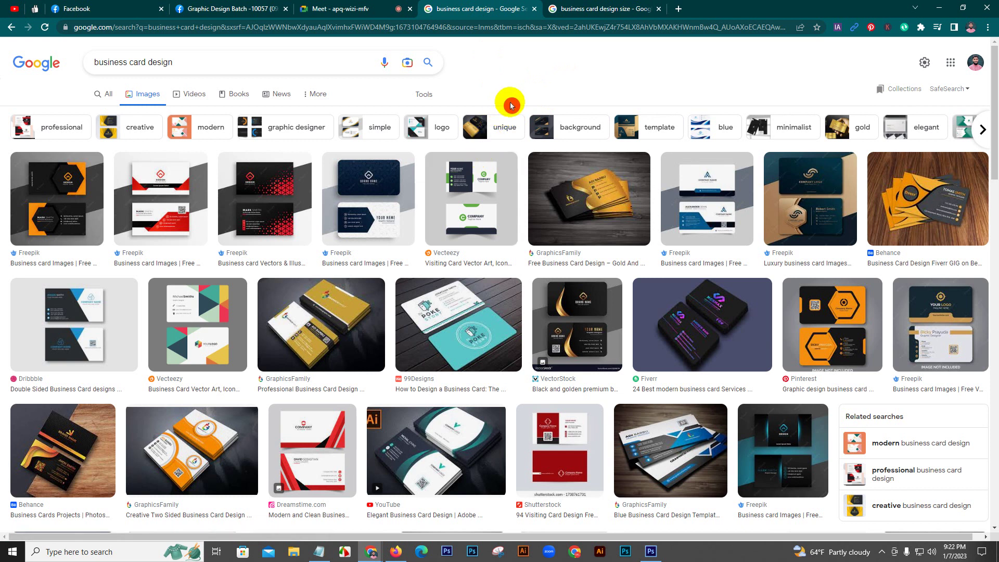
pyautogui.moveTo(994, 124); pyautogui.dragTo(753, 92)
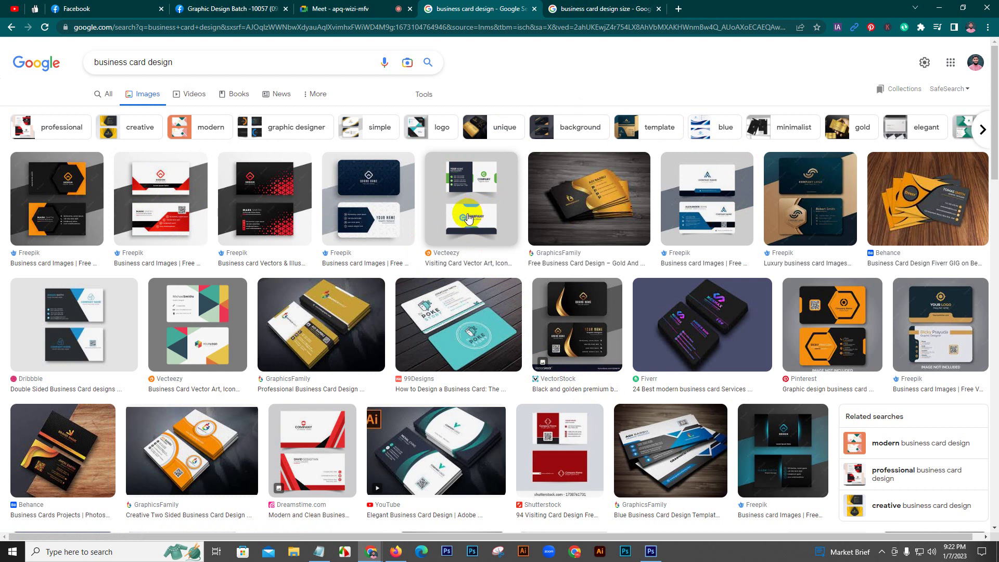
pyautogui.scroll(-2, 843, 411)
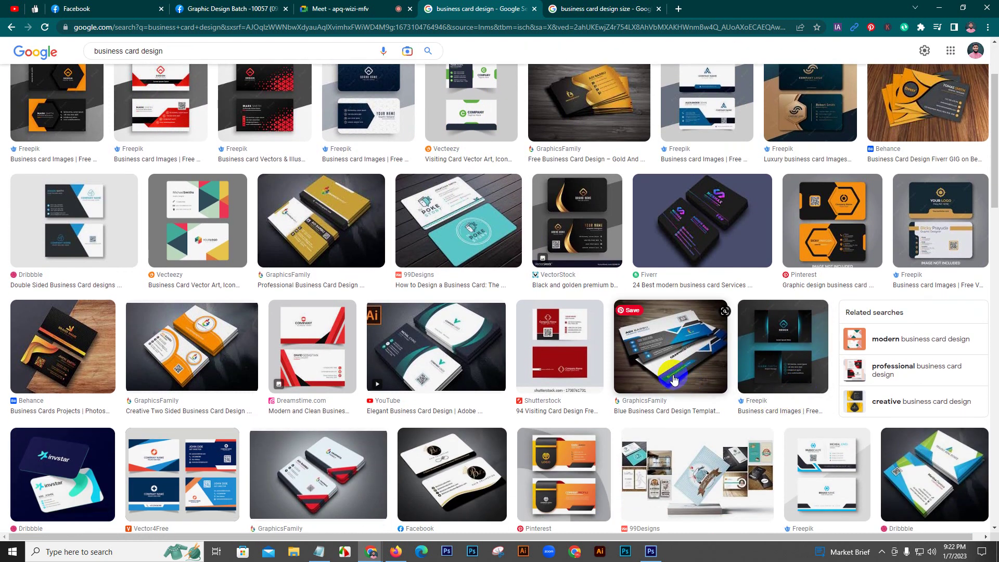
pyautogui.scroll(-3, 674, 380)
pyautogui.click(567, 203)
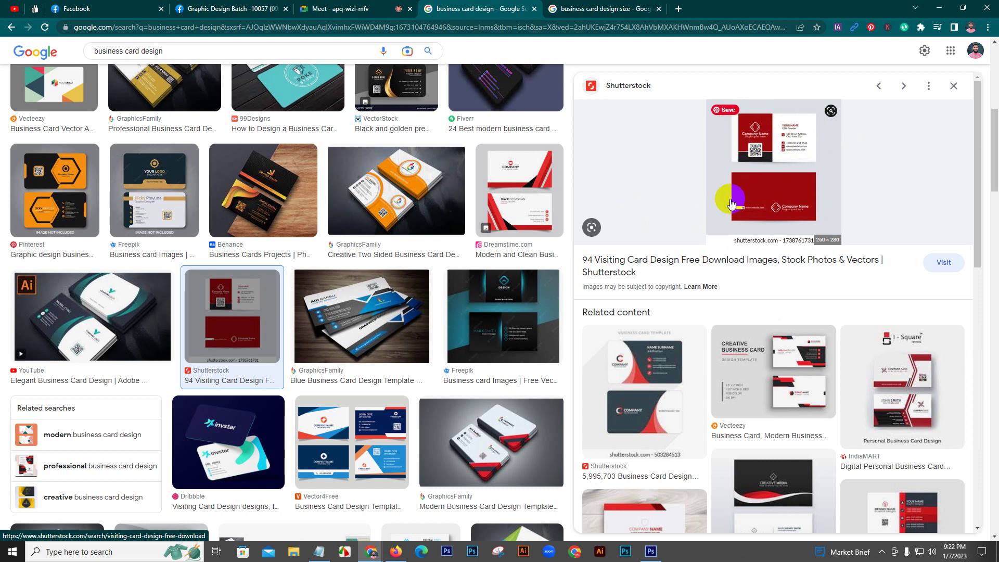
pyautogui.scroll(-2, 735, 203)
pyautogui.click(776, 313)
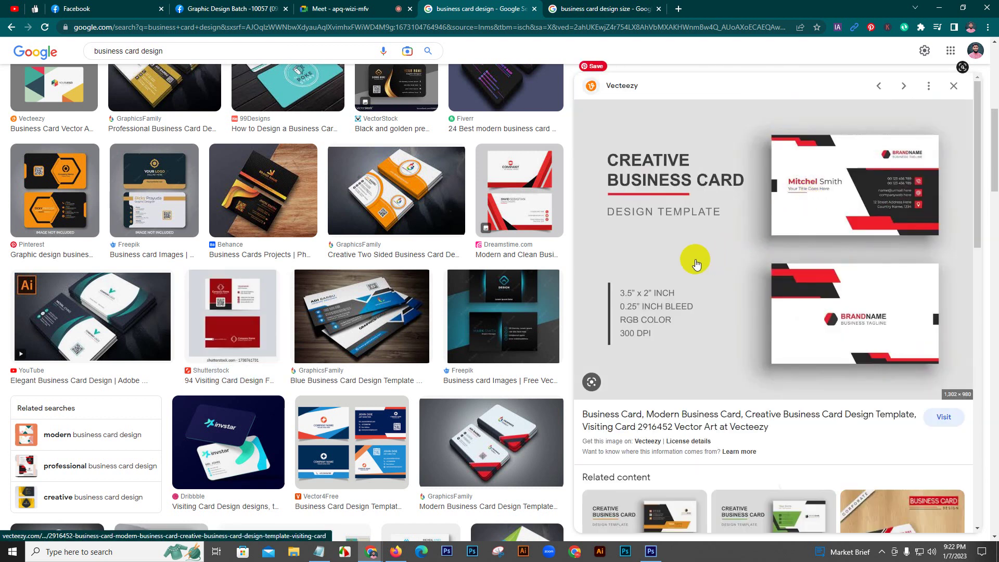
pyautogui.scroll(-2, 441, 378)
pyautogui.scroll(-4, 440, 378)
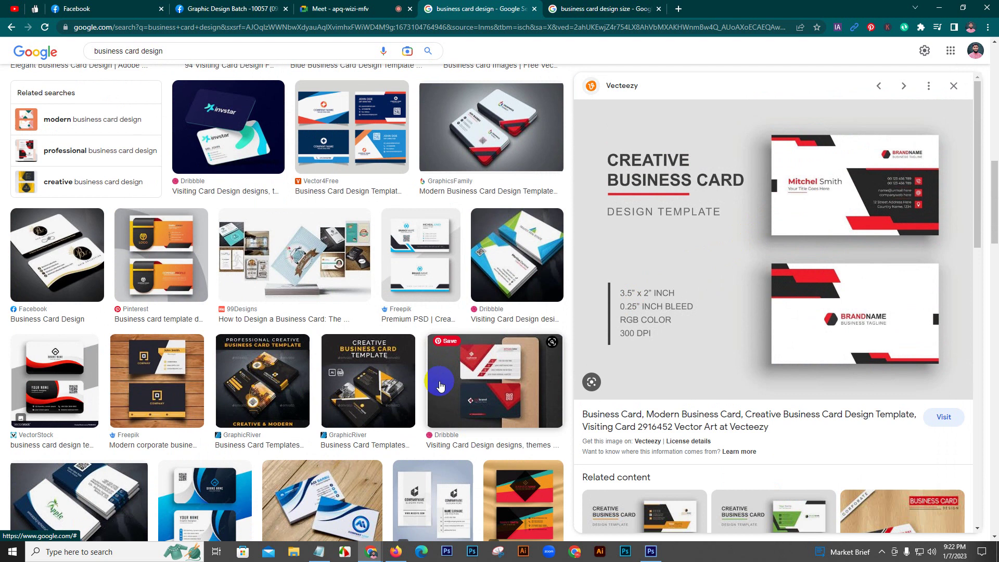
pyautogui.scroll(-4, 452, 312)
pyautogui.scroll(-1, 463, 260)
pyautogui.click(466, 254)
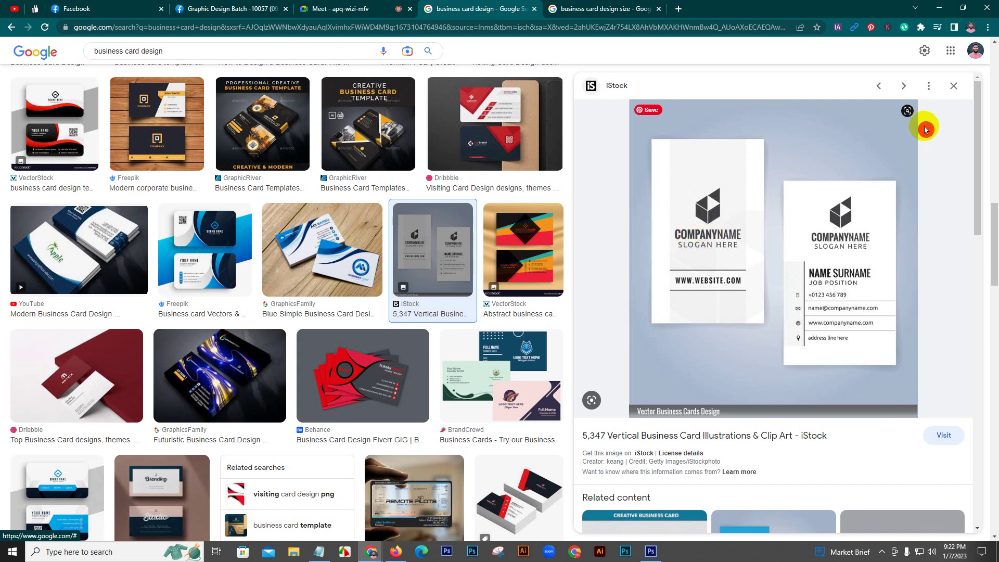
pyautogui.click(954, 87)
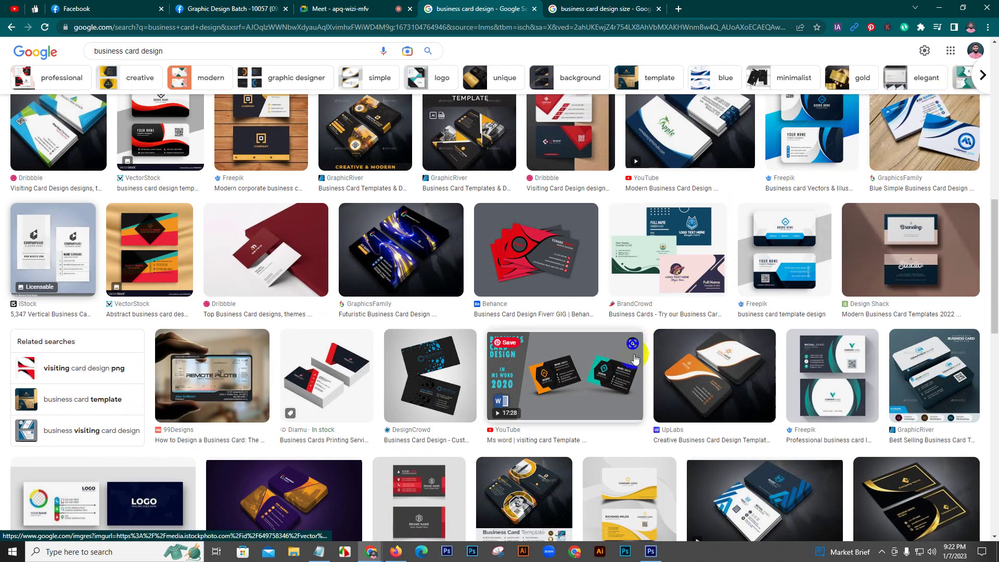
# Preview the Design Shack, SHOPIE MARIE, Dribbble and black-and-orange Pinterest cards, then return to Photoshop.
pyautogui.scroll(-2, 757, 417)
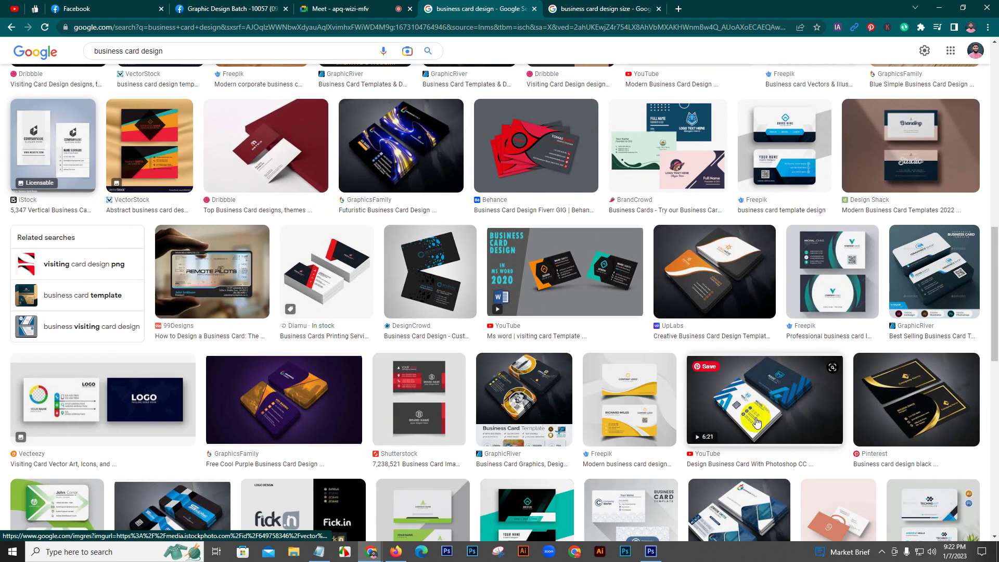
pyautogui.scroll(3, 754, 425)
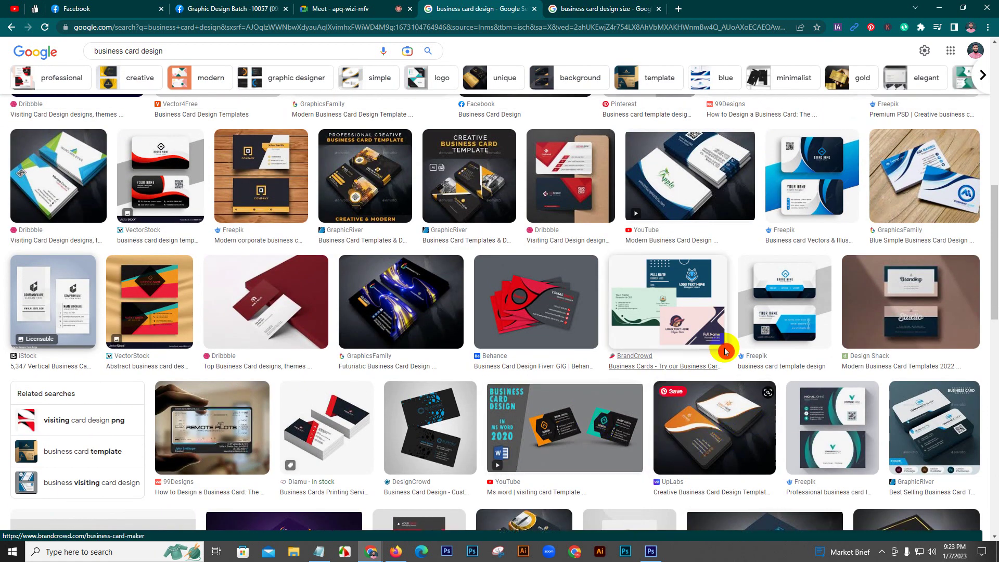
pyautogui.click(899, 303)
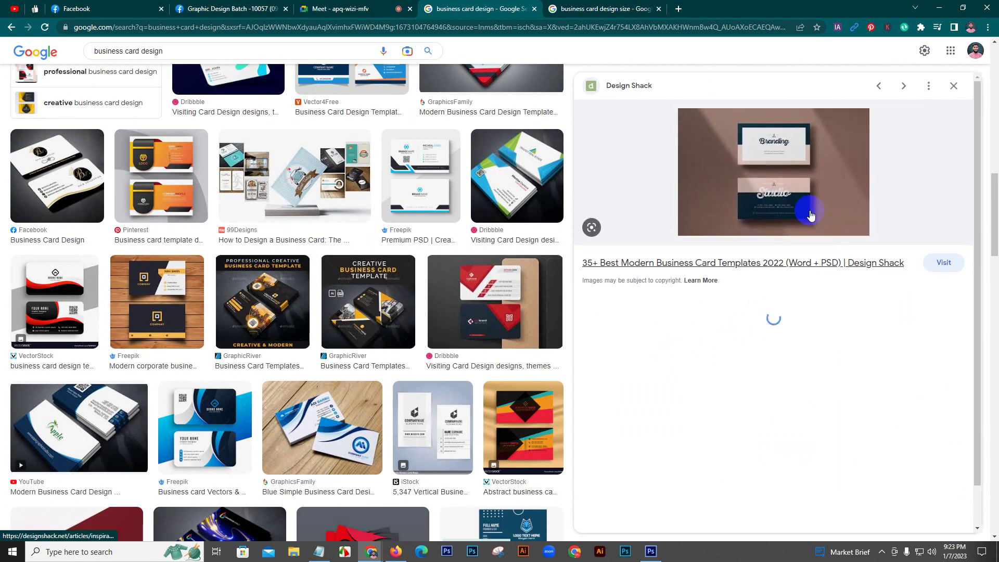
pyautogui.click(760, 348)
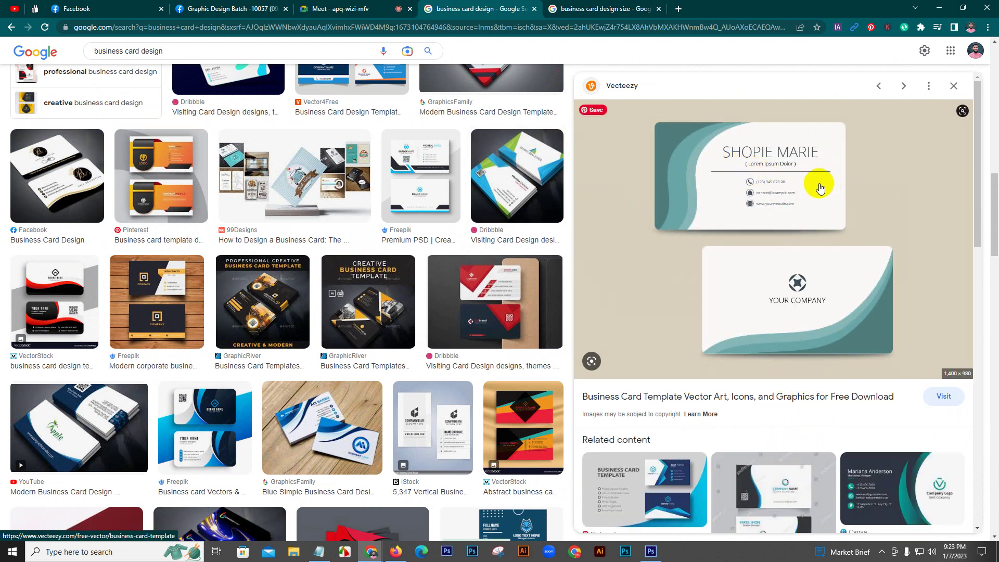
pyautogui.click(503, 303)
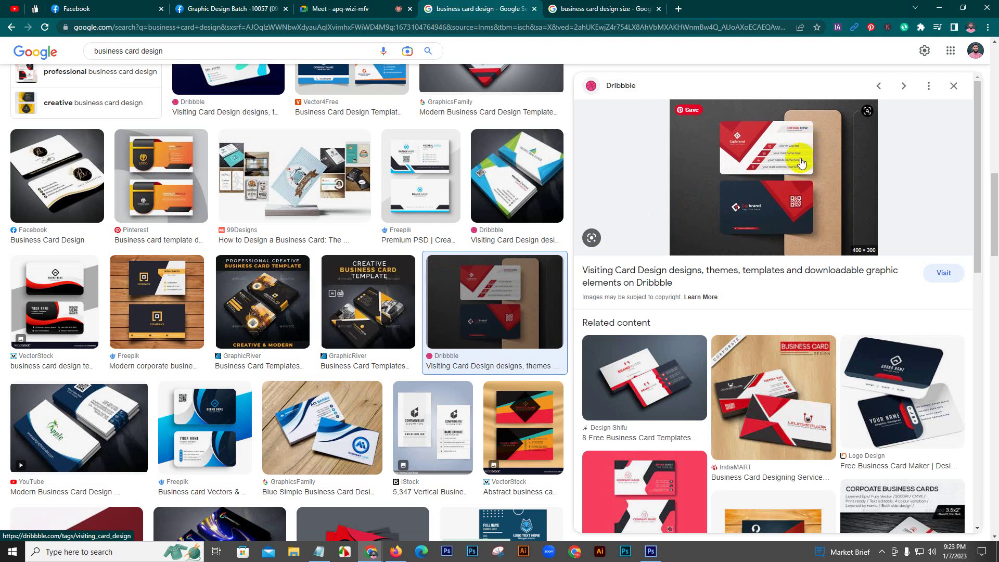
pyautogui.click(767, 144)
pyautogui.click(149, 199)
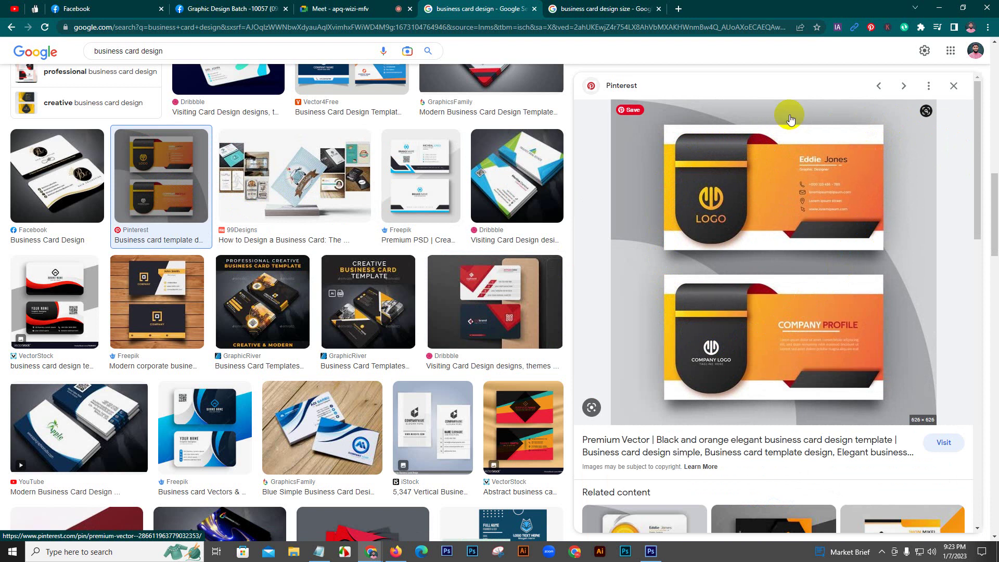
pyautogui.click(953, 86)
pyautogui.moveTo(524, 176)
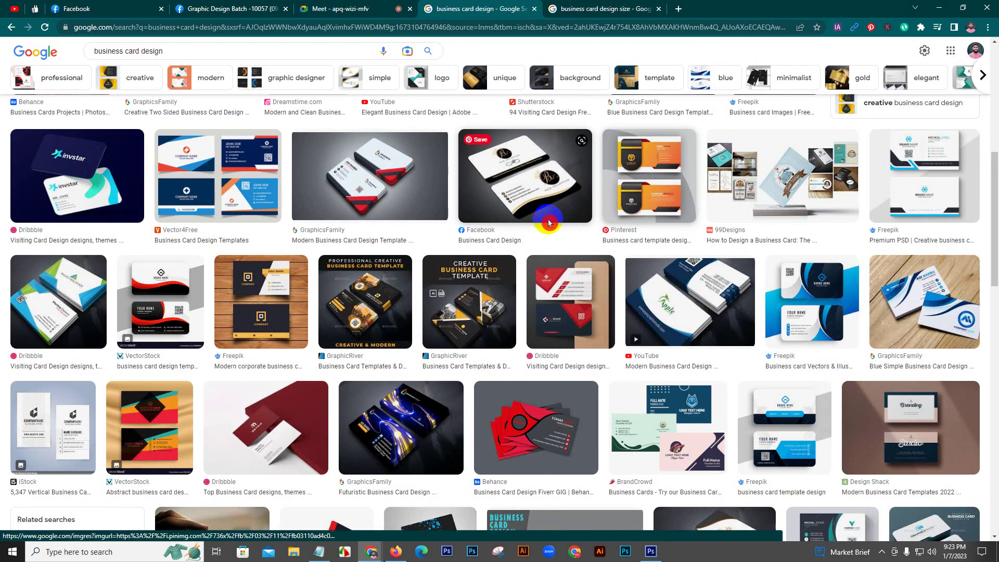
pyautogui.scroll(1, 674, 494)
pyautogui.click(650, 551)
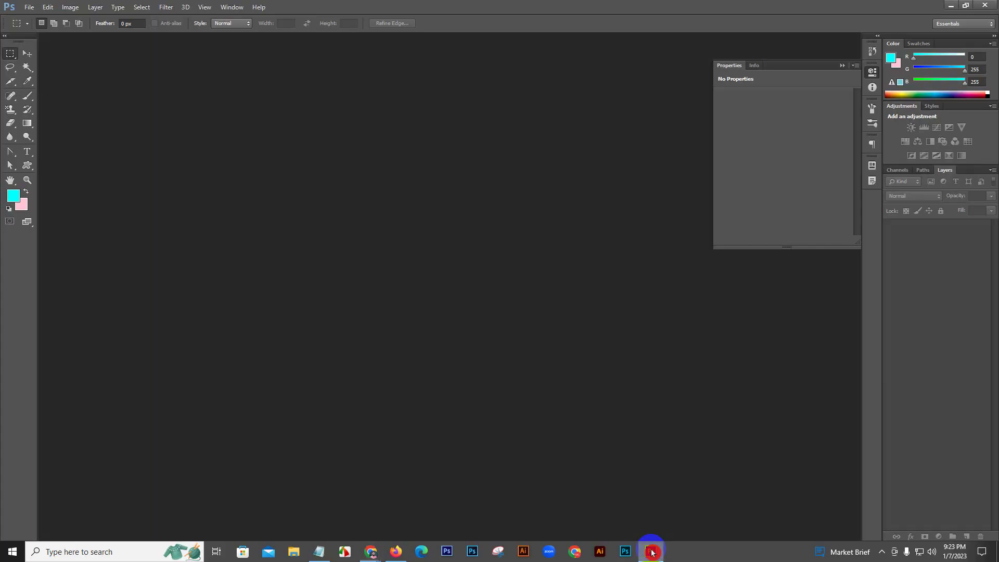
# Create a new white 3.5 × 2 inch document at 300 ppi in CMYK Color.
pyautogui.click(36, 7)
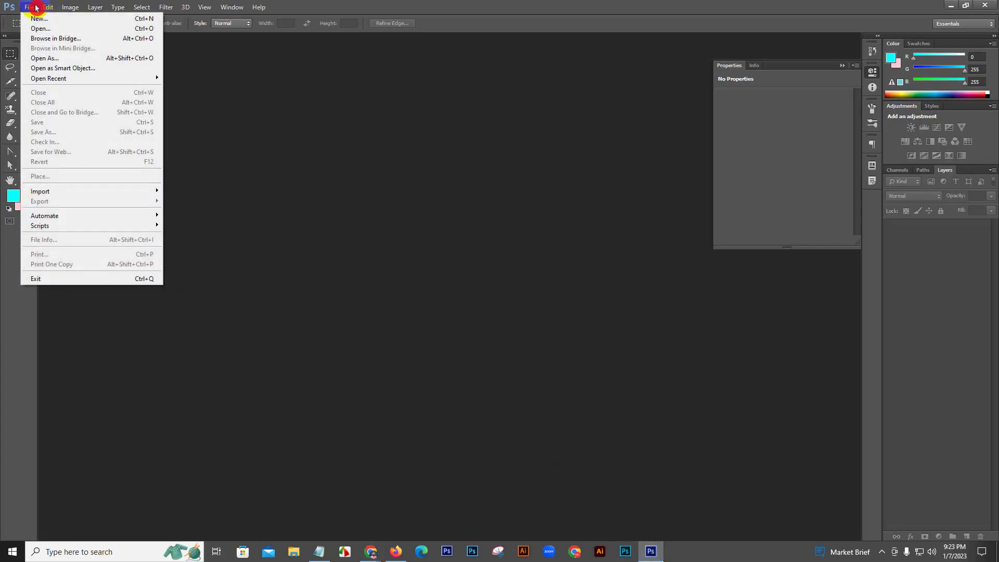
pyautogui.click(35, 19)
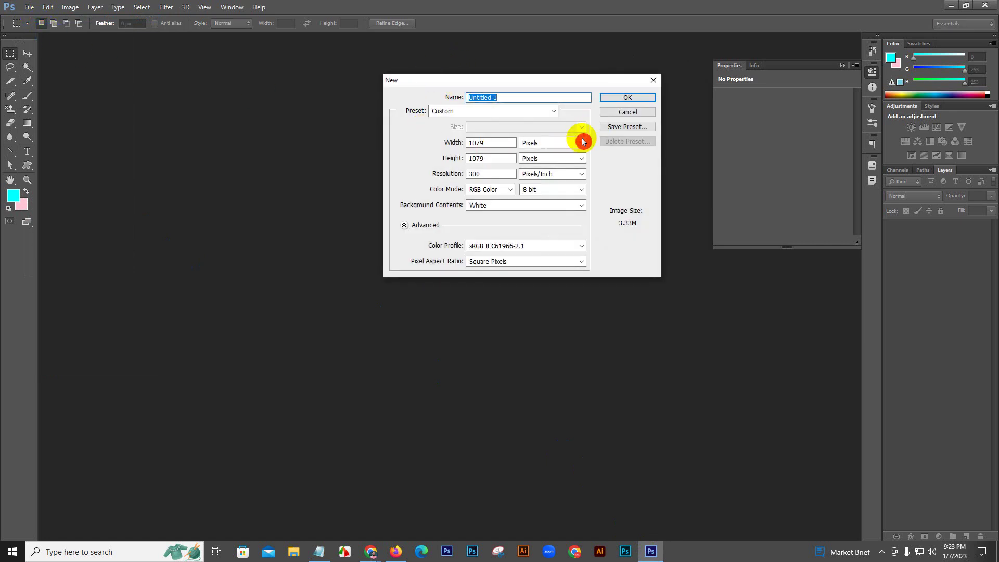
pyautogui.click(562, 143)
pyautogui.click(542, 163)
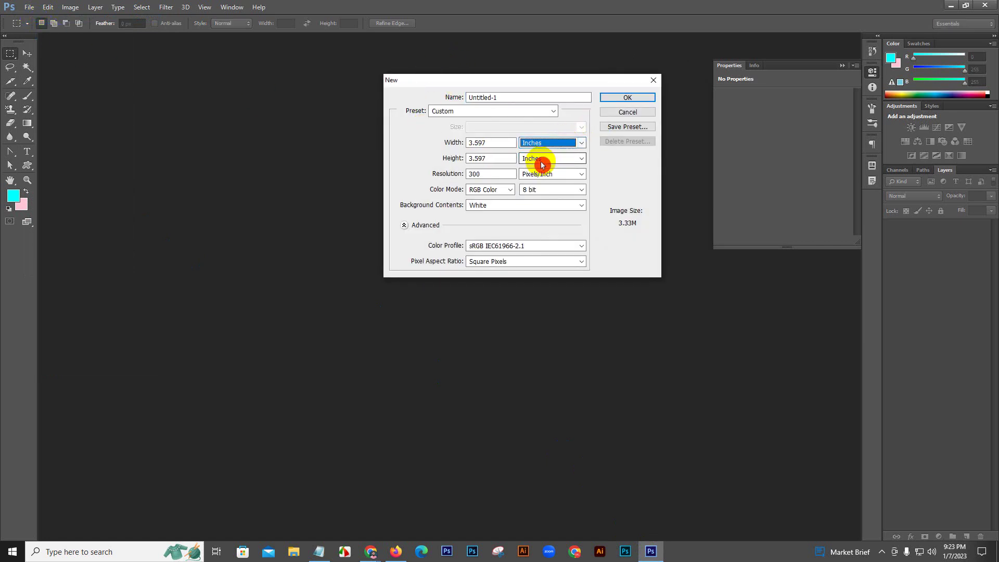
pyautogui.doubleClick(485, 143)
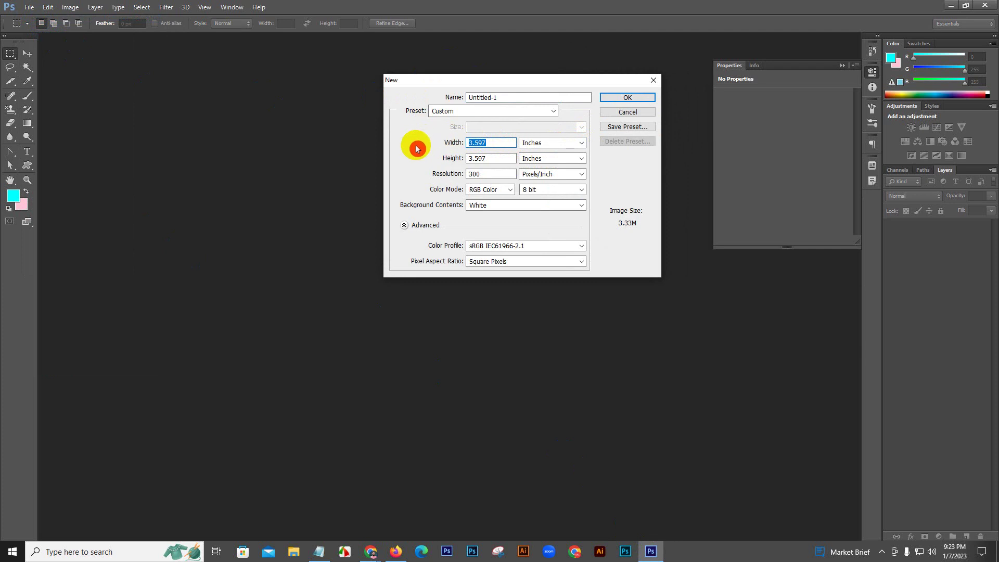
pyautogui.write('3.5')
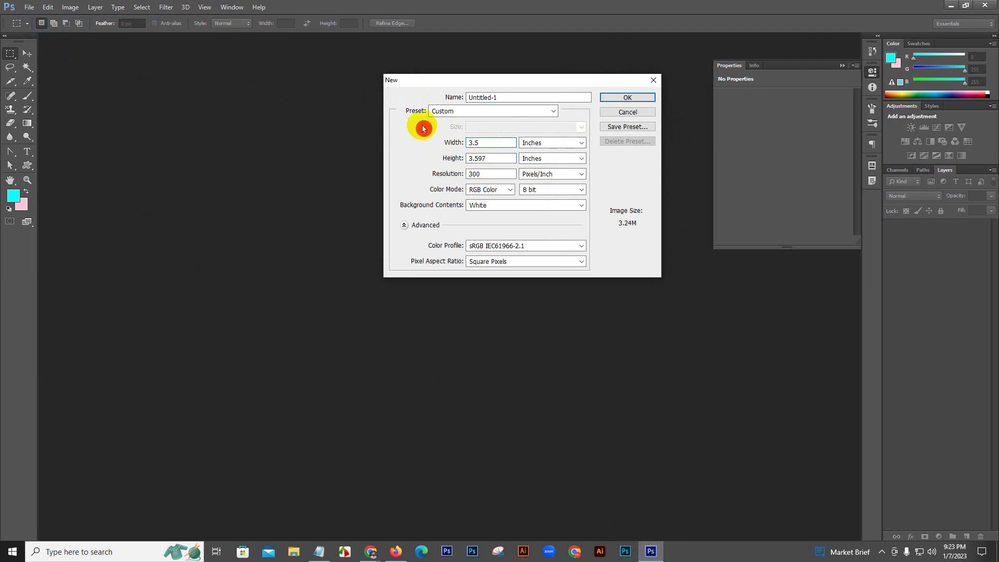
pyautogui.doubleClick(484, 160)
pyautogui.write('2')
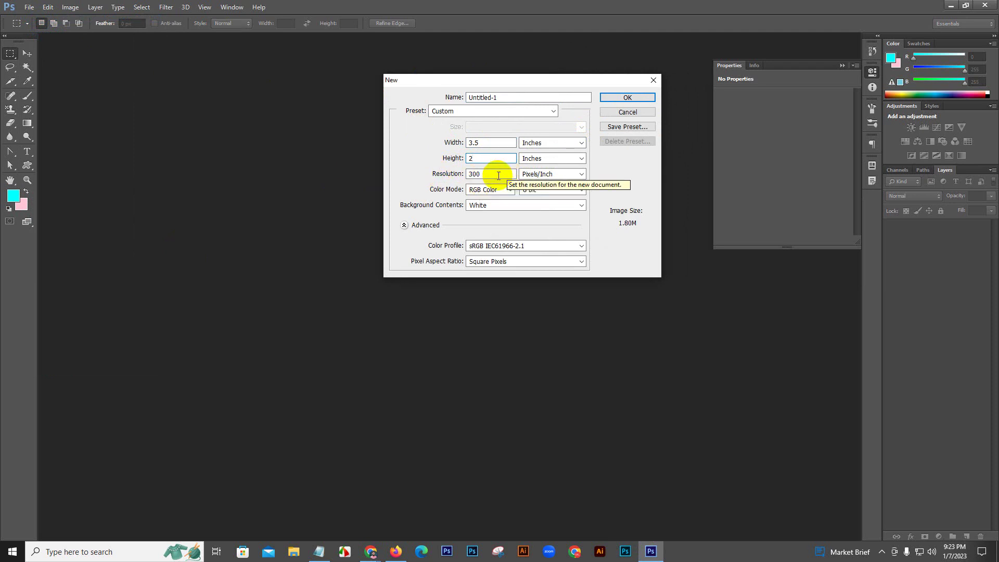
pyautogui.click(494, 189)
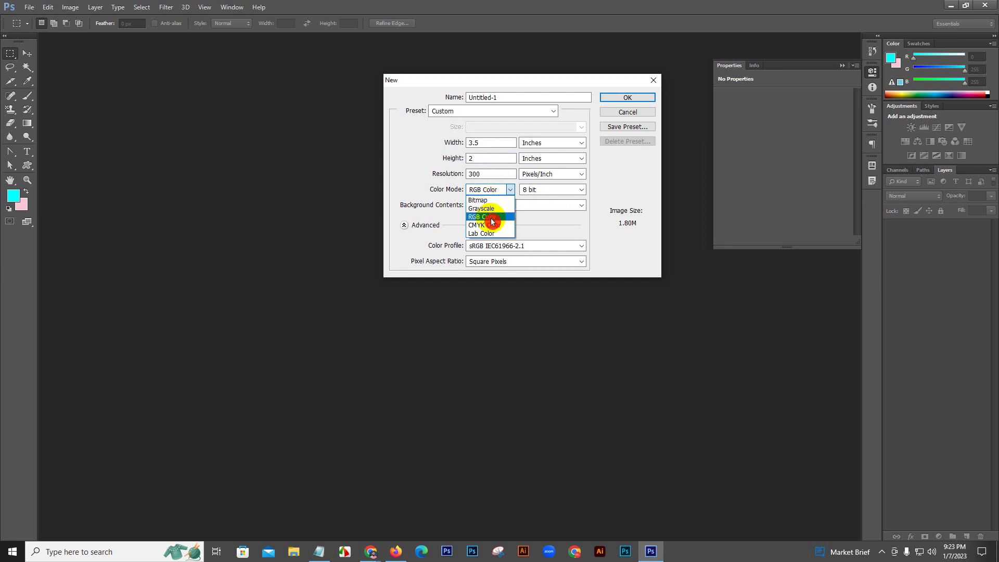
pyautogui.click(491, 226)
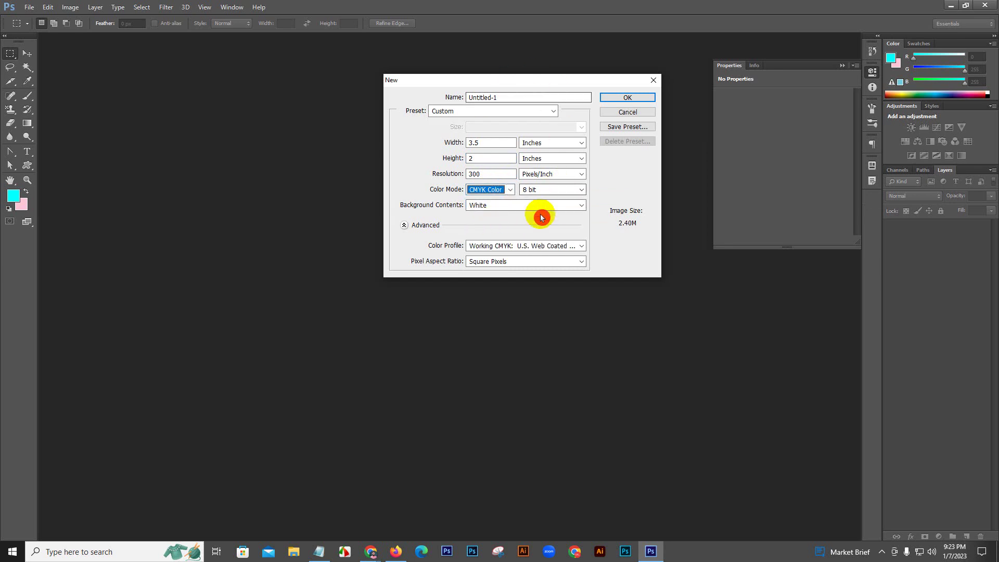
pyautogui.click(628, 98)
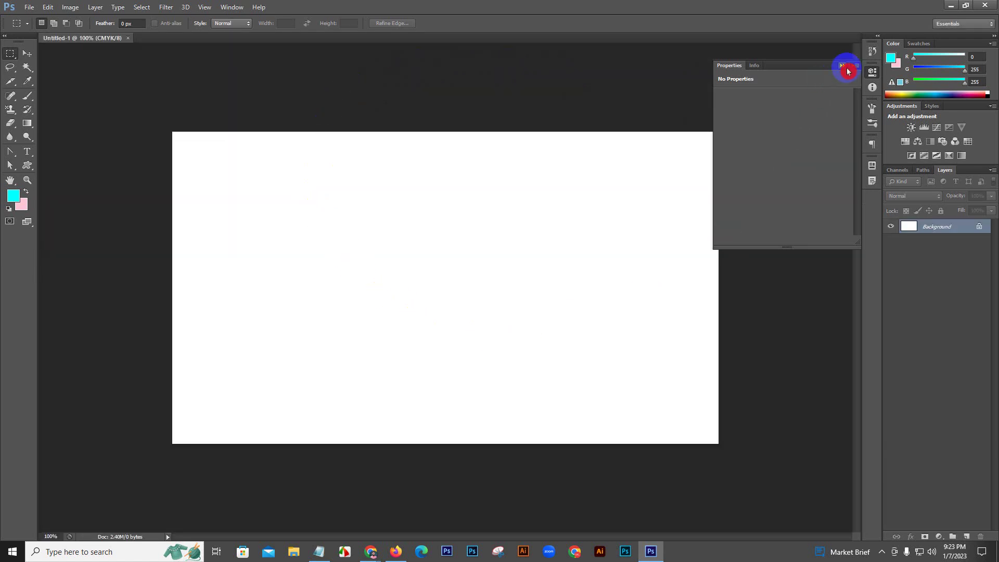
pyautogui.click(843, 67)
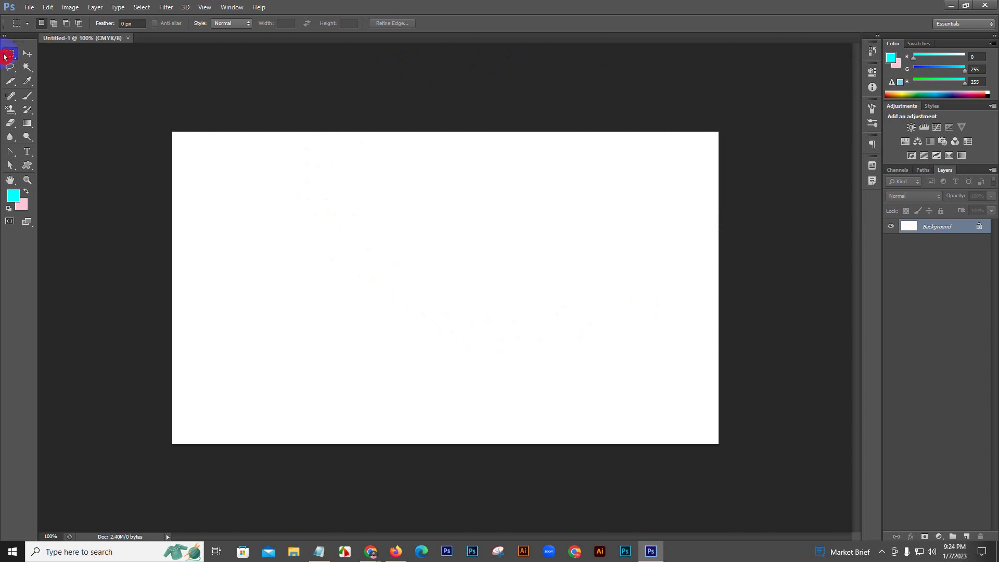
# Select the Move tool, glance at the Chrome card image results, and return to Photoshop.
pyautogui.click(24, 53)
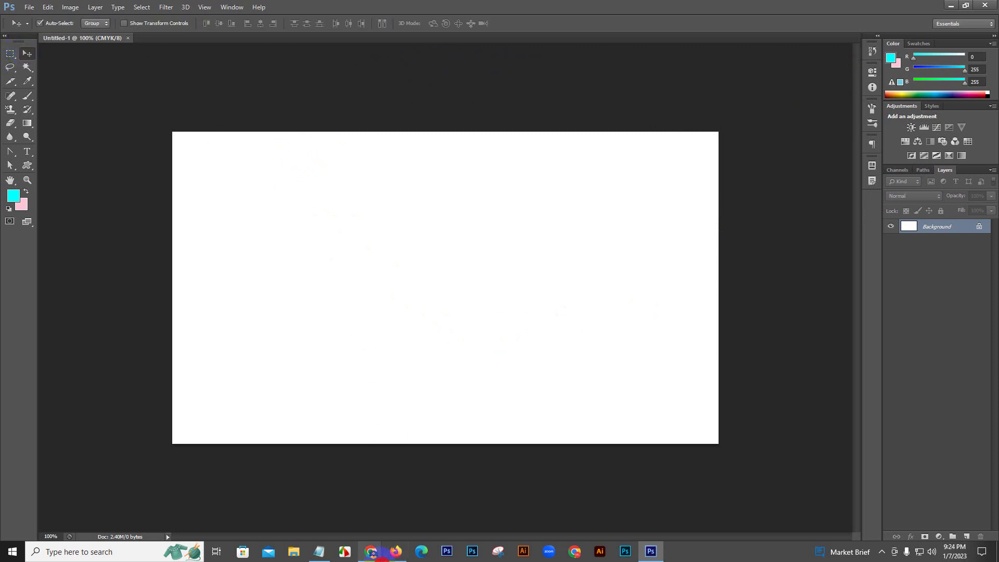
pyautogui.click(323, 513)
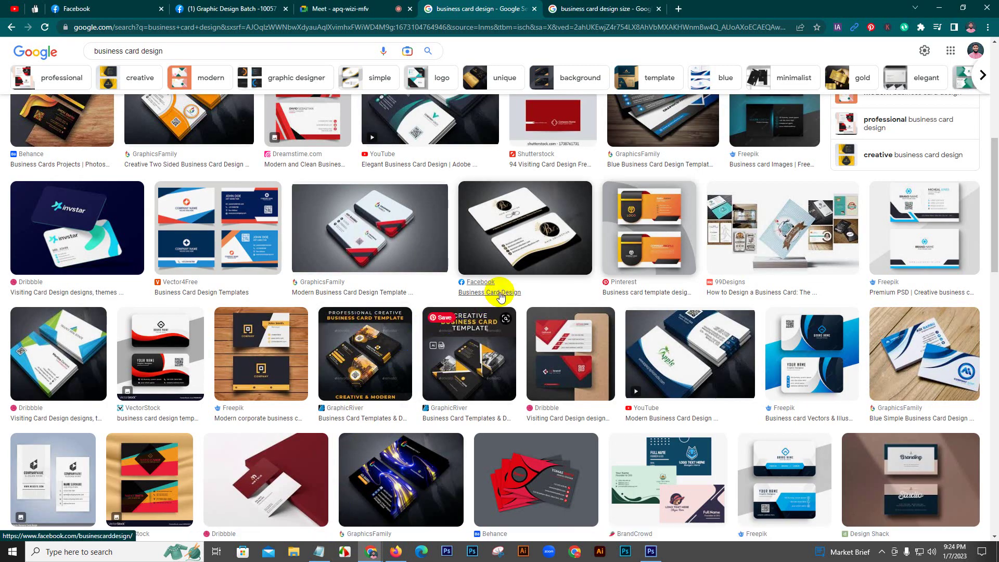
pyautogui.moveTo(690, 354)
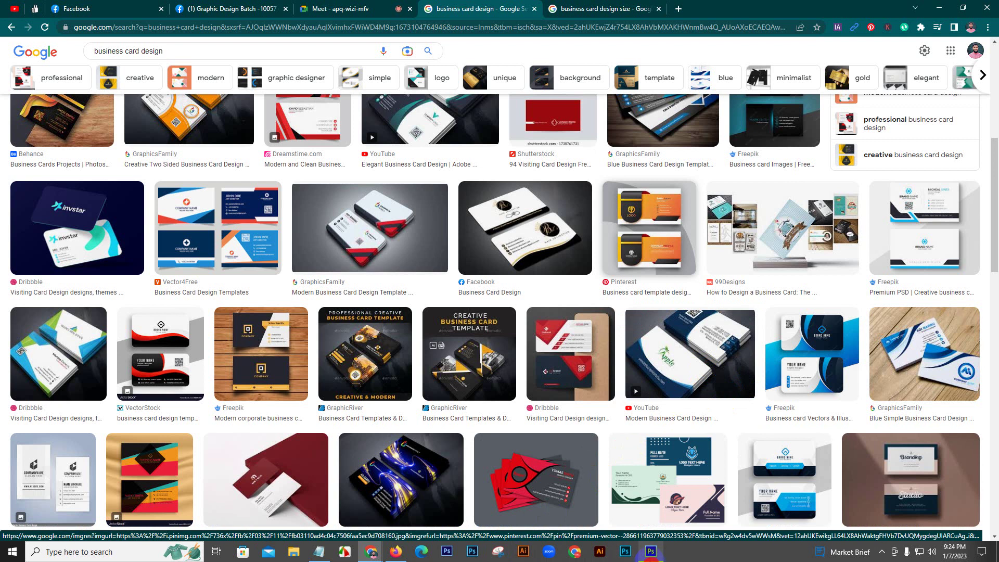
pyautogui.click(651, 556)
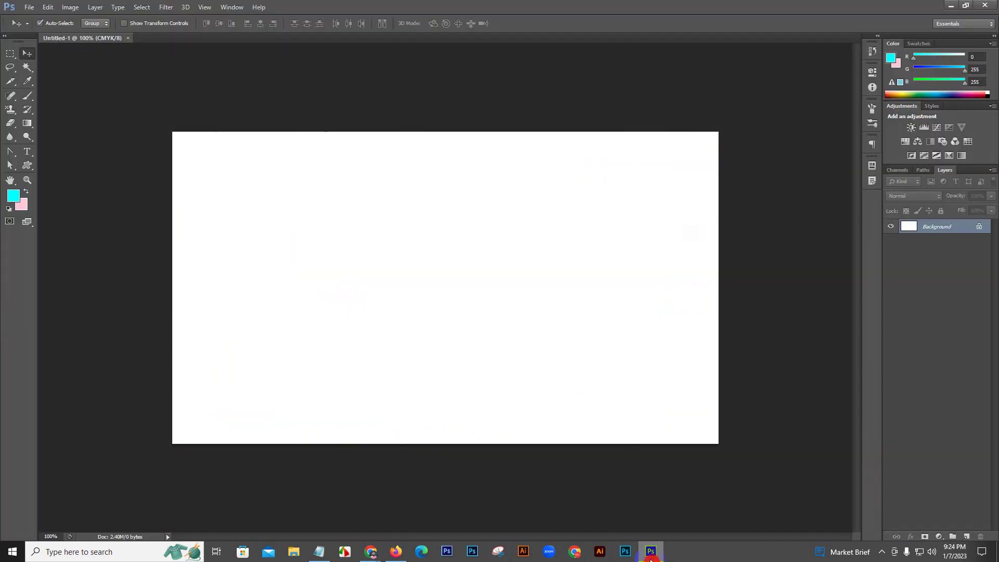
# Open business-card-size-dimensions from E:\digital it\Graphic design\Class 07, then return to the blank card.
pyautogui.click(35, 7)
pyautogui.click(37, 30)
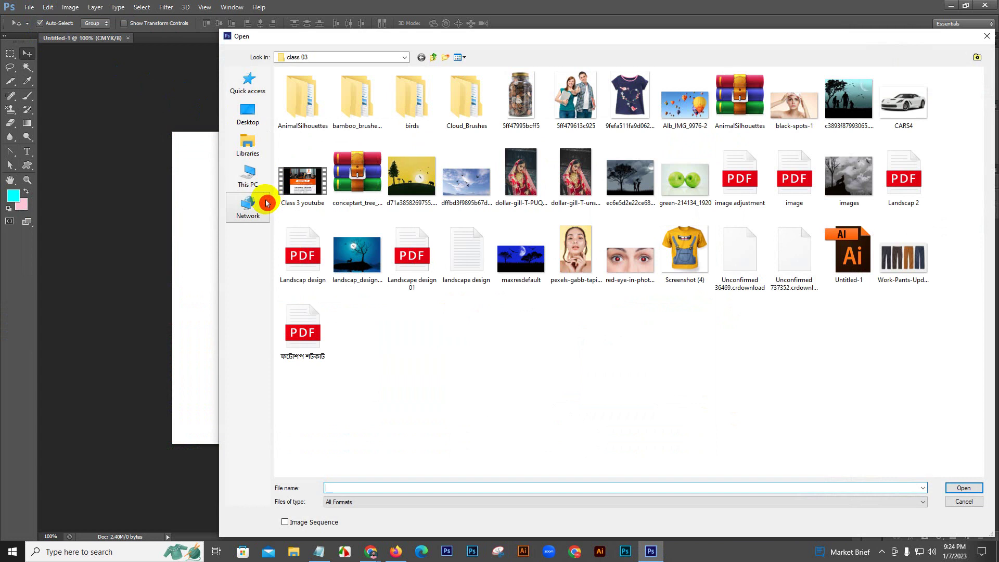
pyautogui.click(249, 176)
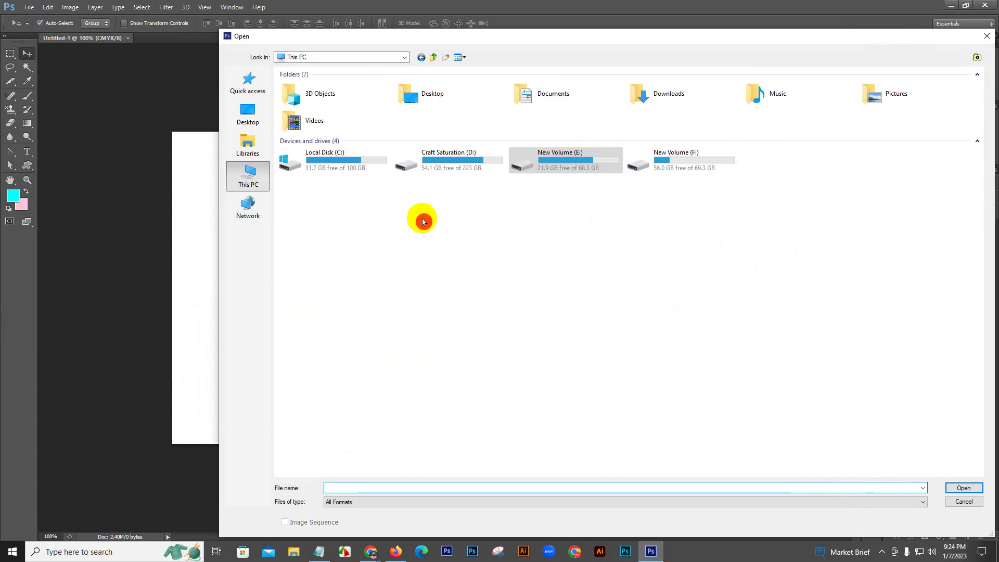
pyautogui.doubleClick(527, 171)
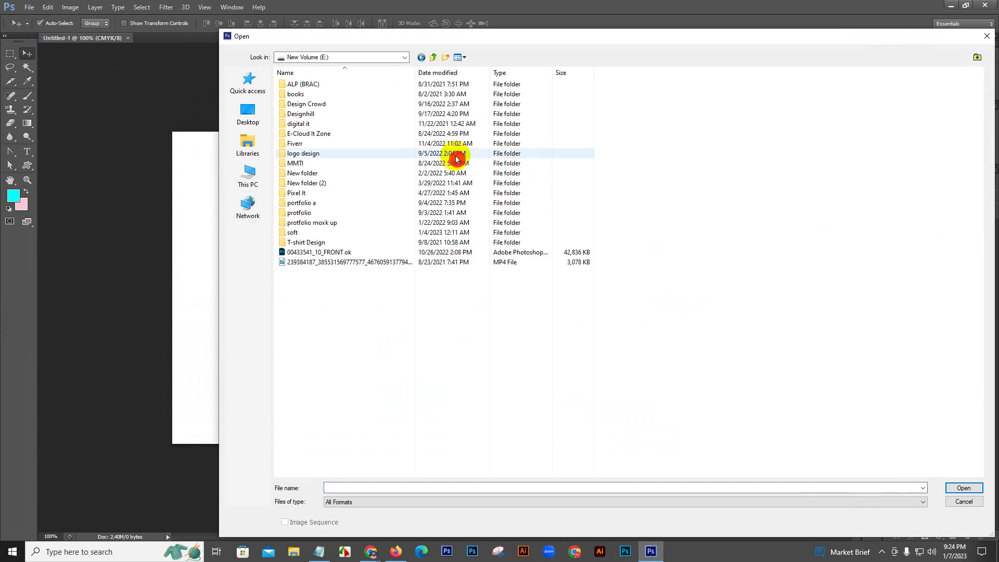
pyautogui.click(329, 153)
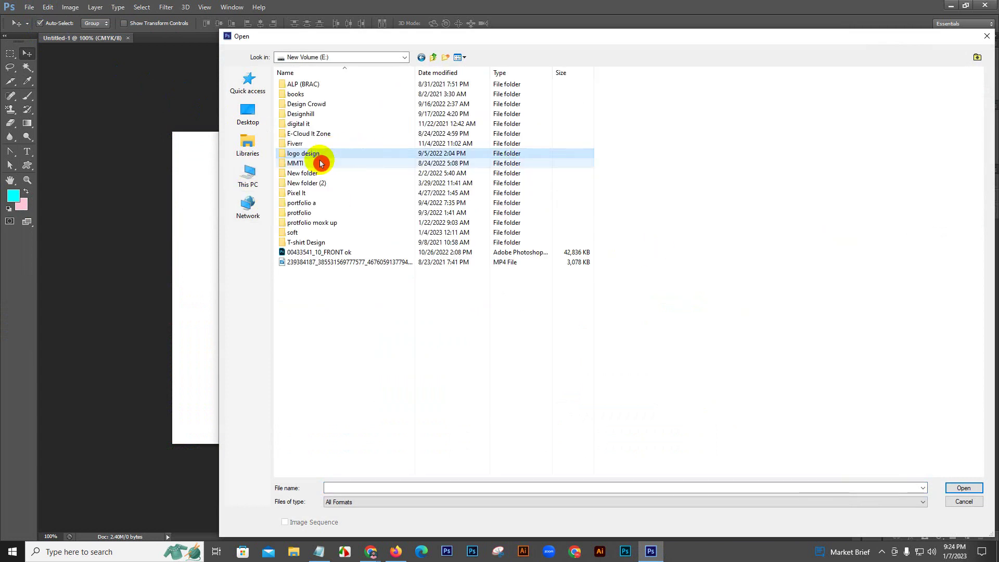
pyautogui.doubleClick(357, 127)
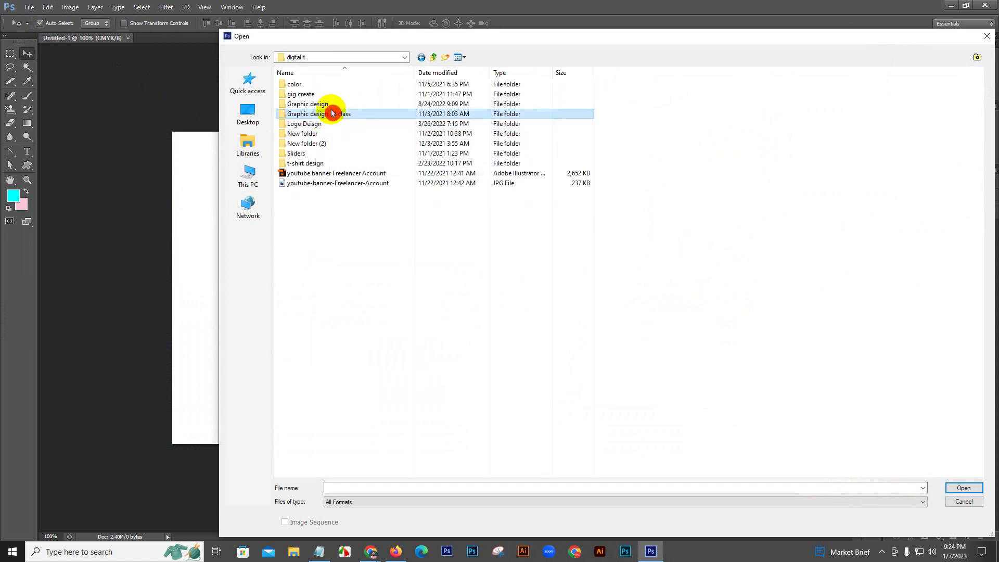
pyautogui.doubleClick(330, 104)
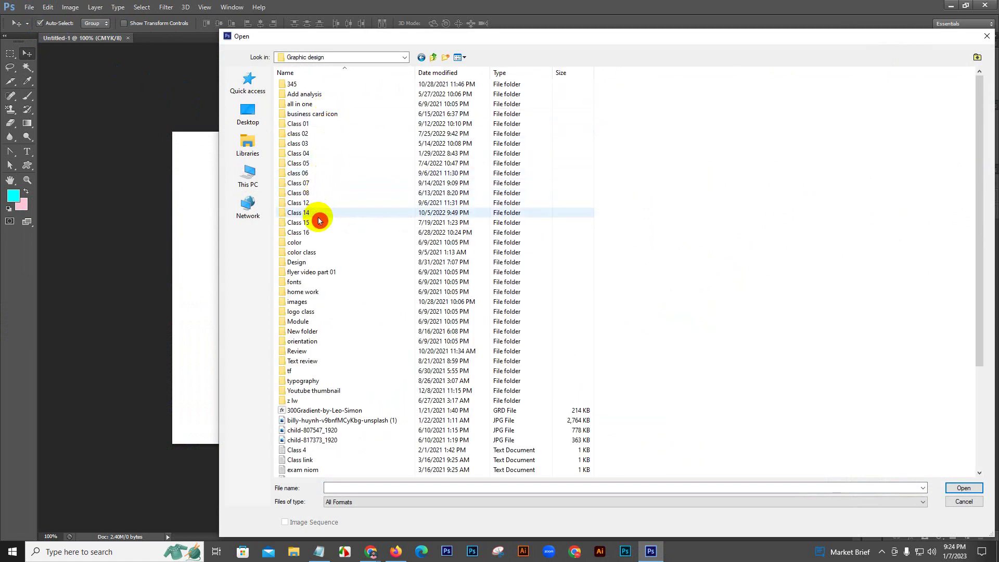
pyautogui.doubleClick(298, 183)
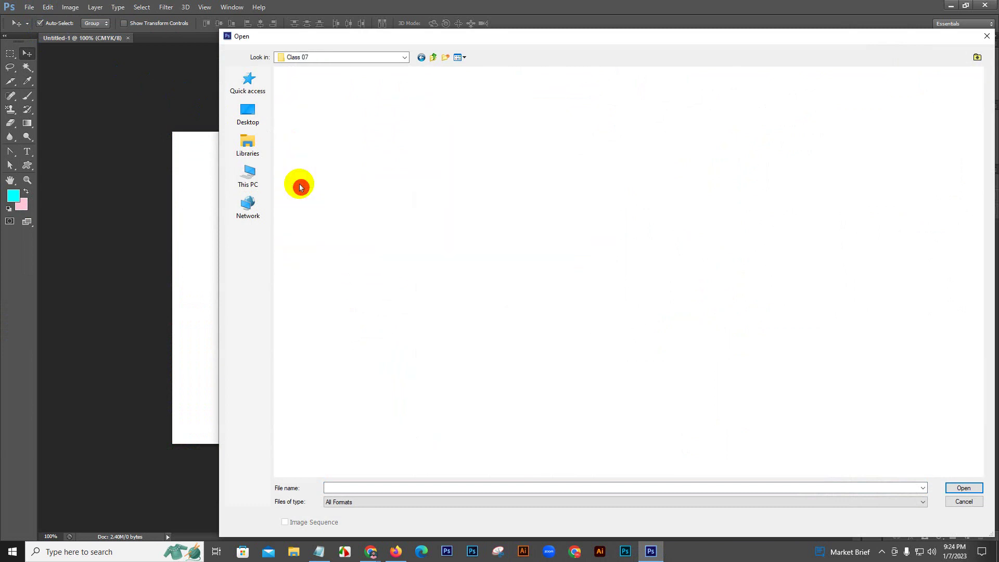
pyautogui.click(411, 106)
pyautogui.click(964, 488)
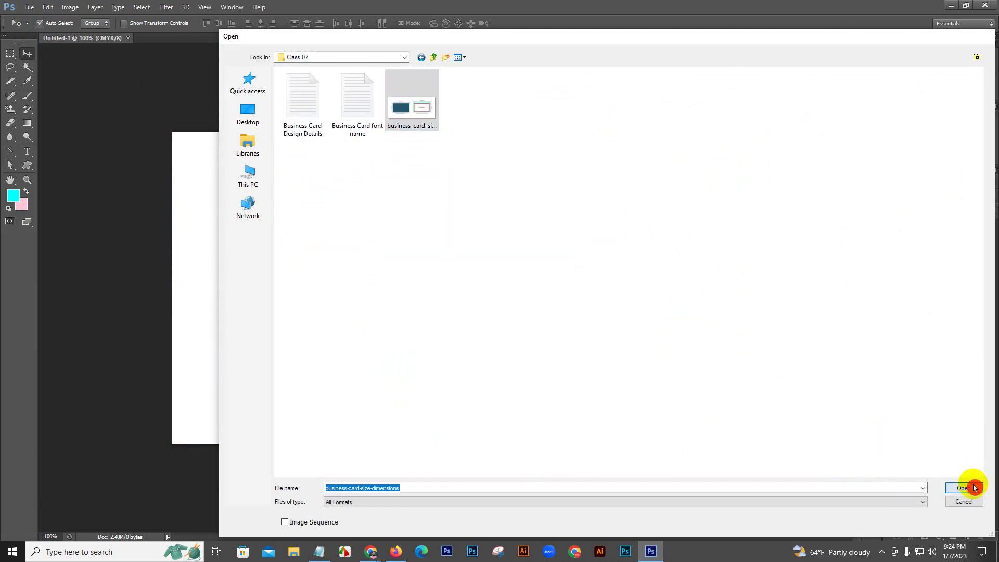
pyautogui.click(232, 315)
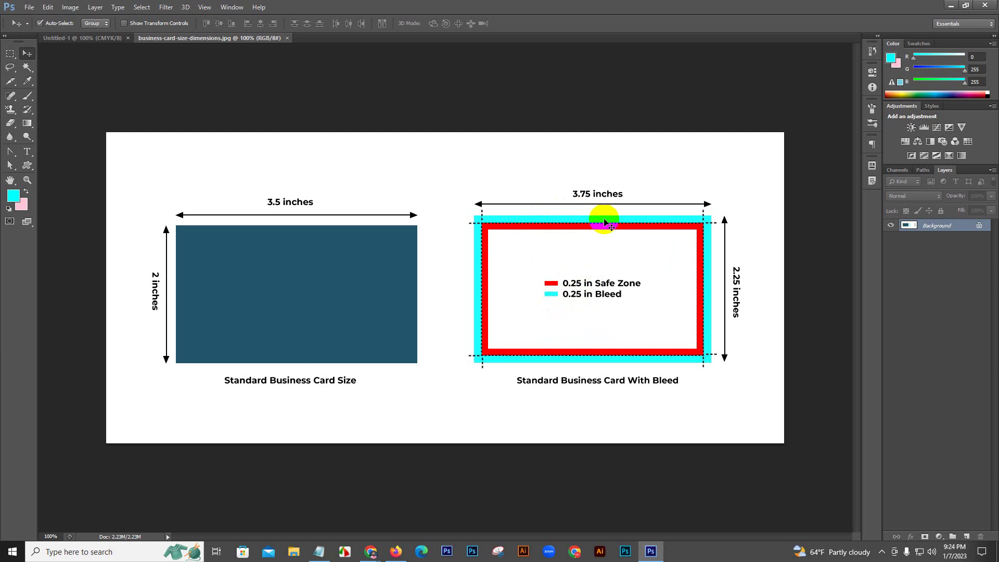
pyautogui.click(100, 43)
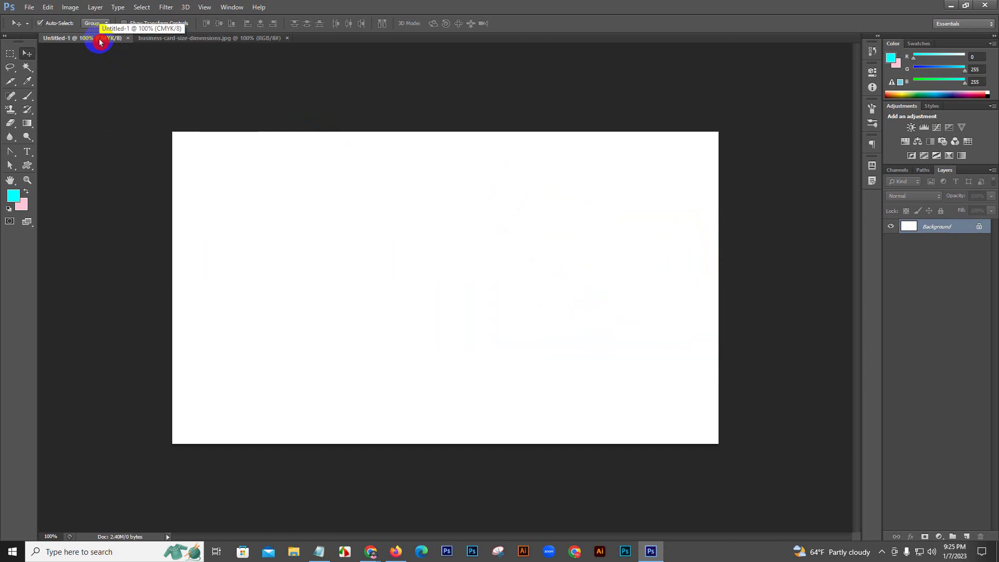
# Preview the black-and-orange Pinterest card template in Chrome, then return to the Untitled-1 card.
pyautogui.click(371, 550)
pyautogui.click(352, 523)
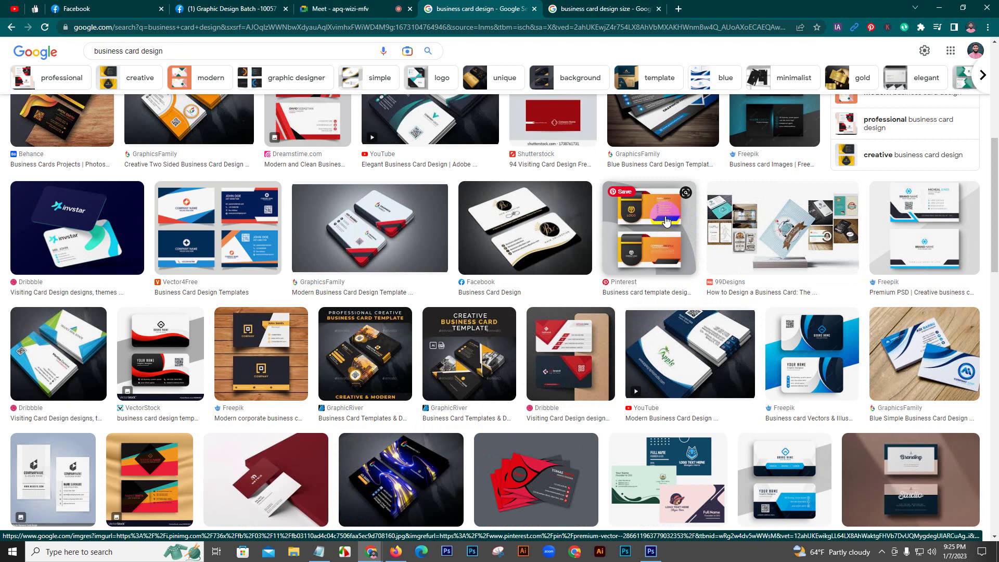
pyautogui.click(671, 213)
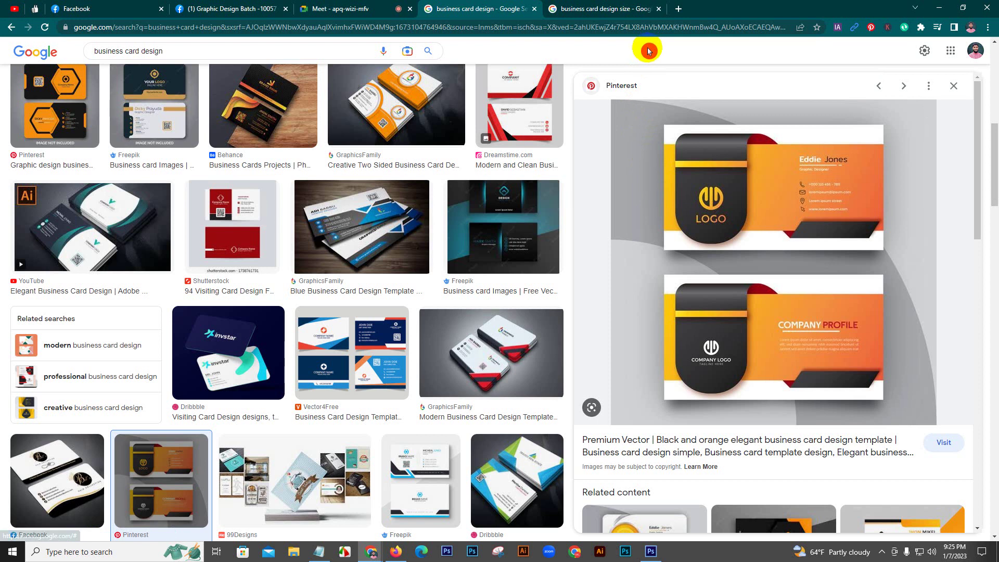
pyautogui.click(651, 553)
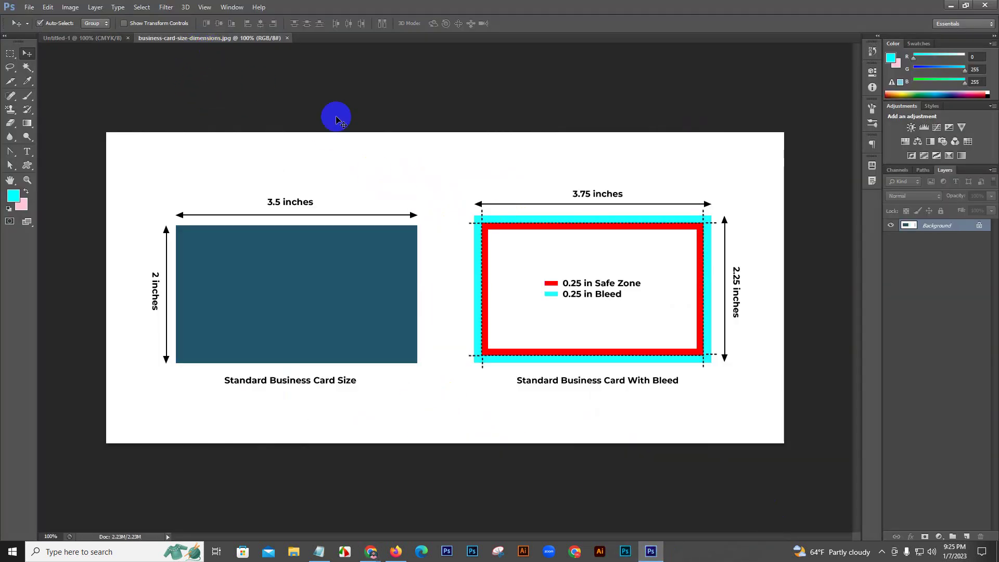
pyautogui.click(92, 38)
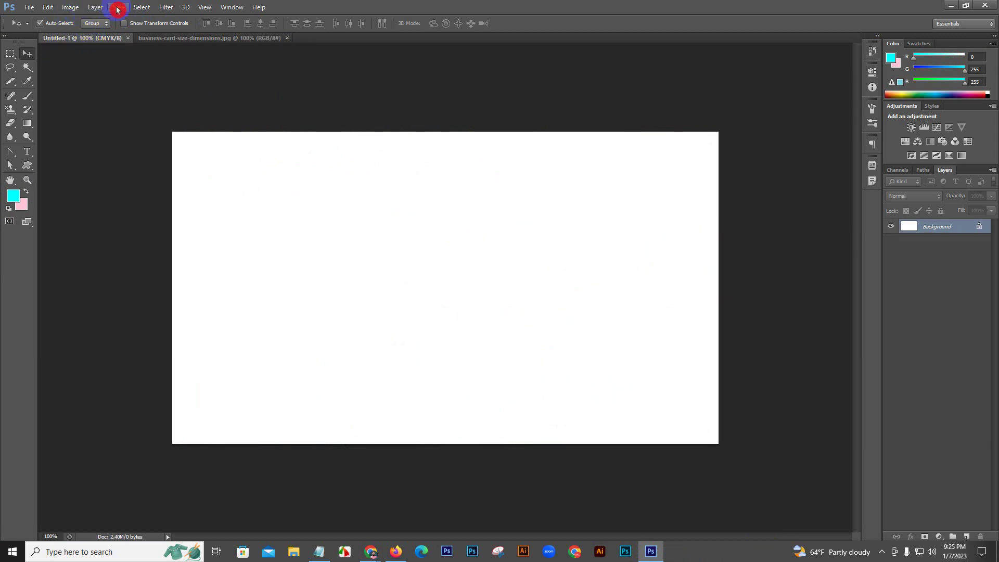
# Show the rulers and place guides along the card's top, left, right and bottom edges.
pyautogui.click(213, 9)
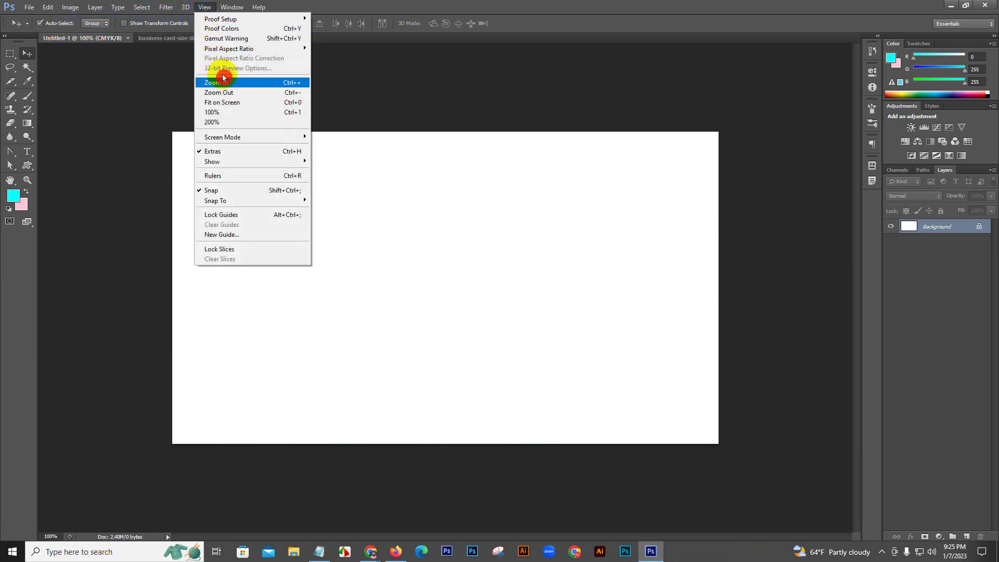
pyautogui.click(235, 177)
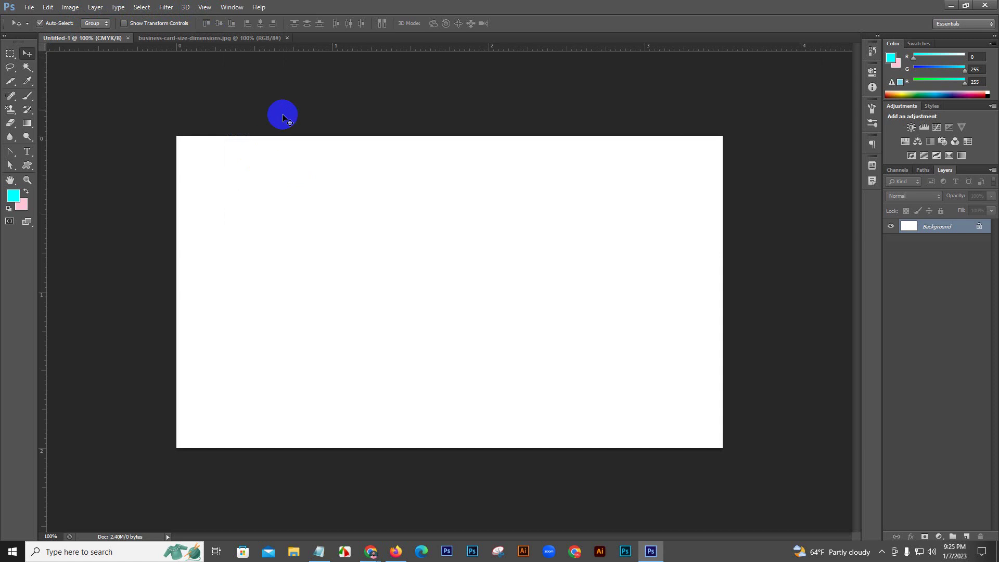
pyautogui.moveTo(345, 51); pyautogui.dragTo(326, 136)
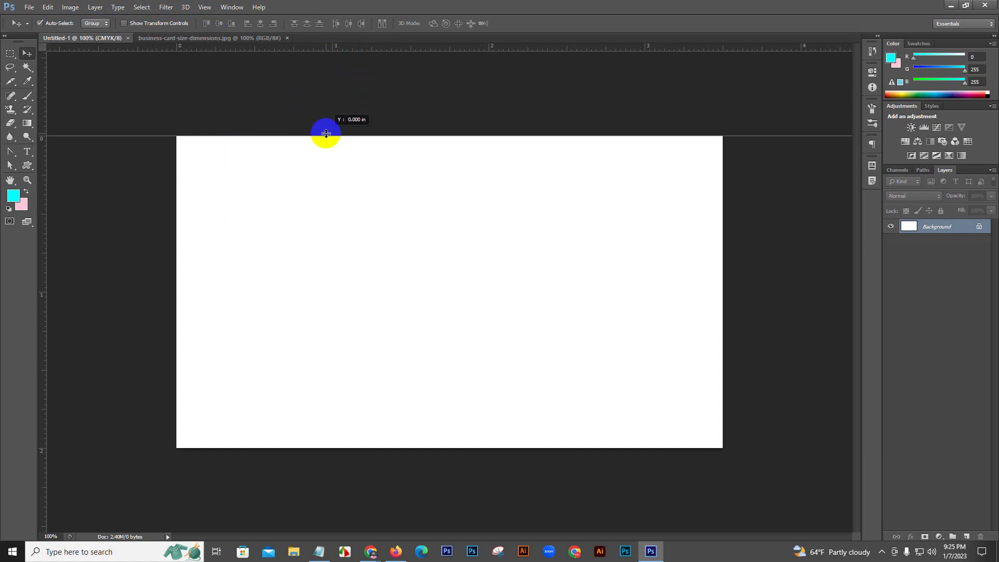
pyautogui.moveTo(45, 163); pyautogui.dragTo(176, 173)
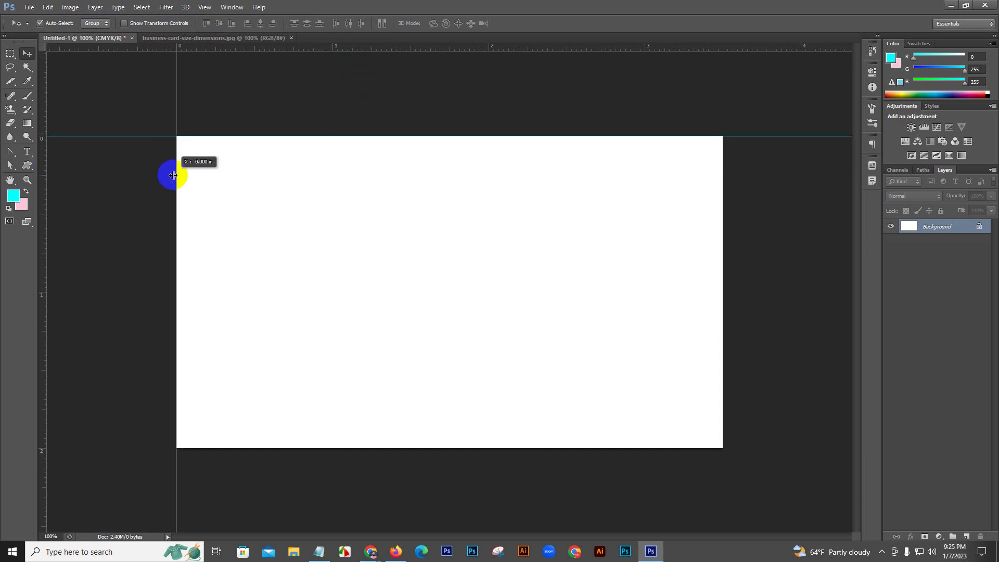
pyautogui.moveTo(44, 181); pyautogui.dragTo(722, 179)
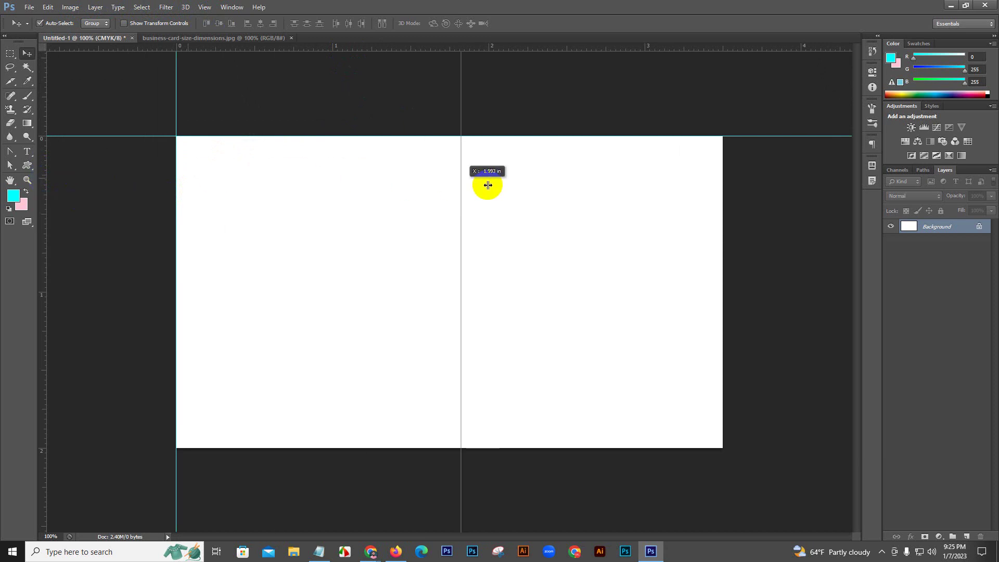
pyautogui.moveTo(573, 48); pyautogui.dragTo(568, 448)
# Check the card's 3.5 × 2 inch size in the Canvas Size dialog.
pyautogui.click(208, 6)
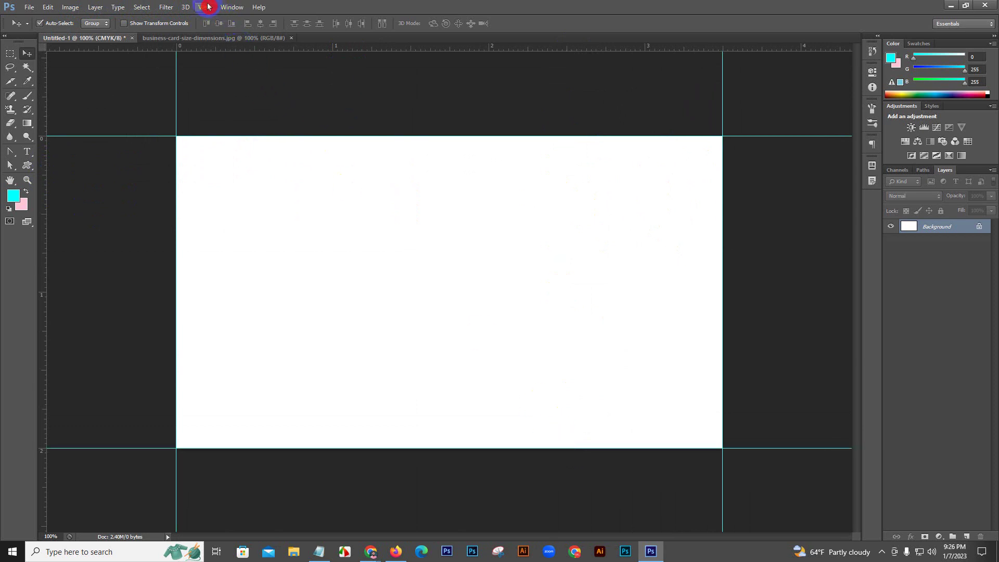
pyautogui.click(69, 6)
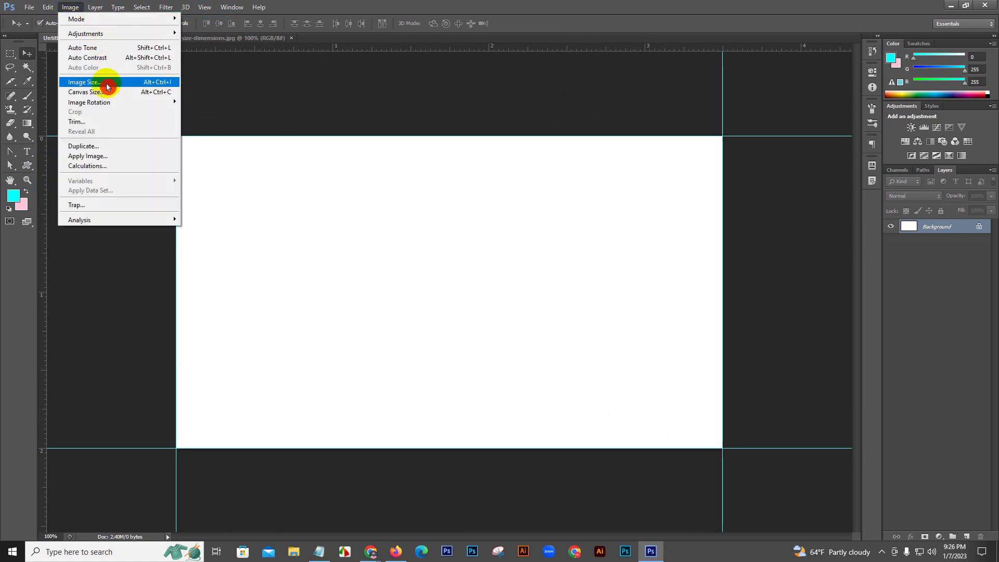
pyautogui.click(83, 93)
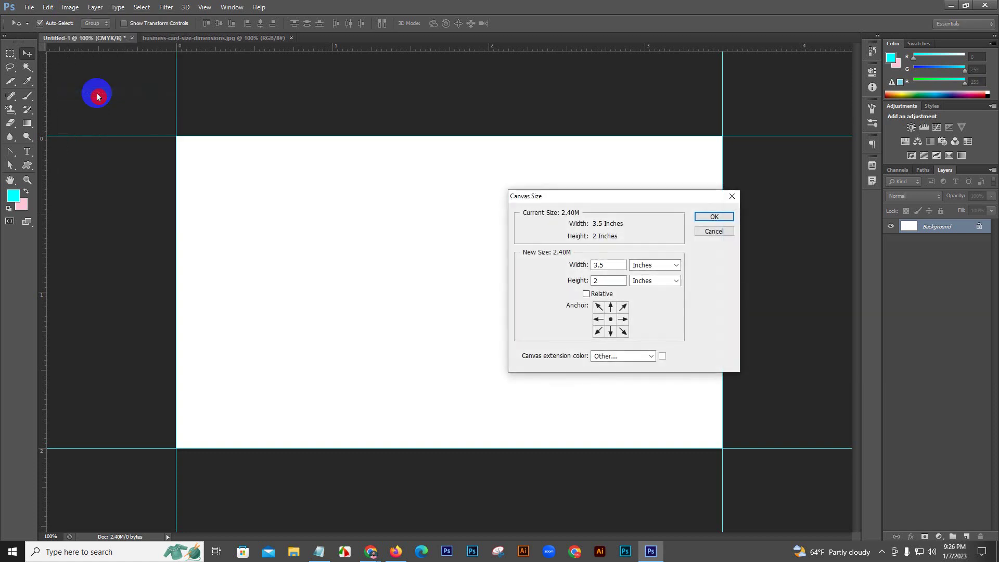
# Enlarge the canvas by a relative 0.25 in for both width and height.
pyautogui.click(602, 294)
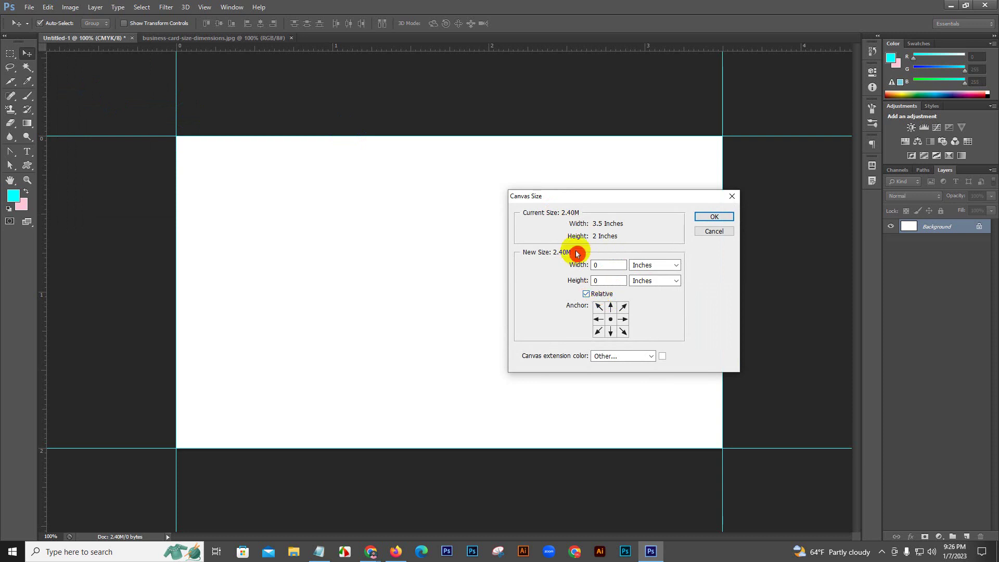
pyautogui.click(607, 266)
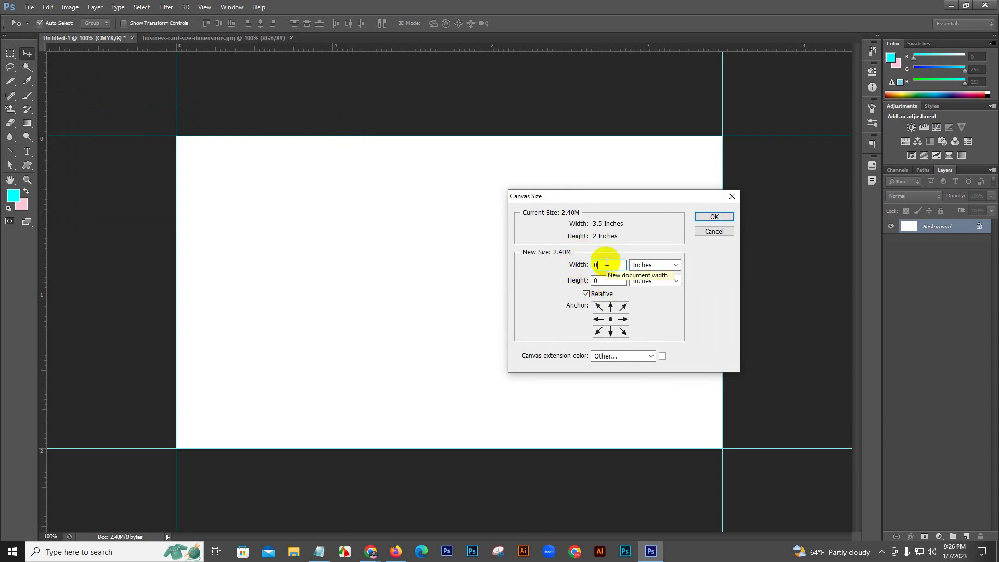
pyautogui.write('.2')
pyautogui.press('BackSpace')
pyautogui.press('BackSpace')
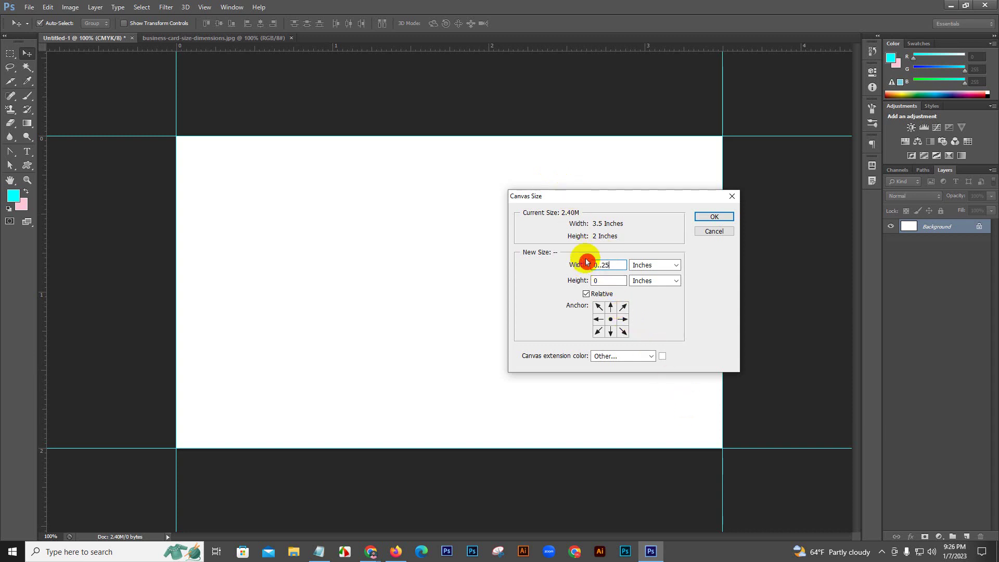
pyautogui.click(599, 264)
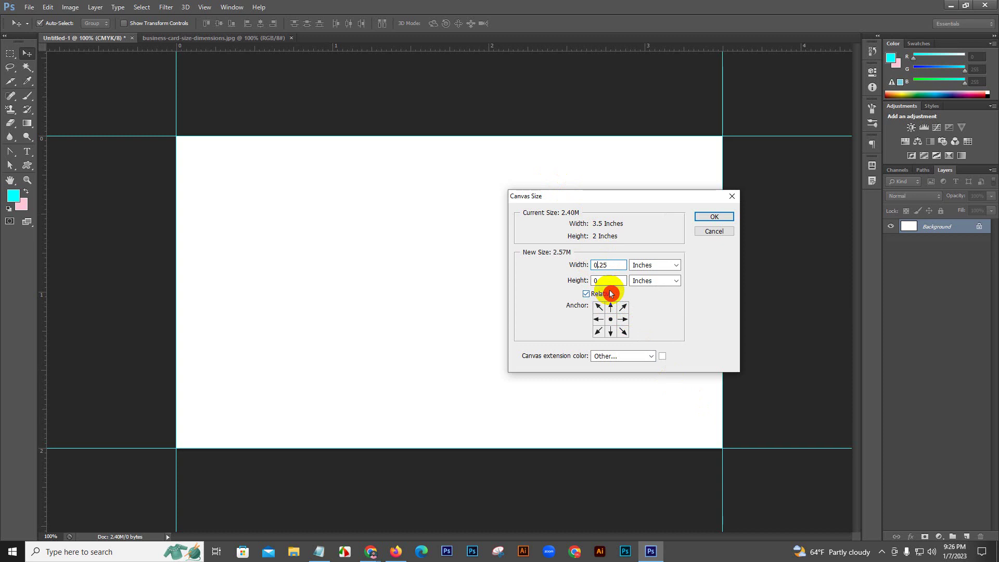
pyautogui.click(612, 281)
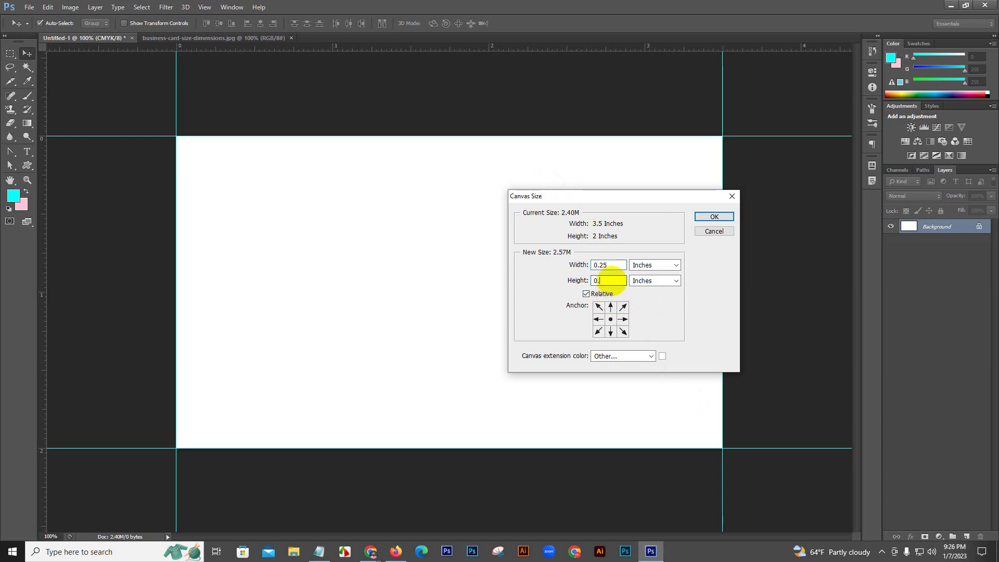
pyautogui.write('25')
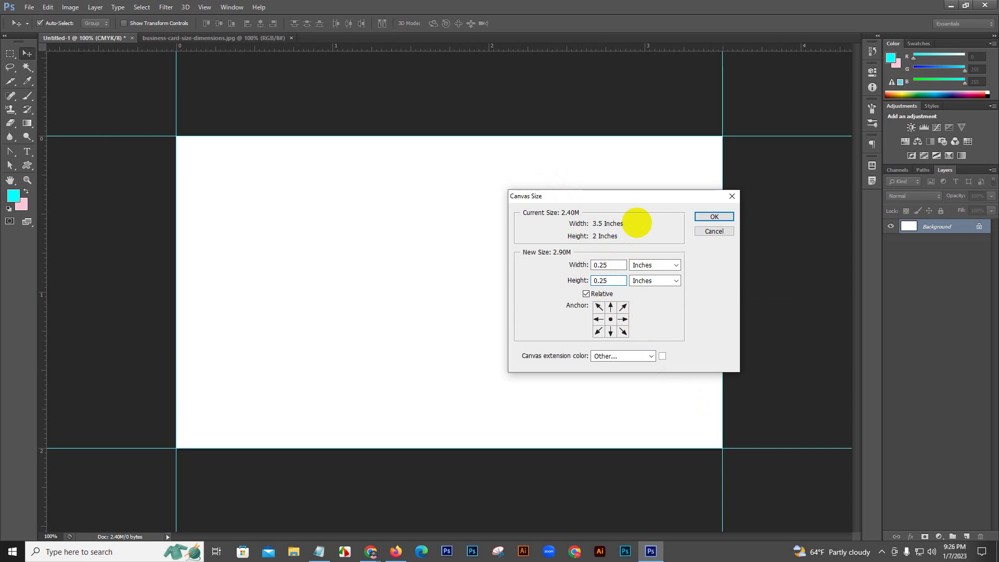
pyautogui.click(729, 221)
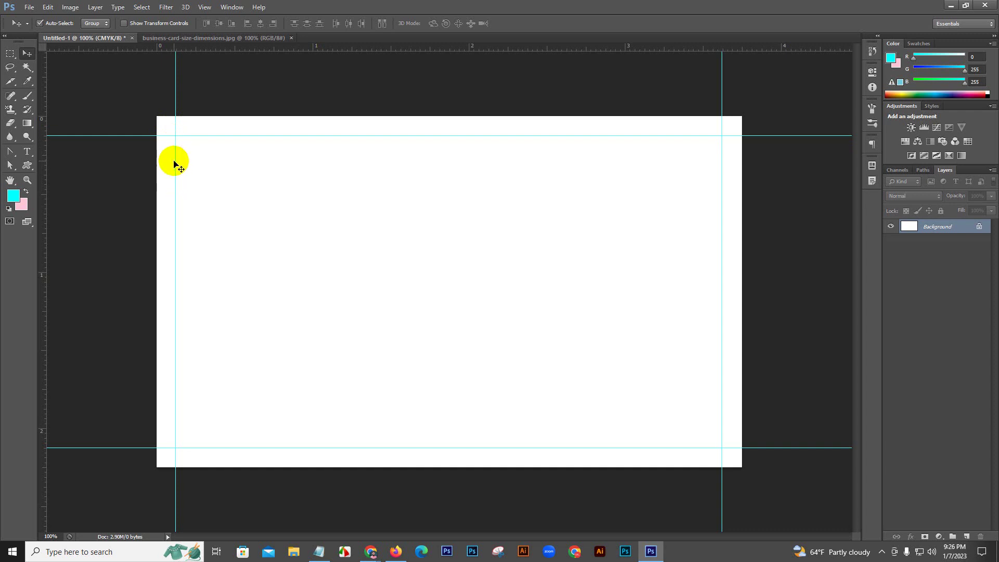
# Review the business-card-size reference image showing the 0.25 in bleed and safe zone, then return to Chrome.
pyautogui.click(153, 166)
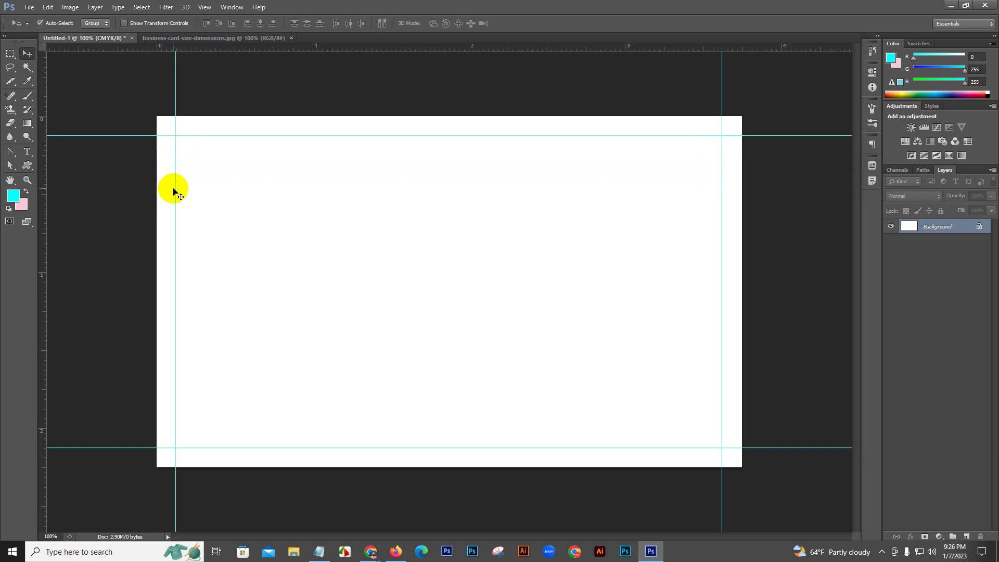
pyautogui.click(196, 44)
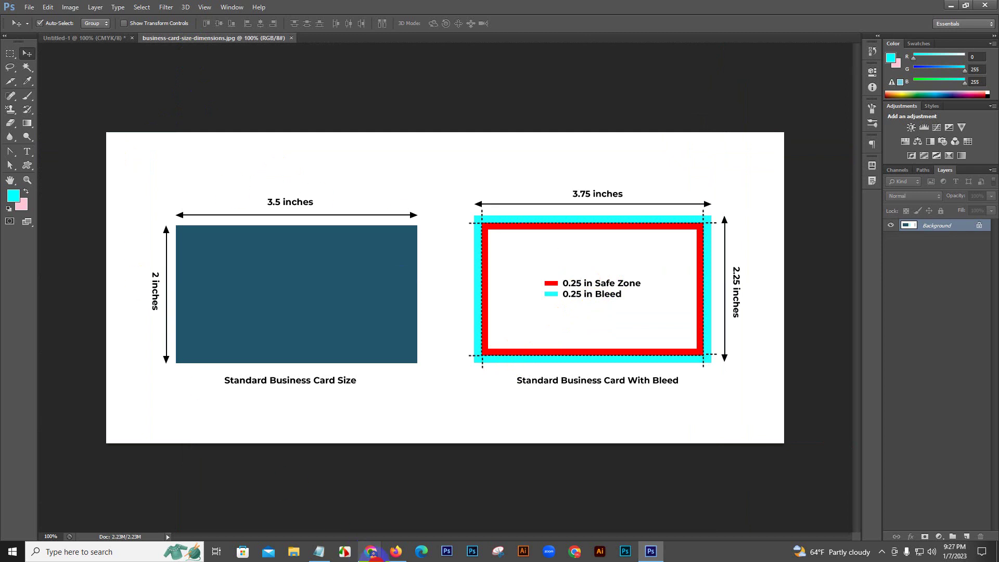
pyautogui.moveTo(370, 552)
pyautogui.click(339, 520)
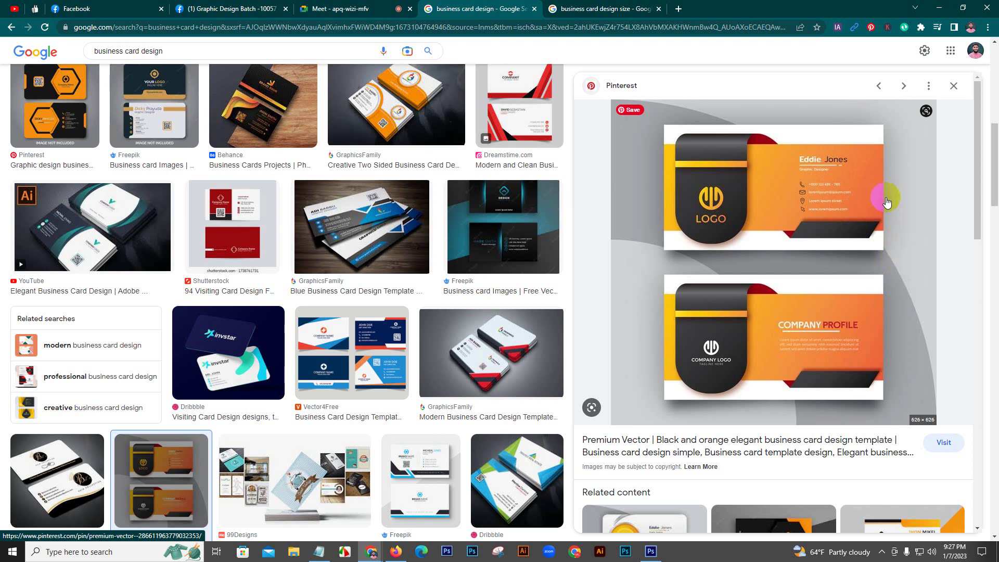
# Preview the white-and-red GraphicsFamily card, then return to the Untitled-1 document in Photoshop.
pyautogui.moveTo(504, 227)
pyautogui.click(497, 320)
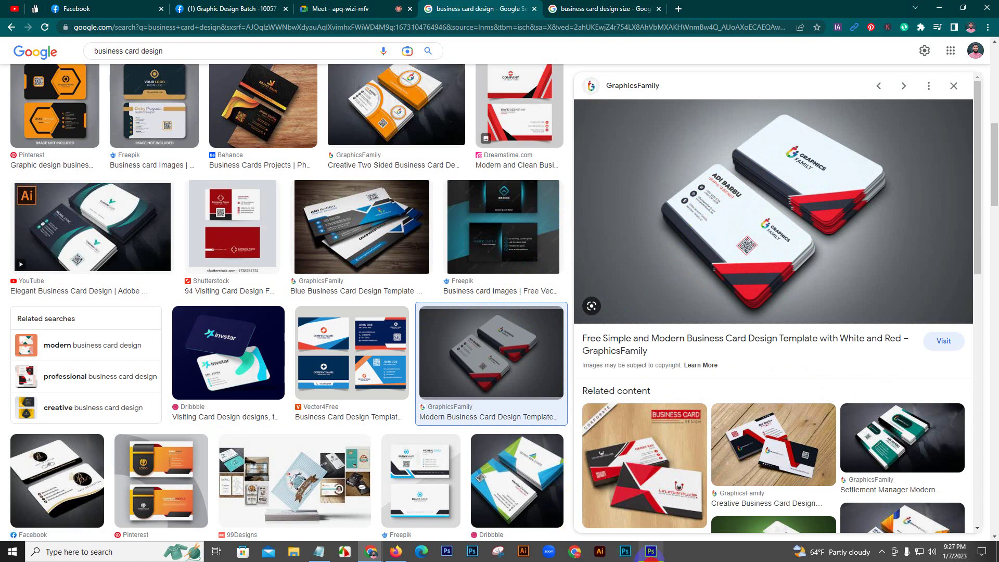
pyautogui.moveTo(650, 551)
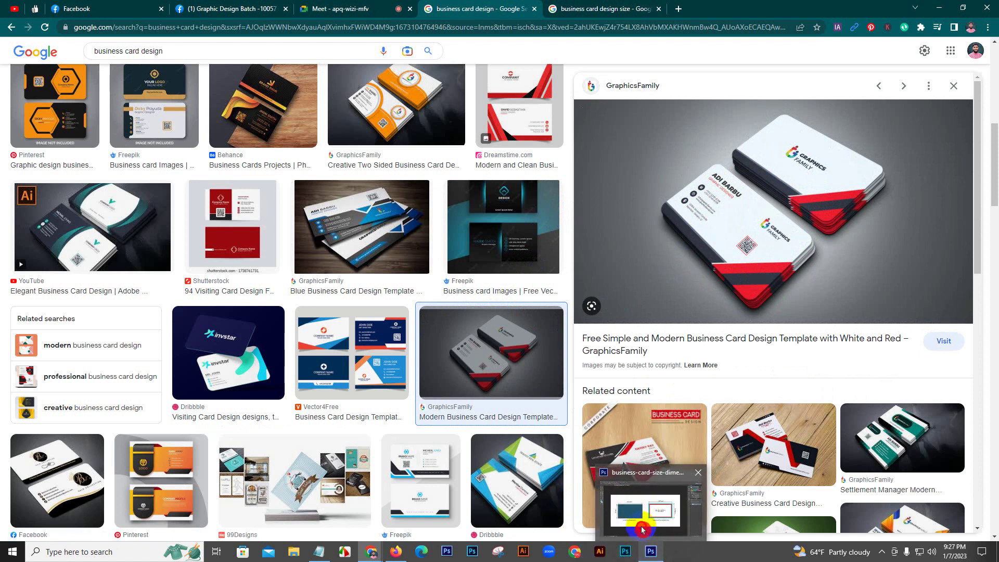
pyautogui.click(642, 529)
pyautogui.click(107, 40)
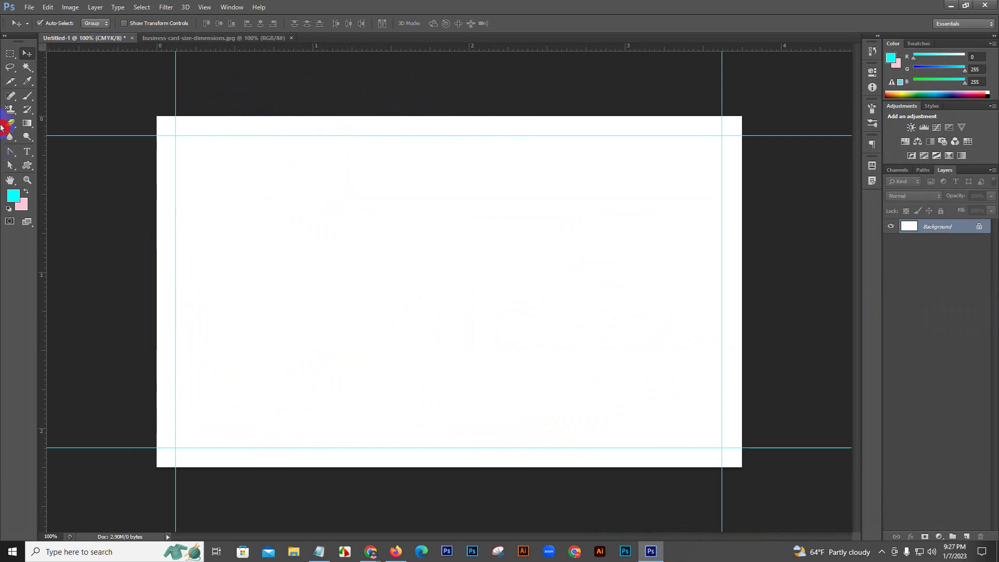
# Gauge 0.25 in with a marquee and add safe-zone guides inside the top, left, right and bottom edges.
pyautogui.click(10, 54)
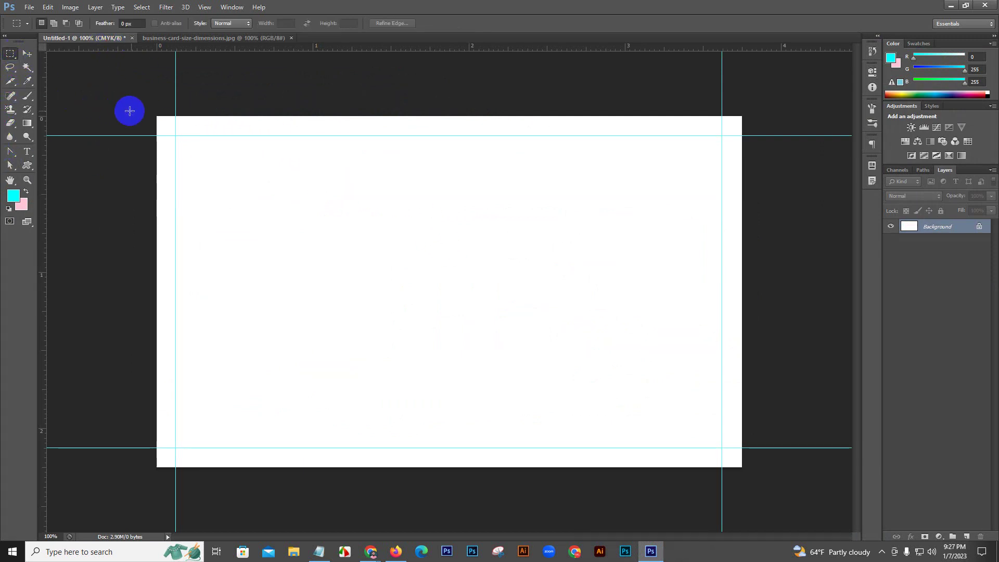
pyautogui.moveTo(156, 116); pyautogui.dragTo(186, 147)
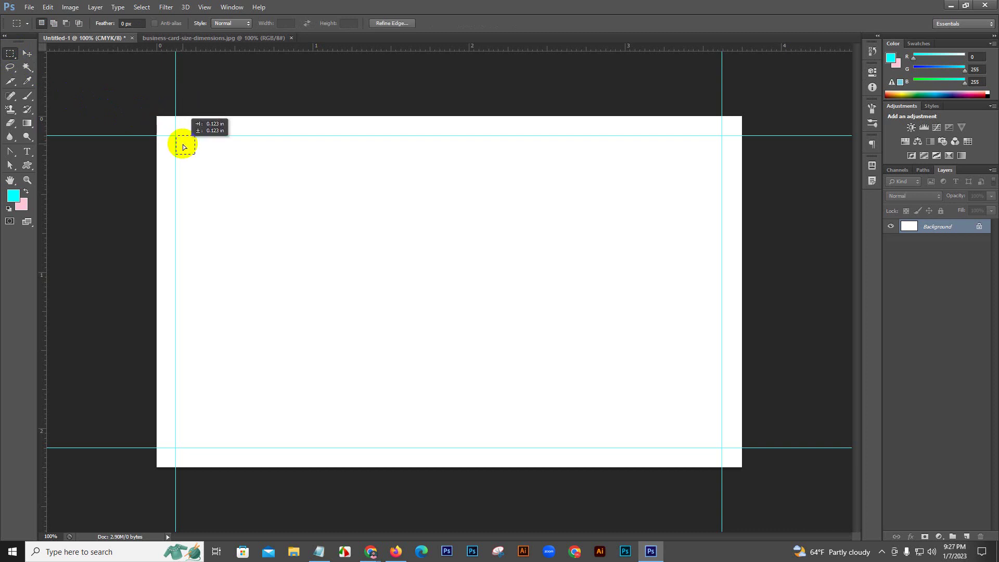
pyautogui.moveTo(211, 52); pyautogui.dragTo(212, 155)
pyautogui.moveTo(41, 152)
pyautogui.mouseDown()
pyautogui.moveTo(195, 156)
pyautogui.moveTo(717, 490)
pyautogui.moveTo(711, 439)
pyautogui.mouseUp()
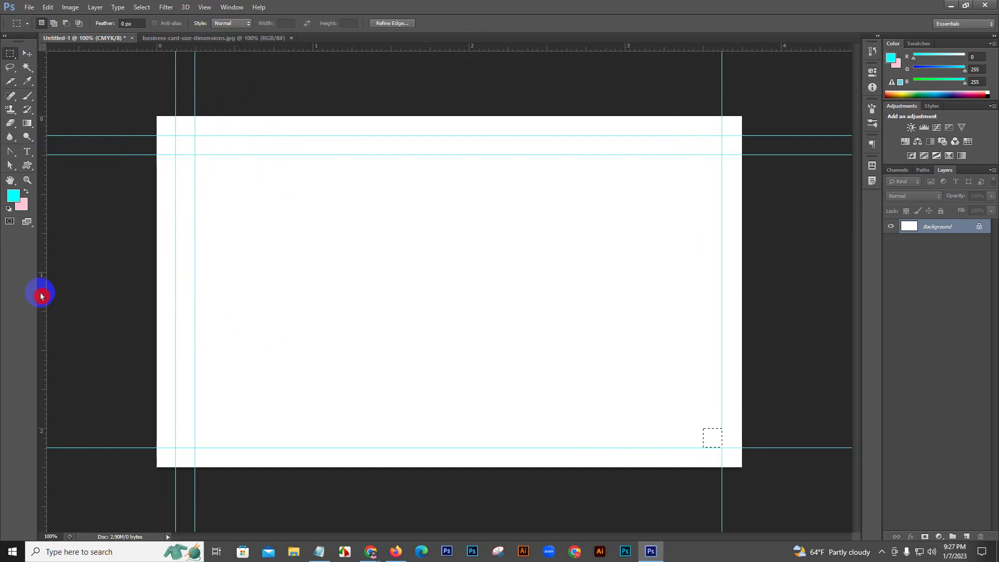
pyautogui.moveTo(45, 306); pyautogui.dragTo(708, 369)
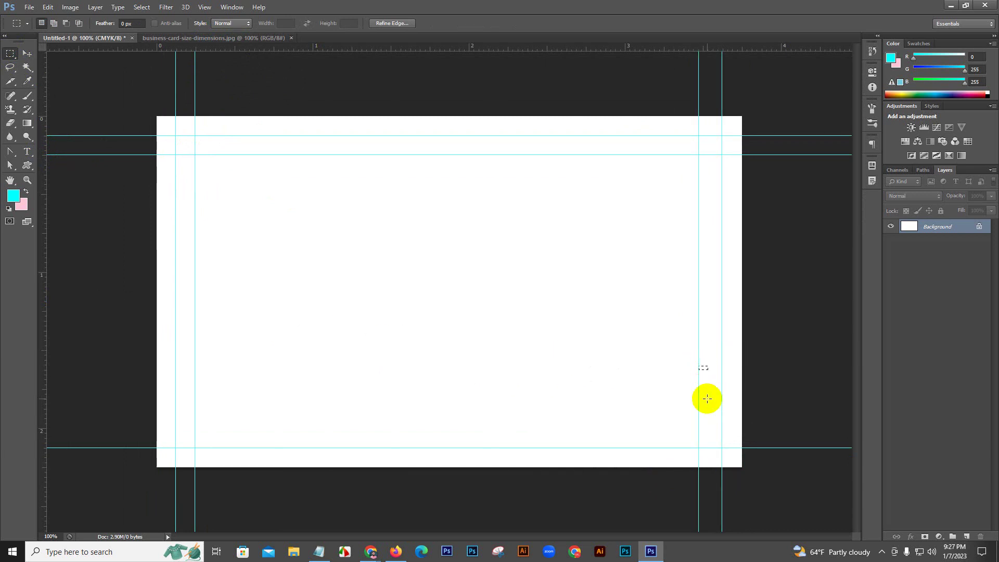
pyautogui.hotkey('ctrl', 'alt', 'z')
pyautogui.hotkey('ctrl', 'alt', 'z')
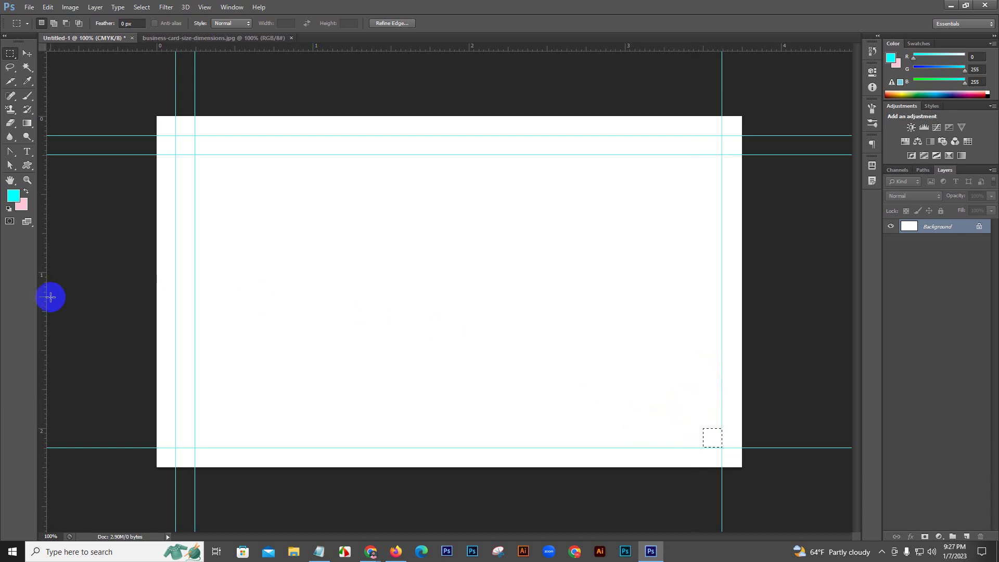
pyautogui.moveTo(42, 291); pyautogui.dragTo(700, 392)
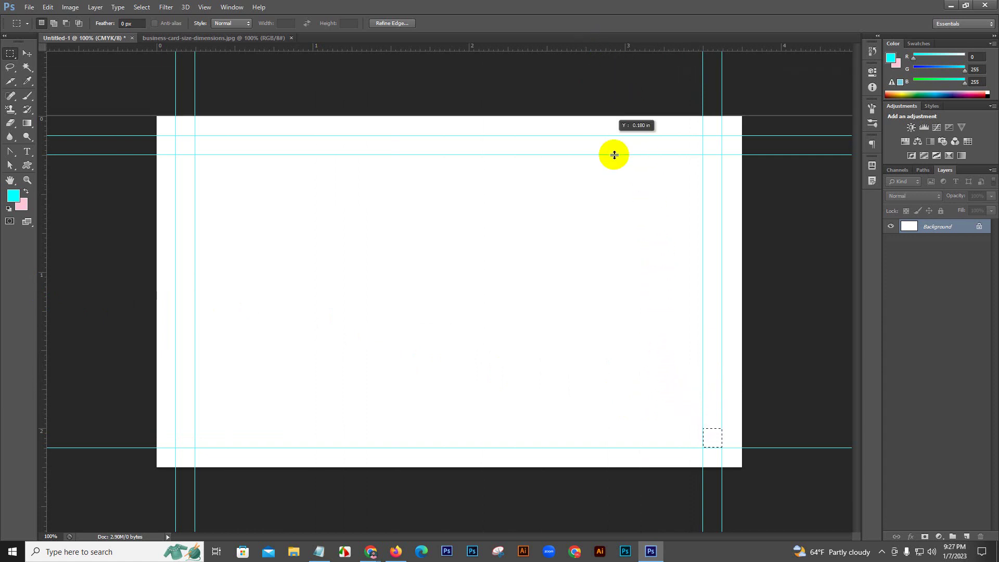
pyautogui.moveTo(592, 50); pyautogui.dragTo(692, 427)
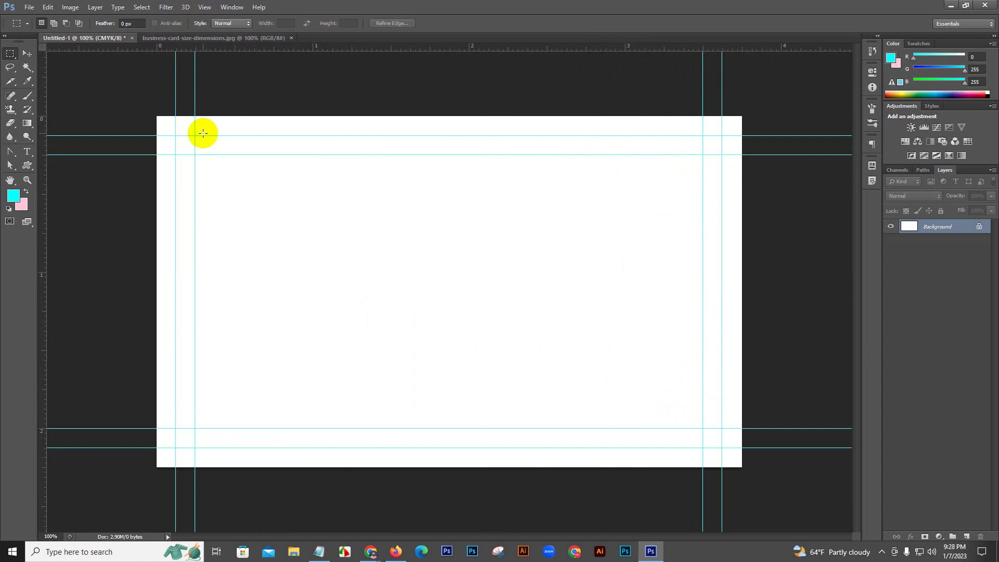
pyautogui.click(236, 116)
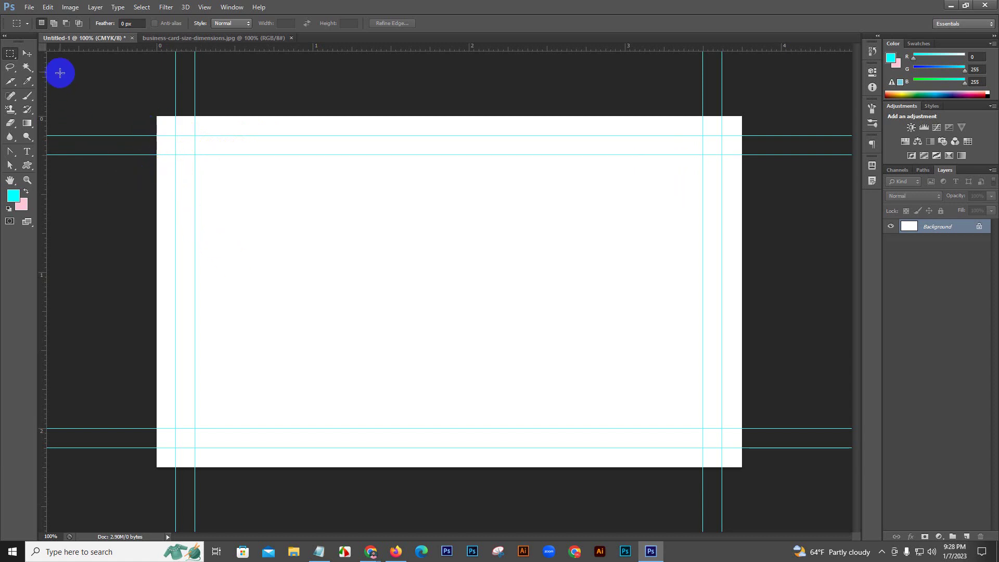
pyautogui.click(27, 53)
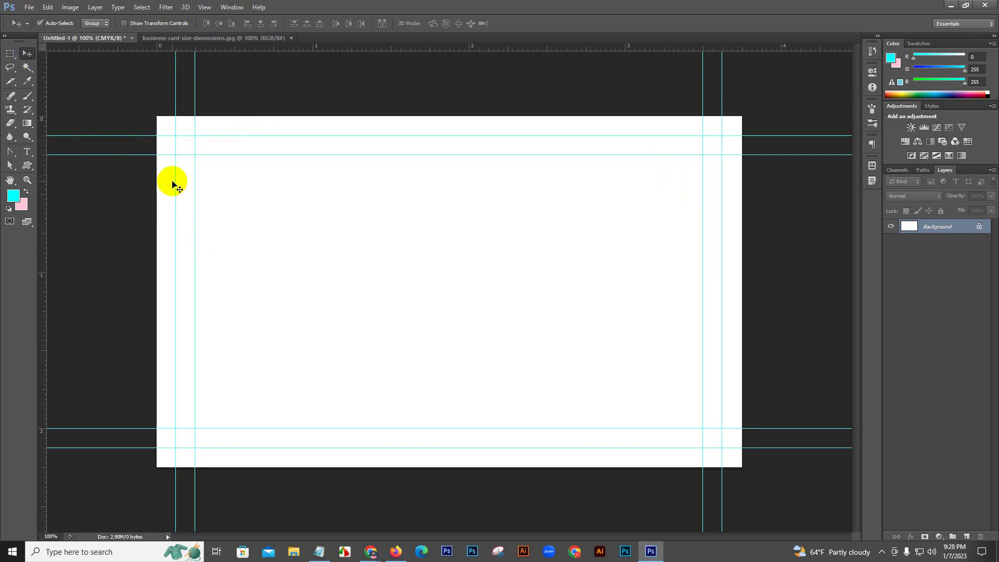
# Draw a Rectangle 1 shape covering the entire card and bring up its fill Color Picker.
pyautogui.moveTo(167, 182); pyautogui.dragTo(36, 239)
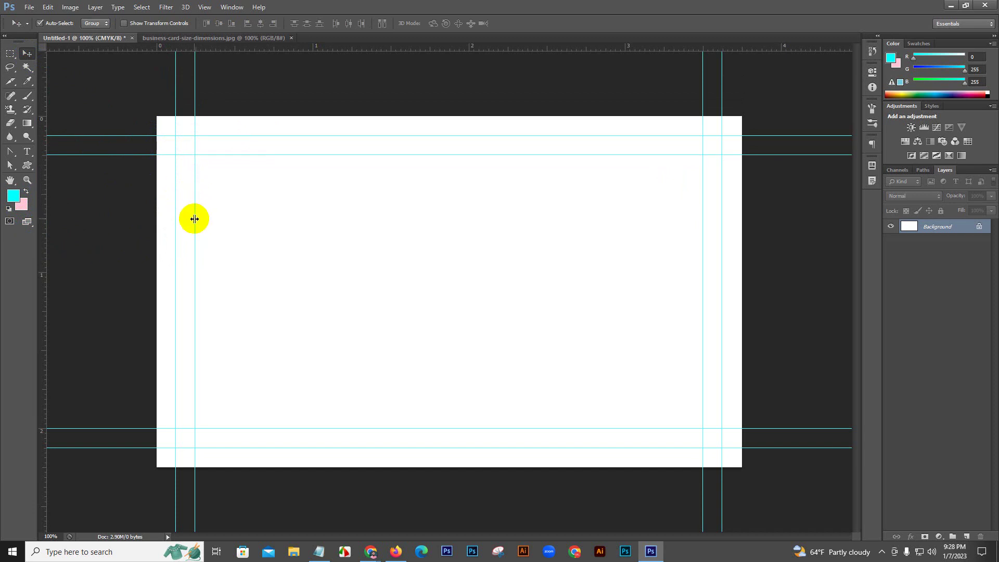
pyautogui.click(939, 536)
pyautogui.click(938, 265)
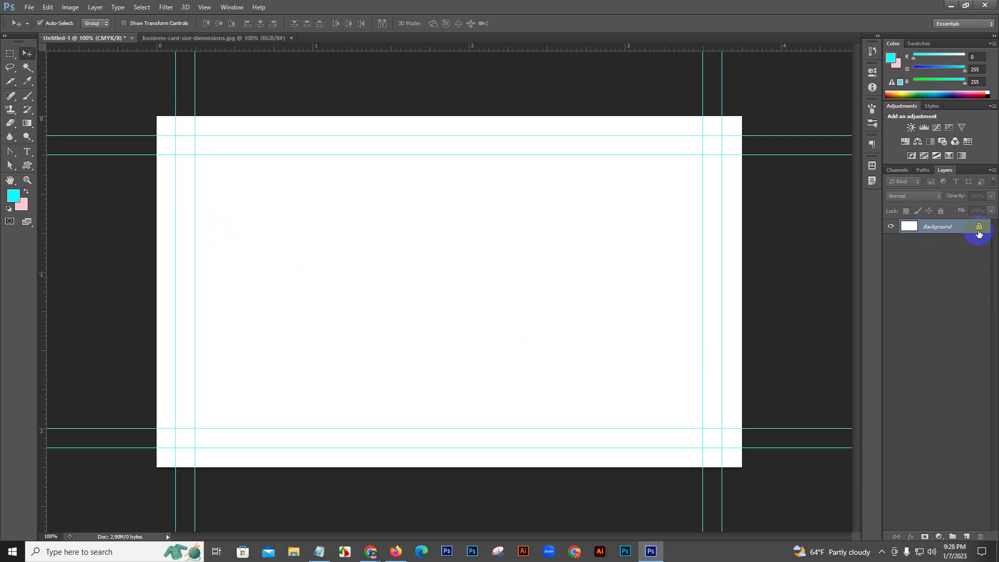
pyautogui.click(31, 167)
pyautogui.click(68, 161)
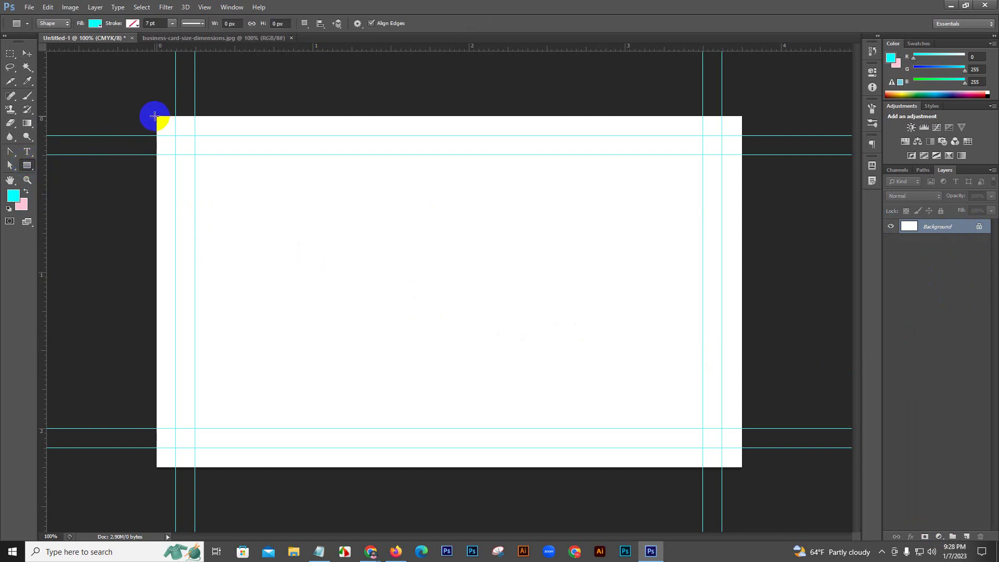
pyautogui.moveTo(155, 114); pyautogui.dragTo(742, 468)
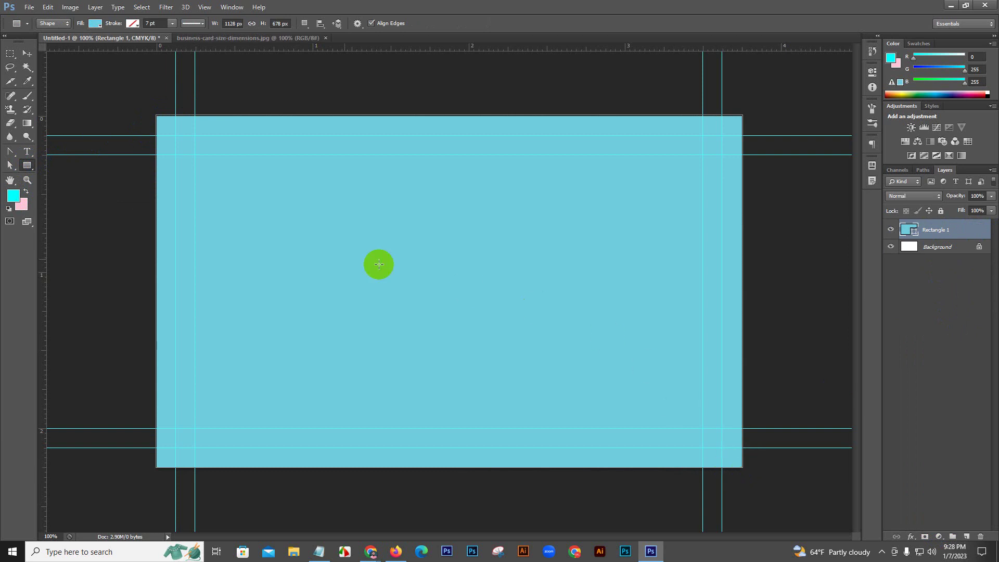
pyautogui.doubleClick(912, 232)
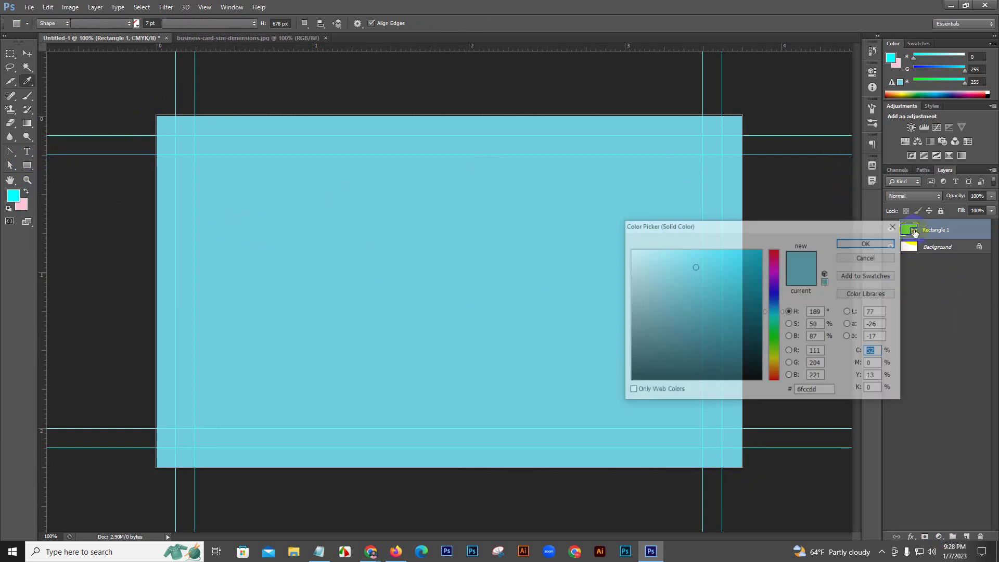
# Set Rectangle 1's fill to deep blue #005992.
pyautogui.moveTo(754, 291); pyautogui.dragTo(770, 297)
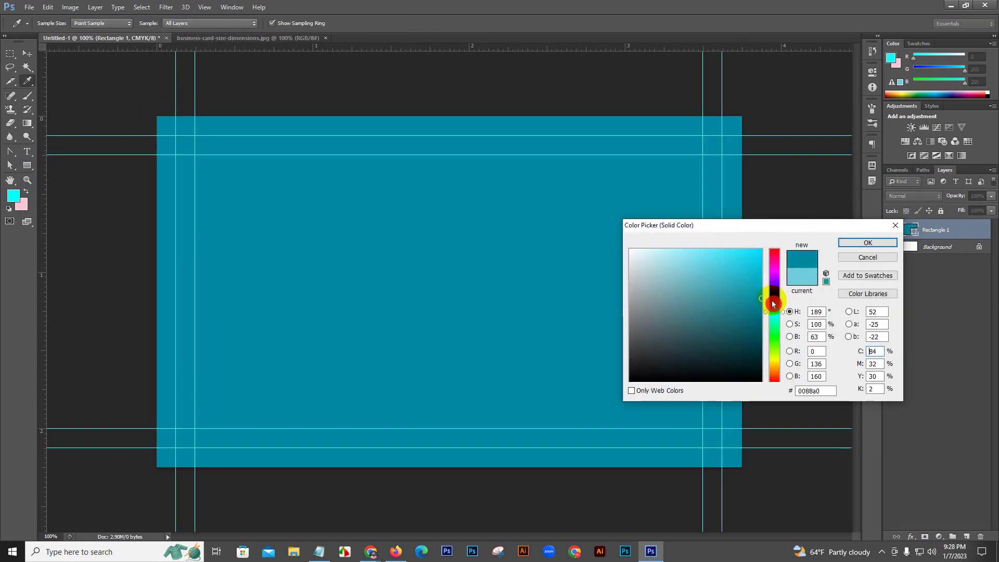
pyautogui.click(775, 295)
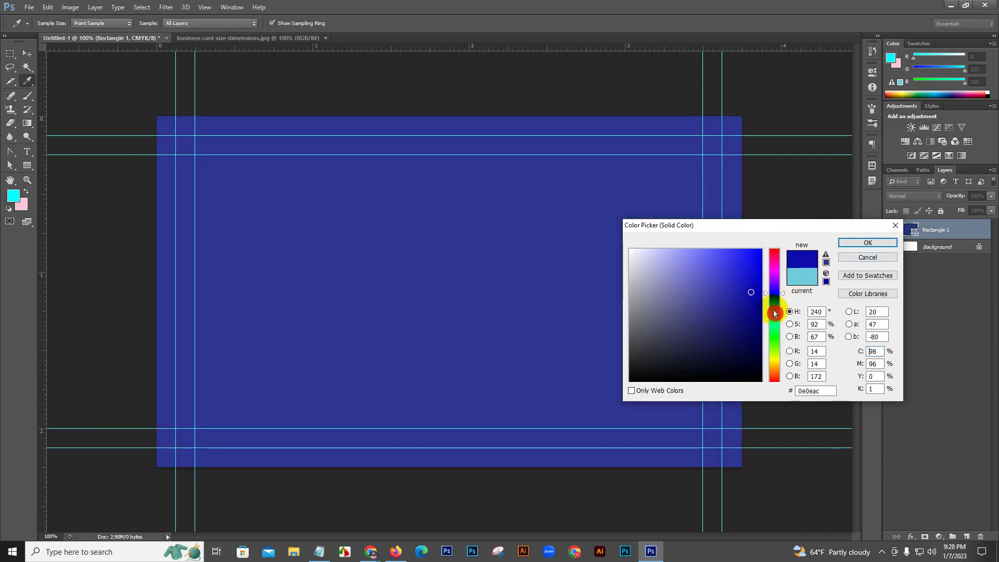
pyautogui.click(775, 313)
pyautogui.moveTo(762, 312)
pyautogui.mouseDown()
pyautogui.moveTo(778, 319)
pyautogui.moveTo(759, 304)
pyautogui.moveTo(776, 303)
pyautogui.mouseUp()
pyautogui.click(762, 306)
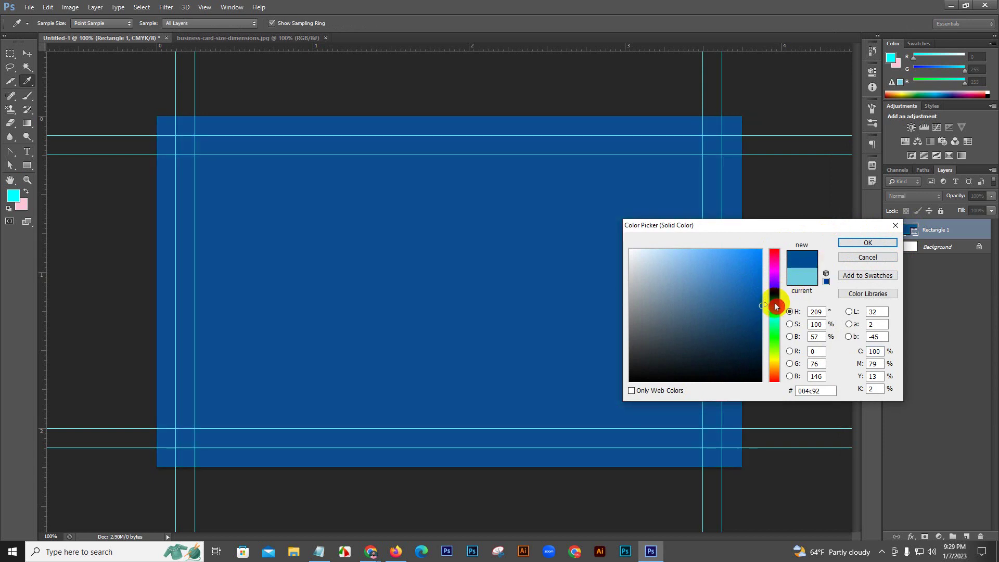
pyautogui.moveTo(774, 306); pyautogui.dragTo(774, 308)
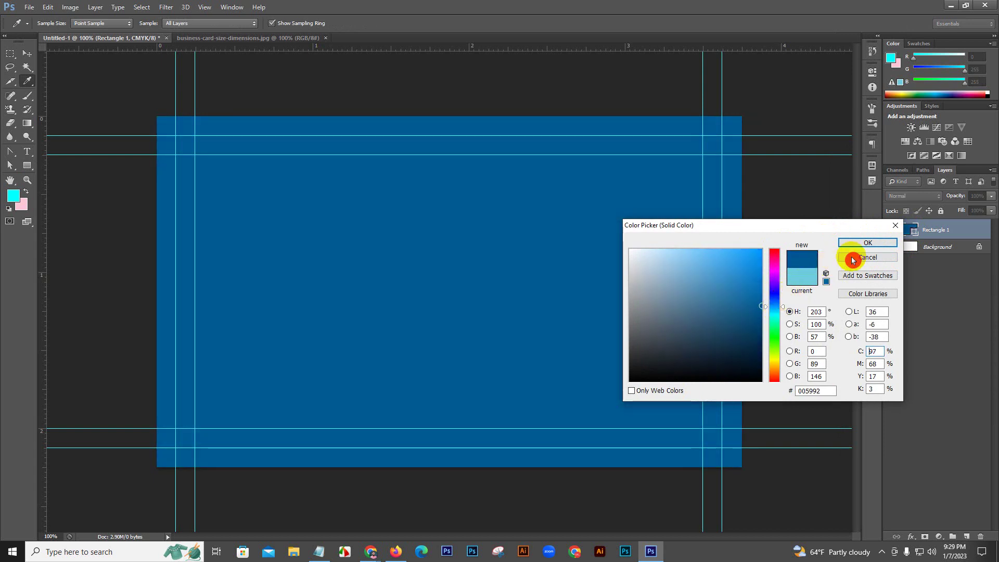
pyautogui.click(871, 246)
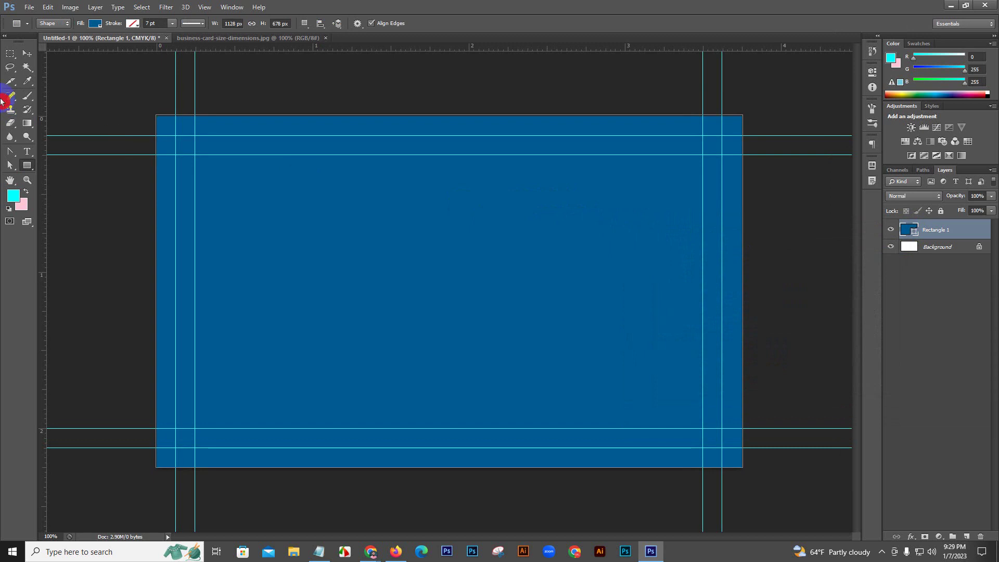
pyautogui.click(22, 59)
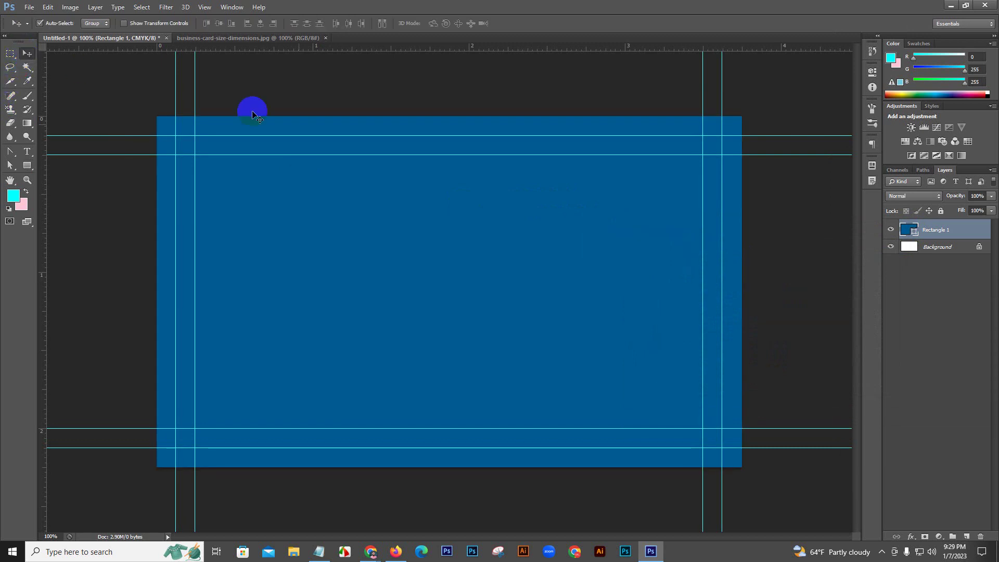
# Convert the locked Background to Layer 0 and delete it.
pyautogui.doubleClick(981, 250)
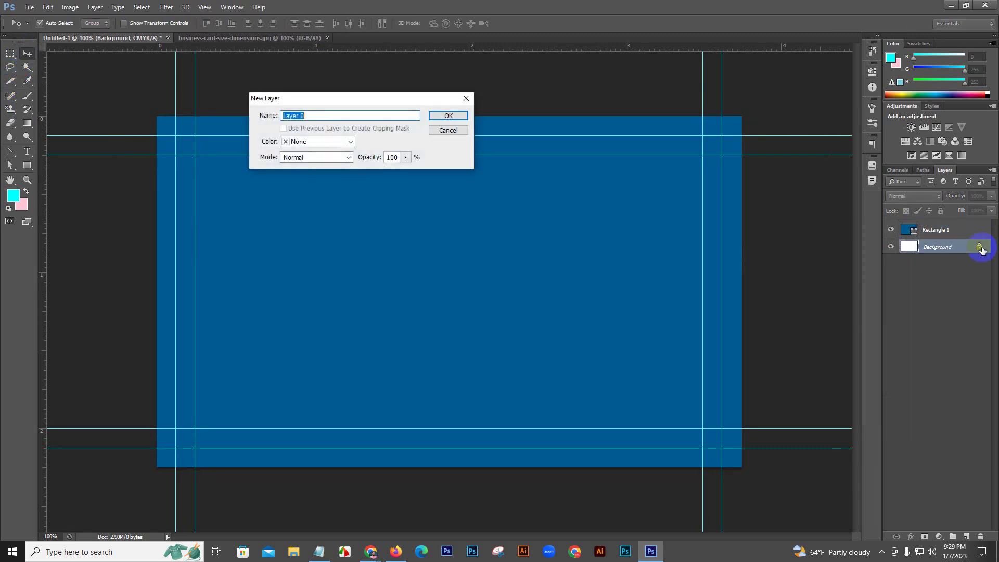
pyautogui.click(448, 116)
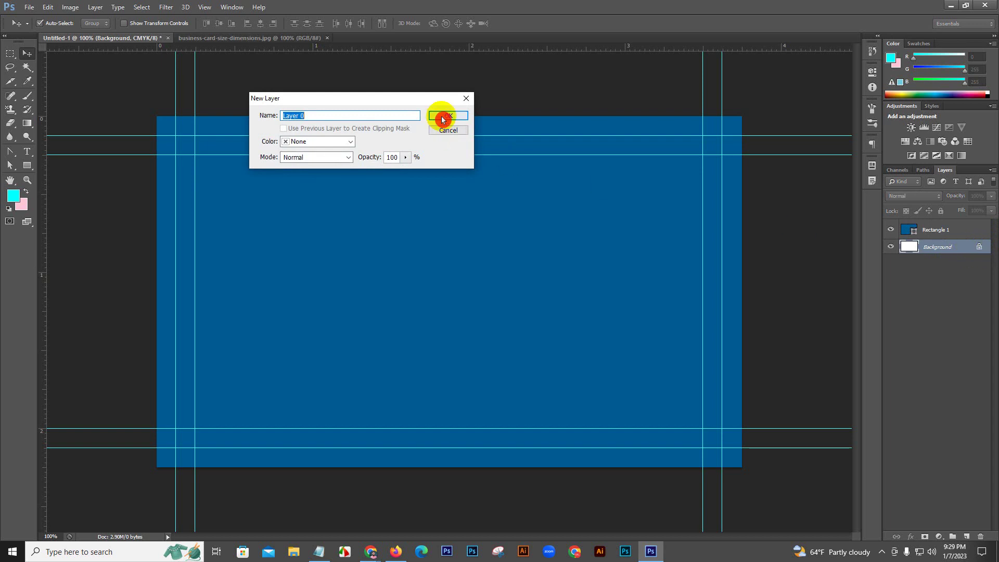
pyautogui.click(982, 537)
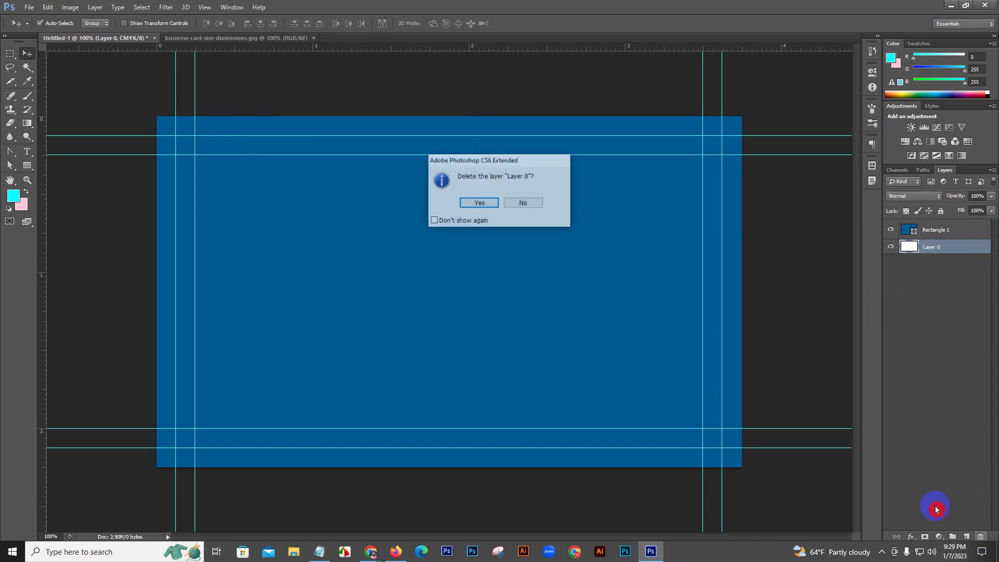
pyautogui.click(488, 207)
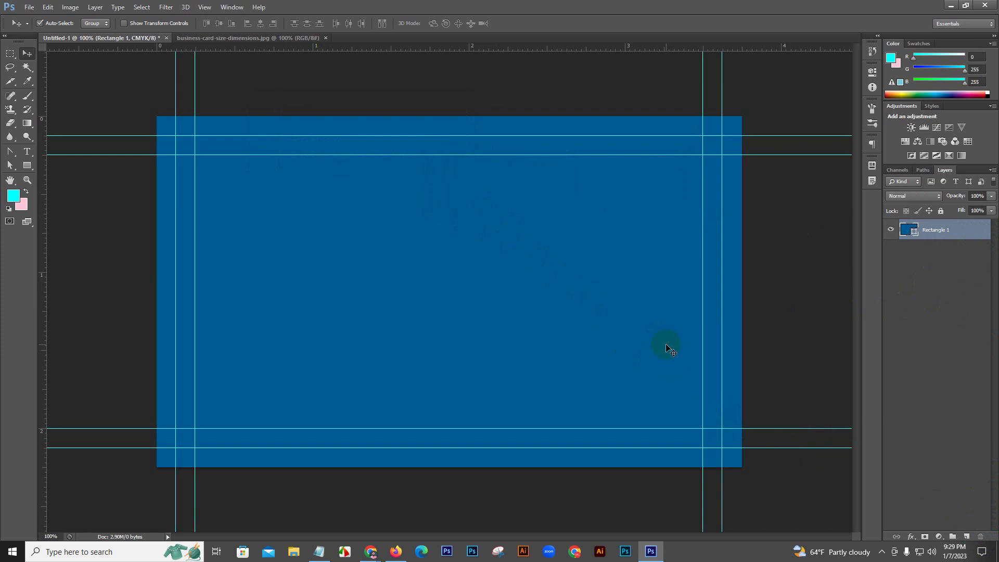
# Confirm the rectangle keeps its deep blue fill and put it into a new group with Ctrl+G.
pyautogui.doubleClick(910, 235)
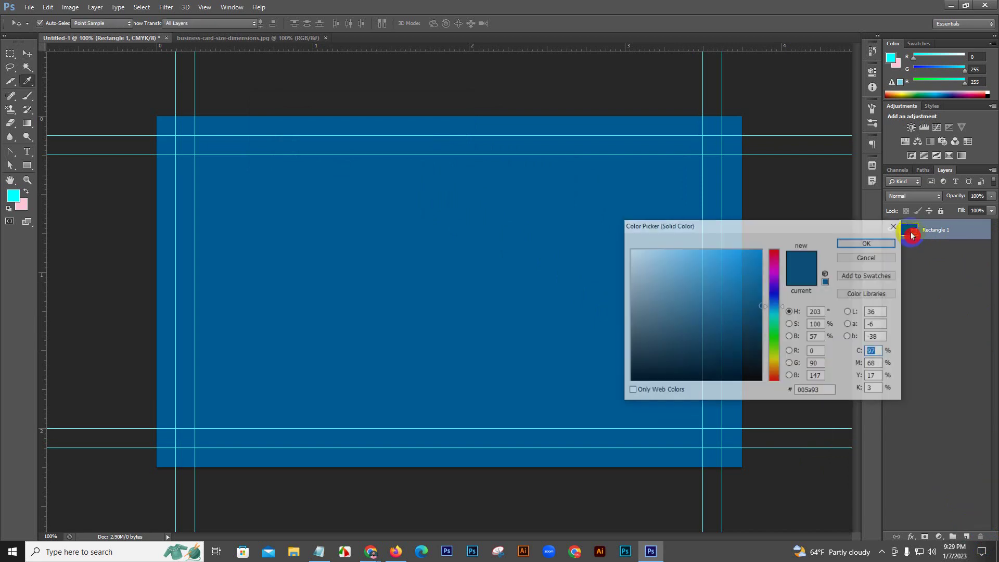
pyautogui.click(765, 278)
pyautogui.moveTo(734, 286)
pyautogui.mouseDown()
pyautogui.moveTo(784, 355)
pyautogui.moveTo(783, 298)
pyautogui.moveTo(778, 304)
pyautogui.mouseUp()
pyautogui.click(813, 275)
pyautogui.click(863, 259)
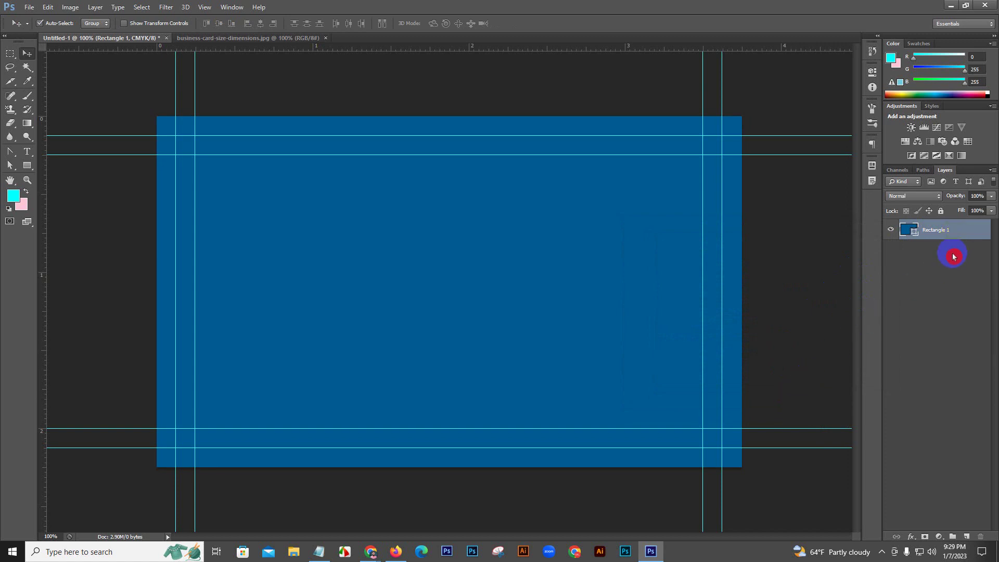
pyautogui.hotkey('ctrl', 'g')
pyautogui.write('Background')
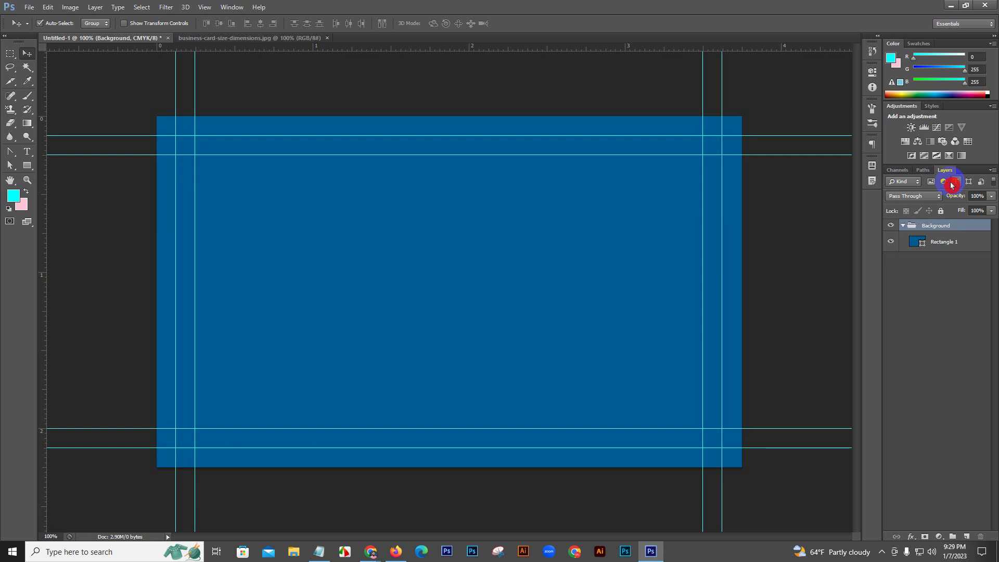
# Collapse the Background group and return to the Google Images business card results.
pyautogui.click(904, 226)
pyautogui.click(320, 105)
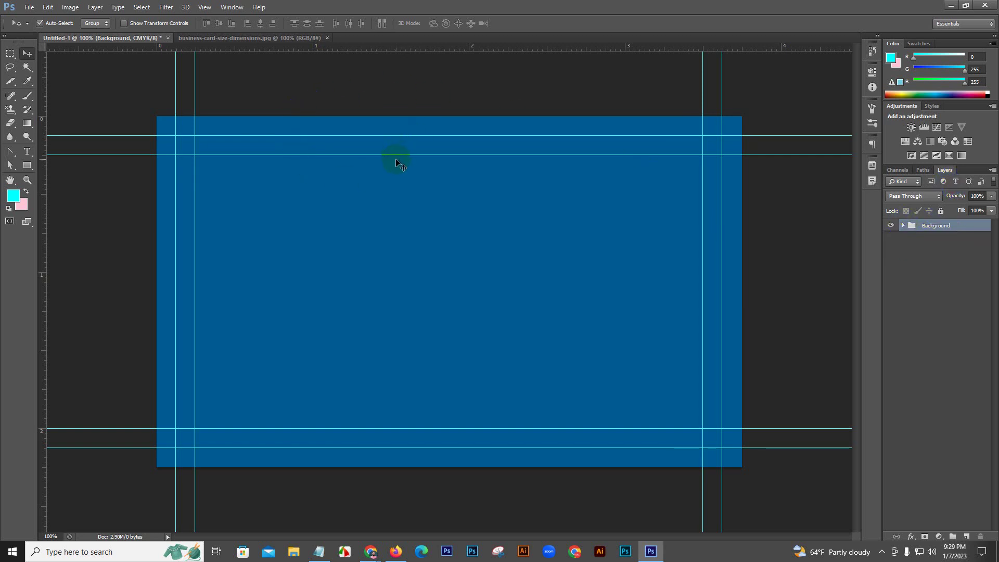
pyautogui.click(379, 459)
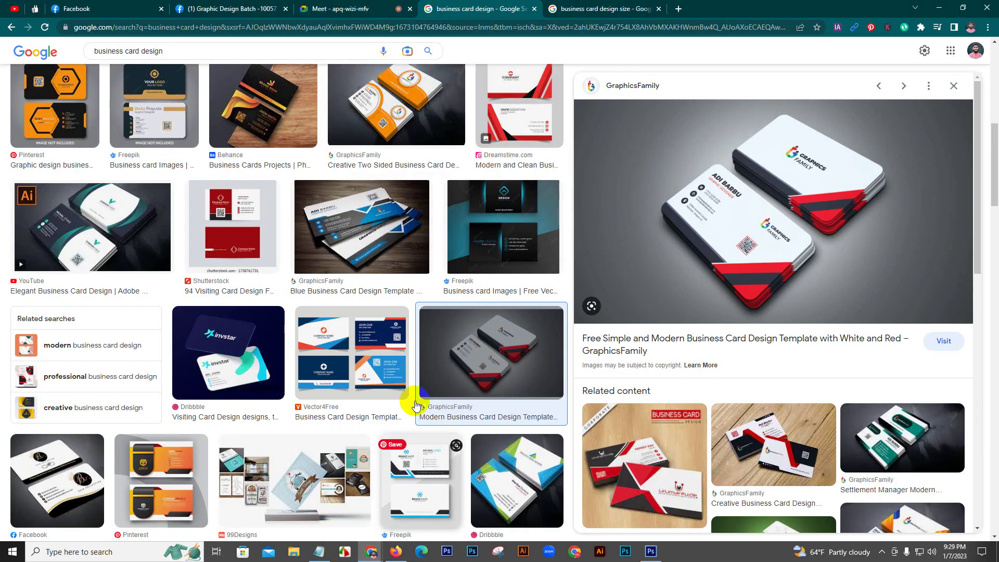
pyautogui.moveTo(772, 211)
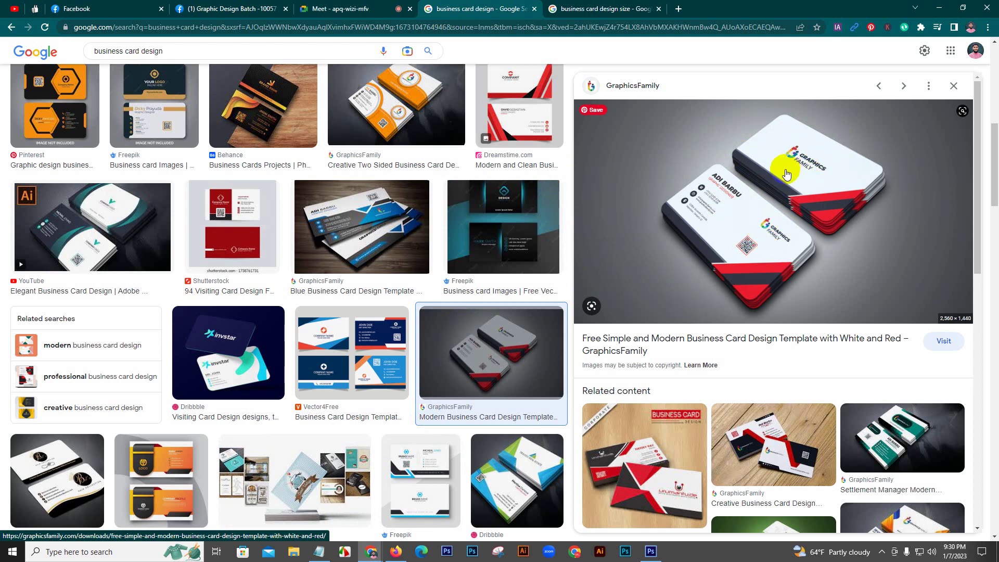
# Preview the GraphicsFamily 'Creative Business Card Design' template, then start a new browser tab.
pyautogui.click(809, 466)
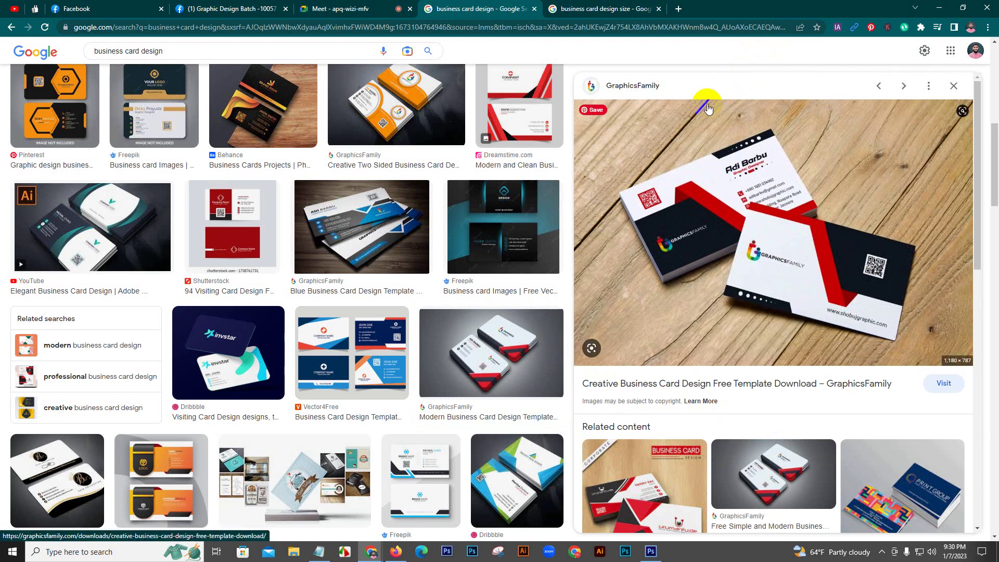
pyautogui.moveTo(490, 353)
pyautogui.click(354, 405)
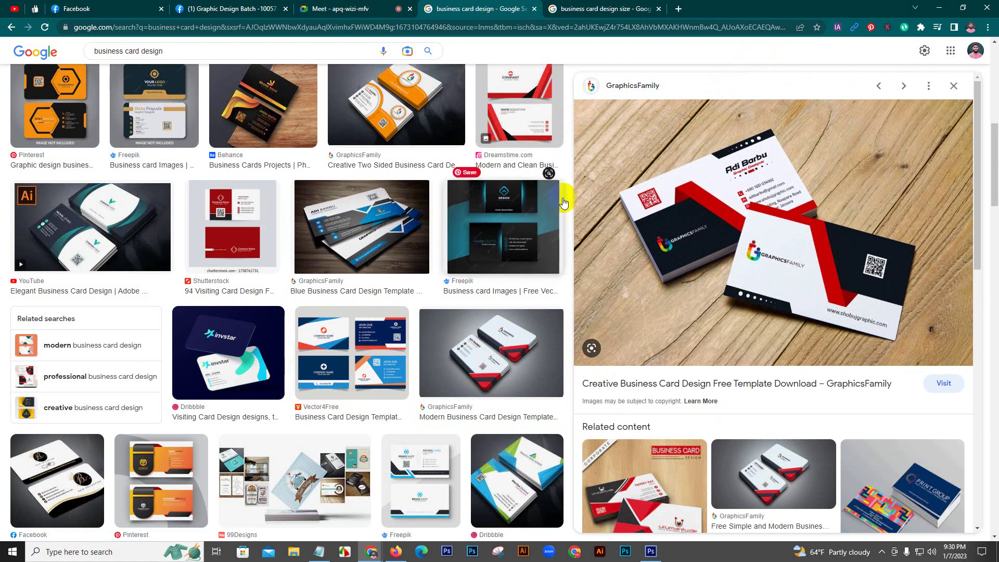
pyautogui.click(679, 8)
# Go to graphicriver.net and browse its Business Cards template category.
pyautogui.write('graphic')
pyautogui.press('Return')
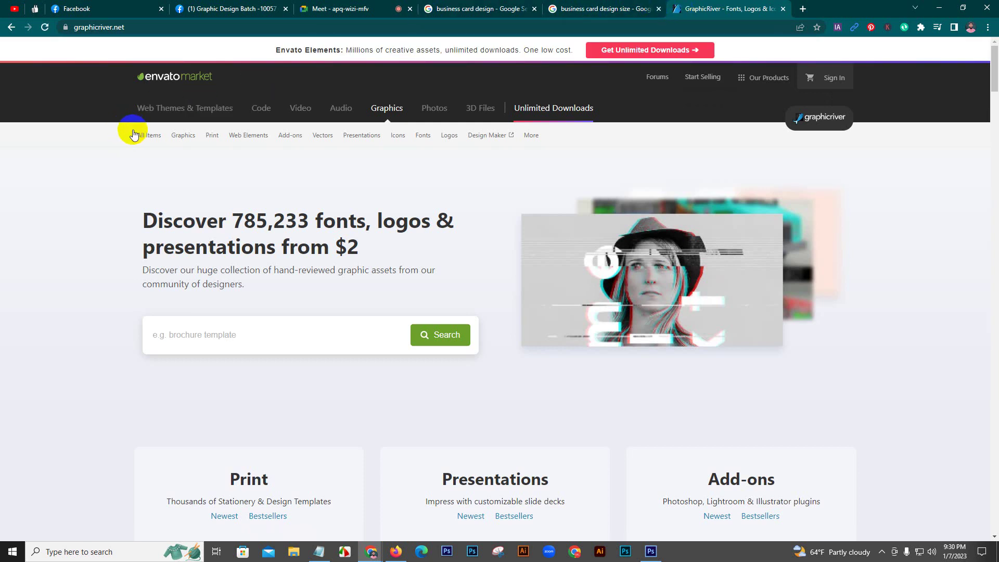
pyautogui.moveTo(212, 135)
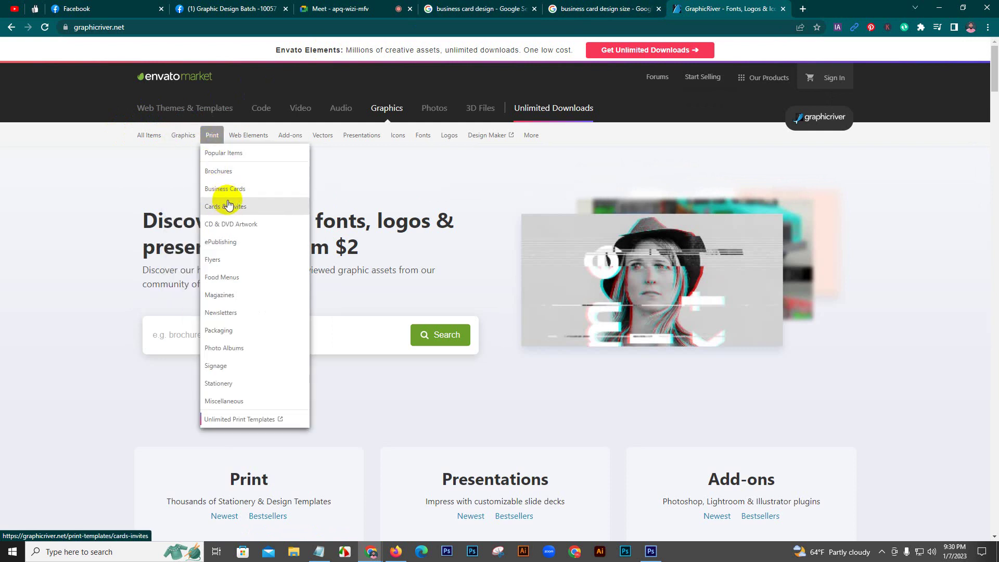
pyautogui.click(198, 376)
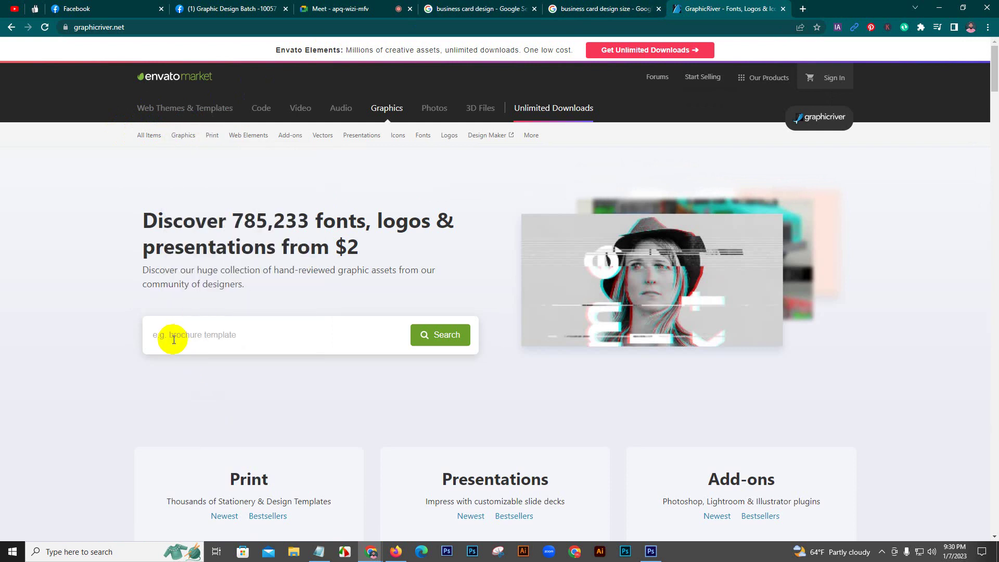
pyautogui.moveTo(211, 135)
pyautogui.click(238, 189)
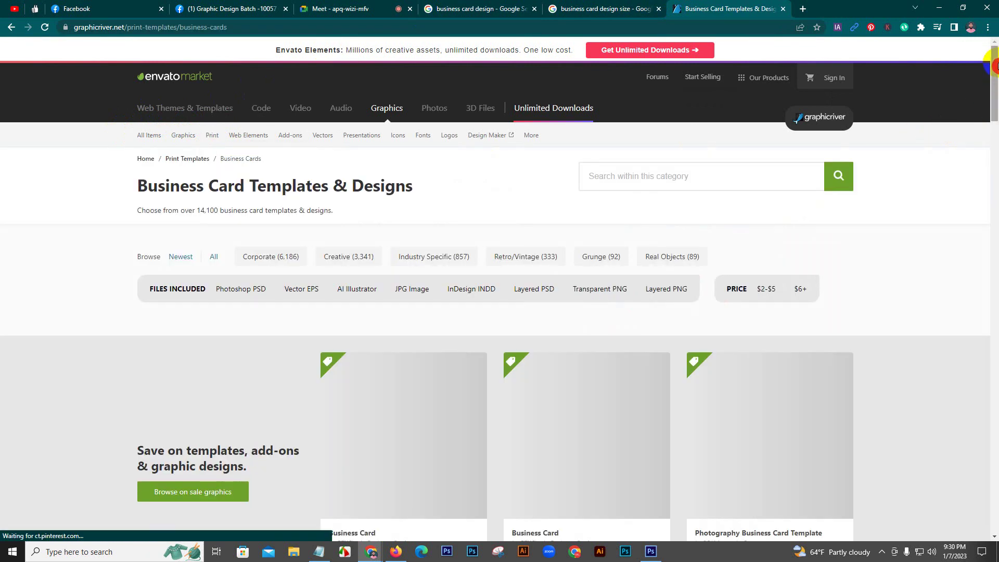
pyautogui.moveTo(994, 90); pyautogui.dragTo(994, 162)
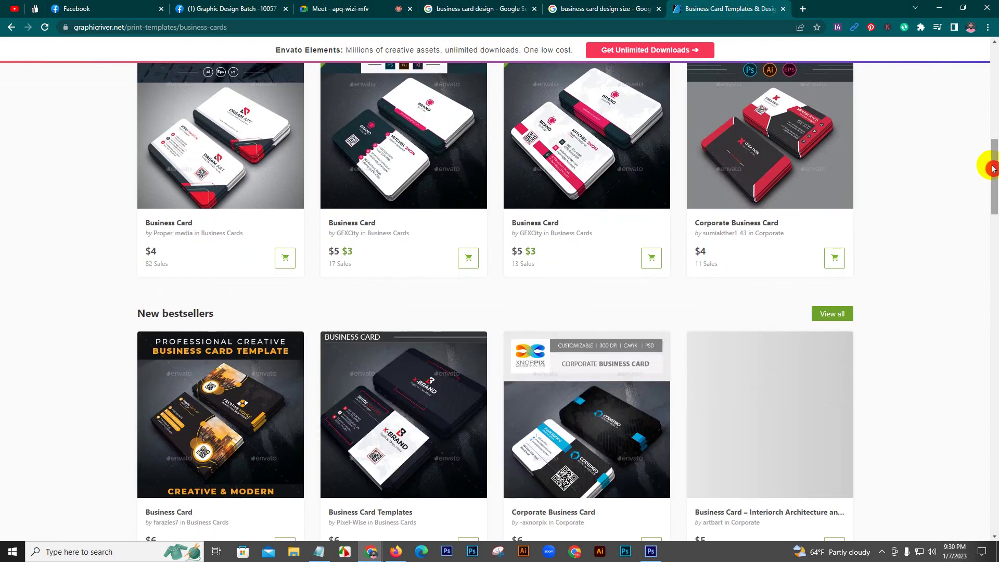
pyautogui.moveTo(994, 179)
pyautogui.mouseDown()
pyautogui.moveTo(994, 136)
pyautogui.moveTo(994, 244)
pyautogui.mouseUp()
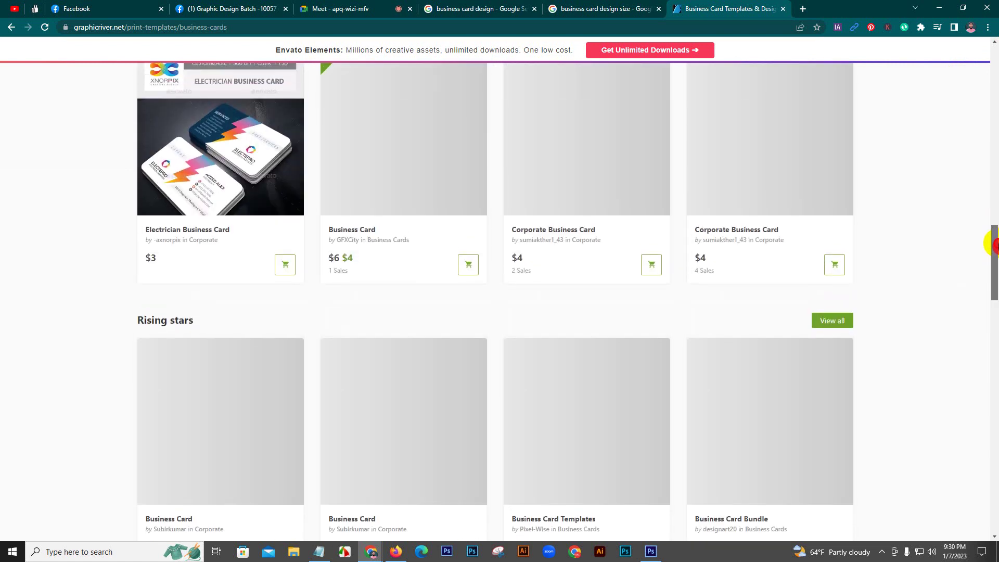
pyautogui.moveTo(994, 245)
pyautogui.mouseDown()
pyautogui.moveTo(994, 227)
pyautogui.moveTo(994, 277)
pyautogui.moveTo(994, 62)
pyautogui.mouseUp()
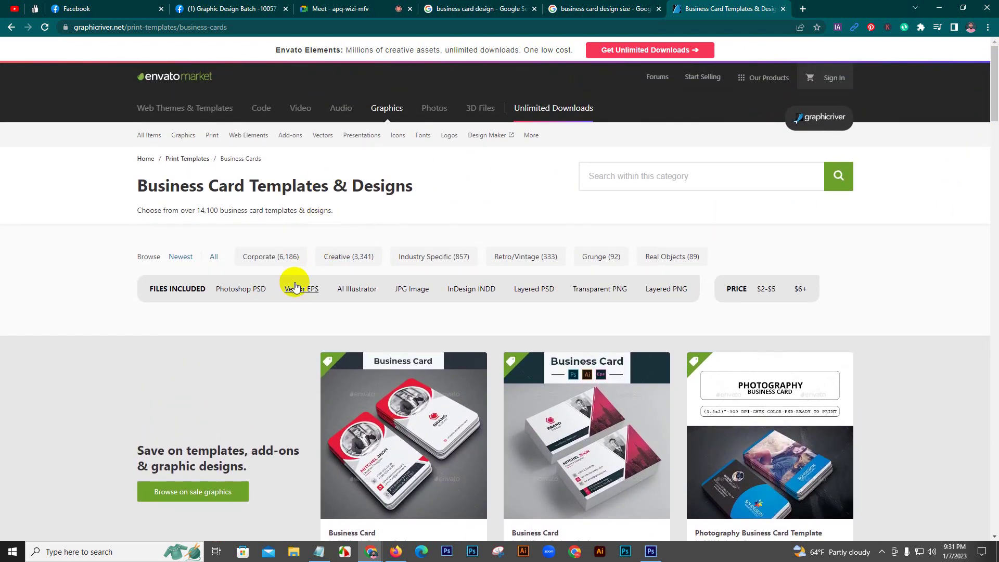
# Filter to Corporate business card templates and browse them, then open a blank tab.
pyautogui.click(277, 258)
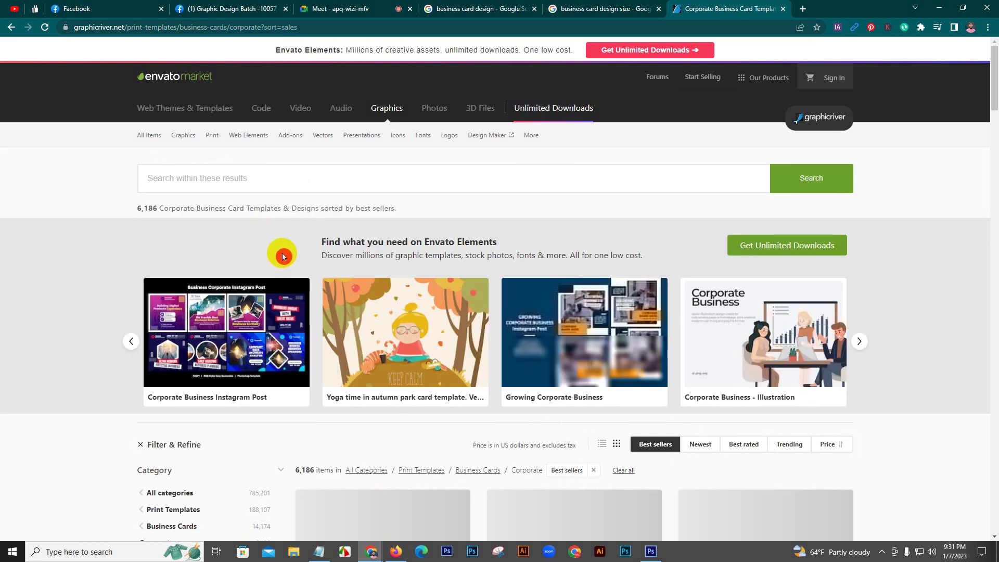
pyautogui.moveTo(991, 102); pyautogui.dragTo(985, 153)
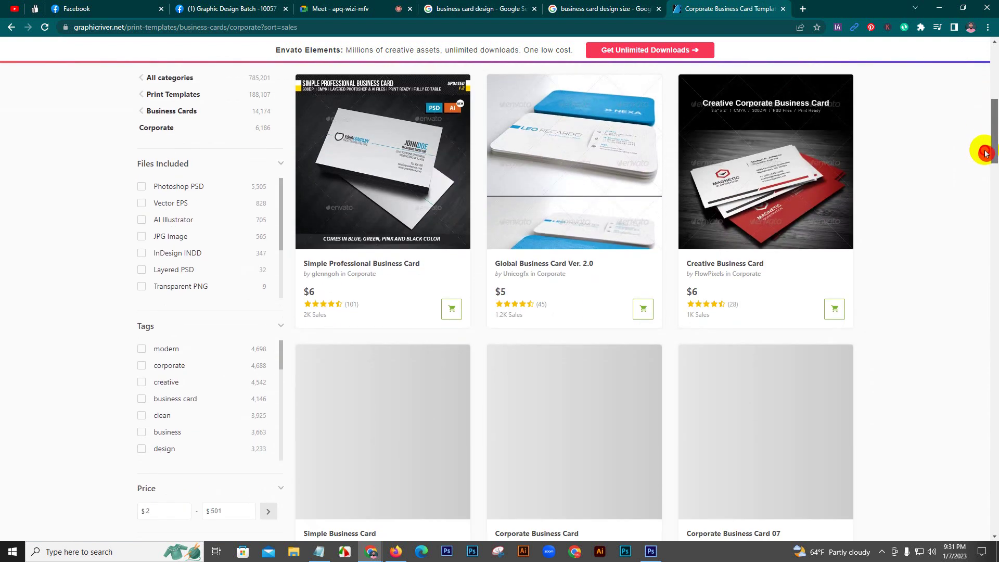
pyautogui.scroll(-3, 986, 154)
pyautogui.scroll(-1, 984, 161)
pyautogui.moveTo(995, 158)
pyautogui.mouseDown()
pyautogui.moveTo(991, 177)
pyautogui.moveTo(991, 148)
pyautogui.mouseUp()
pyautogui.moveTo(765, 390)
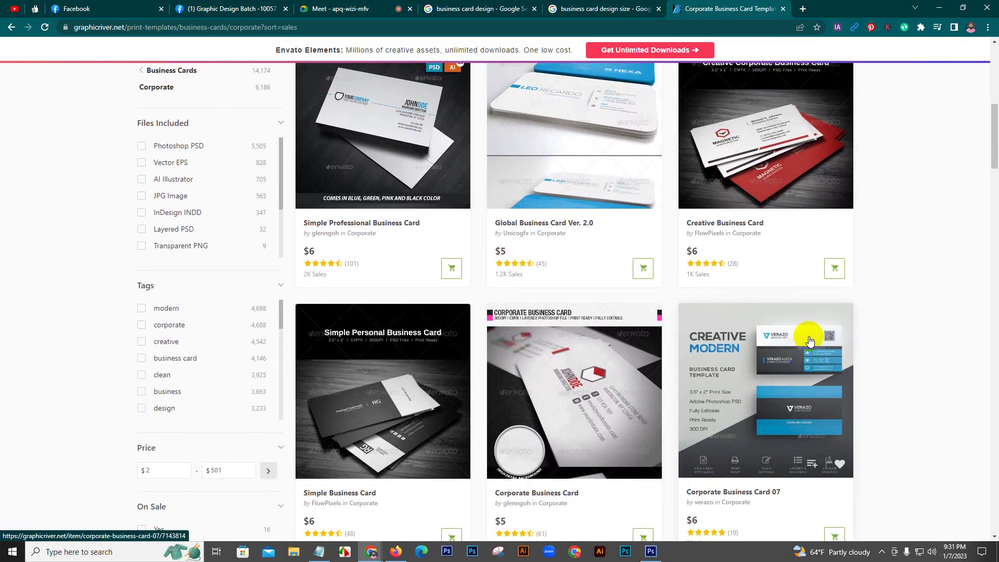
pyautogui.moveTo(990, 151); pyautogui.dragTo(993, 165)
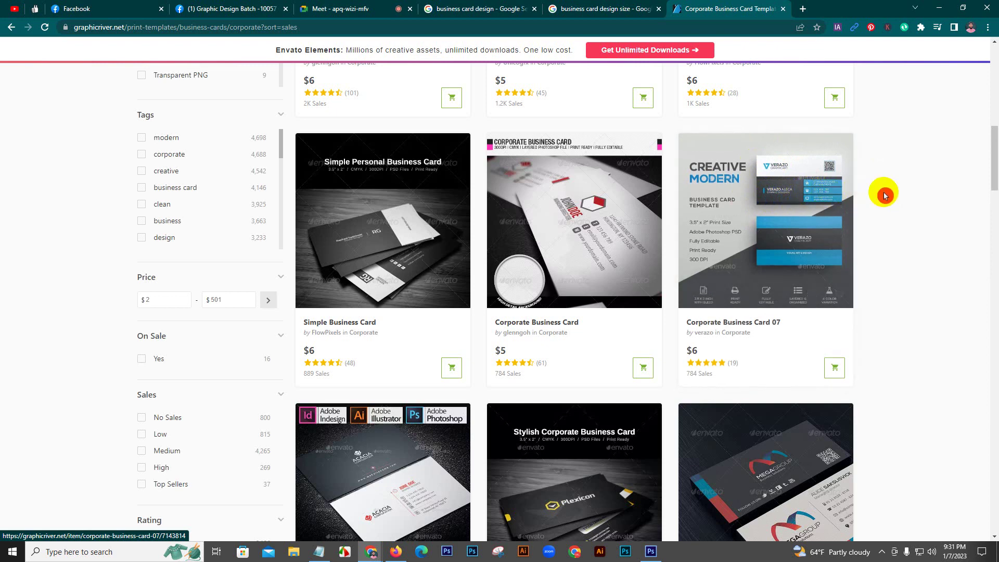
pyautogui.moveTo(994, 159)
pyautogui.mouseDown()
pyautogui.moveTo(994, 301)
pyautogui.moveTo(994, 198)
pyautogui.mouseUp()
pyautogui.moveTo(382, 140)
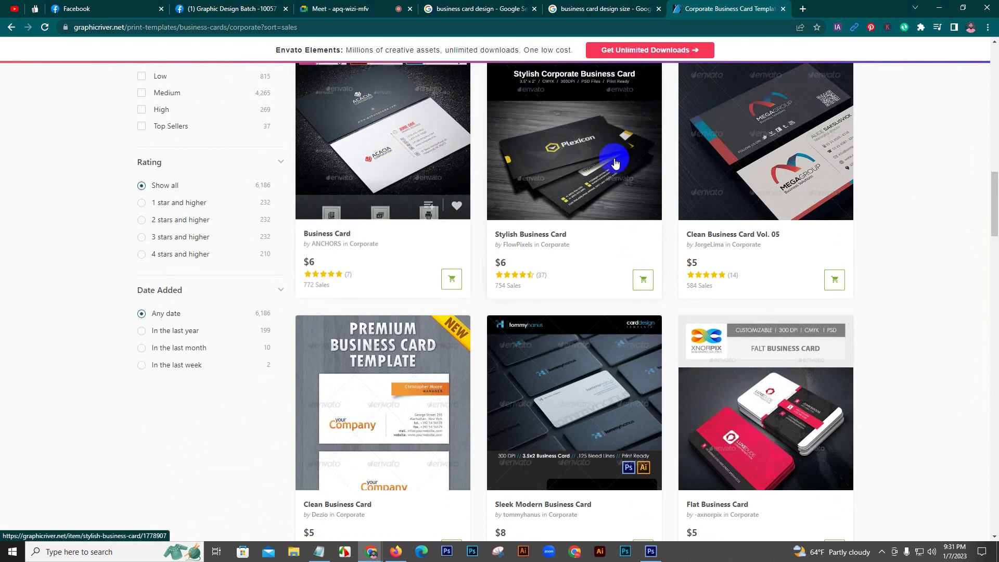
pyautogui.moveTo(993, 188); pyautogui.dragTo(992, 148)
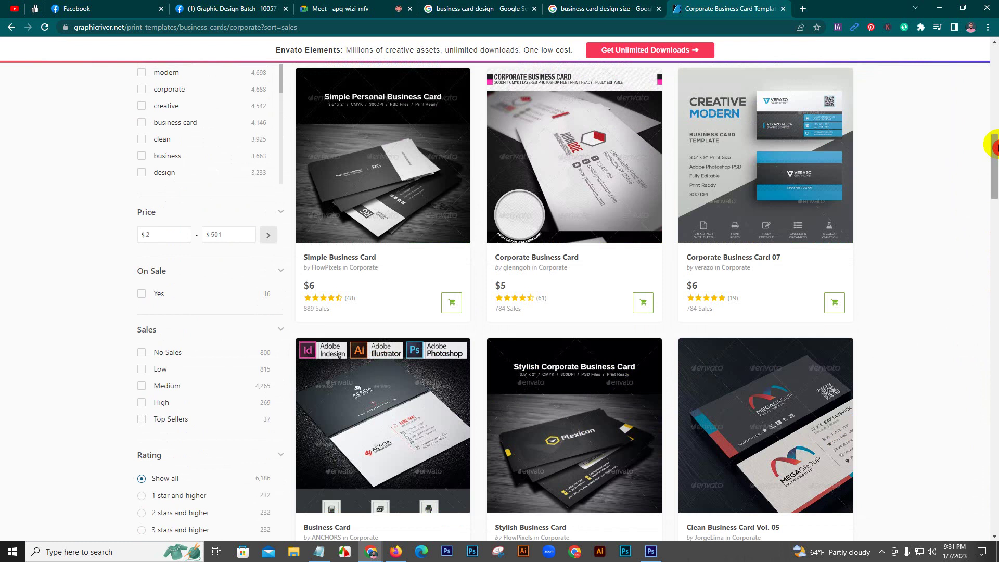
pyautogui.click(803, 10)
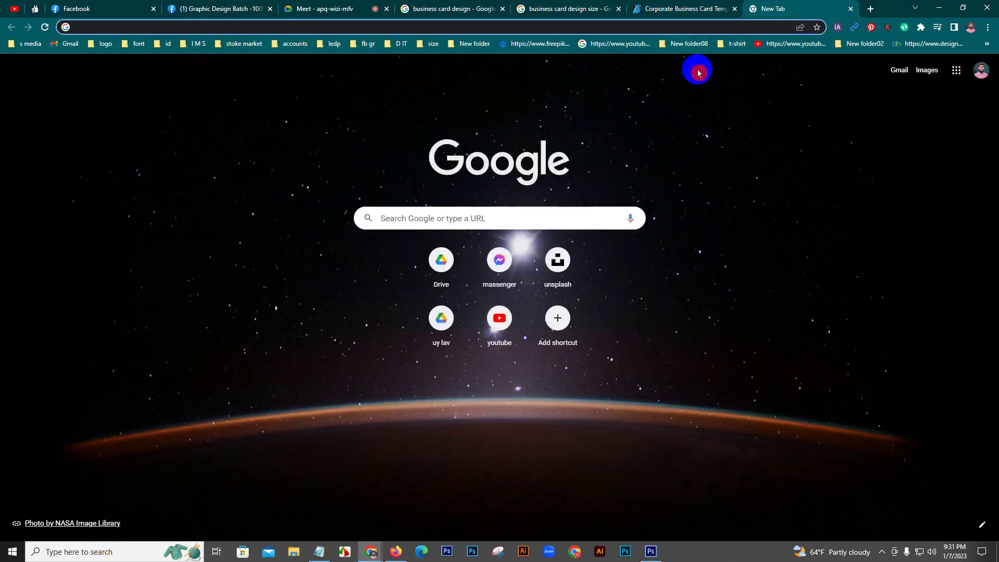
# Load flaticon.com and search it for 'logo' icons.
pyautogui.write('flaticon.com')
pyautogui.press('Return')
pyautogui.write('logo')
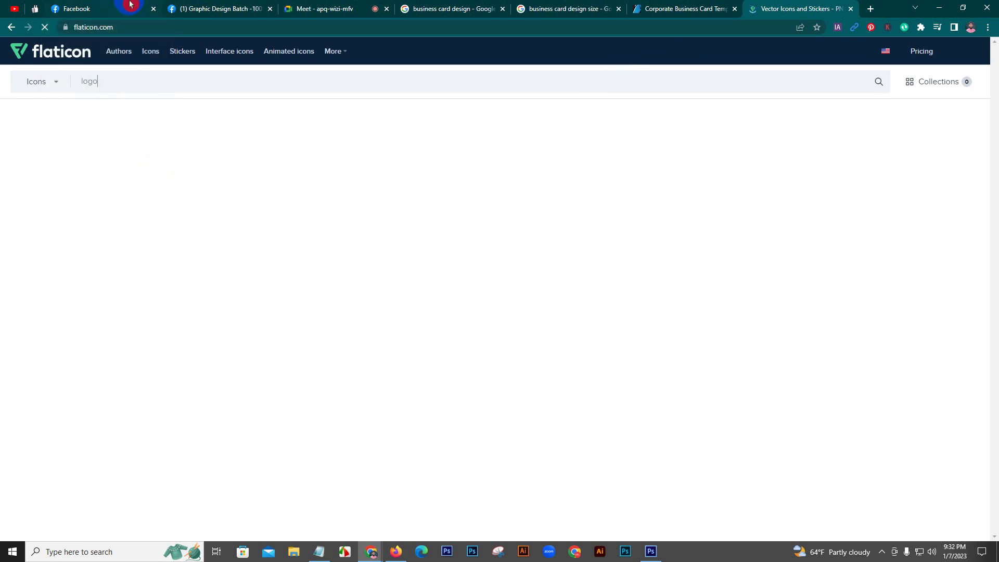
pyautogui.press('Return')
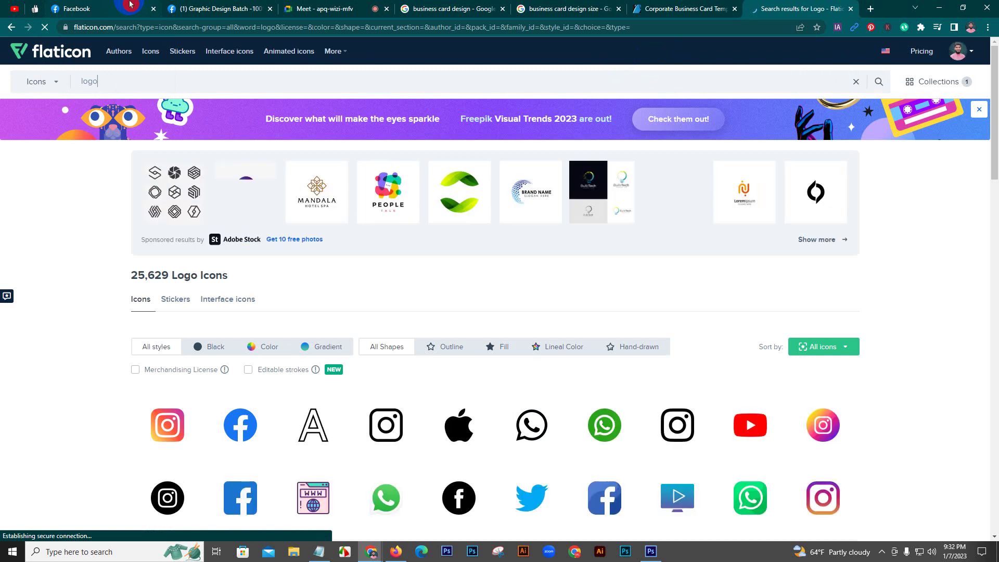
pyautogui.moveTo(994, 144)
pyautogui.mouseDown()
pyautogui.moveTo(996, 386)
pyautogui.moveTo(993, 346)
pyautogui.moveTo(993, 375)
pyautogui.moveTo(995, 359)
pyautogui.mouseUp()
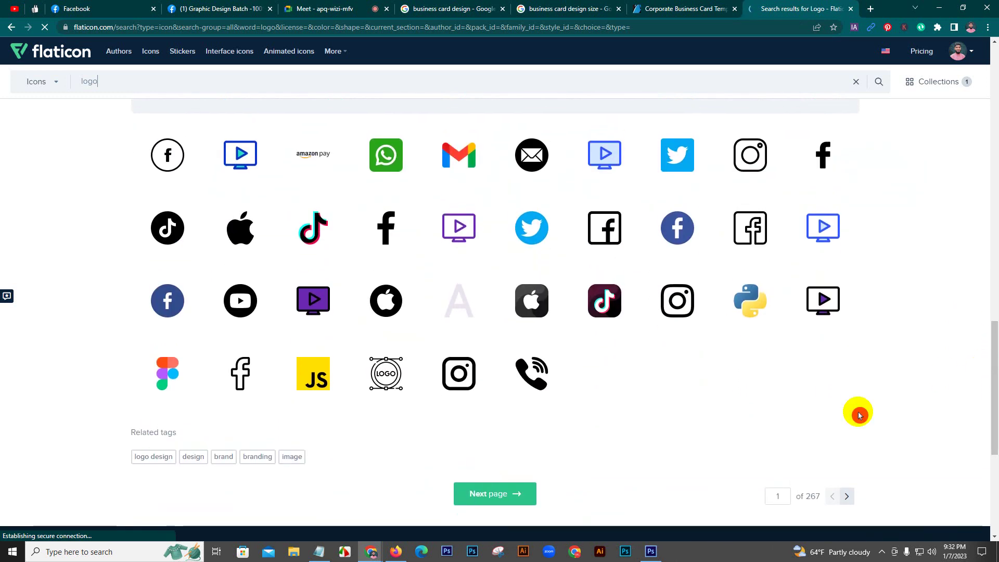
# Open the Food Irradiation icon's details from the second page of logo results.
pyautogui.click(498, 493)
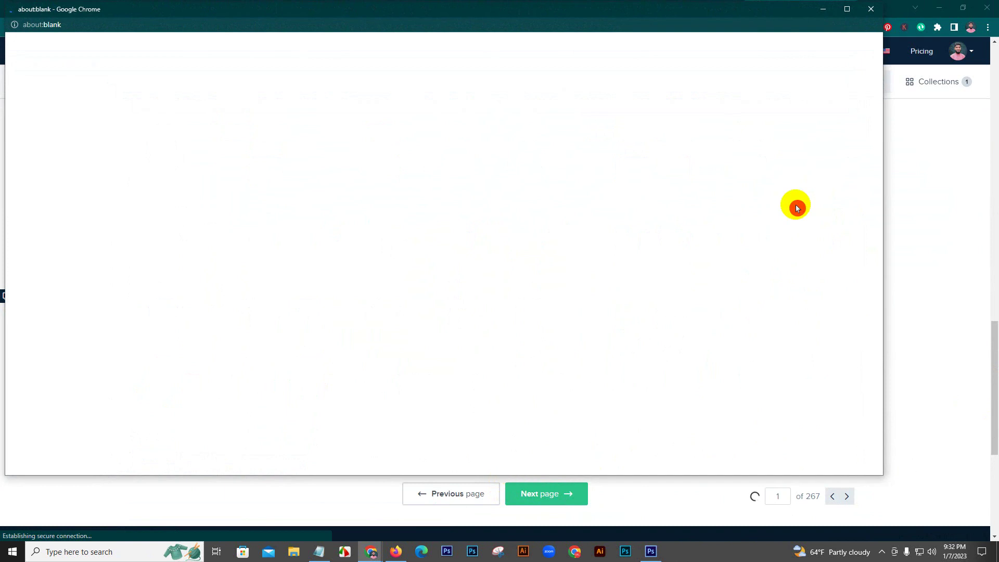
pyautogui.click(868, 10)
pyautogui.scroll(-2, 764, 416)
pyautogui.scroll(-1, 761, 384)
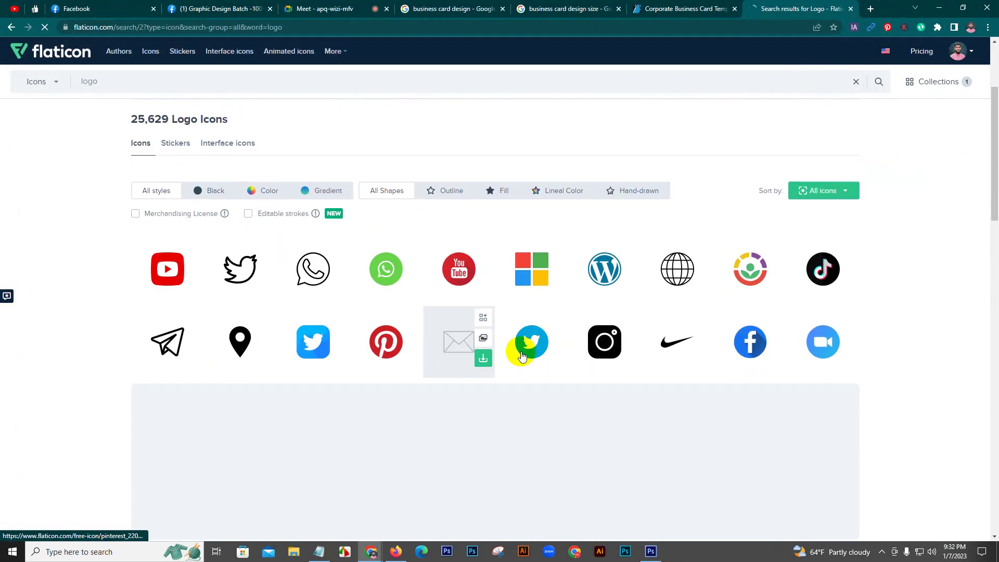
pyautogui.click(741, 281)
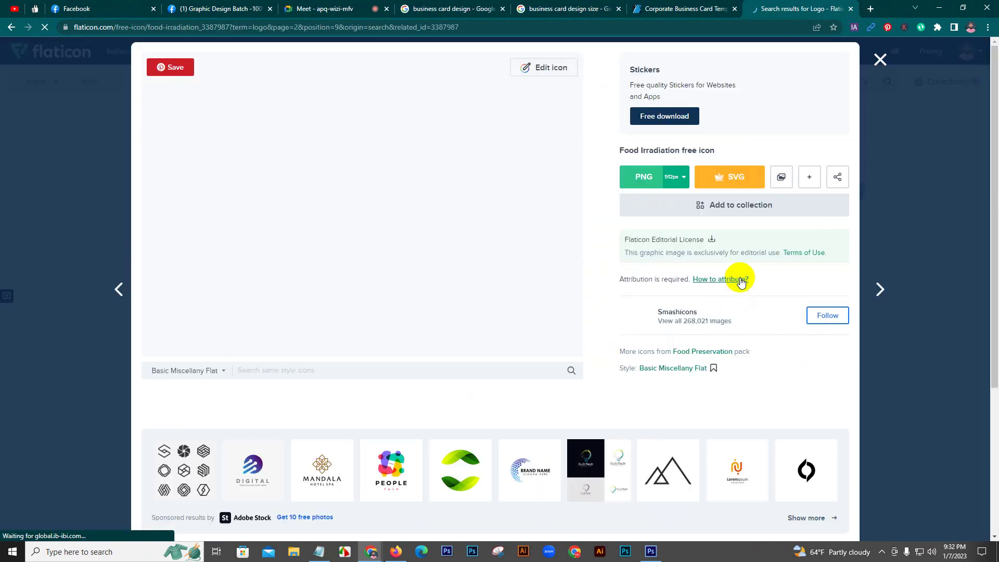
pyautogui.click(662, 4)
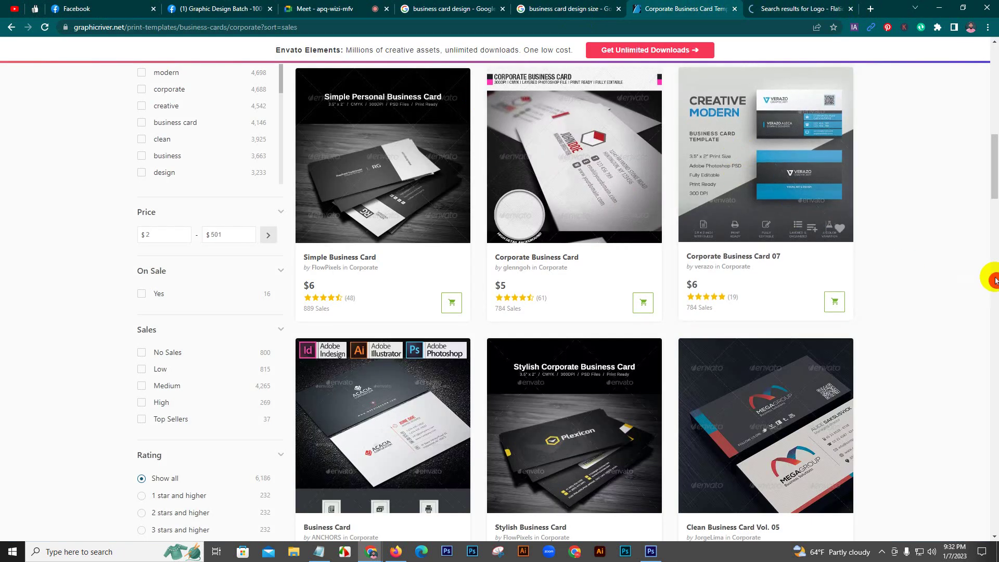
# Preview the Corporate Business Card 07 template, then return to the results list.
pyautogui.moveTo(994, 172); pyautogui.dragTo(994, 167)
pyautogui.scroll(2, 994, 167)
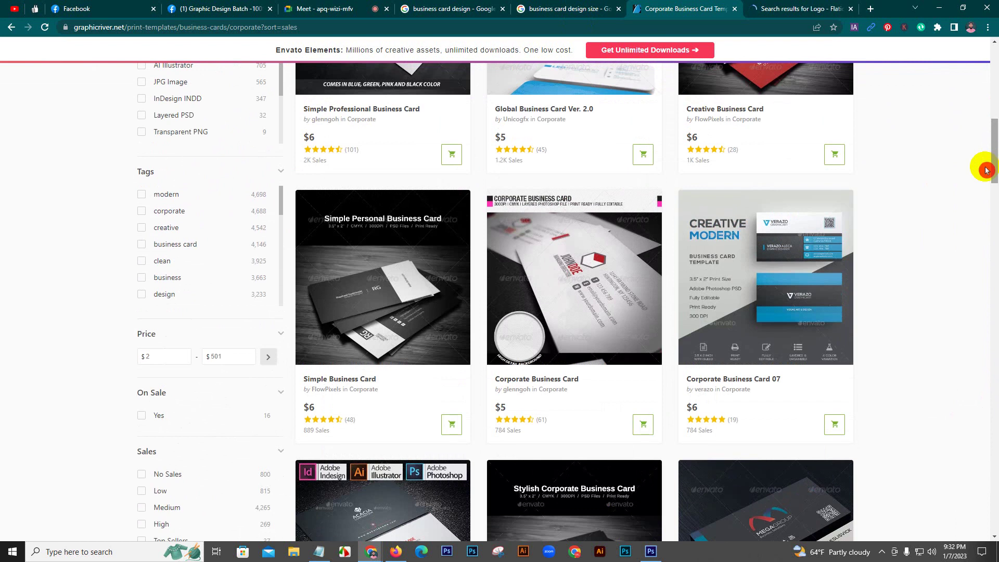
pyautogui.click(789, 254)
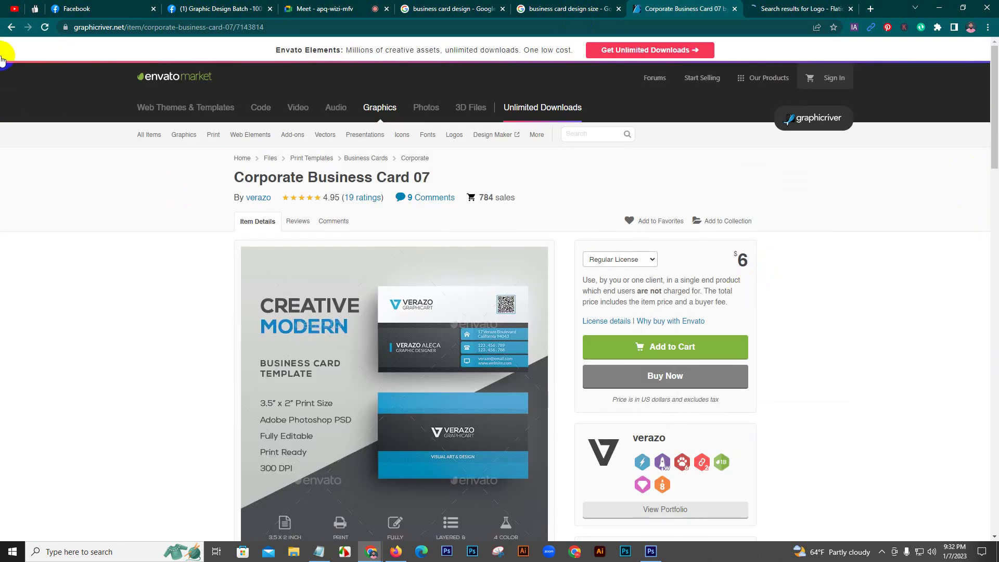
pyautogui.click(11, 27)
# Admit the waiting participant to the video call and return to the business card list.
pyautogui.click(377, 4)
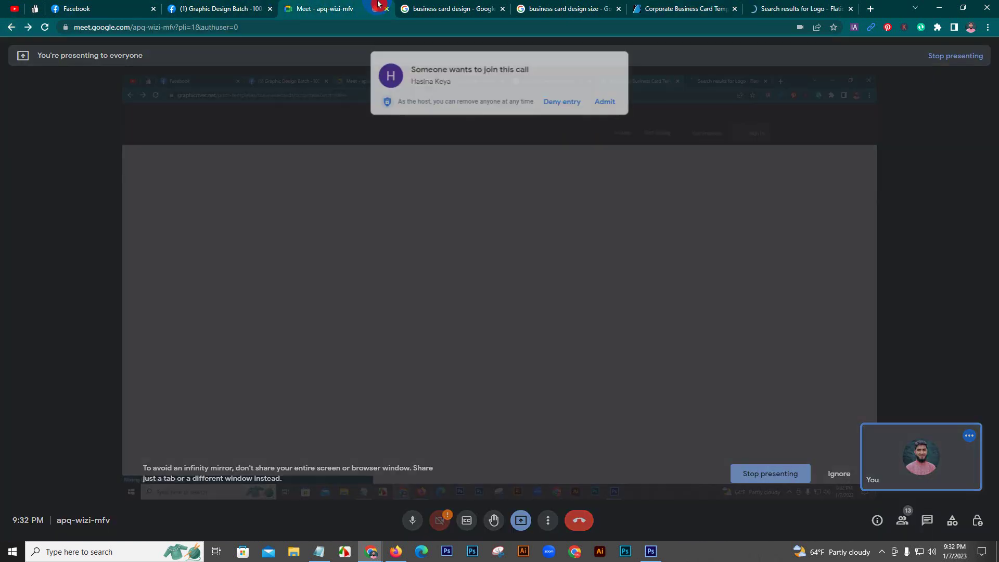
pyautogui.click(606, 98)
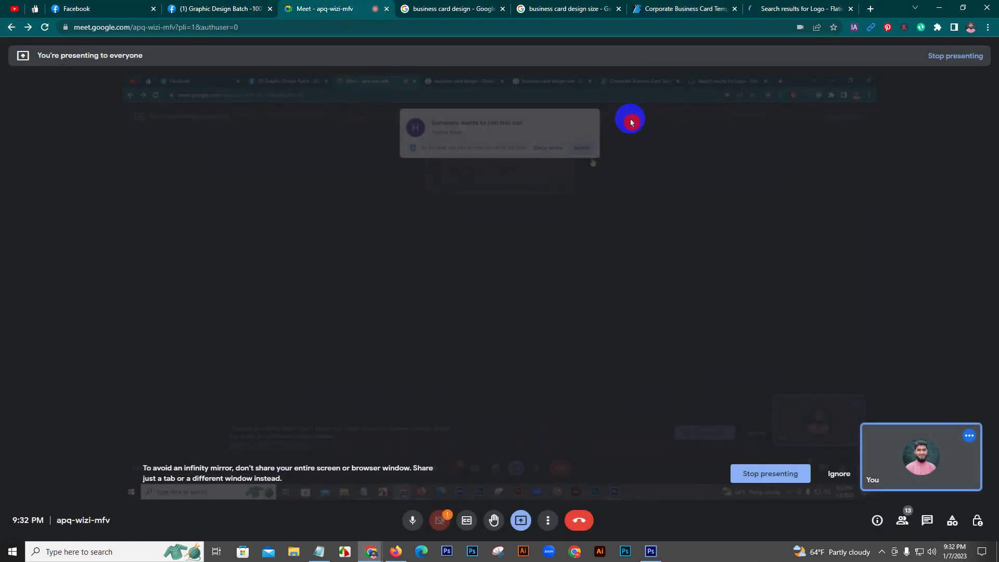
pyautogui.click(804, 6)
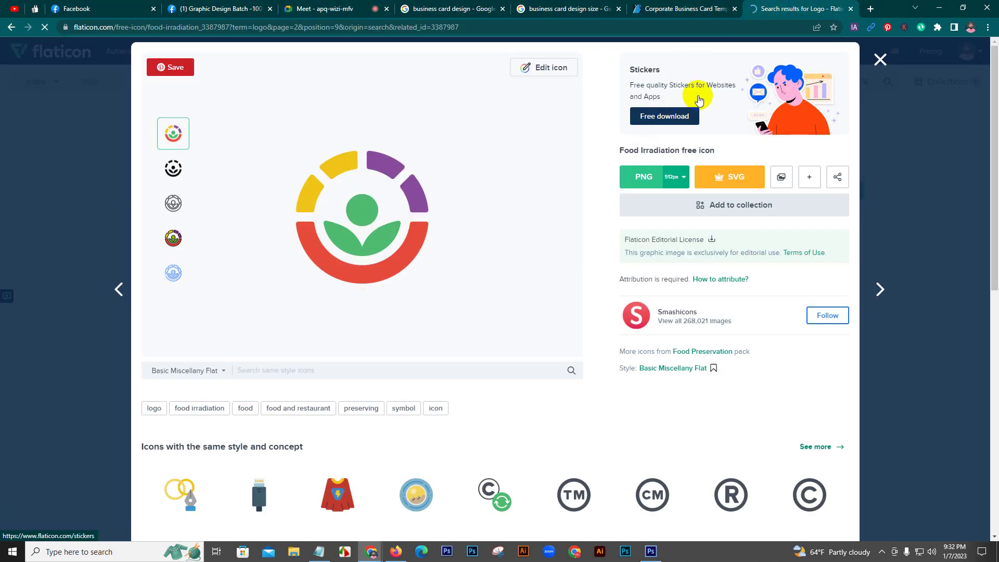
pyautogui.click(685, 4)
# Open the ANCHORS author's profile from the Business Card item in a new tab.
pyautogui.scroll(-2, 644, 307)
pyautogui.scroll(-1, 640, 307)
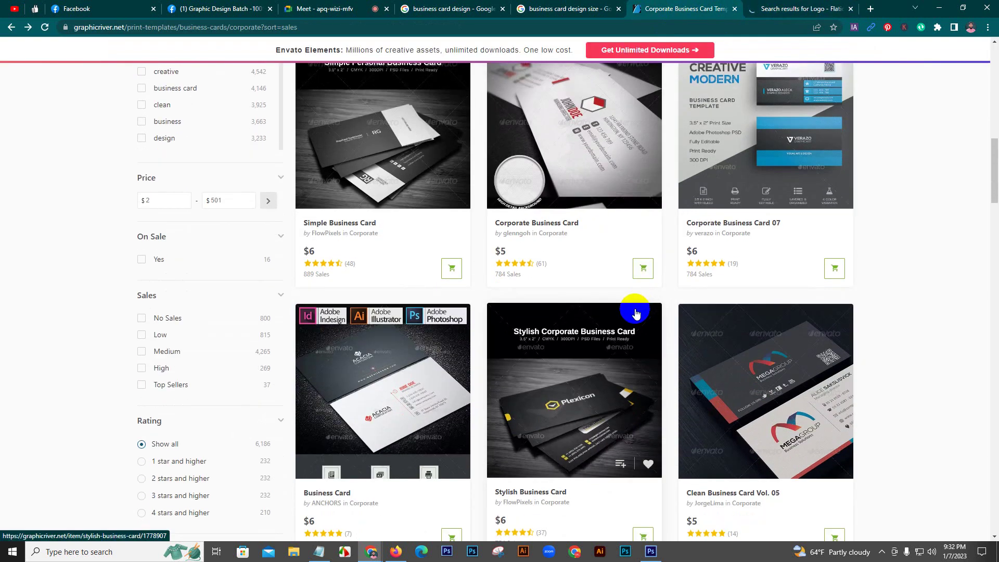
pyautogui.scroll(-2, 513, 298)
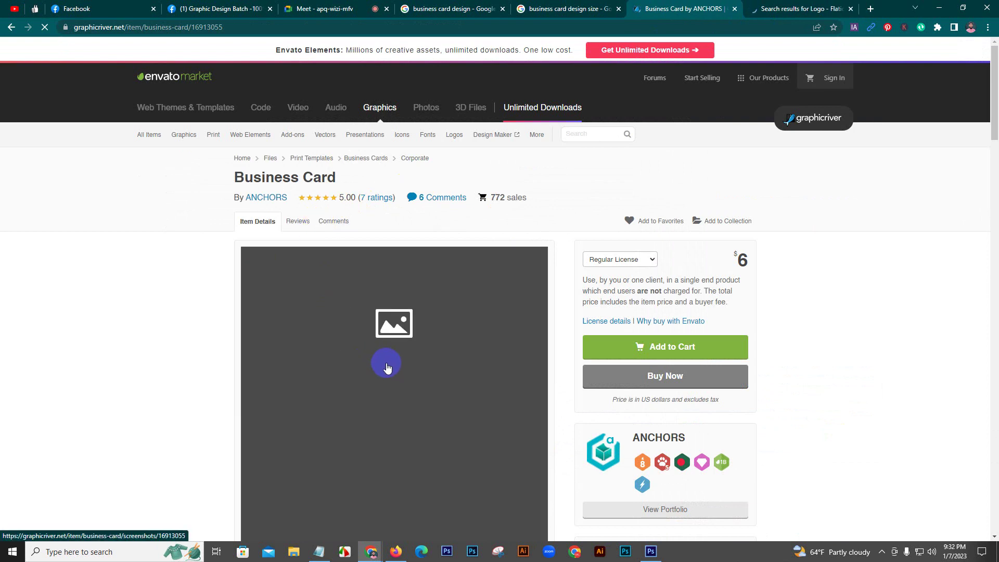
pyautogui.moveTo(994, 104); pyautogui.dragTo(992, 148)
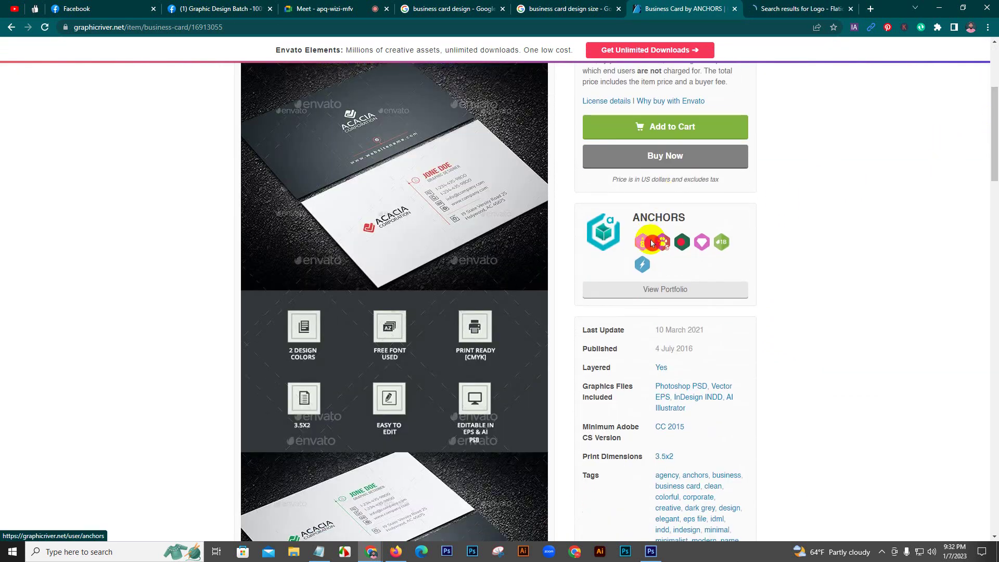
pyautogui.scroll(-1, 995, 175)
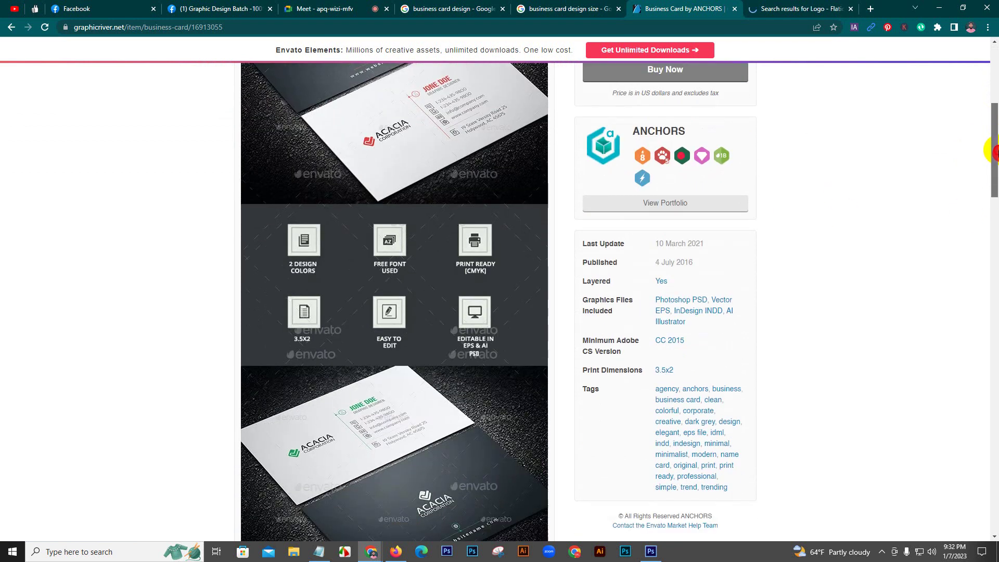
pyautogui.scroll(-2, 995, 169)
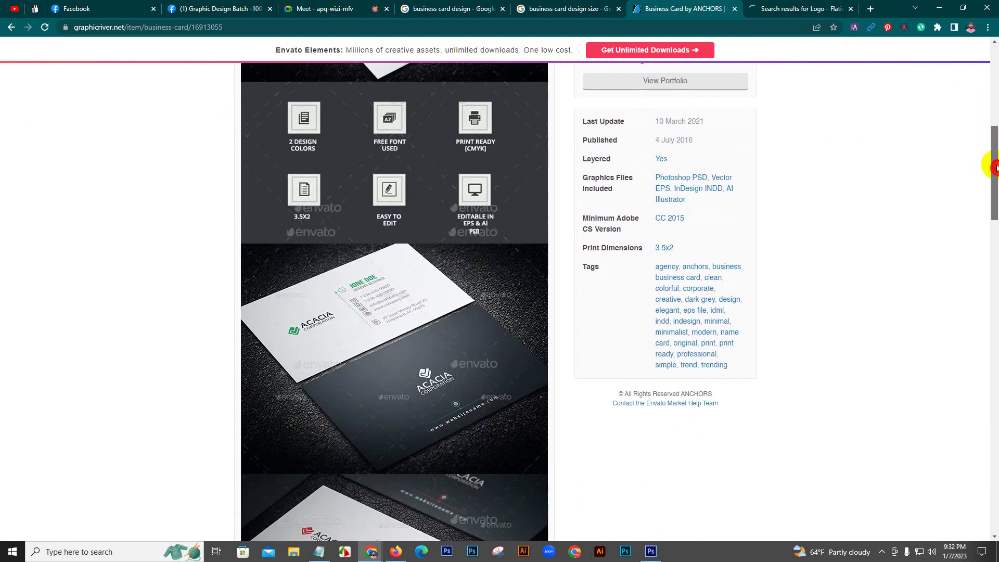
pyautogui.moveTo(994, 153); pyautogui.dragTo(994, 74)
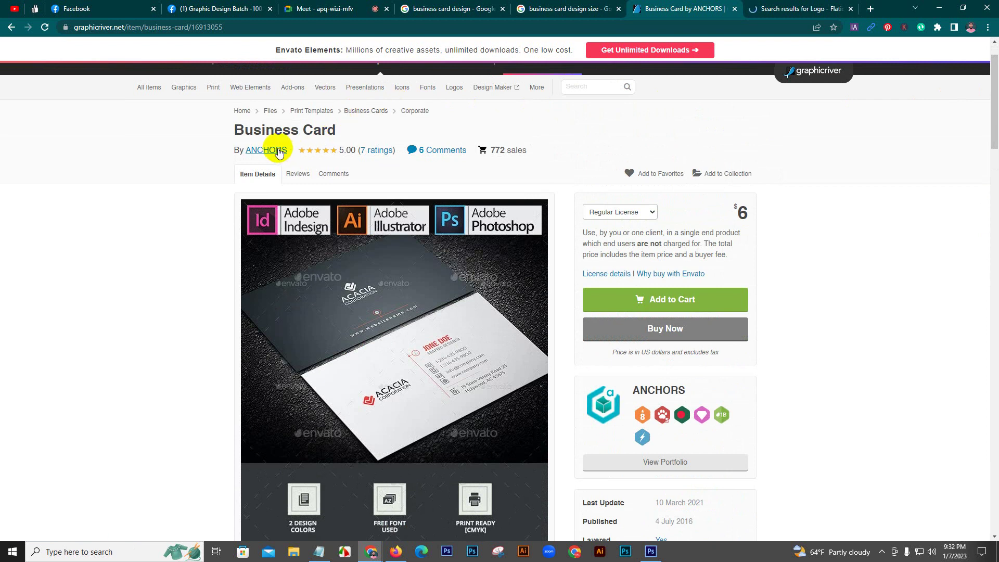
pyautogui.rightClick(280, 152)
pyautogui.click(309, 158)
pyautogui.moveTo(994, 132); pyautogui.dragTo(832, 103)
pyautogui.click(704, 9)
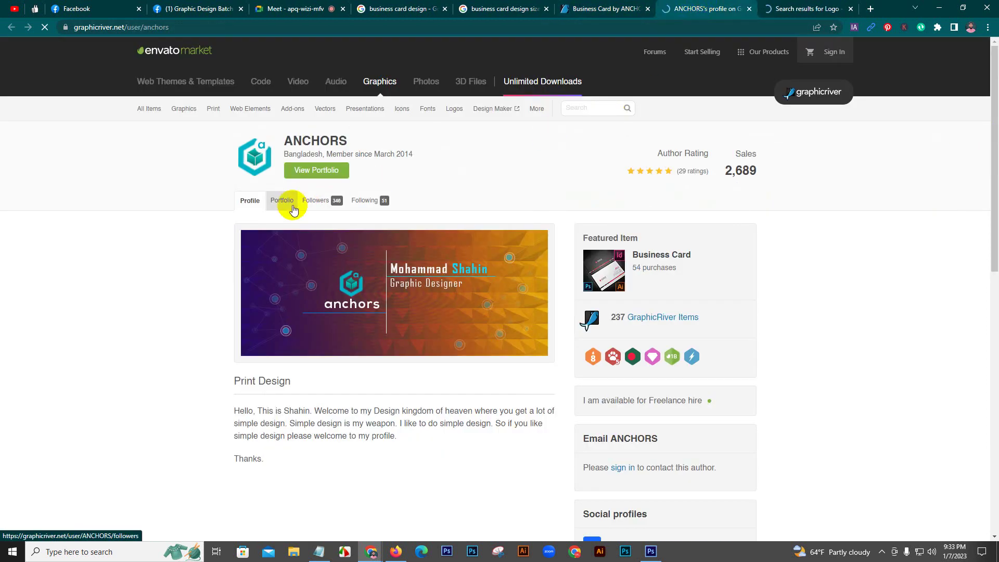
# Browse the ANCHORS author's portfolio of items.
pyautogui.click(451, 257)
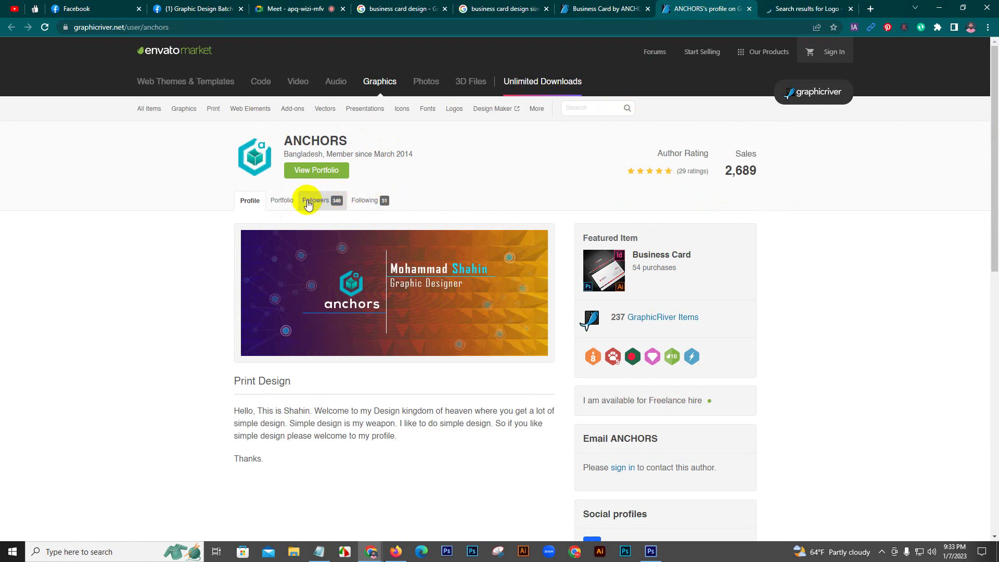
pyautogui.click(283, 203)
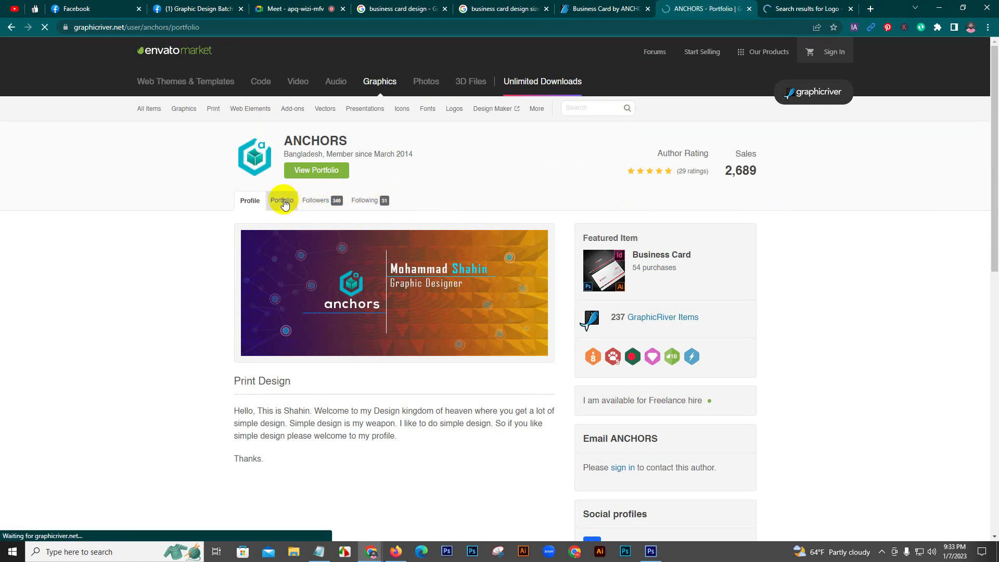
pyautogui.moveTo(992, 149); pyautogui.dragTo(995, 382)
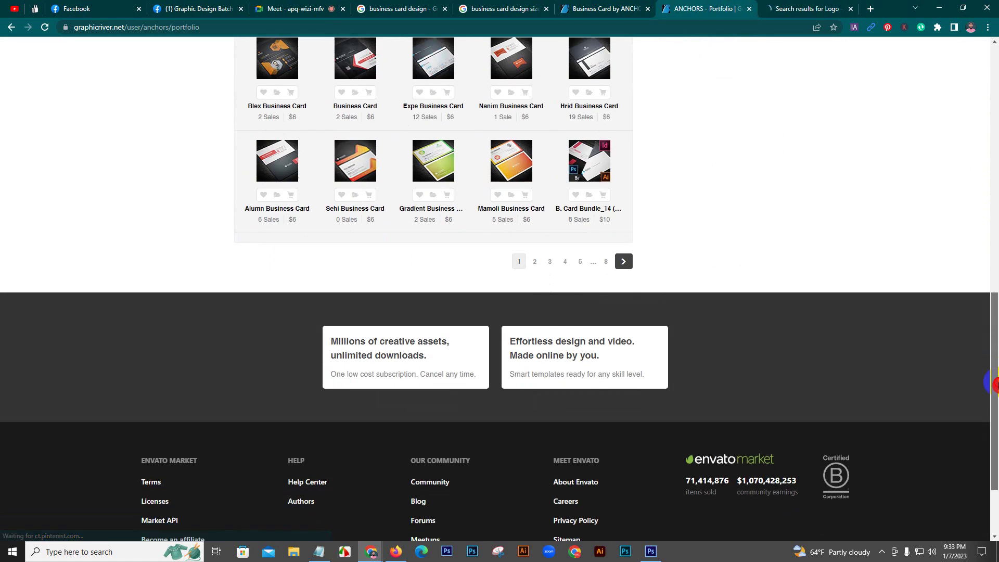
pyautogui.scroll(1, 995, 382)
pyautogui.moveTo(994, 316)
pyautogui.mouseDown()
pyautogui.moveTo(988, 176)
pyautogui.moveTo(975, 121)
pyautogui.moveTo(960, 118)
pyautogui.moveTo(982, 111)
pyautogui.mouseUp()
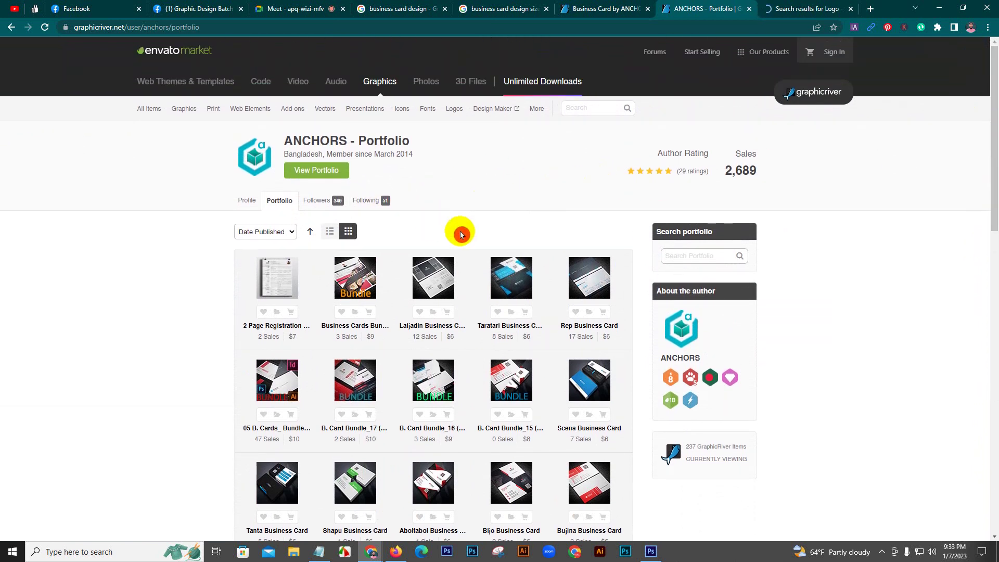
pyautogui.moveTo(995, 163)
pyautogui.mouseDown()
pyautogui.moveTo(995, 177)
pyautogui.moveTo(995, 168)
pyautogui.mouseUp()
# Open the $7 2 Page Registration Form item and scroll through its preview.
pyautogui.click(278, 281)
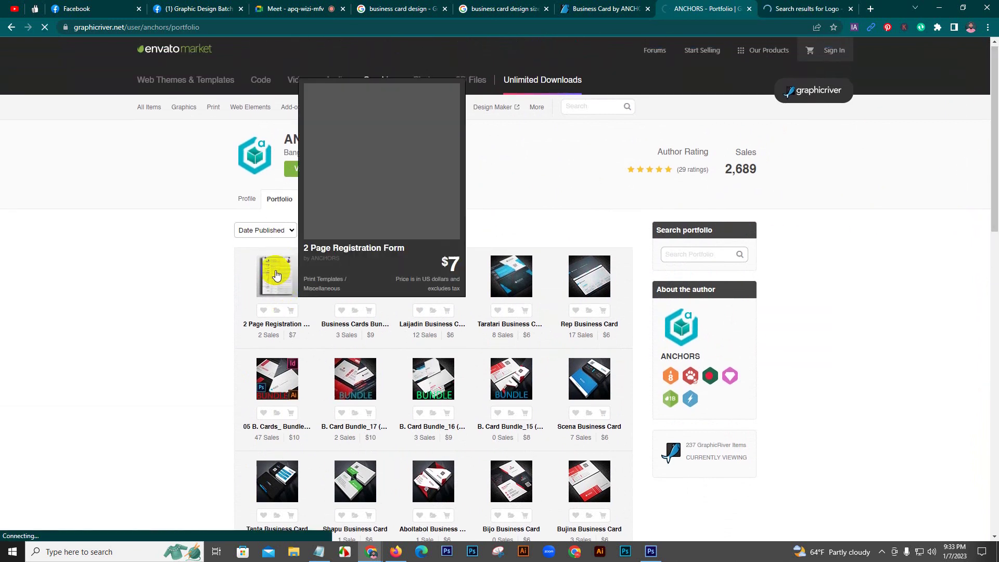
pyautogui.scroll(-2, 802, 390)
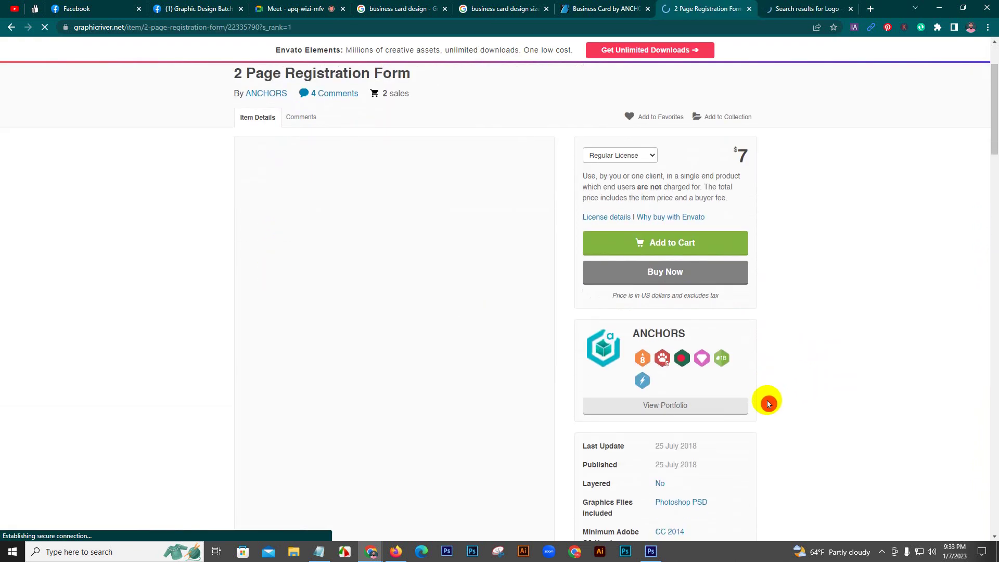
pyautogui.scroll(-1, 768, 402)
pyautogui.moveTo(680, 412); pyautogui.dragTo(713, 413)
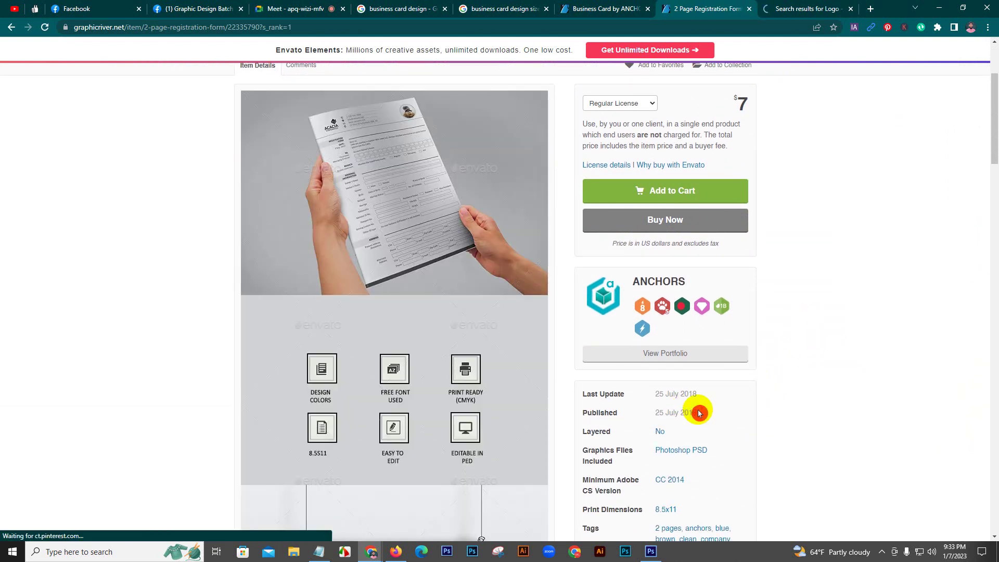
pyautogui.scroll(1, 700, 408)
pyautogui.scroll(2, 693, 406)
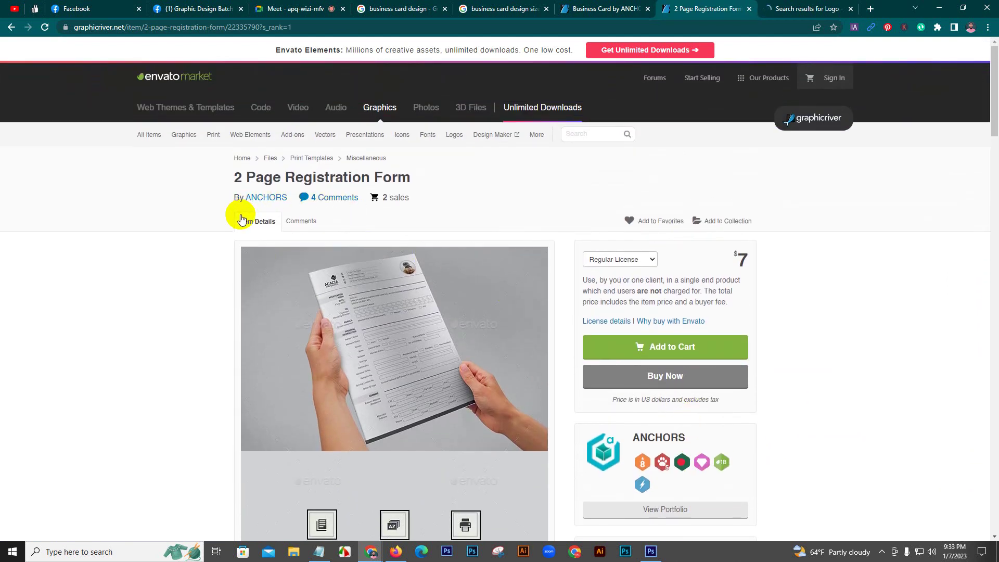
# Finish reviewing the registration form and go back to the Business Card template tab.
pyautogui.click(498, 181)
pyautogui.click(611, 259)
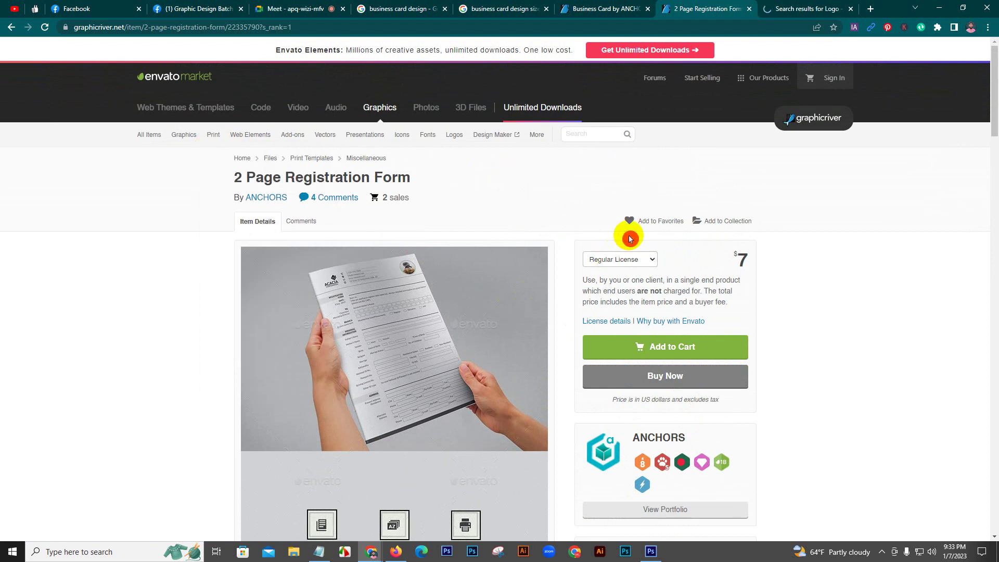
pyautogui.moveTo(994, 139); pyautogui.dragTo(995, 93)
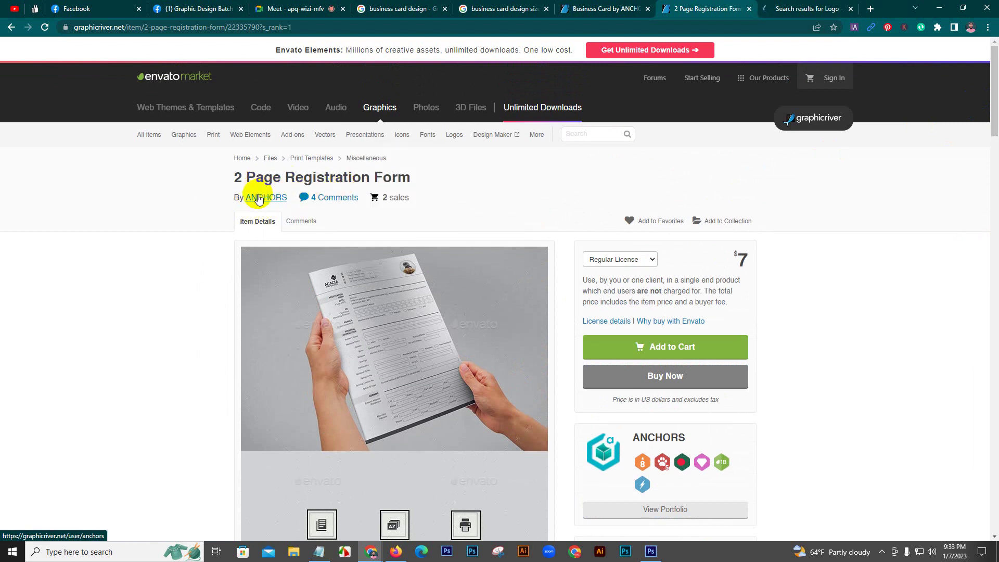
pyautogui.click(751, 62)
pyautogui.click(798, 7)
pyautogui.click(732, 7)
pyautogui.click(588, 4)
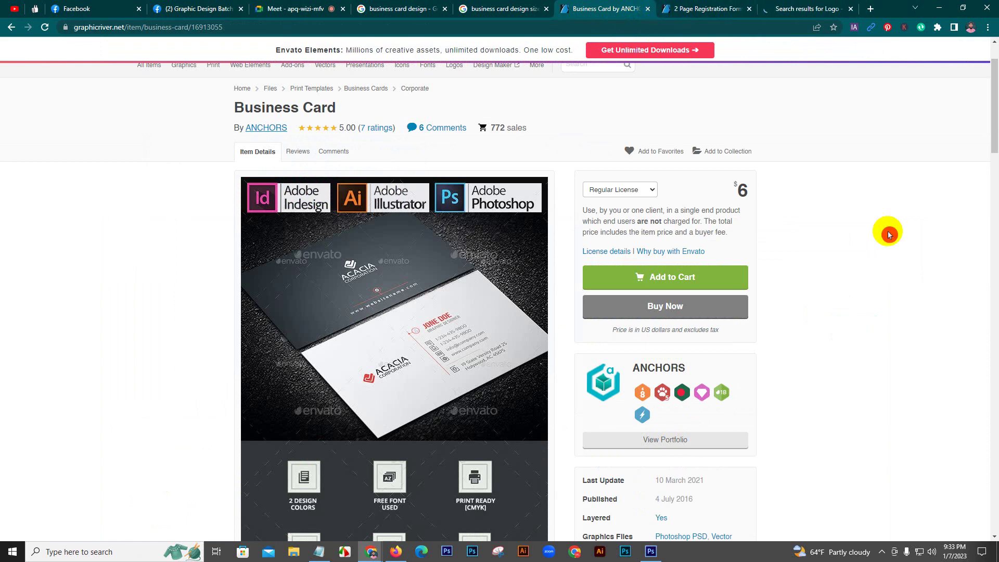
# Scroll to the template's FEATURES and follow the fontsquirrel.com Bebas Neue link.
pyautogui.moveTo(991, 101); pyautogui.dragTo(995, 404)
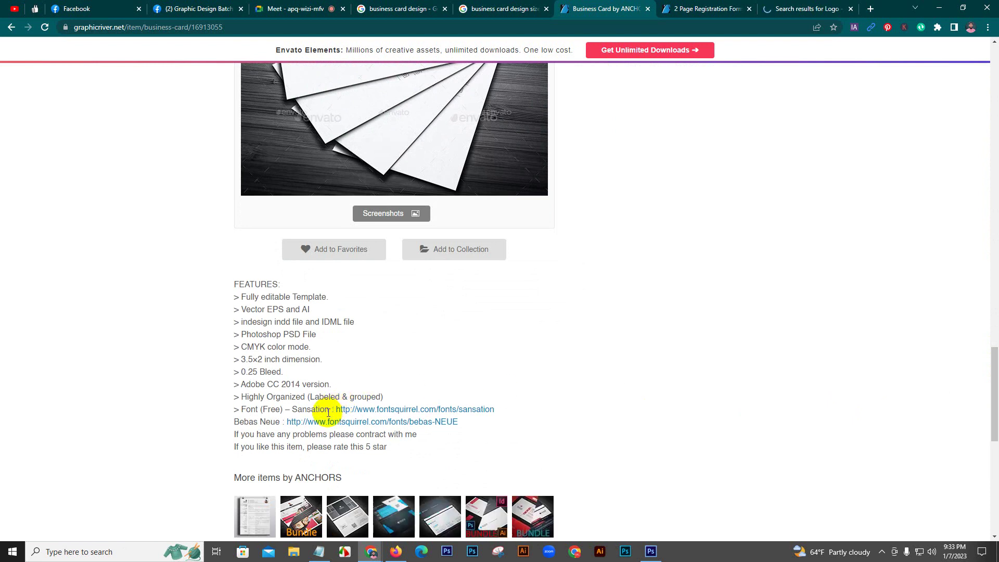
pyautogui.moveTo(500, 414)
pyautogui.mouseDown()
pyautogui.moveTo(458, 409)
pyautogui.moveTo(408, 421)
pyautogui.mouseUp()
pyautogui.click(561, 431)
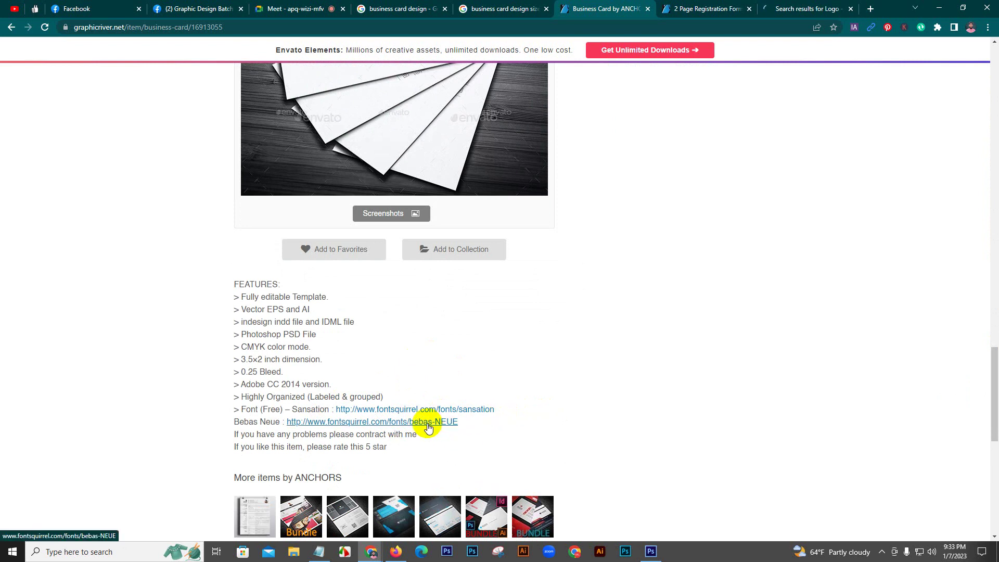
pyautogui.click(428, 426)
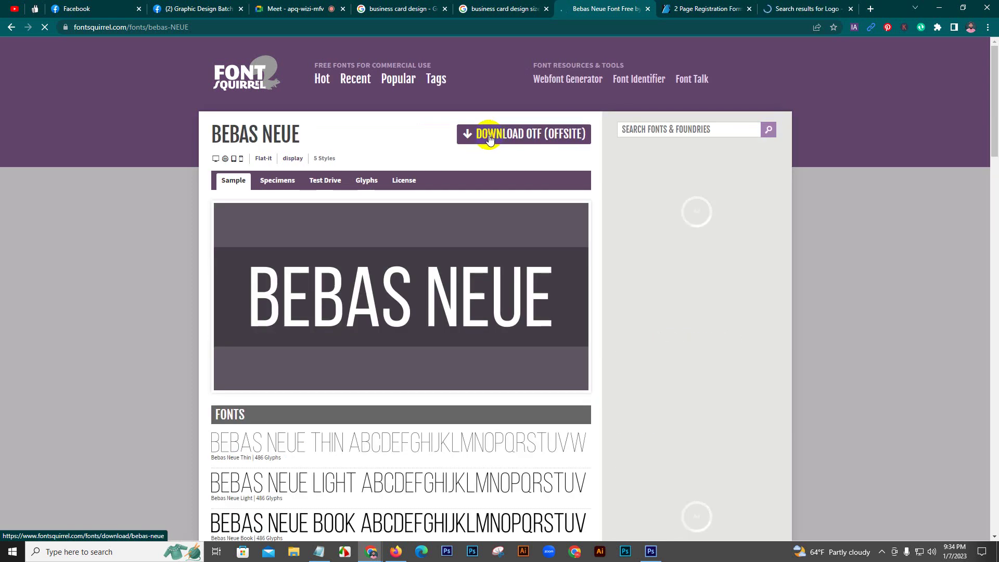
# Follow Font Squirrel's DOWNLOAD OTF (OFFSITE) link for Bebas Neue to GitHub.
pyautogui.click(484, 142)
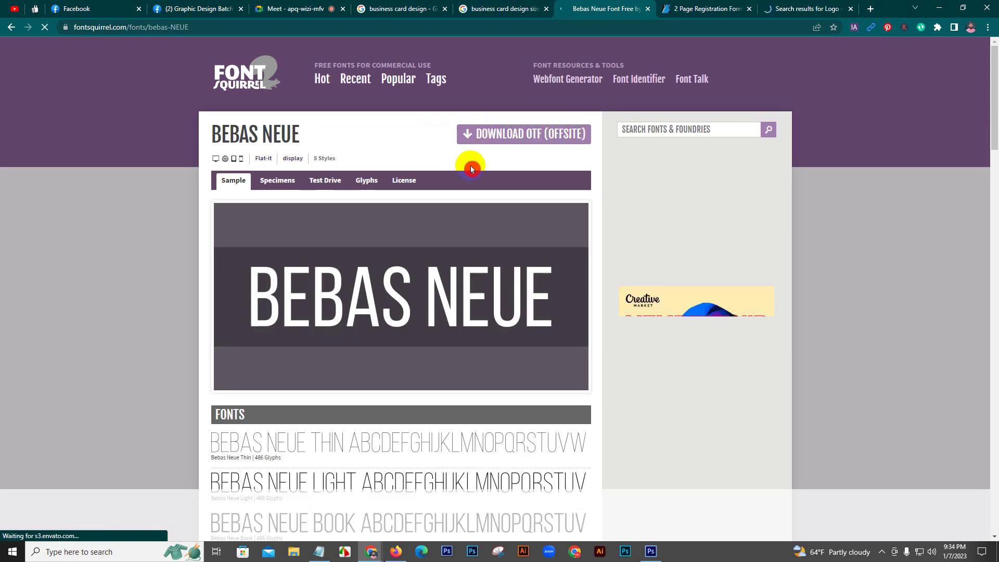
pyautogui.click(522, 139)
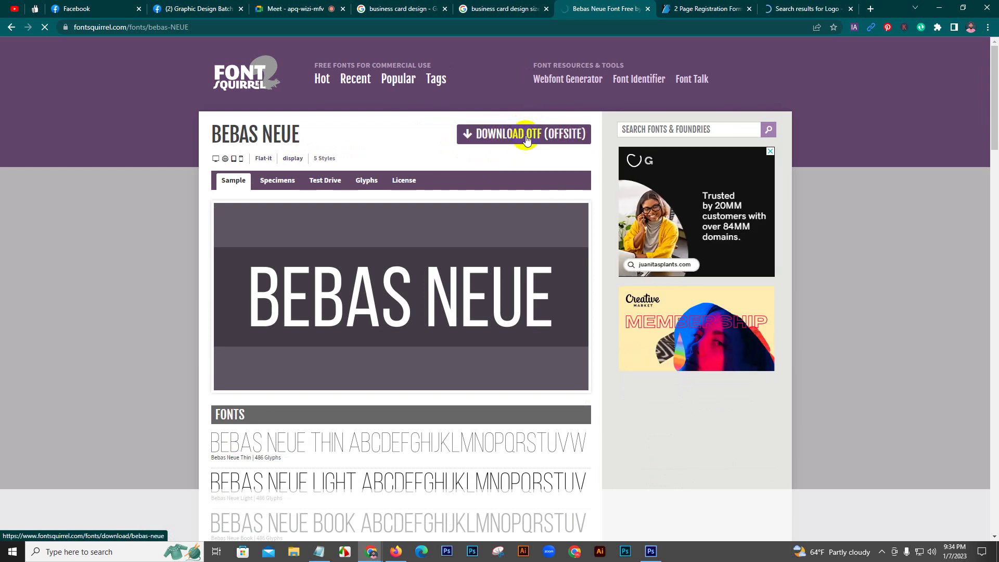
pyautogui.scroll(-2, 518, 190)
pyautogui.scroll(1, 518, 191)
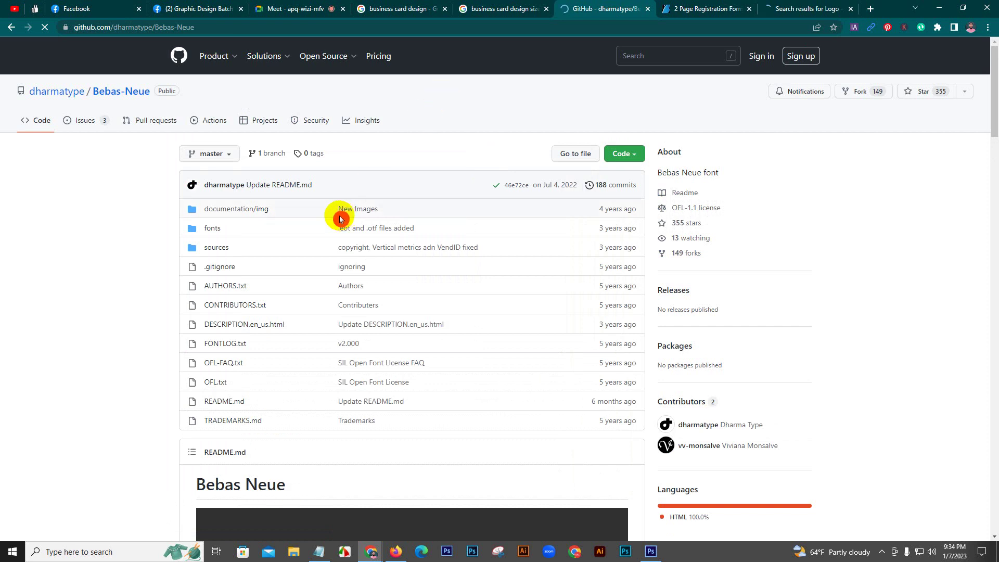
# Read through the Bebas-Neue repository README, then go back to the template page.
pyautogui.scroll(-4, 339, 208)
pyautogui.scroll(-5, 331, 203)
pyautogui.scroll(-3, 327, 208)
pyautogui.scroll(-1, 327, 210)
pyautogui.scroll(-3, 274, 212)
pyautogui.scroll(-3, 363, 274)
pyautogui.moveTo(994, 298)
pyautogui.mouseDown()
pyautogui.moveTo(994, 399)
pyautogui.moveTo(533, 19)
pyautogui.mouseUp()
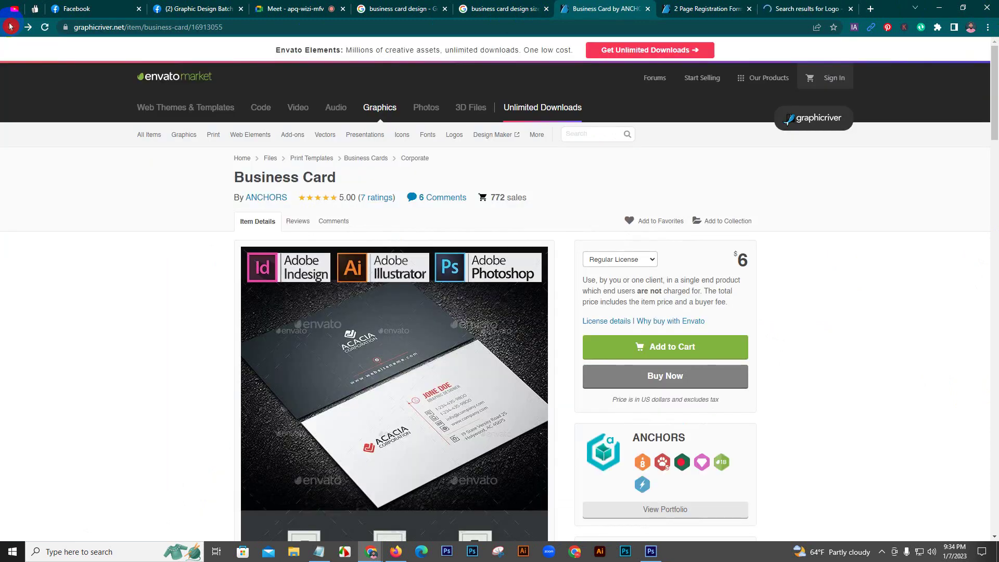
# Open the template's Bebas Neue font link in a new tab and scroll its Font Squirrel page.
pyautogui.moveTo(994, 120)
pyautogui.mouseDown()
pyautogui.moveTo(994, 340)
pyautogui.moveTo(963, 383)
pyautogui.mouseUp()
pyautogui.rightClick(359, 279)
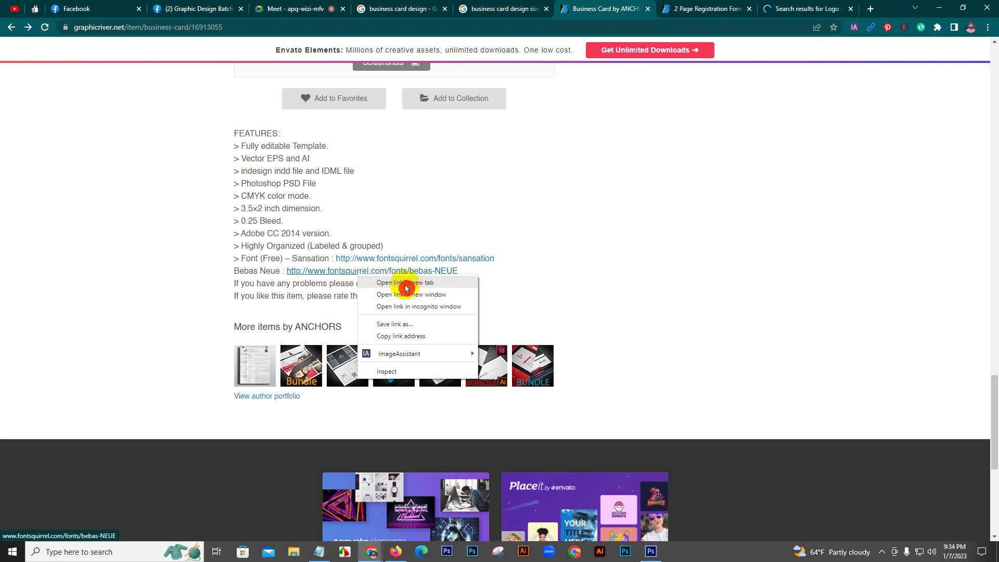
pyautogui.click(401, 285)
pyautogui.click(606, 4)
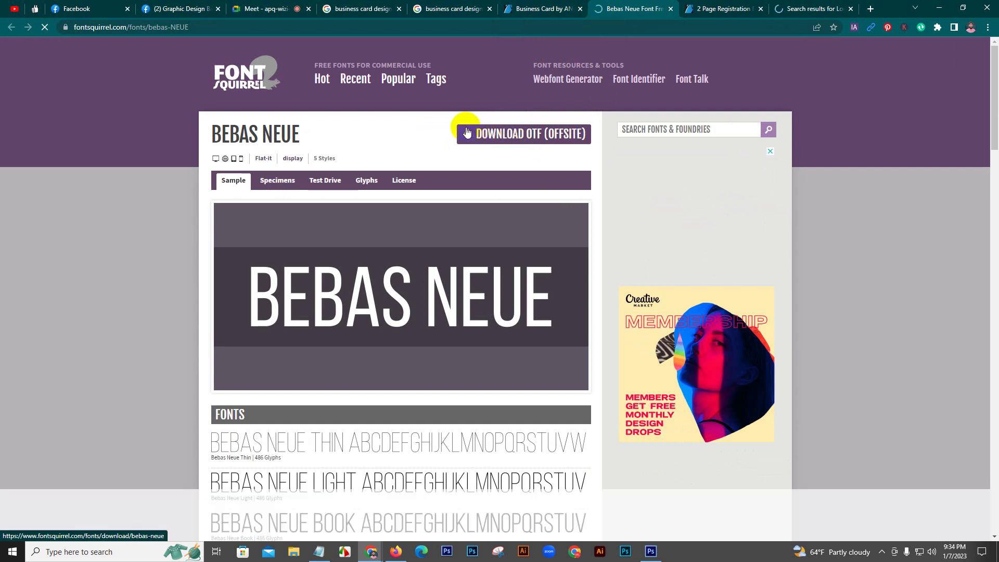
pyautogui.scroll(-4, 461, 135)
pyautogui.scroll(-5, 453, 141)
# Scroll through the Bebas-Neue GitHub repository page.
pyautogui.scroll(-2, 460, 195)
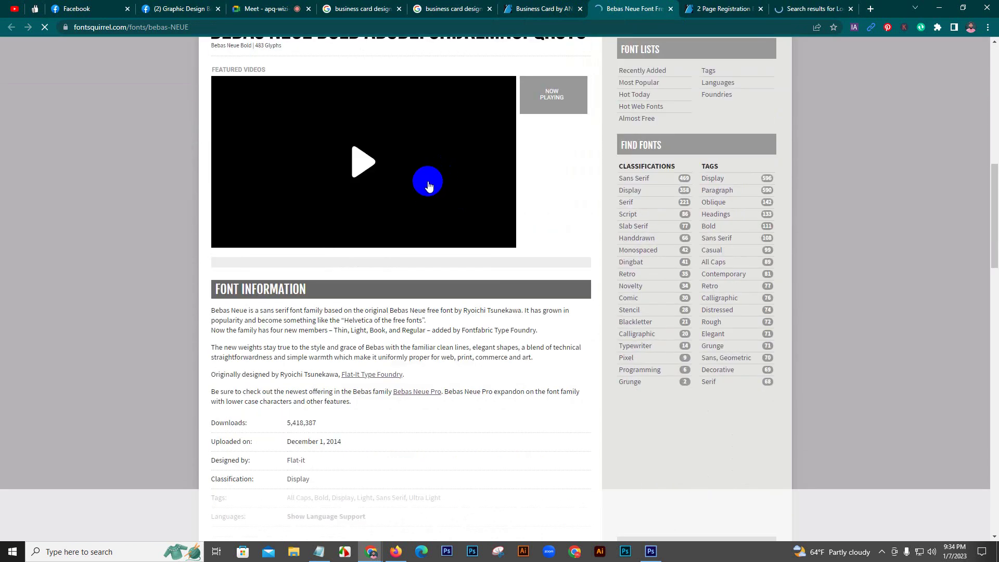
pyautogui.scroll(-2, 291, 260)
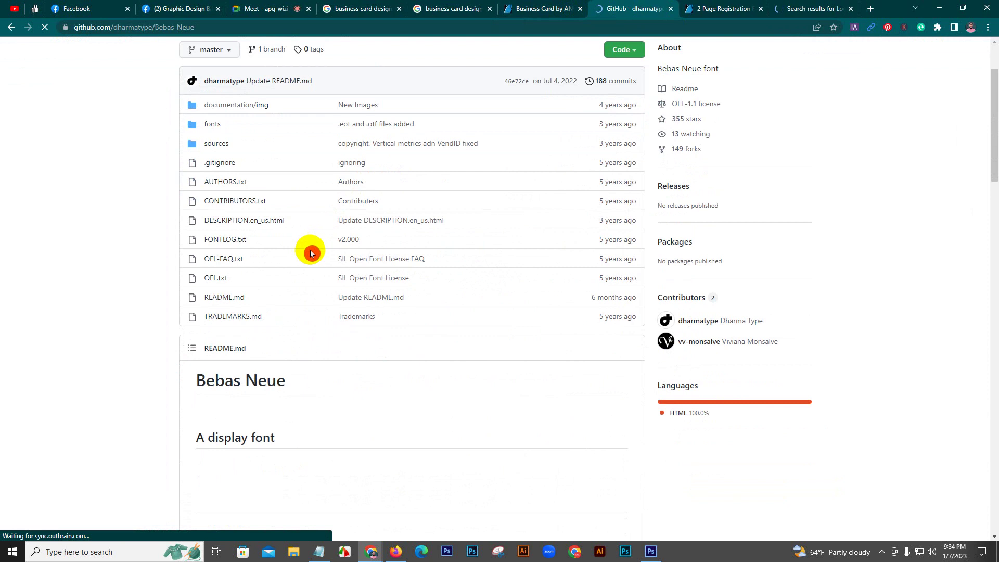
pyautogui.scroll(2, 324, 263)
pyautogui.scroll(-2, 316, 249)
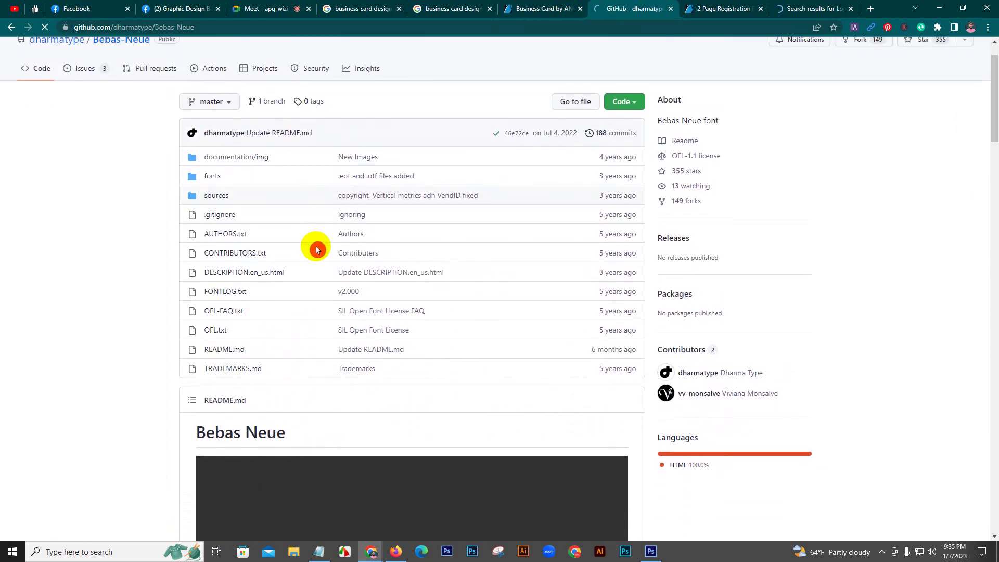
pyautogui.scroll(-2, 316, 245)
pyautogui.scroll(-1, 315, 245)
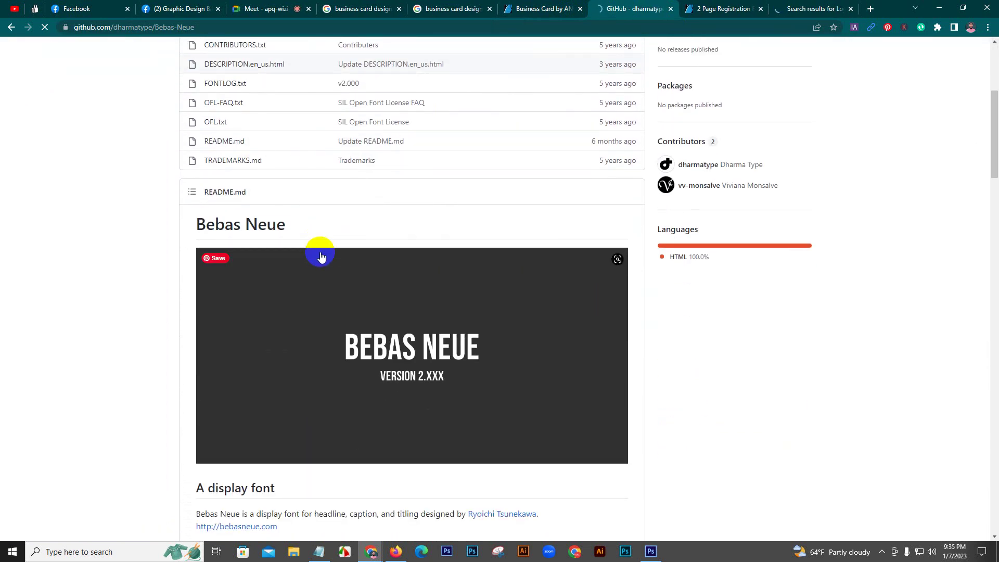
pyautogui.scroll(-3, 419, 343)
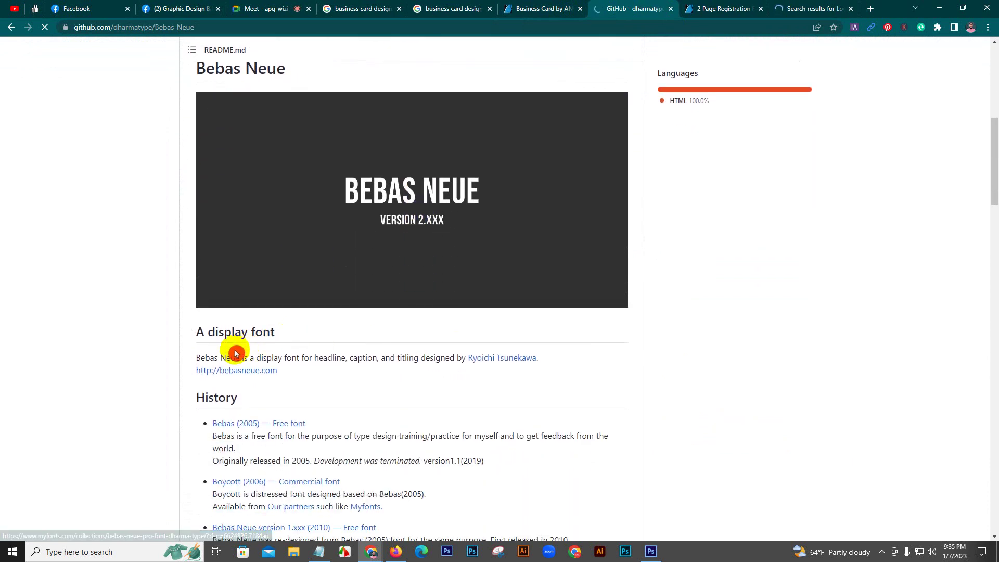
pyautogui.scroll(-4, 386, 369)
pyautogui.scroll(-2, 385, 362)
pyautogui.scroll(-3, 381, 359)
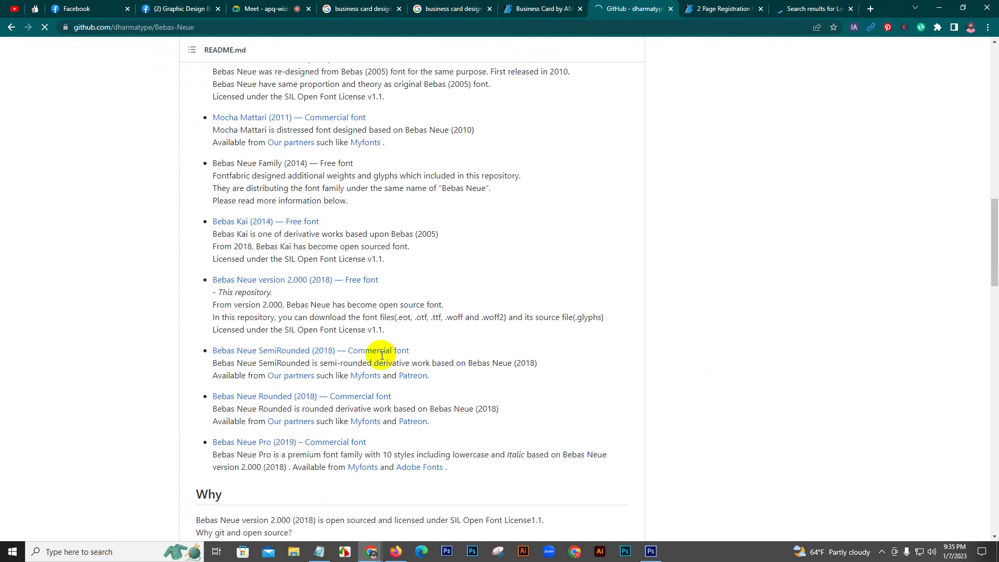
pyautogui.scroll(-2, 379, 415)
pyautogui.scroll(-2, 380, 353)
pyautogui.scroll(-4, 379, 417)
pyautogui.moveTo(995, 265)
pyautogui.mouseDown()
pyautogui.moveTo(995, 485)
pyautogui.moveTo(995, 41)
pyautogui.mouseUp()
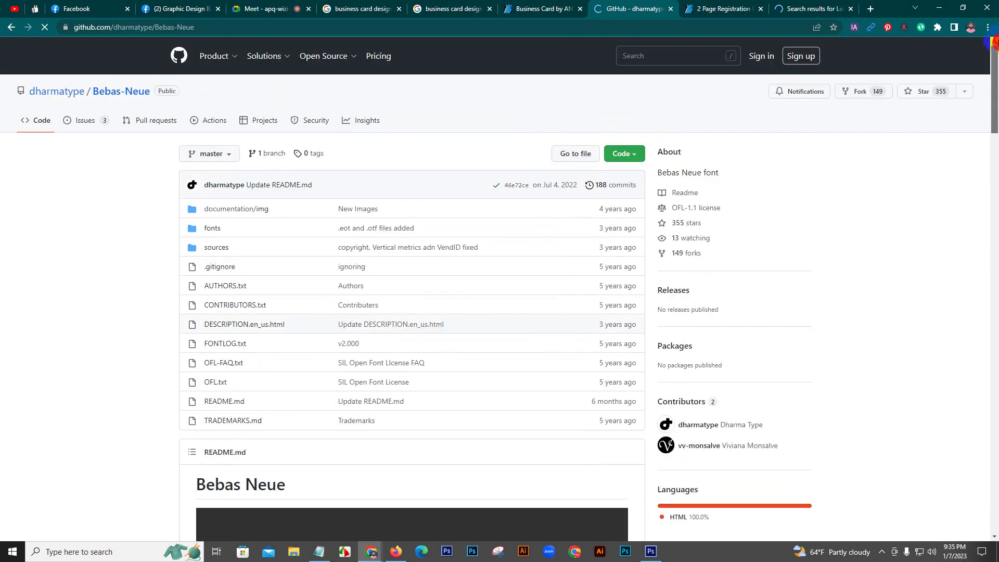
# List every repository file via Go to file, browse the OTF and TTF fonts, then close it.
pyautogui.click(563, 156)
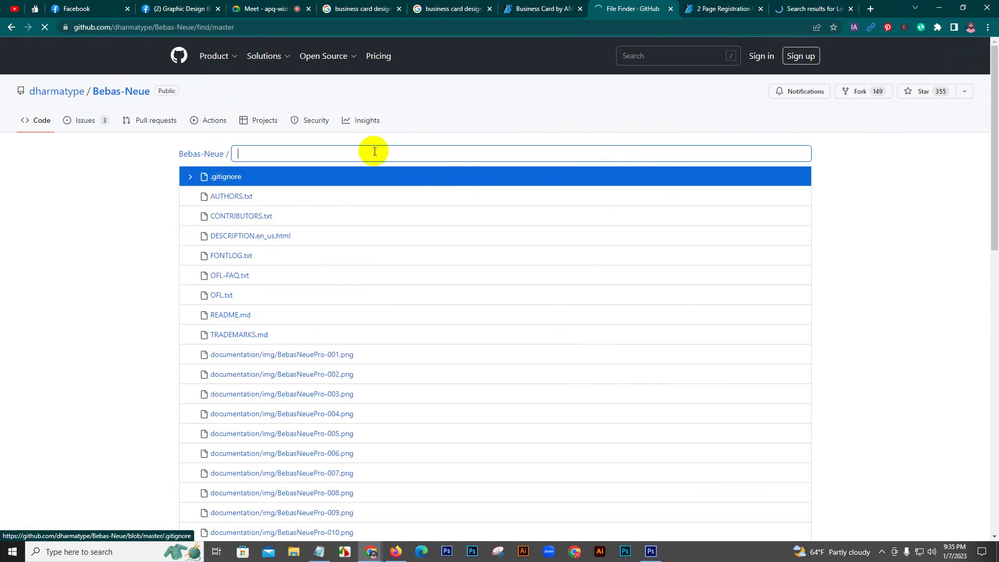
pyautogui.scroll(-1, 335, 330)
pyautogui.scroll(-3, 335, 335)
pyautogui.scroll(-5, 330, 343)
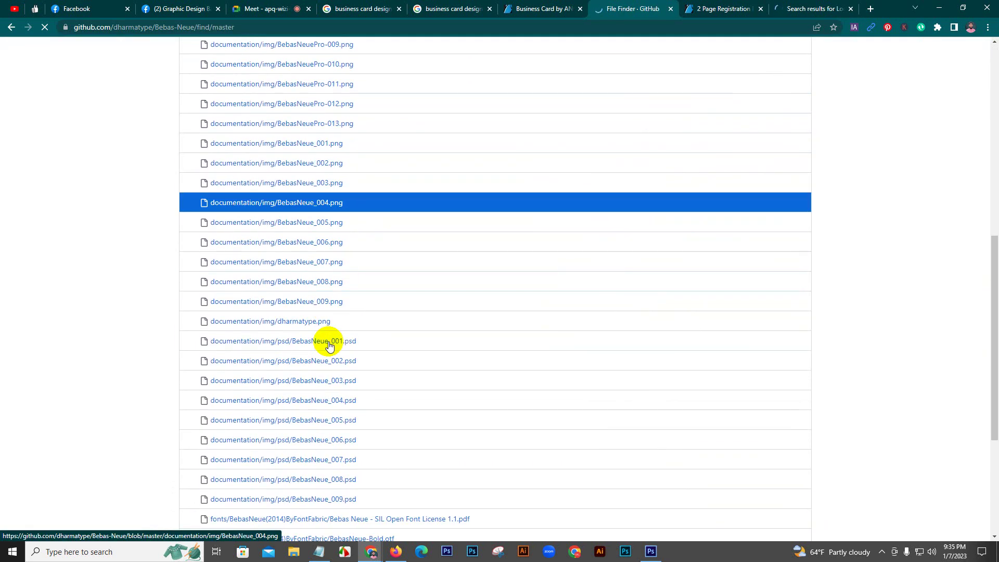
pyautogui.scroll(-5, 329, 345)
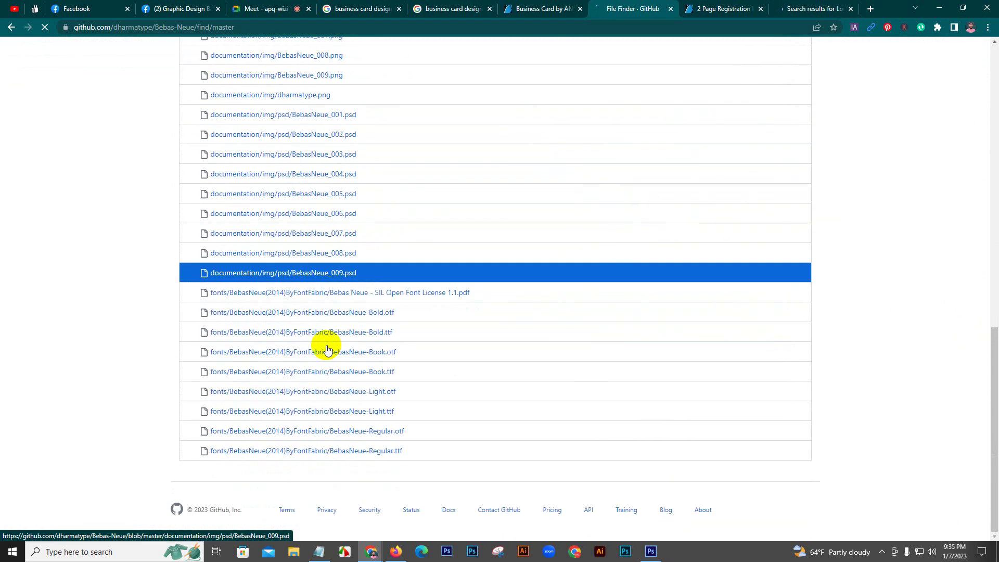
pyautogui.click(668, 12)
pyautogui.scroll(1, 544, 102)
pyautogui.scroll(2, 492, 279)
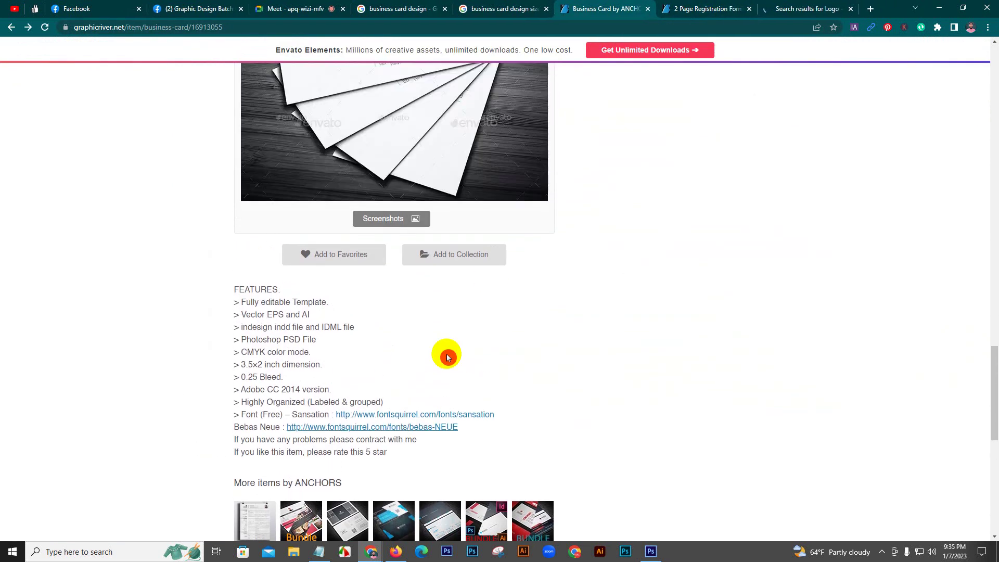
# Open the template's Sansation font link in a new tab.
pyautogui.rightClick(420, 414)
pyautogui.click(443, 422)
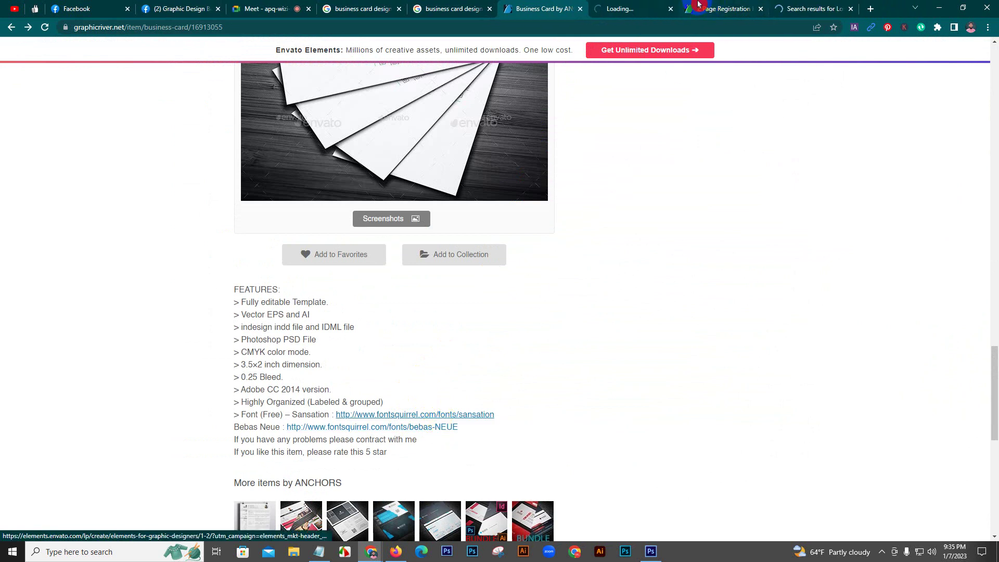
pyautogui.click(642, 5)
pyautogui.click(554, 4)
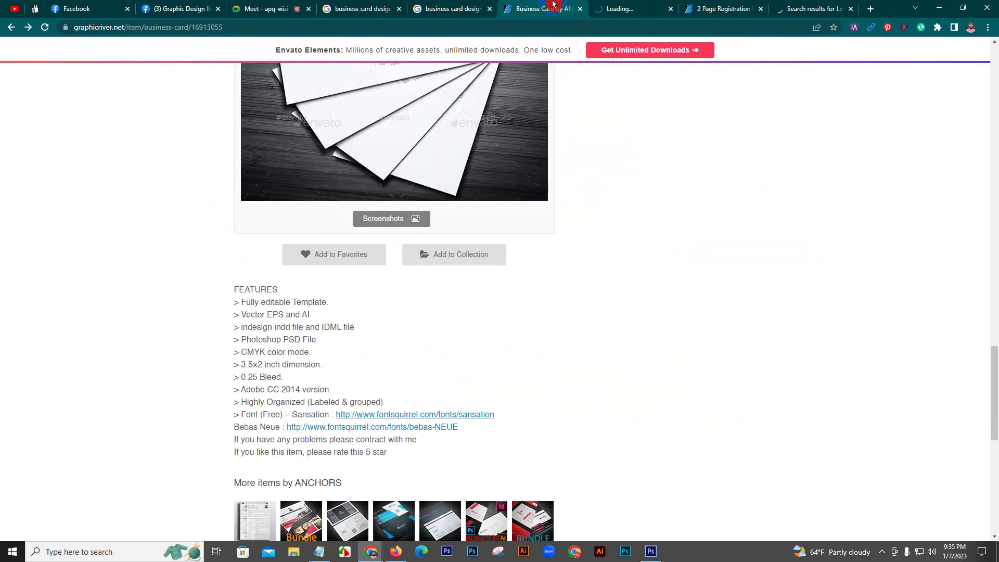
# Google the selected 'bebas-NEUE' text and open its Google Fonts result.
pyautogui.moveTo(470, 431); pyautogui.dragTo(419, 427)
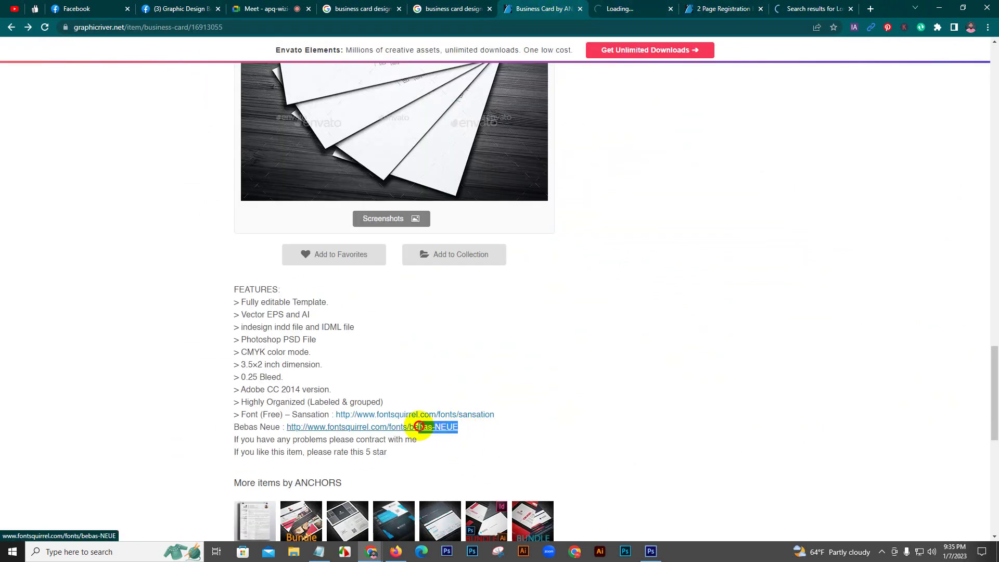
pyautogui.rightClick(417, 430)
pyautogui.click(471, 337)
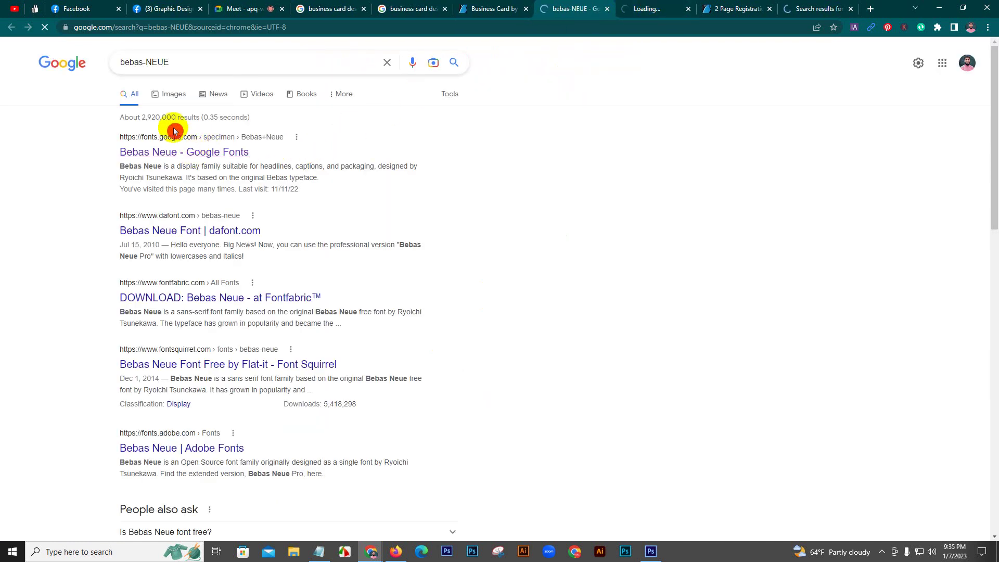
pyautogui.click(203, 151)
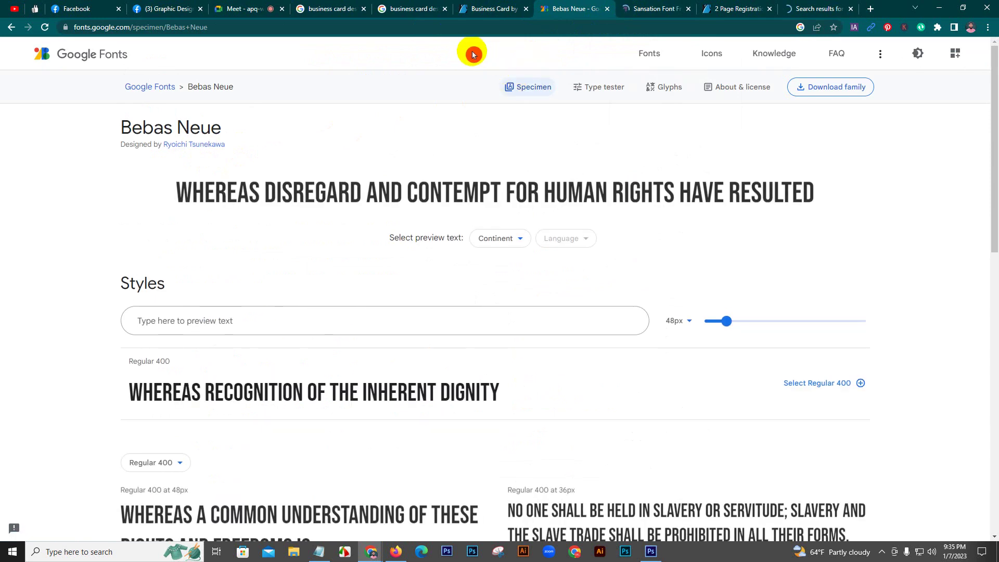
# Download the Bebas Neue family from Google Fonts as Bebas_Neue.zip to the Desktop.
pyautogui.click(838, 89)
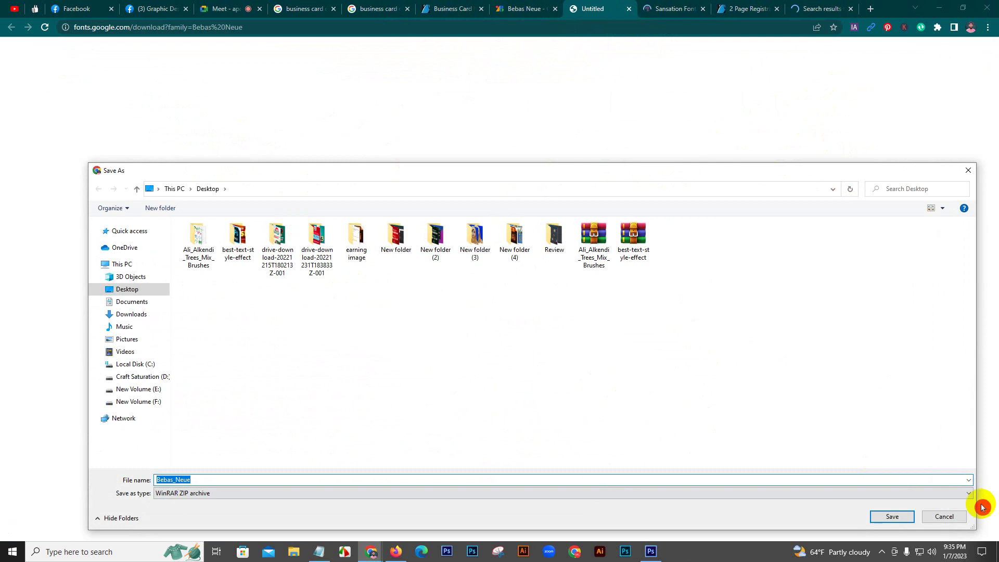
pyautogui.click(906, 516)
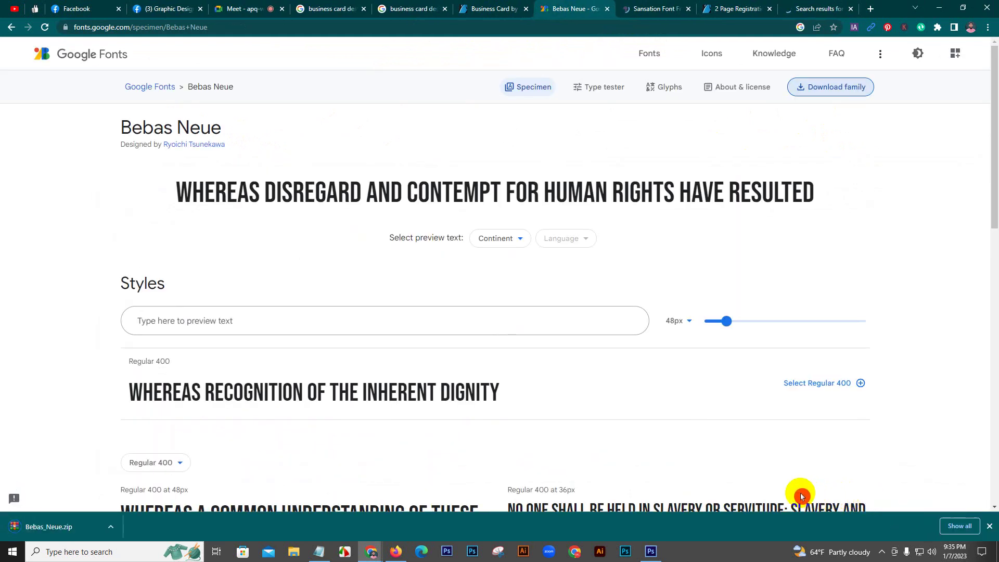
pyautogui.click(673, 5)
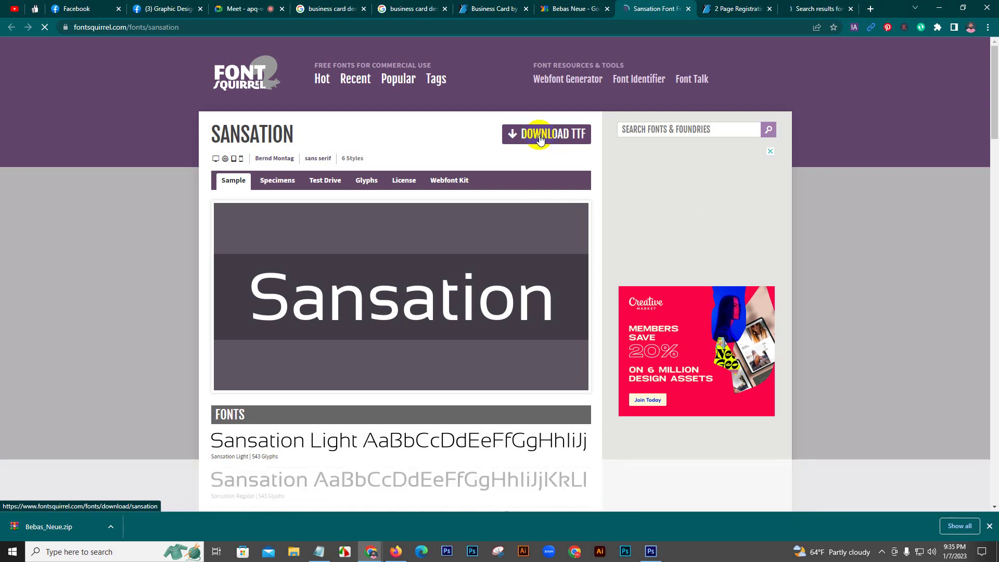
# Download Sansation's TTF as sansation.zip to the Desktop and show it in its folder.
pyautogui.click(564, 140)
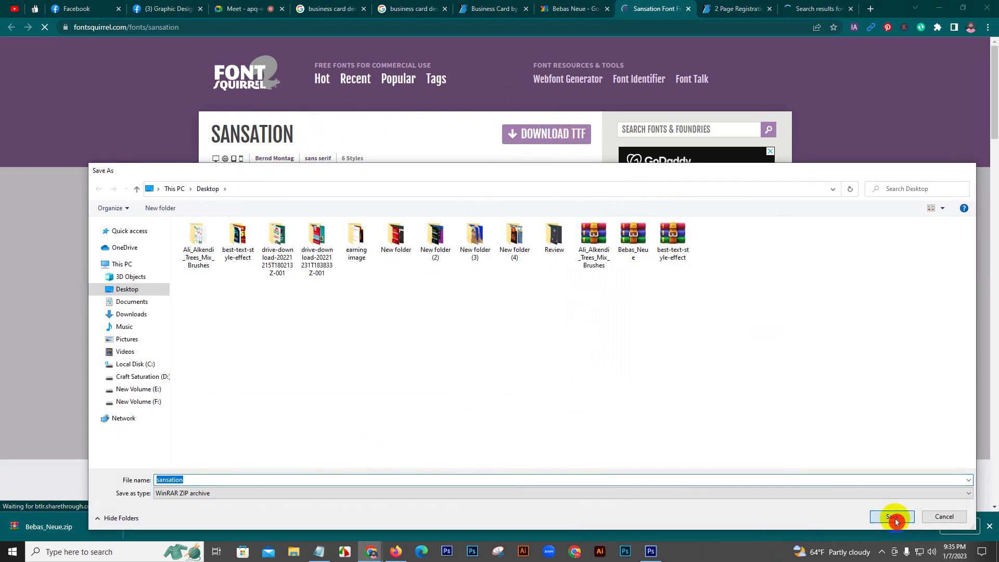
pyautogui.click(895, 518)
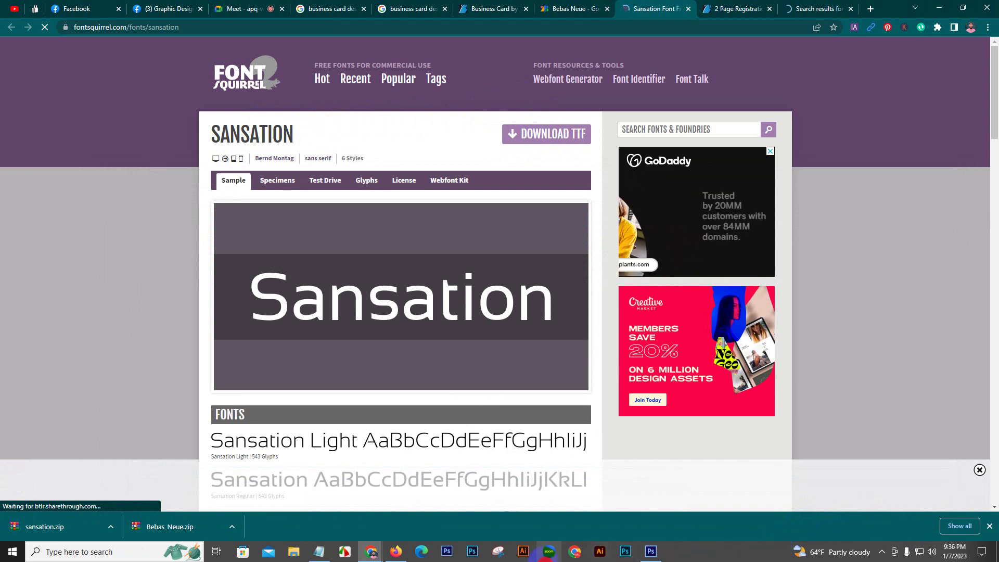
pyautogui.click(228, 528)
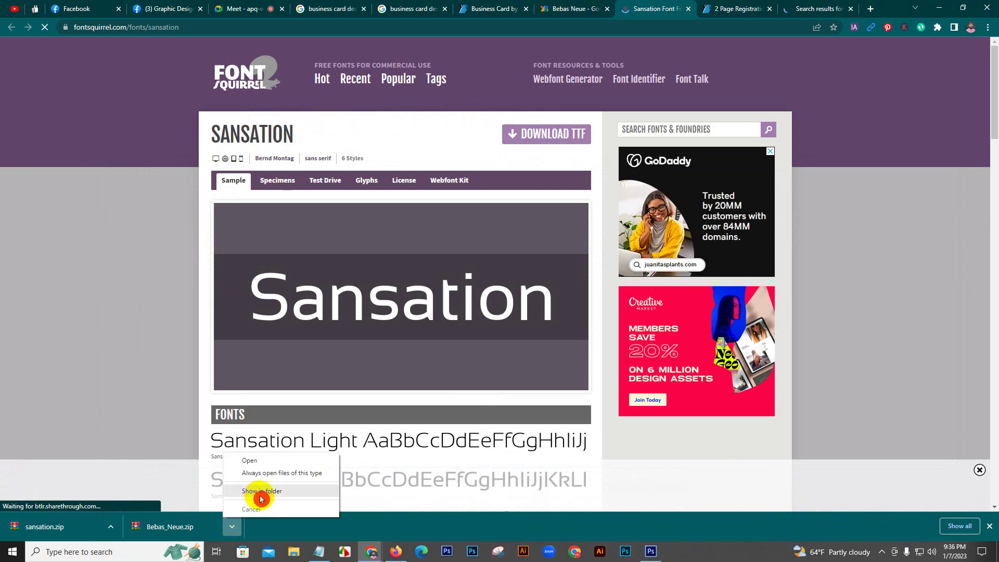
pyautogui.click(261, 498)
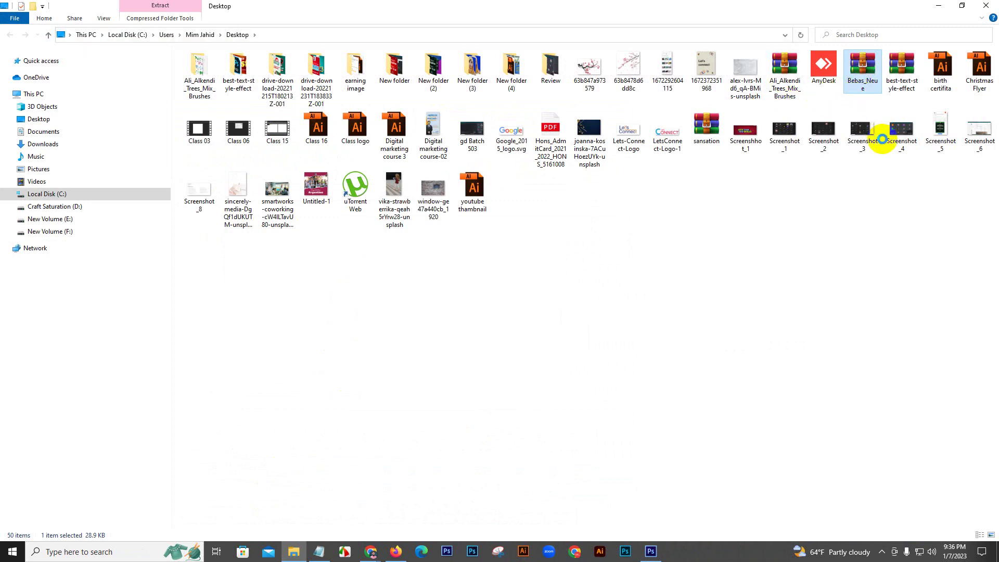
# Extract Bebas_Neue.zip on the Desktop and open the extracted Bebas_Neue folder.
pyautogui.rightClick(856, 69)
pyautogui.click(904, 125)
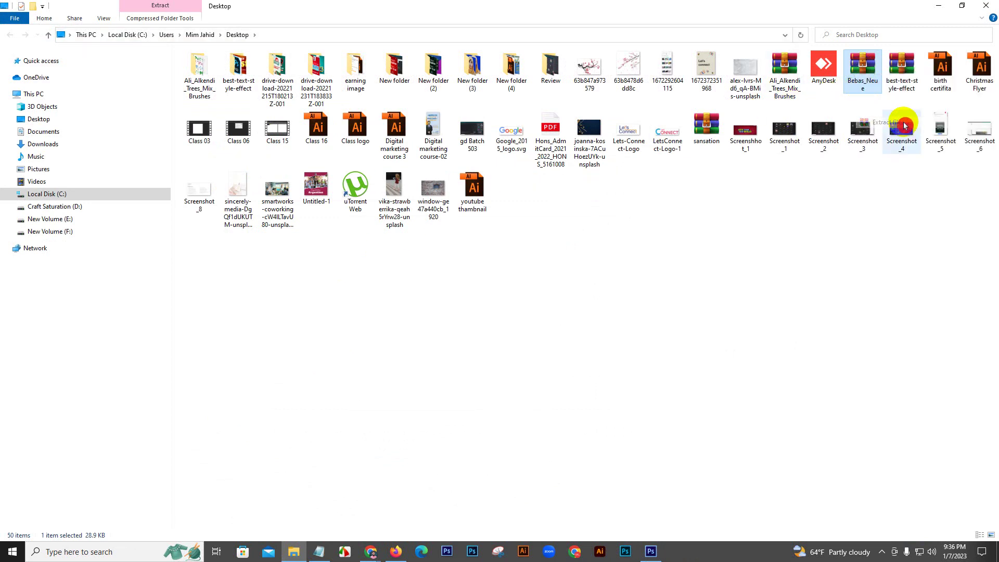
pyautogui.click(539, 393)
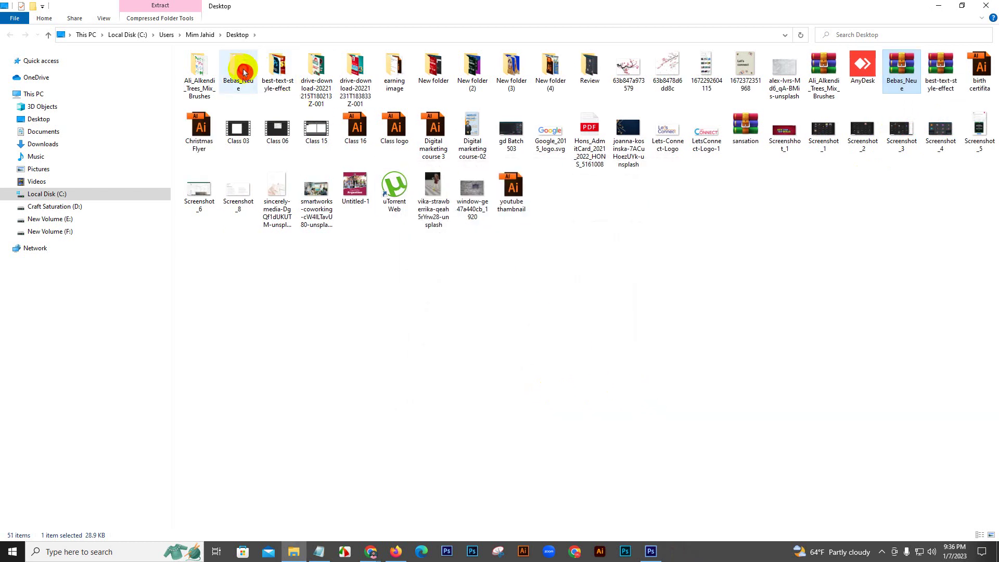
pyautogui.doubleClick(241, 68)
# Install the BebasNeue-Regular font, answer the replace prompt, and return to Chrome.
pyautogui.click(266, 53)
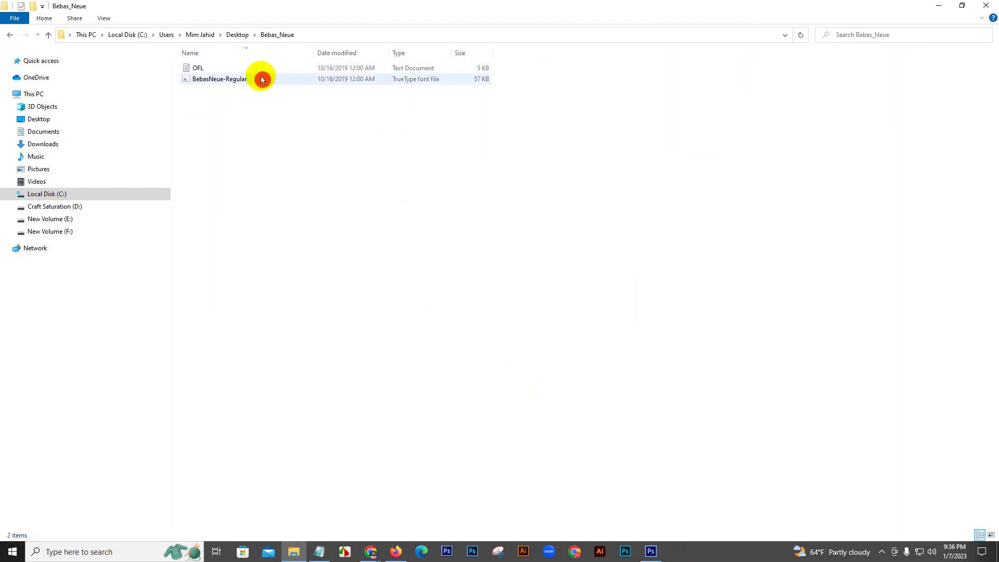
pyautogui.click(251, 81)
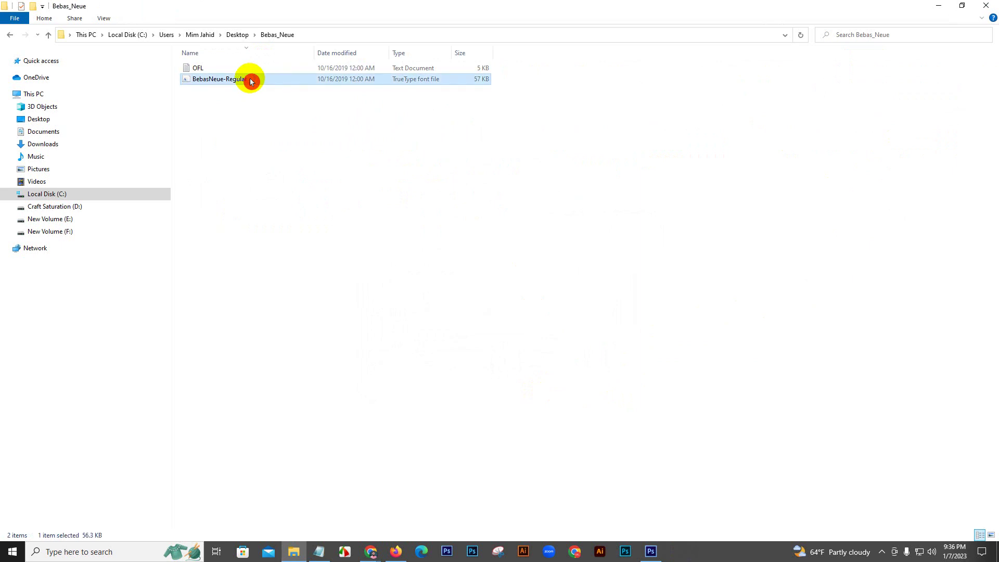
pyautogui.rightClick(251, 81)
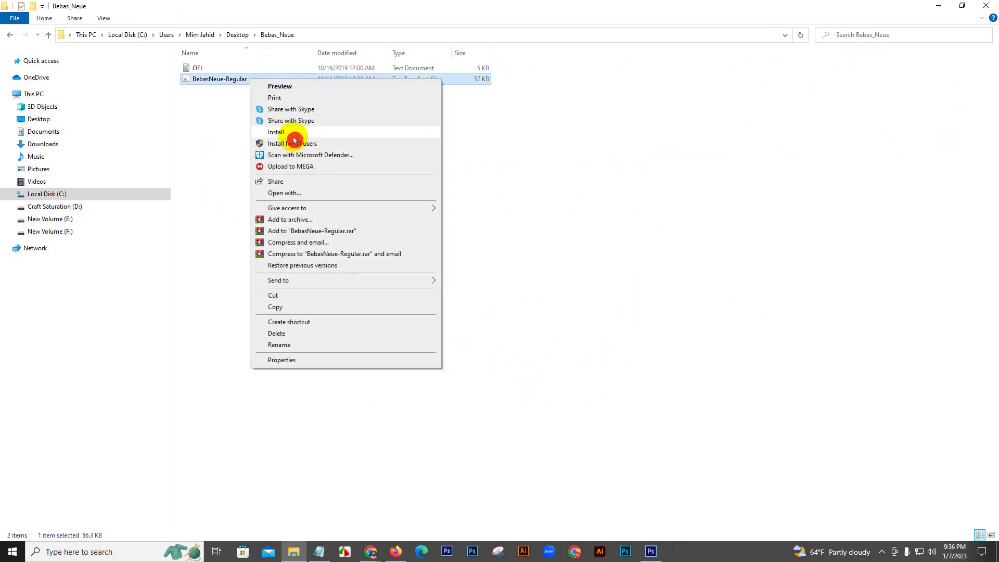
pyautogui.click(293, 136)
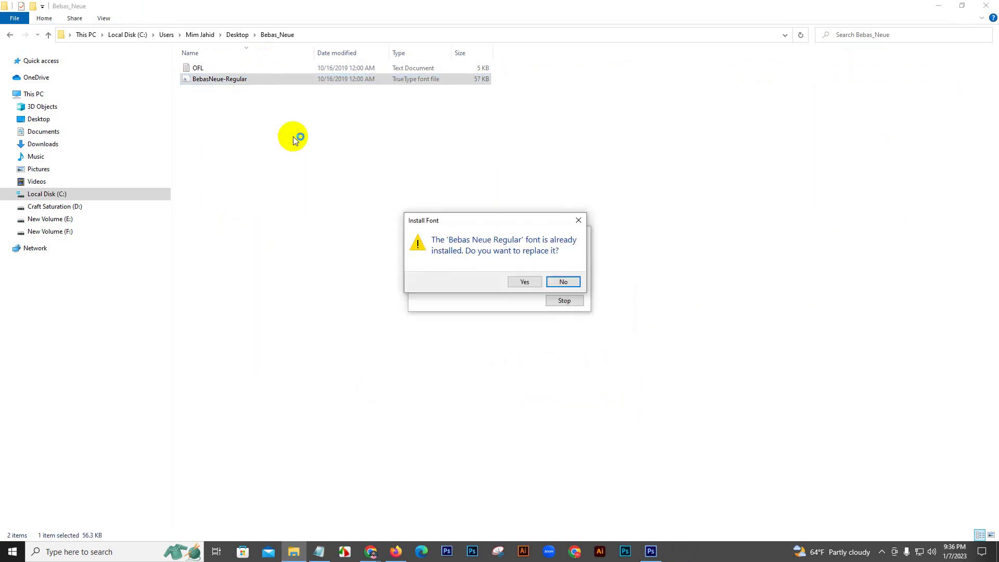
pyautogui.click(558, 282)
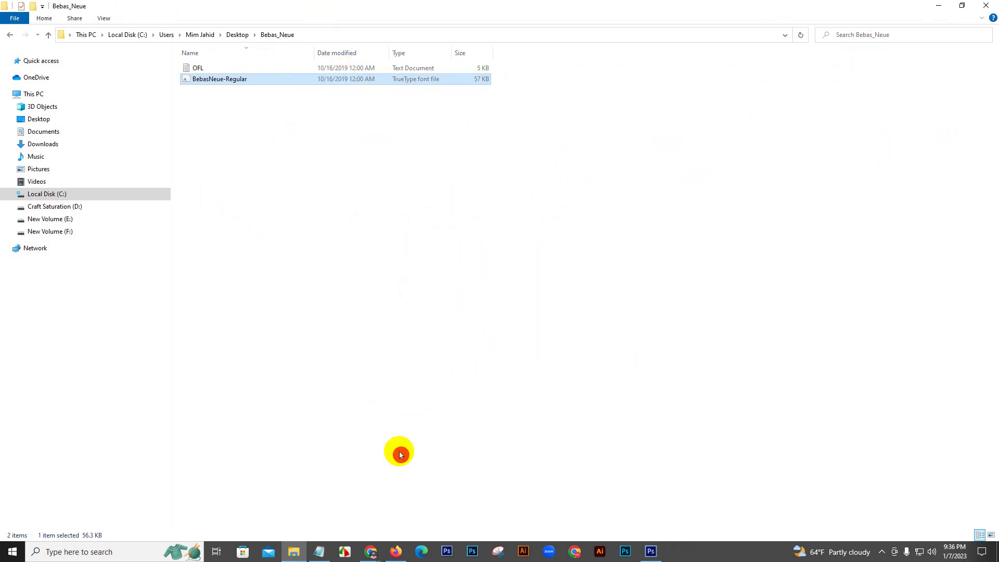
pyautogui.click(376, 553)
pyautogui.click(369, 472)
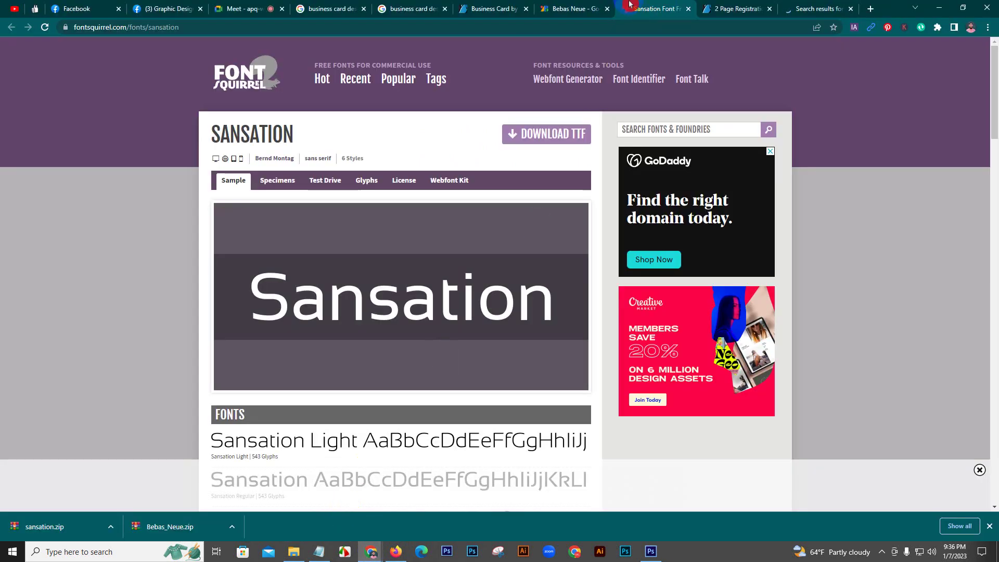
# Review the GraphicRiver business card template's font list and previews, then return to the blue Photoshop card.
pyautogui.click(551, 8)
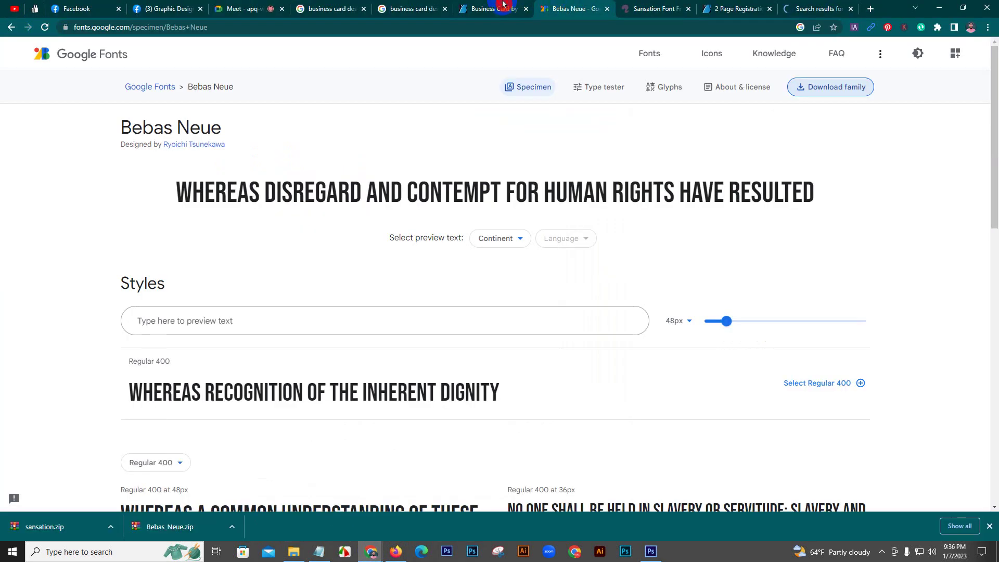
pyautogui.click(489, 8)
pyautogui.moveTo(994, 374)
pyautogui.mouseDown()
pyautogui.moveTo(994, 270)
pyautogui.moveTo(994, 442)
pyautogui.mouseUp()
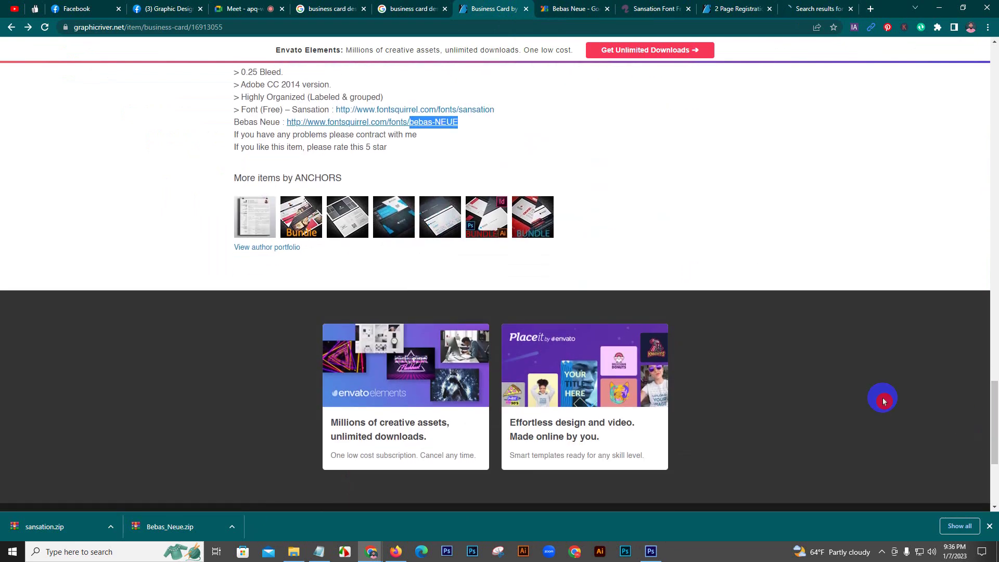
pyautogui.scroll(1, 464, 180)
pyautogui.scroll(3, 431, 192)
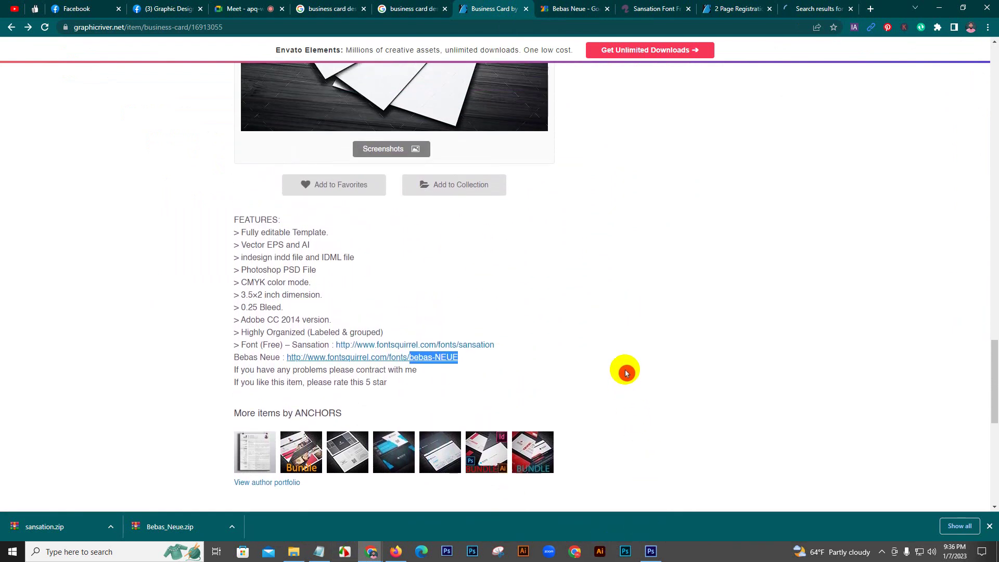
pyautogui.scroll(2, 424, 132)
pyautogui.scroll(3, 448, 255)
pyautogui.scroll(3, 452, 261)
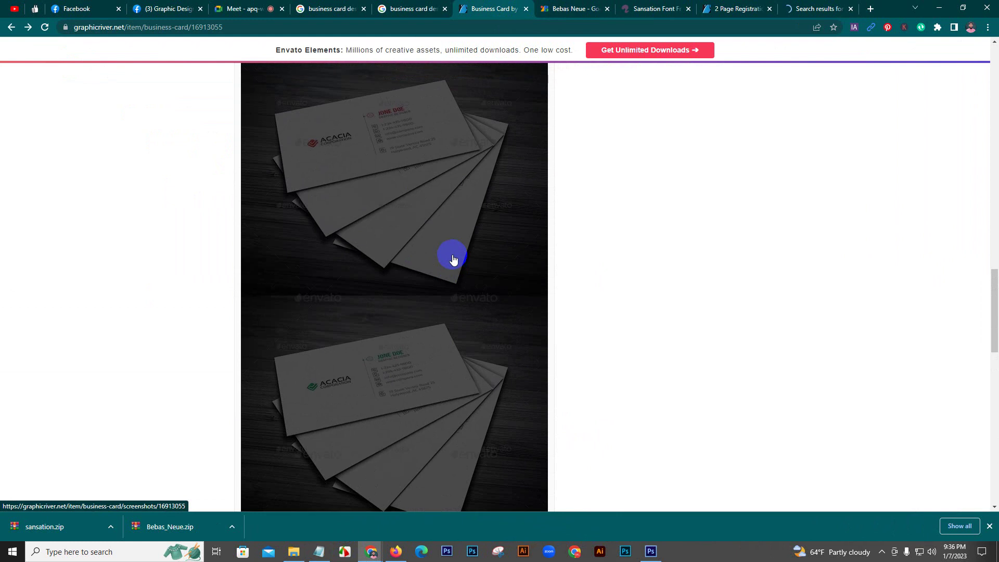
pyautogui.scroll(2, 451, 260)
pyautogui.scroll(2, 448, 275)
pyautogui.scroll(1, 447, 275)
pyautogui.scroll(3, 449, 281)
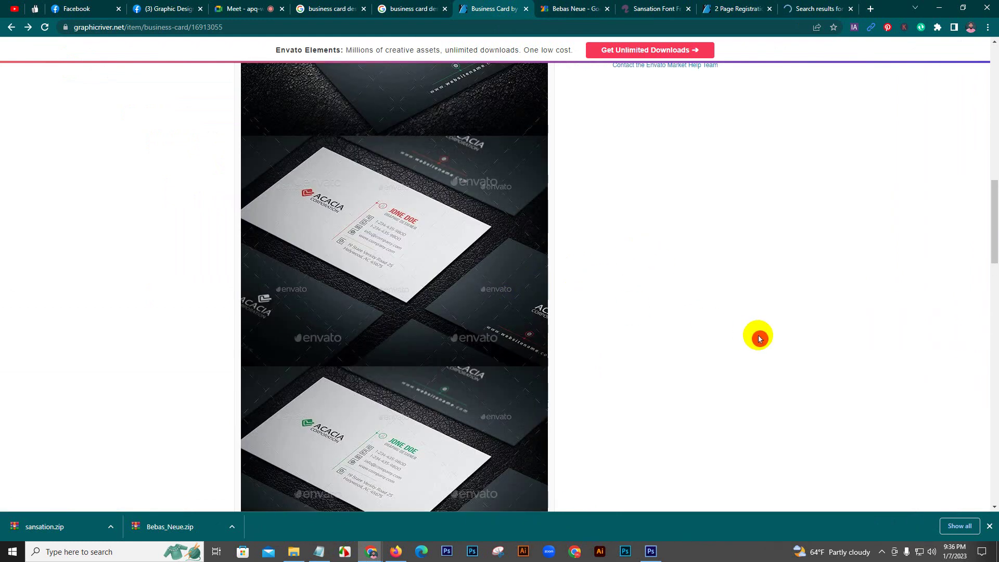
pyautogui.scroll(3, 751, 339)
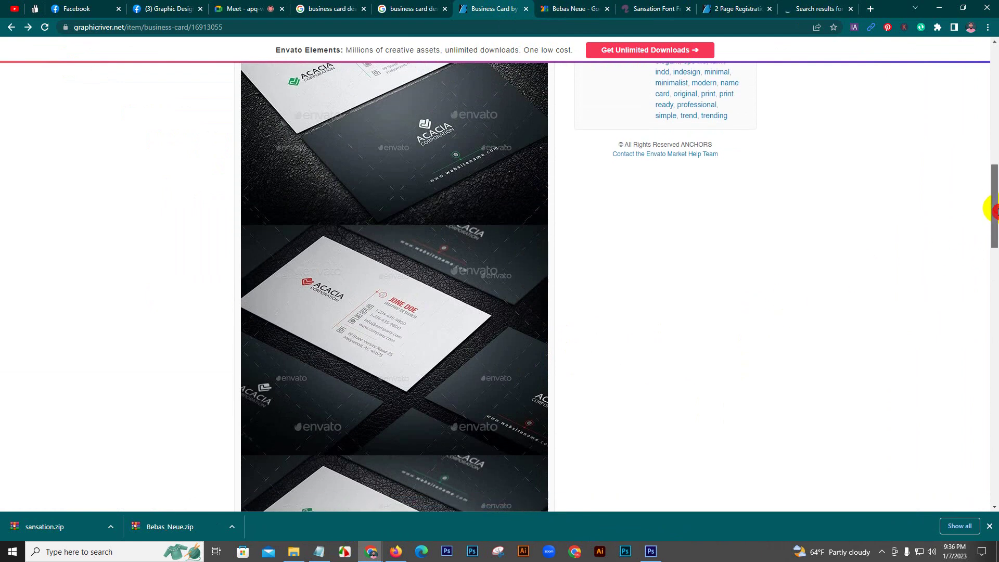
pyautogui.click(651, 551)
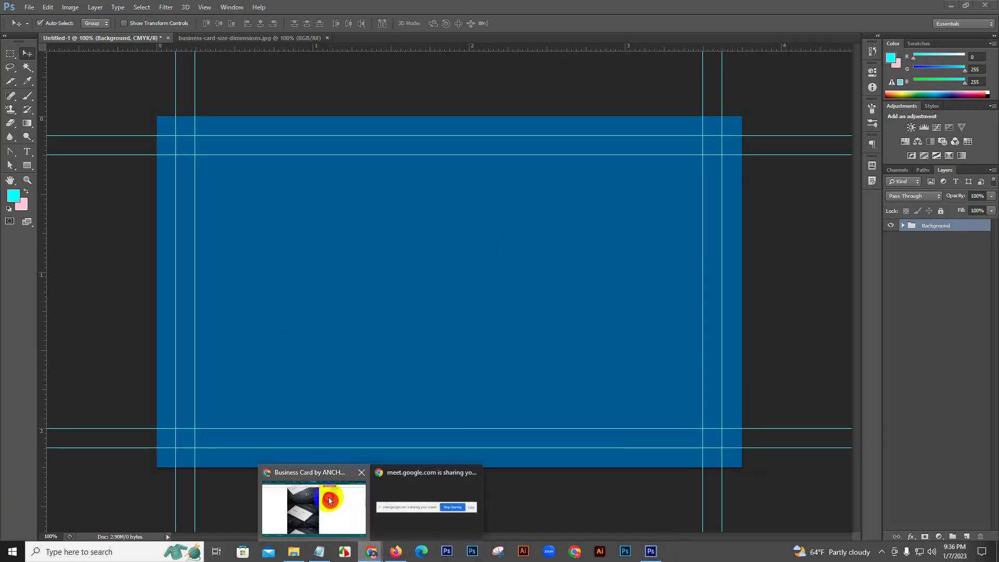
# Start the free PNG download of the black filled Food Irradiation icon on Flaticon.
pyautogui.moveTo(372, 552)
pyautogui.click(328, 499)
pyautogui.click(821, 6)
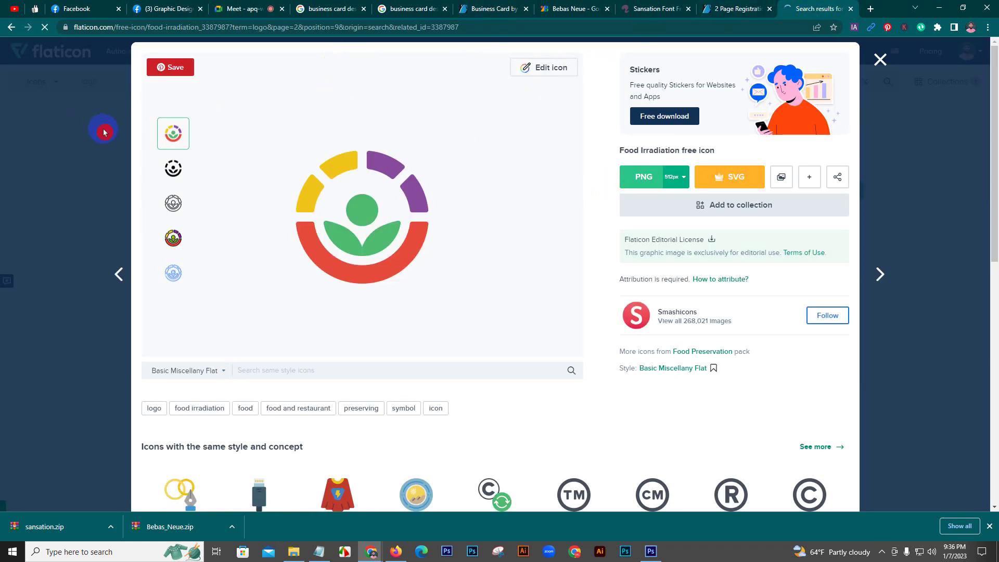
pyautogui.click(175, 166)
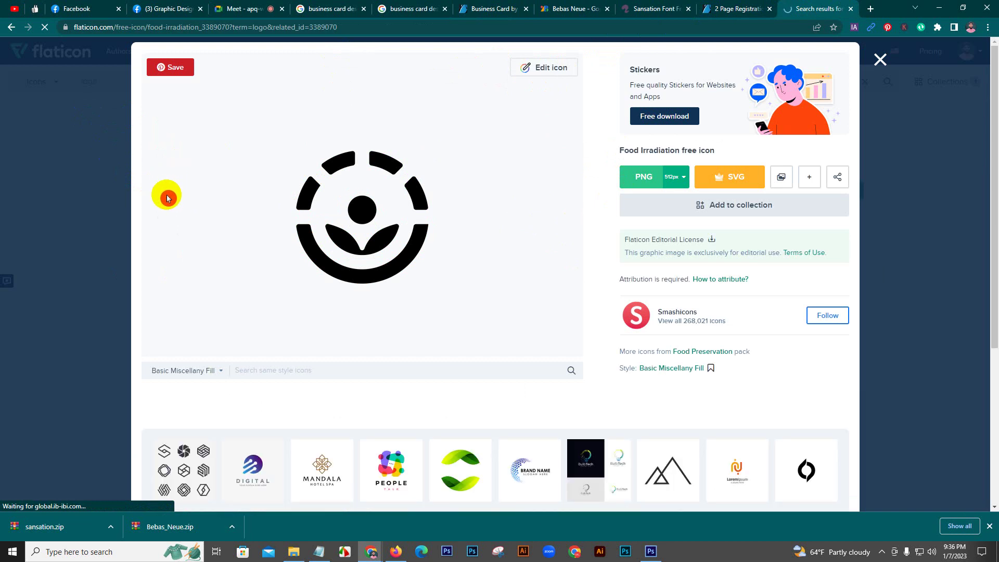
pyautogui.click(634, 179)
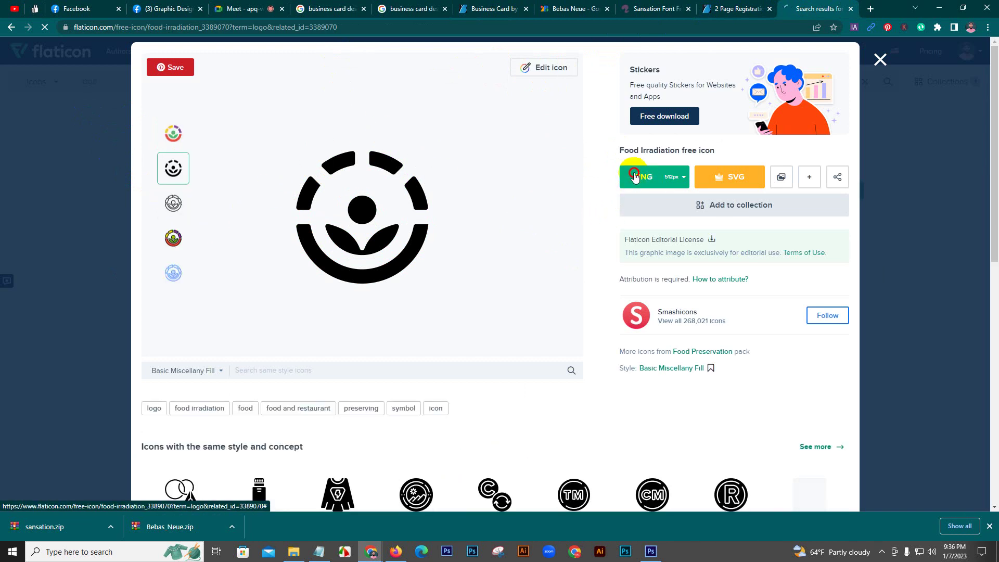
pyautogui.click(759, 346)
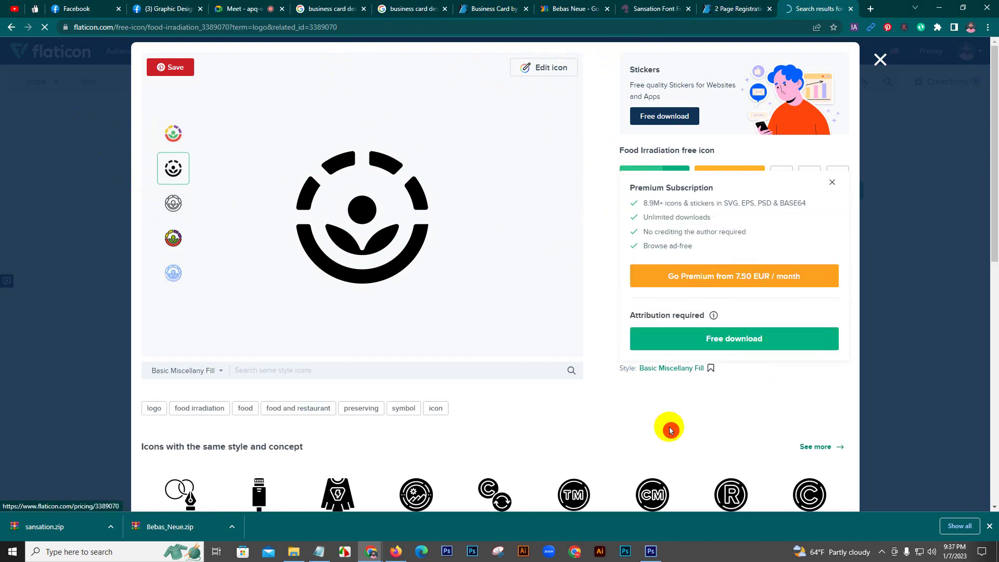
# Browse the related icons in the same black filled style.
pyautogui.scroll(-2, 597, 484)
pyautogui.scroll(-2, 557, 495)
pyautogui.scroll(-2, 457, 379)
pyautogui.scroll(-2, 379, 310)
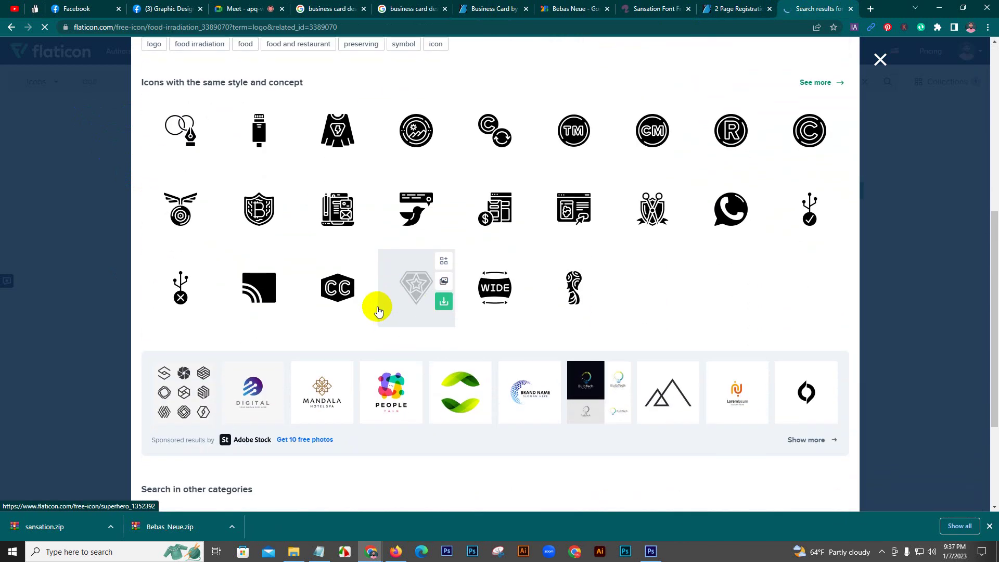
pyautogui.scroll(-1, 364, 294)
pyautogui.scroll(1, 382, 291)
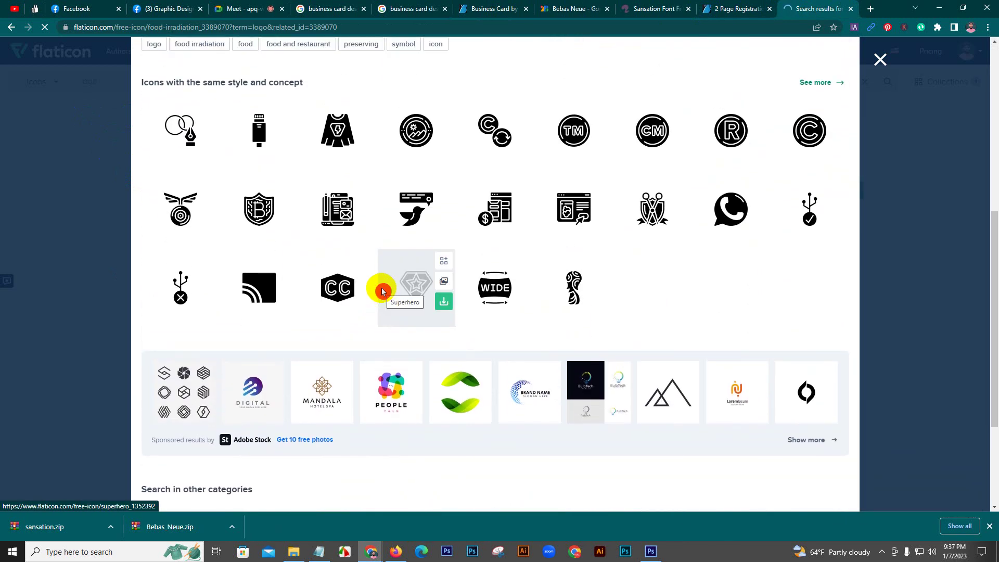
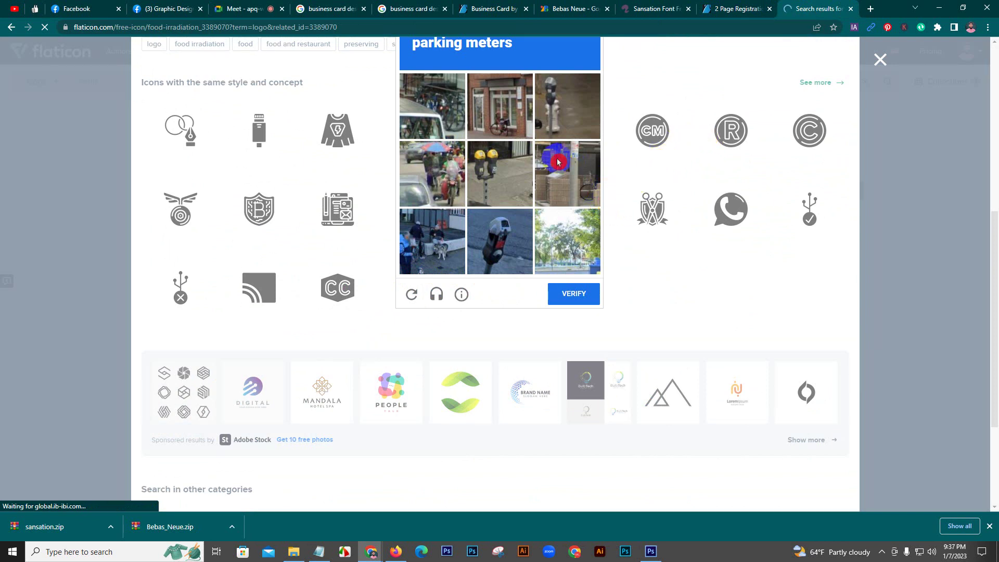
# Pass the Flaticon captcha, save food-irradiation.png to the Desktop, and return to Photoshop.
pyautogui.click(574, 115)
pyautogui.click(519, 230)
pyautogui.click(500, 172)
pyautogui.click(575, 293)
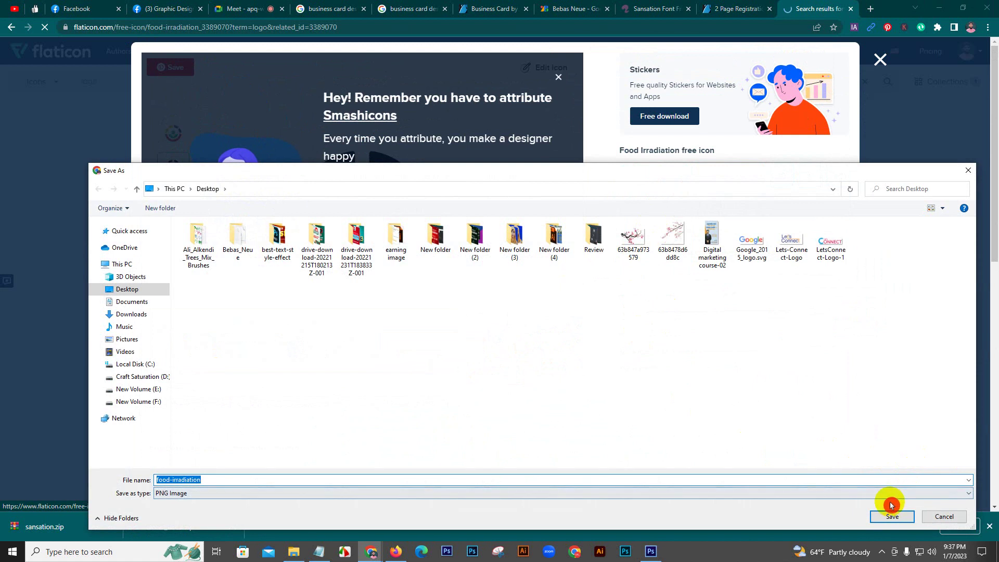
pyautogui.click(892, 515)
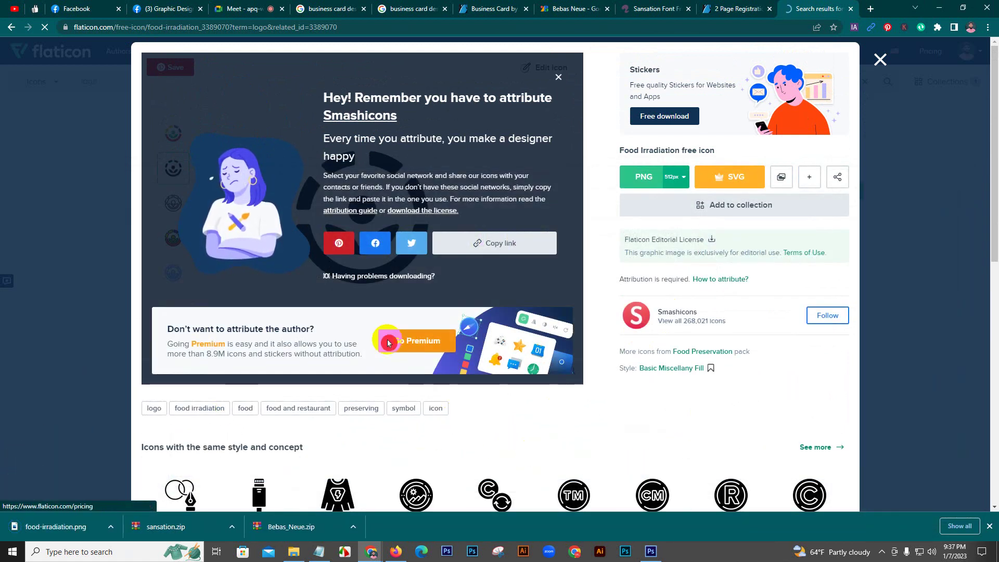
pyautogui.click(646, 555)
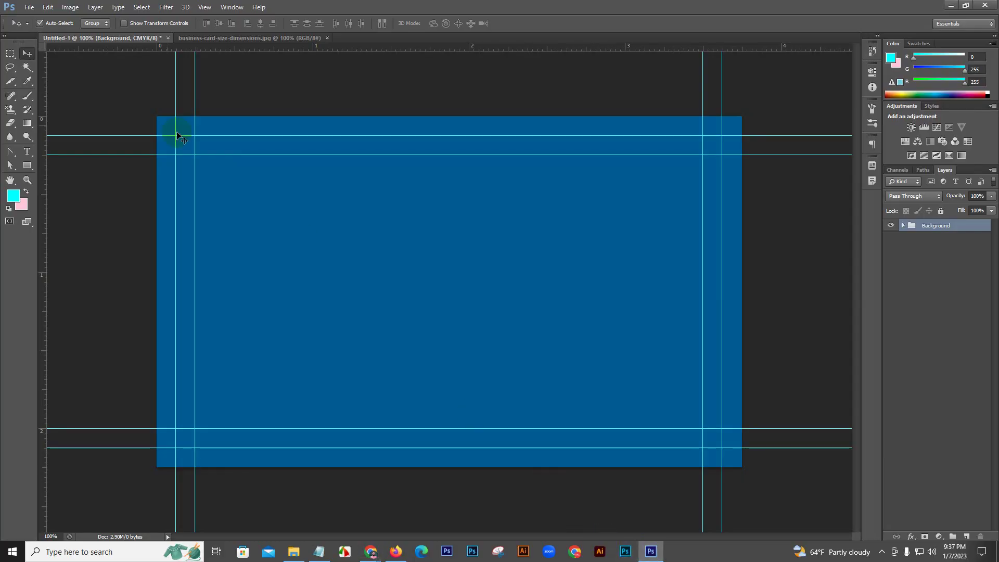
# Place food-irradiation.png from the Desktop onto the blue card.
pyautogui.click(31, 7)
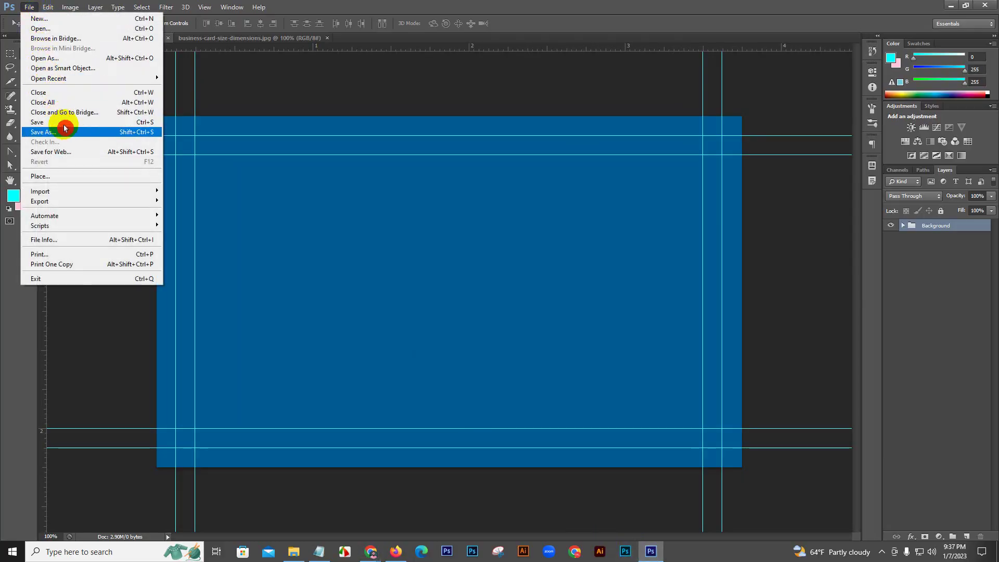
pyautogui.click(67, 177)
pyautogui.click(375, 133)
pyautogui.click(241, 110)
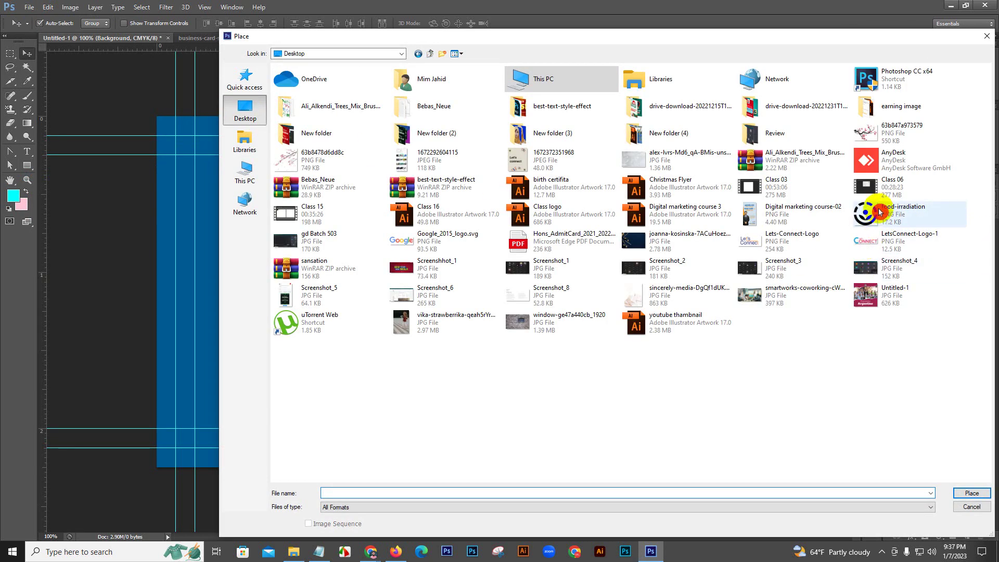
pyautogui.click(885, 213)
pyautogui.click(972, 493)
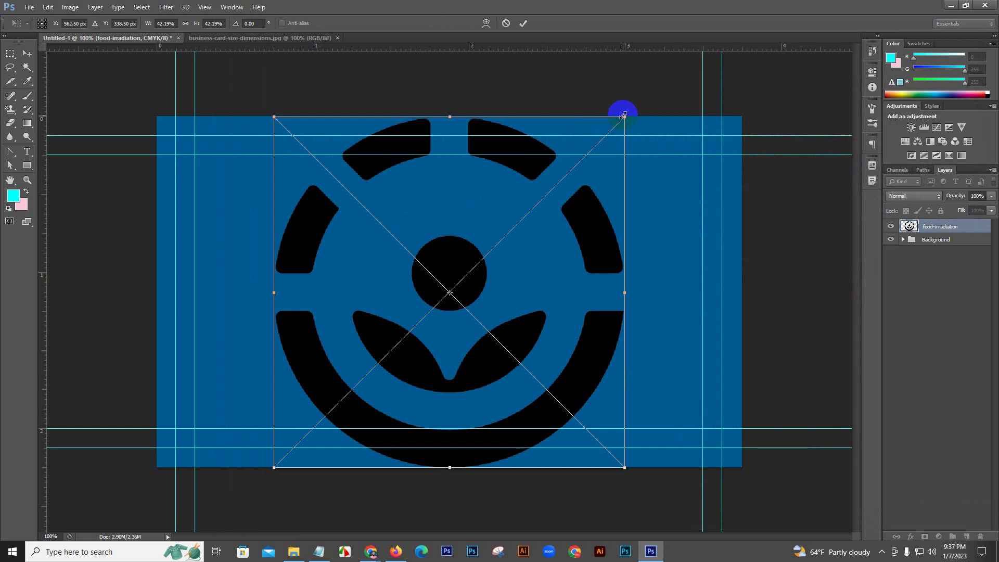
# Scale the icon down to about 9 percent and move it near the card centre.
pyautogui.moveTo(624, 117); pyautogui.dragTo(435, 410)
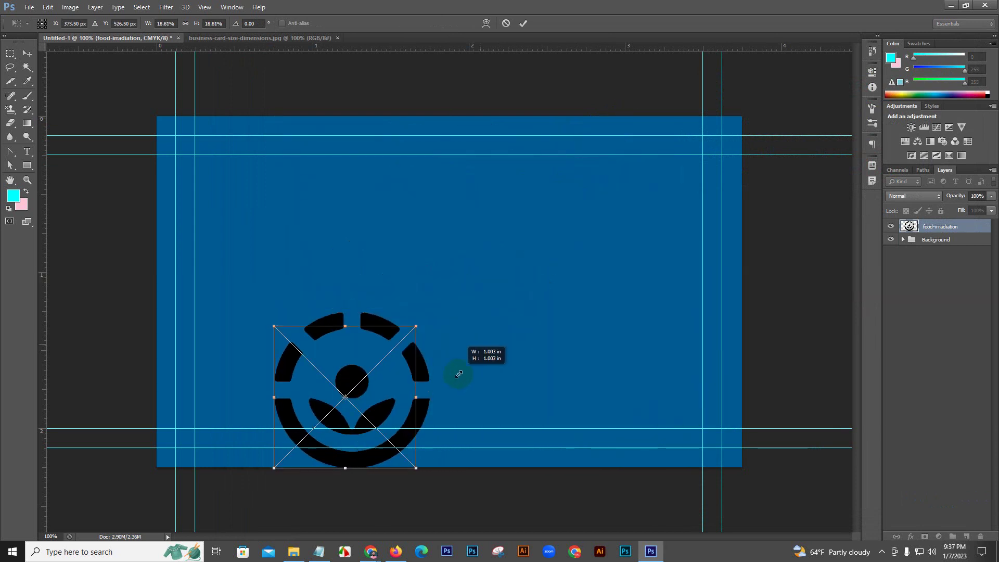
pyautogui.moveTo(435, 410); pyautogui.dragTo(401, 447)
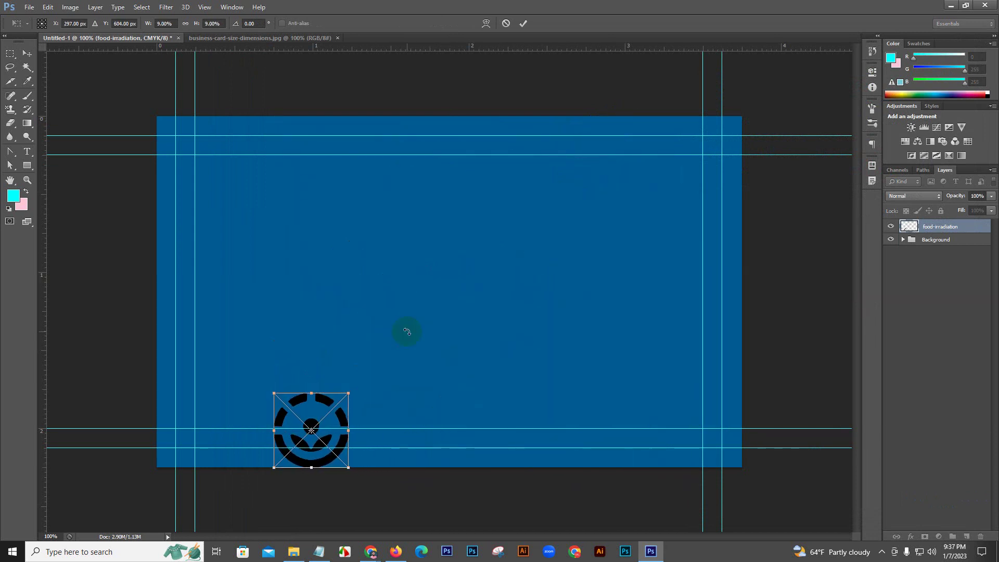
pyautogui.click(527, 24)
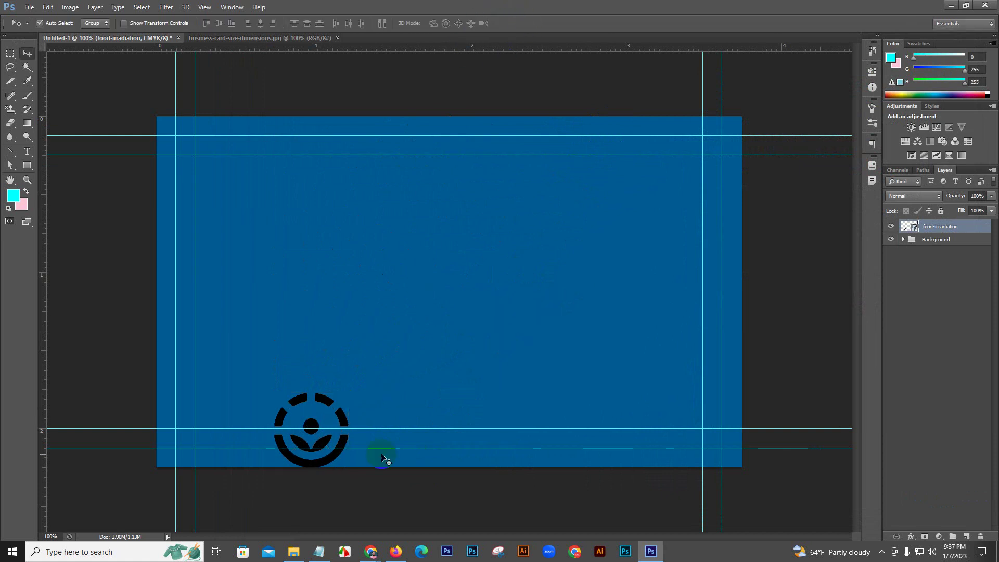
pyautogui.moveTo(319, 427)
pyautogui.mouseDown()
pyautogui.moveTo(380, 290)
pyautogui.moveTo(439, 274)
pyautogui.mouseUp()
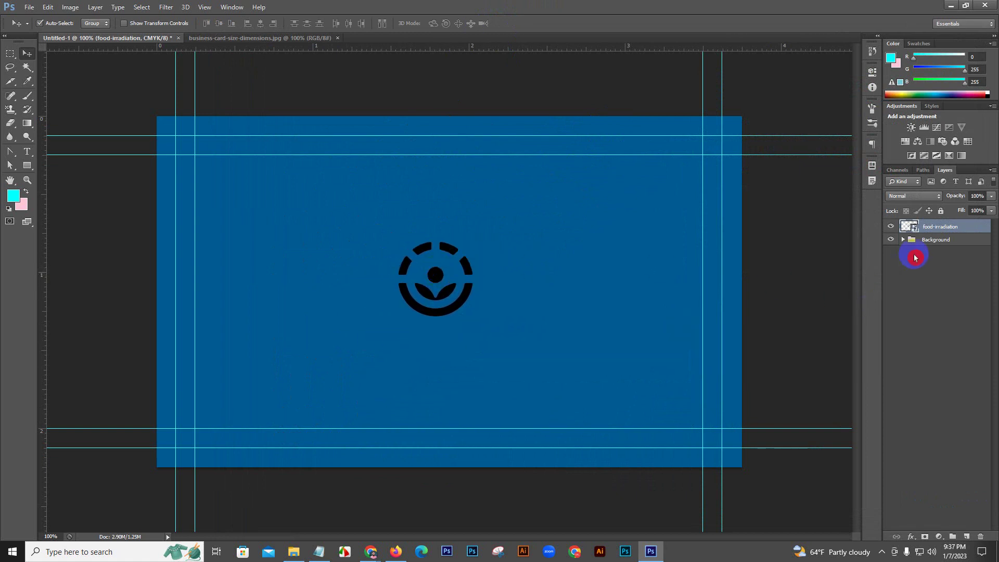
# Add a #ffffff Color Overlay layer style to the food-irradiation icon layer.
pyautogui.rightClick(971, 228)
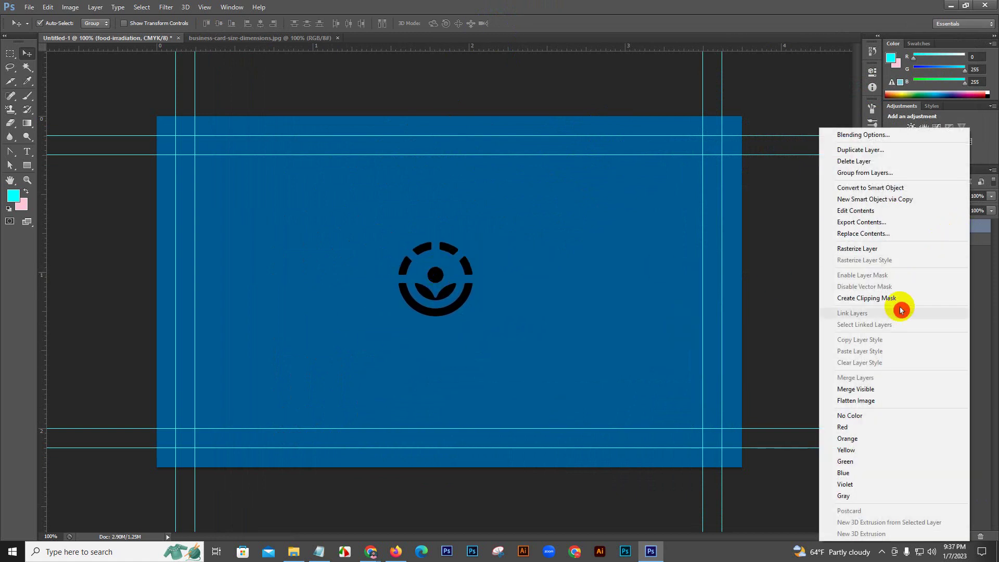
pyautogui.click(869, 137)
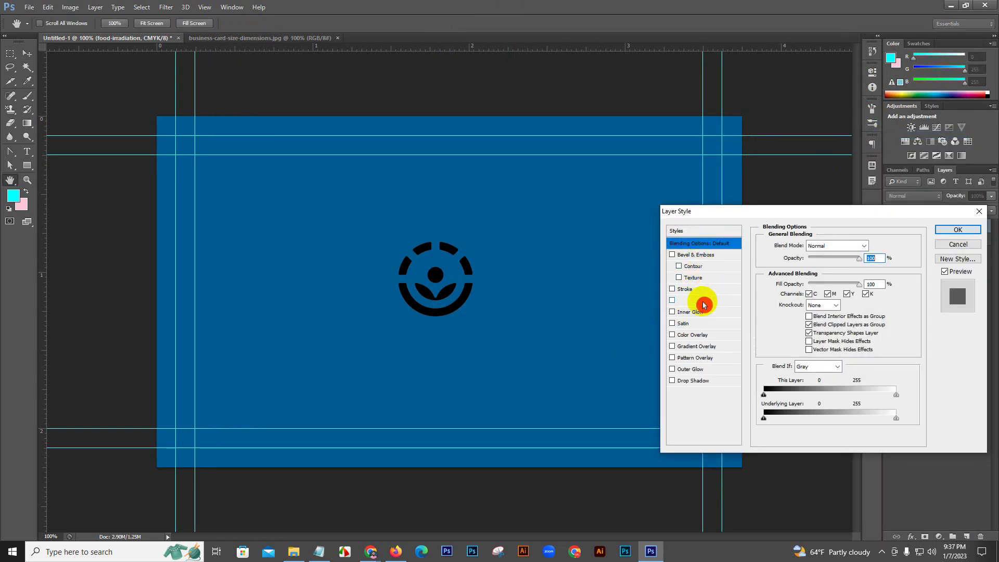
pyautogui.click(697, 336)
pyautogui.click(868, 250)
pyautogui.moveTo(658, 260); pyautogui.dragTo(629, 250)
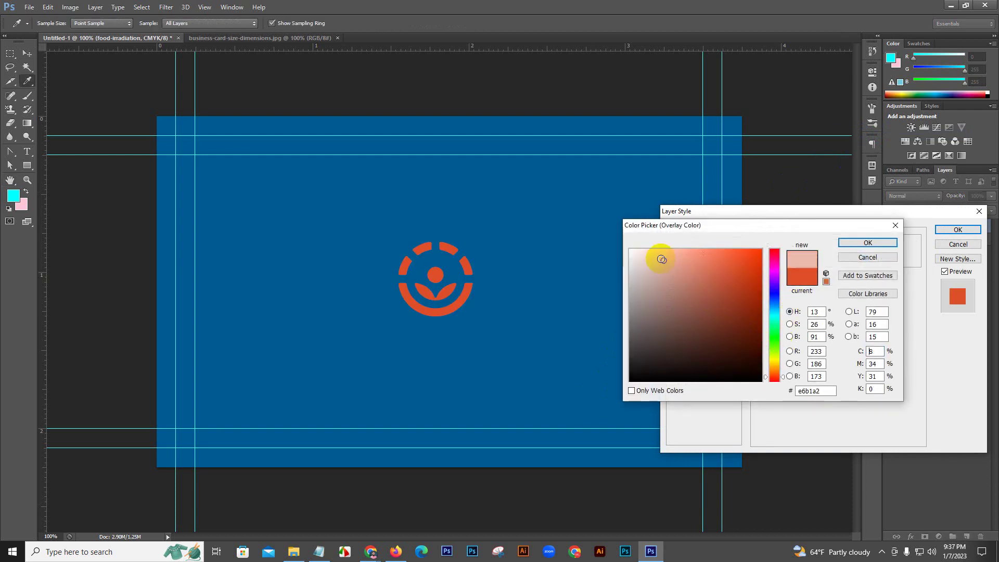
pyautogui.click(861, 243)
pyautogui.click(959, 233)
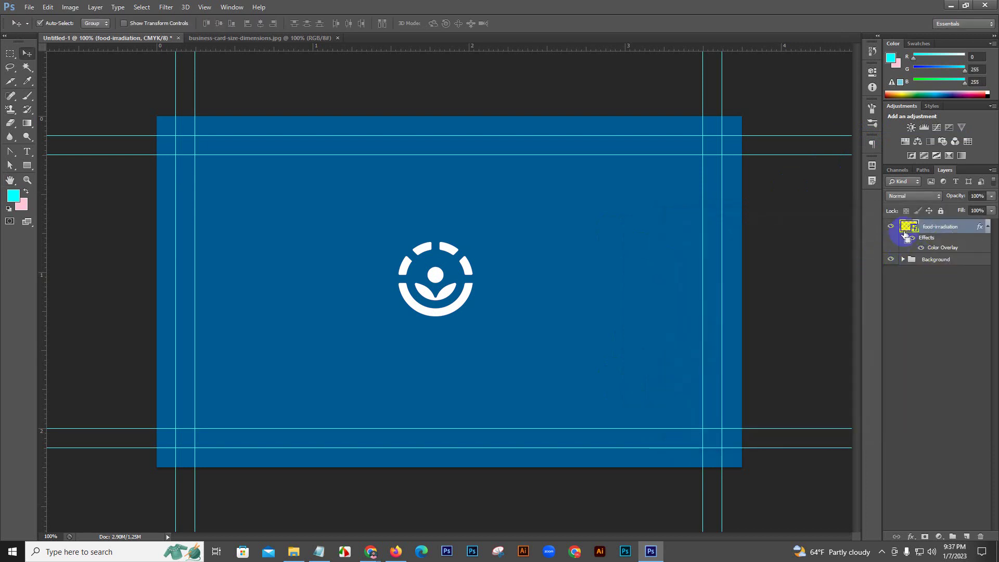
pyautogui.click(237, 91)
pyautogui.click(949, 229)
pyautogui.click(772, 245)
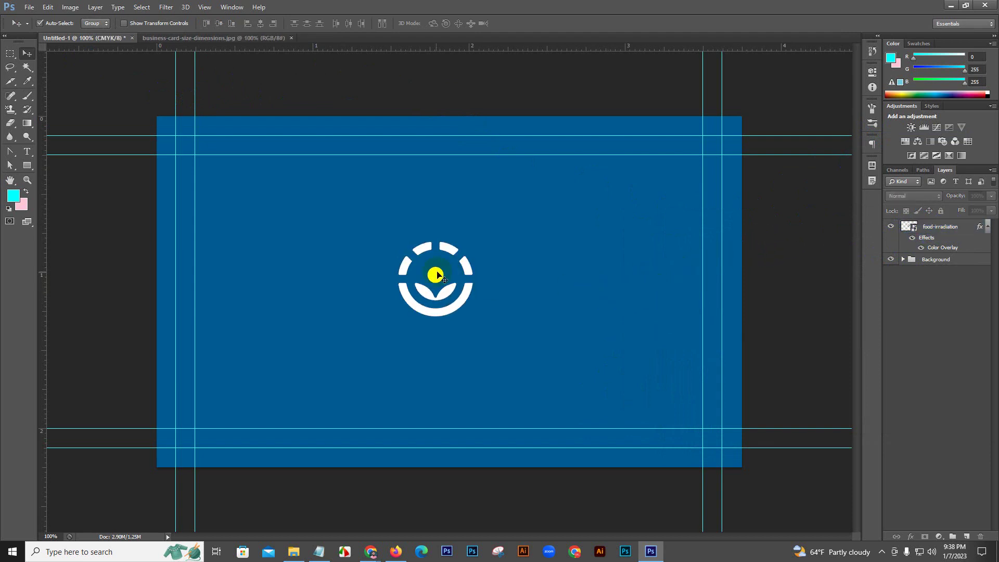
# Align the icon to the Background's vertical and horizontal centres, then nudge it slightly up.
pyautogui.moveTo(438, 275); pyautogui.dragTo(516, 255)
pyautogui.moveTo(586, 275); pyautogui.dragTo(439, 293)
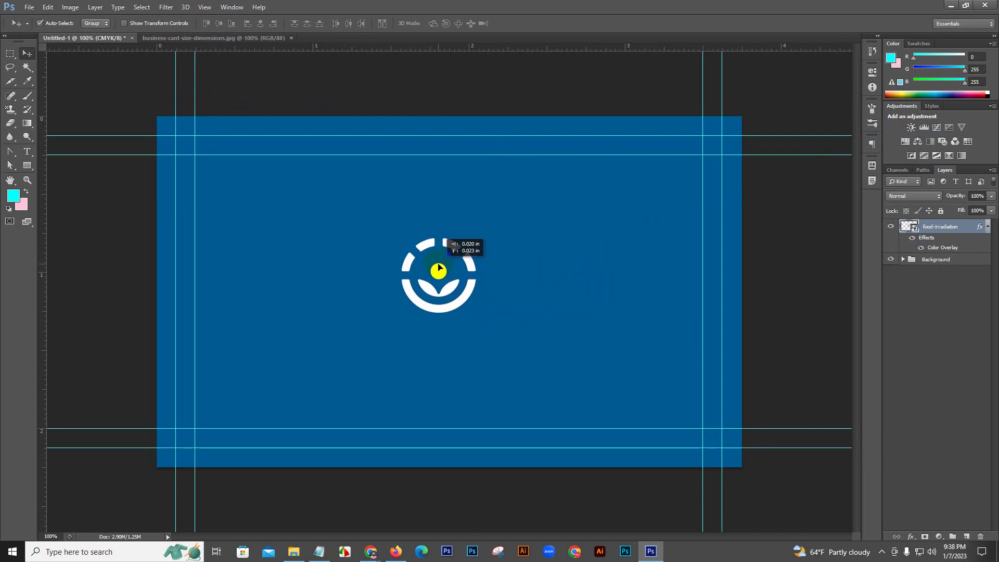
pyautogui.moveTo(438, 293); pyautogui.dragTo(440, 298)
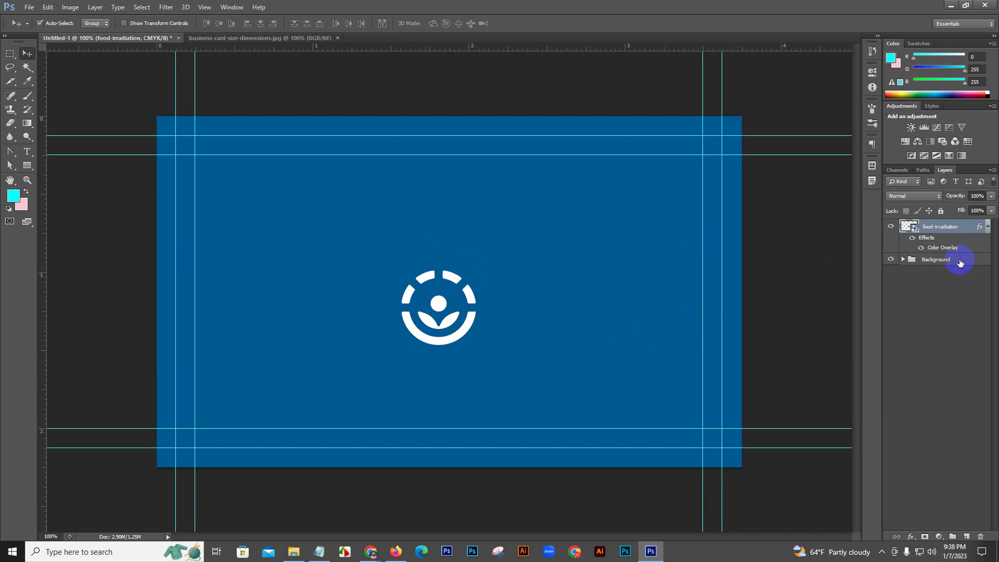
pyautogui.click(959, 261)
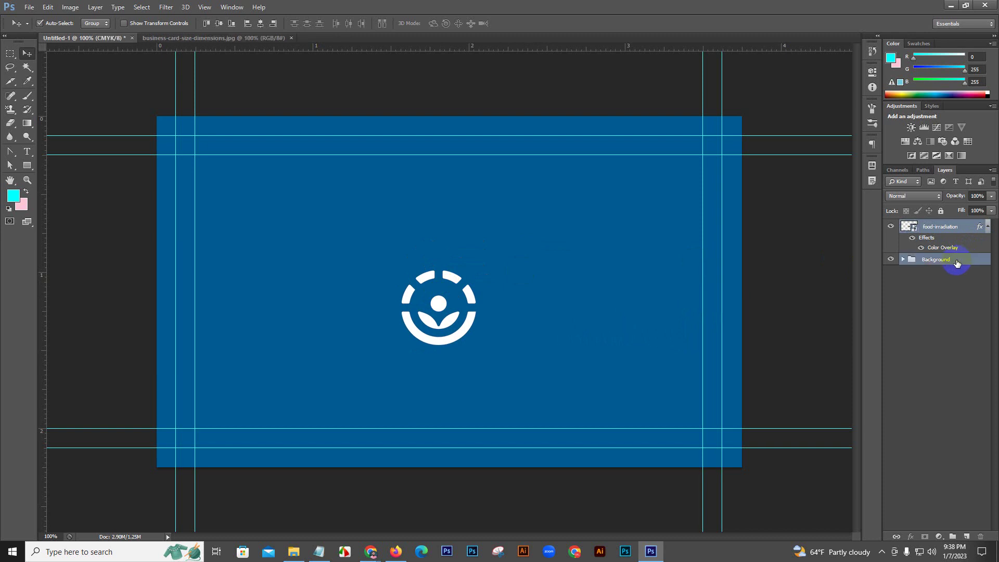
pyautogui.click(219, 24)
pyautogui.click(261, 24)
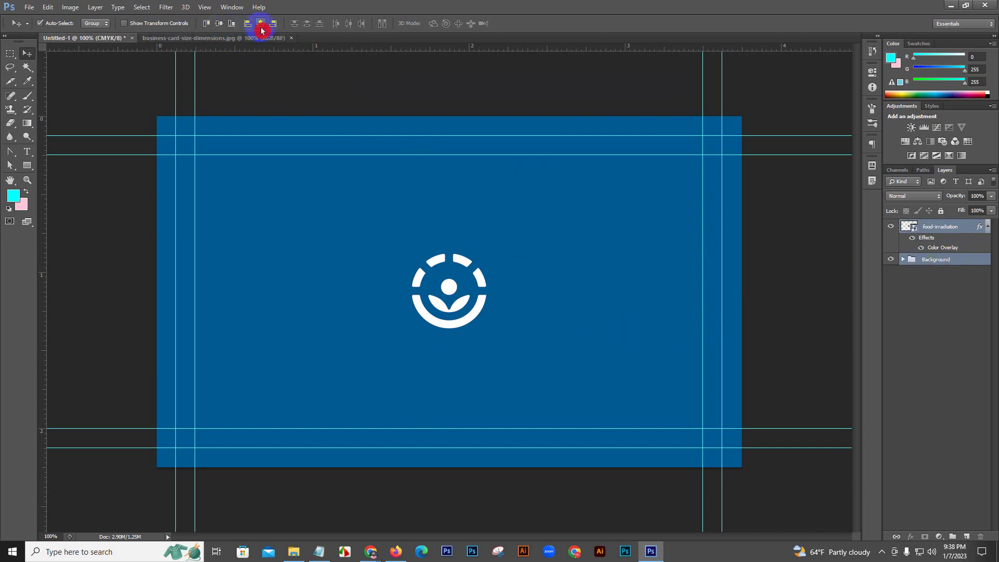
pyautogui.click(425, 99)
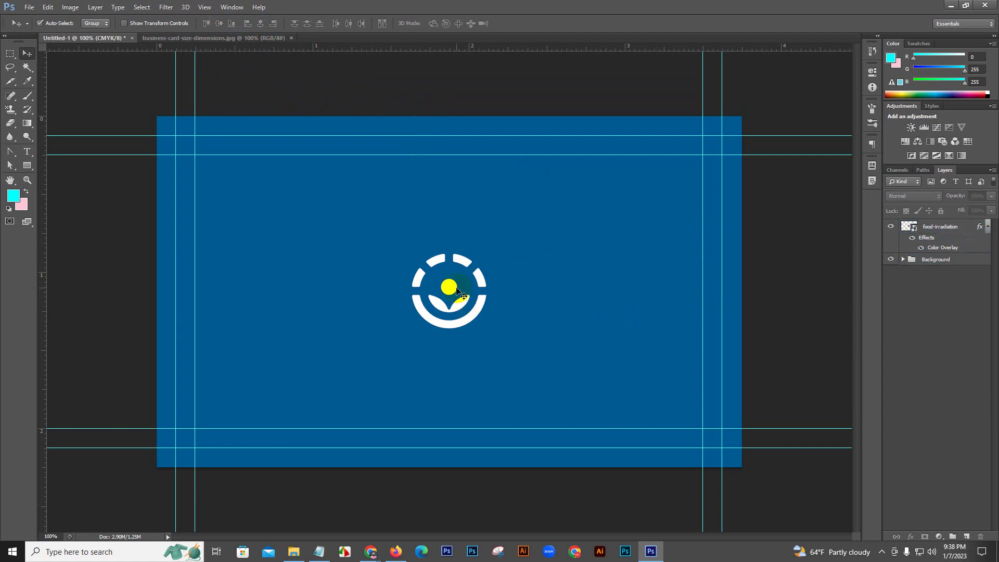
pyautogui.moveTo(456, 289); pyautogui.dragTo(448, 270)
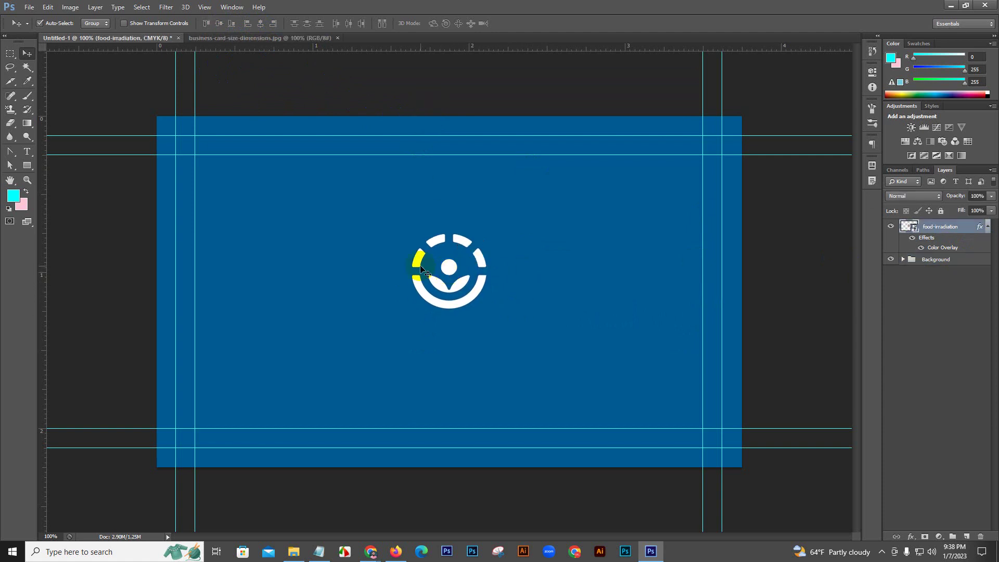
# Add a 'Logo Name' text layer below the icon.
pyautogui.click(27, 152)
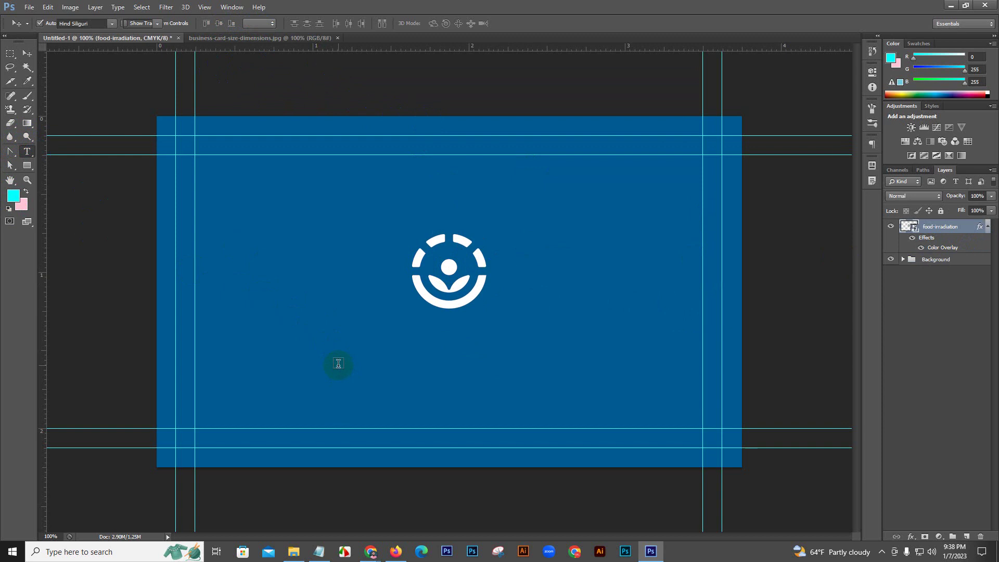
pyautogui.click(337, 366)
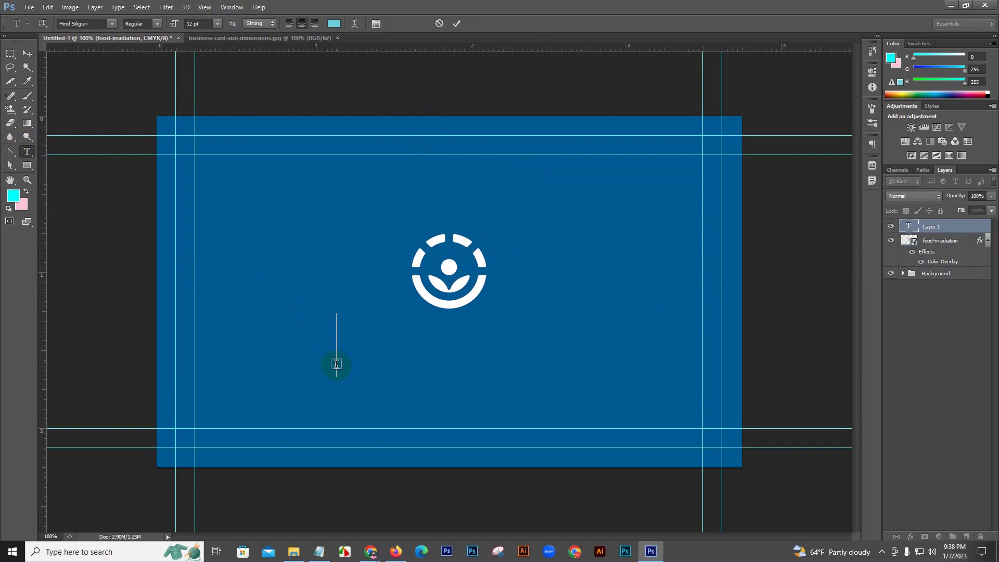
pyautogui.write('Logo Name')
pyautogui.click(451, 24)
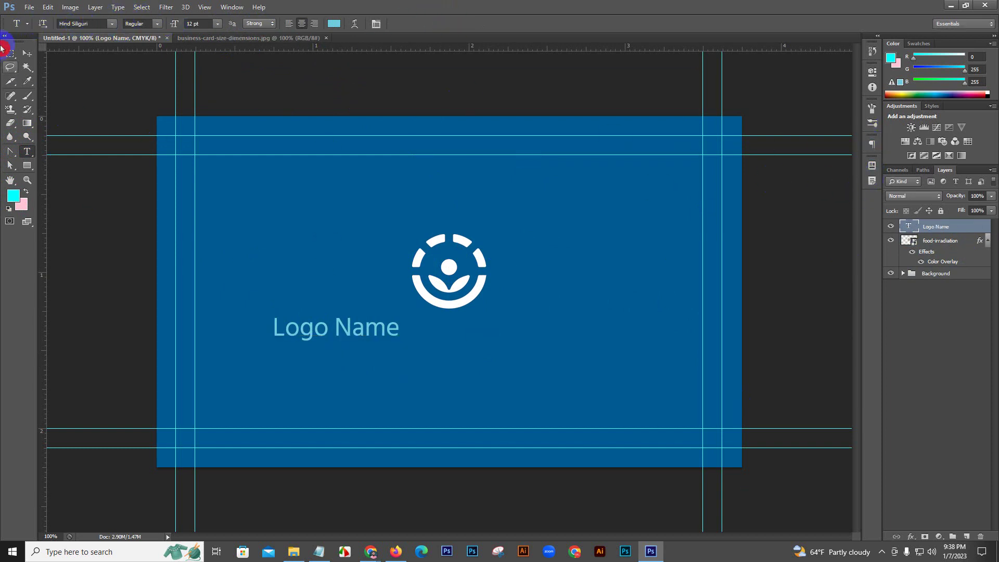
# Set the Logo Name leading to 0 pt in the Character panel.
pyautogui.click(231, 7)
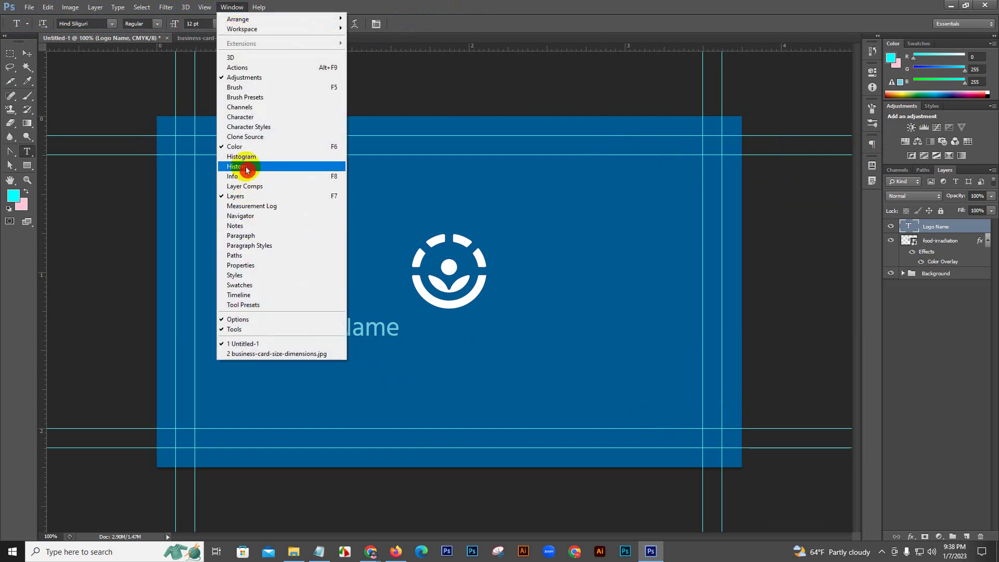
pyautogui.click(241, 117)
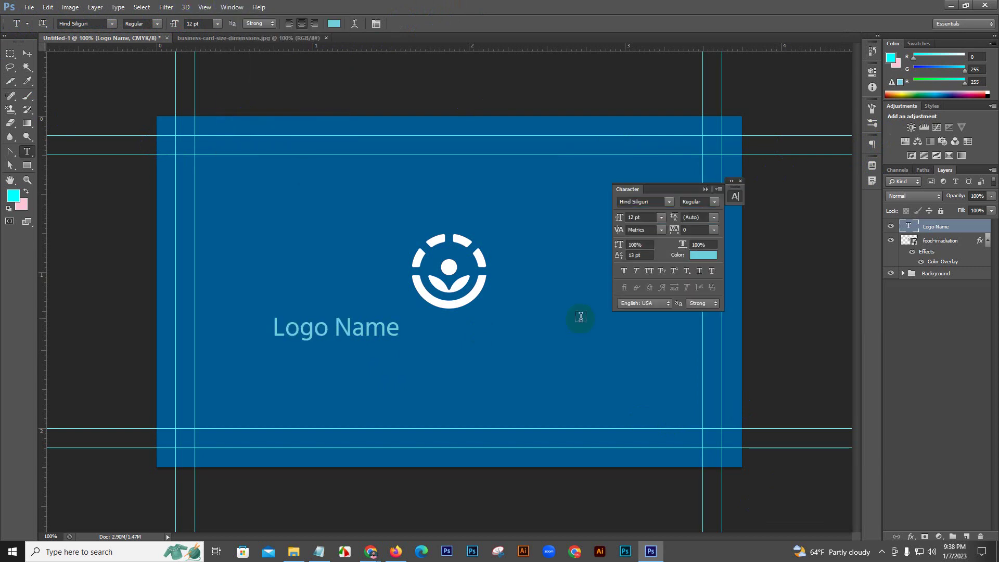
pyautogui.click(649, 255)
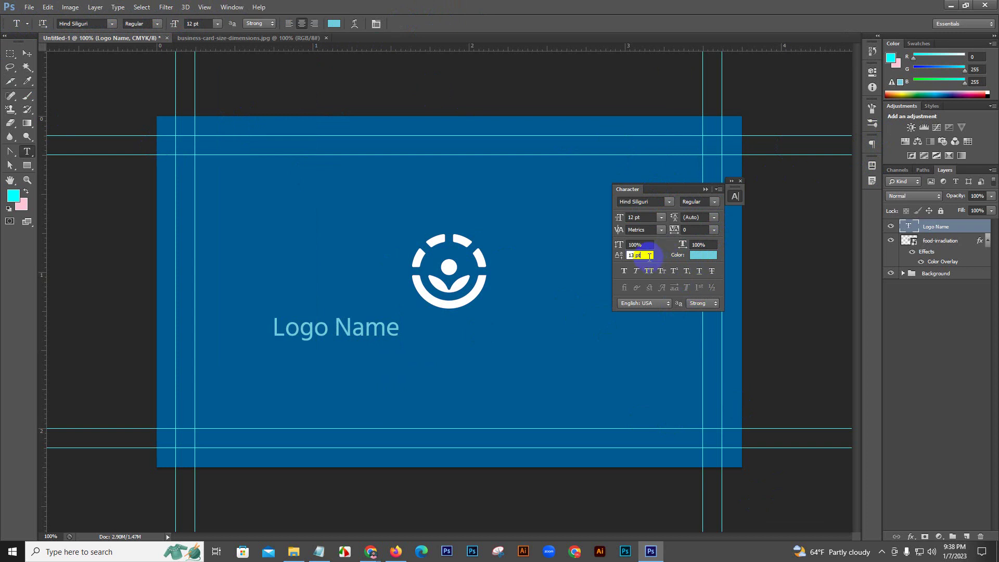
pyautogui.write('0')
pyautogui.click(651, 203)
pyautogui.write('Beb')
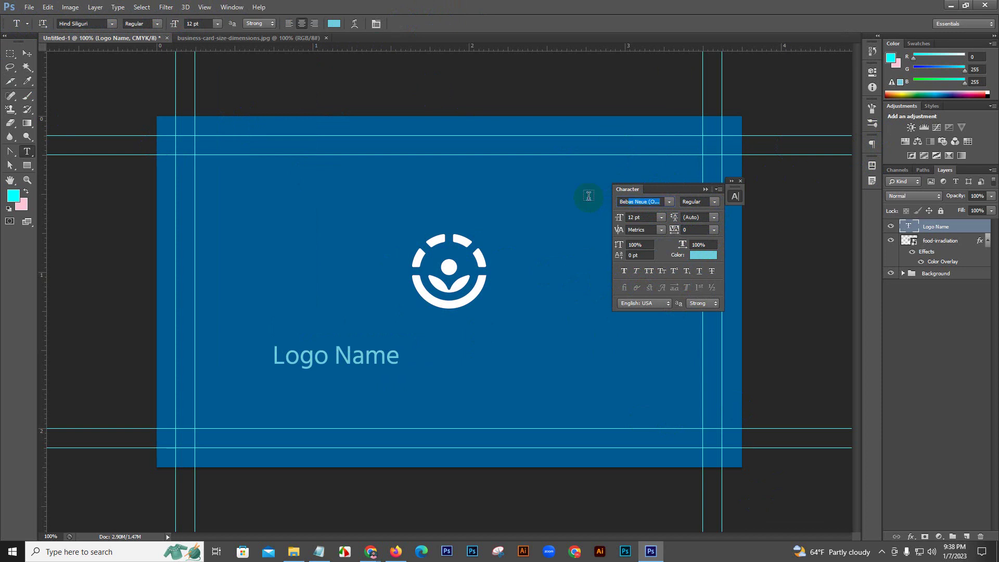
# Set Logo Name to the Sansation font, coloured white sampled from the icon.
pyautogui.press('Return')
pyautogui.click(661, 217)
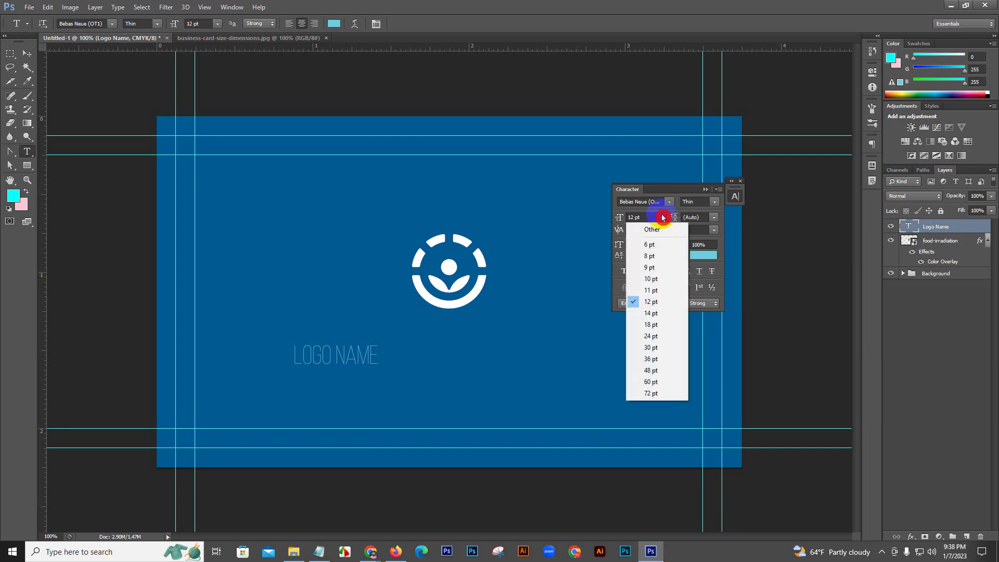
pyautogui.click(661, 339)
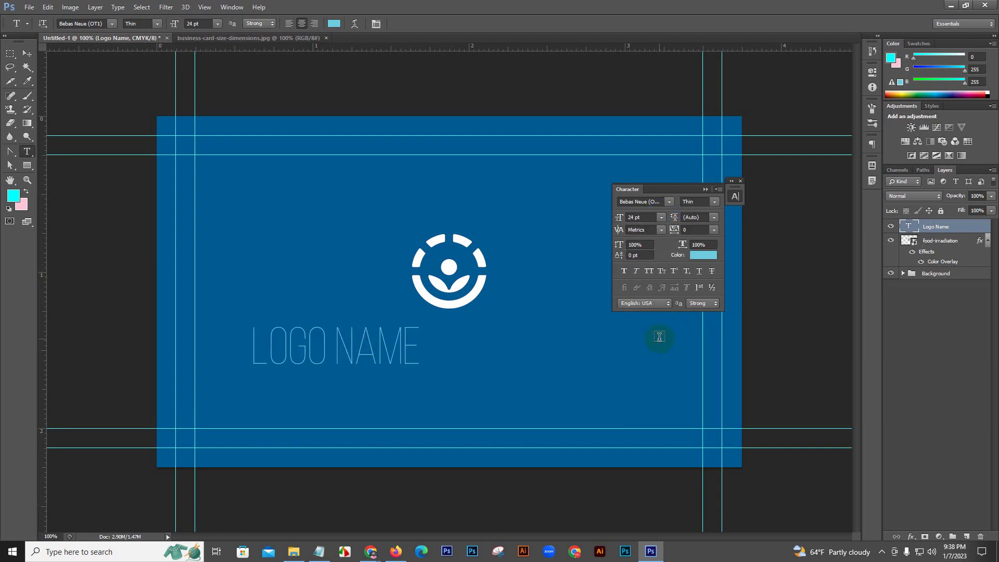
pyautogui.moveTo(634, 219); pyautogui.dragTo(651, 216)
pyautogui.click(648, 203)
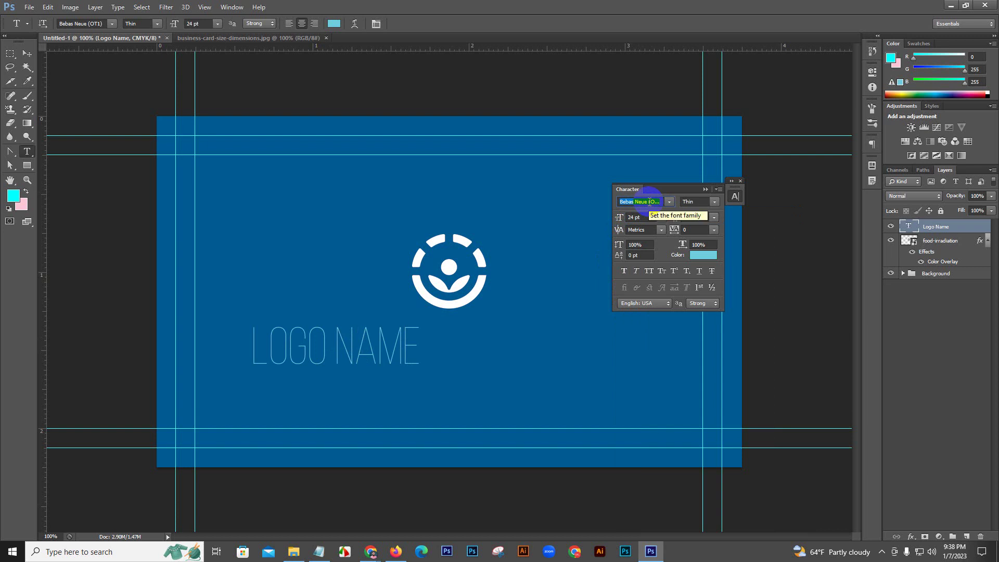
pyautogui.write('Sansation')
pyautogui.press('Return')
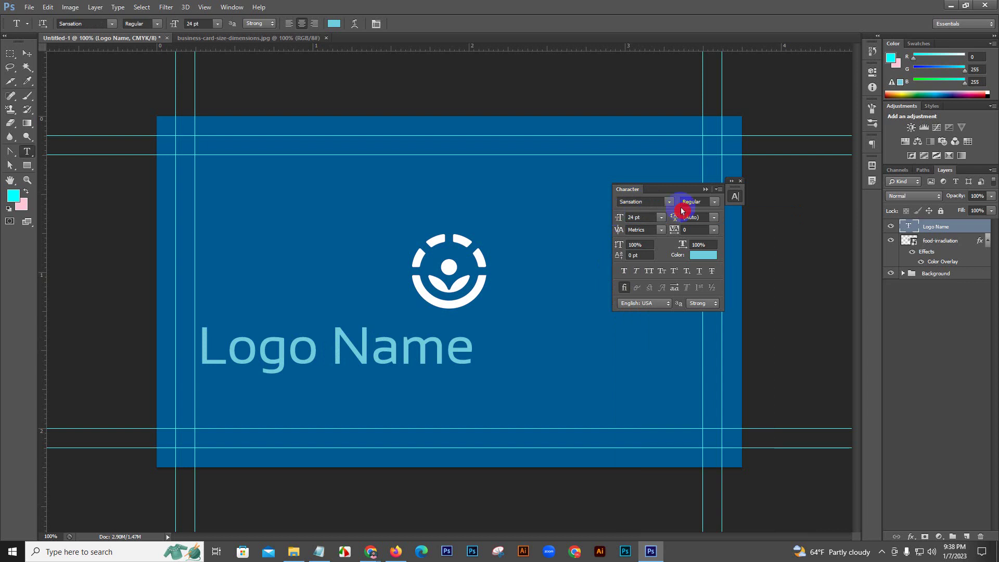
pyautogui.click(703, 255)
pyautogui.click(468, 280)
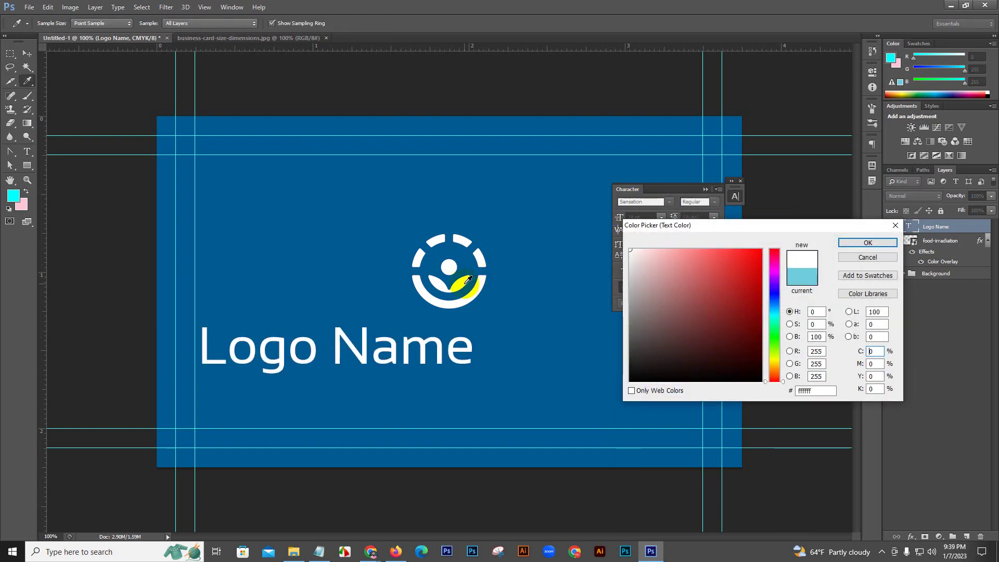
pyautogui.click(873, 243)
# Make Logo Name bold at 16 pt and drag it beneath the logo icon.
pyautogui.click(27, 53)
pyautogui.click(641, 217)
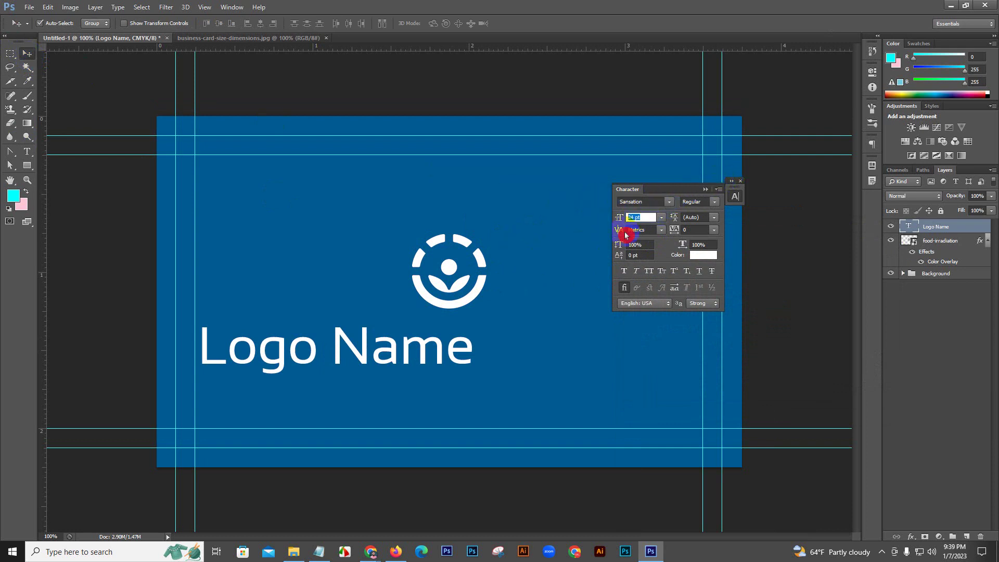
pyautogui.moveTo(713, 211); pyautogui.dragTo(703, 229)
pyautogui.click(650, 225)
pyautogui.click(644, 218)
pyautogui.write('16')
pyautogui.press('Return')
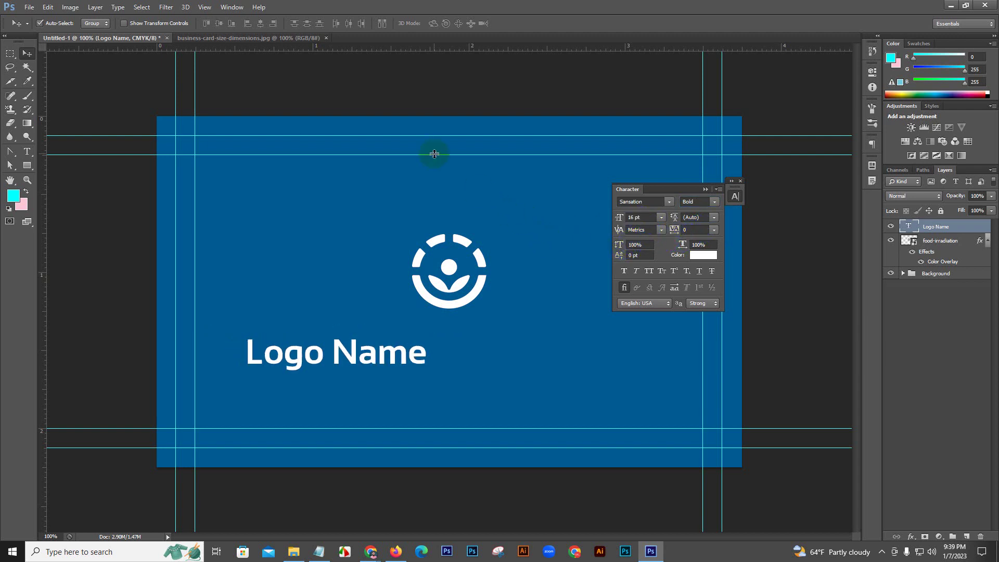
pyautogui.moveTo(353, 363); pyautogui.dragTo(467, 346)
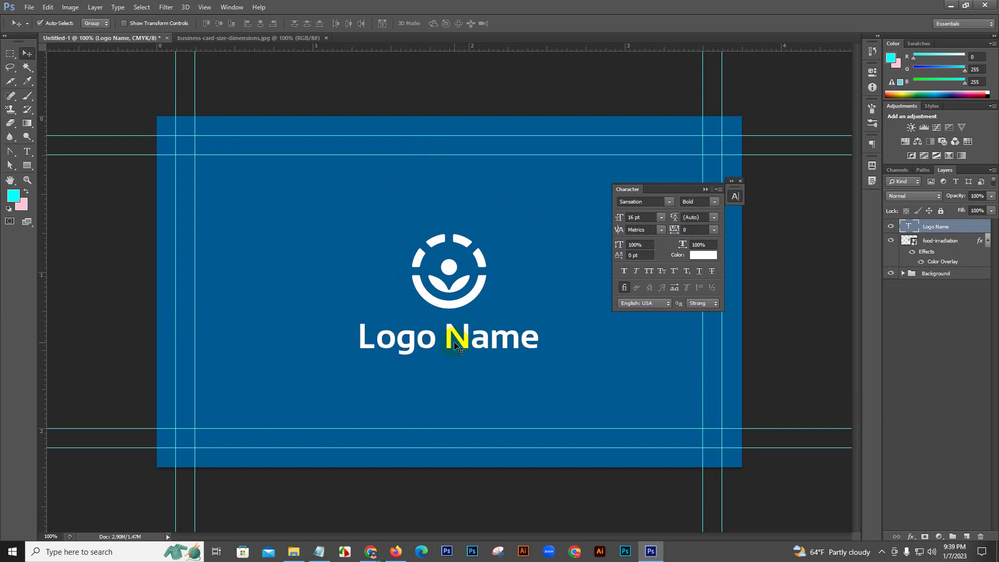
pyautogui.keyDown('ctrl'); pyautogui.click(937, 273); pyautogui.keyUp('ctrl')
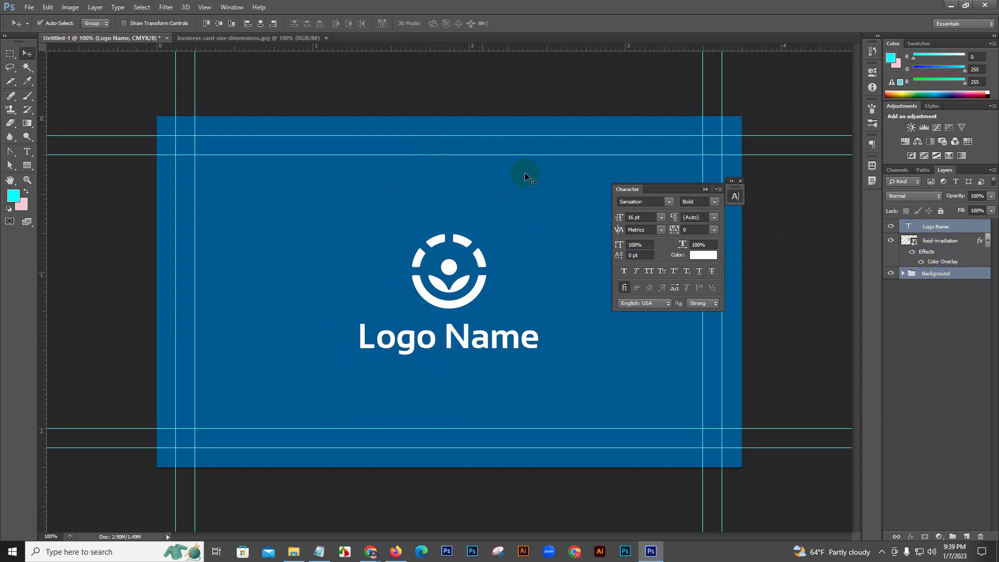
# Centre Logo Name horizontally on the card and nudge it slightly lower.
pyautogui.click(260, 25)
pyautogui.click(411, 85)
pyautogui.keyDown('alt'); pyautogui.scroll(1, 445, 345); pyautogui.keyUp('alt')
pyautogui.keyDown('alt'); pyautogui.scroll(2, 441, 345); pyautogui.keyUp('alt')
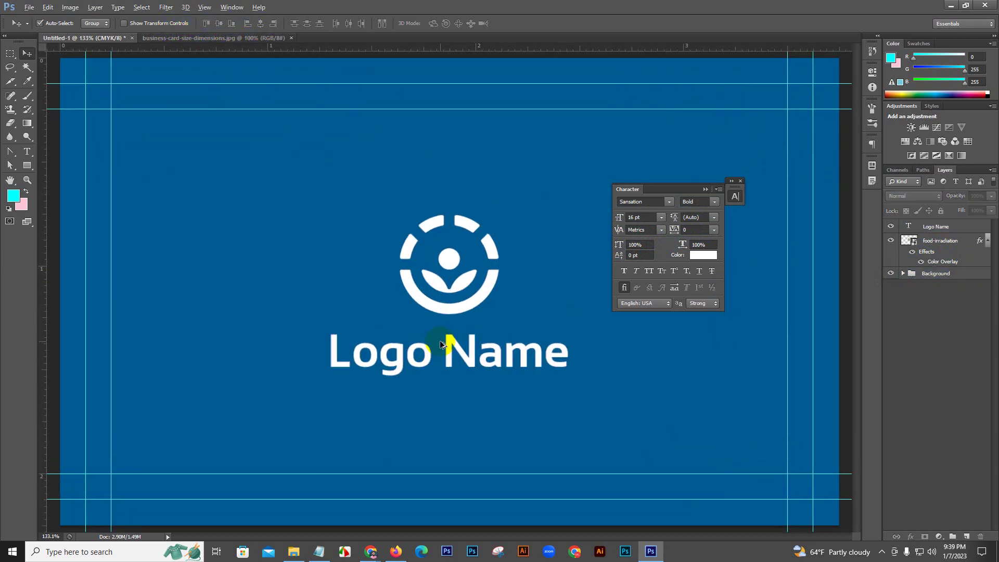
pyautogui.keyDown('alt'); pyautogui.scroll(4, 442, 345); pyautogui.keyUp('alt')
pyautogui.keyDown('alt'); pyautogui.scroll(4, 452, 354); pyautogui.keyUp('alt')
pyautogui.moveTo(459, 358); pyautogui.dragTo(464, 350)
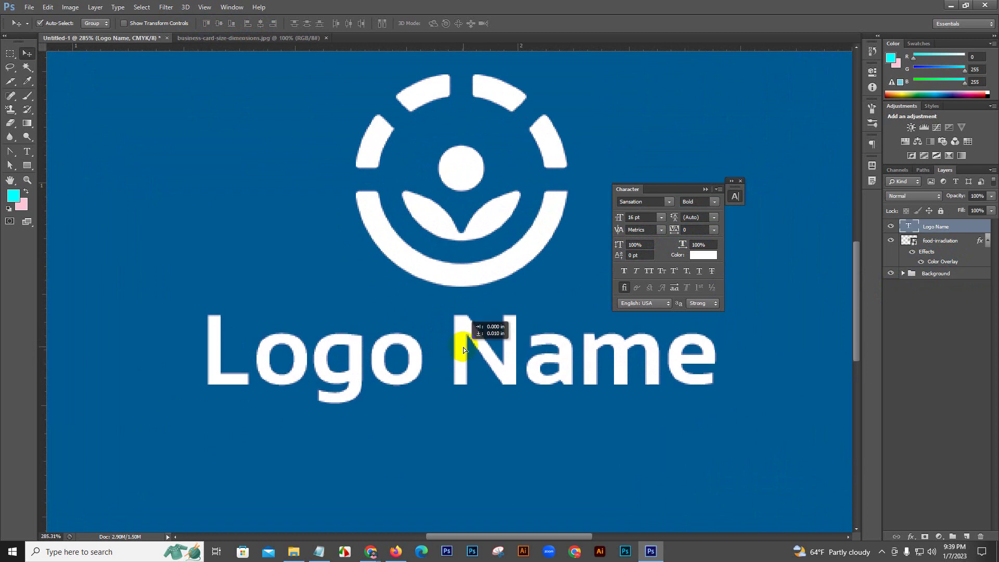
# Group the food-irradiation icon and Logo Name layers together.
pyautogui.click(465, 284)
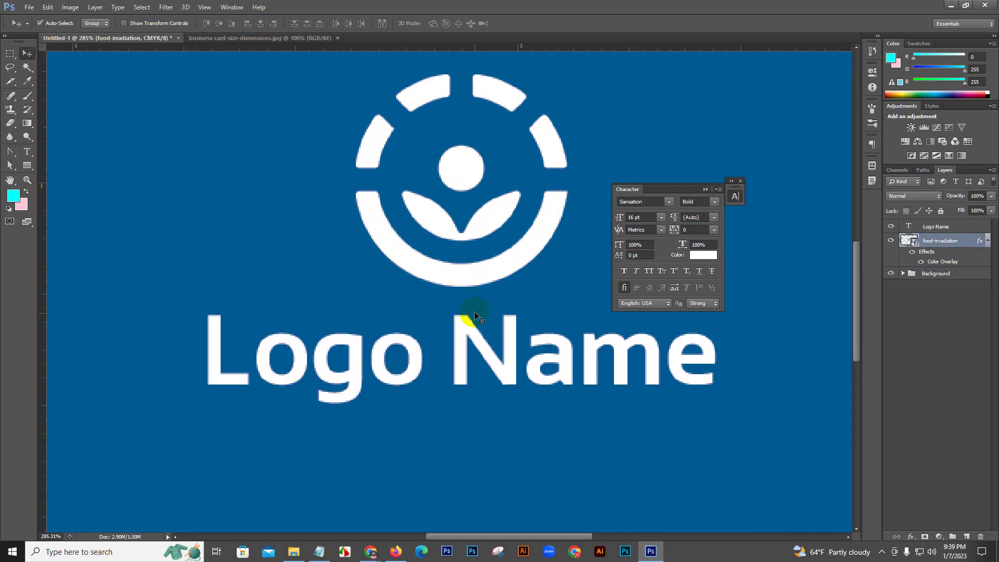
pyautogui.keyDown('shift'); pyautogui.click(465, 348); pyautogui.keyUp('shift')
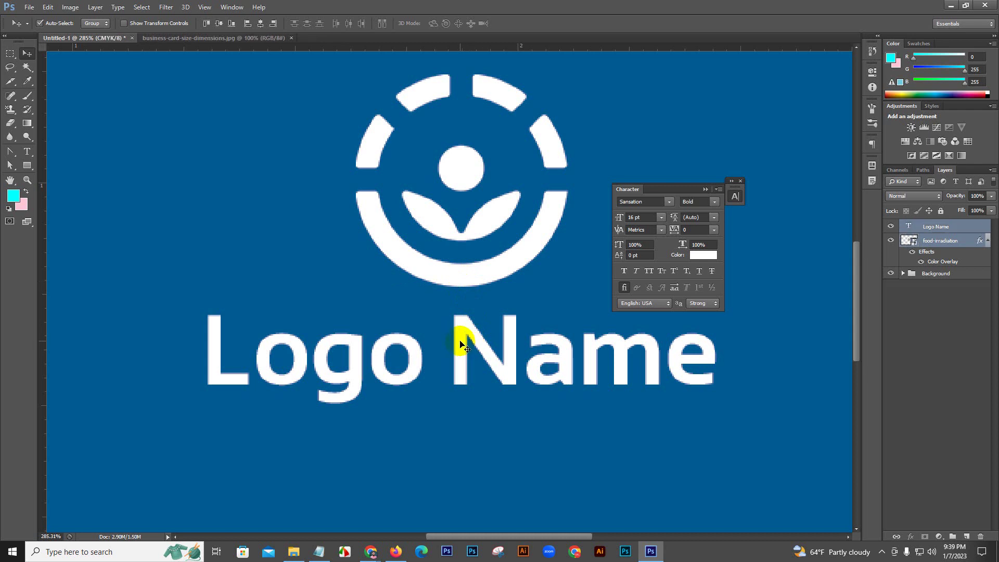
pyautogui.hotkey('ctrl', 'g')
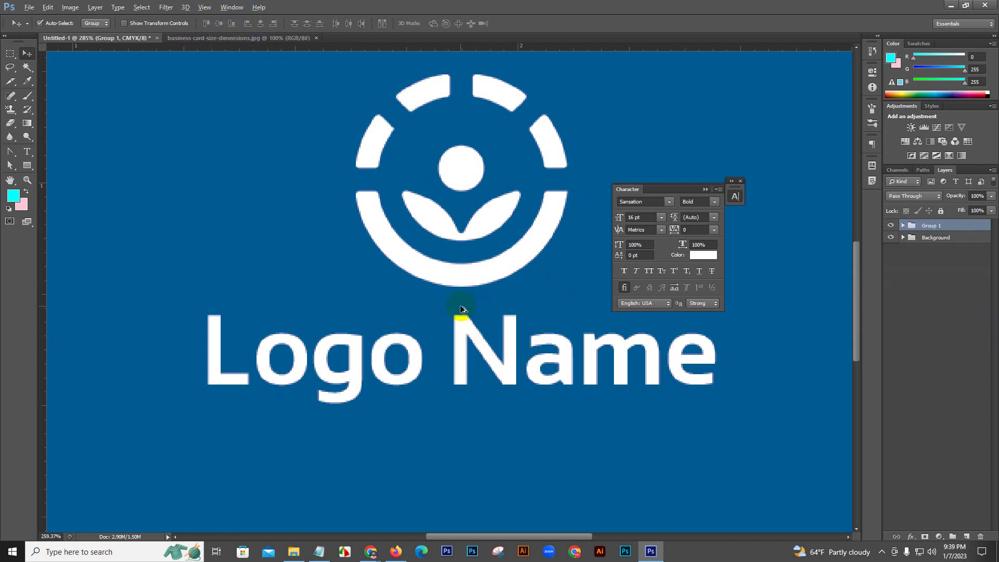
pyautogui.scroll(-1, 461, 309)
pyautogui.scroll(-1, 448, 305)
pyautogui.scroll(-1, 428, 294)
pyautogui.scroll(-1, 423, 287)
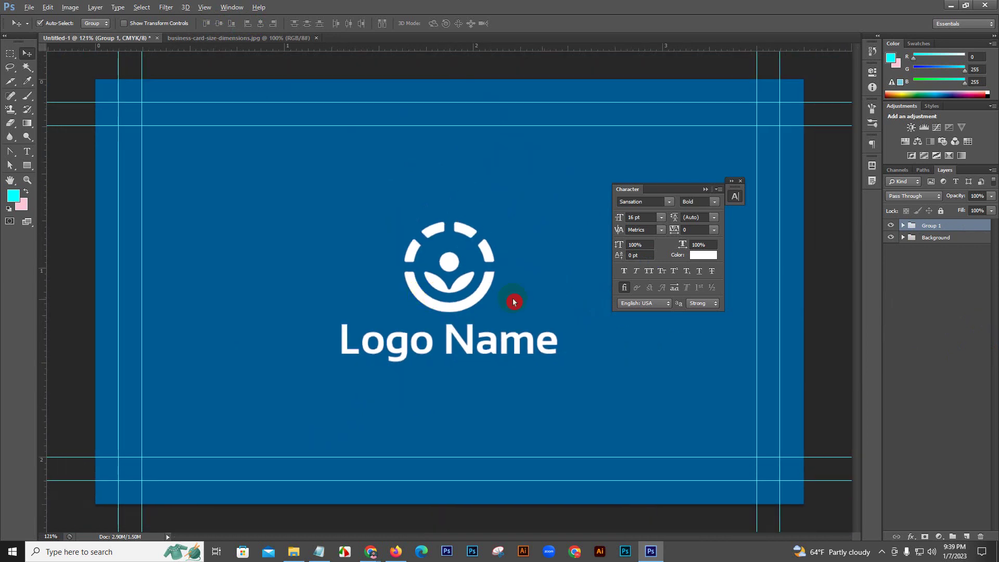
# Align the logo group to the card and name it Logo.
pyautogui.keyDown('shift'); pyautogui.click(936, 238); pyautogui.keyUp('shift')
pyautogui.click(229, 24)
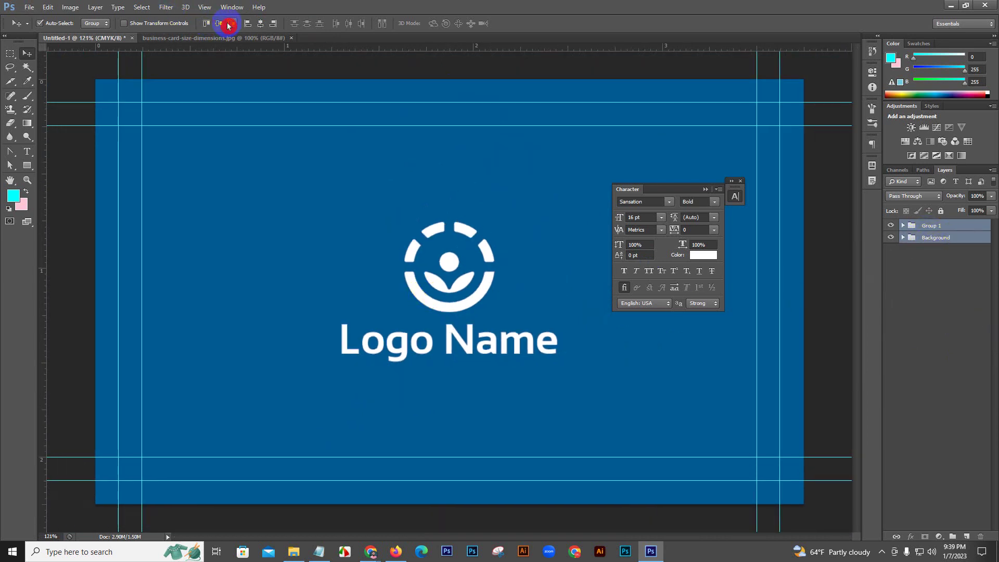
pyautogui.click(942, 230)
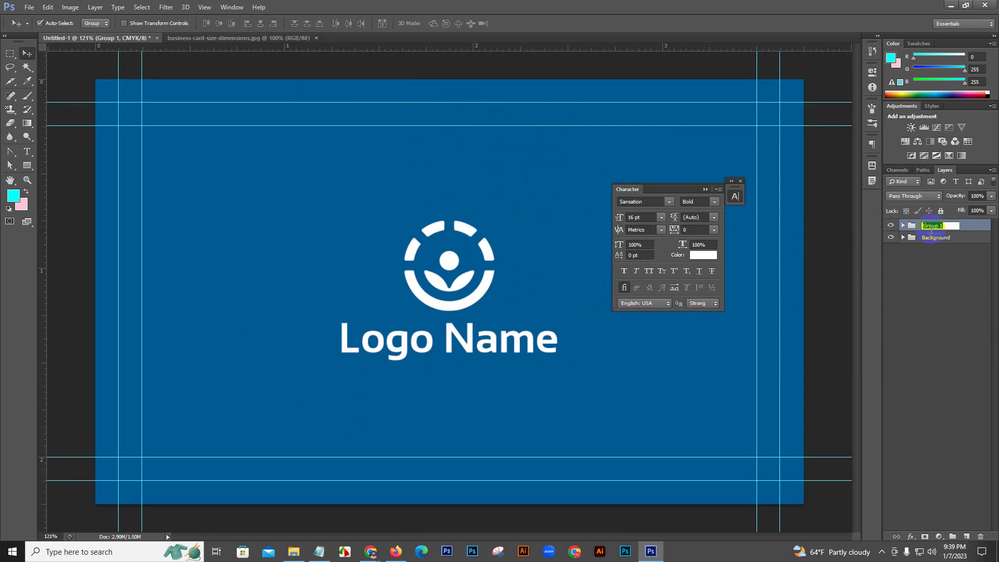
pyautogui.write('Logo')
pyautogui.press('Return')
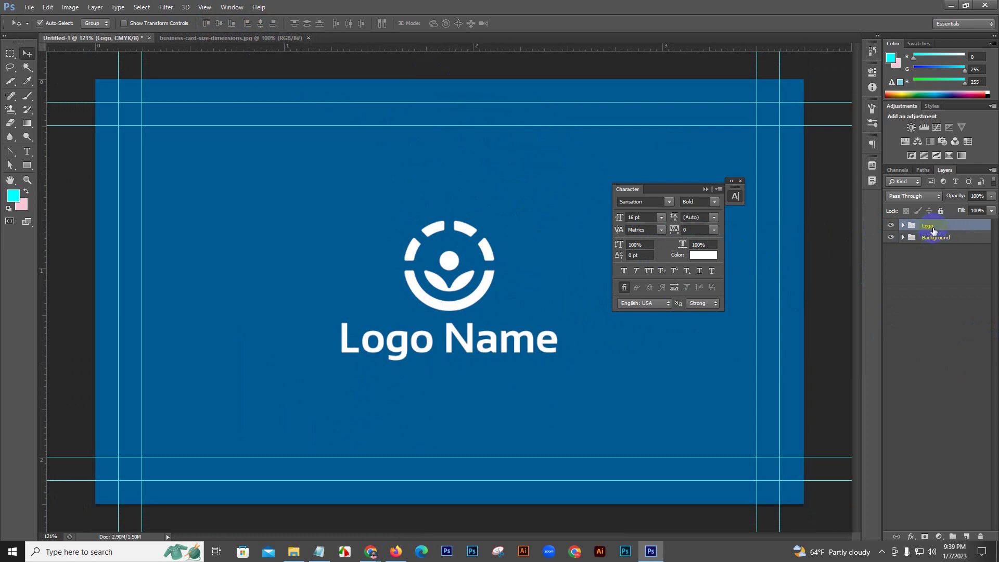
pyautogui.hotkey('ctrl', 'alt', '0')
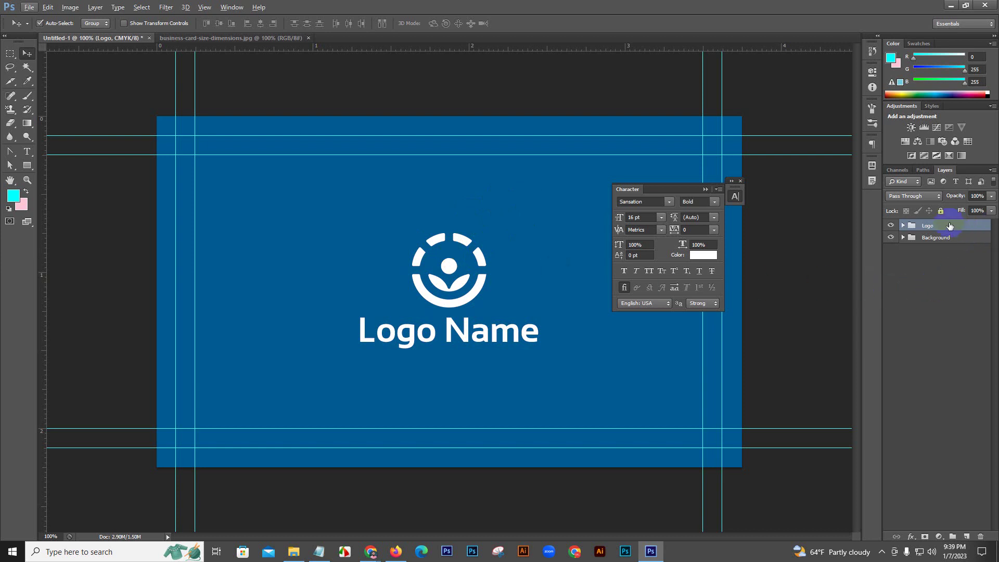
# Group Logo with Background into a new group named 'Front part'.
pyautogui.rightClick(914, 276)
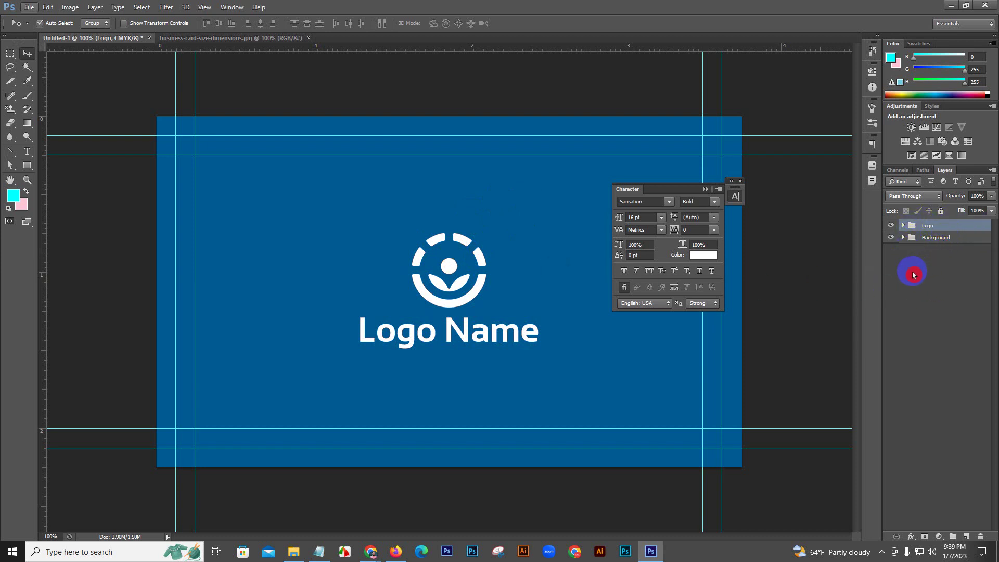
pyautogui.keyDown('shift'); pyautogui.click(939, 243); pyautogui.keyUp('shift')
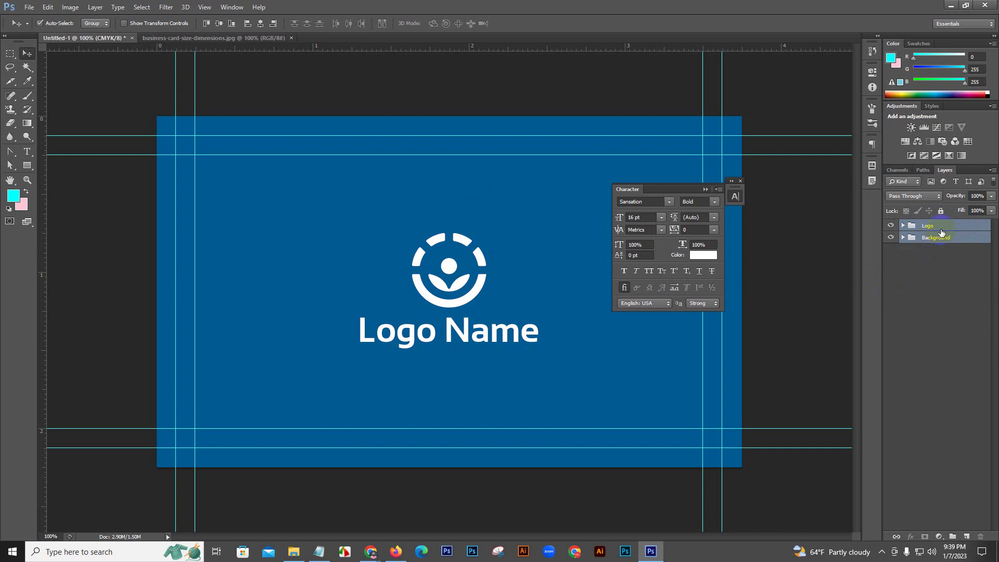
pyautogui.hotkey('ctrl', 'g')
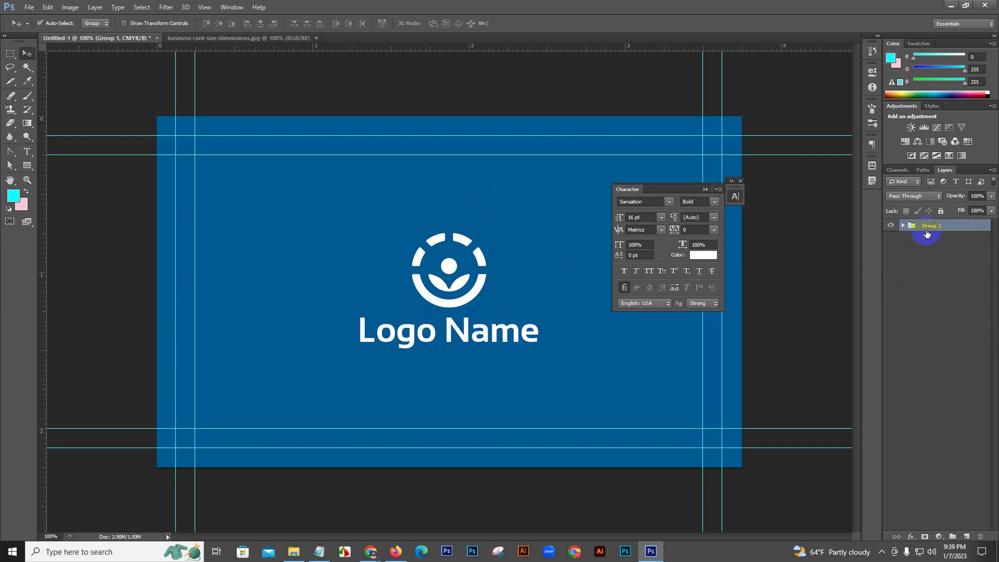
pyautogui.doubleClick(927, 234)
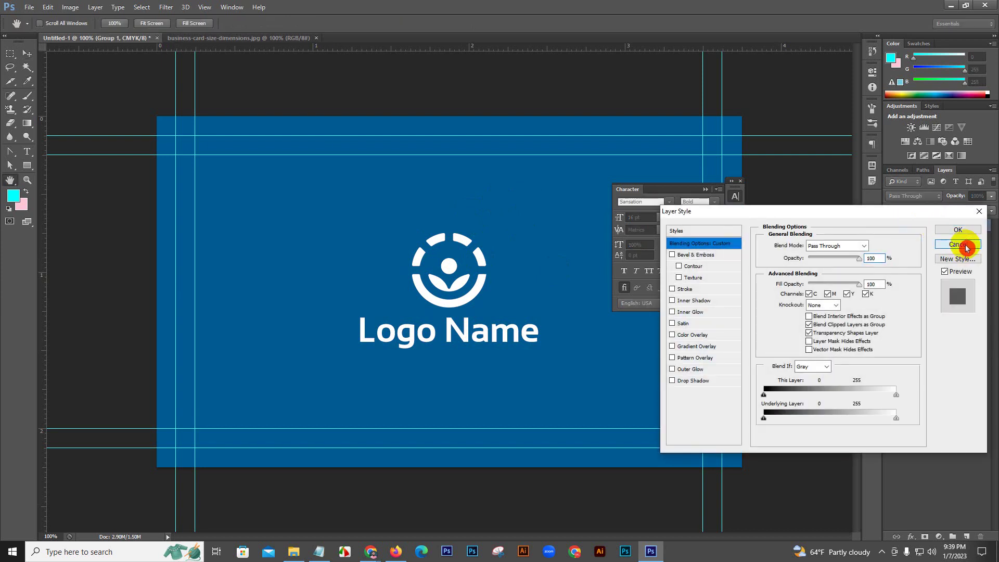
pyautogui.click(948, 240)
pyautogui.write('Front part')
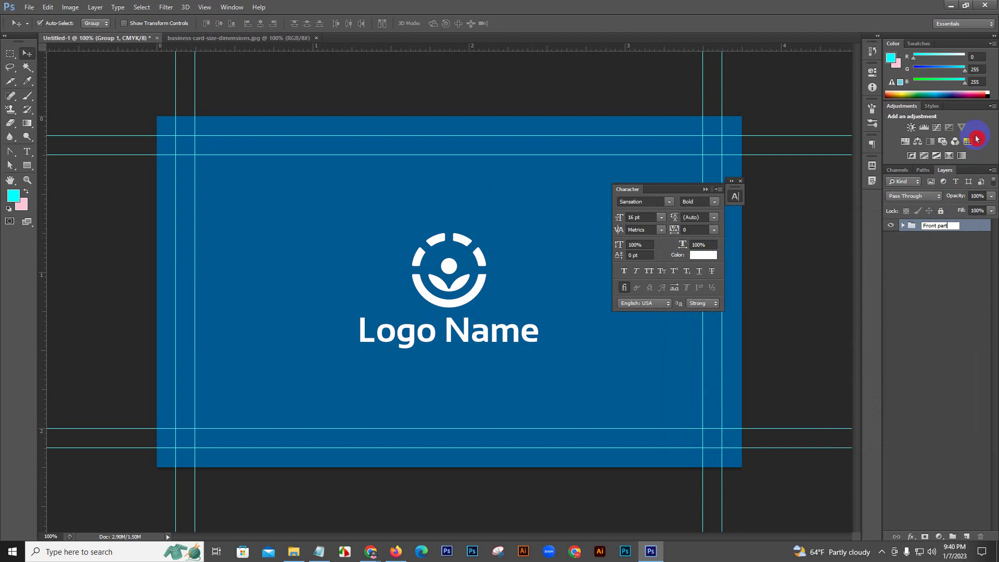
pyautogui.press('Return')
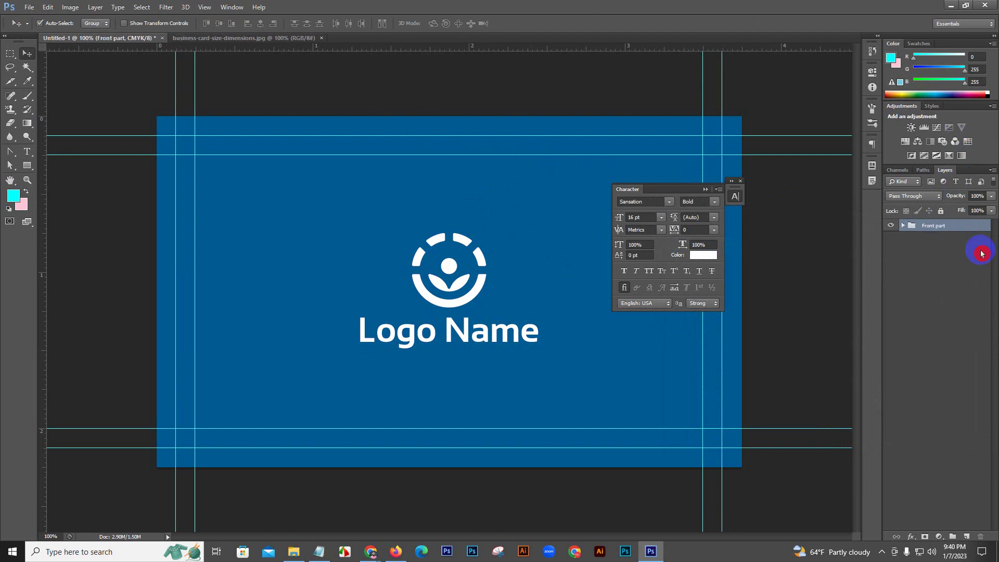
# Hide the Front part group and try a hand-drawn rectangle, then undo it.
pyautogui.click(891, 225)
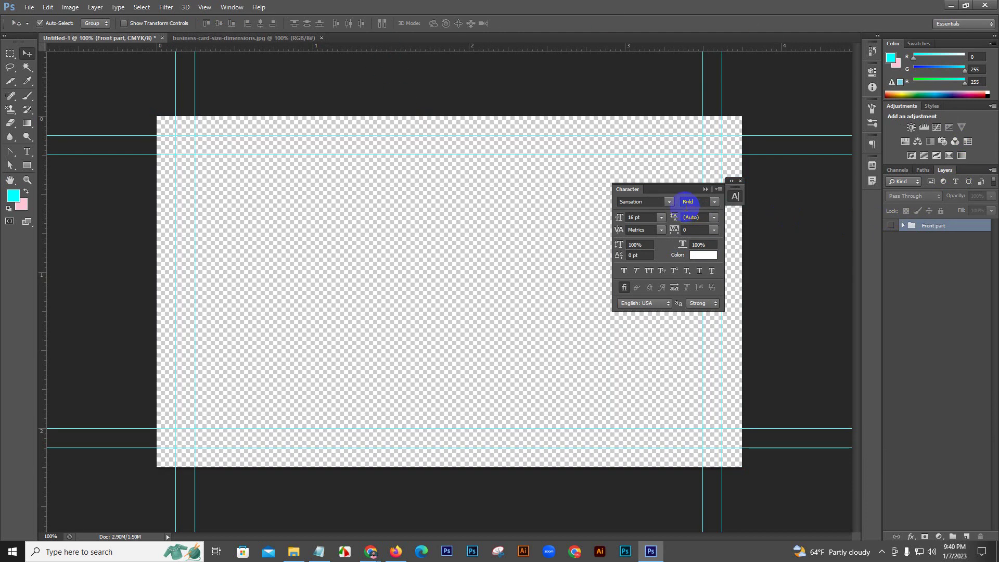
pyautogui.moveTo(682, 194); pyautogui.dragTo(815, 170)
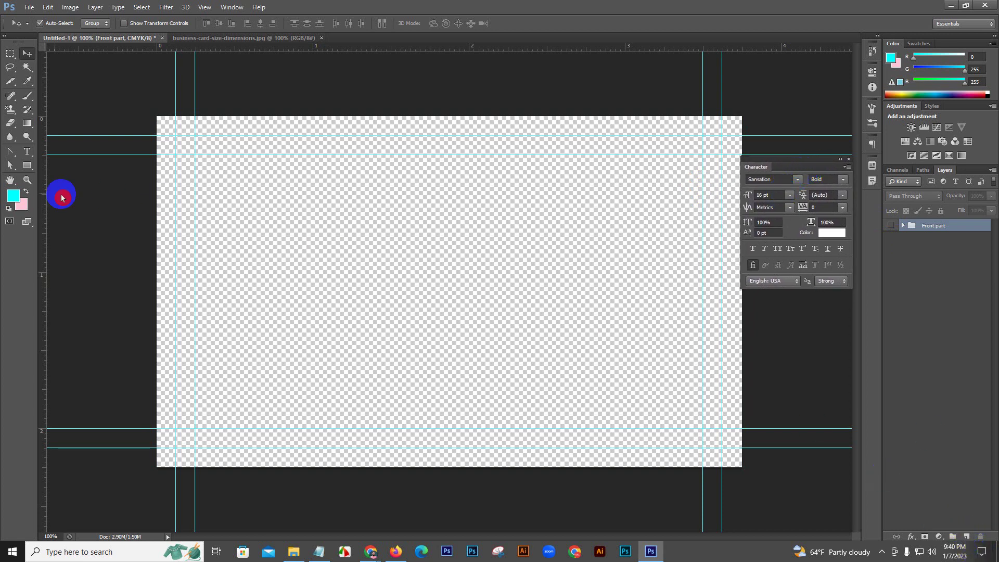
pyautogui.click(27, 165)
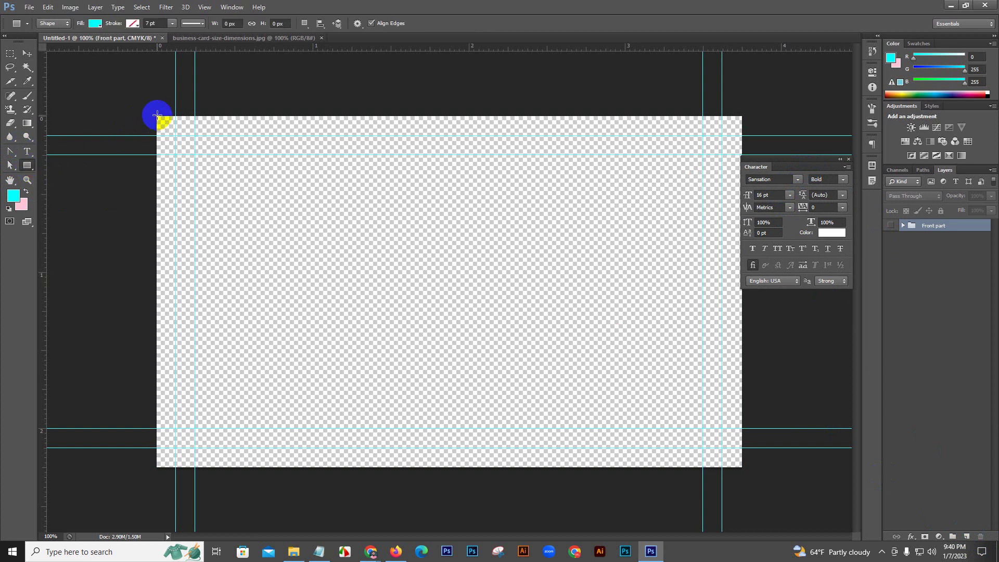
pyautogui.moveTo(156, 114); pyautogui.dragTo(742, 464)
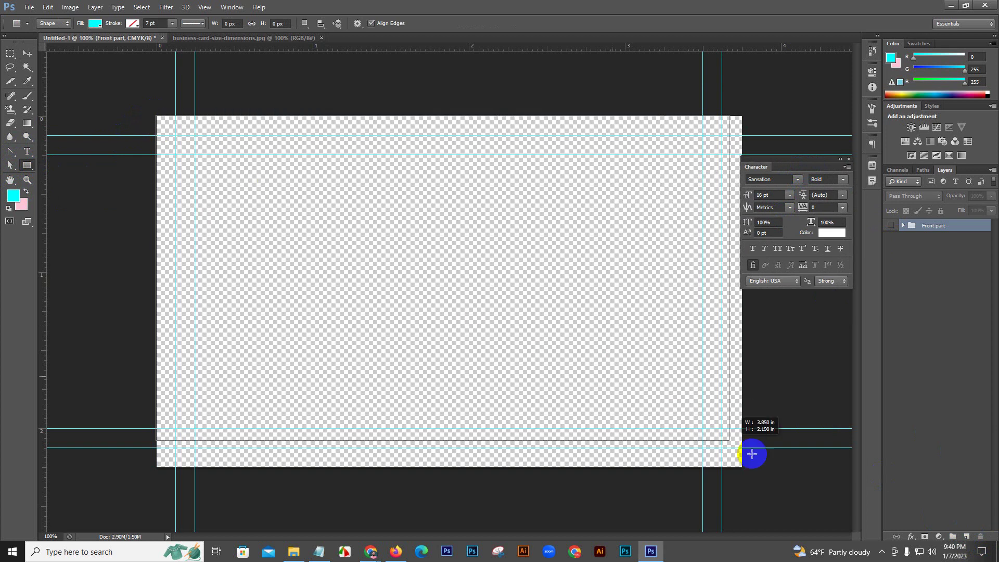
pyautogui.moveTo(743, 464); pyautogui.dragTo(743, 470)
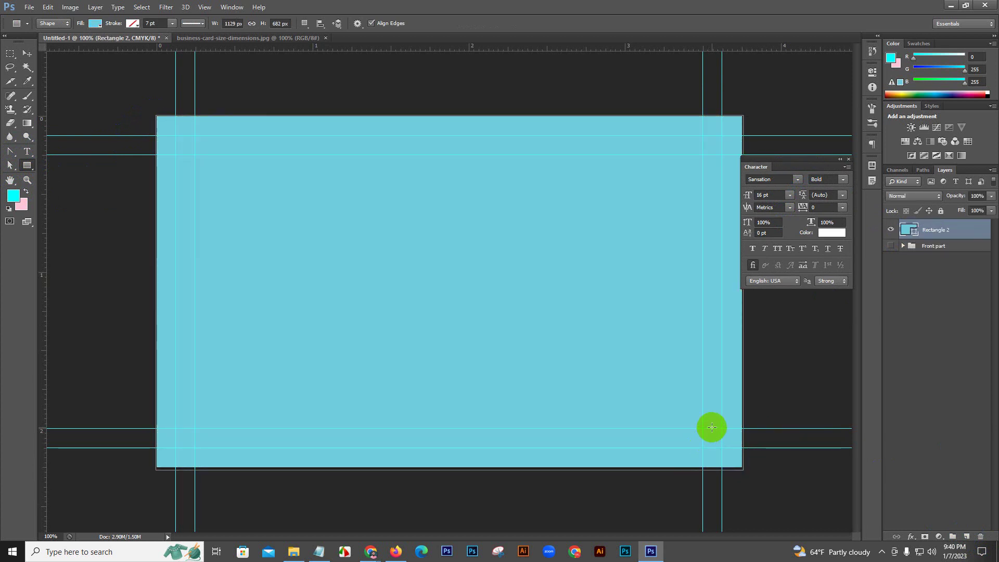
pyautogui.hotkey('ctrl', 'z')
# Create a 3.75 in × 2.25 in rectangle and move it to cover the whole card.
pyautogui.click(498, 272)
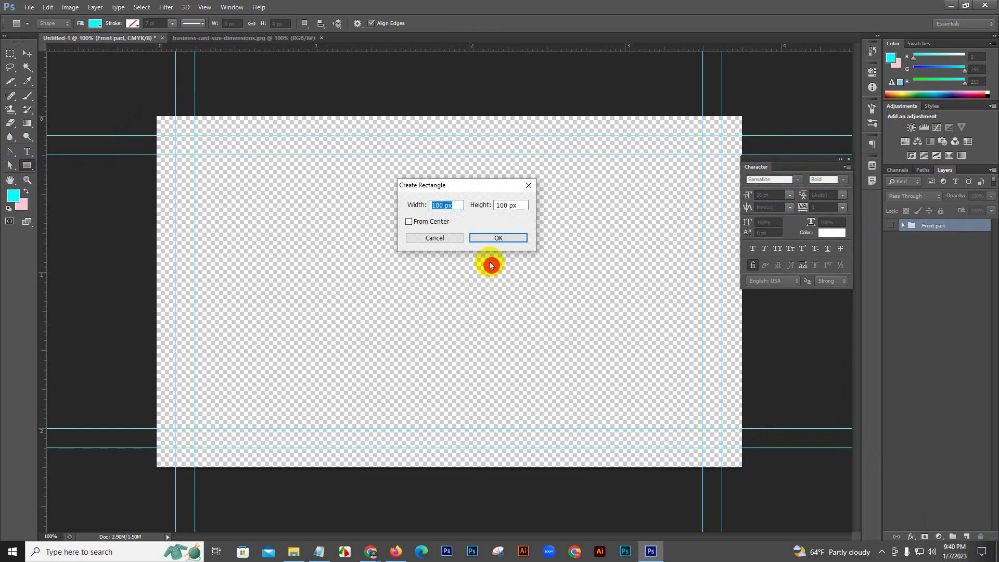
pyautogui.write('3.')
pyautogui.write('75 io')
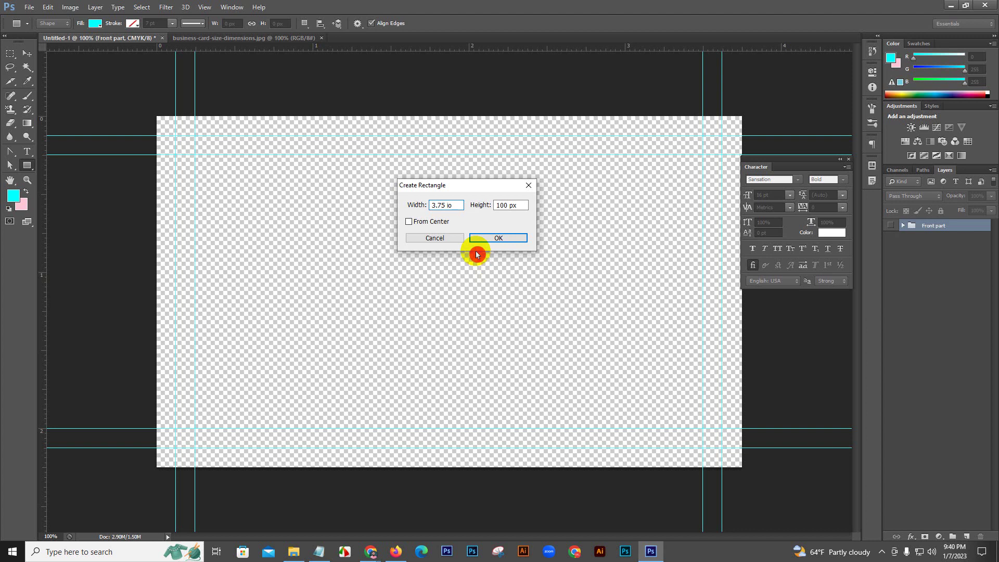
pyautogui.press('BackSpace')
pyautogui.write('n')
pyautogui.moveTo(532, 211); pyautogui.dragTo(500, 205)
pyautogui.write('2')
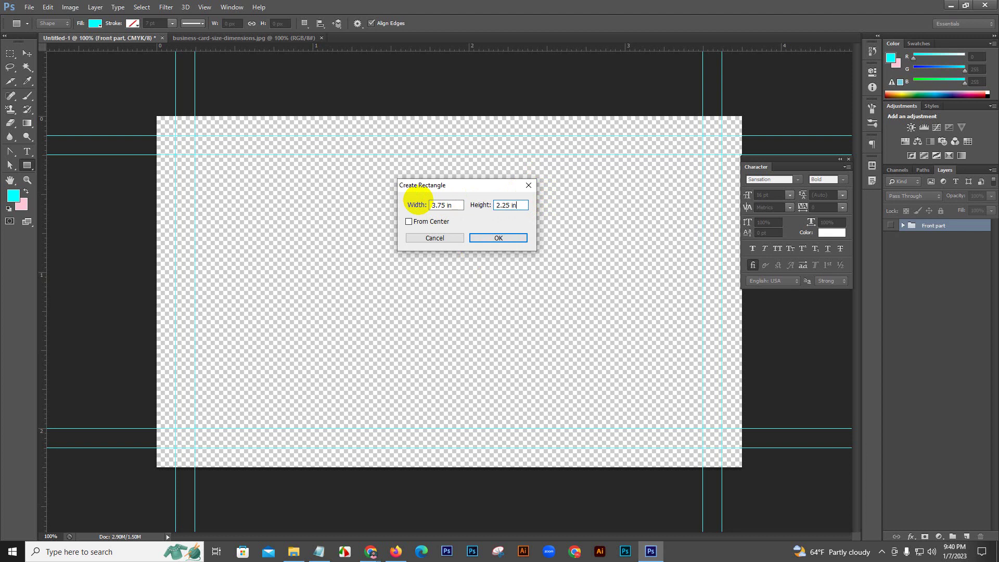
pyautogui.press('Return')
pyautogui.click(28, 57)
pyautogui.moveTo(531, 336)
pyautogui.mouseDown()
pyautogui.moveTo(221, 183)
pyautogui.moveTo(213, 189)
pyautogui.mouseUp()
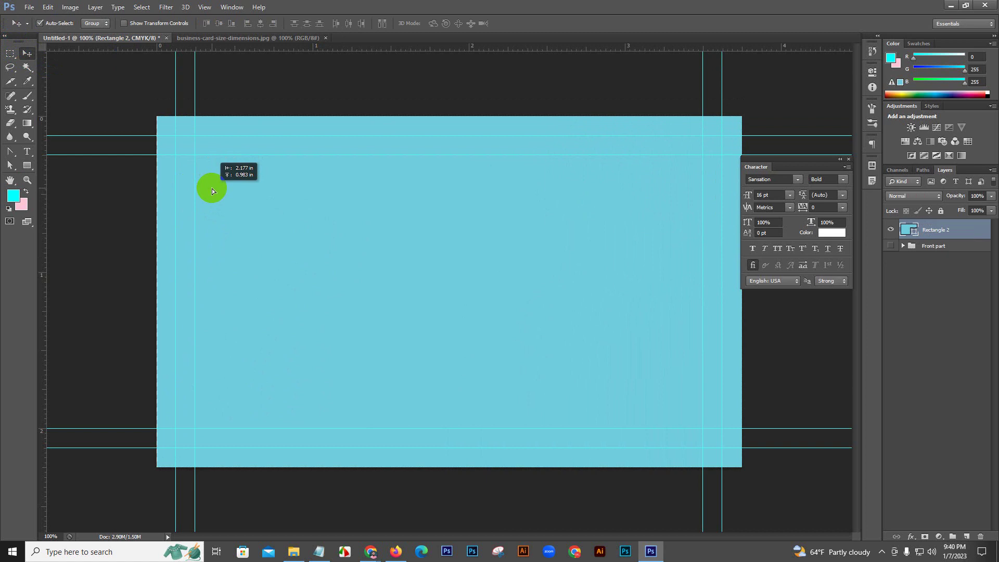
pyautogui.moveTo(211, 189); pyautogui.dragTo(212, 189)
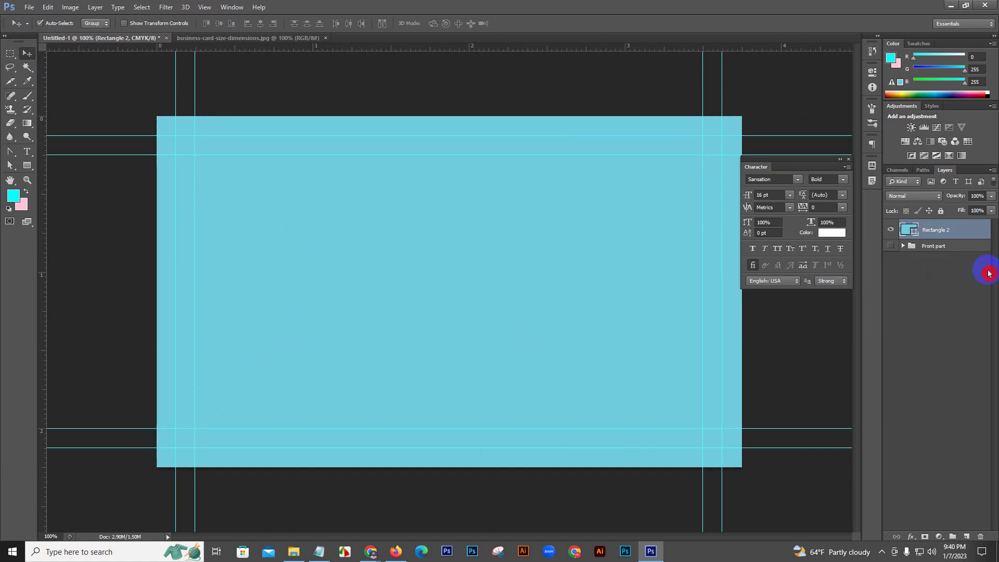
pyautogui.doubleClick(912, 232)
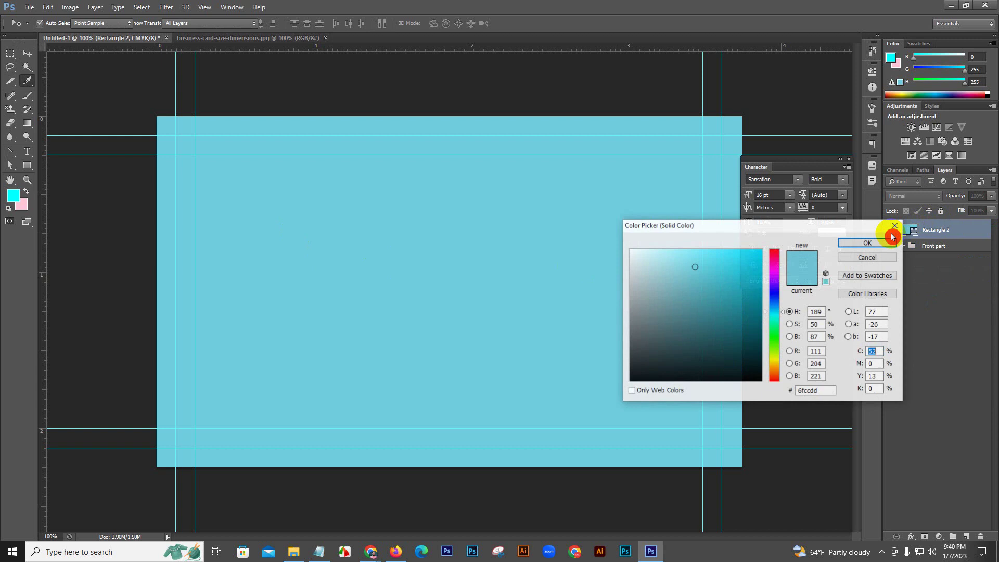
# Fill the new rectangle with the dark blue sampled from the front background.
pyautogui.click(773, 312)
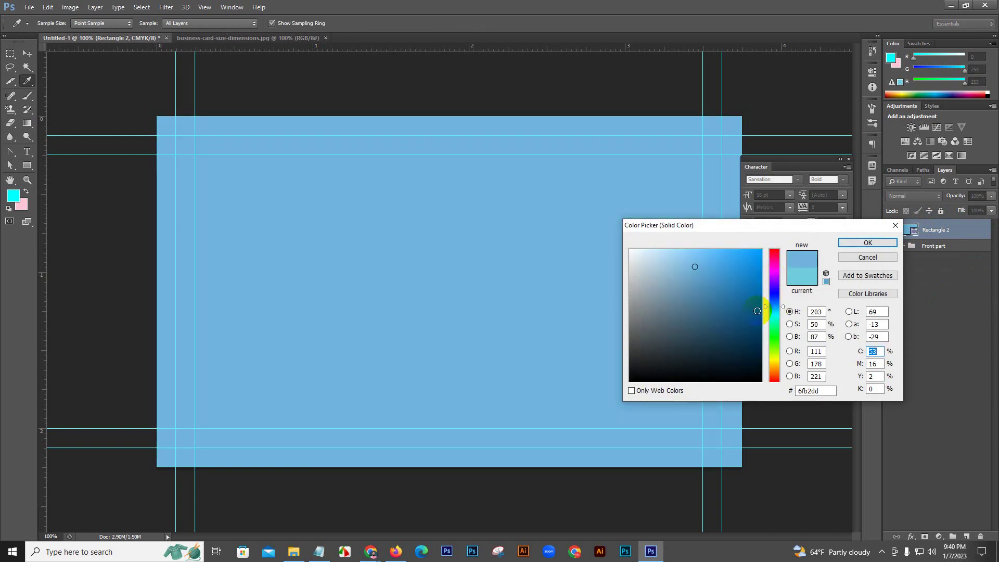
pyautogui.click(762, 318)
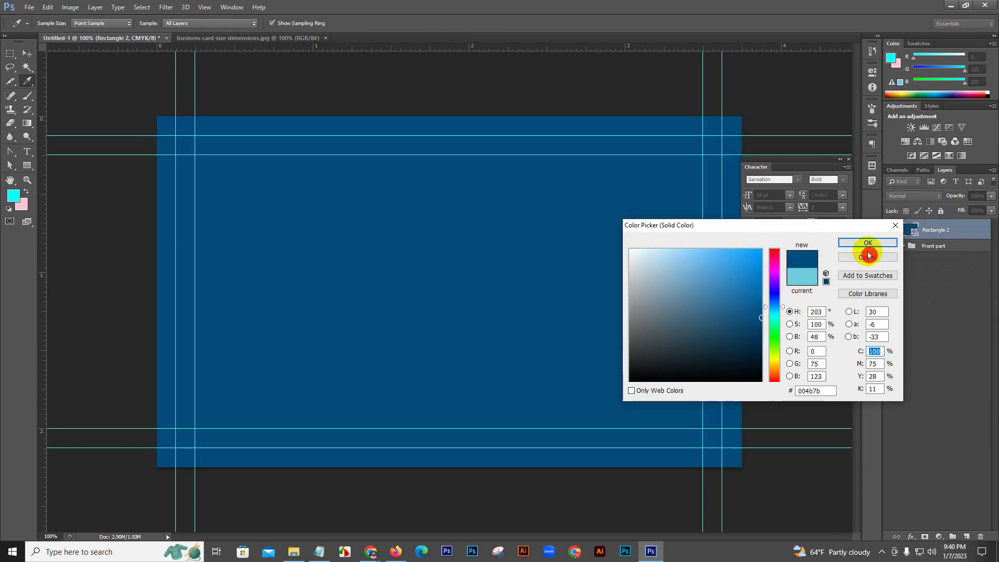
pyautogui.click(884, 242)
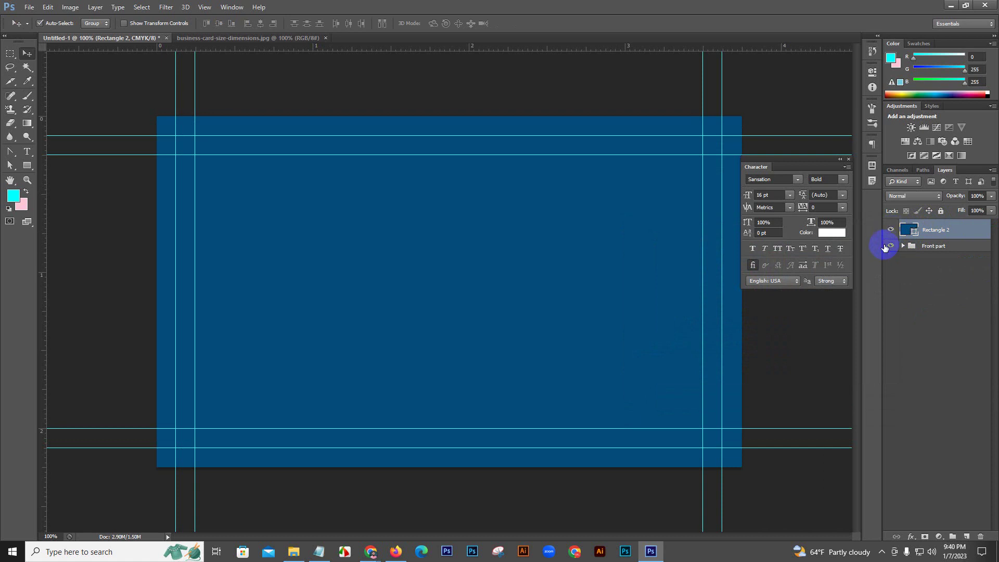
pyautogui.click(891, 230)
pyautogui.doubleClick(908, 230)
pyautogui.click(585, 266)
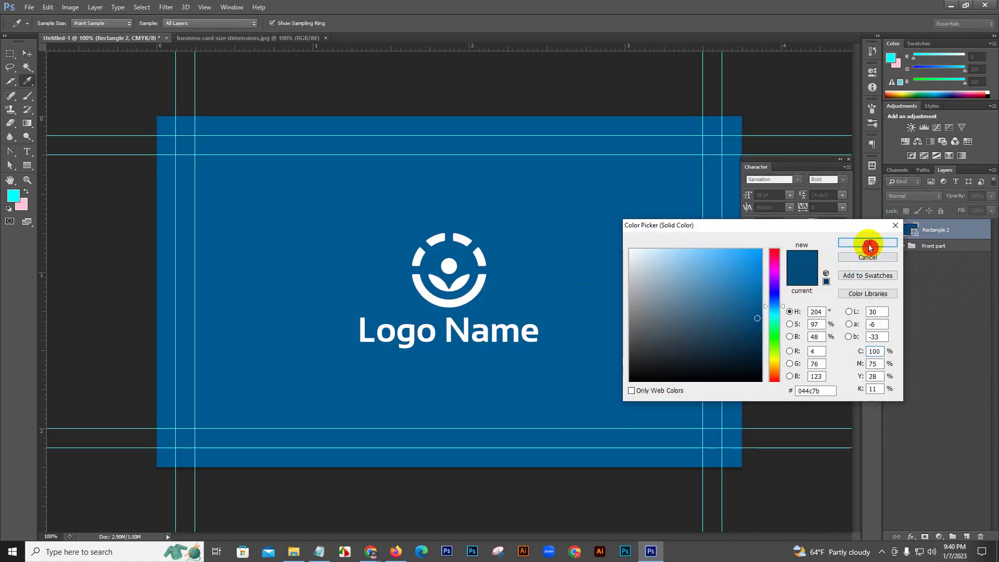
pyautogui.click(867, 242)
pyautogui.click(891, 232)
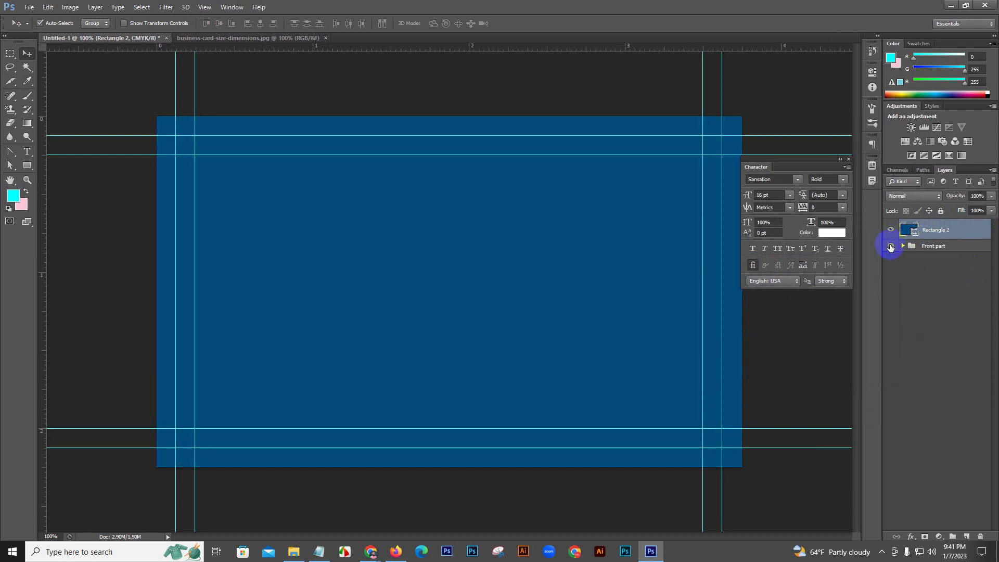
# Check Rectangle 1's fill inside the Front part group, then collapse the group.
pyautogui.click(903, 248)
pyautogui.click(904, 247)
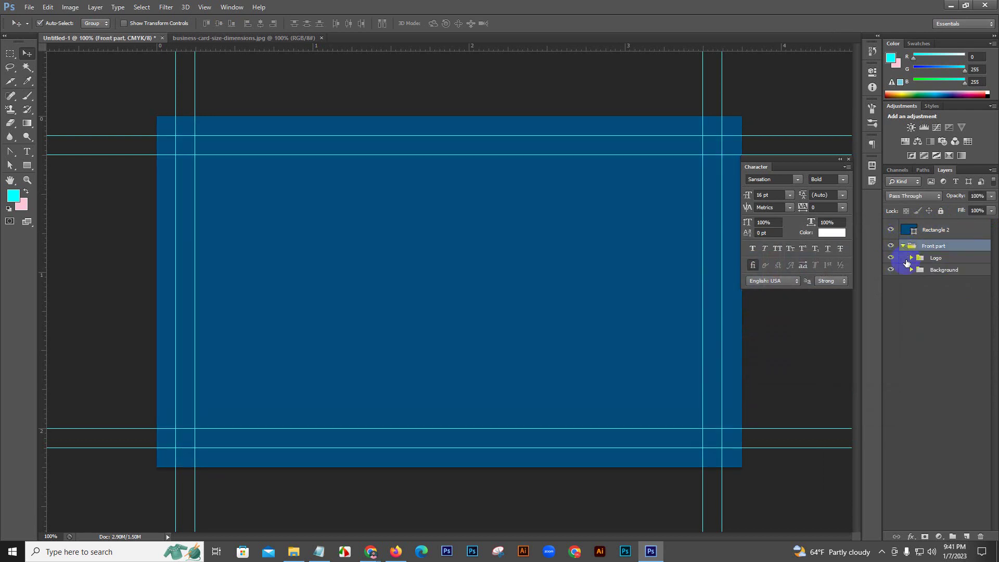
pyautogui.click(911, 270)
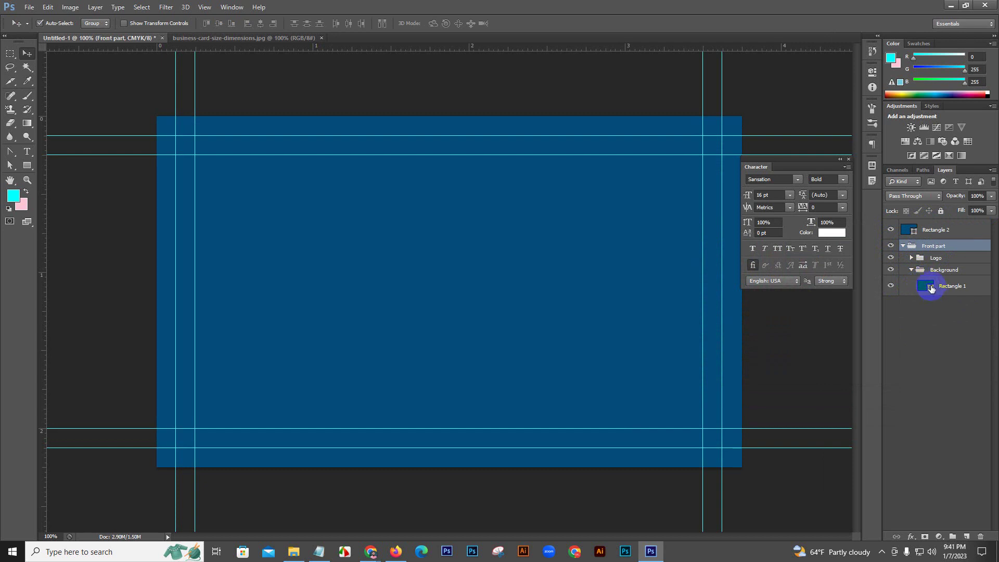
pyautogui.doubleClick(925, 286)
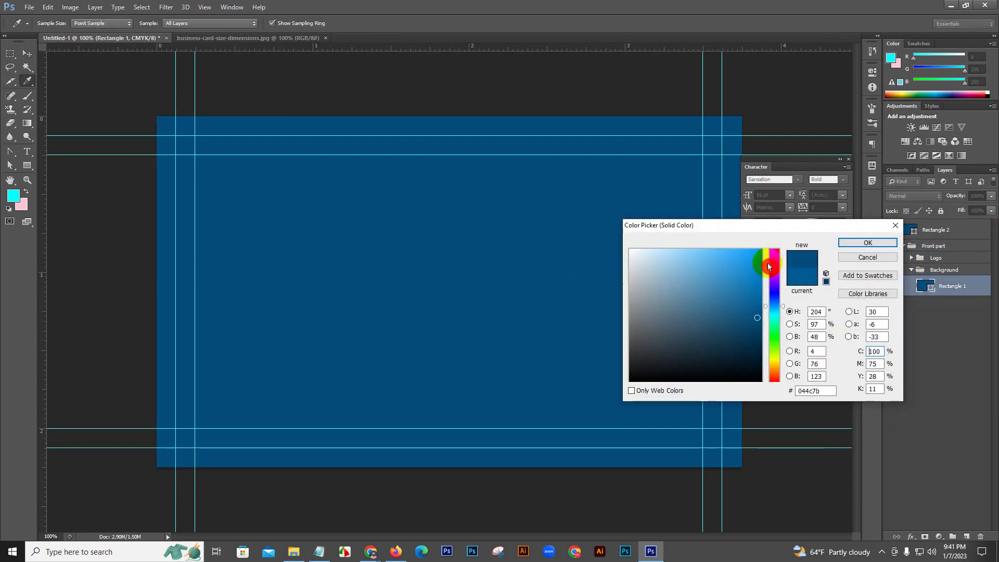
pyautogui.click(874, 244)
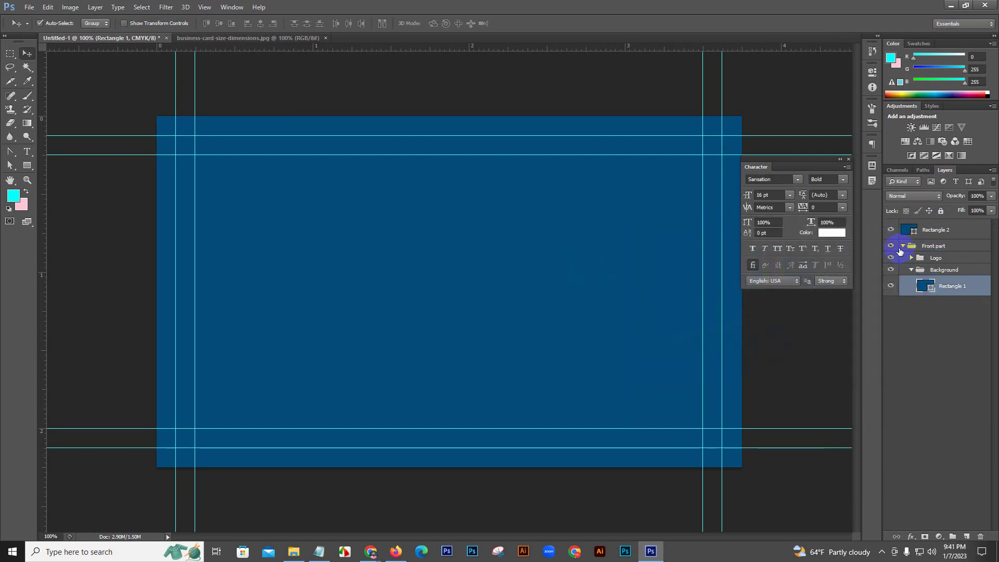
pyautogui.click(903, 246)
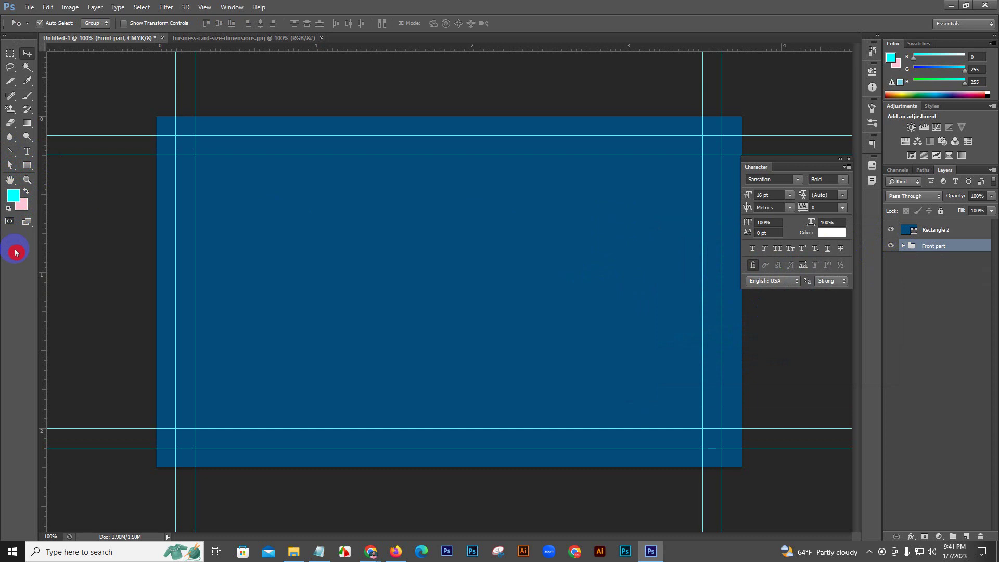
# Add the name text layer above the blue rectangle and move it onto the card.
pyautogui.click(27, 152)
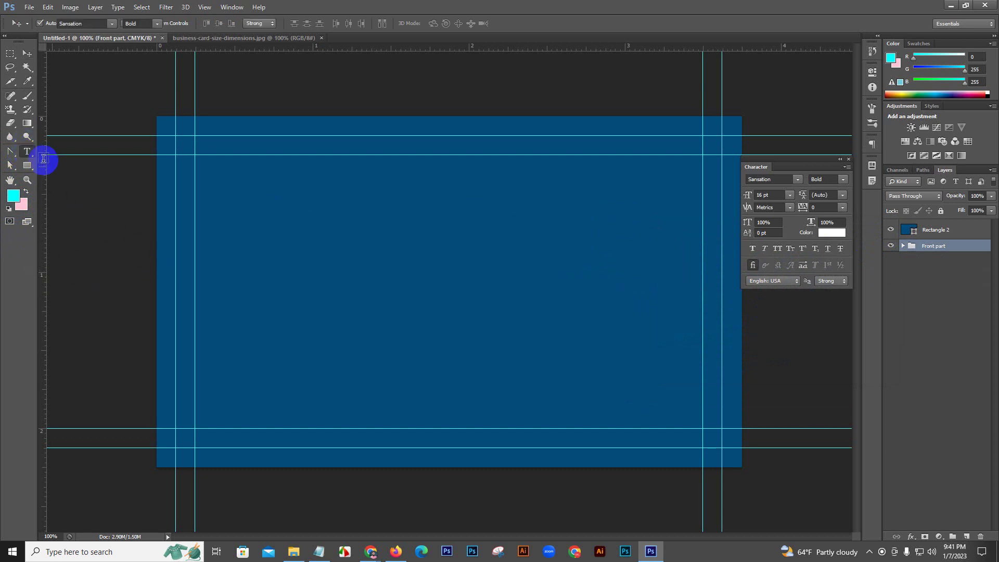
pyautogui.click(210, 274)
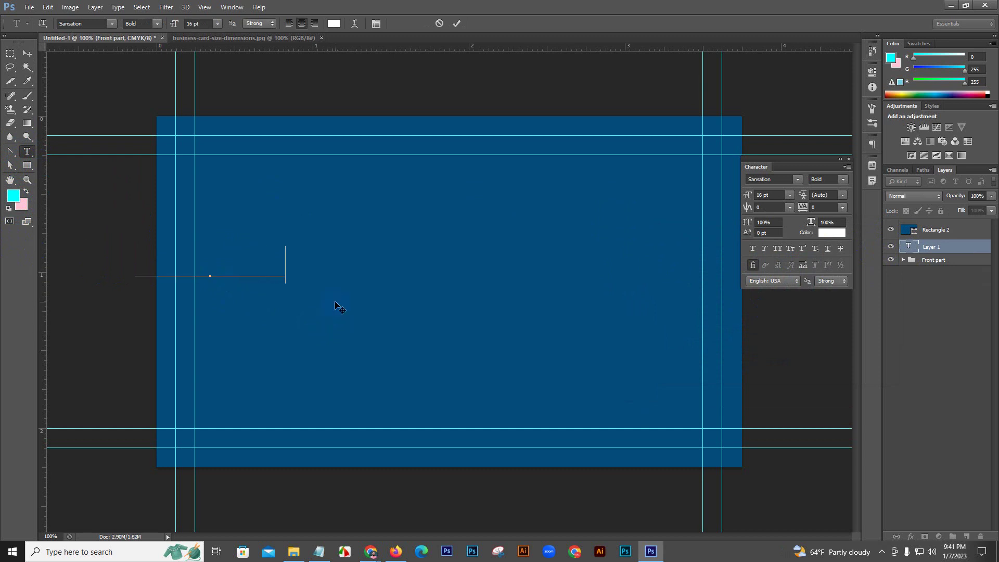
pyautogui.click(456, 24)
pyautogui.hotkey('ctrl', ']')
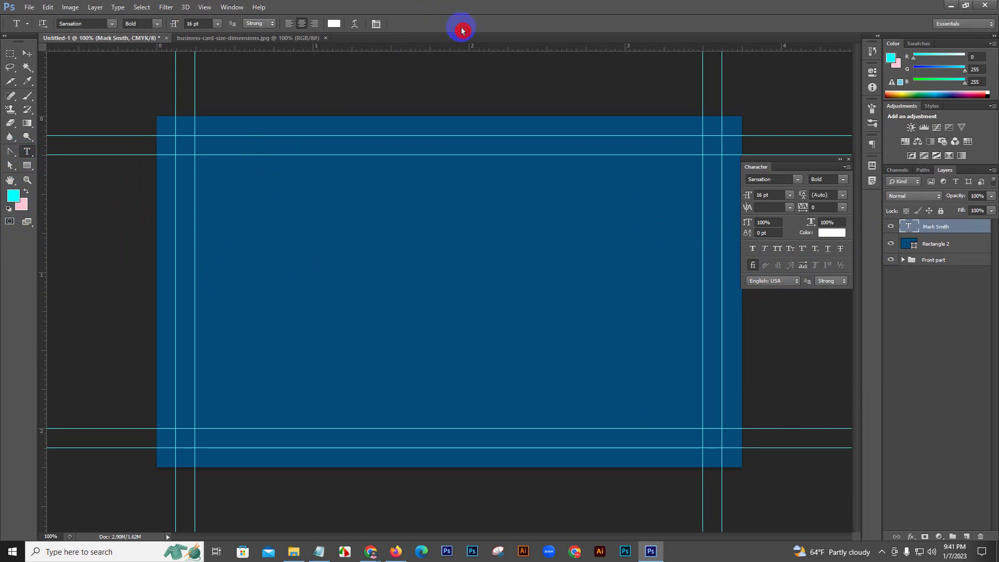
pyautogui.click(27, 54)
pyautogui.moveTo(223, 274)
pyautogui.mouseDown()
pyautogui.moveTo(307, 292)
pyautogui.moveTo(305, 300)
pyautogui.mouseUp()
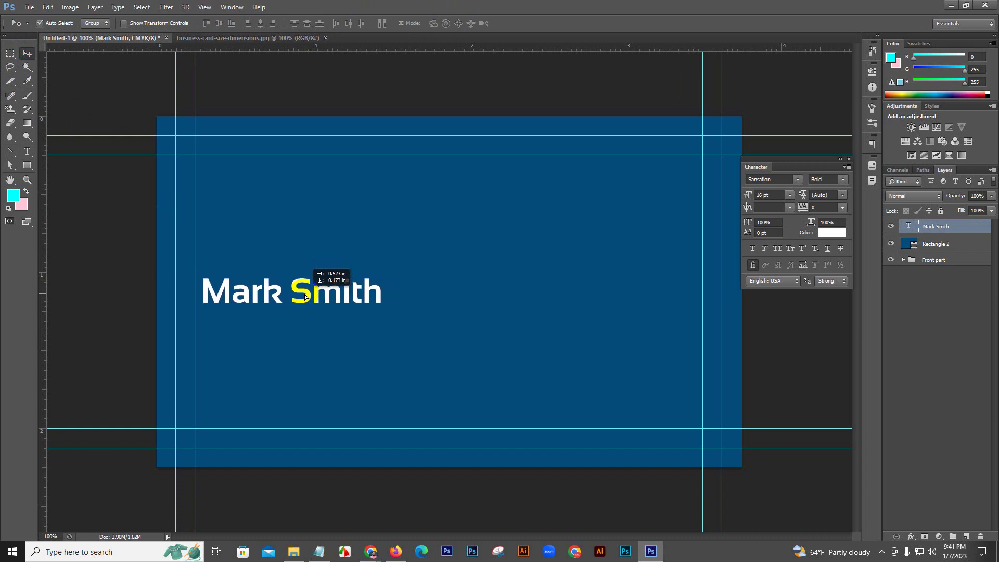
# Try Bebas Neue on the name in Book, Light, then Bold weight.
pyautogui.click(781, 180)
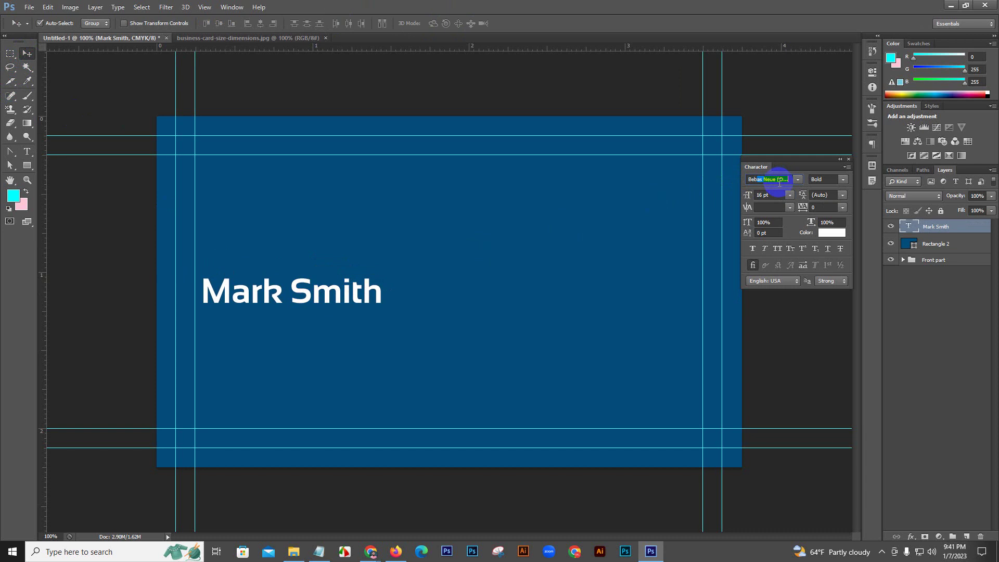
pyautogui.press('Return')
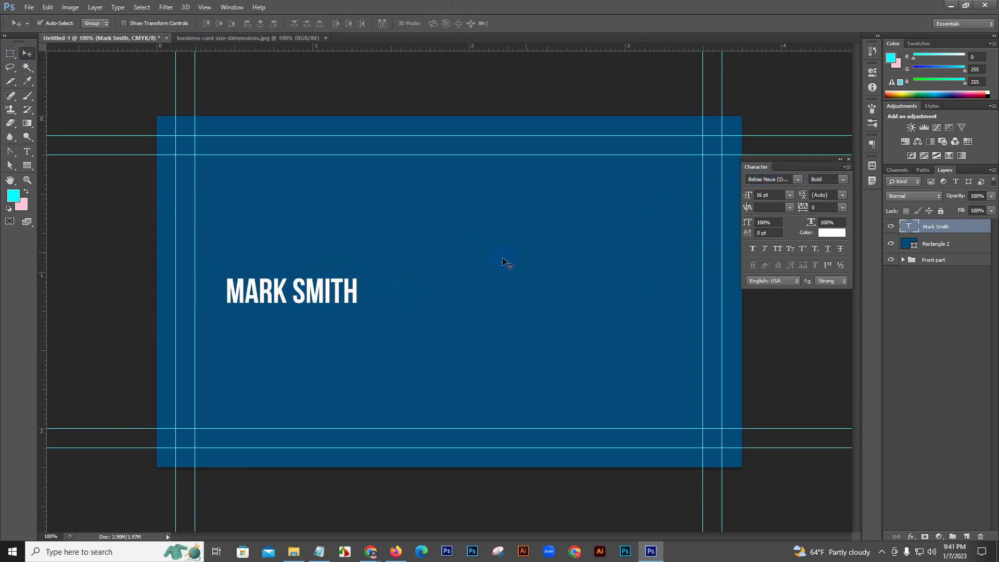
pyautogui.click(841, 179)
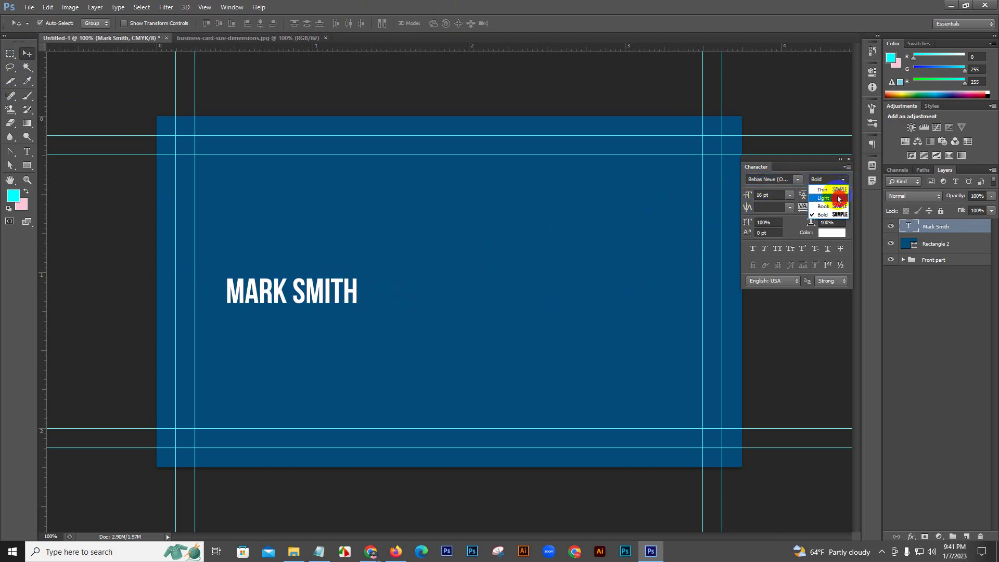
pyautogui.click(831, 207)
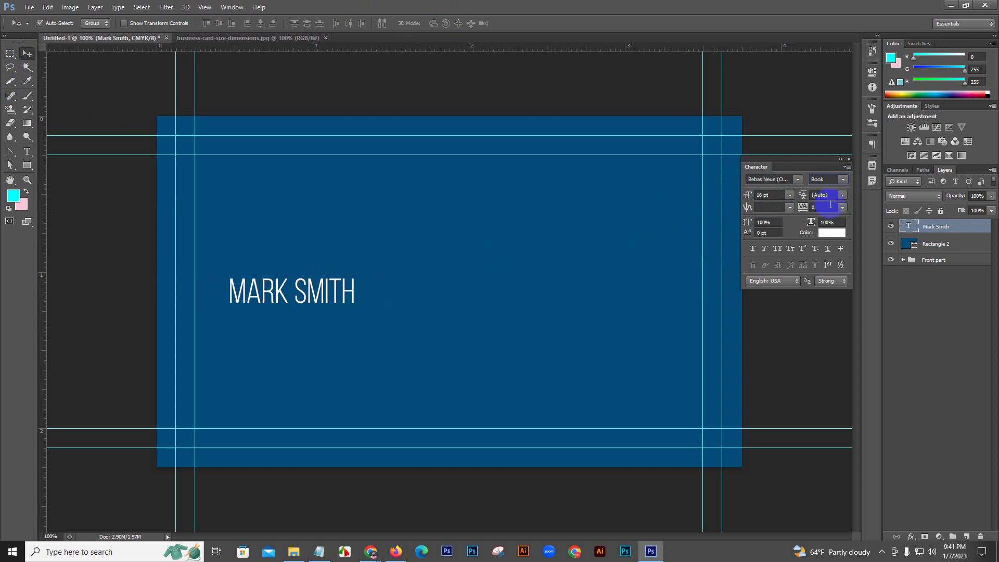
pyautogui.moveTo(299, 299); pyautogui.dragTo(284, 294)
pyautogui.click(835, 179)
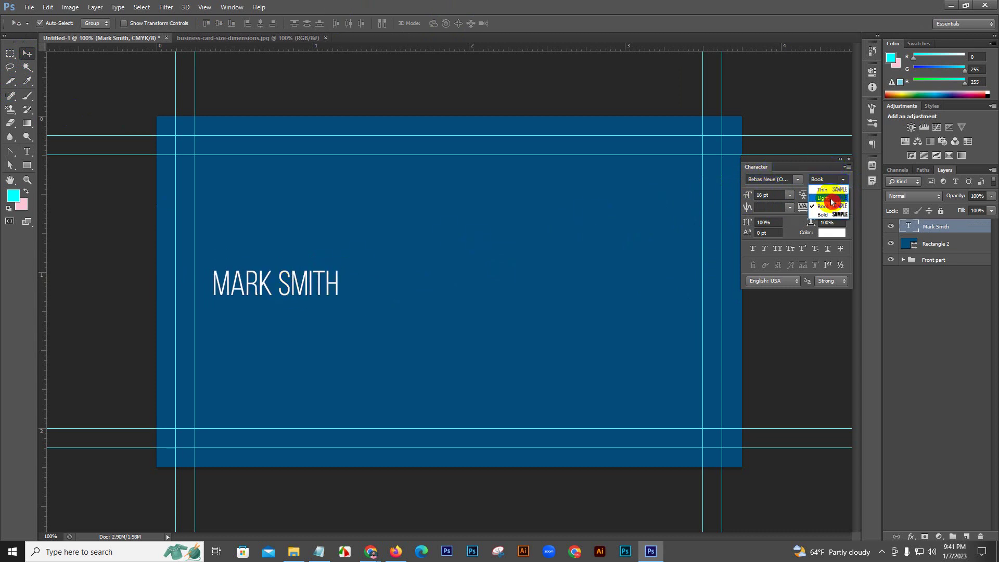
pyautogui.click(835, 197)
pyautogui.click(842, 180)
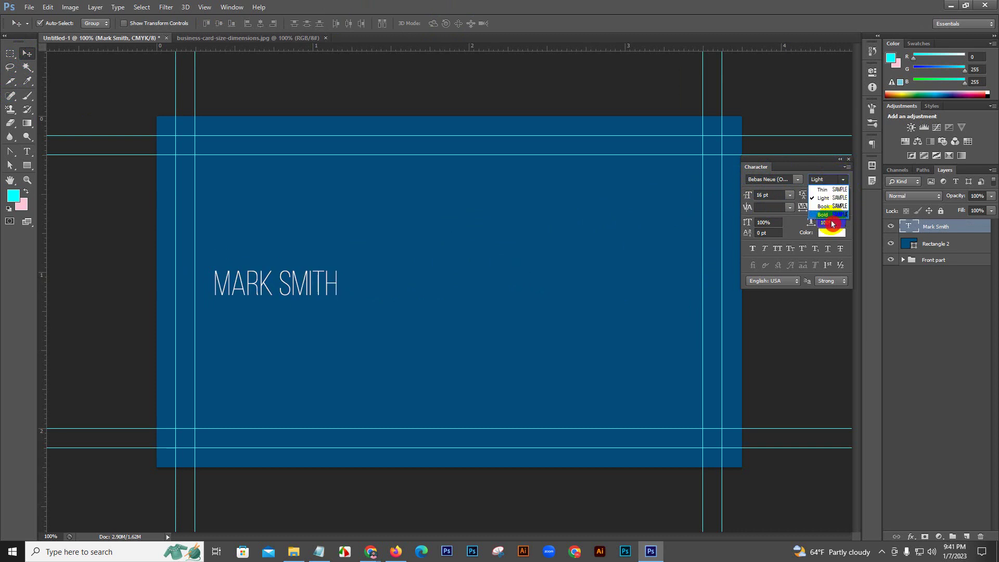
pyautogui.click(830, 214)
pyautogui.click(89, 276)
pyautogui.scroll(5, 234, 250)
pyautogui.moveTo(321, 298)
pyautogui.mouseDown()
pyautogui.moveTo(414, 324)
pyautogui.moveTo(362, 307)
pyautogui.mouseUp()
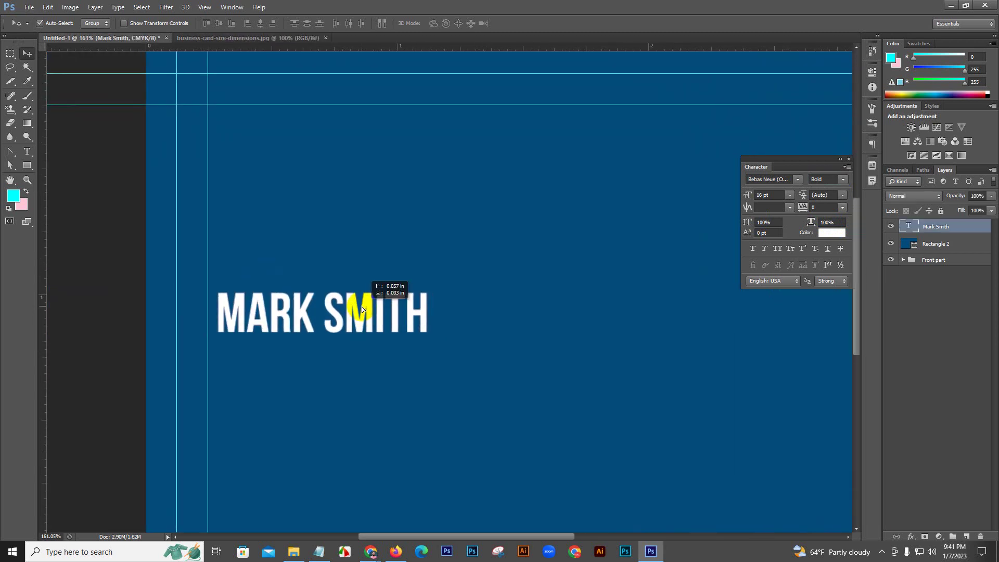
# Set the name to 12 pt Montserrat in all capitals.
pyautogui.click(768, 194)
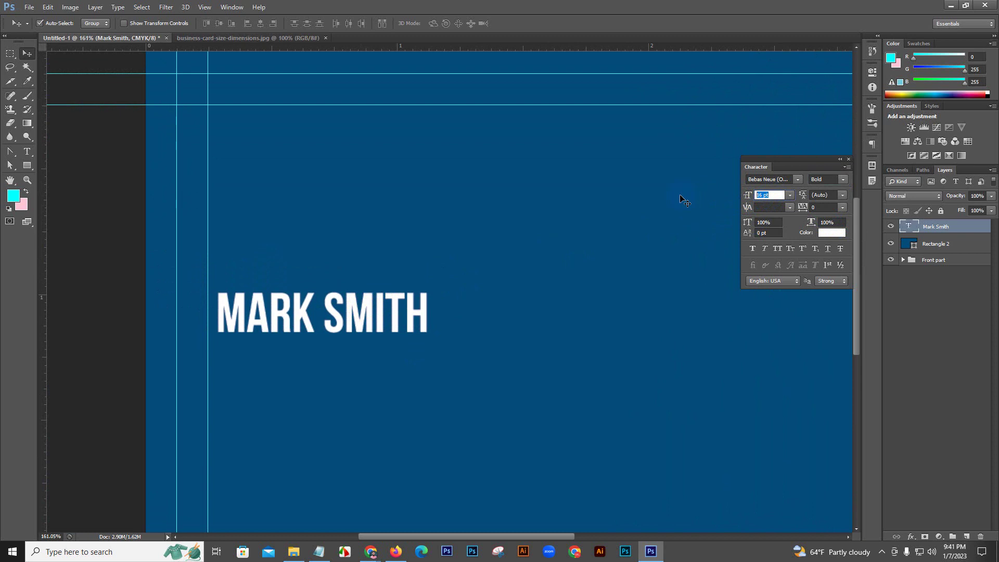
pyautogui.write('12')
pyautogui.press('Return')
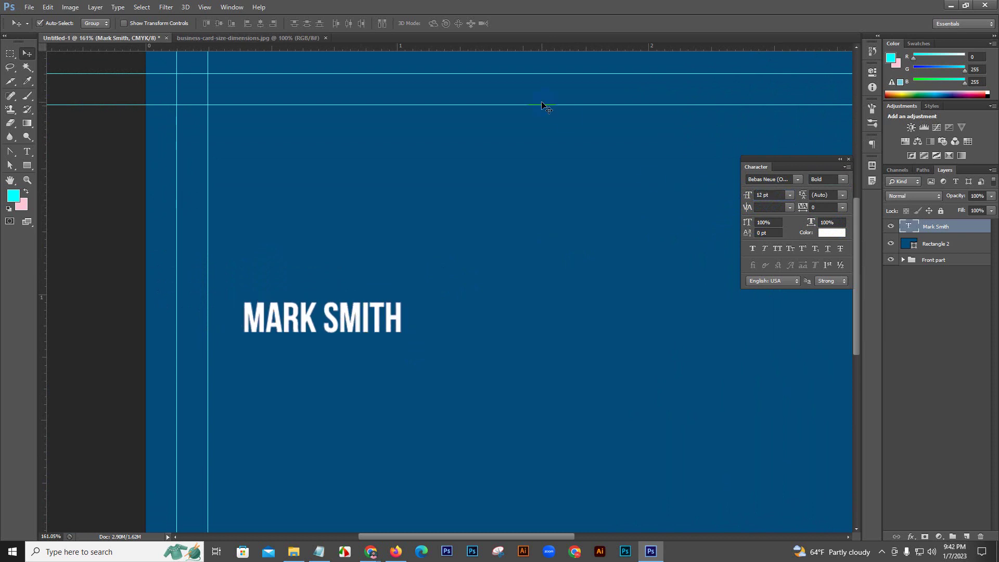
pyautogui.click(762, 188)
pyautogui.write('Monotype Cors')
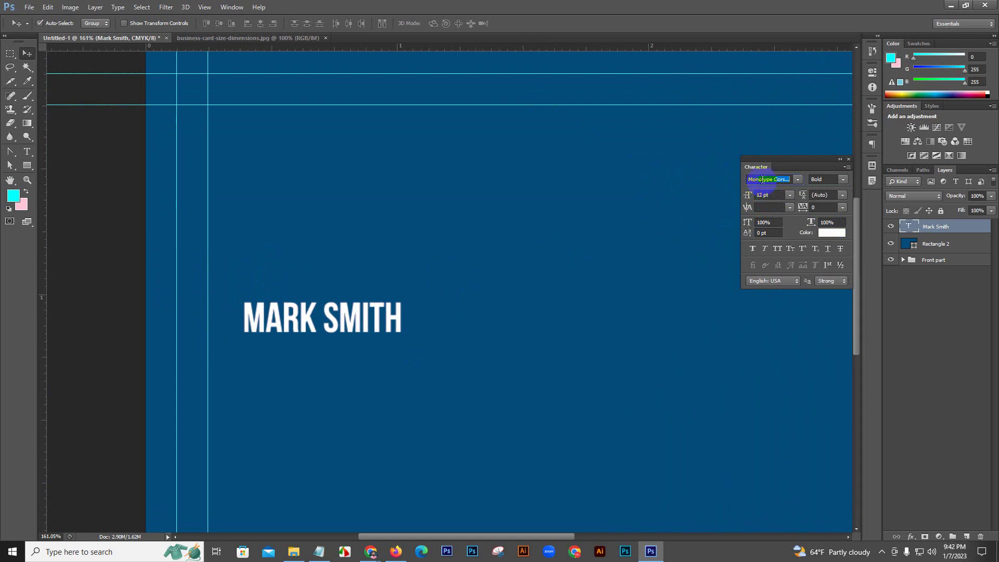
pyautogui.write('Montserrat')
pyautogui.press('Return')
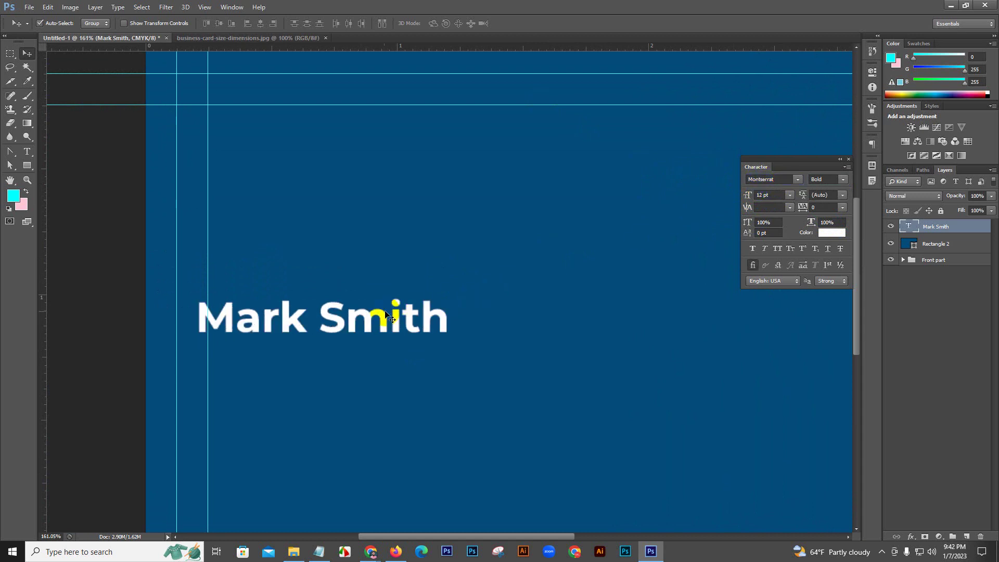
pyautogui.moveTo(286, 326)
pyautogui.mouseDown()
pyautogui.moveTo(312, 329)
pyautogui.moveTo(299, 335)
pyautogui.mouseUp()
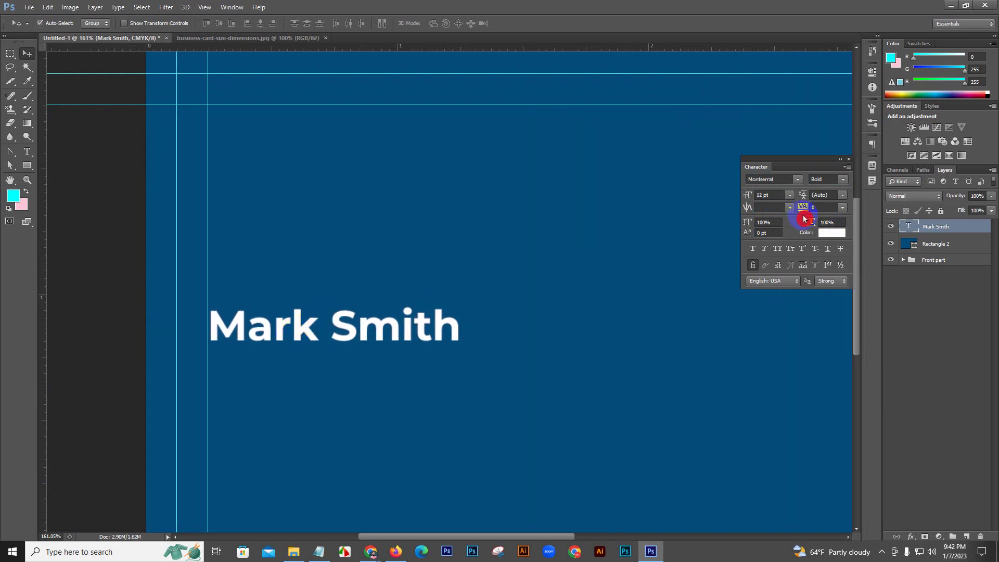
pyautogui.click(781, 249)
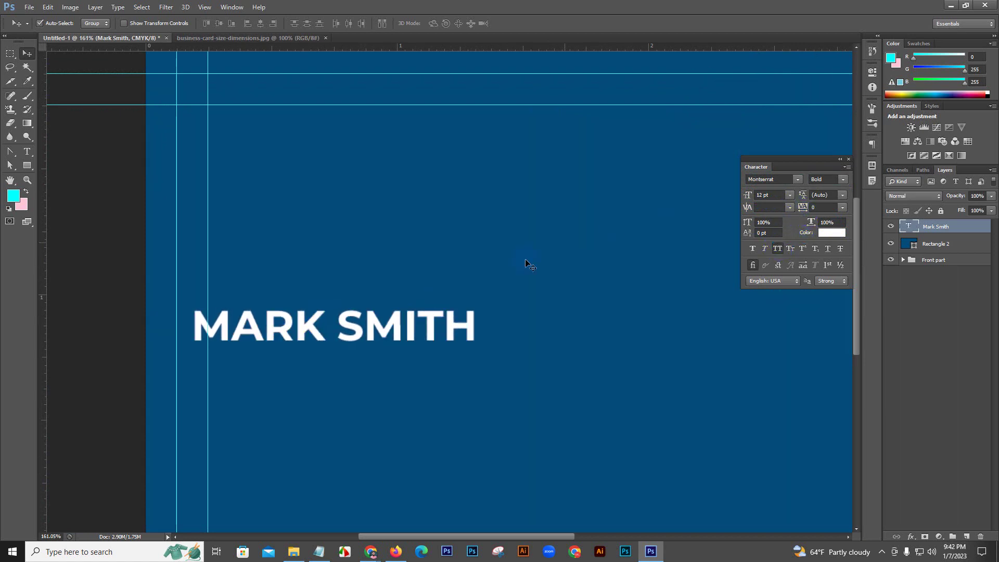
pyautogui.moveTo(268, 327); pyautogui.dragTo(284, 324)
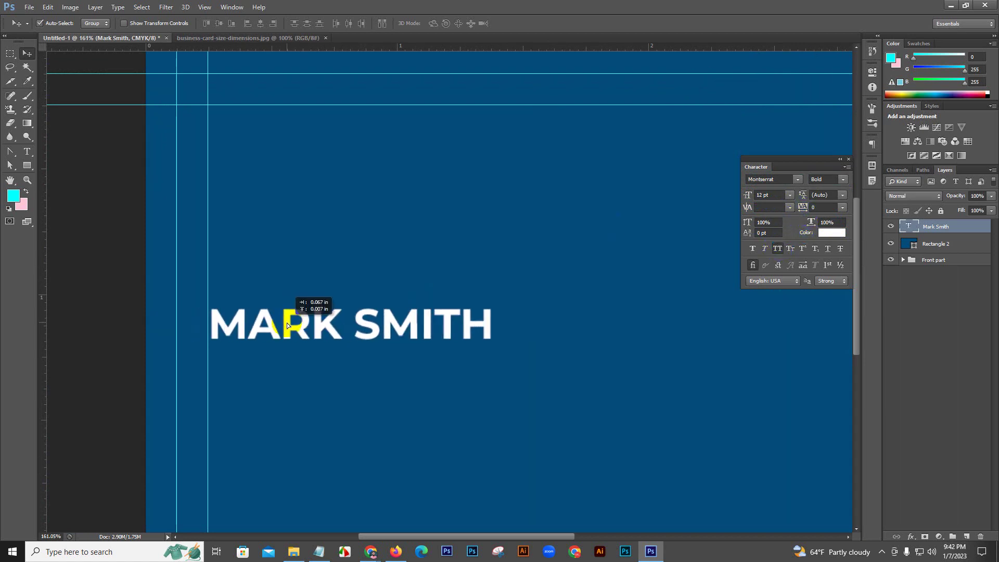
# Make the name Medium weight and duplicate it onto a line below.
pyautogui.click(842, 179)
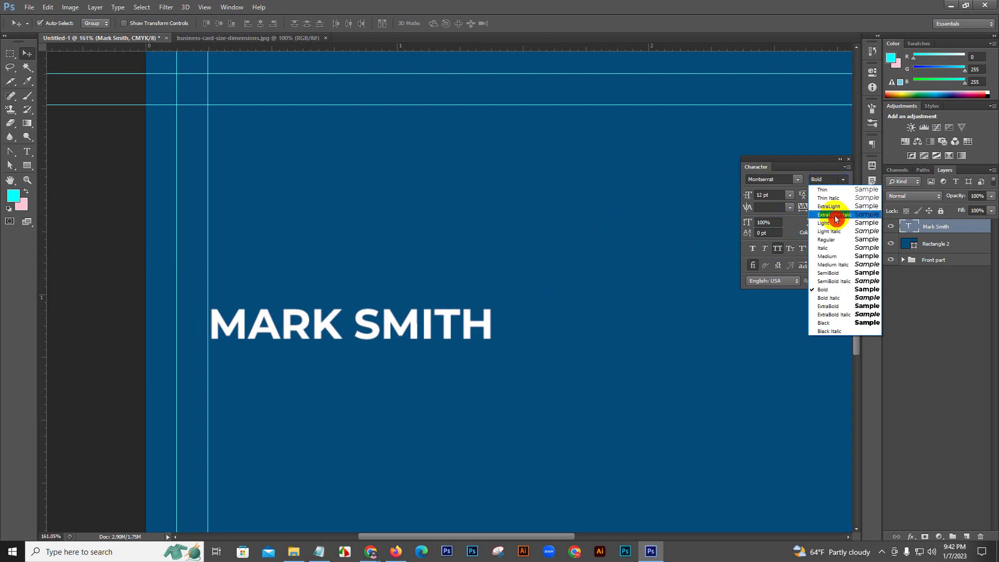
pyautogui.click(833, 260)
pyautogui.moveTo(381, 332); pyautogui.dragTo(436, 384)
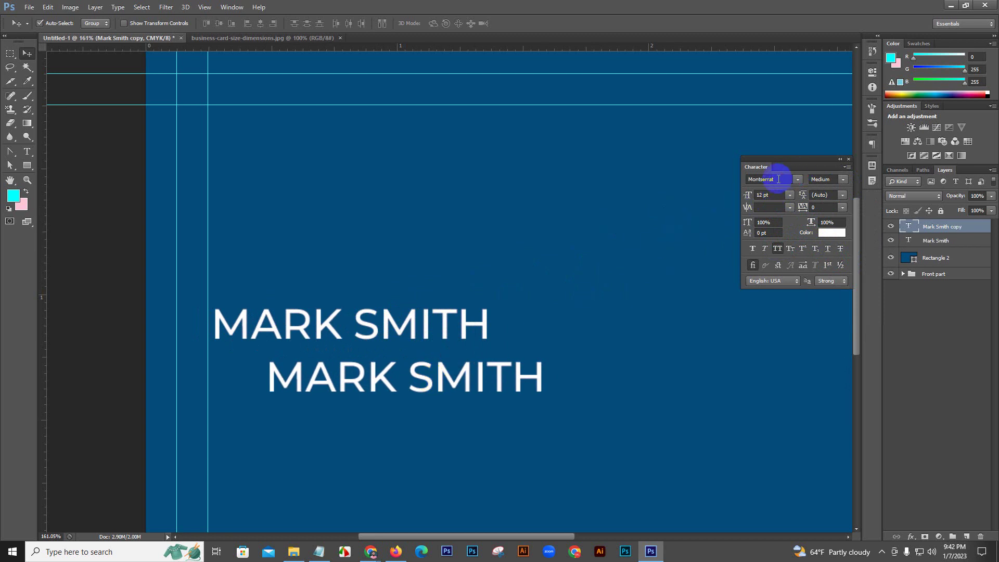
pyautogui.press('Return')
pyautogui.moveTo(399, 373); pyautogui.dragTo(320, 365)
# Try 24 pt, then 20 pt and Bold weight on the copied name.
pyautogui.click(789, 195)
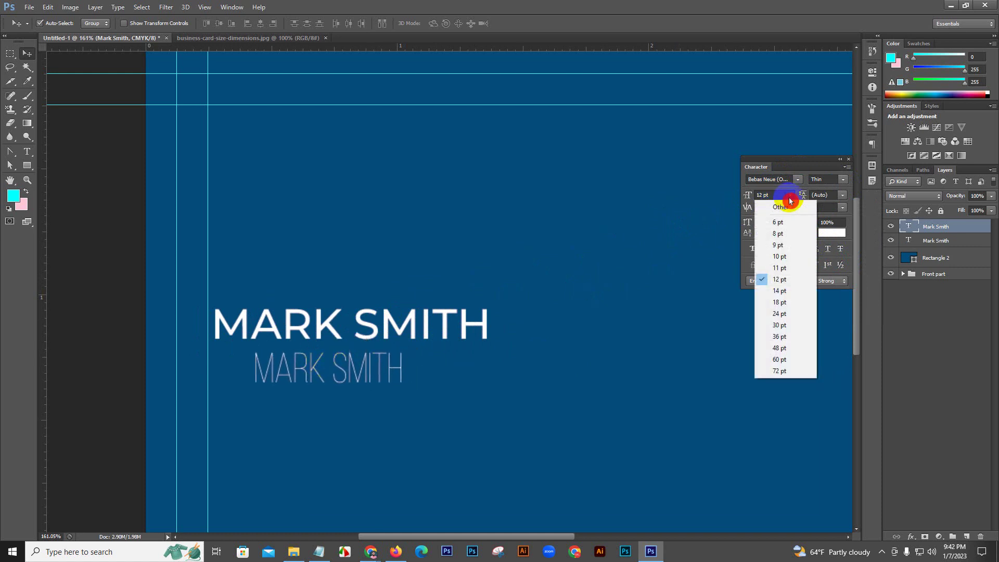
pyautogui.click(787, 314)
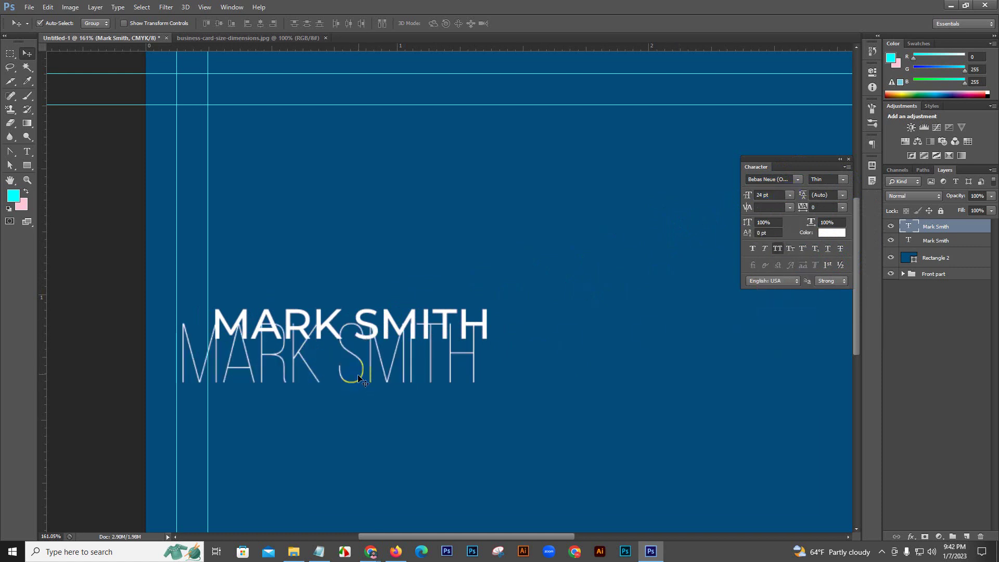
pyautogui.moveTo(359, 378); pyautogui.dragTo(394, 407)
pyautogui.click(784, 194)
pyautogui.write('20')
pyautogui.press('Return')
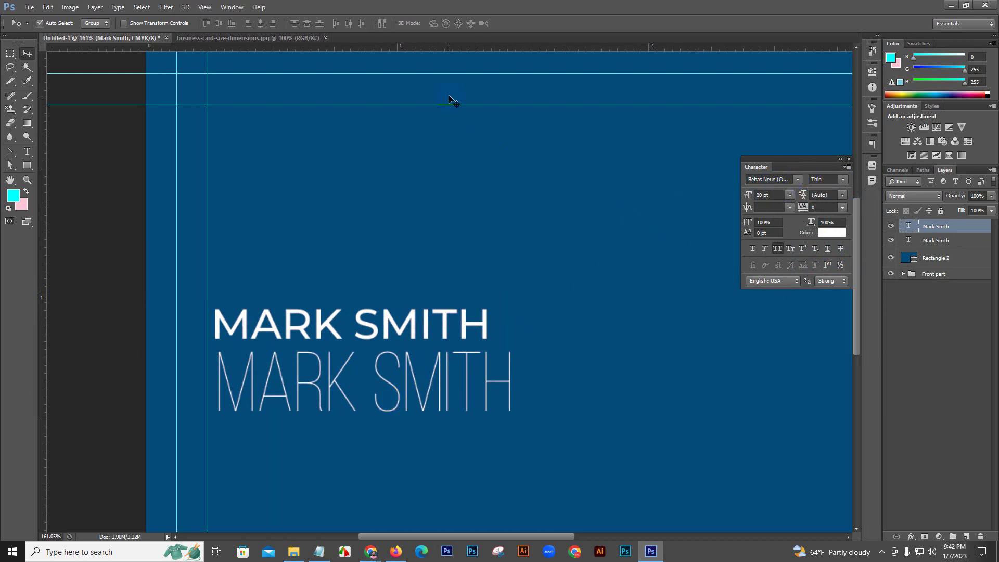
pyautogui.click(842, 180)
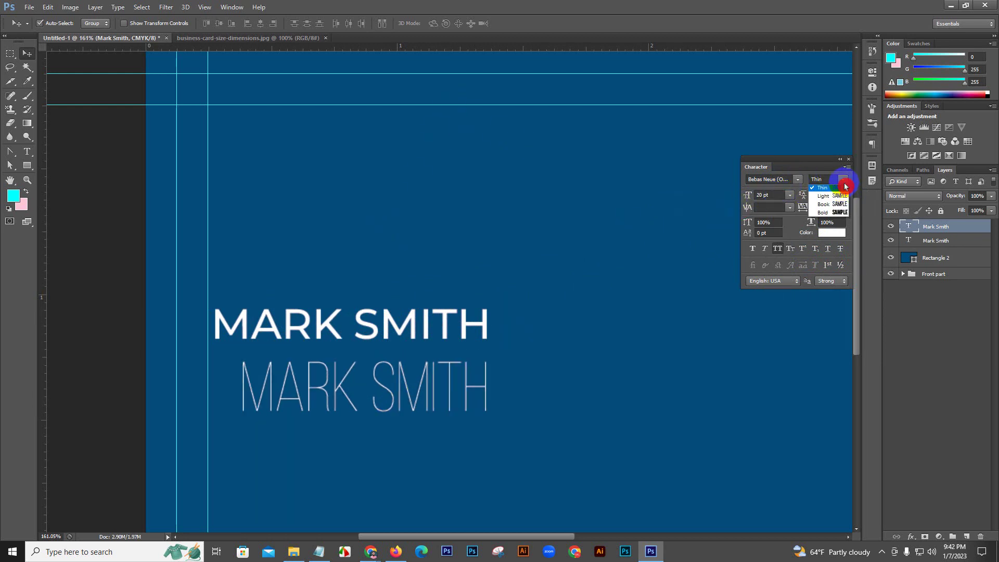
pyautogui.click(836, 221)
# Reposition the bold name copy, then delete it.
pyautogui.moveTo(374, 400); pyautogui.dragTo(366, 340)
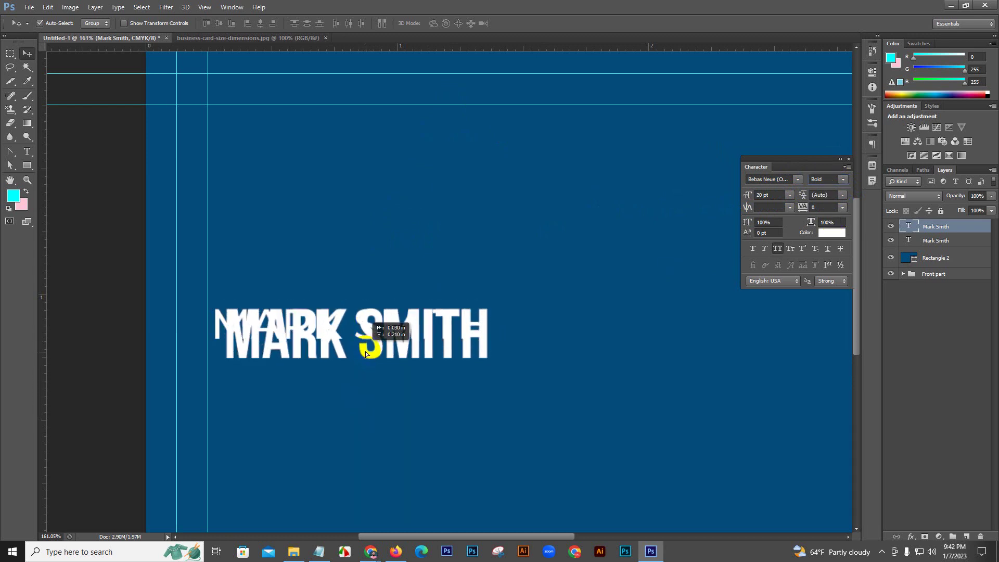
pyautogui.moveTo(366, 340); pyautogui.dragTo(359, 408)
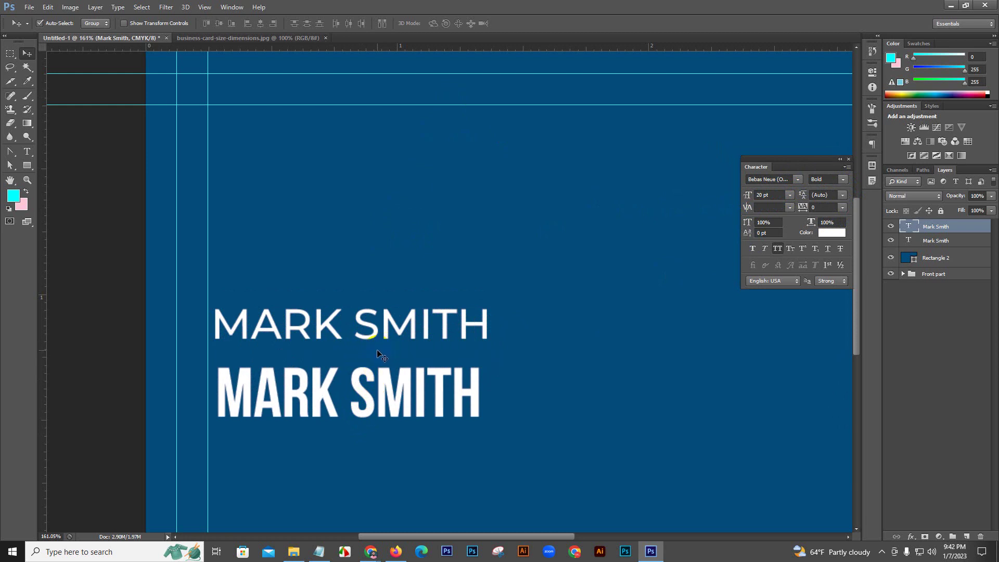
pyautogui.click(371, 336)
pyautogui.click(379, 392)
pyautogui.press('Delete')
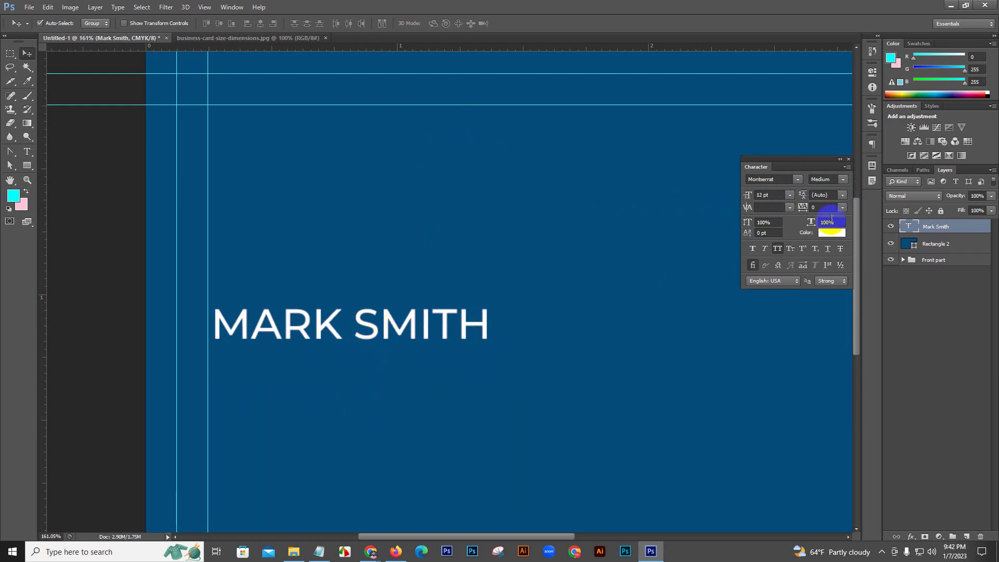
# Make the name SemiBold and shift it slightly right on the card.
pyautogui.click(843, 179)
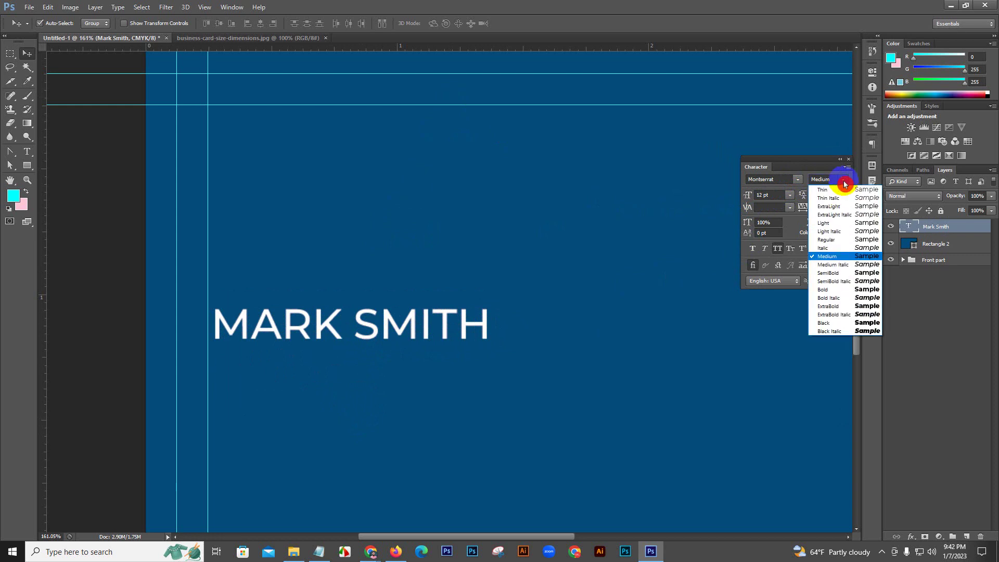
pyautogui.click(833, 272)
pyautogui.moveTo(417, 325); pyautogui.dragTo(437, 326)
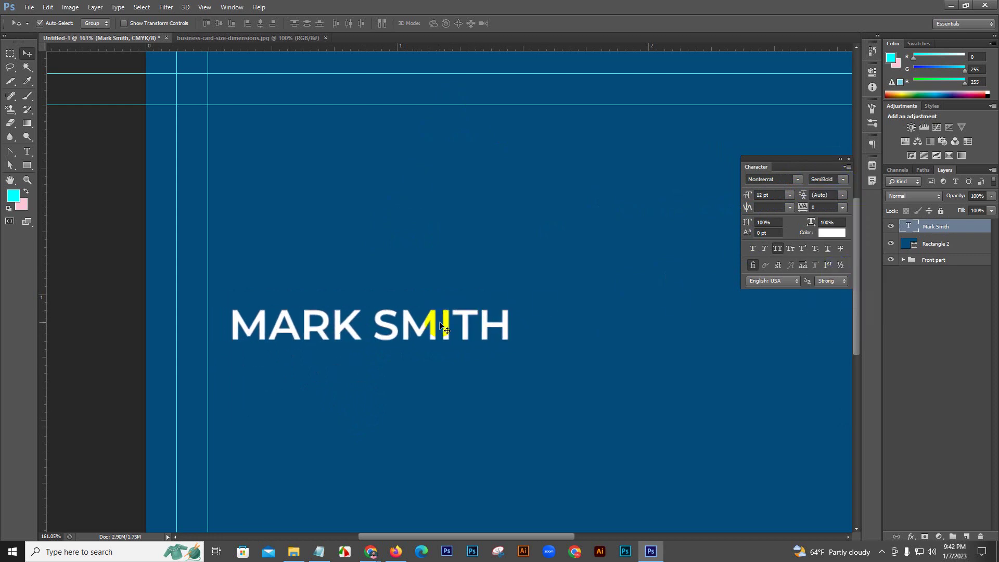
pyautogui.hotkey('ctrl', '1')
pyautogui.moveTo(321, 296)
pyautogui.mouseDown()
pyautogui.moveTo(331, 289)
pyautogui.moveTo(330, 318)
pyautogui.mouseUp()
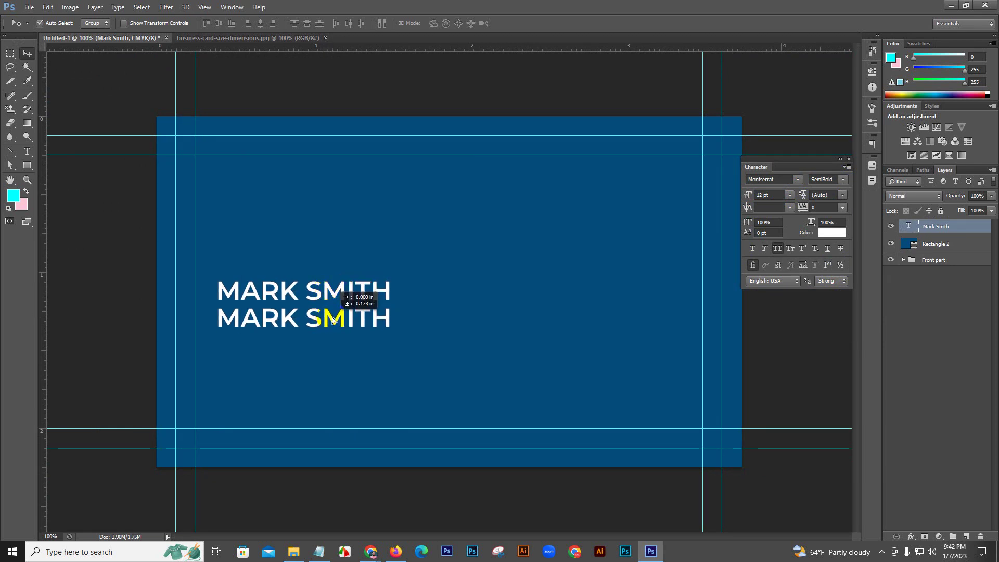
pyautogui.scroll(1, 246, 315)
pyautogui.scroll(3, 242, 315)
pyautogui.hscroll(-3, 341, 350)
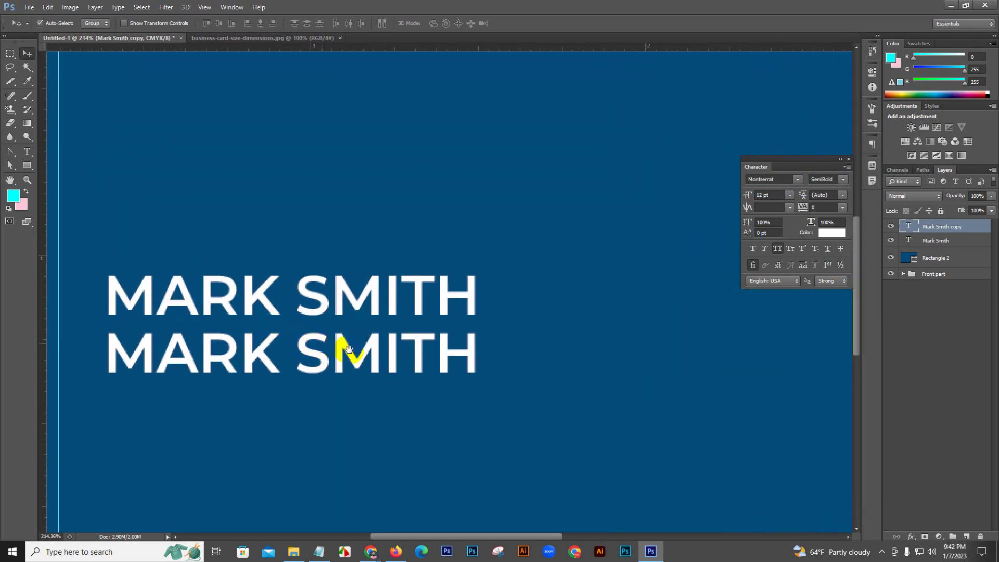
# Replace the duplicated name text with GRAPHIC DESIGNER.
pyautogui.click(26, 151)
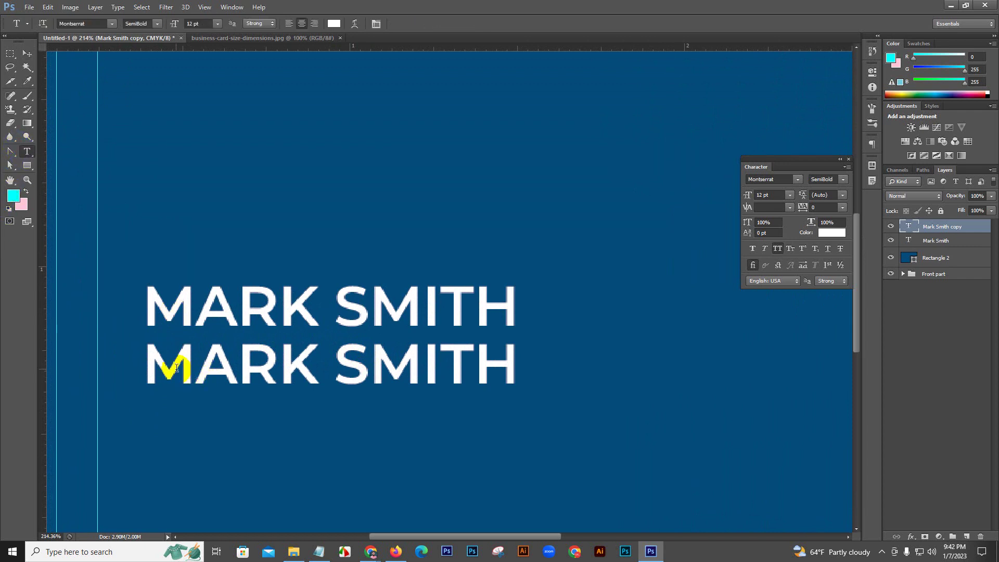
pyautogui.moveTo(185, 364); pyautogui.dragTo(616, 361)
pyautogui.press('BackSpace')
pyautogui.press('BackSpace')
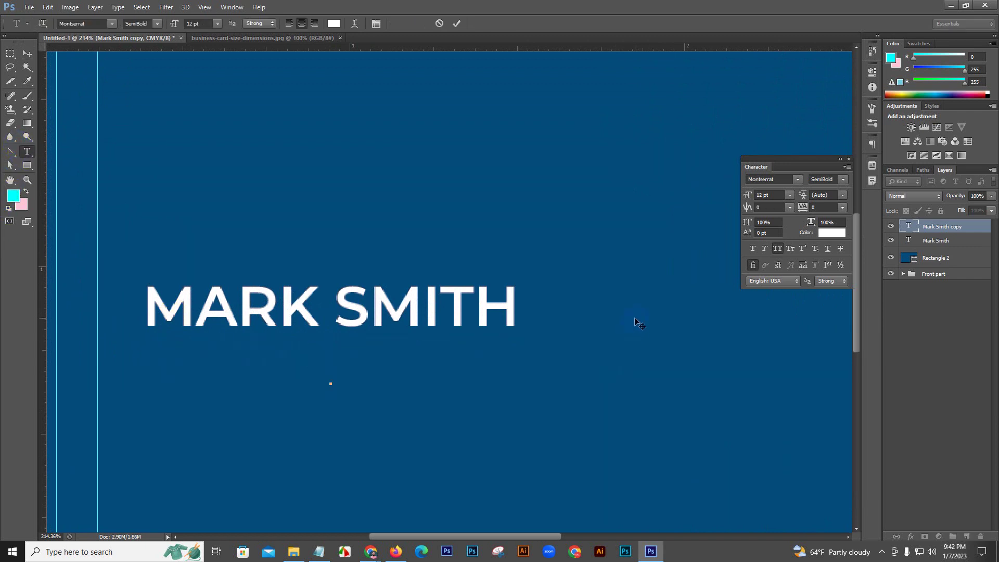
pyautogui.write('GRAPHIC DESIGNER')
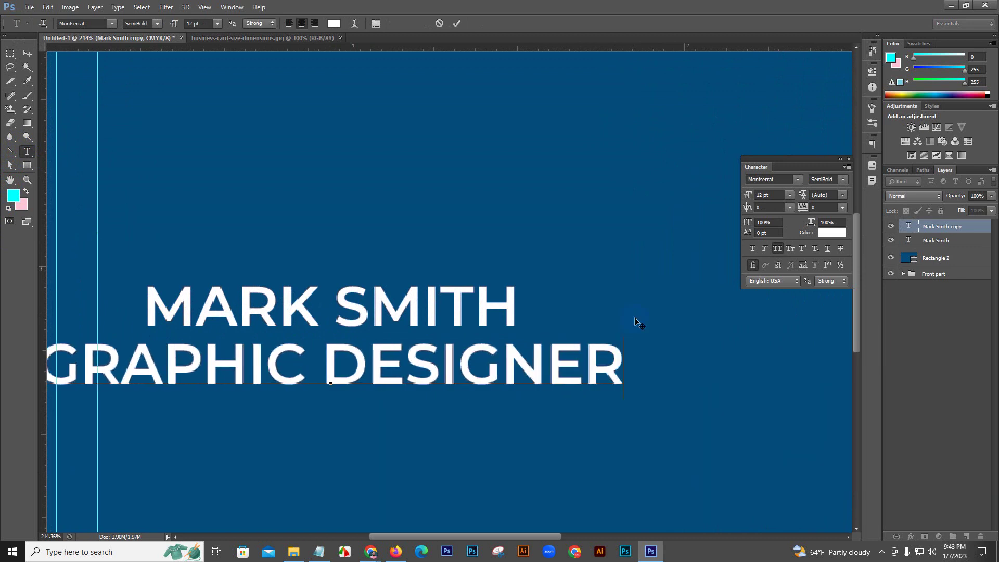
pyautogui.click(456, 24)
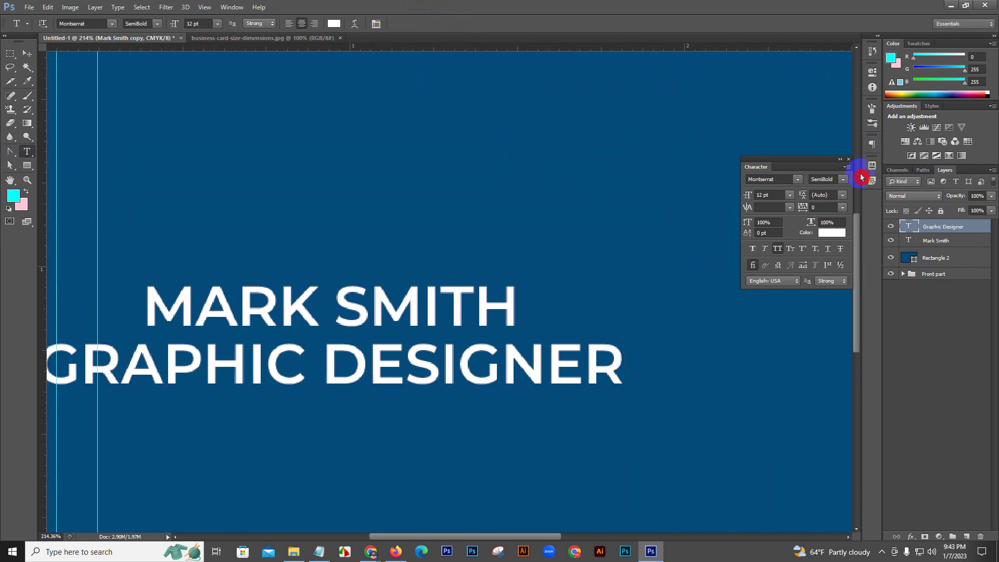
# Turn off All Caps and set the title to Regular weight, 9 pt.
pyautogui.click(783, 250)
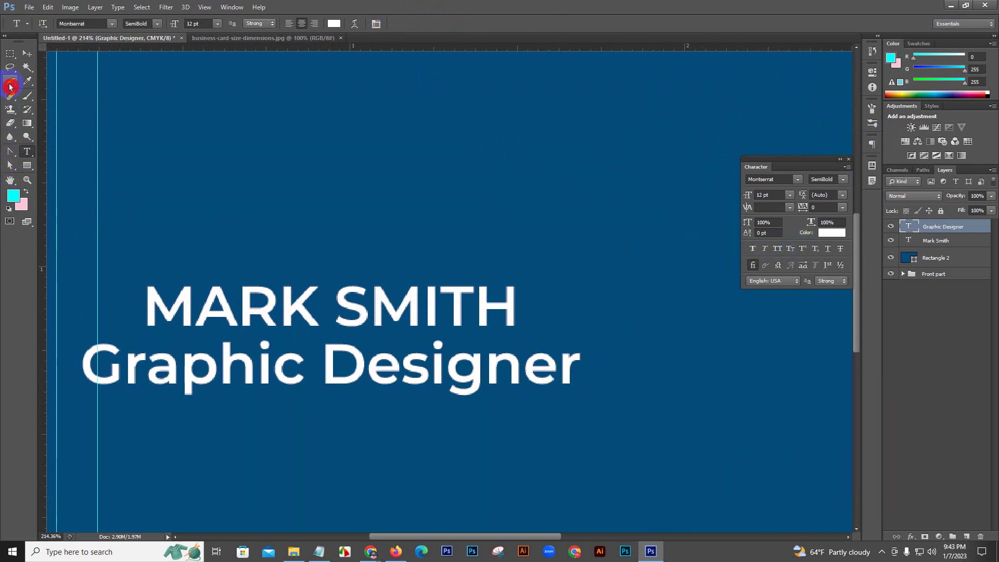
pyautogui.click(27, 53)
pyautogui.moveTo(137, 364); pyautogui.dragTo(197, 363)
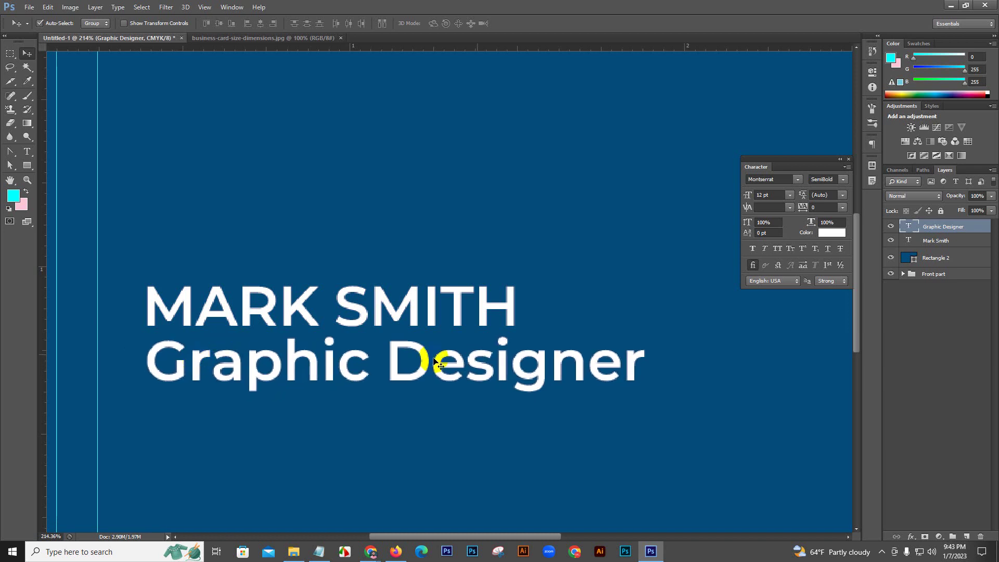
pyautogui.click(849, 183)
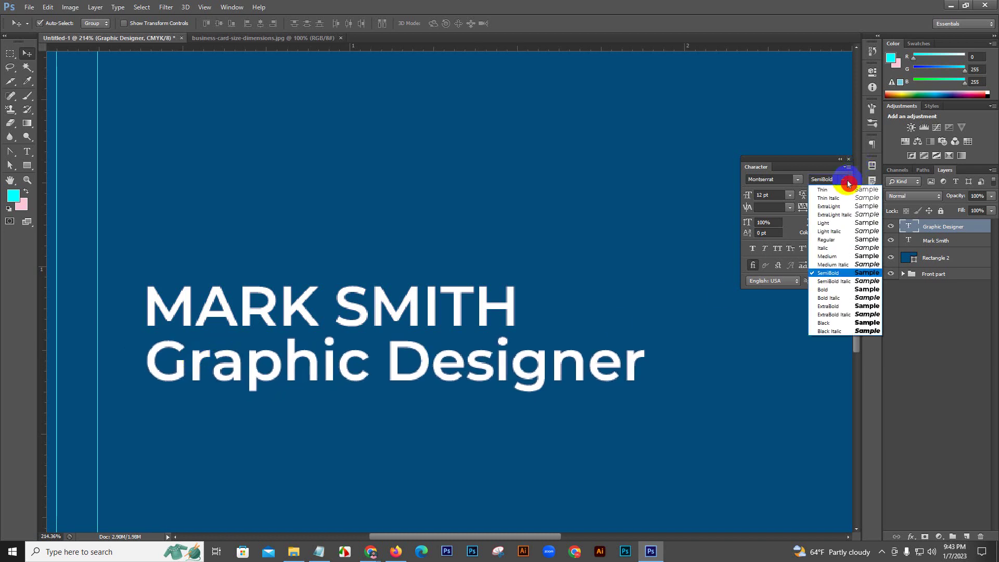
pyautogui.click(835, 233)
pyautogui.click(790, 195)
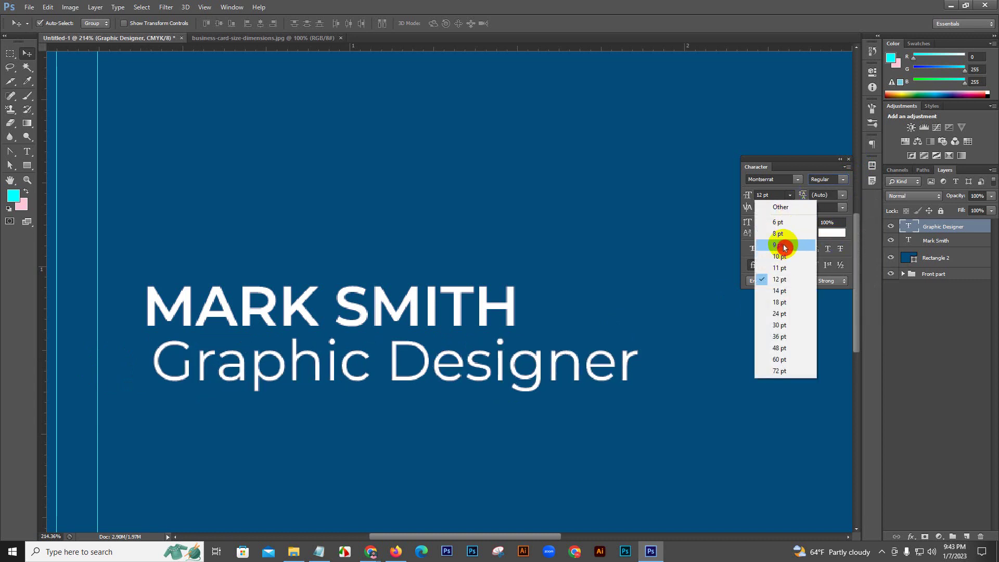
pyautogui.click(786, 246)
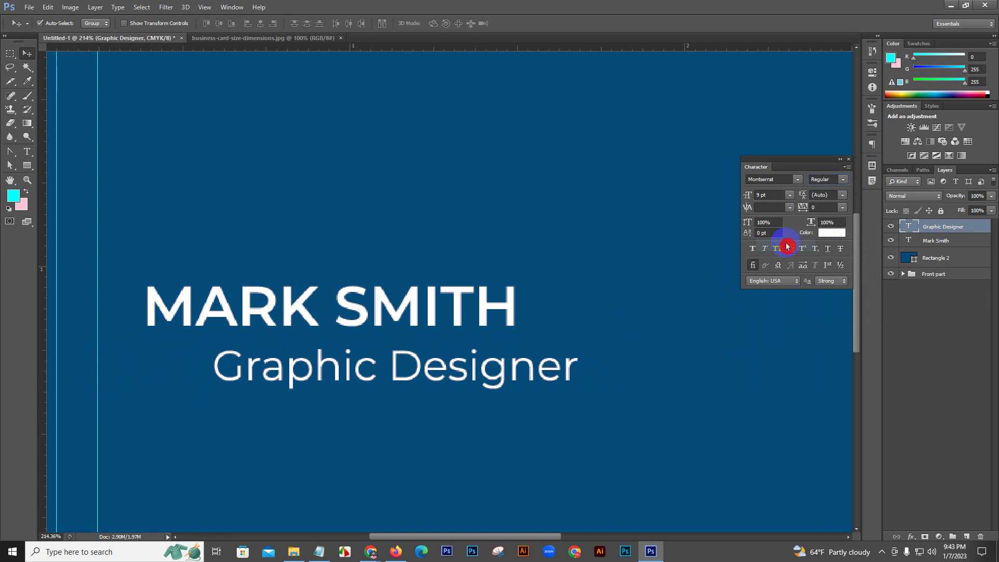
pyautogui.moveTo(428, 375); pyautogui.dragTo(358, 374)
pyautogui.scroll(-5, 368, 375)
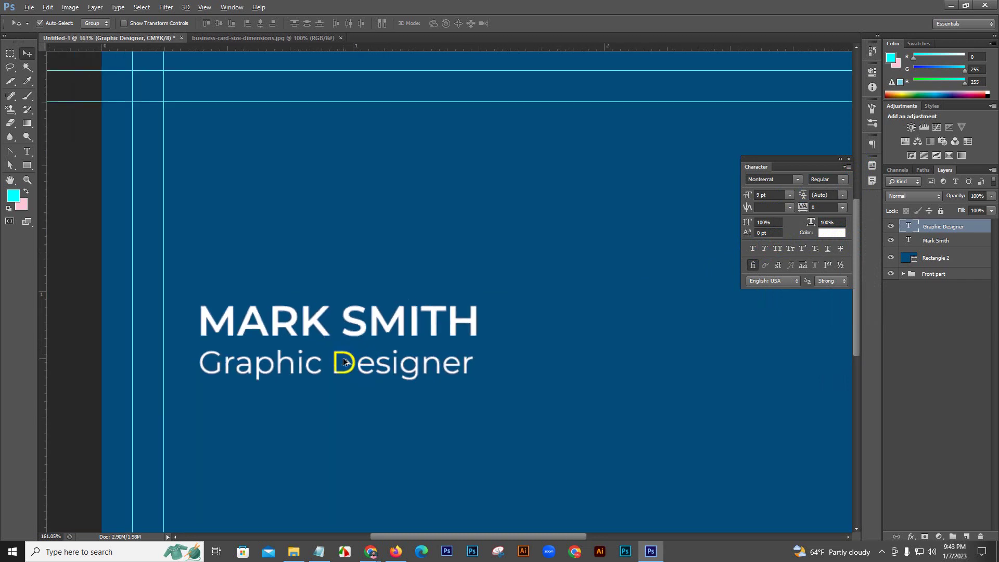
pyautogui.moveTo(270, 332); pyautogui.dragTo(270, 324)
pyautogui.press('Down')
pyautogui.press('Down')
pyautogui.press('Down')
pyautogui.press('Down')
pyautogui.press('Down')
# Group the name and title layers and center them vertically on the blue rectangle.
pyautogui.click(972, 246)
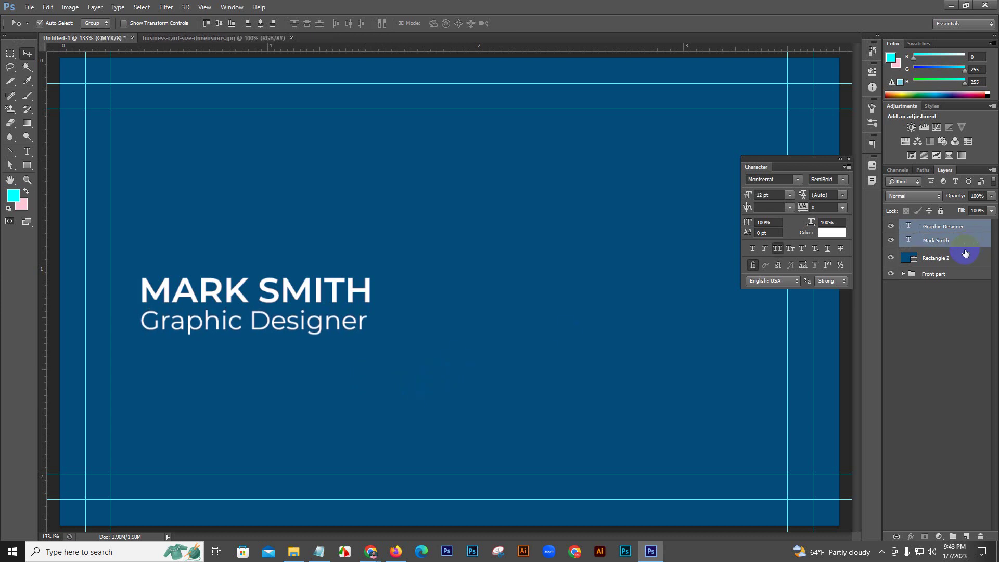
pyautogui.hotkey('ctrl', 'g')
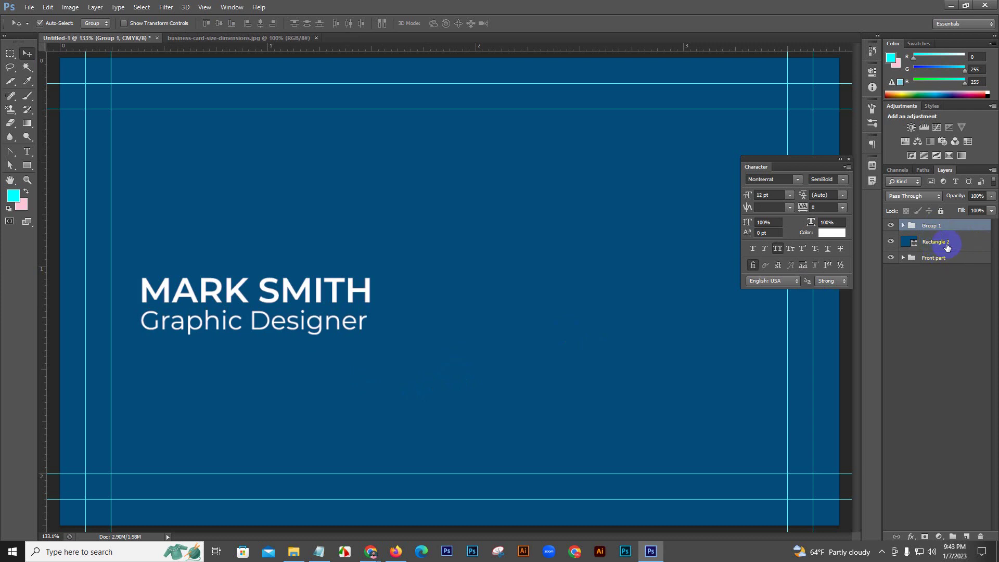
pyautogui.keyDown('shift'); pyautogui.click(963, 243); pyautogui.keyUp('shift')
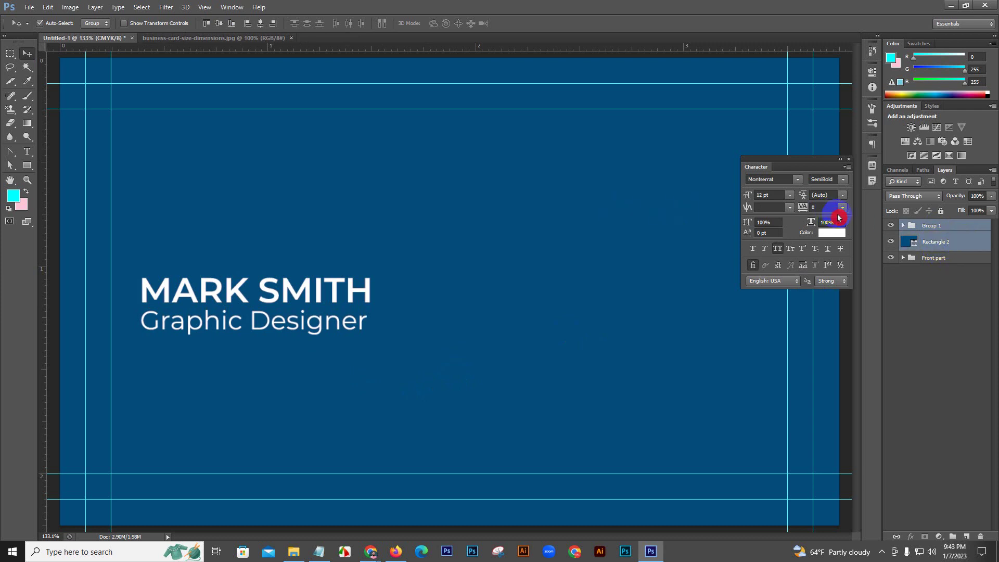
pyautogui.click(226, 26)
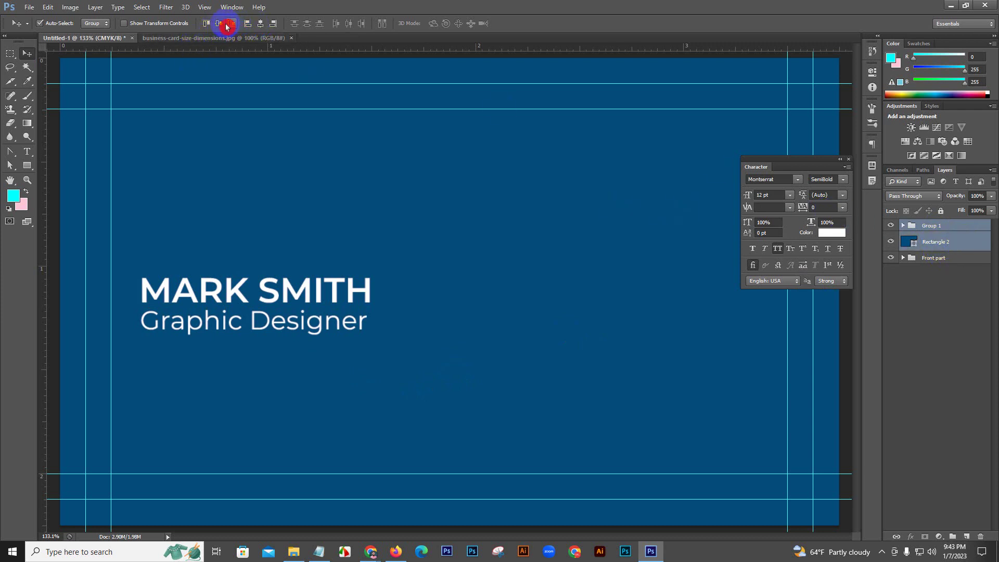
# Rename the group to Nmae & Designation.
pyautogui.click(992, 216)
pyautogui.click(931, 226)
pyautogui.press('Left')
pyautogui.press('Left')
pyautogui.press('Left')
pyautogui.press('Left')
pyautogui.press('Left')
pyautogui.press('Left')
pyautogui.press('Left')
pyautogui.doubleClick(931, 226)
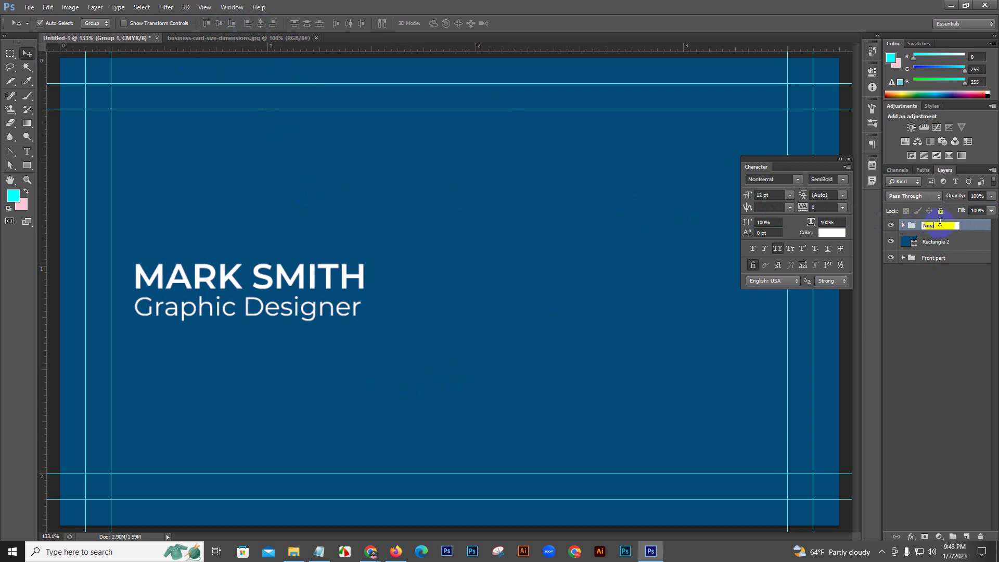
pyautogui.click(971, 207)
pyautogui.write('& Designation')
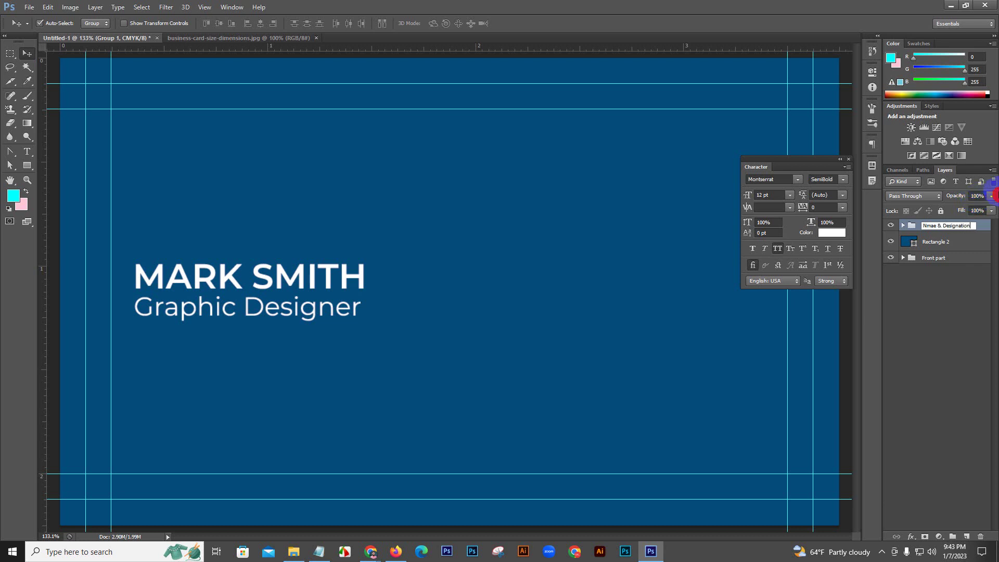
pyautogui.click(994, 196)
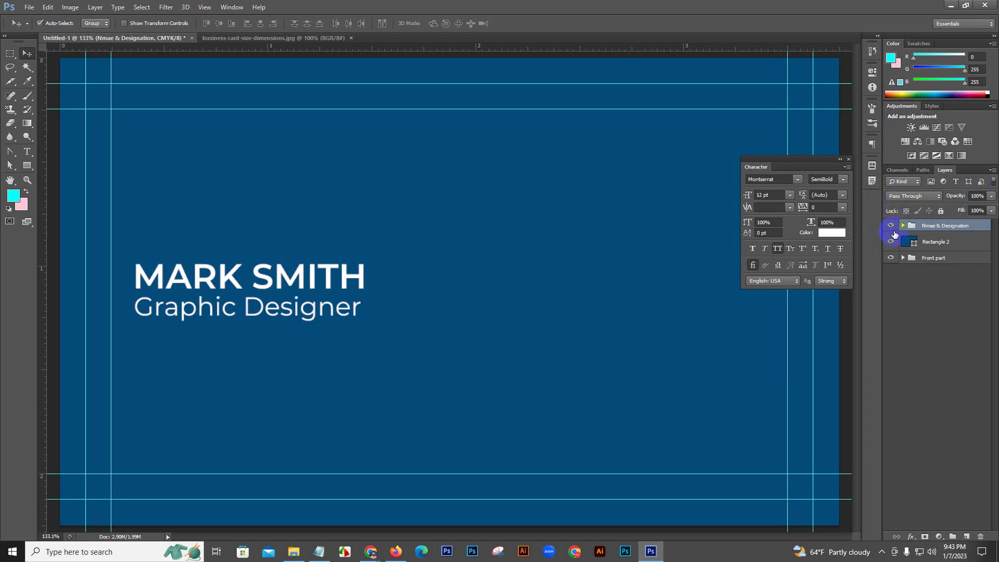
# Hide and reshow the Nmae & Designation group to check its contents.
pyautogui.click(891, 226)
pyautogui.click(891, 227)
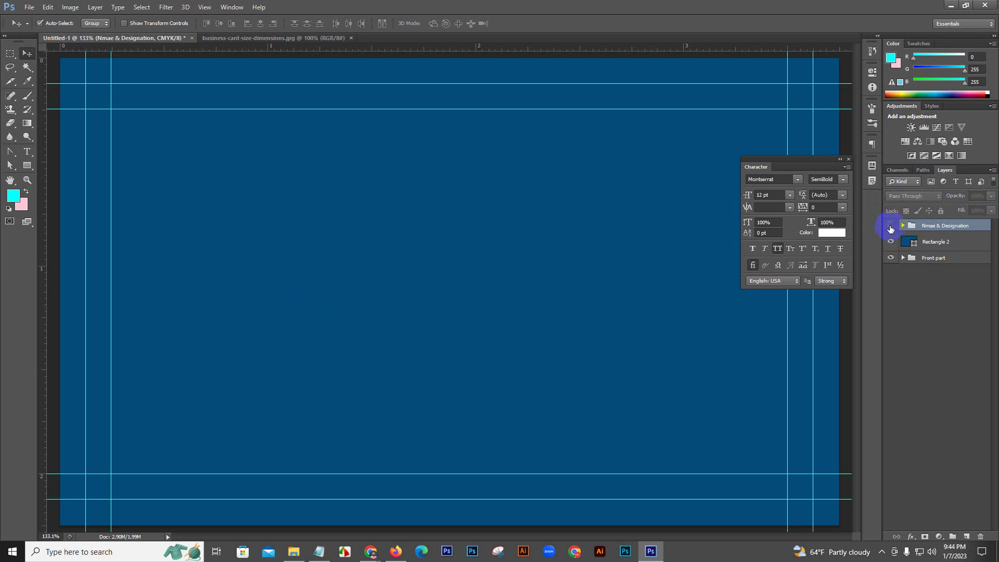
pyautogui.click(889, 227)
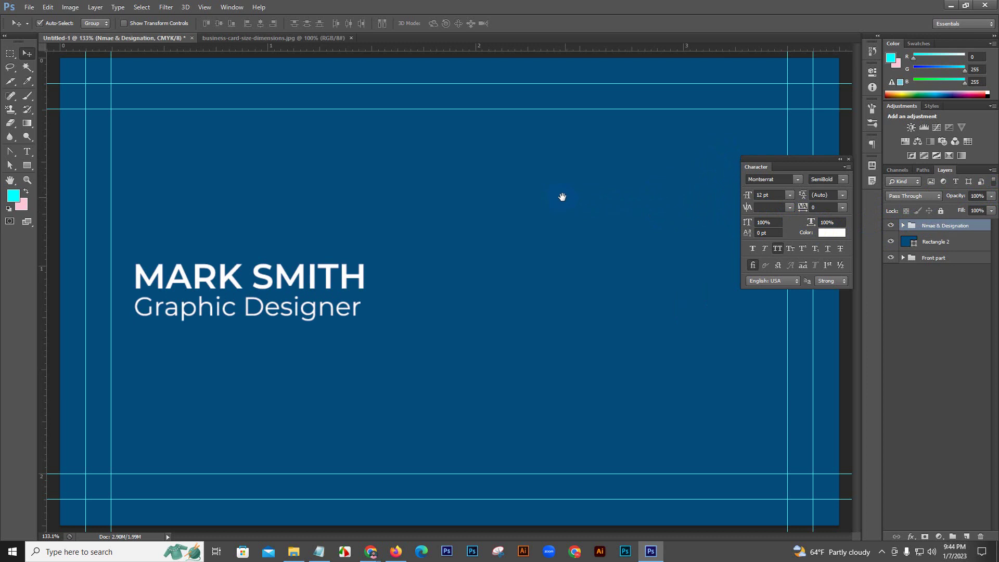
pyautogui.scroll(3, 562, 197)
pyautogui.click(27, 151)
pyautogui.click(383, 155)
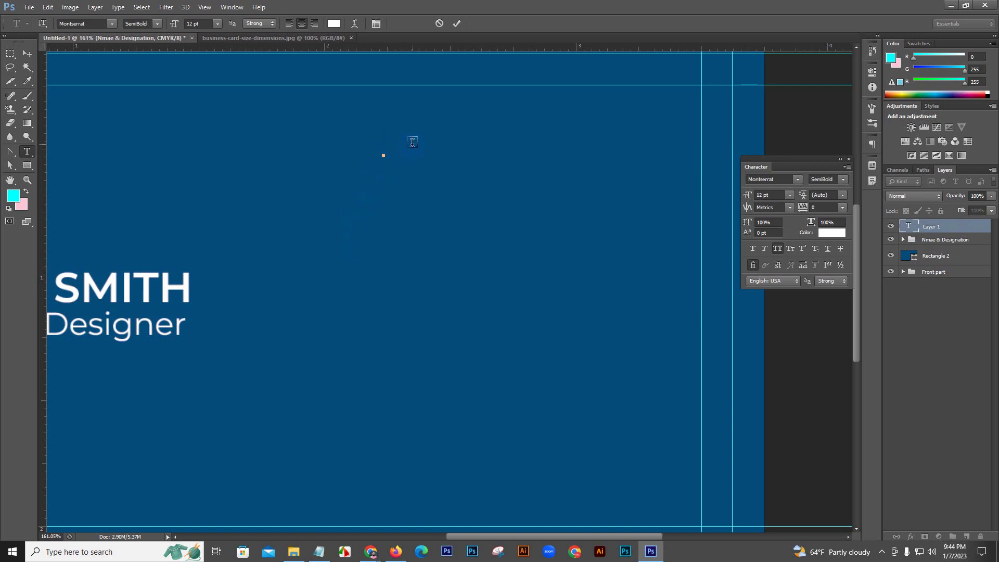
pyautogui.write('+12')
pyautogui.write('3 456 789 0')
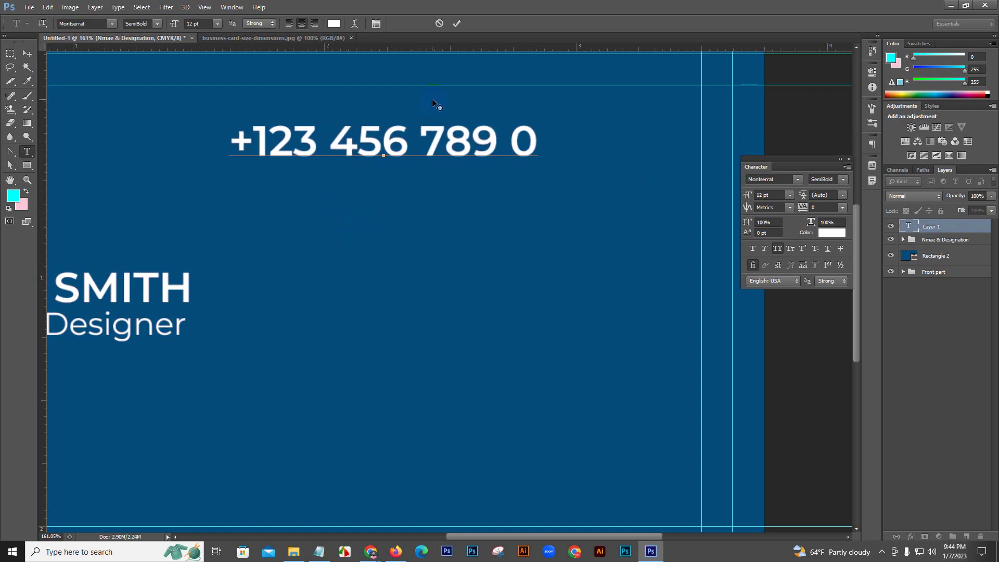
pyautogui.write('123')
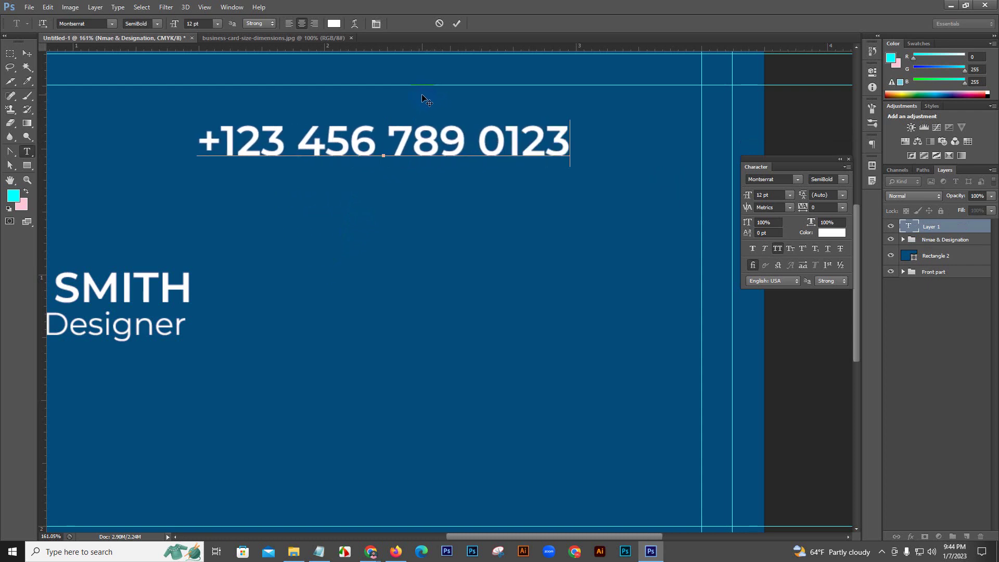
pyautogui.click(457, 23)
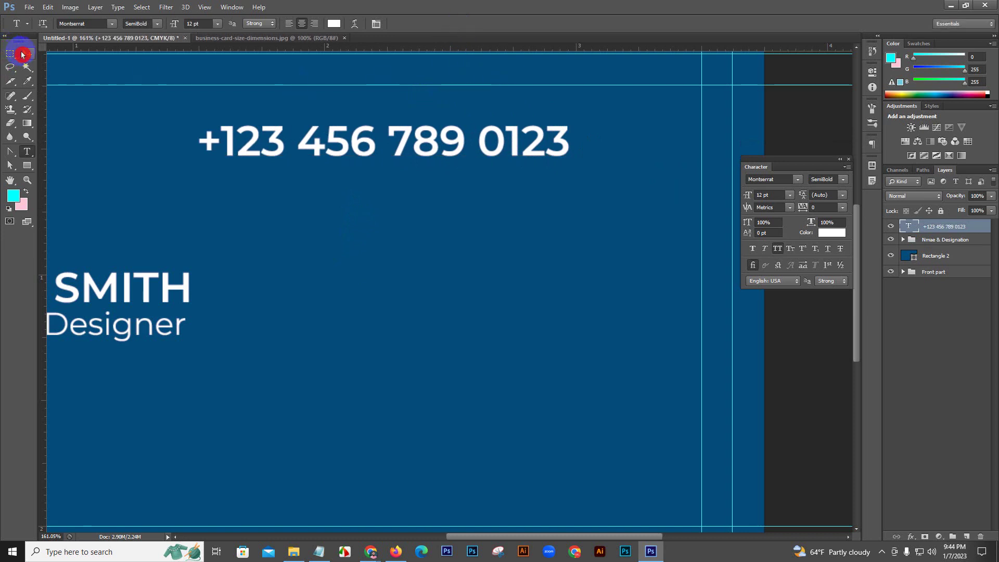
pyautogui.click(27, 53)
pyautogui.moveTo(295, 139)
pyautogui.mouseDown()
pyautogui.moveTo(399, 195)
pyautogui.moveTo(418, 191)
pyautogui.mouseUp()
# Set the phone number to Regular weight, 8 pt.
pyautogui.click(841, 234)
pyautogui.click(796, 250)
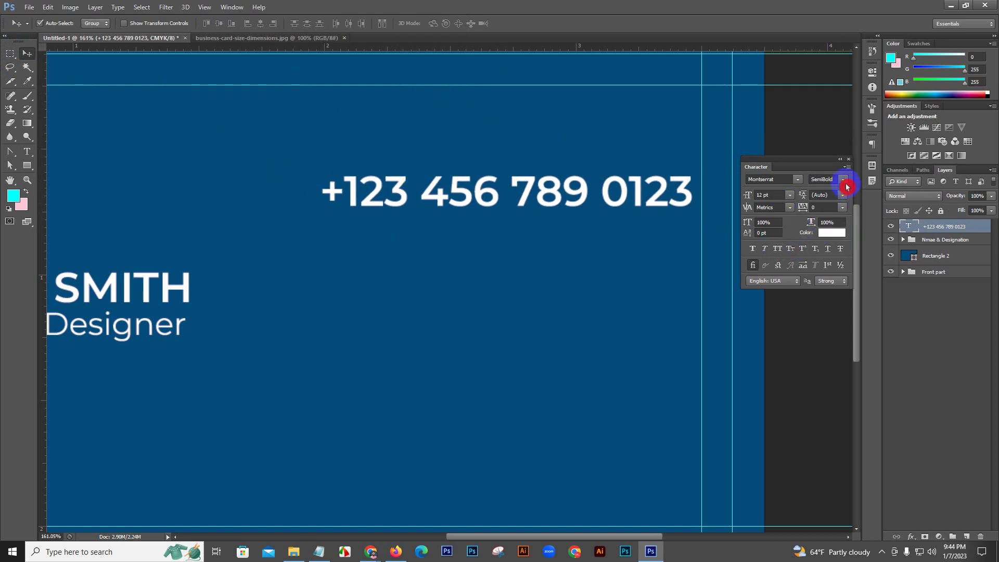
pyautogui.click(844, 179)
pyautogui.click(837, 240)
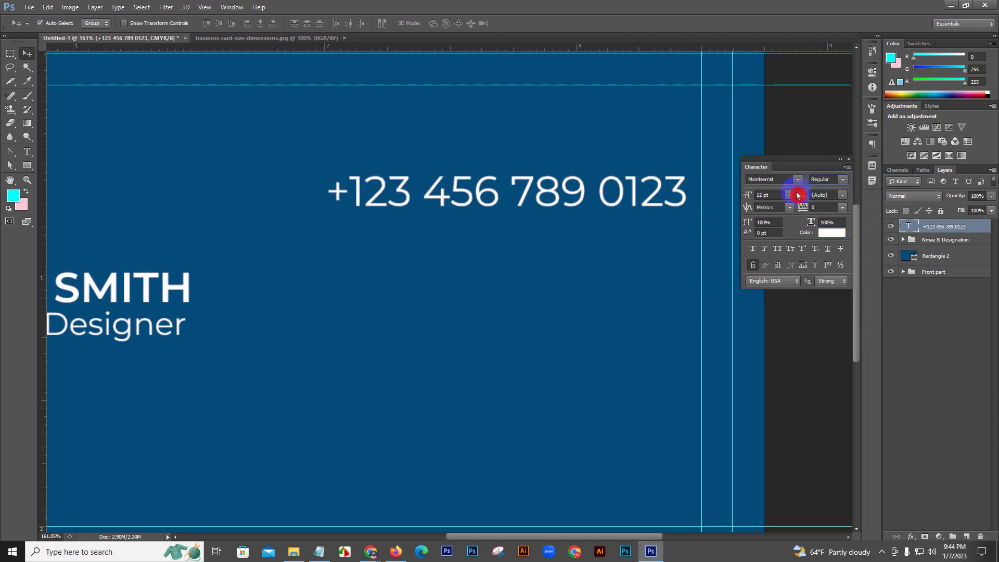
pyautogui.click(792, 197)
pyautogui.moveTo(789, 200); pyautogui.dragTo(786, 237)
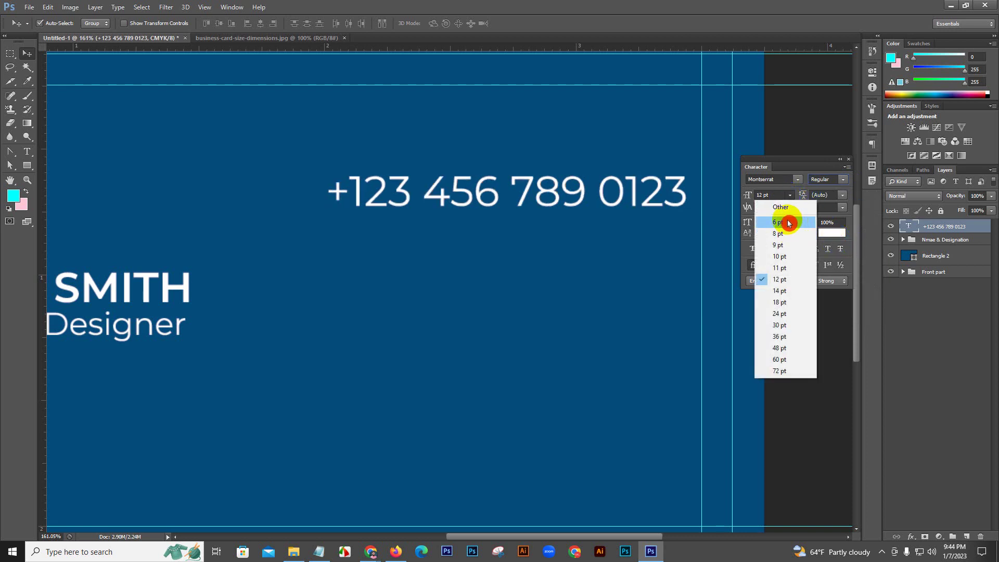
pyautogui.click(786, 237)
# Move the phone number to the card's right and duplicate it onto a line below.
pyautogui.moveTo(552, 199); pyautogui.dragTo(612, 180)
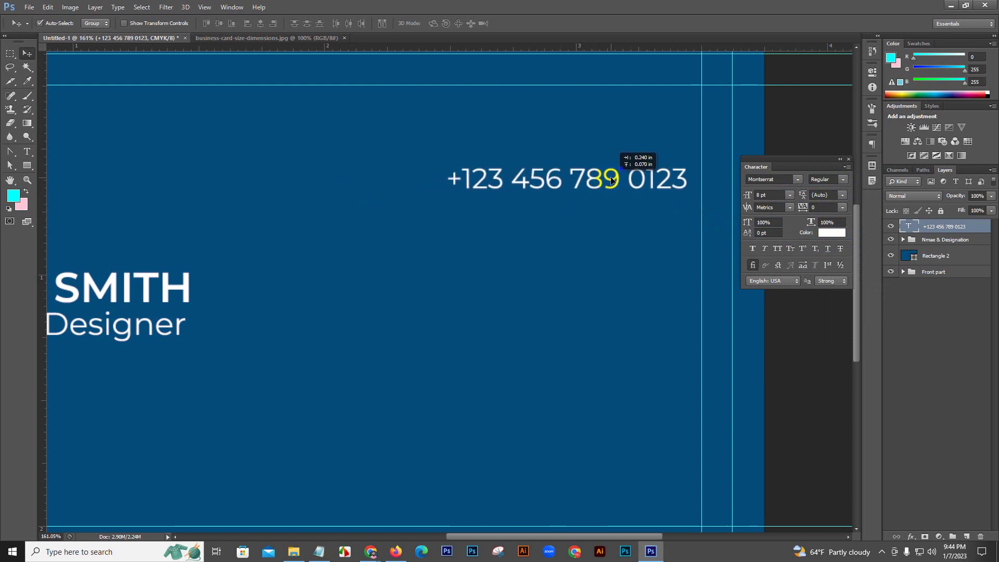
pyautogui.scroll(-2, 612, 174)
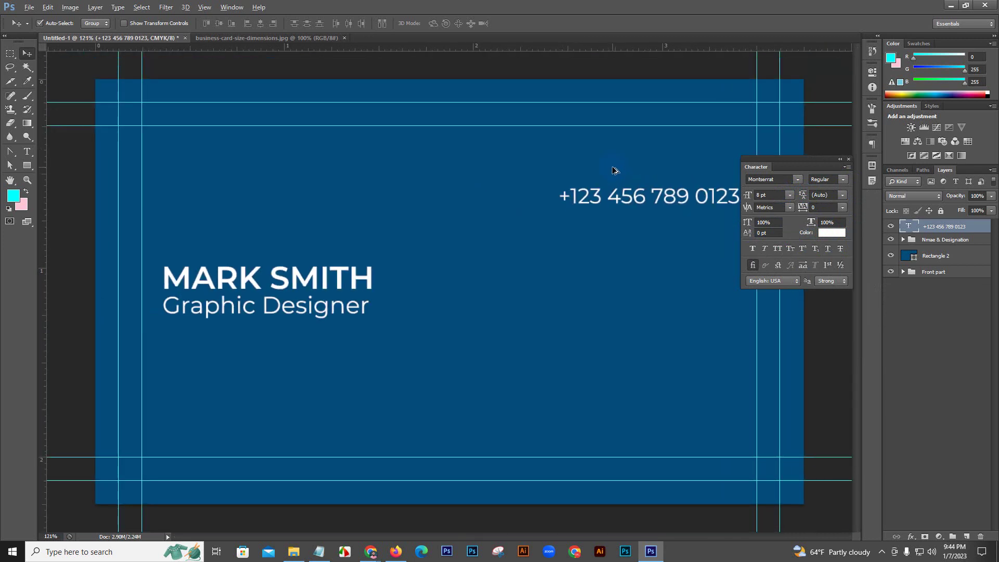
pyautogui.moveTo(638, 196)
pyautogui.keyDown('alt'); pyautogui.mouseDown()
pyautogui.moveTo(649, 272)
pyautogui.moveTo(641, 358)
pyautogui.mouseUp(); pyautogui.keyUp('alt')
pyautogui.keyDown('shift'); pyautogui.click(638, 202); pyautogui.keyUp('shift')
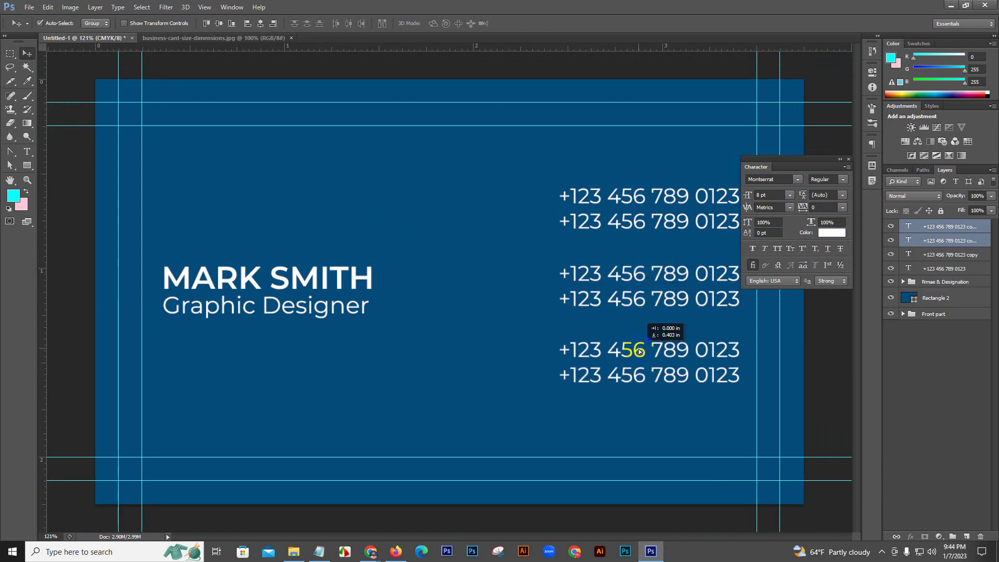
# Copy the pair of phone lines down the card twice, making three stacked pairs.
pyautogui.moveTo(640, 357); pyautogui.dragTo(640, 357)
pyautogui.scroll(2, 677, 273)
pyautogui.moveTo(682, 274); pyautogui.dragTo(535, 246)
pyautogui.scroll(2, 590, 205)
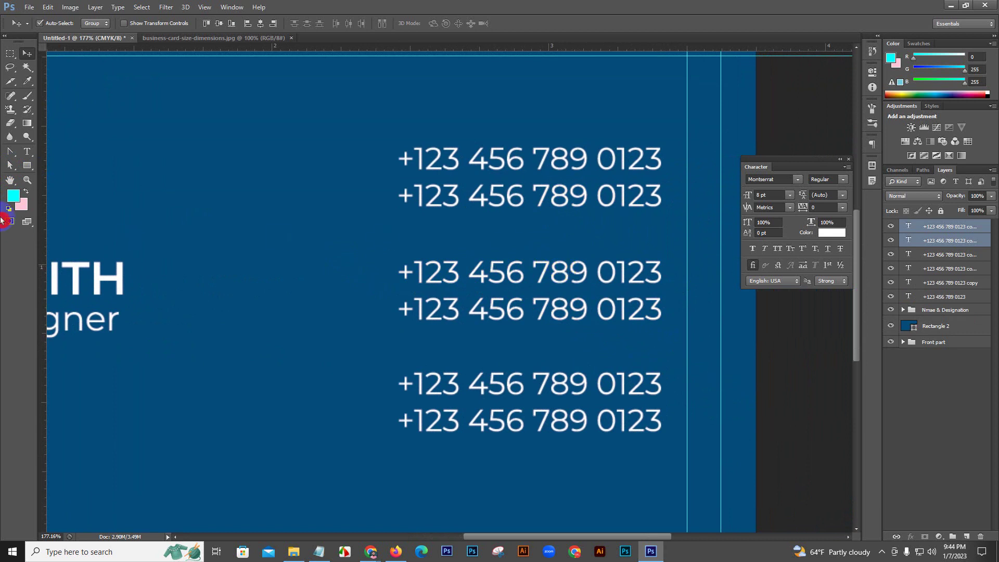
pyautogui.click(24, 159)
pyautogui.moveTo(401, 275); pyautogui.dragTo(878, 240)
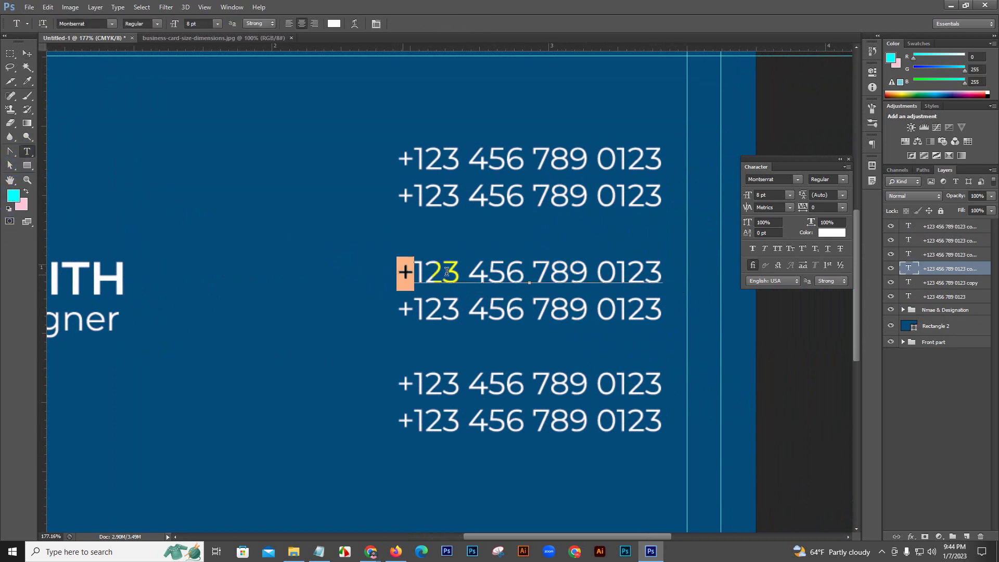
pyautogui.write('mail@gmail.com')
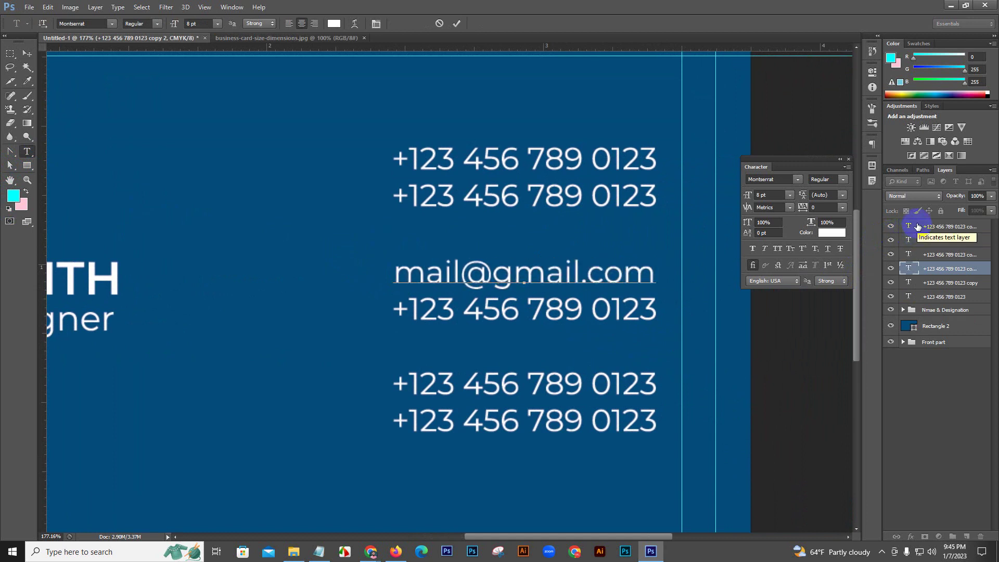
pyautogui.click(456, 23)
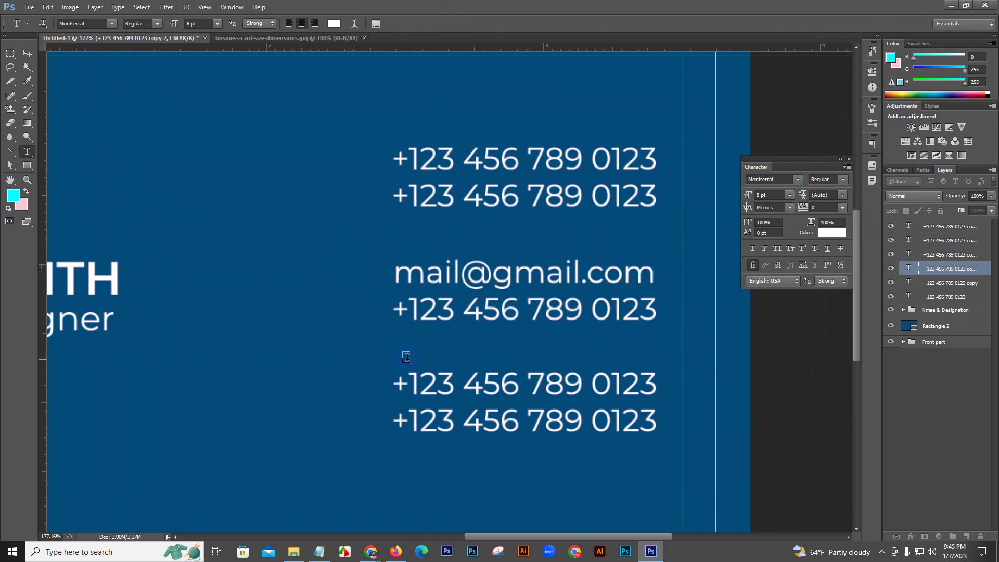
pyautogui.tripleClick(401, 310)
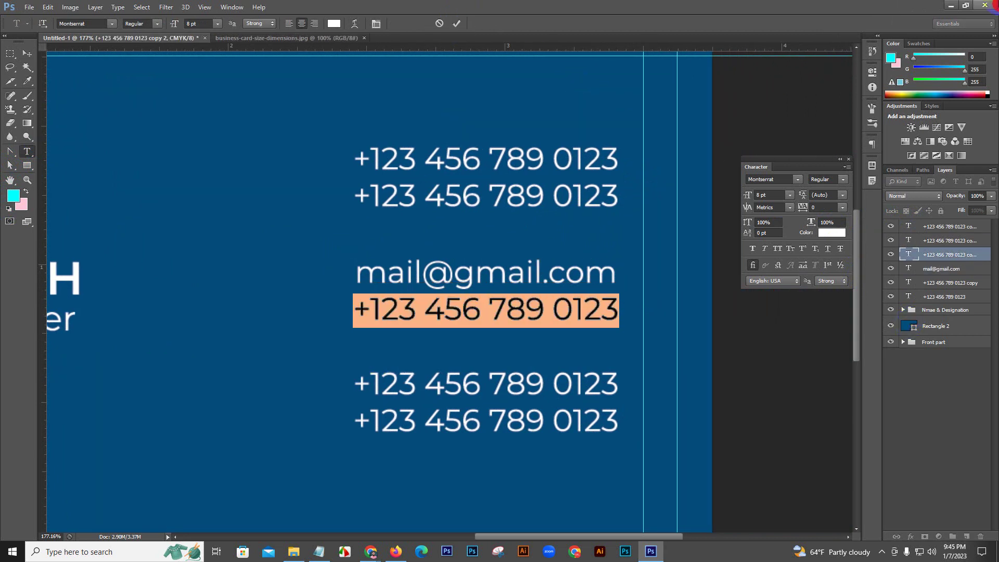
pyautogui.write('www.web')
pyautogui.press('BackSpace')
pyautogui.write('site.c')
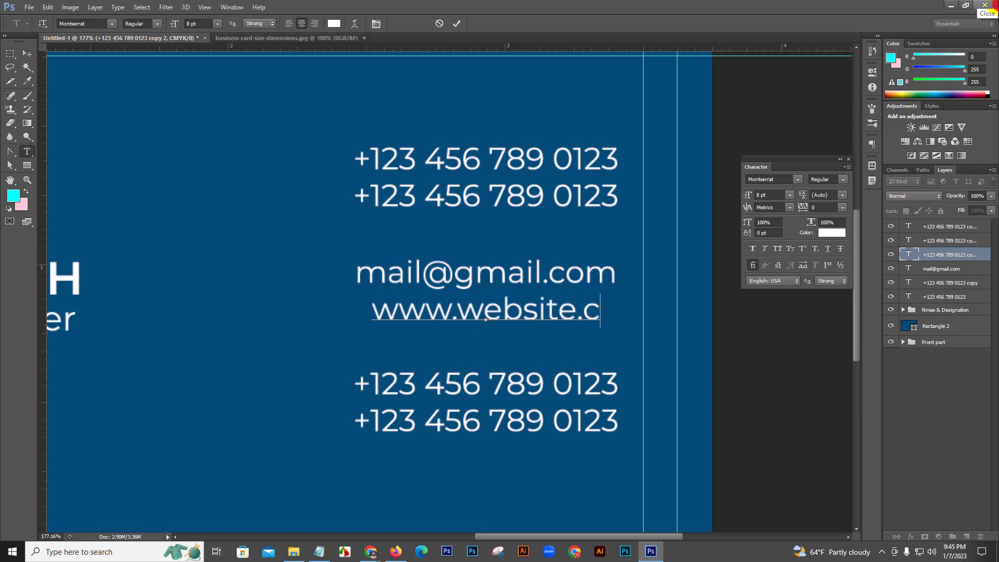
pyautogui.write('om')
pyautogui.click(457, 24)
# Change the fifth line to the Location Here A/C text and left-align it.
pyautogui.moveTo(361, 399)
pyautogui.mouseDown()
pyautogui.moveTo(713, 426)
pyautogui.moveTo(756, 417)
pyautogui.mouseUp()
pyautogui.write('Loca')
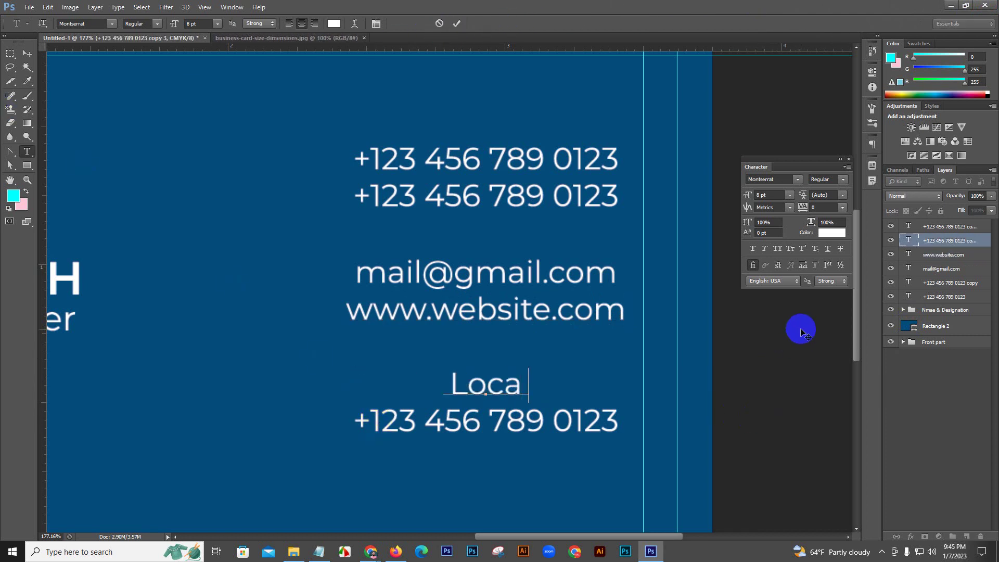
pyautogui.write('tion Here')
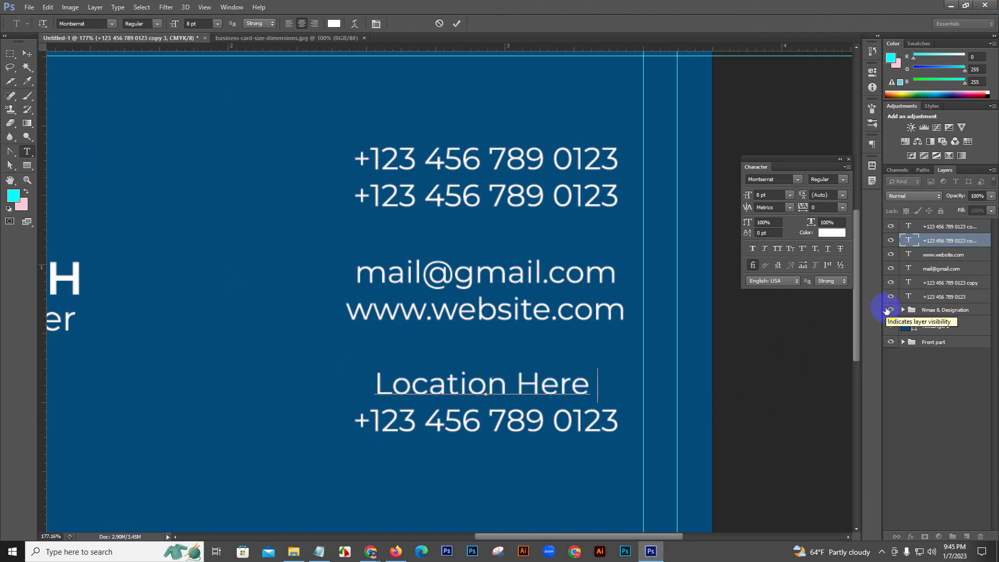
pyautogui.write(' A/A')
pyautogui.press('BackSpace')
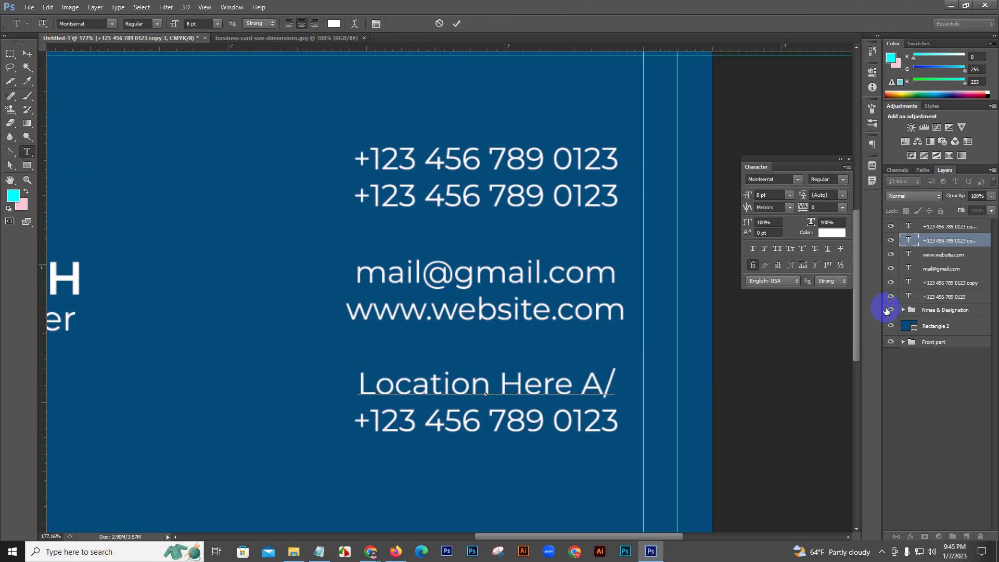
pyautogui.write('C')
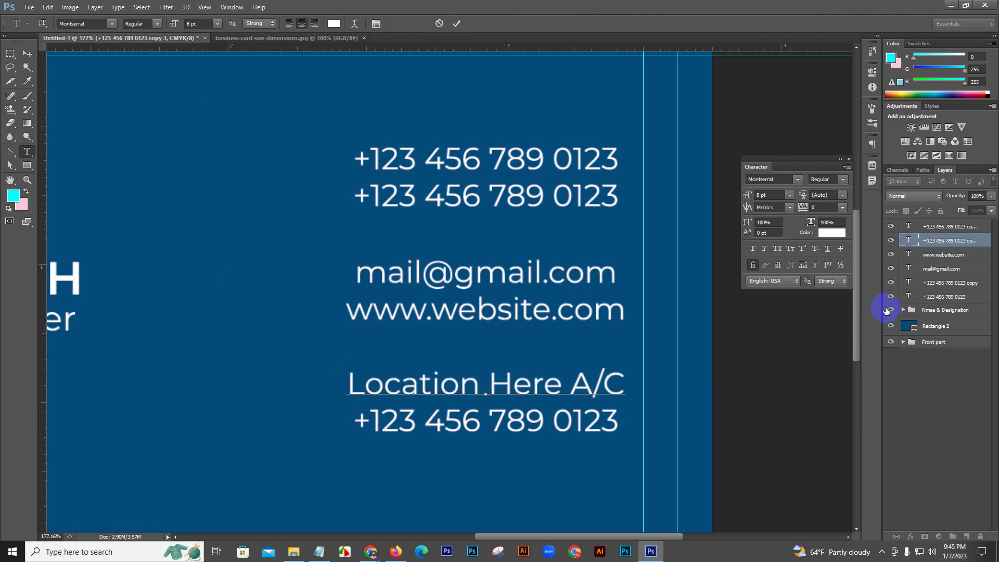
pyautogui.write('3')
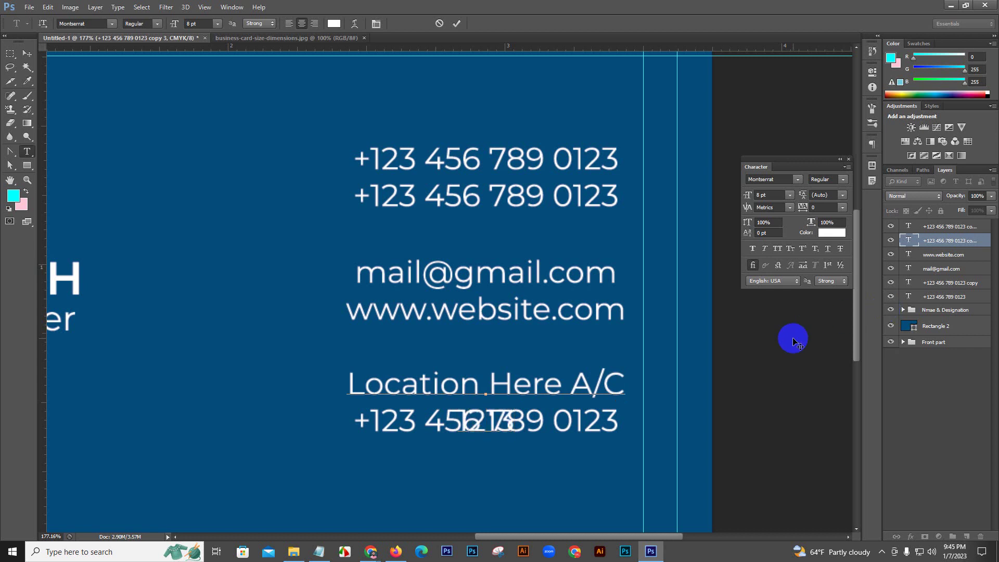
pyautogui.write('4')
pyautogui.click(456, 23)
pyautogui.click(289, 25)
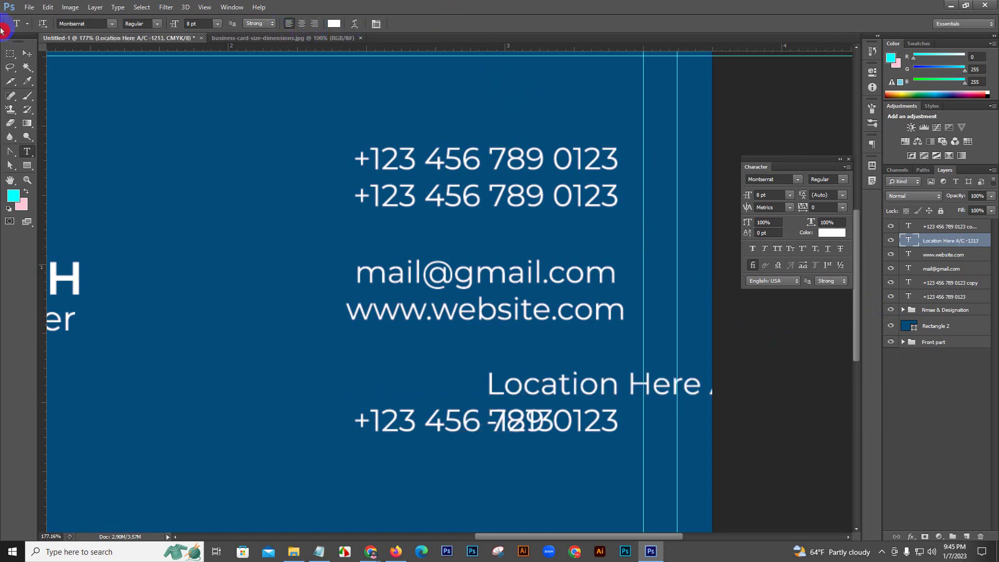
# Delete the leftover phone copy and place the location block under the website line.
pyautogui.click(23, 54)
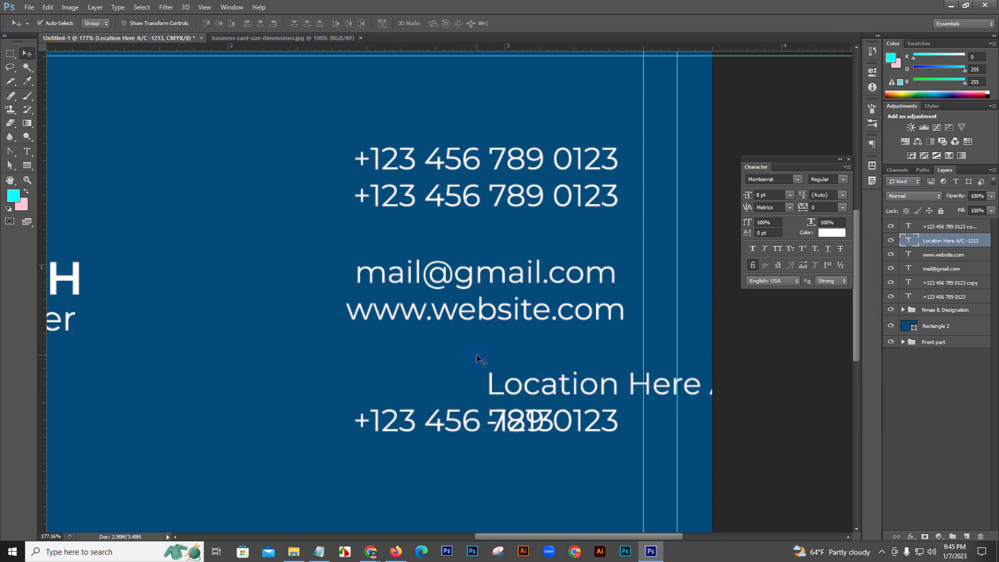
pyautogui.click(582, 431)
pyautogui.press('Delete')
pyautogui.moveTo(569, 389); pyautogui.dragTo(470, 383)
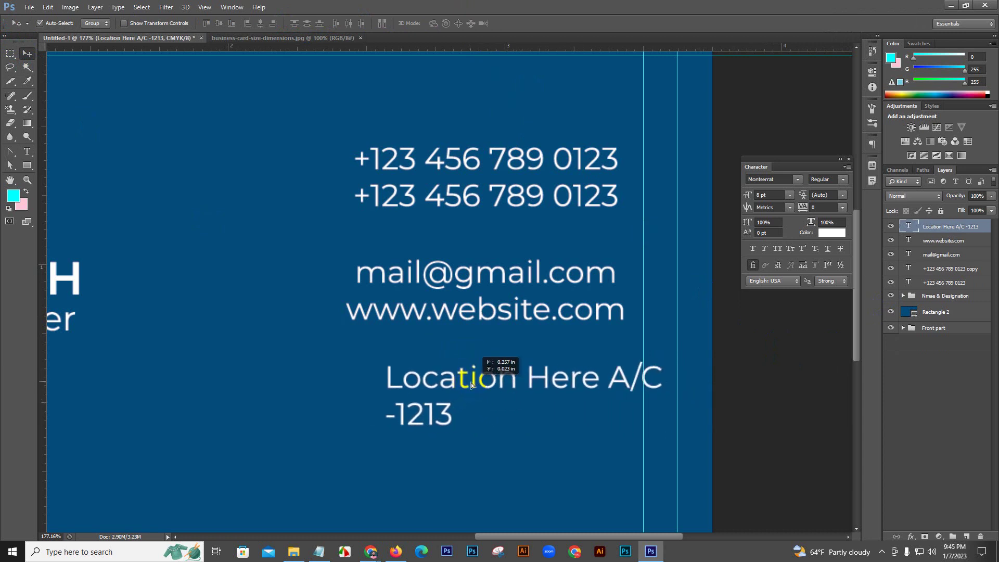
pyautogui.moveTo(470, 383); pyautogui.dragTo(432, 377)
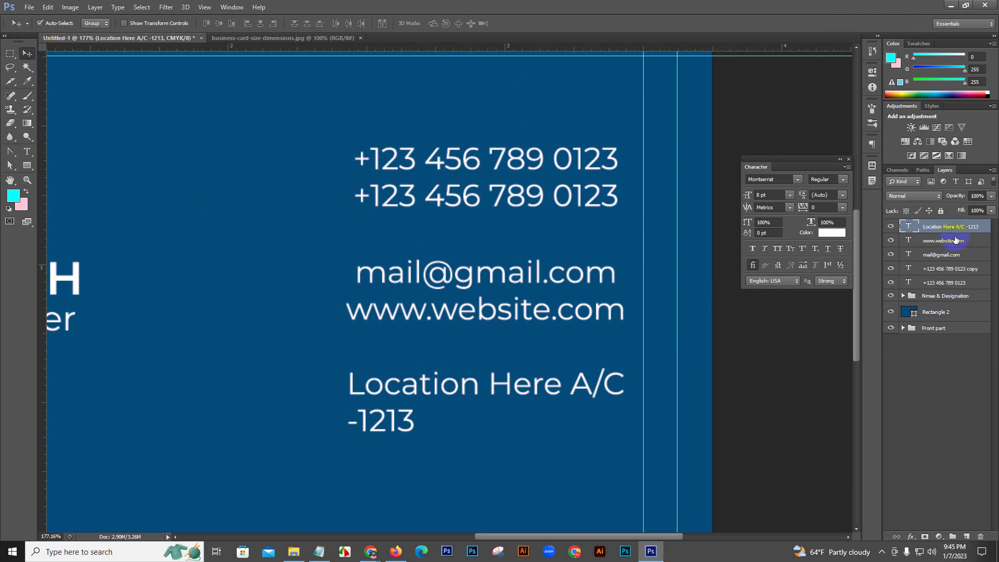
# Align the left edges of all five contact text layers and nudge them left.
pyautogui.keyDown('shift'); pyautogui.click(946, 284); pyautogui.keyUp('shift')
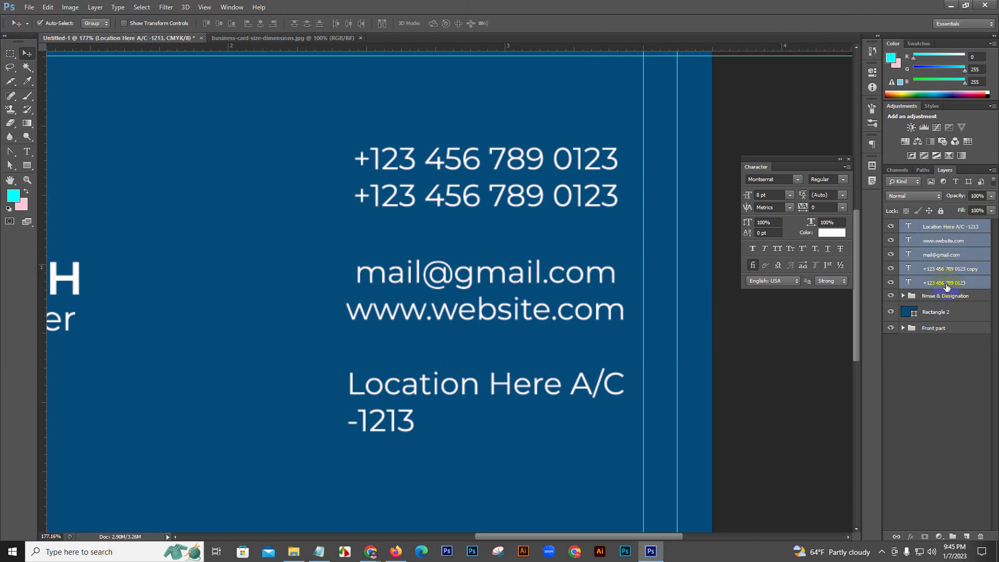
pyautogui.click(250, 25)
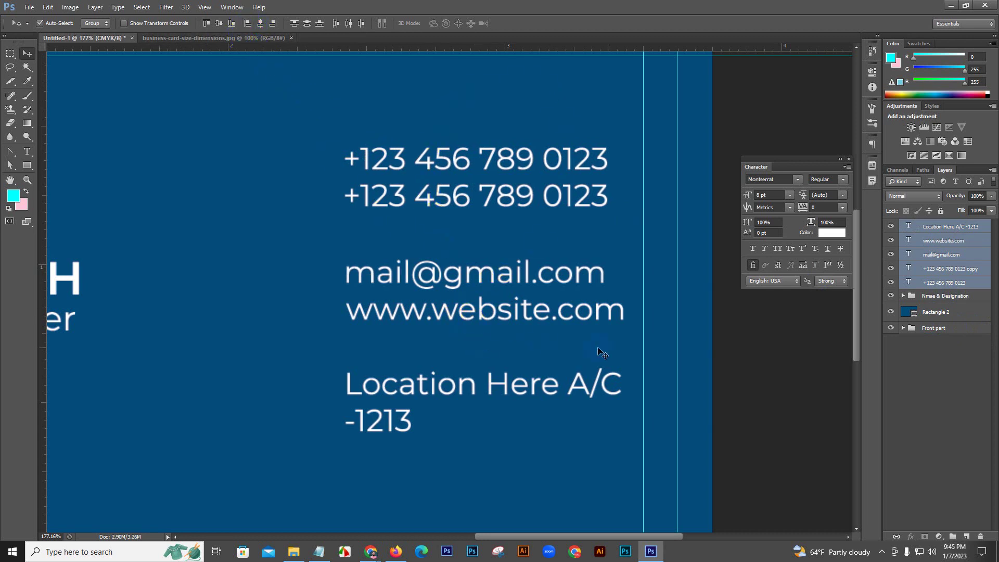
pyautogui.press('Left')
pyautogui.press('Left')
pyautogui.press('Left')
pyautogui.press('Left')
pyautogui.press('Left')
pyautogui.press('Left')
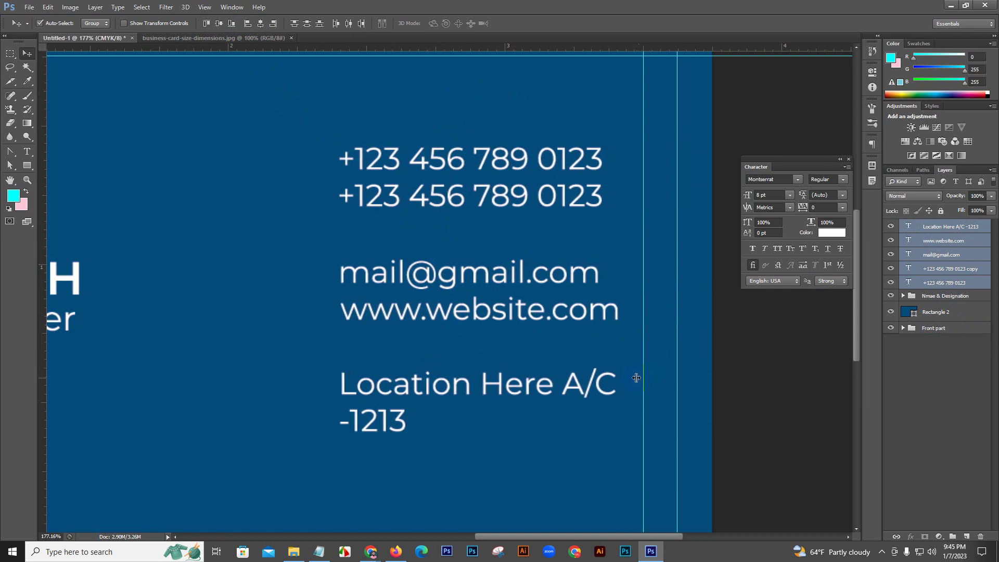
pyautogui.click(767, 398)
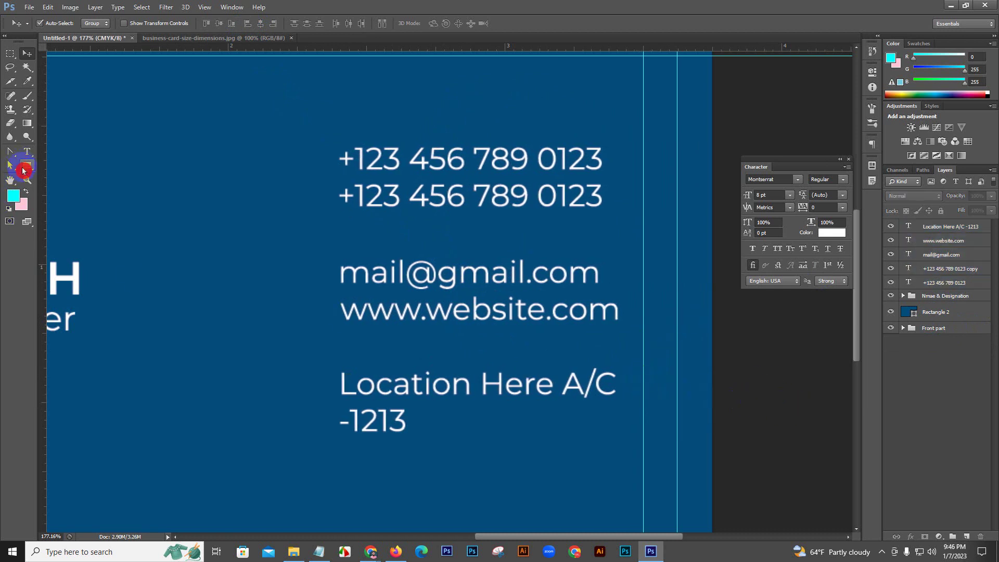
# Draw a temporary rectangle to gauge the gap above the location line, then delete it.
pyautogui.click(24, 169)
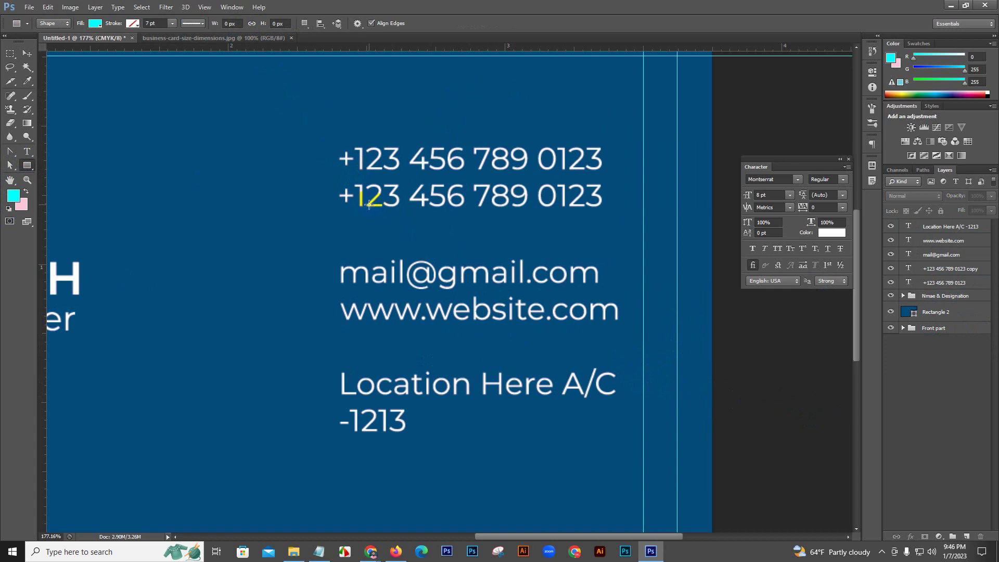
pyautogui.moveTo(370, 206); pyautogui.dragTo(413, 259)
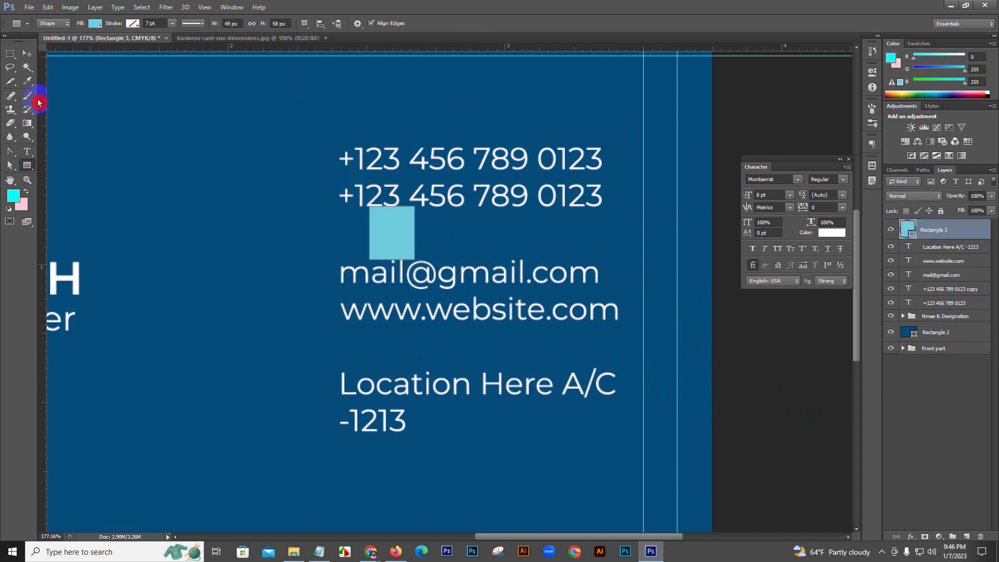
pyautogui.click(28, 56)
pyautogui.moveTo(409, 252); pyautogui.dragTo(411, 351)
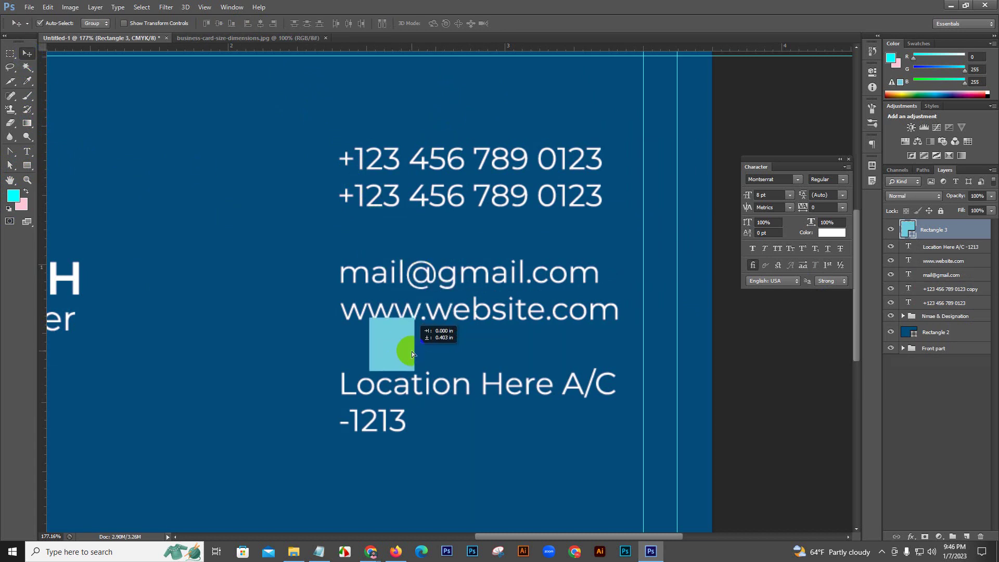
pyautogui.scroll(1, 409, 348)
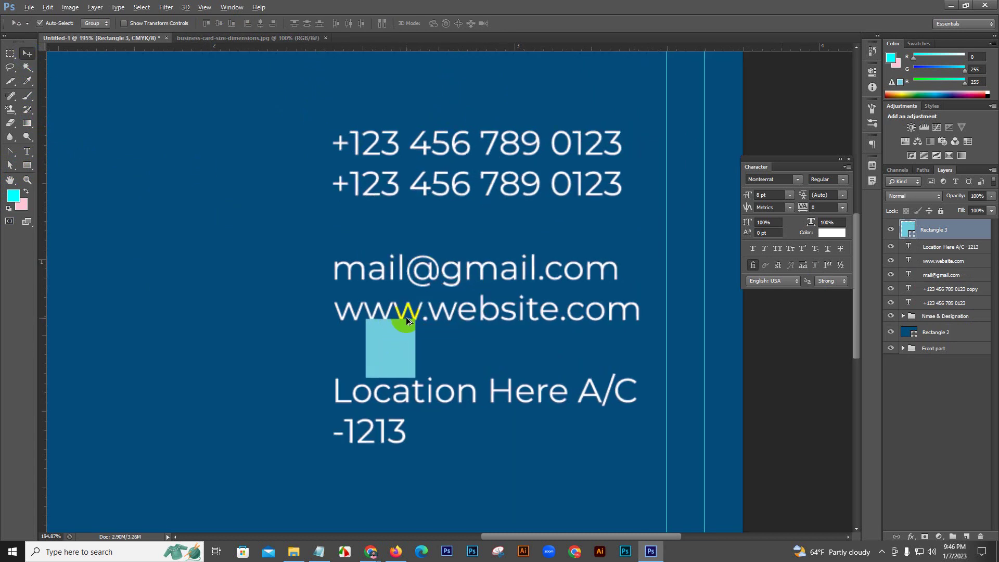
pyautogui.scroll(3, 407, 344)
pyautogui.scroll(2, 406, 342)
pyautogui.moveTo(406, 341); pyautogui.dragTo(407, 350)
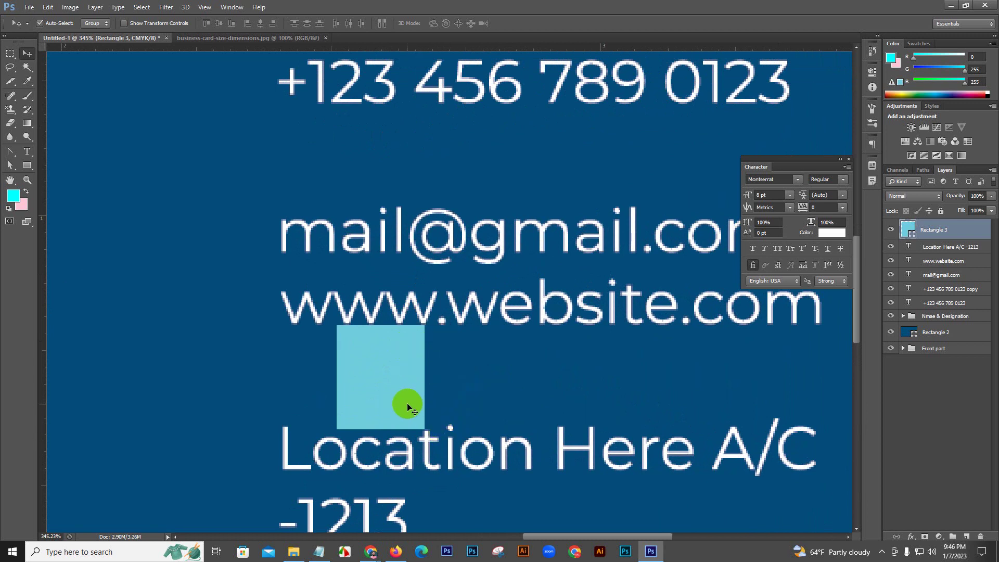
pyautogui.moveTo(408, 409); pyautogui.dragTo(460, 402)
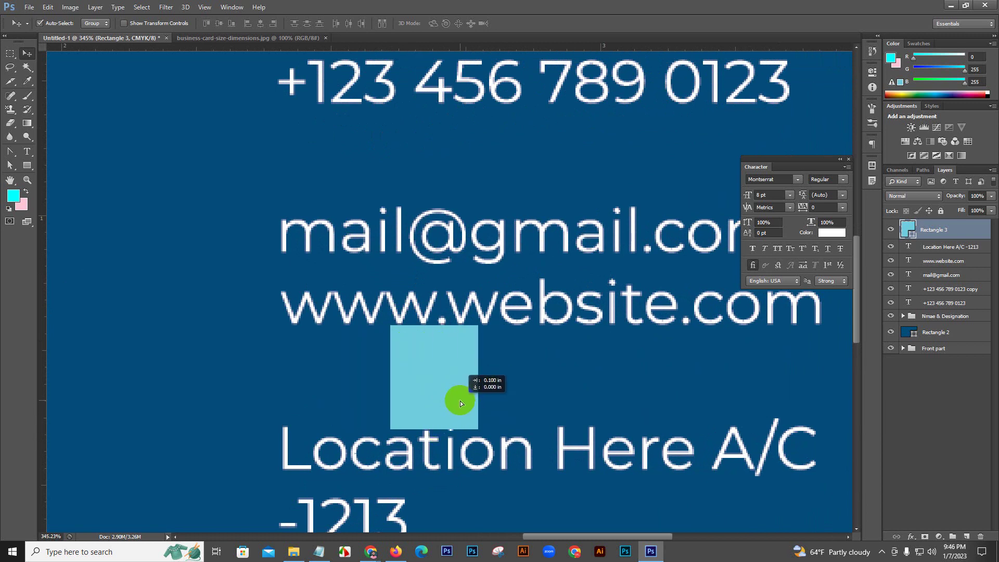
pyautogui.hotkey('ctrl', 'z')
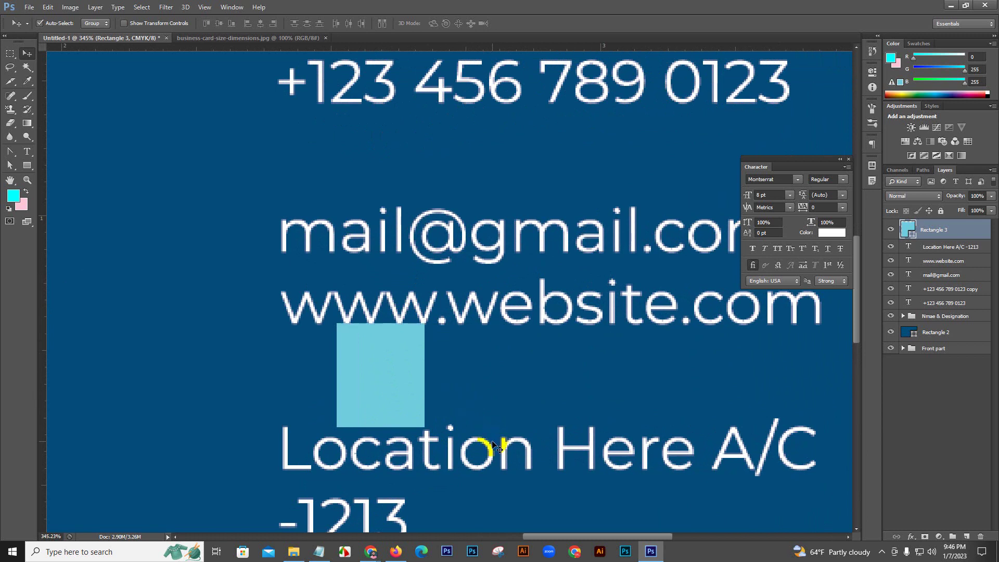
pyautogui.press('Delete')
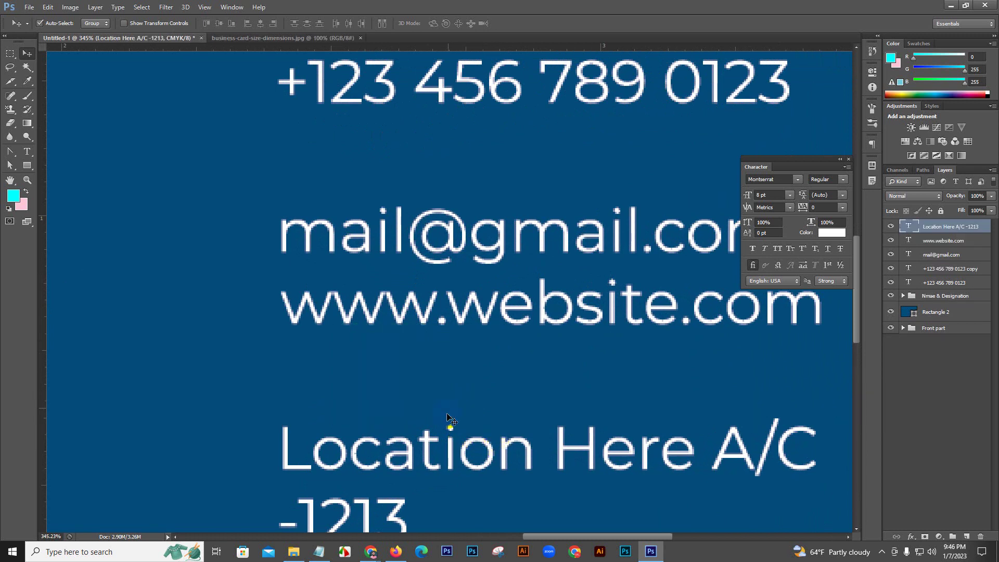
# Select the five contact text layers together and nudge the block up and left.
pyautogui.scroll(-2, 478, 353)
pyautogui.scroll(-2, 475, 357)
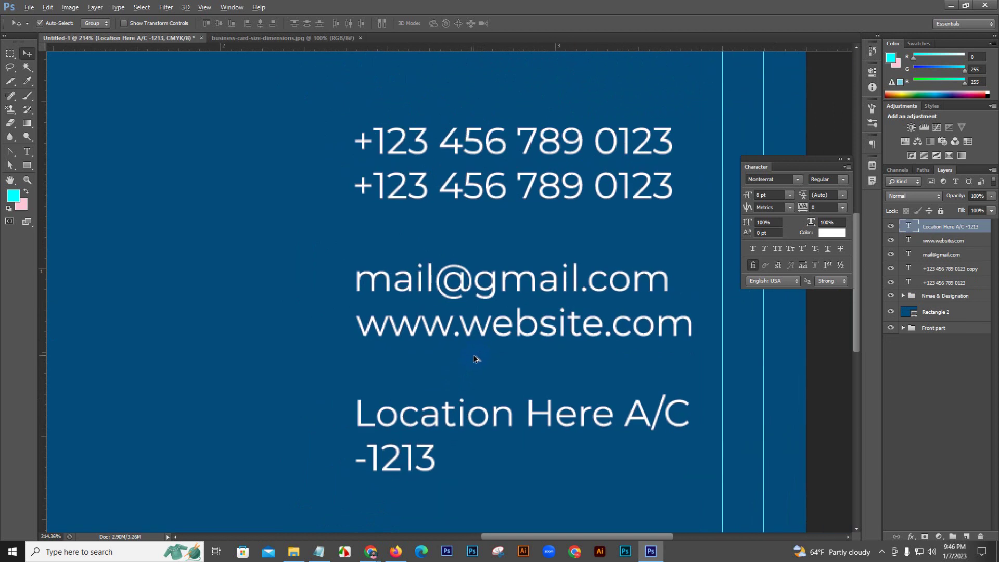
pyautogui.scroll(-2, 473, 355)
pyautogui.scroll(-1, 468, 361)
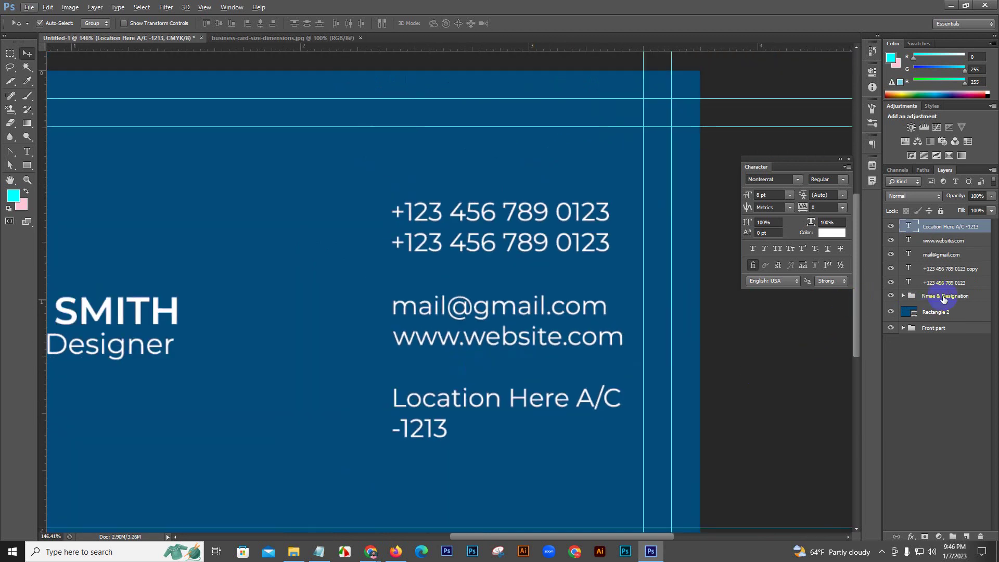
pyautogui.keyDown('shift'); pyautogui.click(946, 283); pyautogui.keyUp('shift')
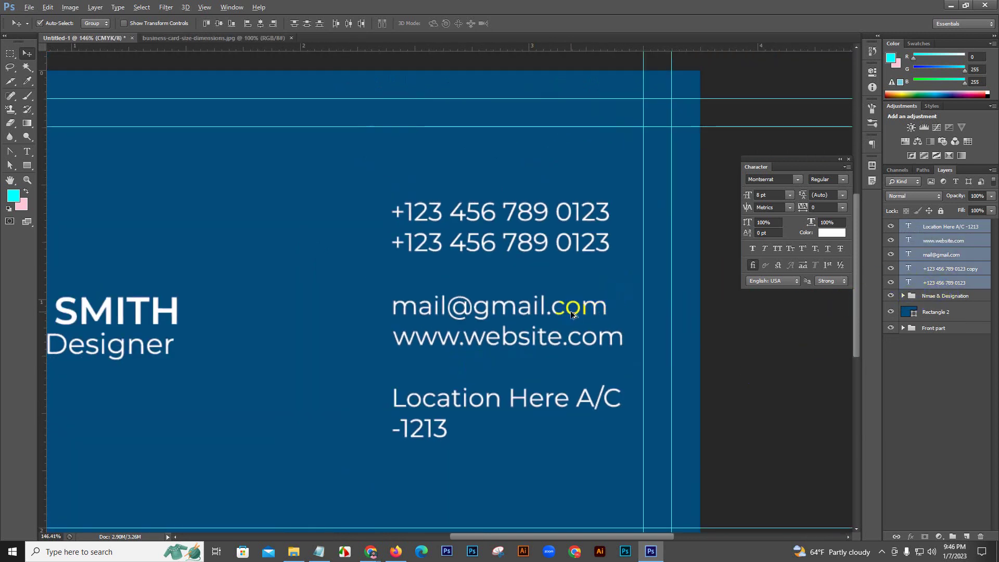
pyautogui.scroll(-1, 796, 385)
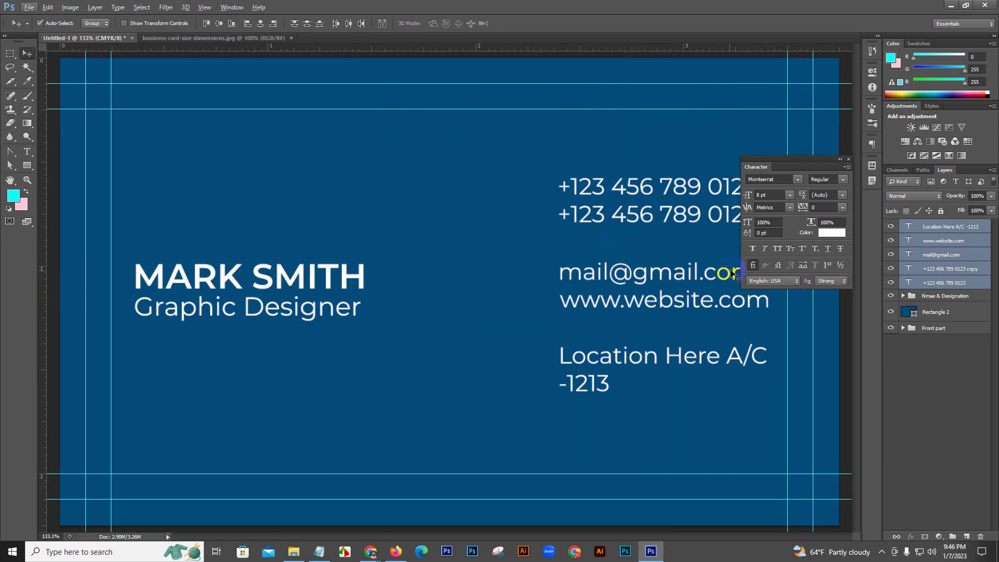
pyautogui.hotkey('shift', 'Up')
pyautogui.hotkey('shift', 'Up')
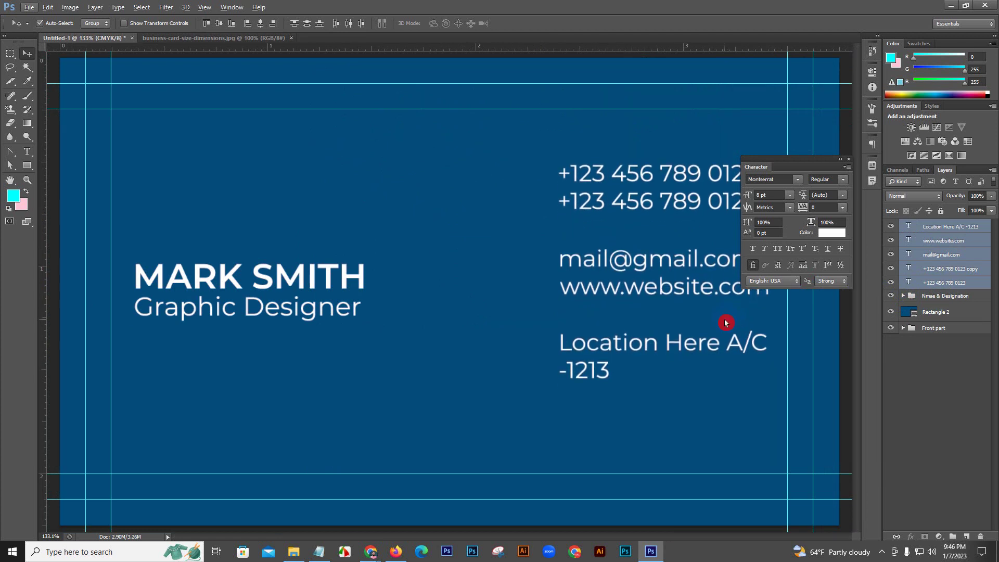
pyautogui.hotkey('alt', 'f')
pyautogui.press('Escape')
pyautogui.scroll(3, 619, 205)
pyautogui.scroll(2, 572, 216)
pyautogui.scroll(1, 526, 219)
pyautogui.press('Left')
pyautogui.press('Left')
pyautogui.press('Left')
pyautogui.press('Left')
pyautogui.press('Left')
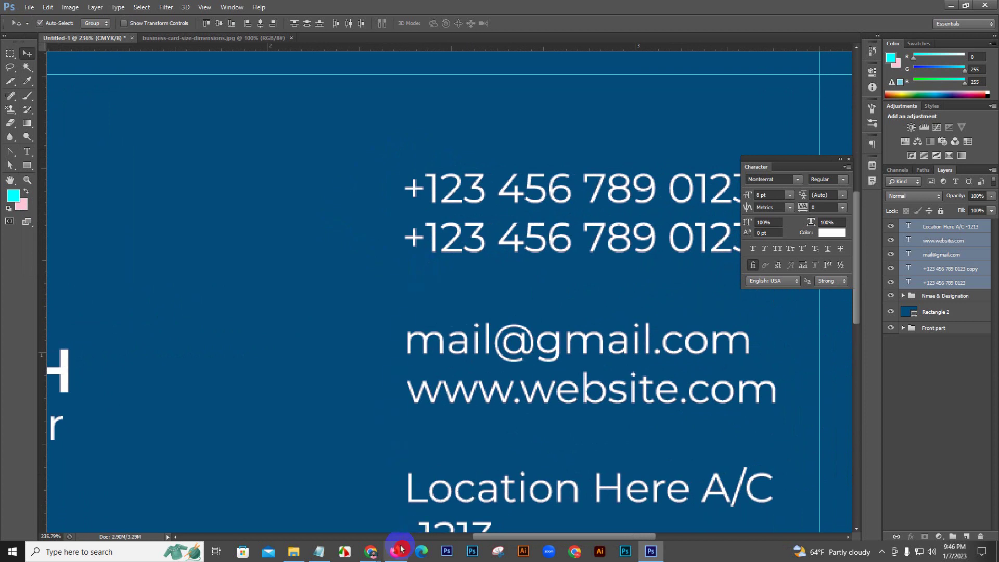
# Return to Flaticon, dismiss the popups and search for call icons.
pyautogui.moveTo(371, 552)
pyautogui.click(330, 510)
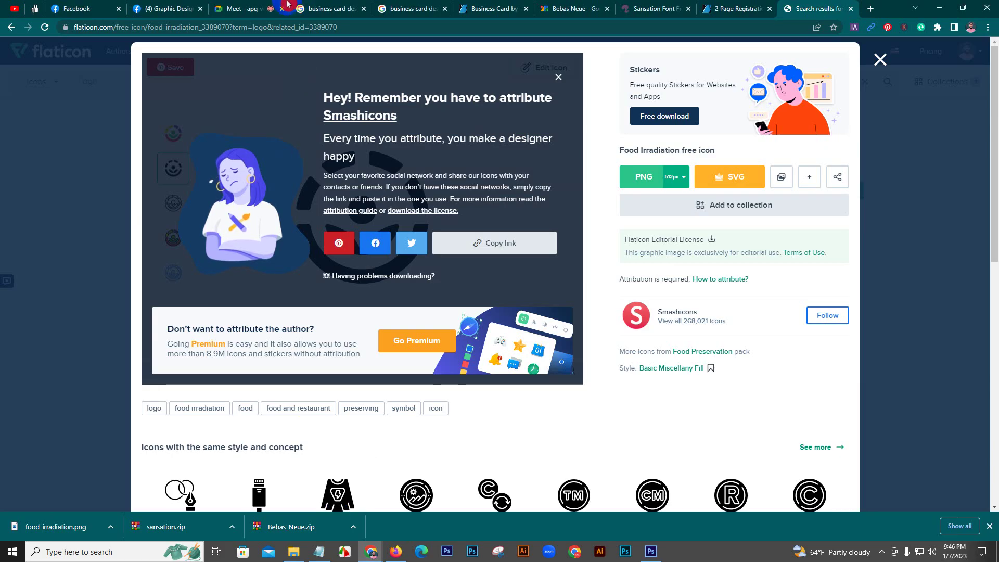
pyautogui.click(286, 4)
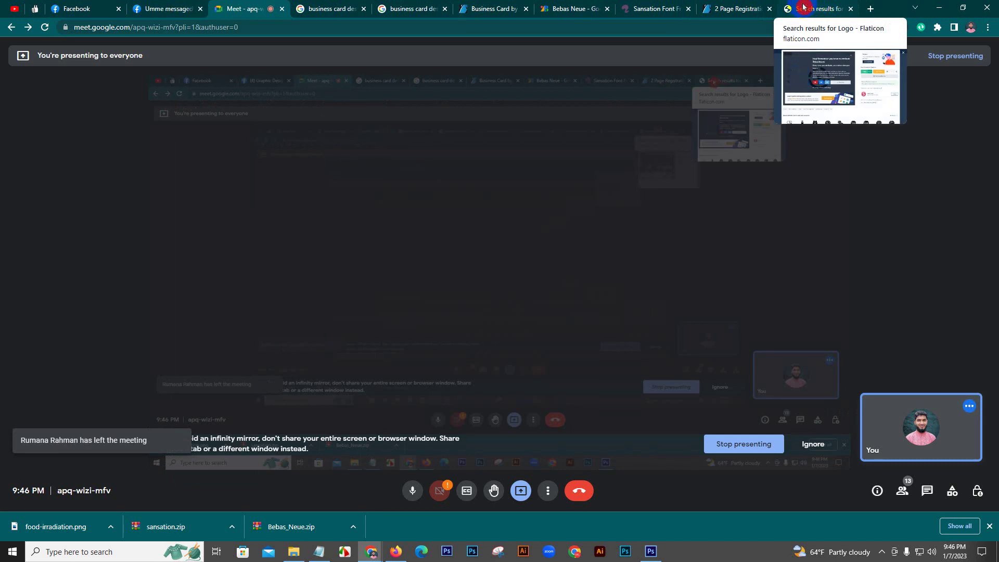
pyautogui.click(804, 9)
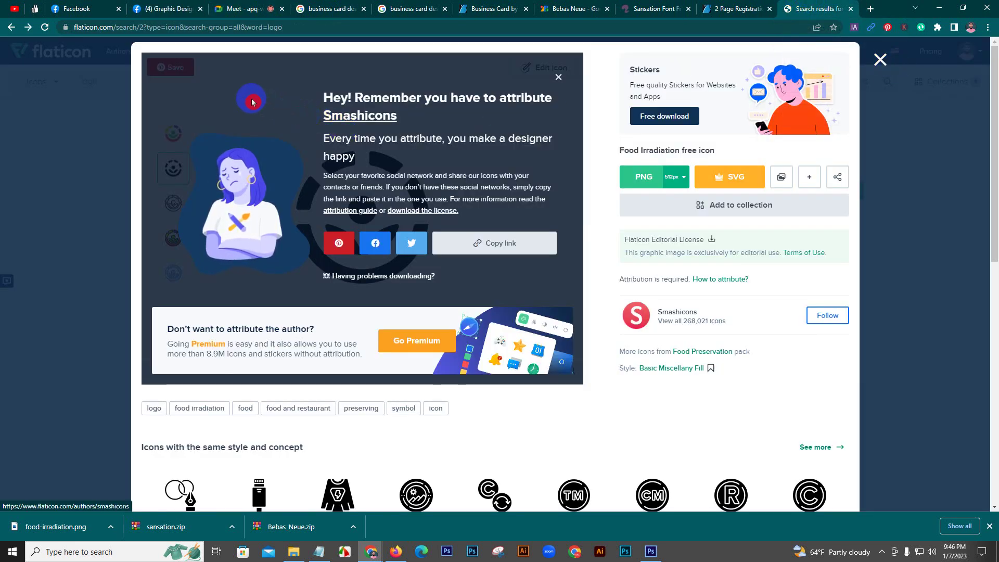
pyautogui.click(883, 62)
pyautogui.click(233, 80)
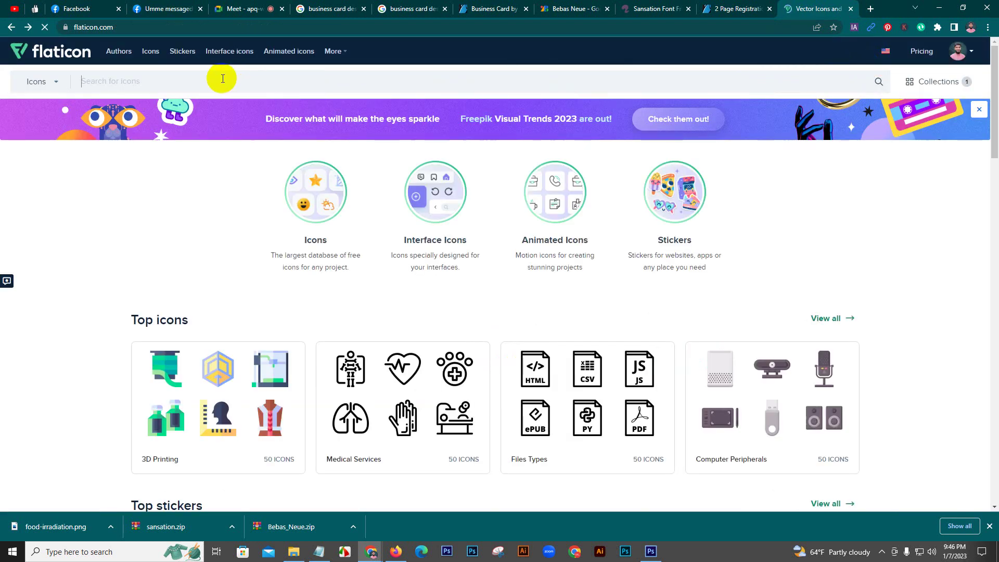
pyautogui.write('call icon')
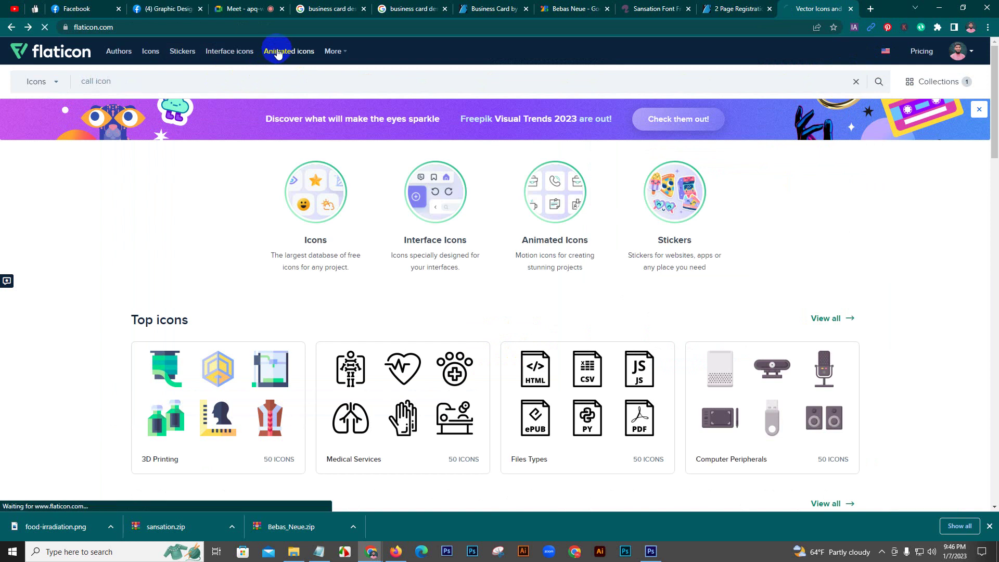
pyautogui.press('Return')
pyautogui.scroll(-3, 572, 234)
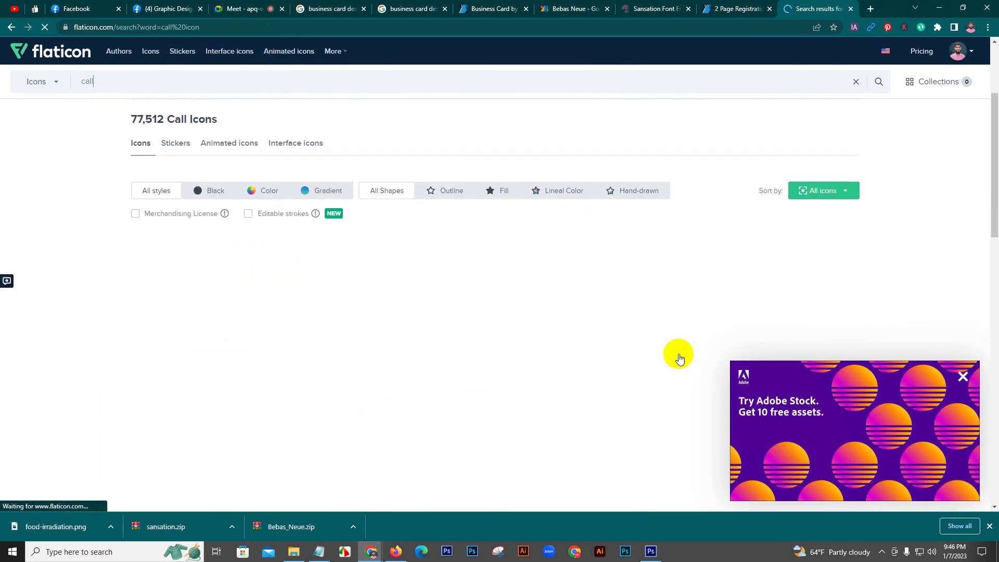
pyautogui.click(963, 376)
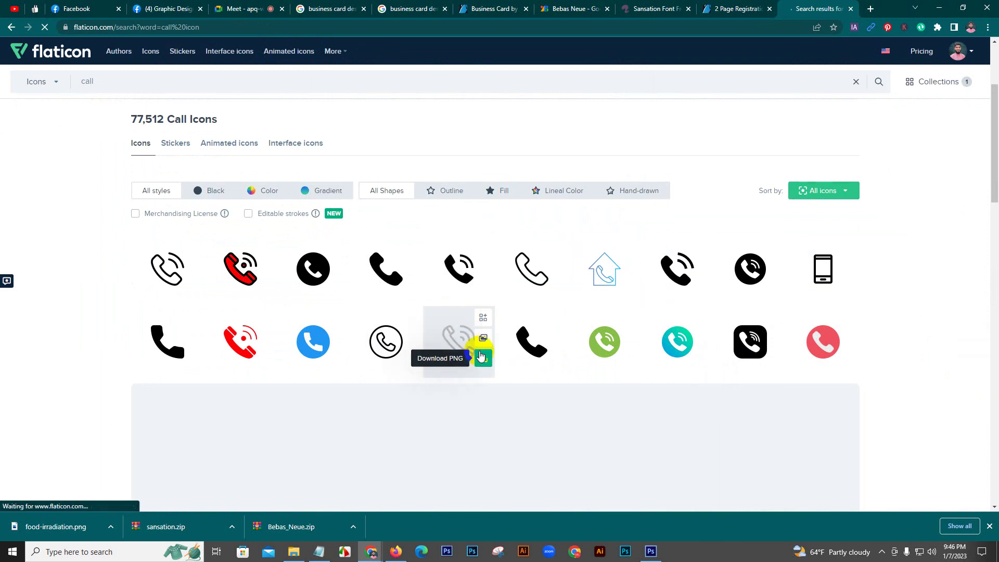
pyautogui.scroll(-1, 285, 376)
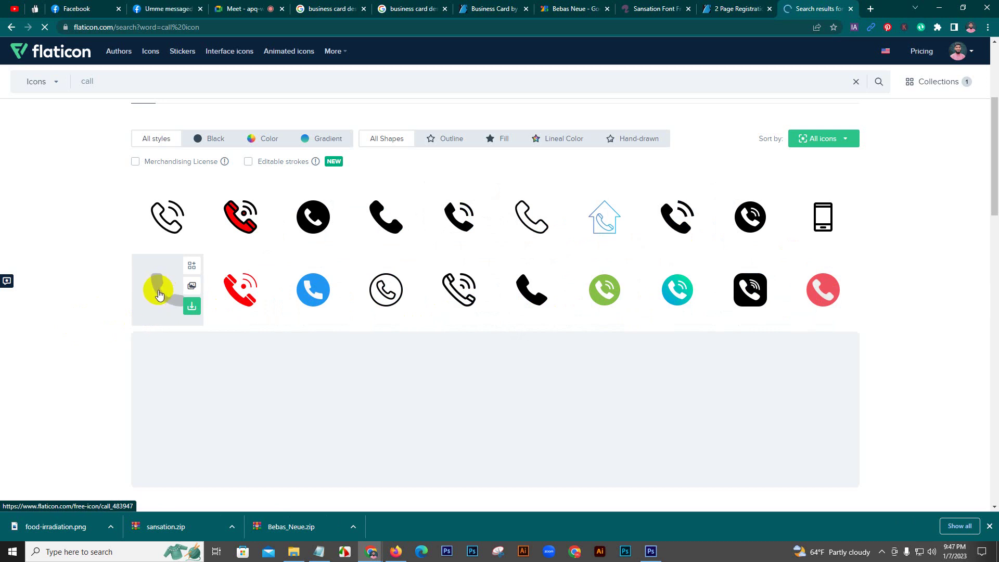
# Download the circled outline phone icon as PNG, saved as call.png.
pyautogui.click(392, 300)
pyautogui.click(643, 189)
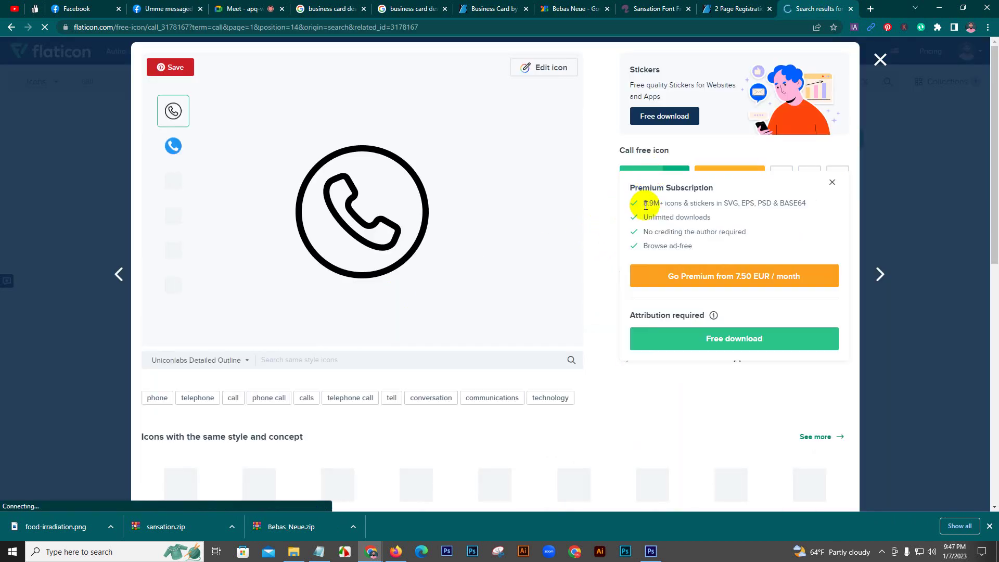
pyautogui.click(721, 333)
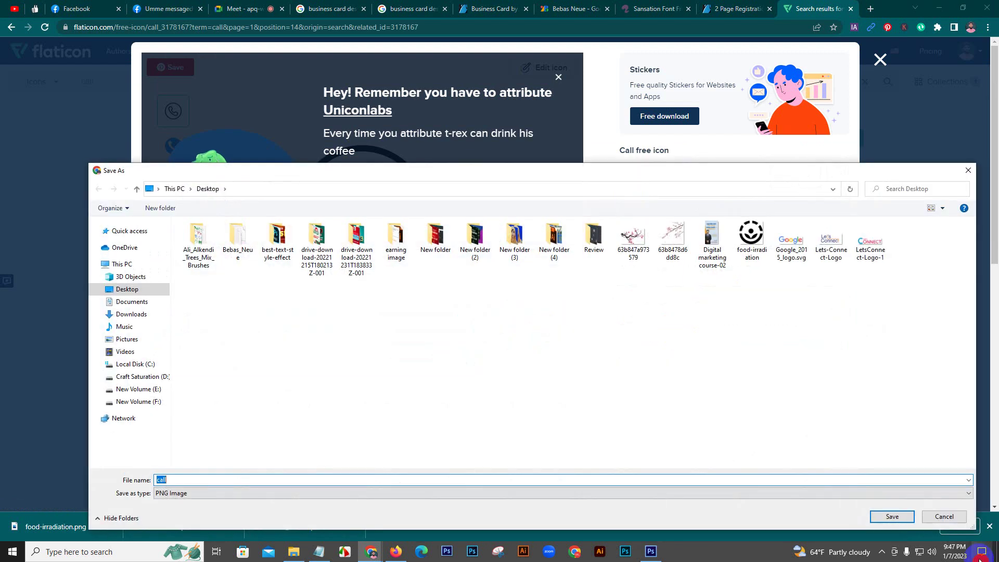
pyautogui.click(893, 517)
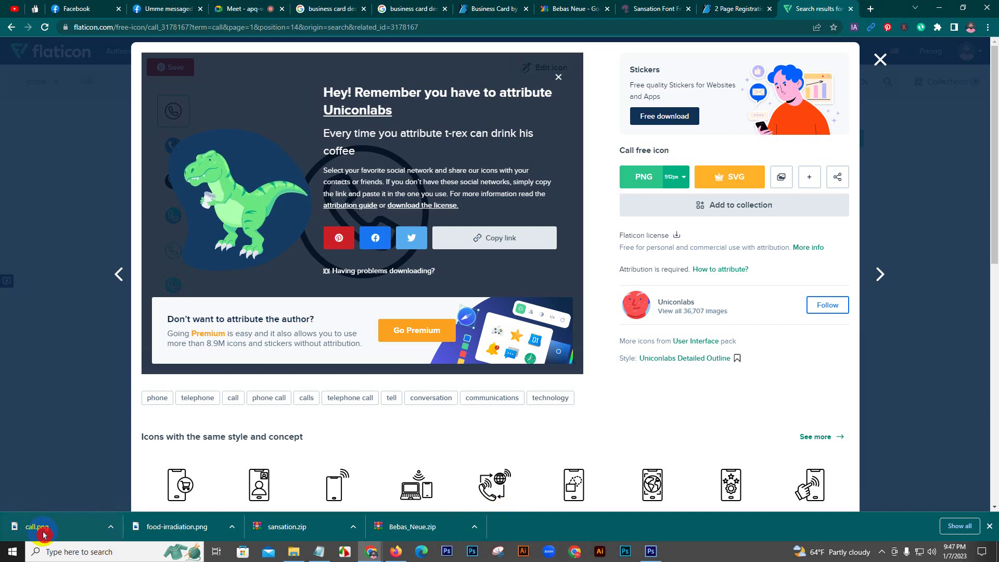
pyautogui.click(887, 67)
pyautogui.write('mail')
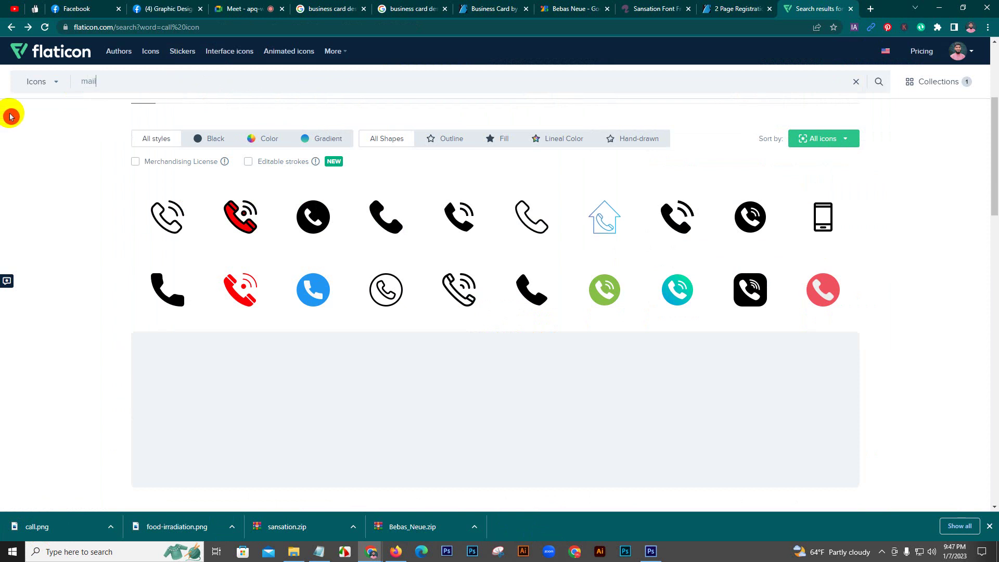
# Run the mail icon search on Flaticon and scroll through the results.
pyautogui.press('Return')
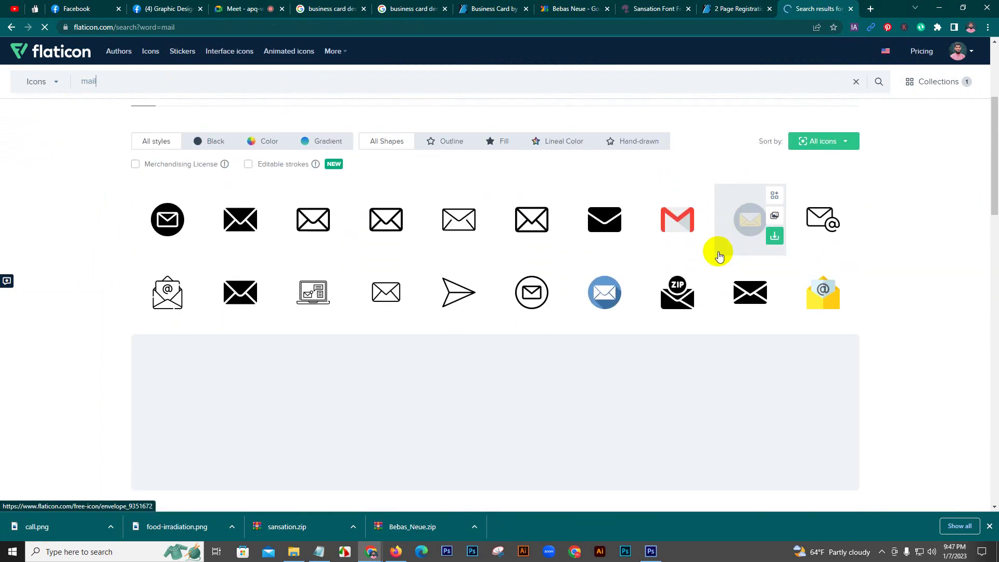
pyautogui.scroll(-4, 715, 252)
pyautogui.scroll(-5, 715, 254)
pyautogui.scroll(-4, 713, 252)
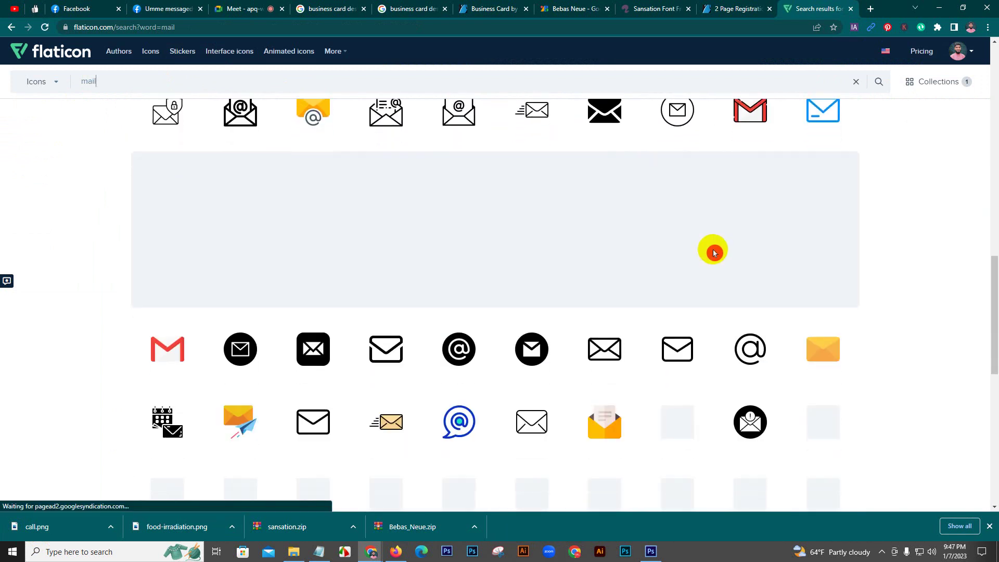
pyautogui.scroll(-4, 707, 247)
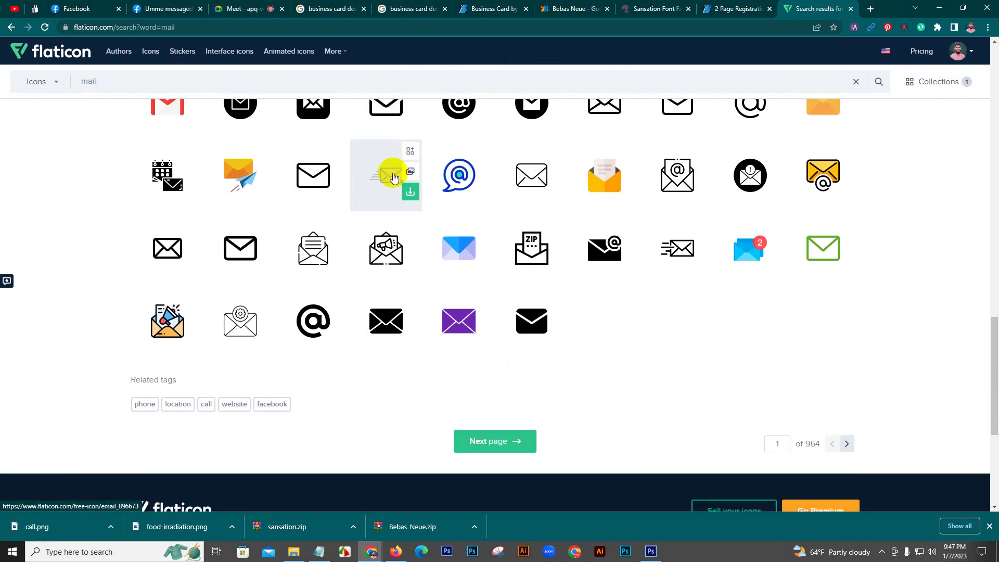
pyautogui.moveTo(994, 333); pyautogui.dragTo(994, 59)
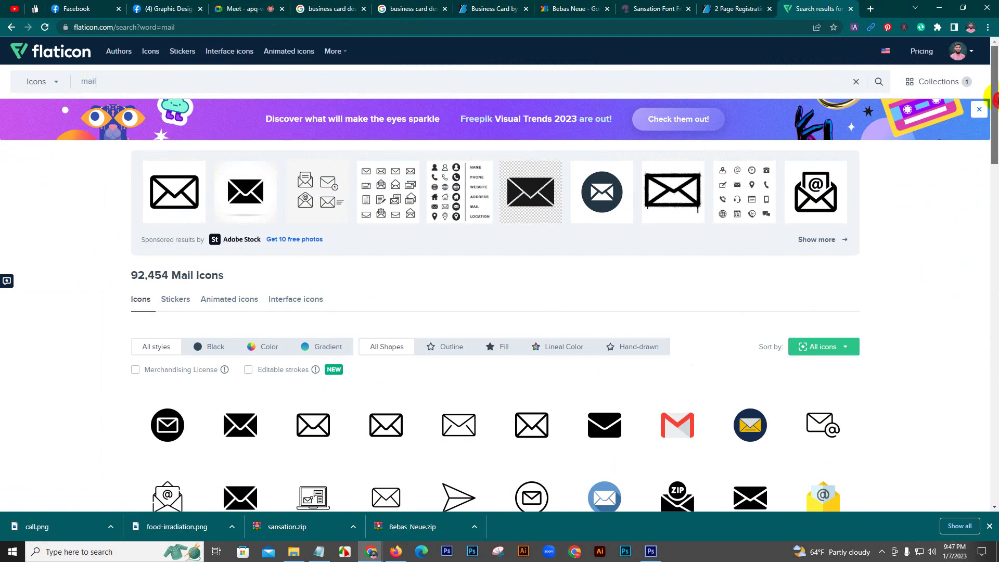
pyautogui.moveTo(994, 97); pyautogui.dragTo(994, 127)
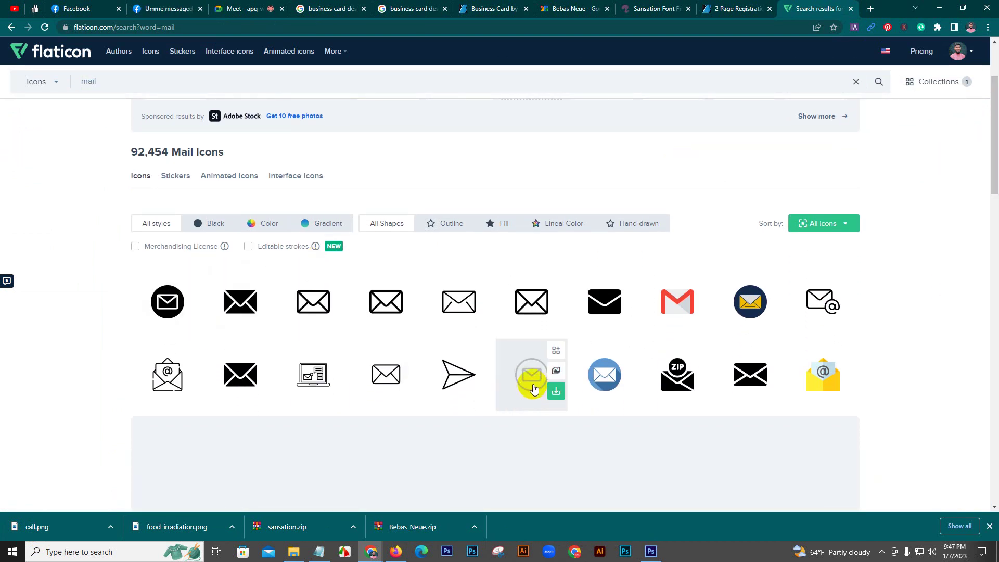
# Download the outlined circled envelope icon as PNG, saved as email.png.
pyautogui.click(152, 319)
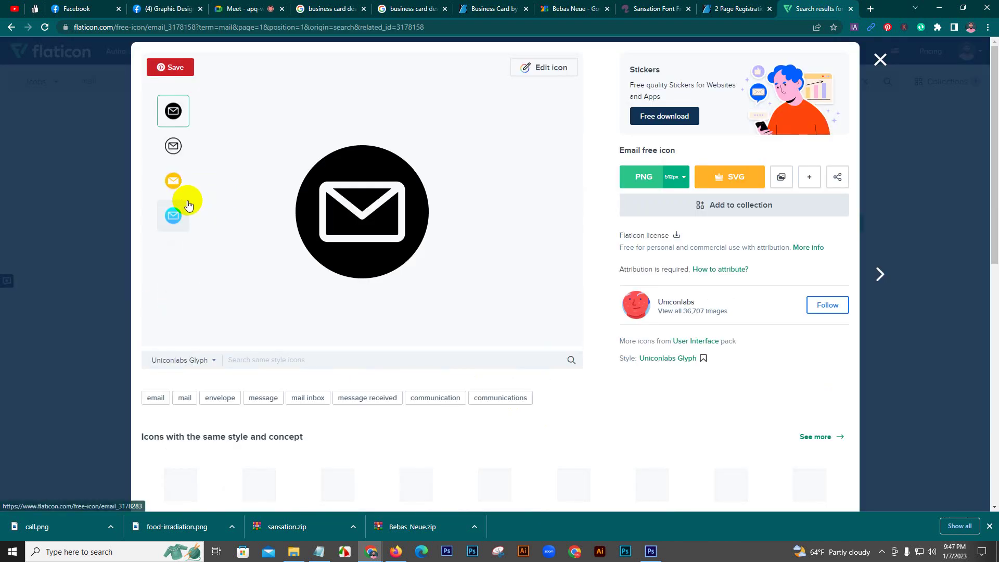
pyautogui.click(177, 149)
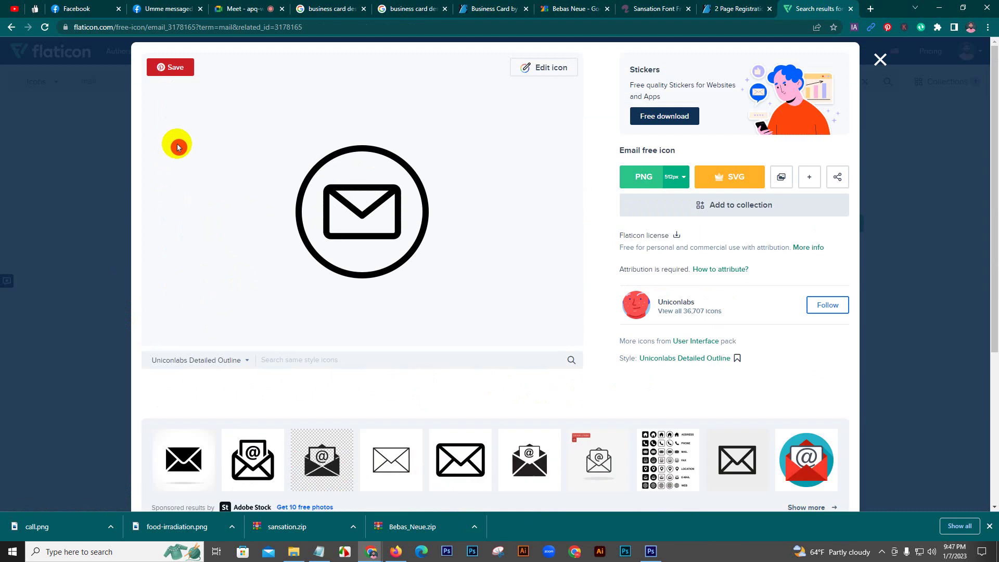
pyautogui.click(634, 182)
pyautogui.click(702, 340)
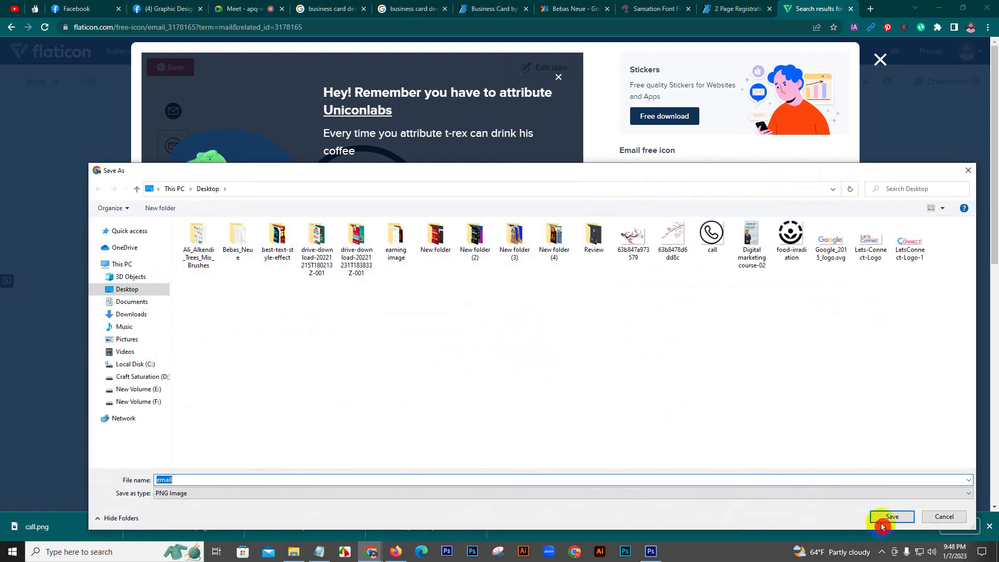
pyautogui.click(889, 518)
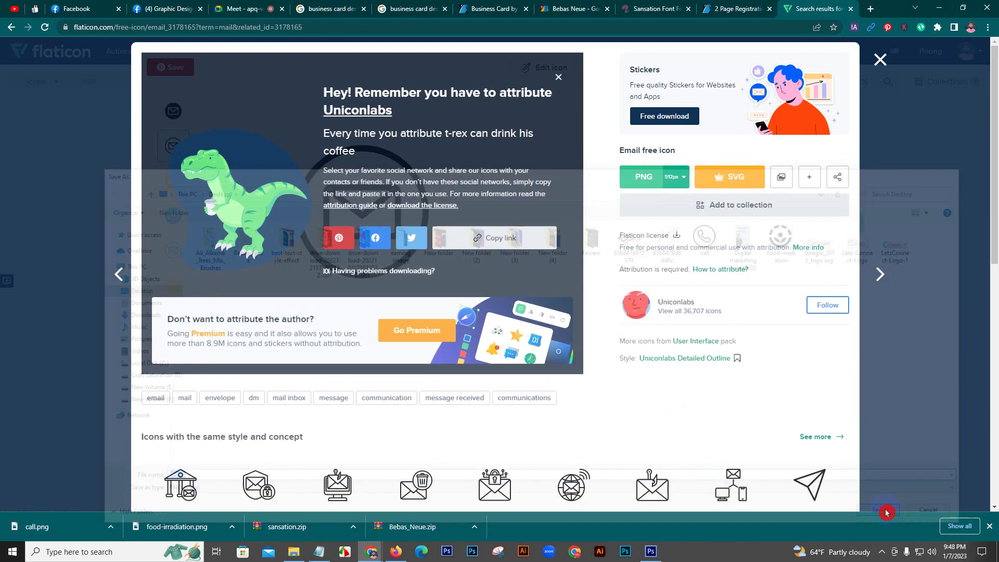
pyautogui.click(880, 61)
pyautogui.write('loca')
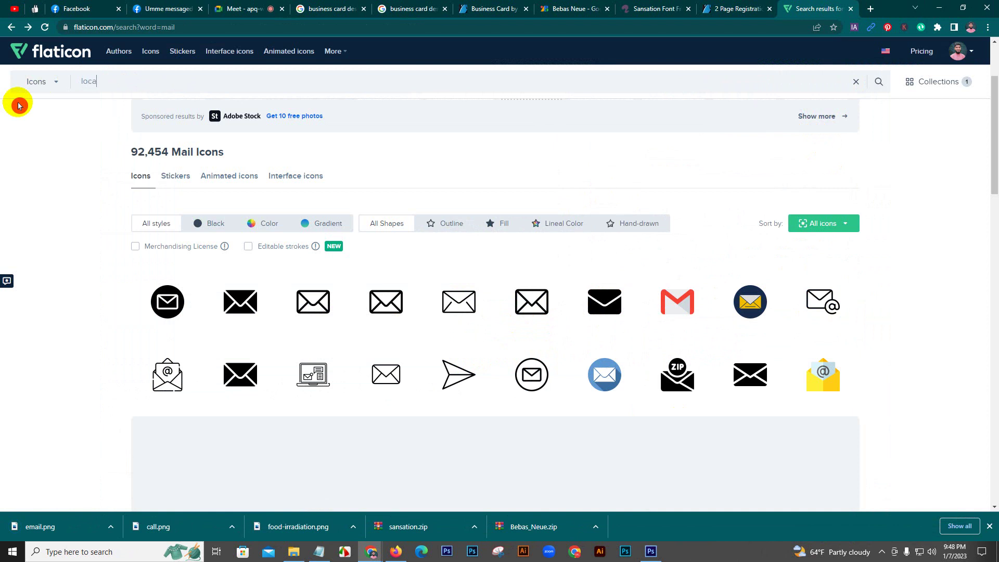
# Search Flaticon for location icons and scroll through the results.
pyautogui.write('tion')
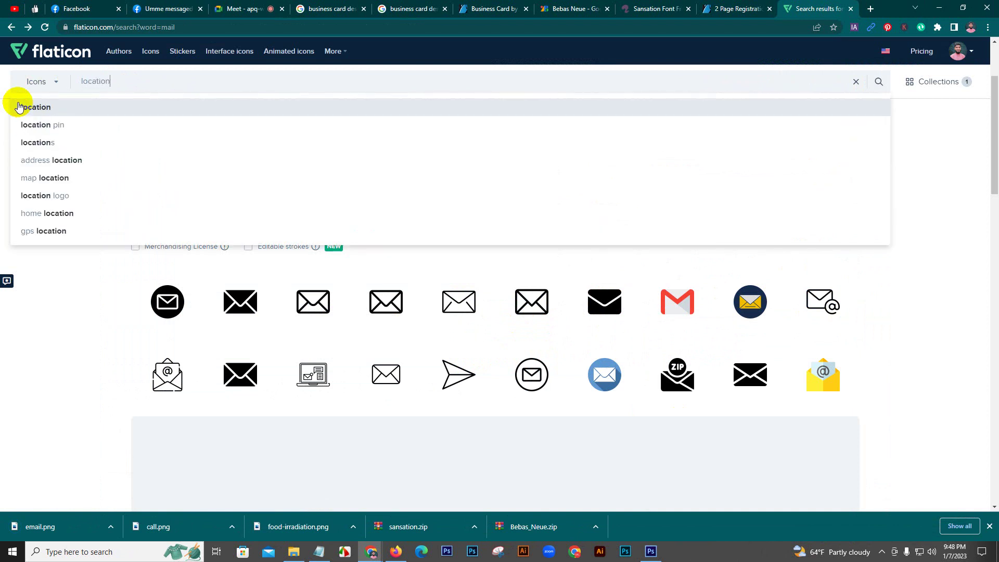
pyautogui.click(18, 107)
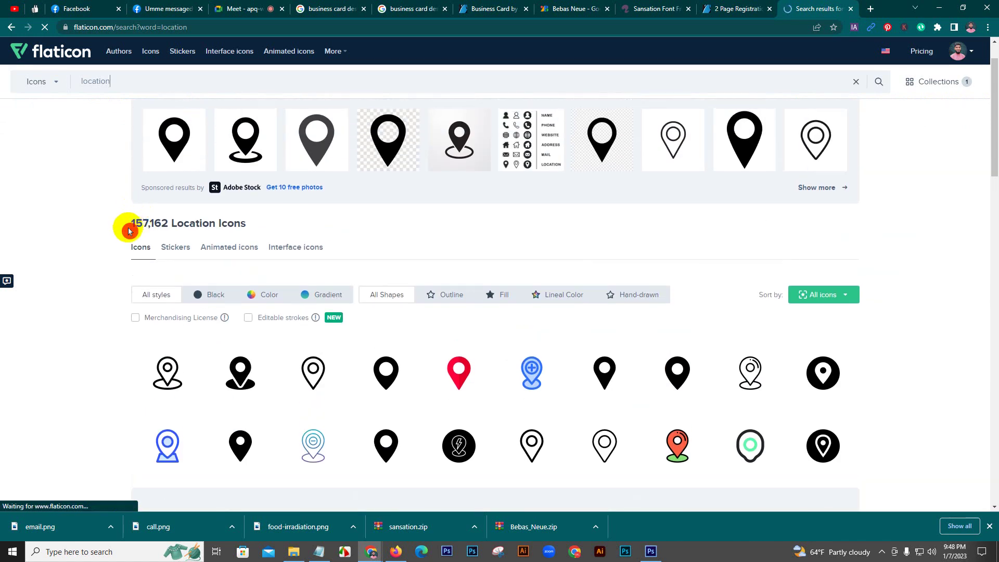
pyautogui.scroll(-4, 127, 237)
pyautogui.scroll(-3, 120, 244)
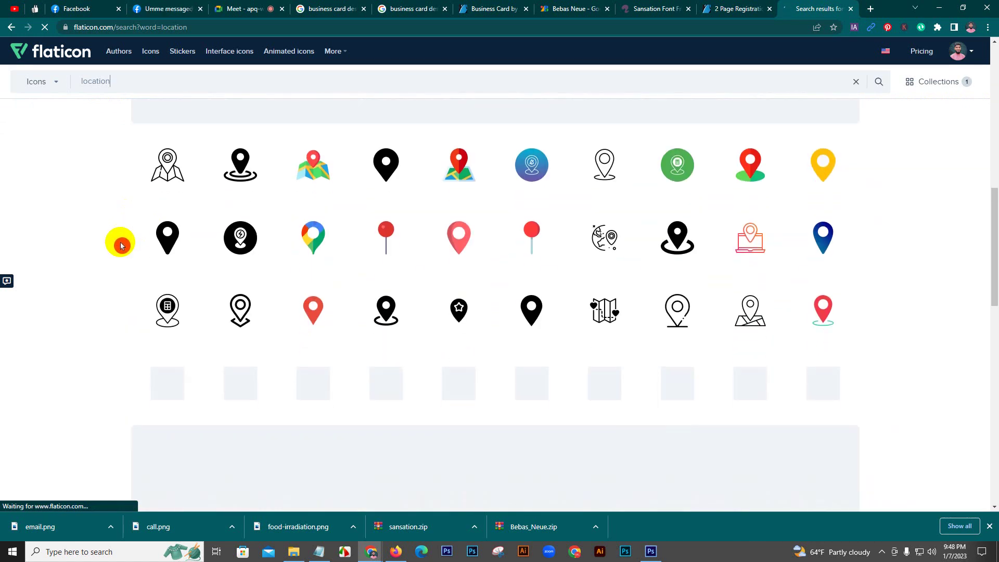
pyautogui.scroll(-3, 119, 245)
pyautogui.scroll(-3, 113, 243)
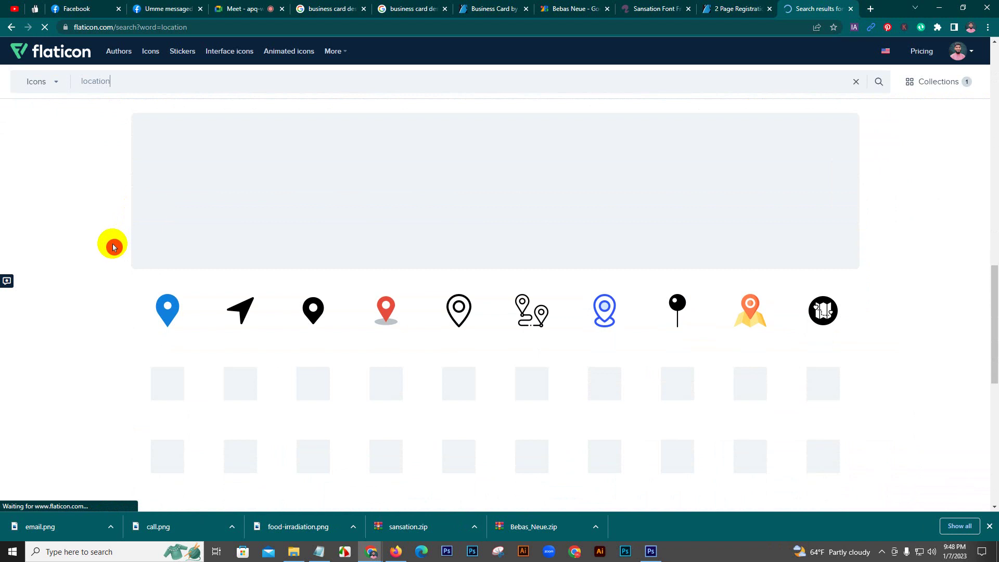
pyautogui.moveTo(750, 382)
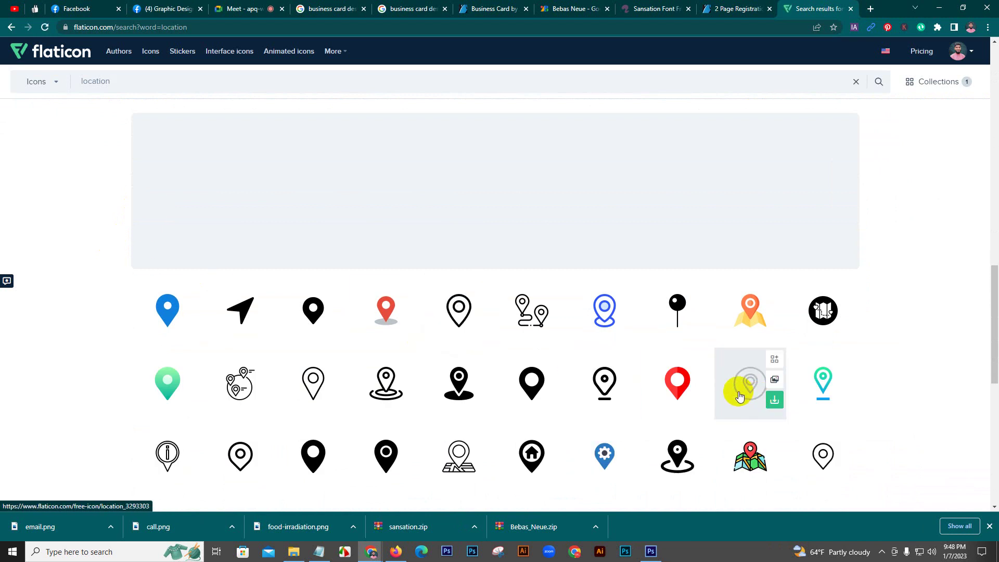
# Download the circled location pin icon as location.png, then return to Photoshop.
pyautogui.click(739, 396)
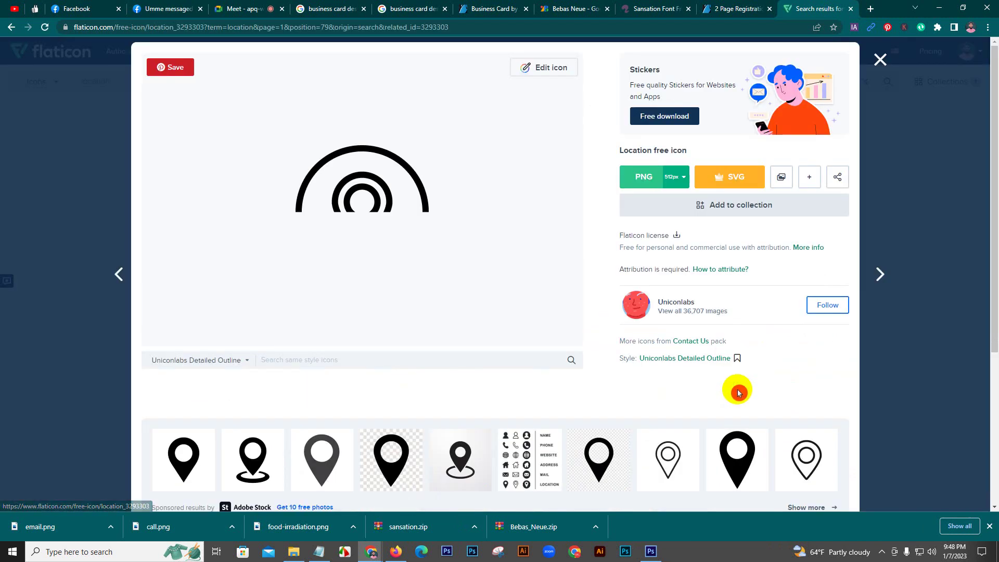
pyautogui.click(638, 179)
pyautogui.click(698, 335)
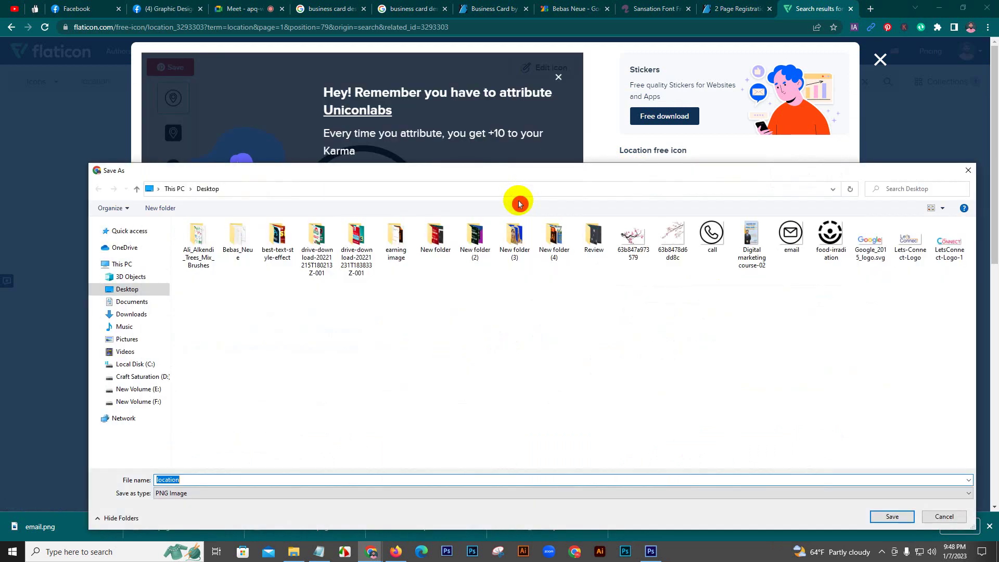
pyautogui.click(891, 516)
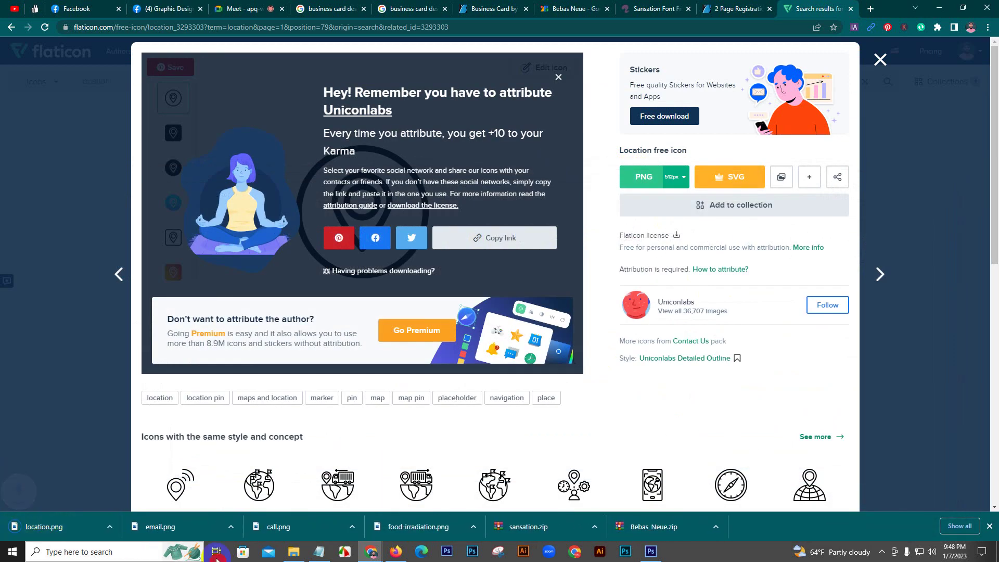
pyautogui.click(650, 551)
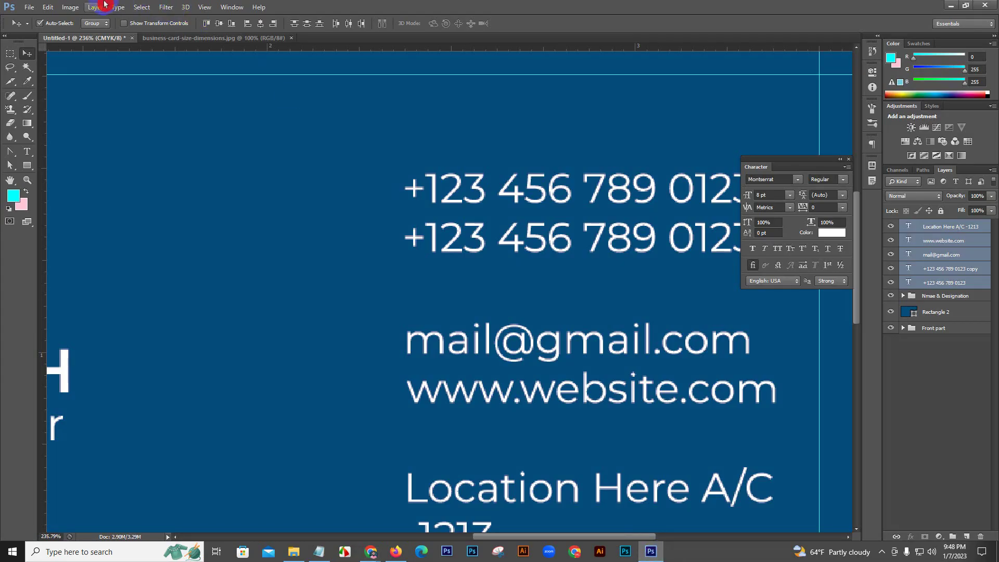
# Place the call.png icon onto the business card.
pyautogui.click(29, 6)
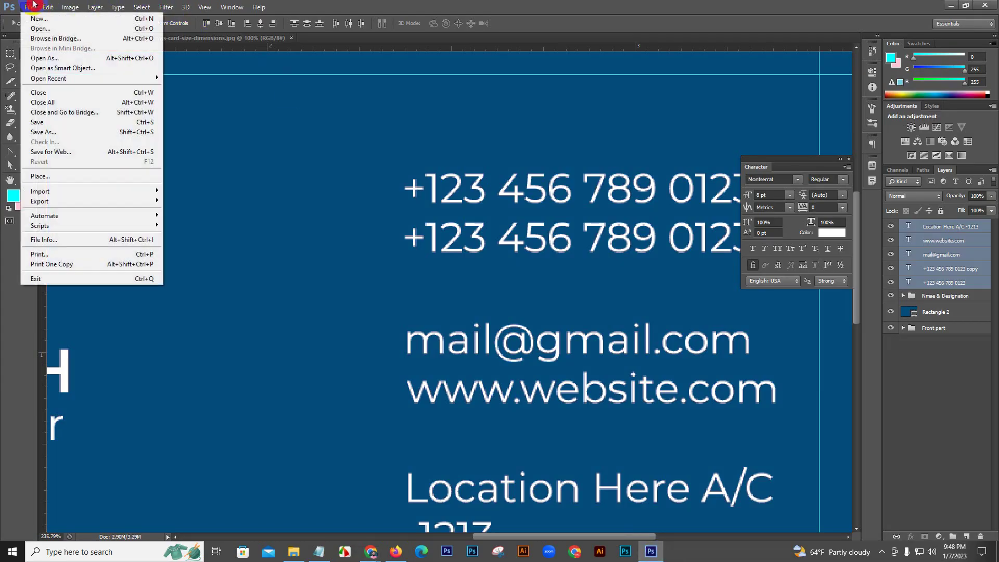
pyautogui.click(53, 177)
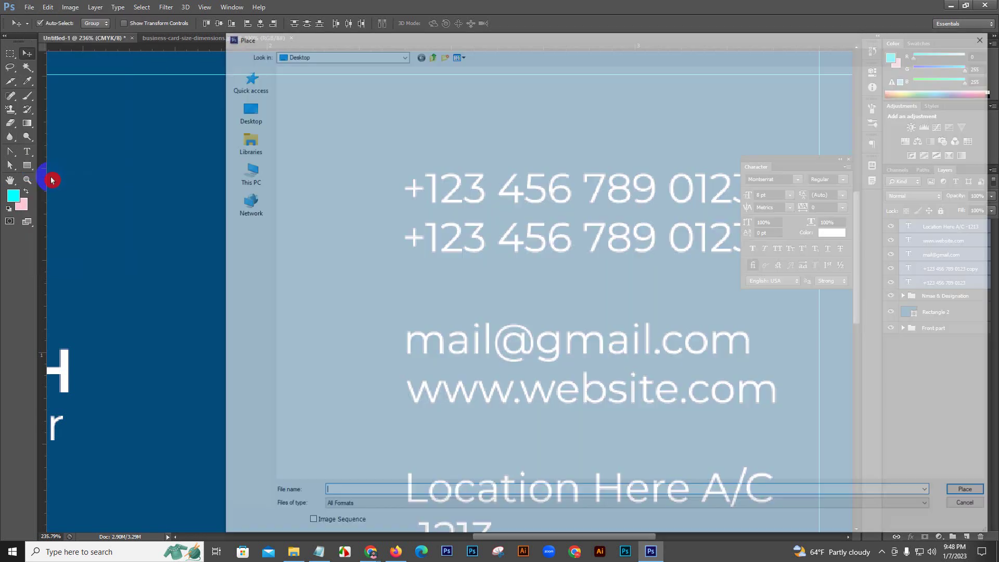
pyautogui.click(297, 160)
pyautogui.click(417, 132)
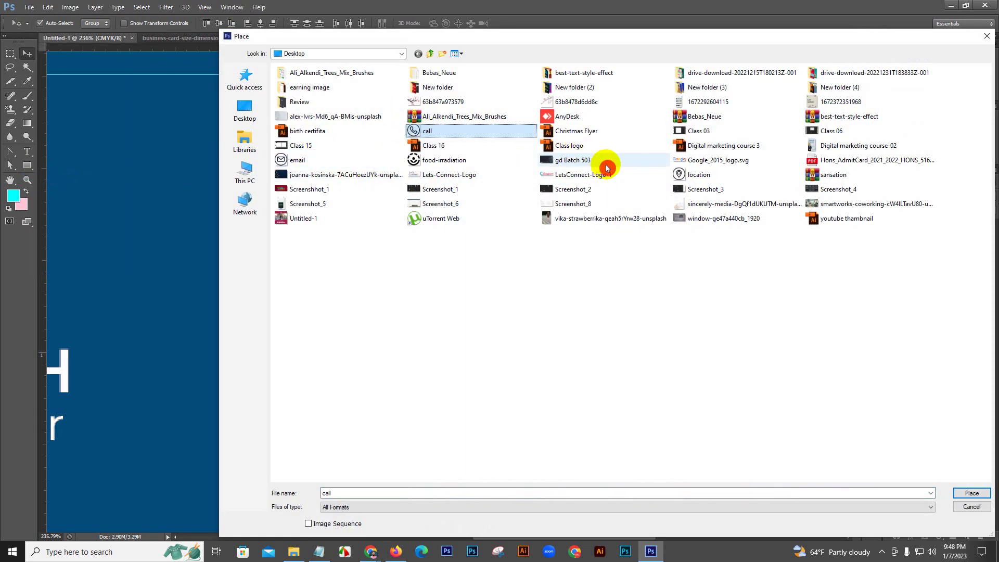
pyautogui.click(978, 493)
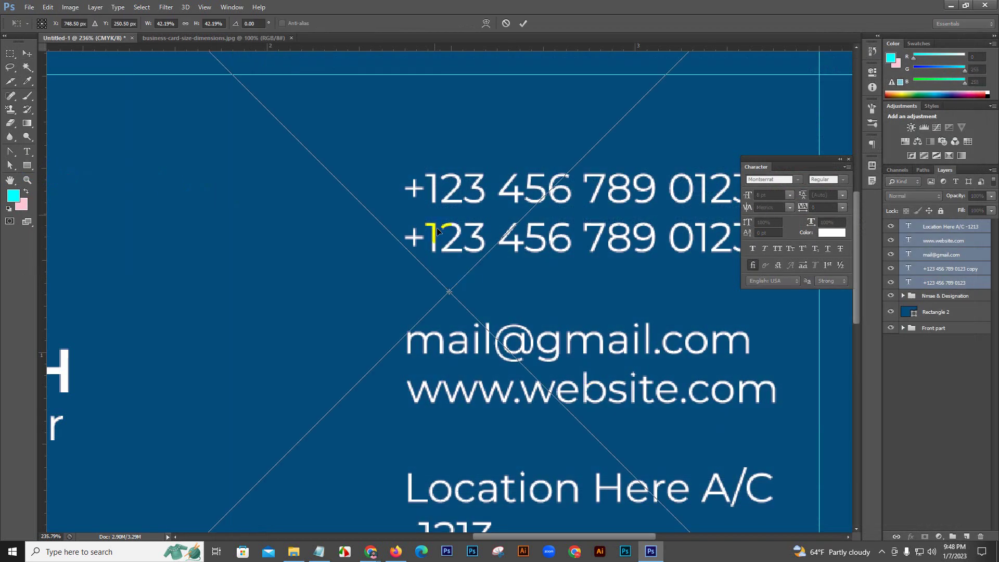
# Place the email.png icon on the card and commit it.
pyautogui.click(29, 7)
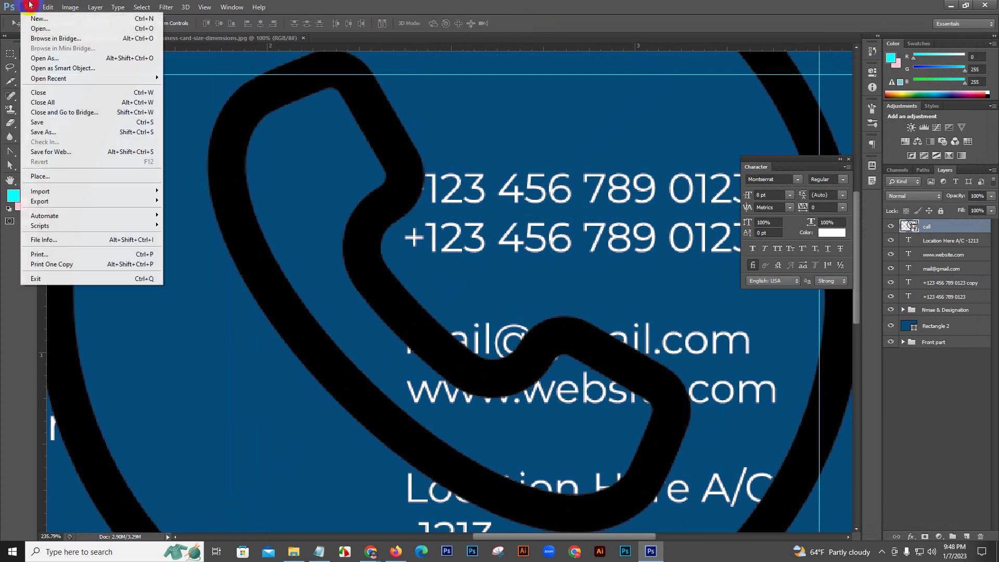
pyautogui.click(47, 177)
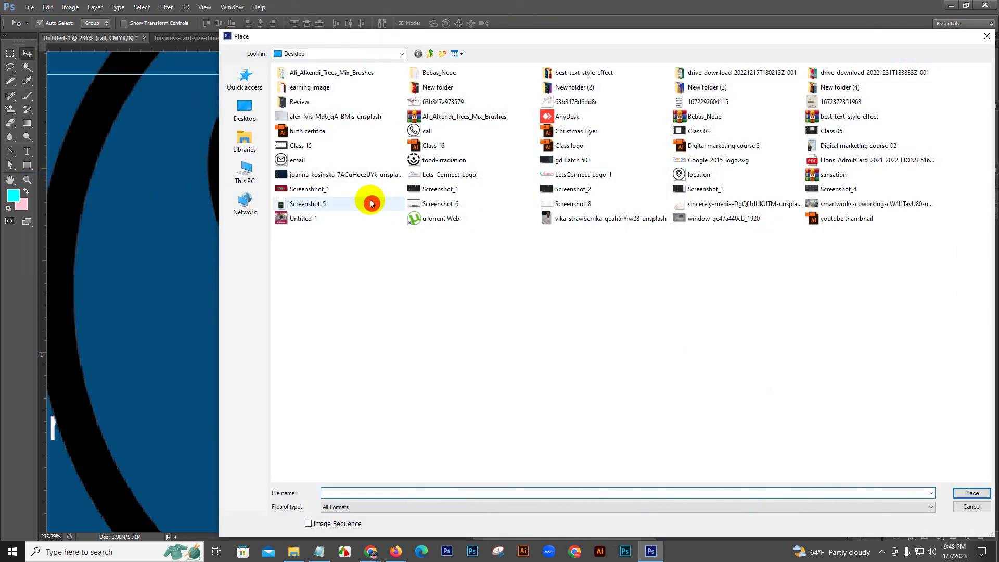
pyautogui.click(298, 160)
pyautogui.click(972, 493)
pyautogui.click(523, 23)
# Place the location.png icon on the card and commit it.
pyautogui.click(30, 8)
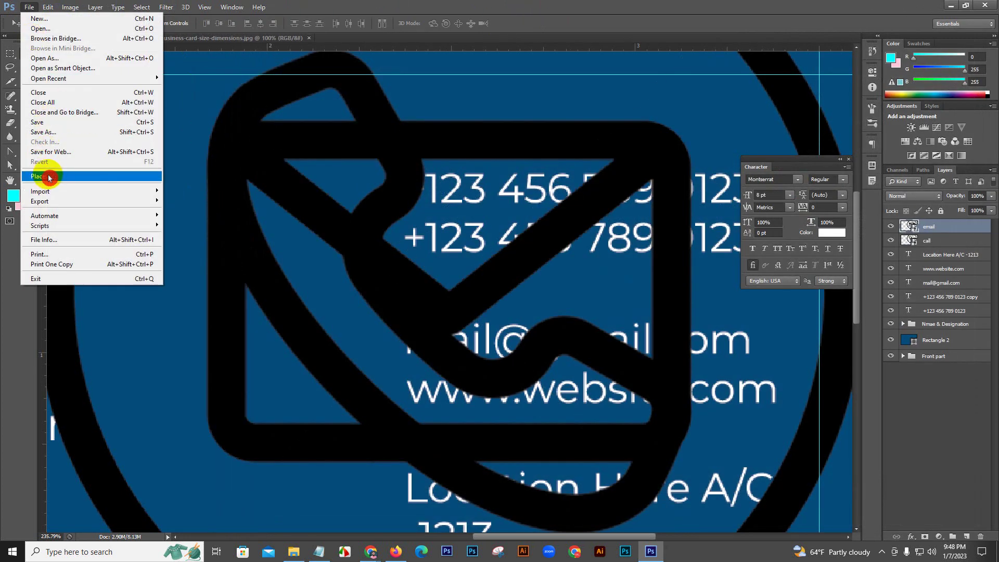
pyautogui.click(40, 176)
pyautogui.click(719, 175)
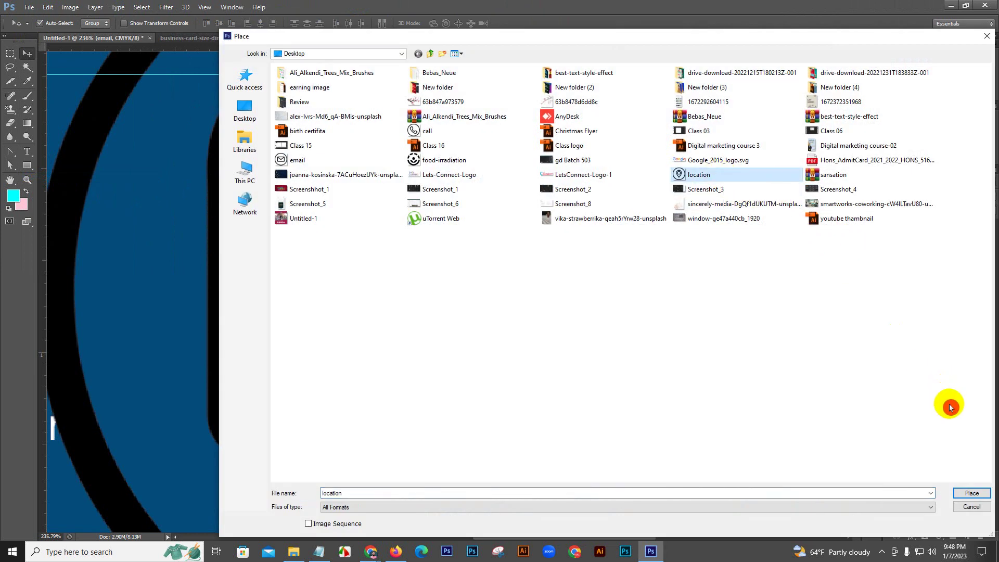
pyautogui.click(972, 493)
pyautogui.click(523, 23)
# Shift-select the call, email and location icon layers together.
pyautogui.keyDown('ctrl'); pyautogui.click(923, 259); pyautogui.keyUp('ctrl')
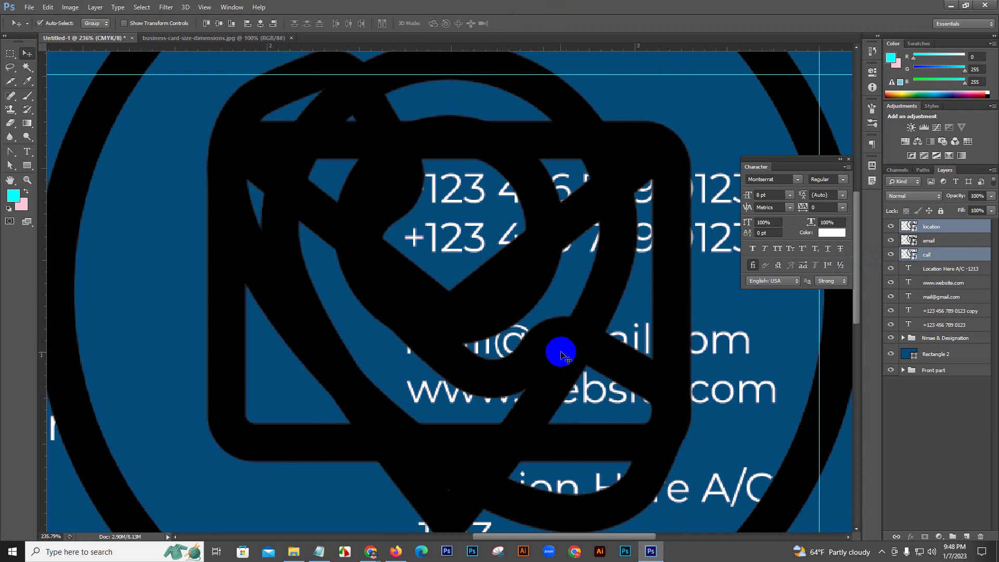
pyautogui.keyDown('ctrl'); pyautogui.click(936, 241); pyautogui.keyUp('ctrl')
pyautogui.scroll(-1, 676, 281)
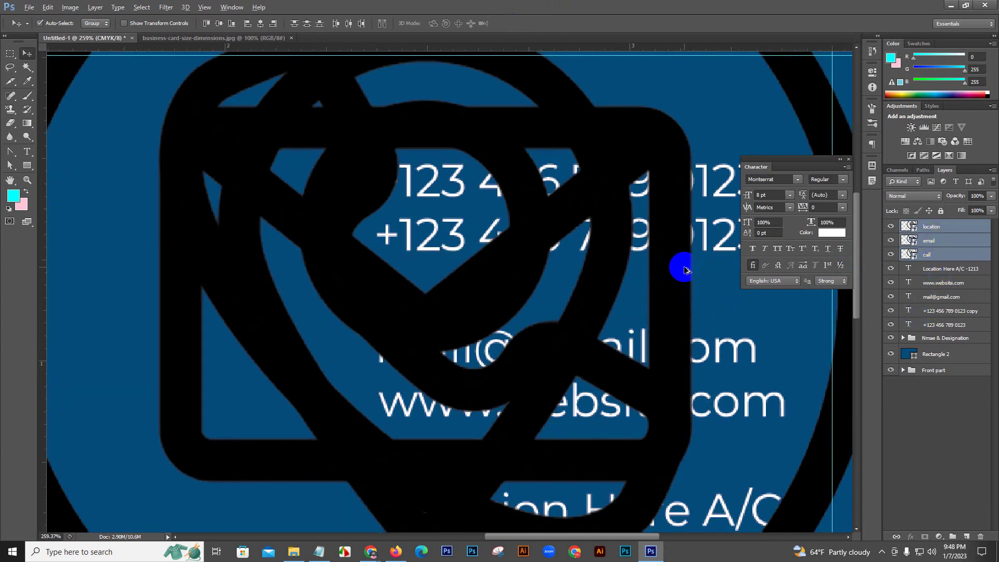
pyautogui.scroll(-1, 677, 281)
pyautogui.scroll(-2, 673, 284)
pyautogui.scroll(-1, 674, 284)
pyautogui.scroll(-1, 672, 287)
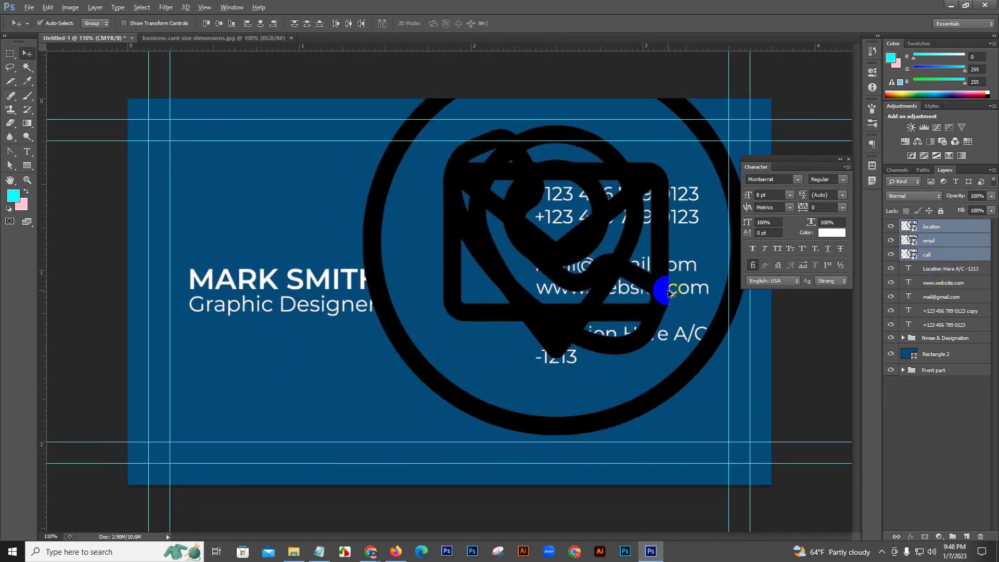
pyautogui.scroll(-1, 671, 292)
# Scale the three selected icons down to a small size with Free Transform.
pyautogui.hotkey('ctrl', 't')
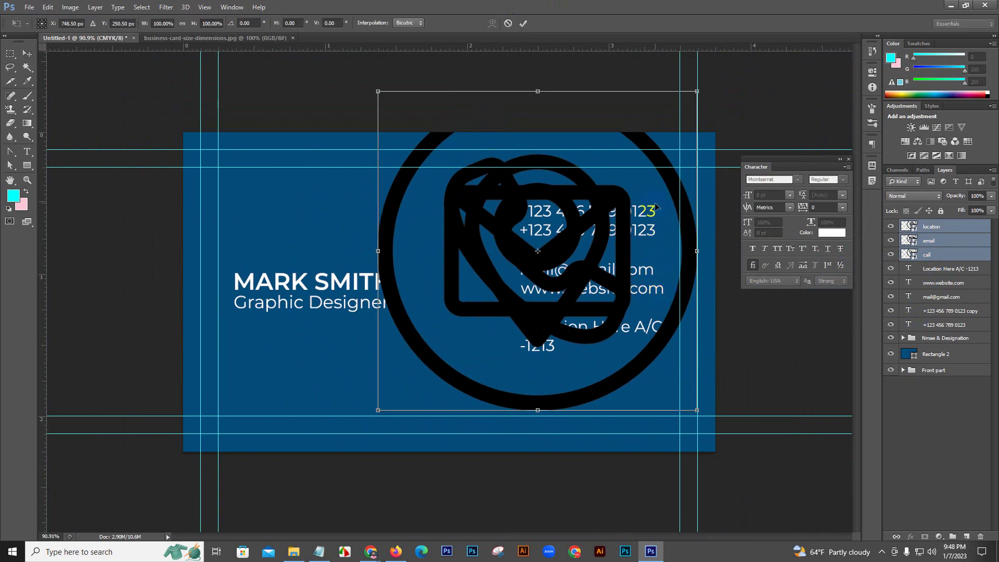
pyautogui.moveTo(701, 93)
pyautogui.mouseDown()
pyautogui.moveTo(474, 369)
pyautogui.moveTo(436, 431)
pyautogui.mouseUp()
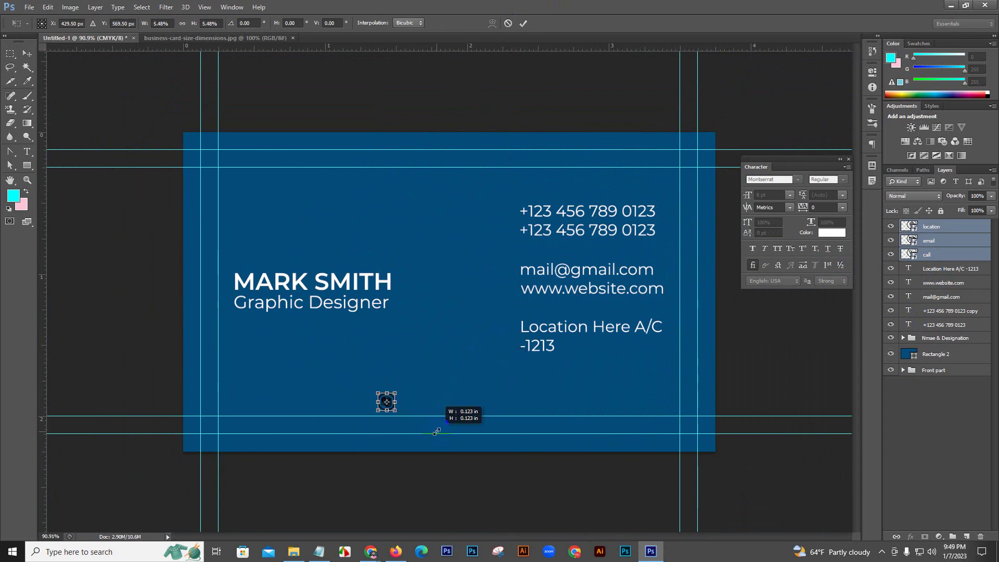
pyautogui.moveTo(436, 431); pyautogui.dragTo(438, 433)
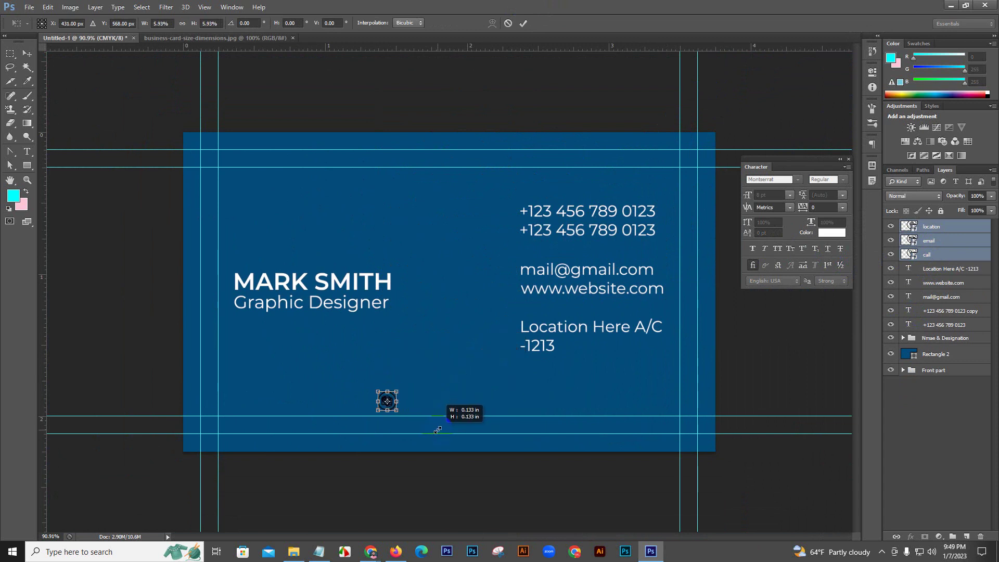
pyautogui.click(522, 24)
# Move the location, phone and email icons beside their text lines and nudge all three right.
pyautogui.moveTo(386, 400)
pyautogui.mouseDown()
pyautogui.moveTo(484, 371)
pyautogui.moveTo(499, 344)
pyautogui.mouseUp()
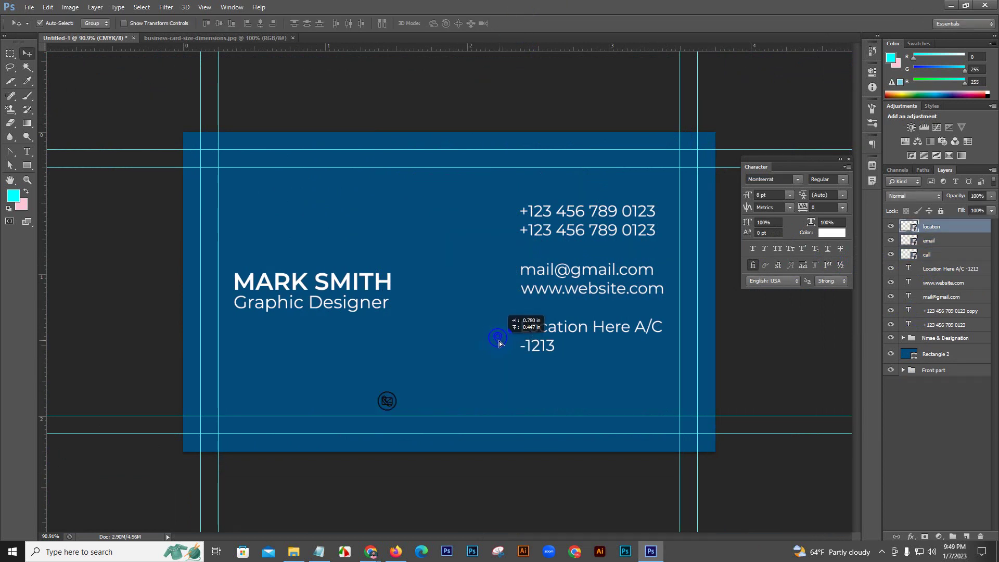
pyautogui.moveTo(384, 401)
pyautogui.mouseDown()
pyautogui.moveTo(500, 256)
pyautogui.moveTo(502, 225)
pyautogui.mouseUp()
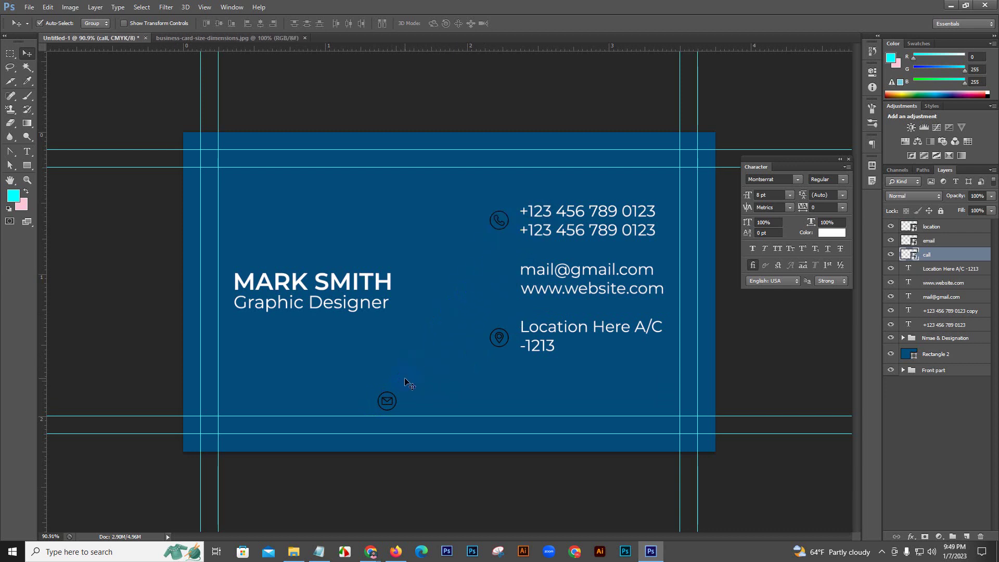
pyautogui.moveTo(394, 354)
pyautogui.mouseDown()
pyautogui.moveTo(421, 376)
pyautogui.moveTo(497, 279)
pyautogui.mouseUp()
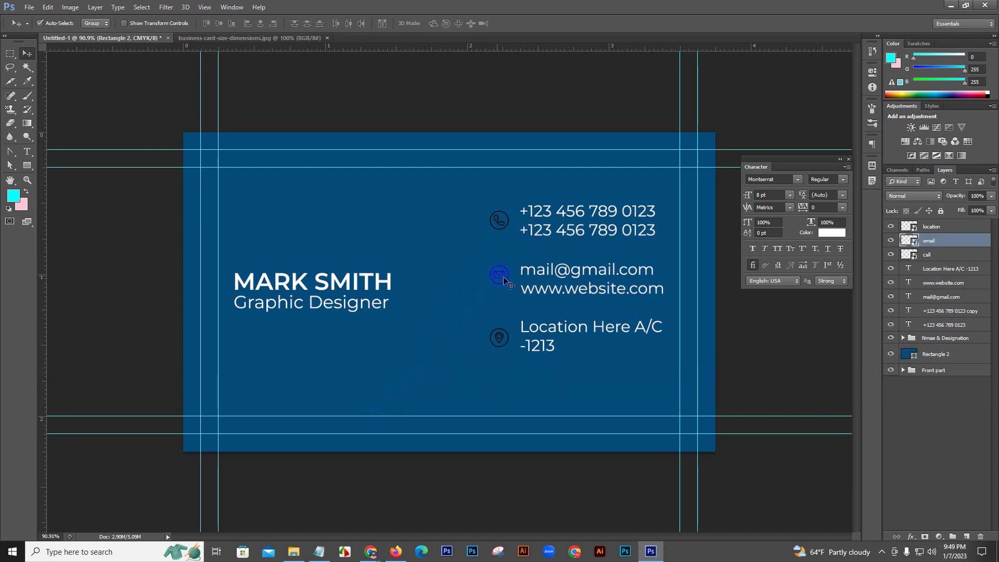
pyautogui.scroll(4, 540, 234)
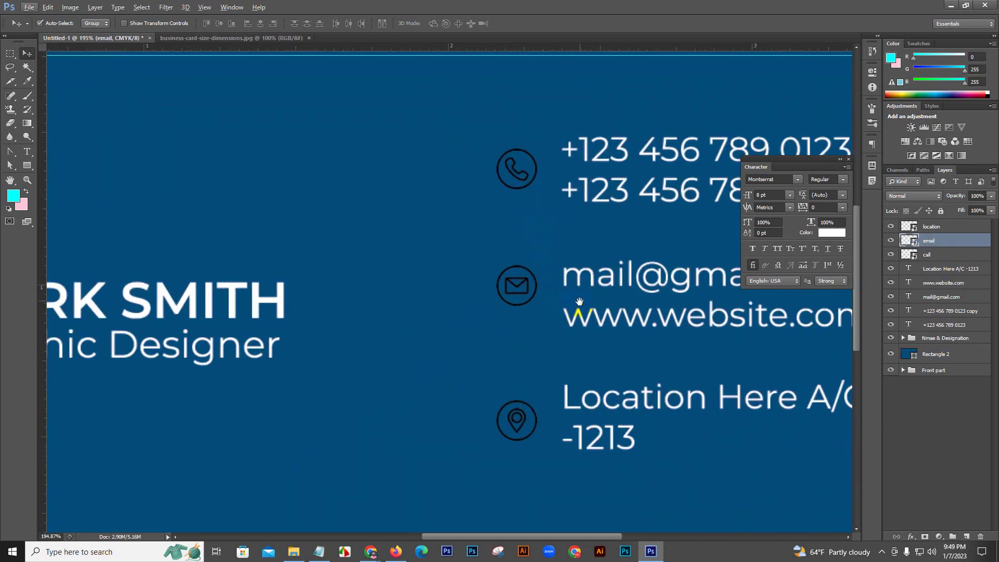
pyautogui.scroll(1, 441, 213)
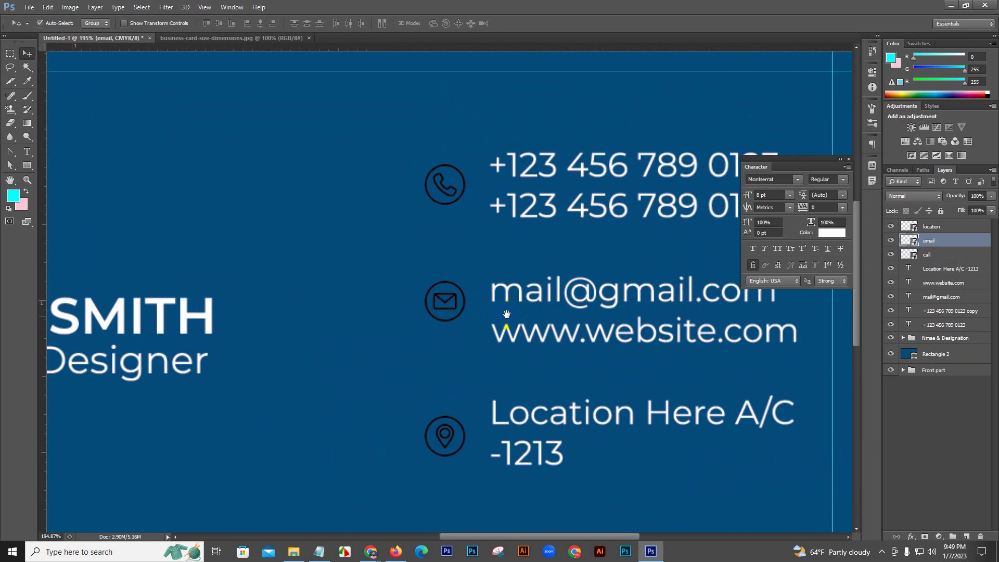
pyautogui.click(449, 198)
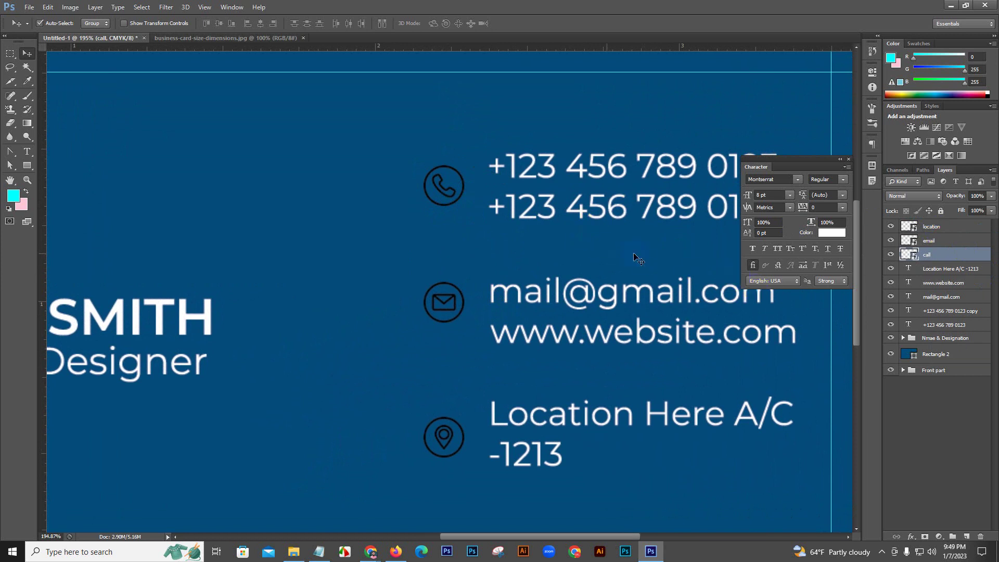
pyautogui.keyDown('shift'); pyautogui.click(941, 226); pyautogui.keyUp('shift')
pyautogui.press('Right')
pyautogui.press('Right')
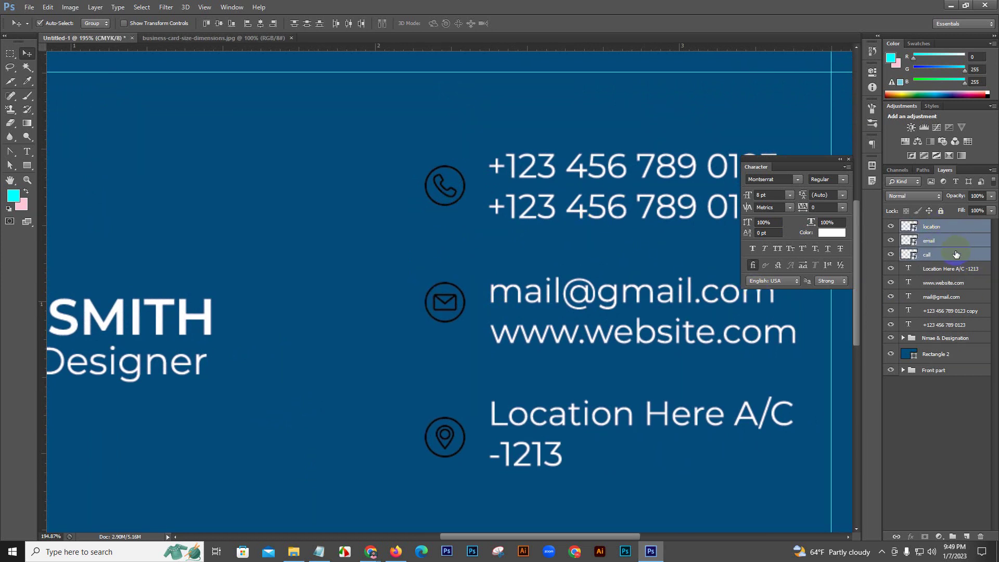
pyautogui.press('Right')
pyautogui.press('Right')
pyautogui.press('Right')
pyautogui.press('Right')
pyautogui.click(953, 254)
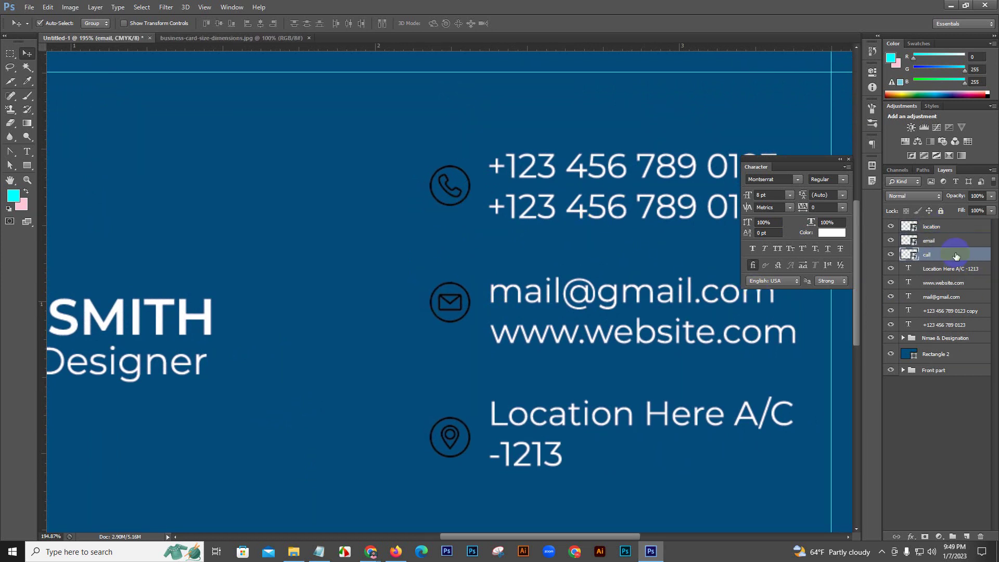
# Give the phone icon a white Color Overlay layer style.
pyautogui.rightClick(955, 255)
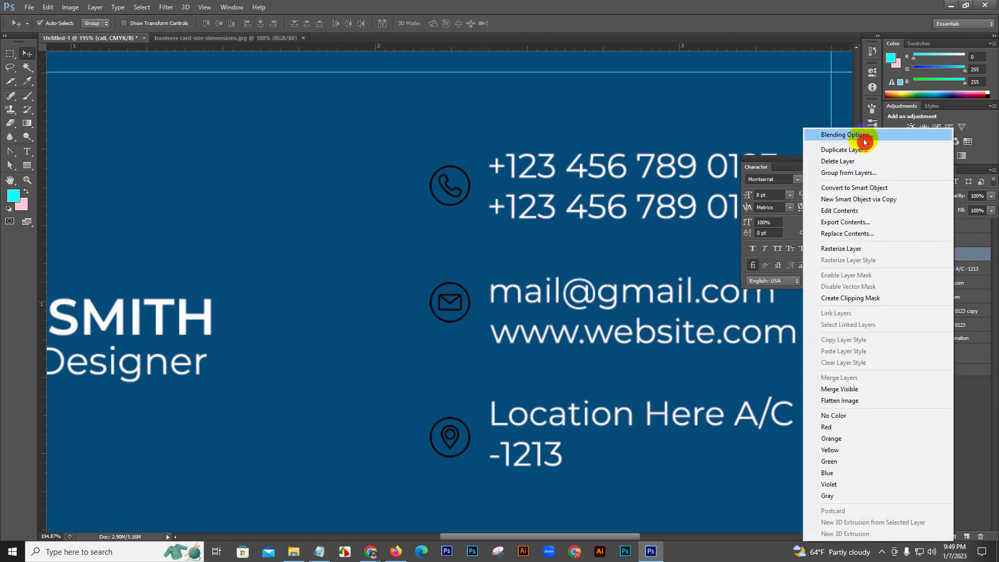
pyautogui.click(810, 150)
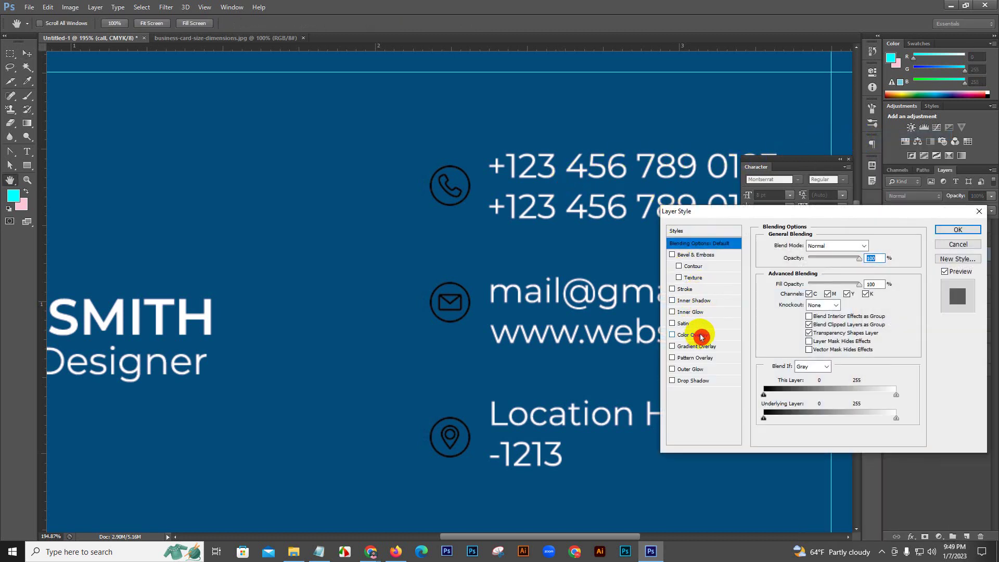
pyautogui.click(700, 336)
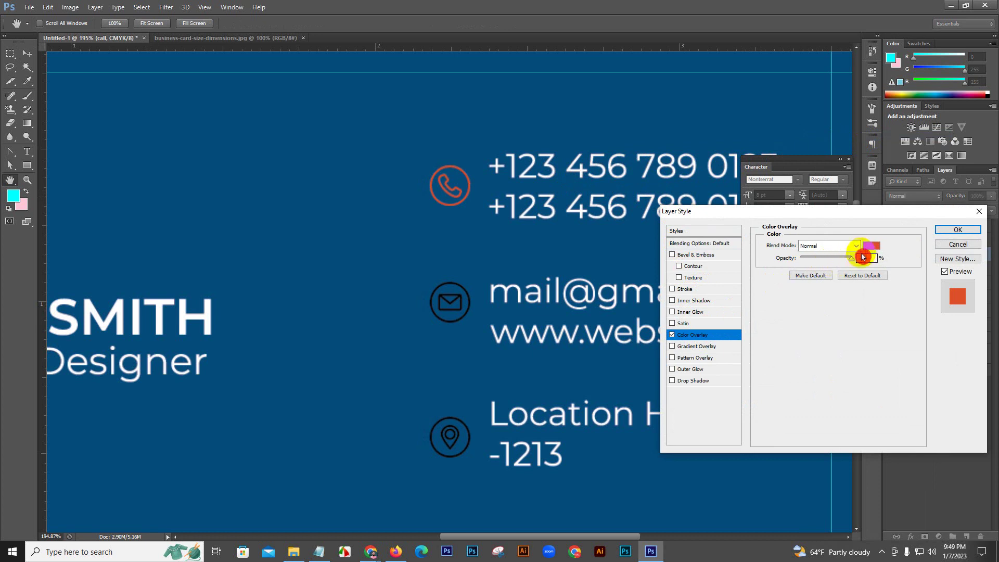
pyautogui.click(868, 248)
pyautogui.moveTo(647, 252); pyautogui.dragTo(631, 223)
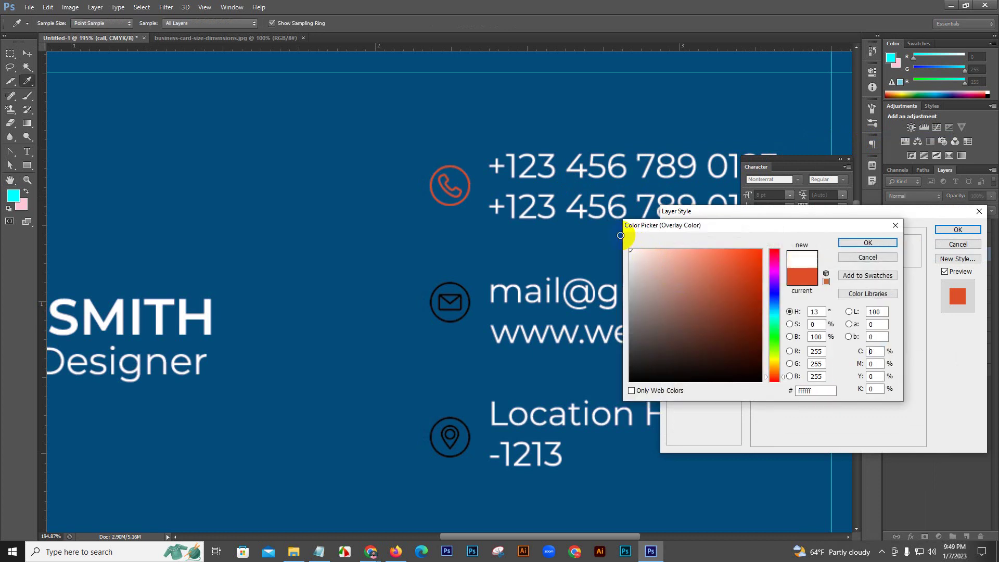
pyautogui.click(865, 242)
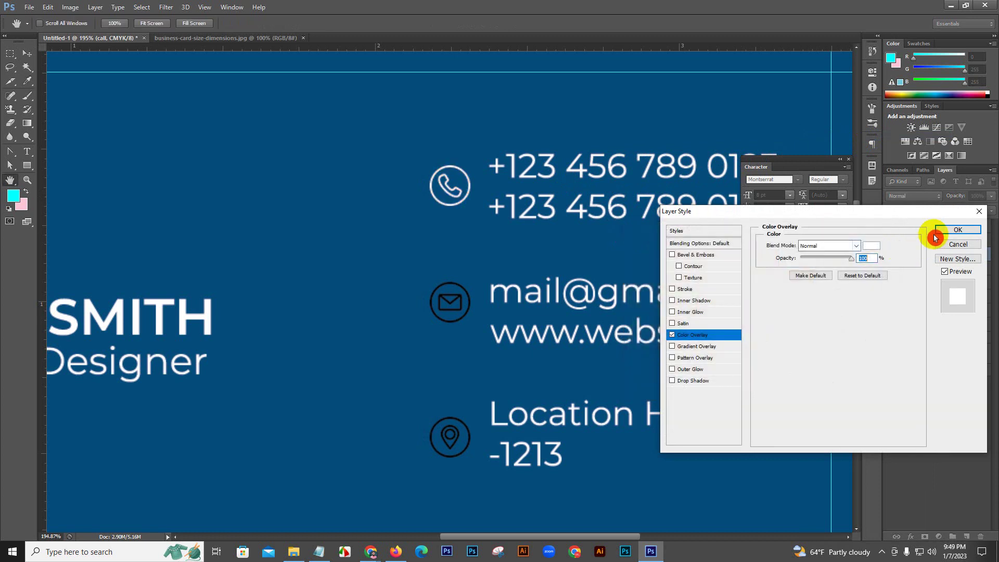
pyautogui.click(951, 235)
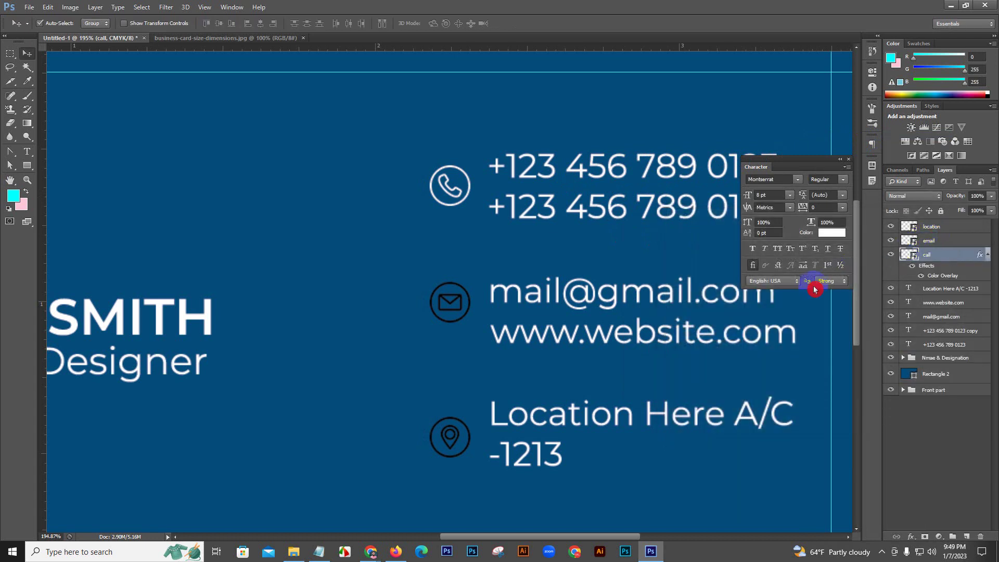
# Paste the phone icon's white overlay style onto the email and location icons and align them with their text.
pyautogui.click(947, 242)
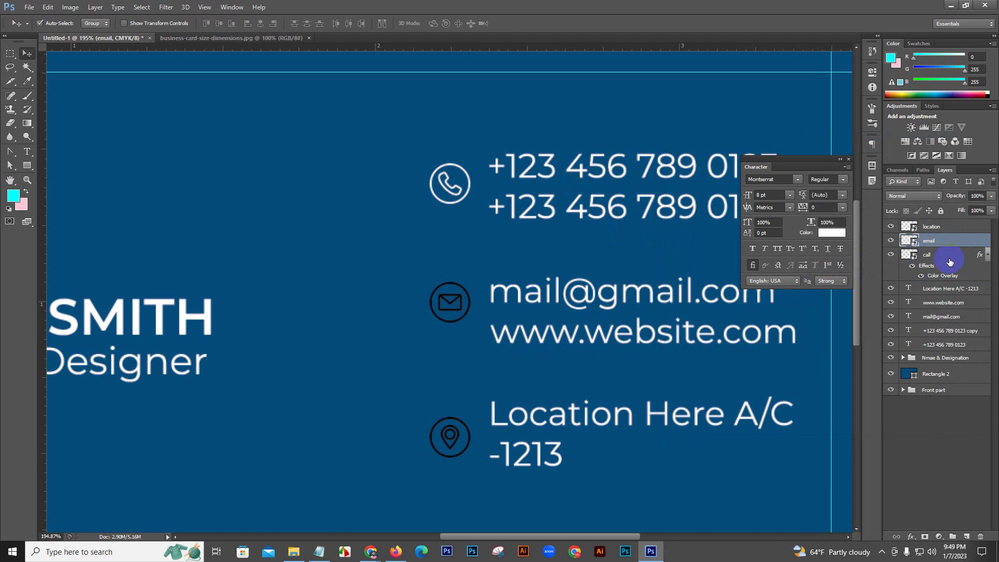
pyautogui.click(948, 258)
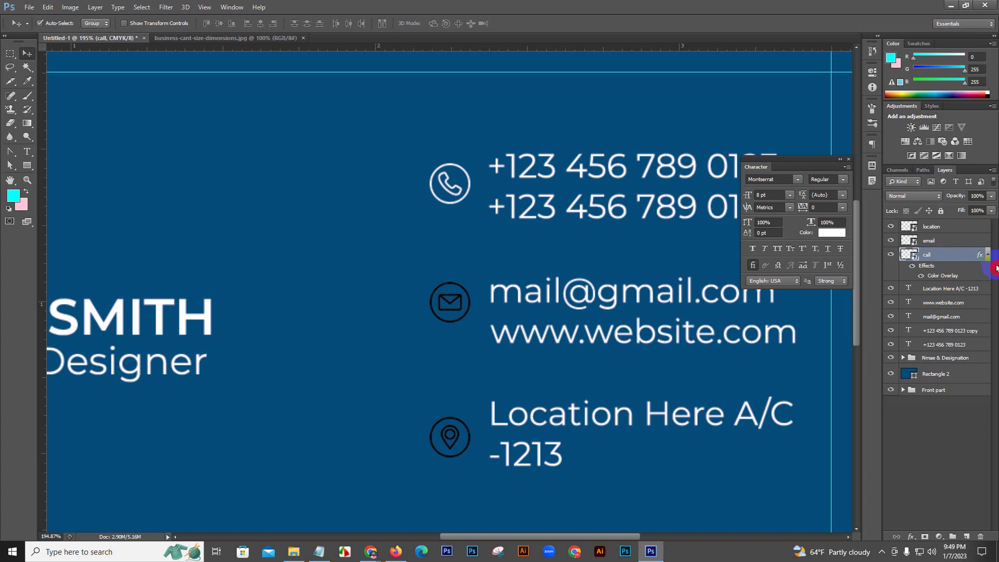
pyautogui.rightClick(959, 253)
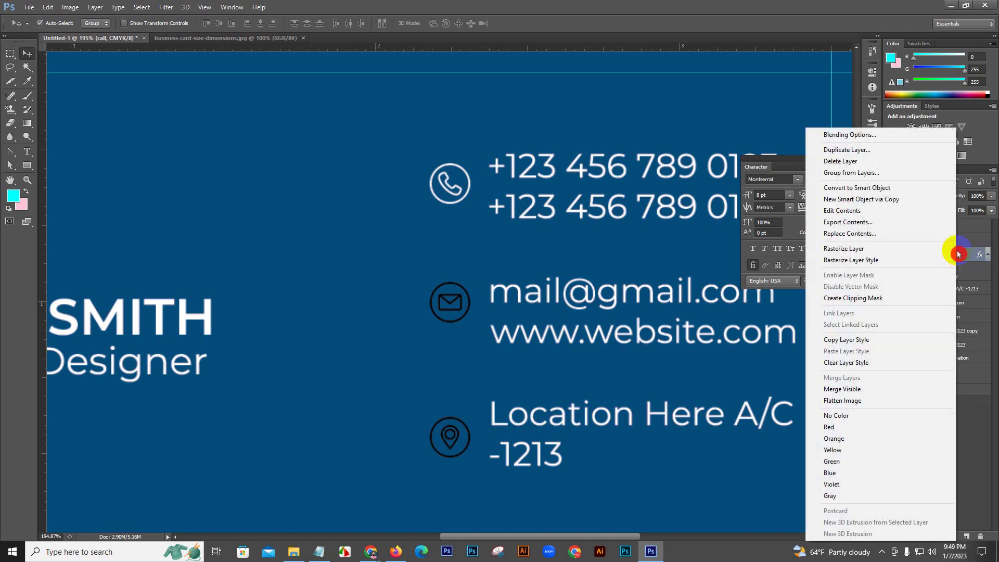
pyautogui.click(869, 340)
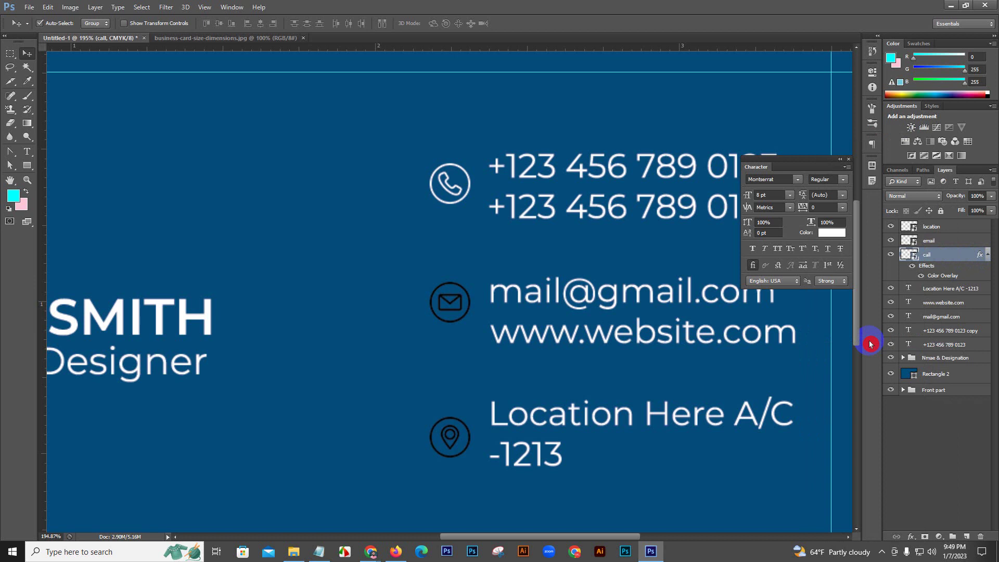
pyautogui.click(949, 242)
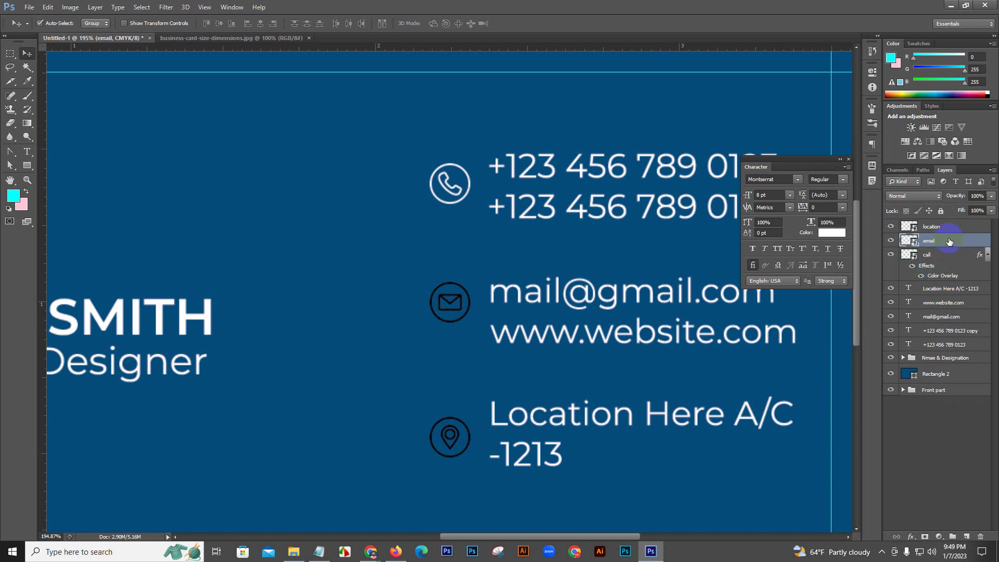
pyautogui.rightClick(950, 242)
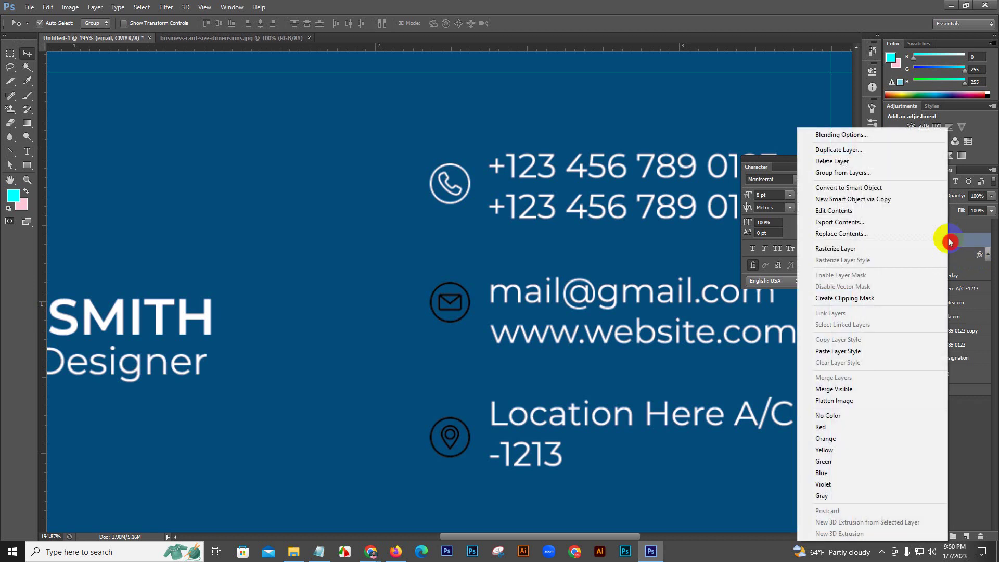
pyautogui.click(865, 352)
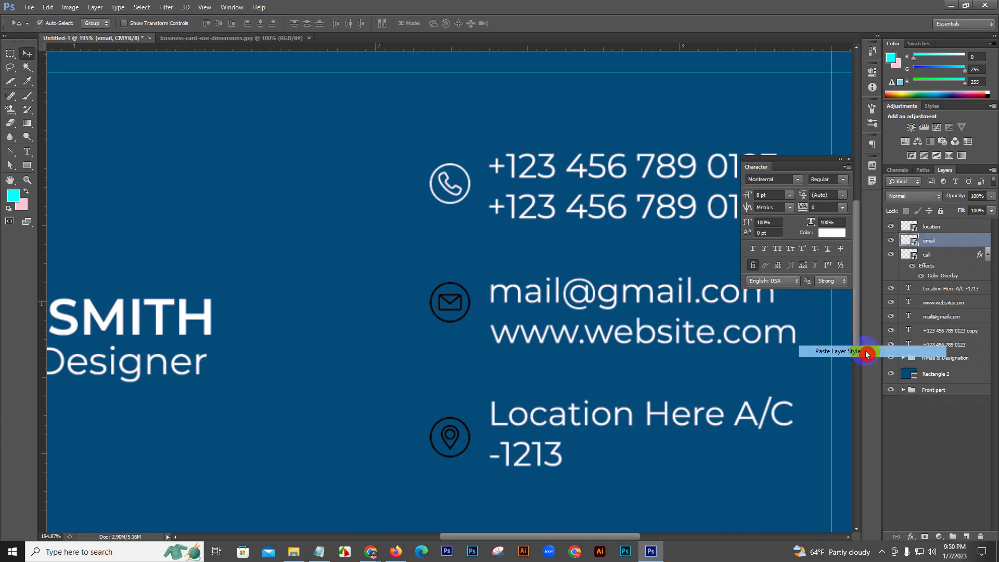
pyautogui.rightClick(943, 231)
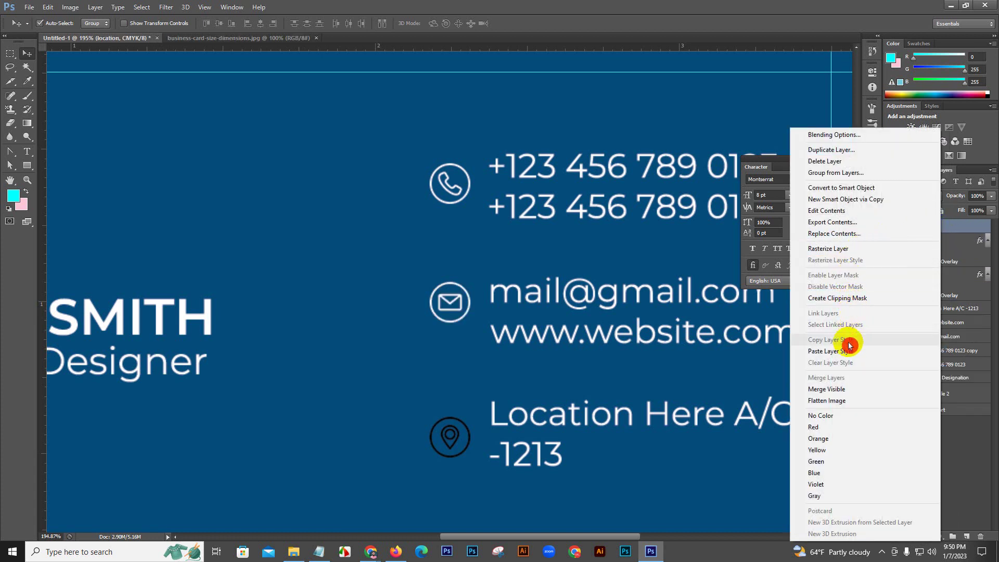
pyautogui.click(848, 351)
pyautogui.press('Up')
pyautogui.press('Up')
pyautogui.press('Up')
pyautogui.press('Up')
pyautogui.press('Up')
pyautogui.press('Up')
pyautogui.press('Up')
pyautogui.press('Up')
pyautogui.press('Up')
pyautogui.press('Up')
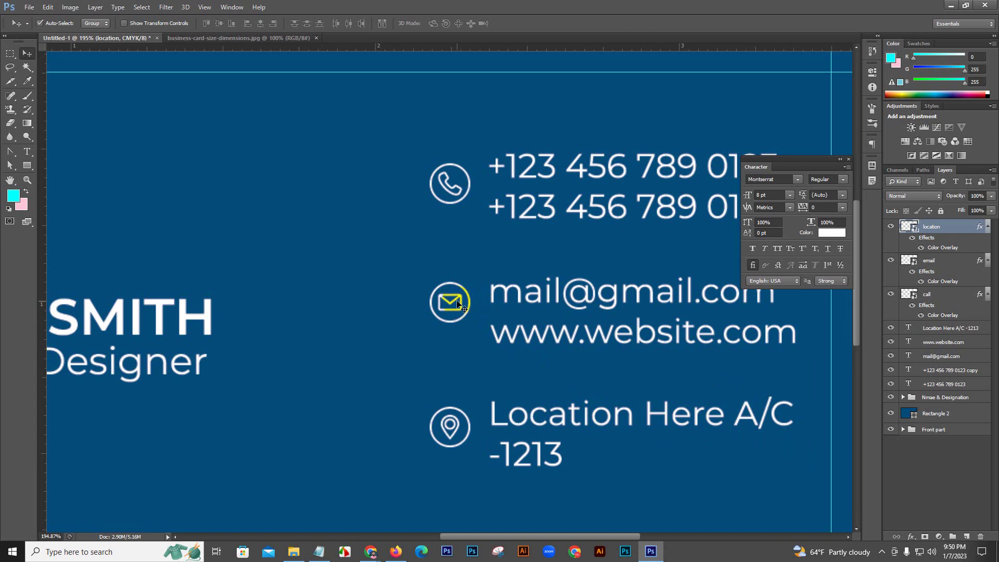
pyautogui.moveTo(456, 304); pyautogui.dragTo(451, 309)
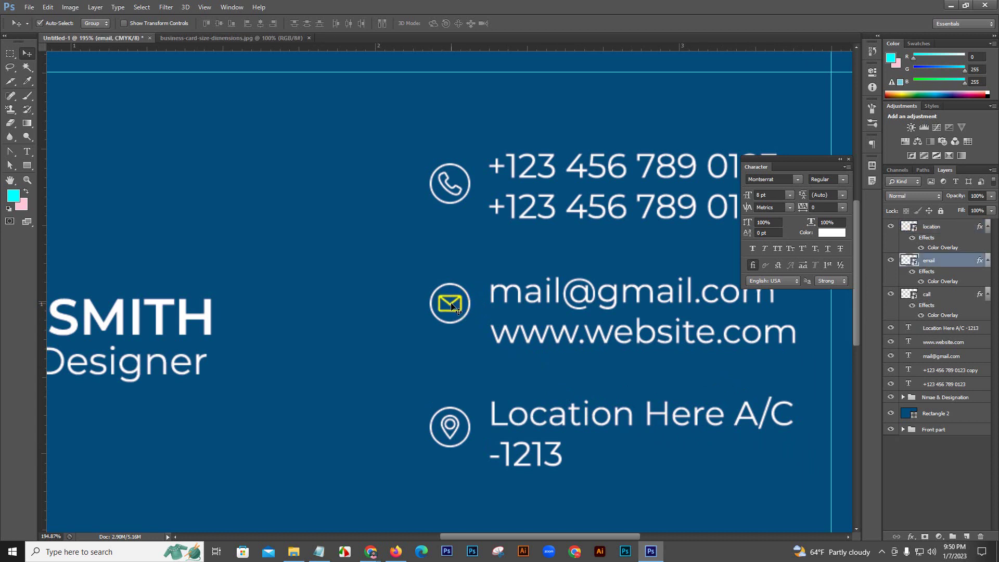
pyautogui.press('Down')
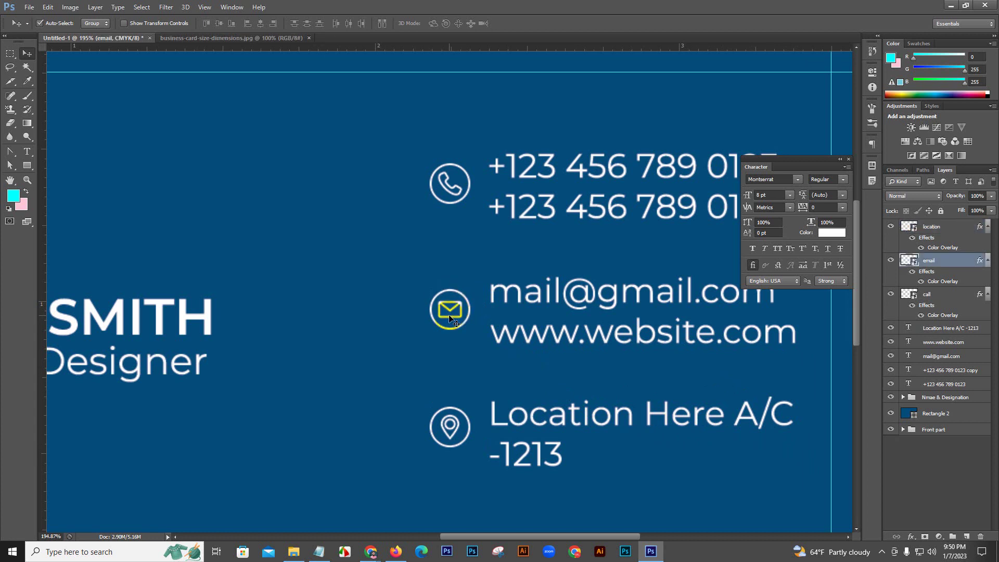
# Select all the icon and contact text layers and group them with Ctrl+G.
pyautogui.keyDown('alt'); pyautogui.scroll(-2, 541, 335); pyautogui.keyUp('alt')
pyautogui.keyDown('alt'); pyautogui.scroll(-1, 542, 336); pyautogui.keyUp('alt')
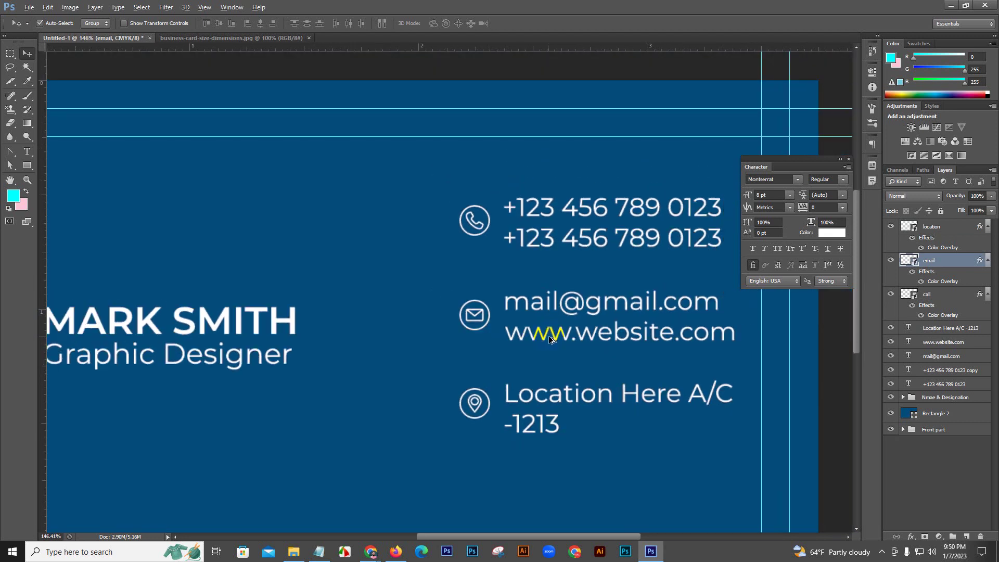
pyautogui.keyDown('alt'); pyautogui.scroll(-1, 541, 336); pyautogui.keyUp('alt')
pyautogui.keyDown('alt'); pyautogui.scroll(-1, 541, 335); pyautogui.keyUp('alt')
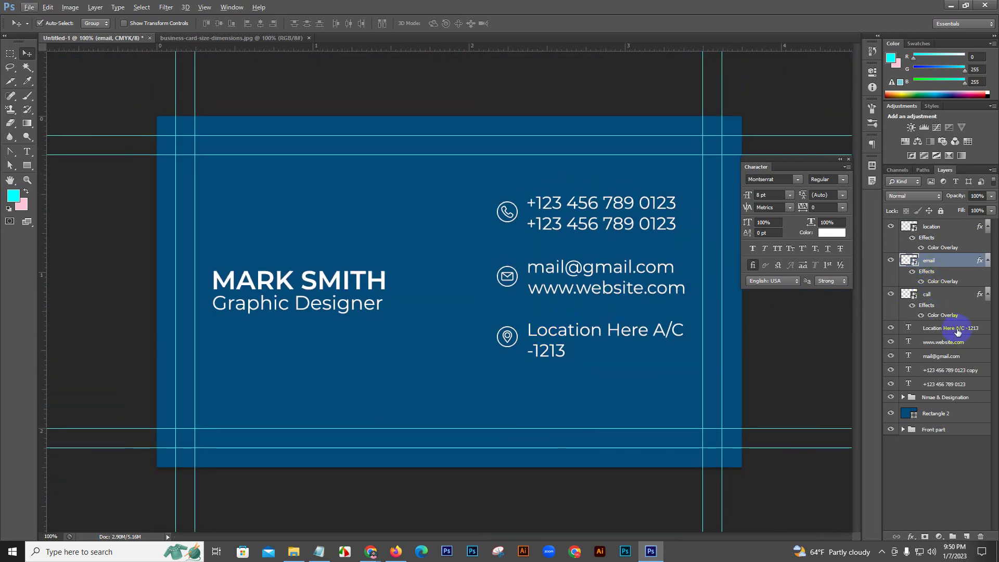
pyautogui.keyDown('shift'); pyautogui.click(946, 388); pyautogui.keyUp('shift')
pyautogui.keyDown('shift'); pyautogui.click(936, 234); pyautogui.keyUp('shift')
pyautogui.keyDown('shift'); pyautogui.click(937, 236); pyautogui.keyUp('shift')
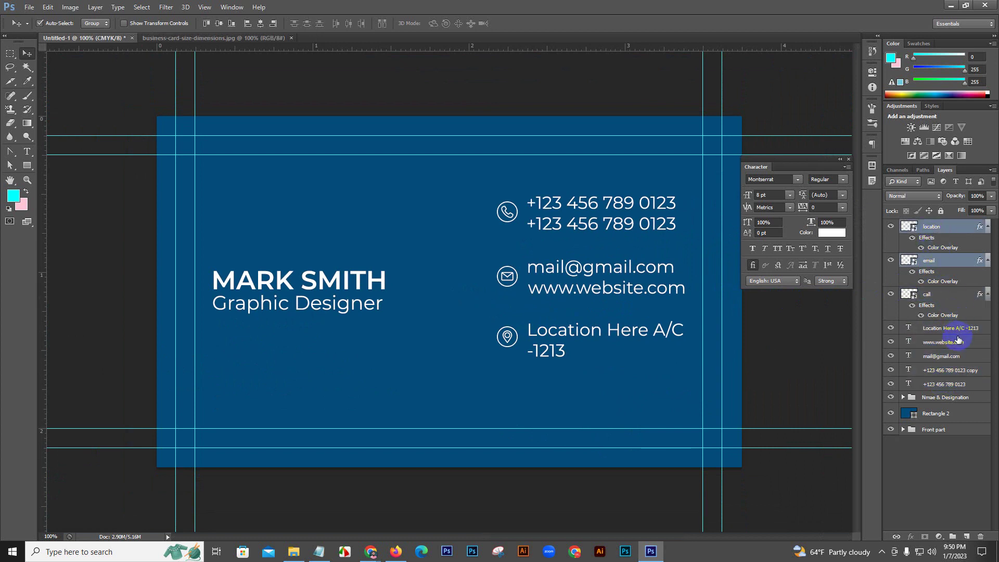
pyautogui.keyDown('shift'); pyautogui.click(936, 384); pyautogui.keyUp('shift')
pyautogui.click(931, 227)
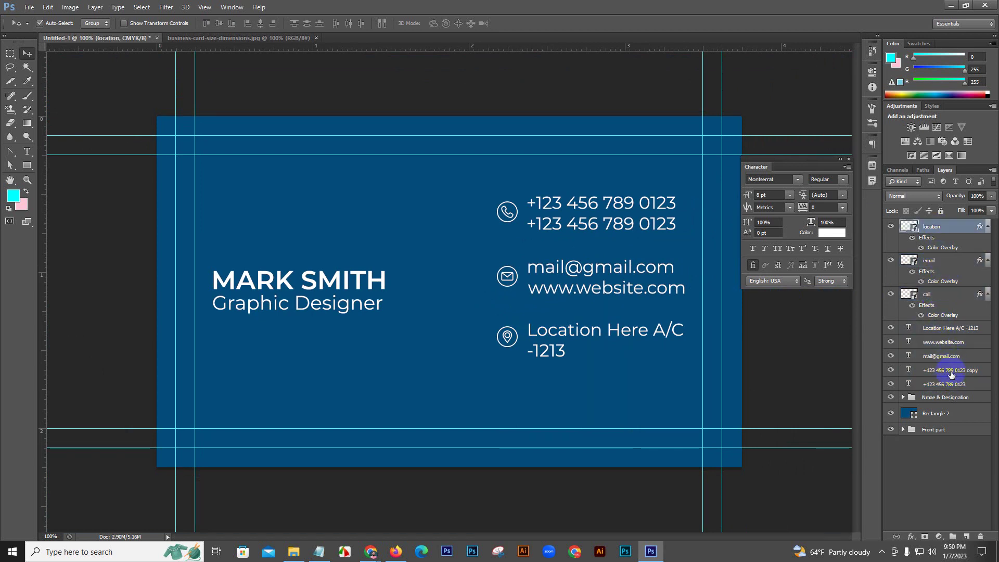
pyautogui.keyDown('shift'); pyautogui.click(940, 385); pyautogui.keyUp('shift')
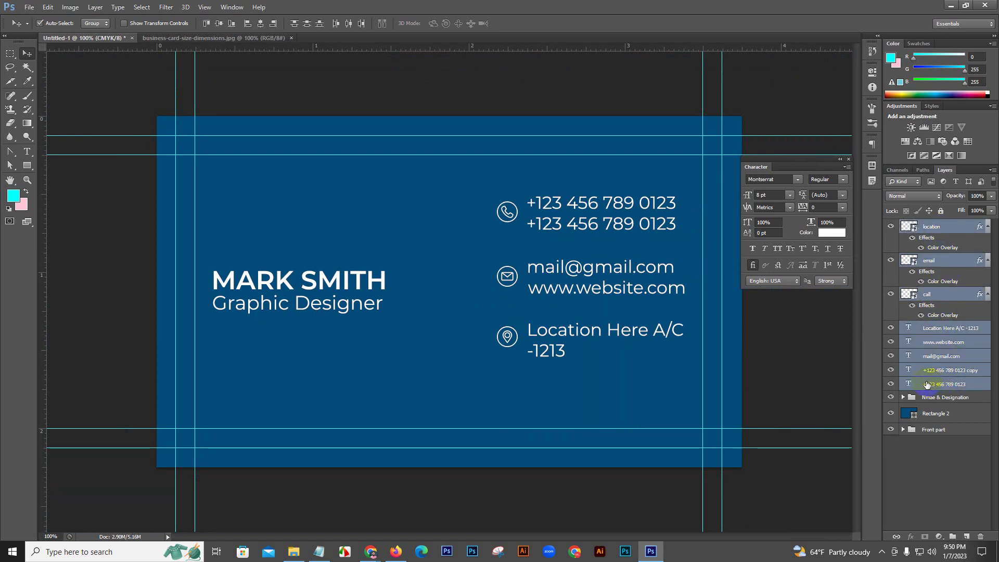
pyautogui.hotkey('ctrl', 'g')
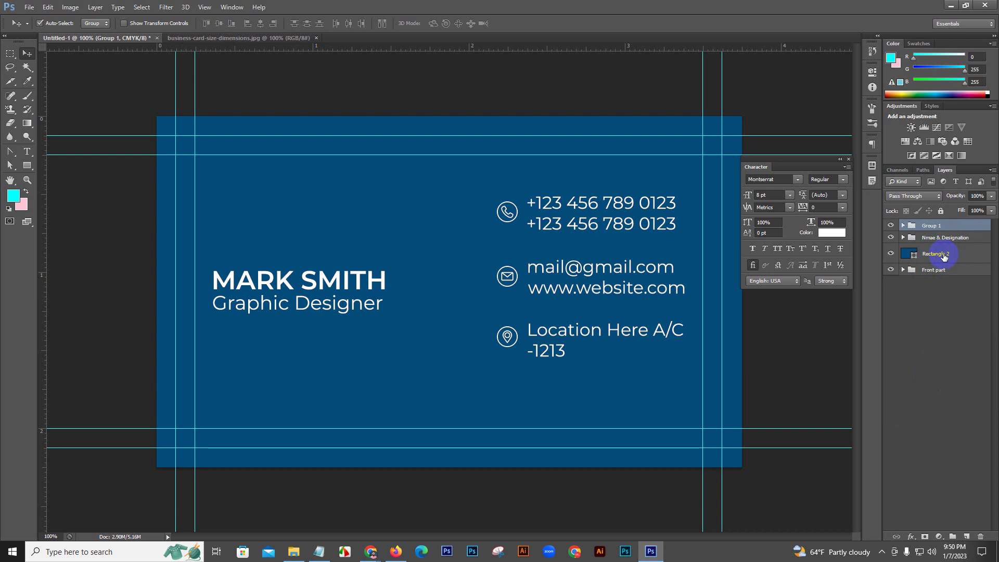
# Align the contact group's vertical centre with the blue card rectangle.
pyautogui.keyDown('ctrl'); pyautogui.click(948, 262); pyautogui.keyUp('ctrl')
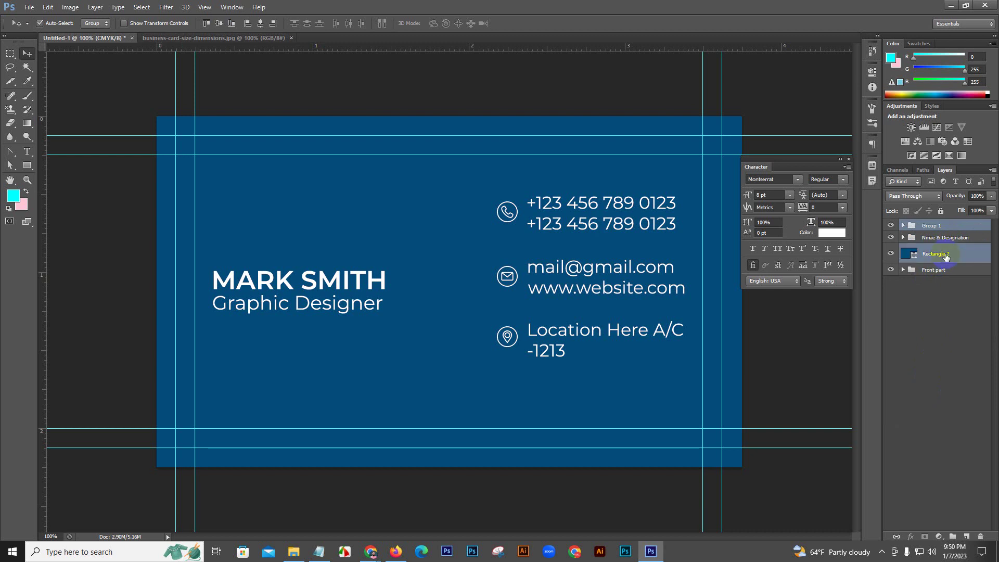
pyautogui.click(222, 28)
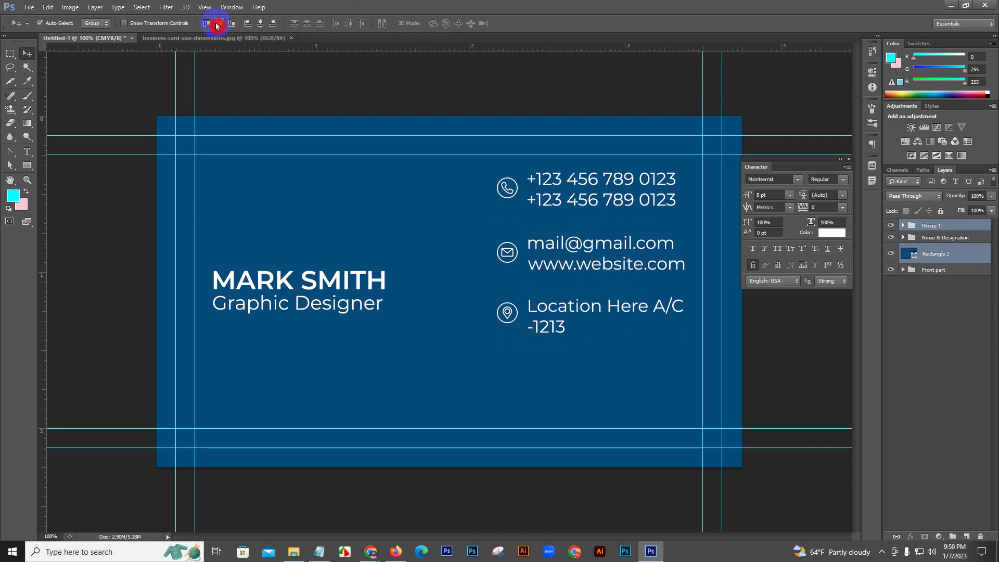
pyautogui.click(537, 103)
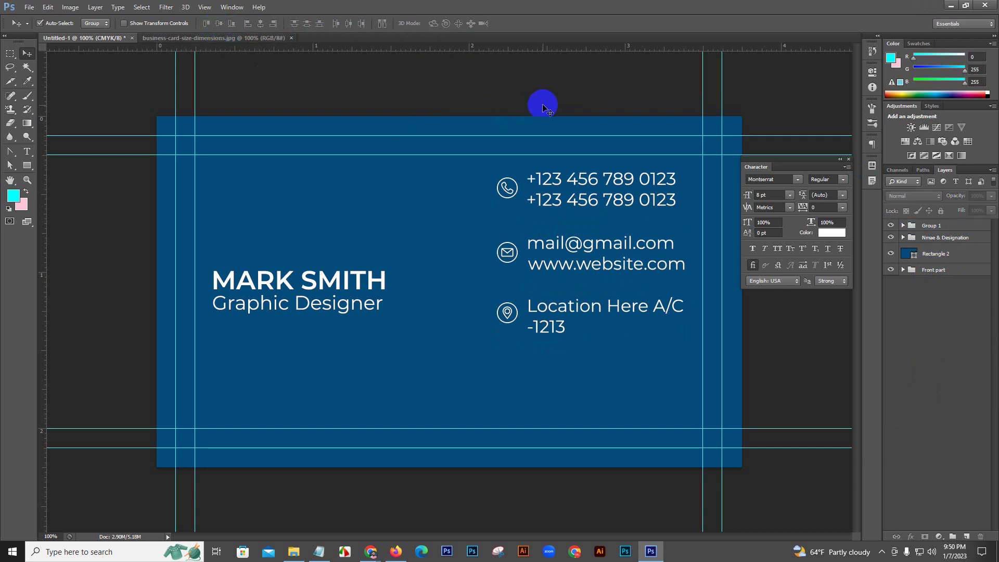
# Reposition the blue card rectangle and re-centre the contact group vertically on it.
pyautogui.click(714, 263)
pyautogui.moveTo(612, 211); pyautogui.dragTo(432, 359)
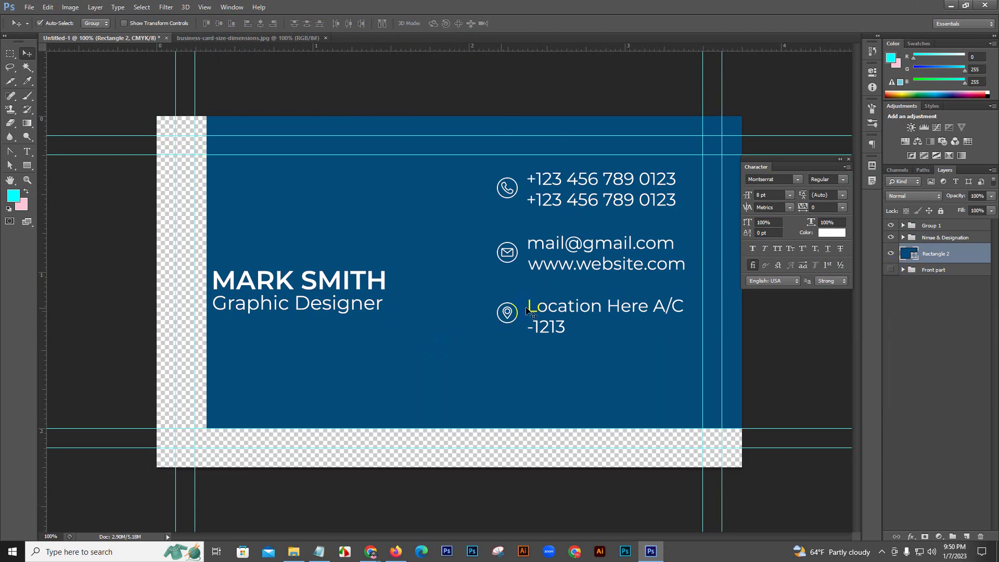
pyautogui.moveTo(446, 224)
pyautogui.mouseDown()
pyautogui.moveTo(389, 244)
pyautogui.moveTo(396, 252)
pyautogui.mouseUp()
pyautogui.moveTo(771, 323)
pyautogui.mouseDown()
pyautogui.moveTo(785, 356)
pyautogui.moveTo(906, 234)
pyautogui.mouseUp()
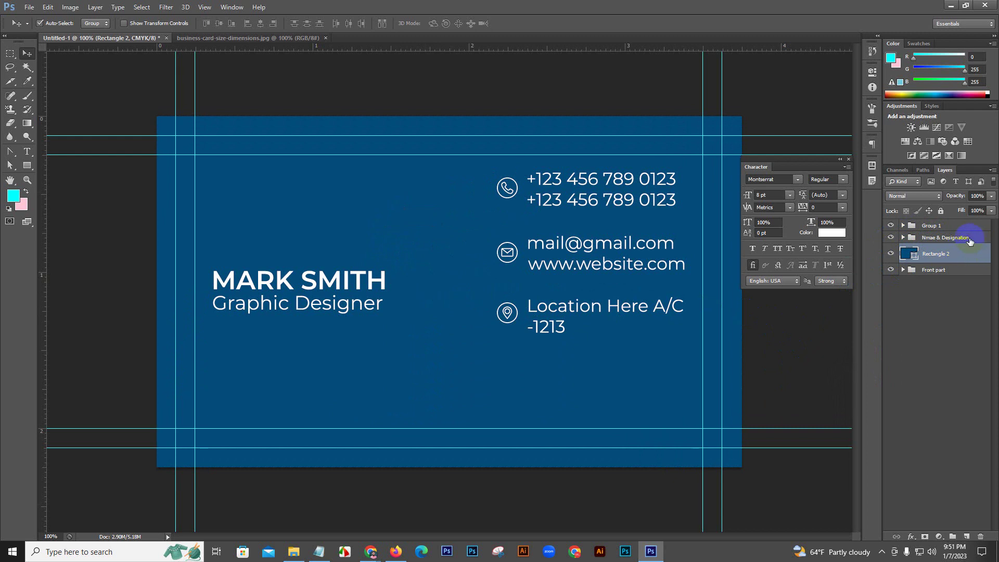
pyautogui.keyDown('ctrl'); pyautogui.click(954, 229); pyautogui.keyUp('ctrl')
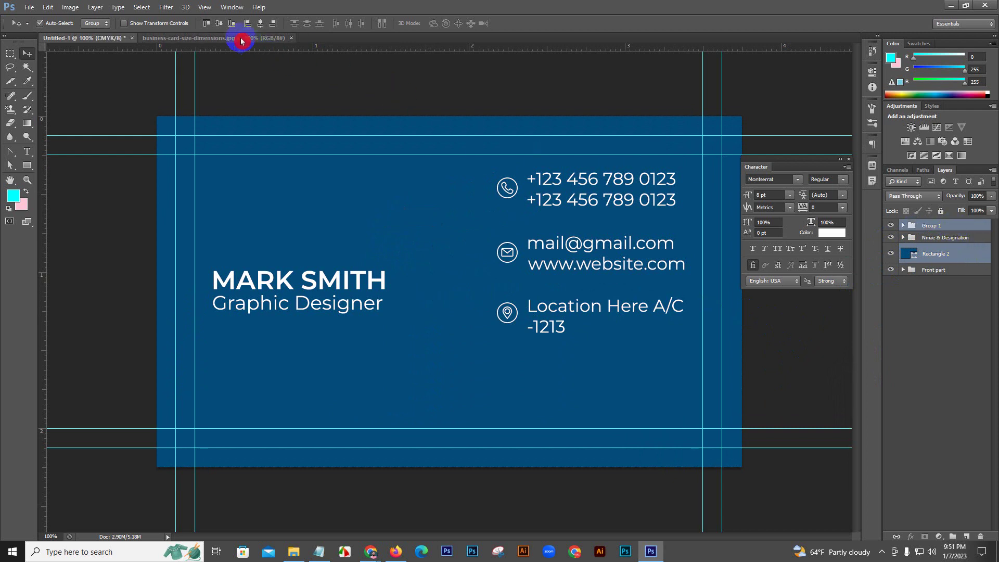
pyautogui.click(220, 23)
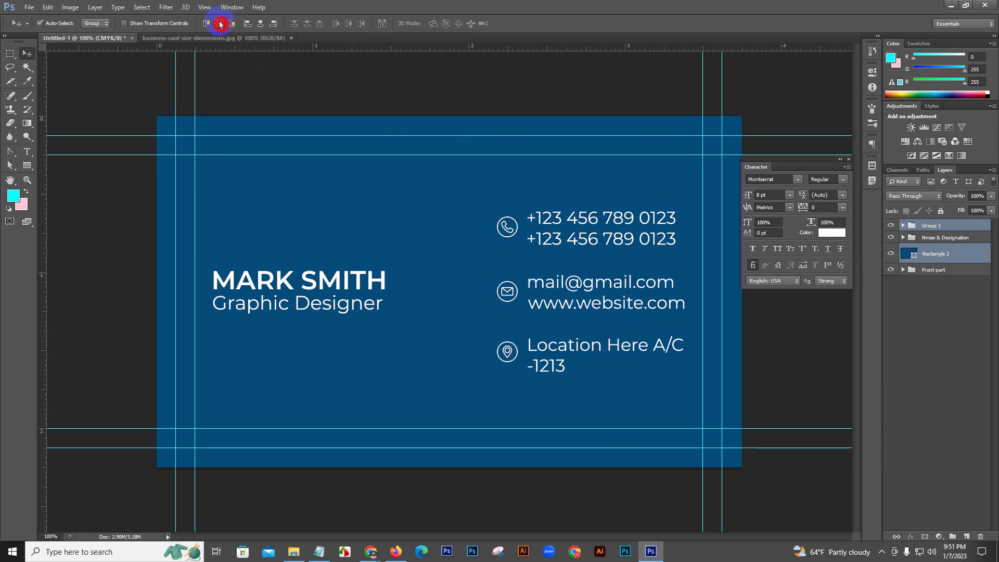
pyautogui.click(867, 230)
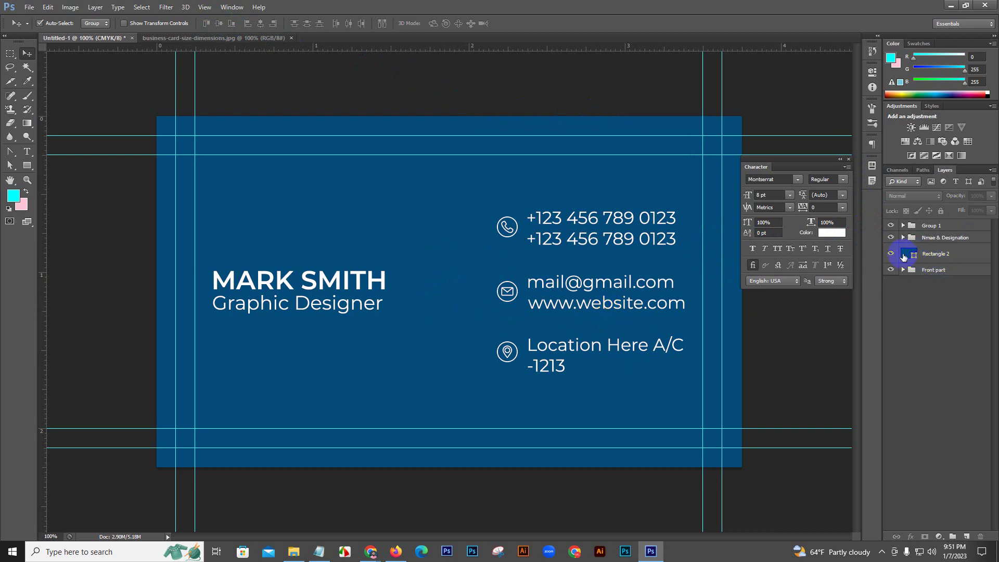
# Ungroup Group 1 so the contact layers become separate layers.
pyautogui.click(921, 256)
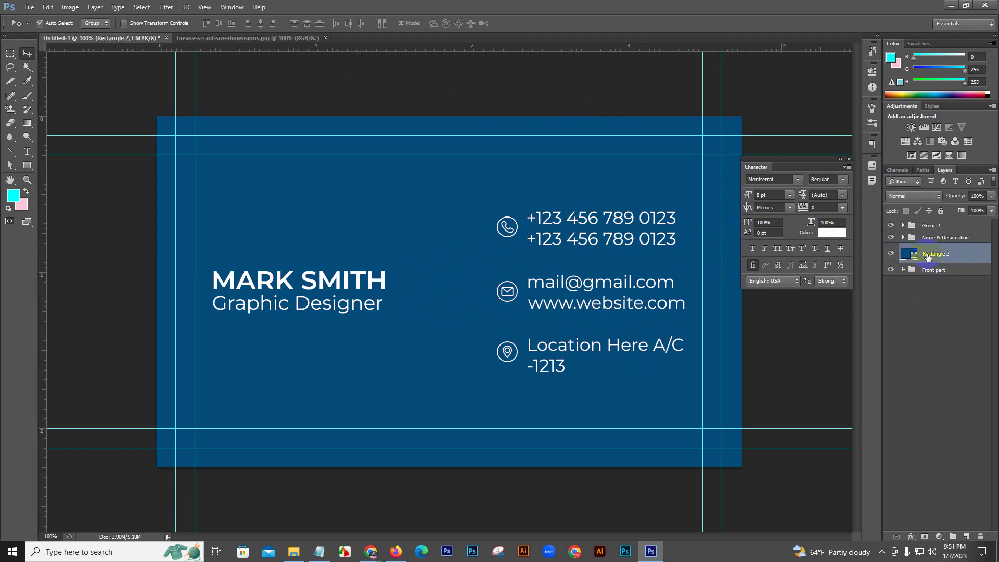
pyautogui.rightClick(936, 225)
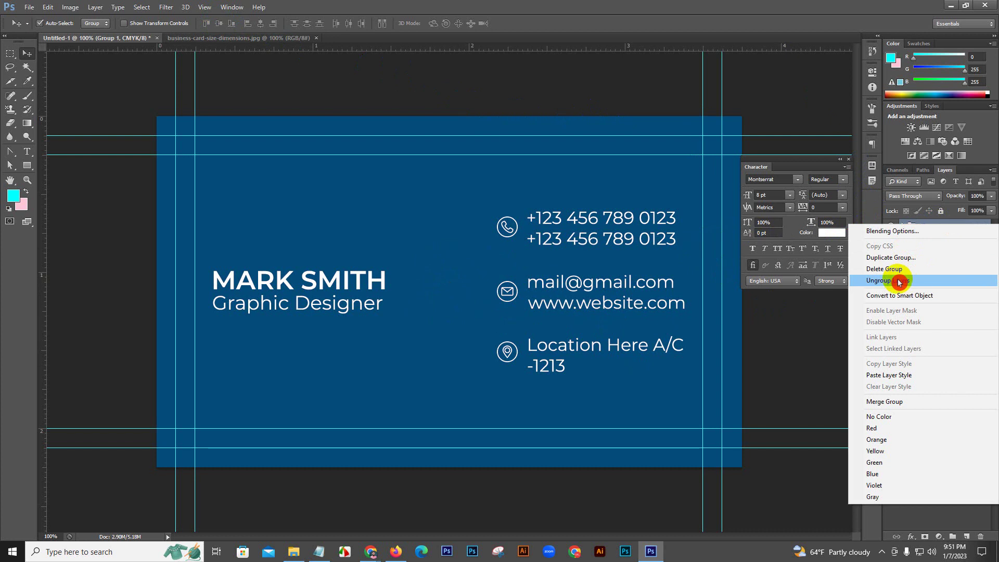
pyautogui.click(899, 280)
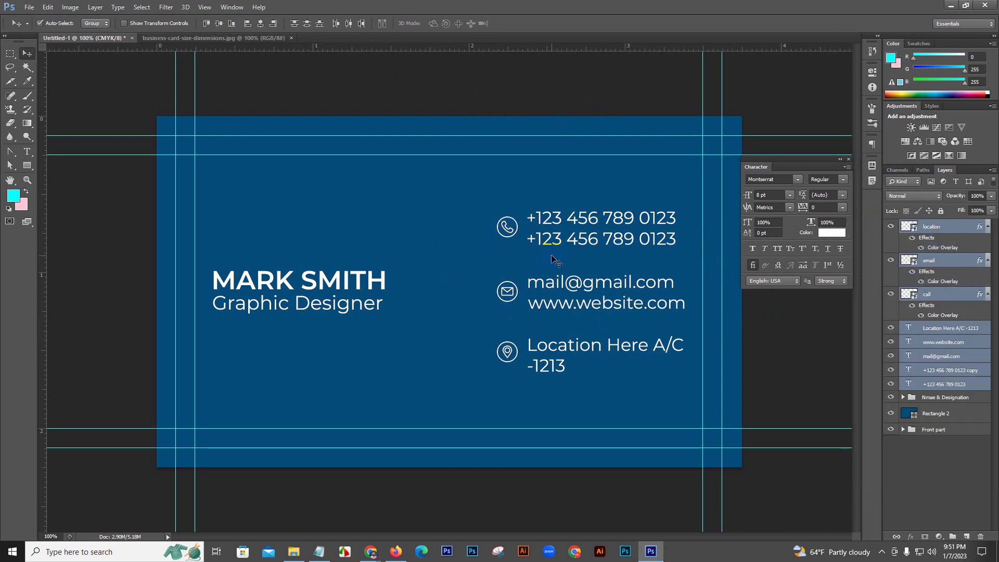
# Group the location, email and call icon layers into a group named Icon.
pyautogui.click(949, 223)
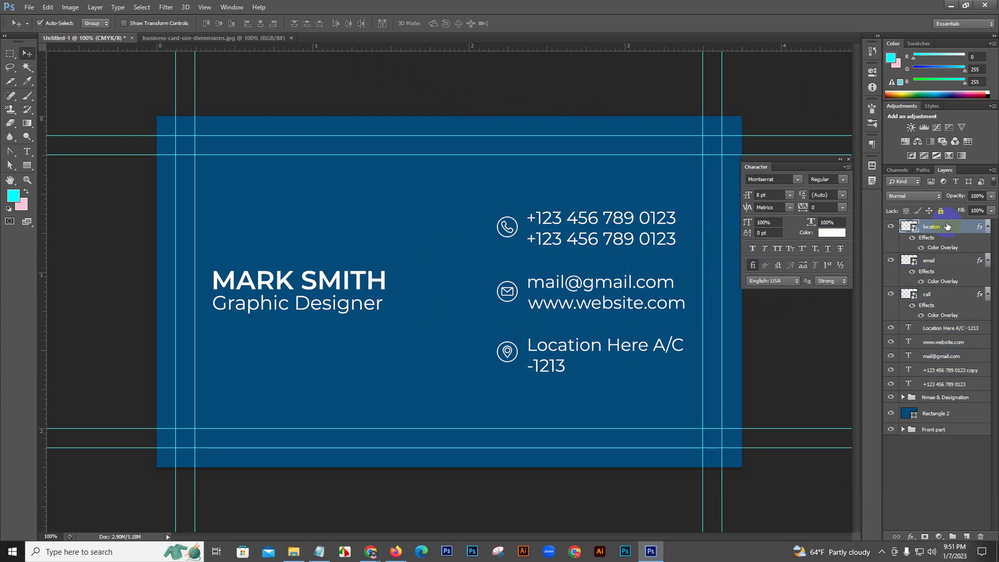
pyautogui.keyDown('ctrl'); pyautogui.click(934, 260); pyautogui.keyUp('ctrl')
pyautogui.keyDown('ctrl'); pyautogui.click(935, 297); pyautogui.keyUp('ctrl')
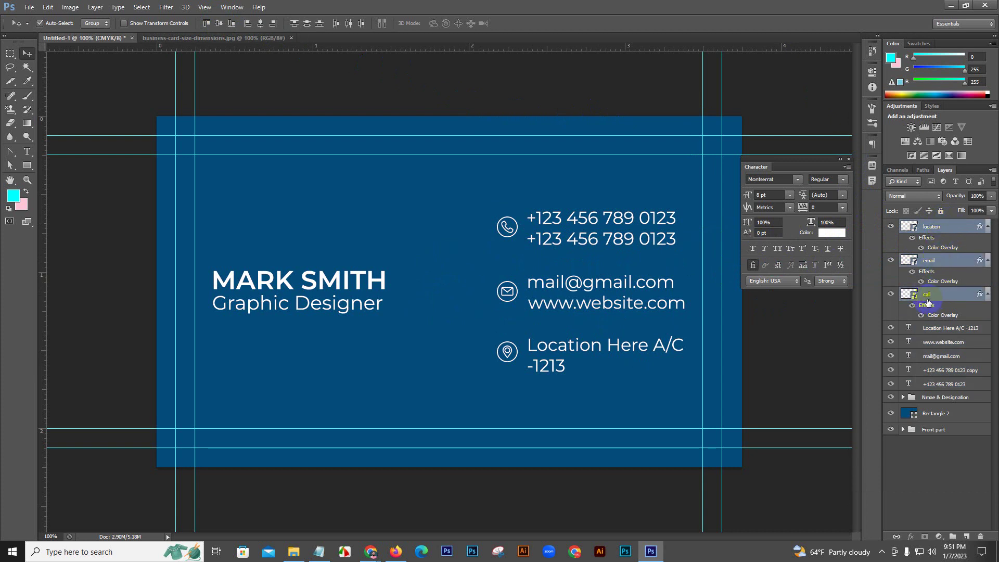
pyautogui.doubleClick(931, 225)
pyautogui.write('1')
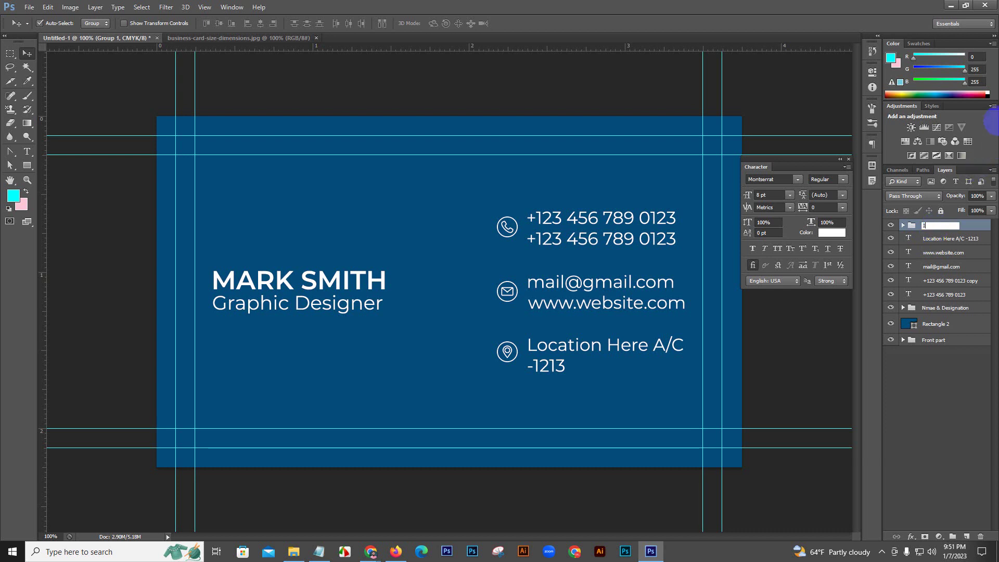
pyautogui.click(994, 121)
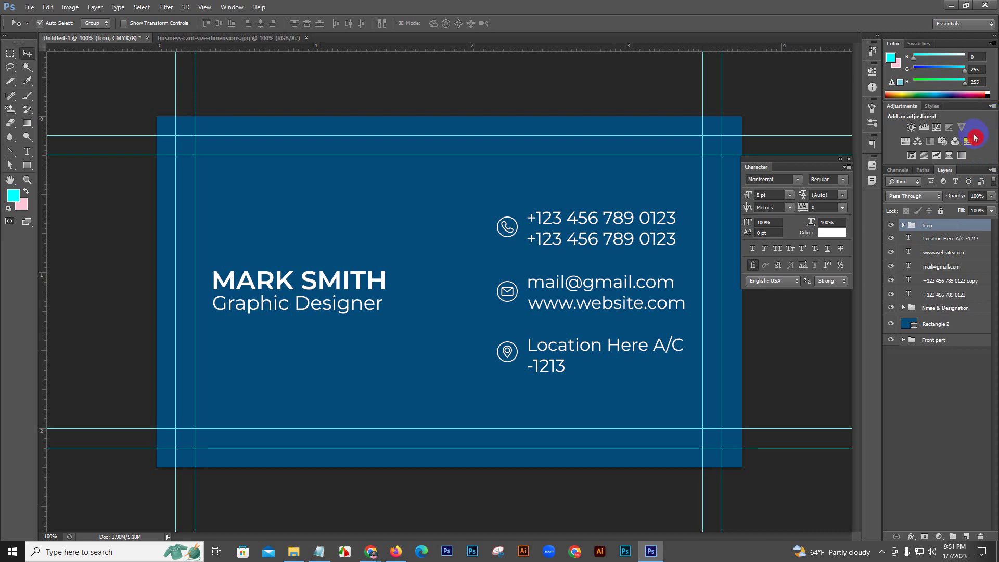
pyautogui.click(821, 232)
pyautogui.click(961, 240)
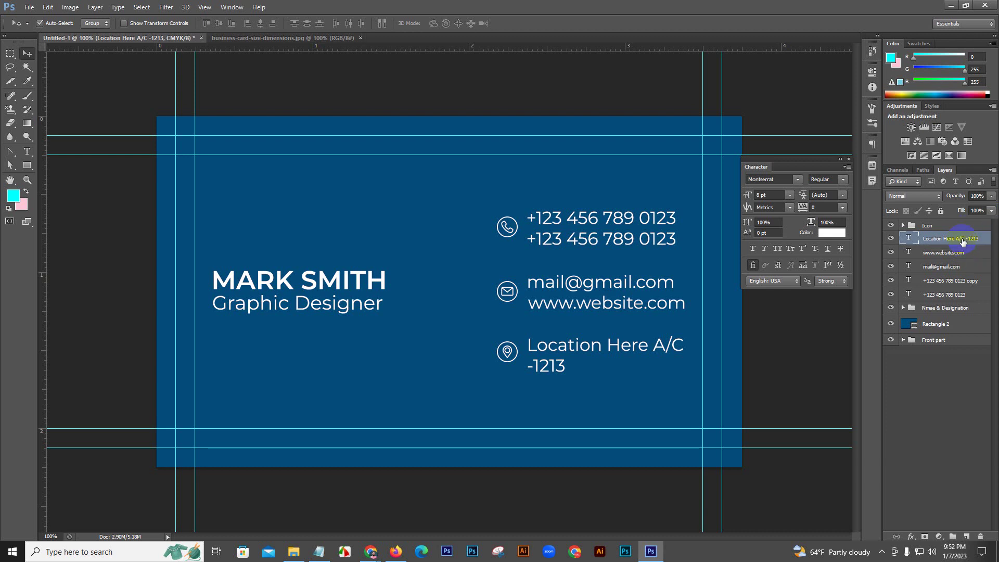
# Group the five selected contact text layers with Ctrl+G and name the group 'Contact Info'.
pyautogui.keyDown('shift'); pyautogui.click(961, 296); pyautogui.keyUp('shift')
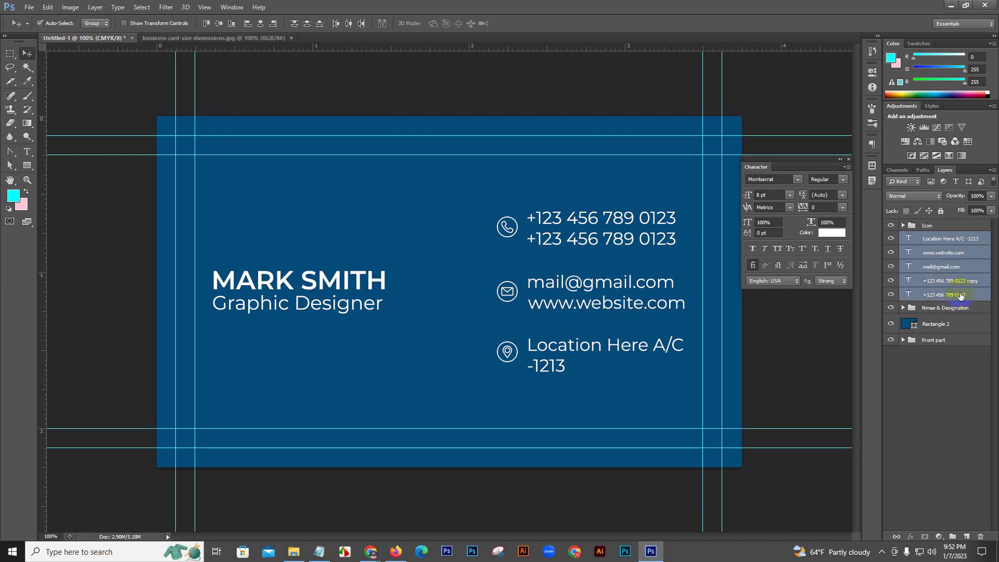
pyautogui.hotkey('ctrl', 'g')
pyautogui.doubleClick(936, 243)
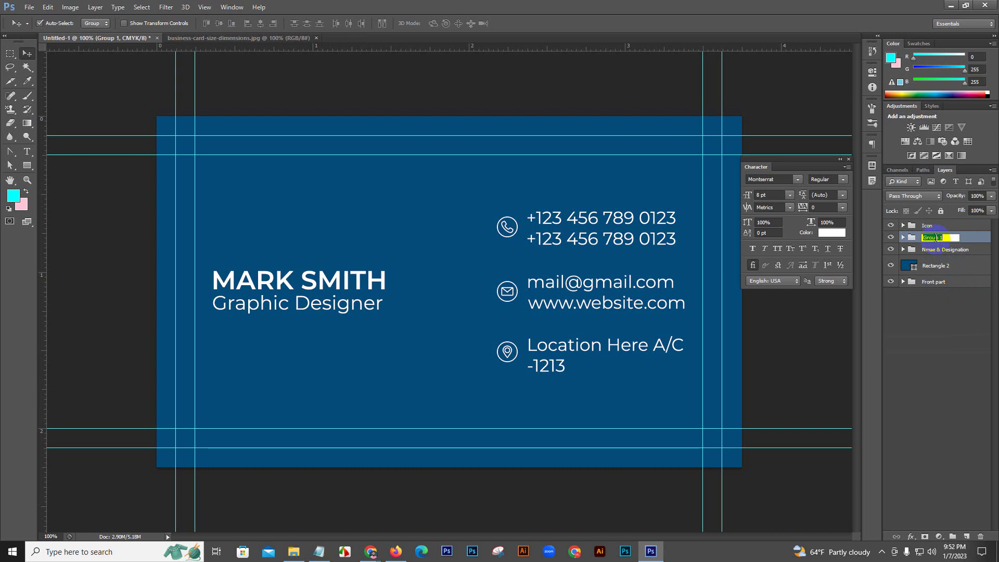
pyautogui.write('Contact Info')
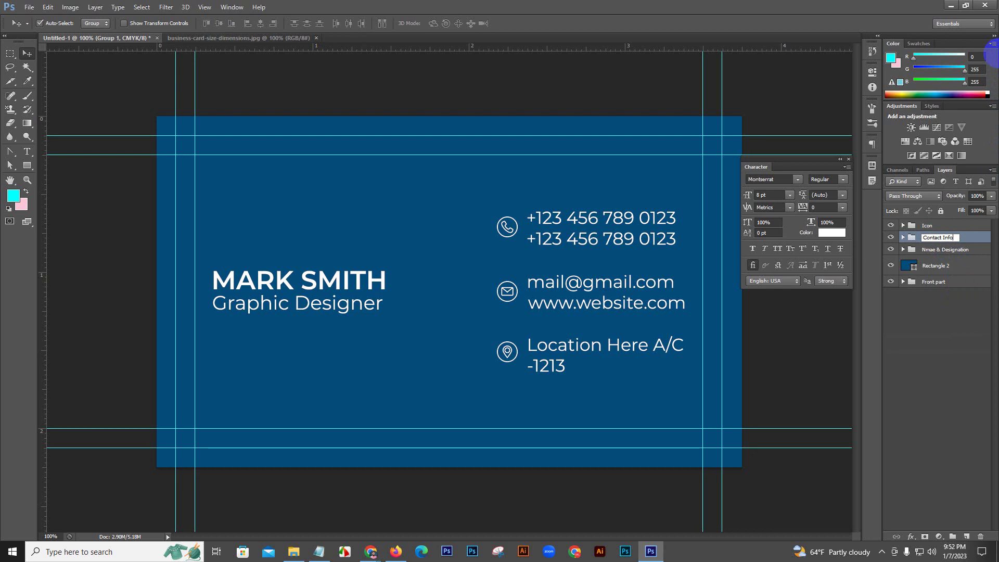
pyautogui.press('Return')
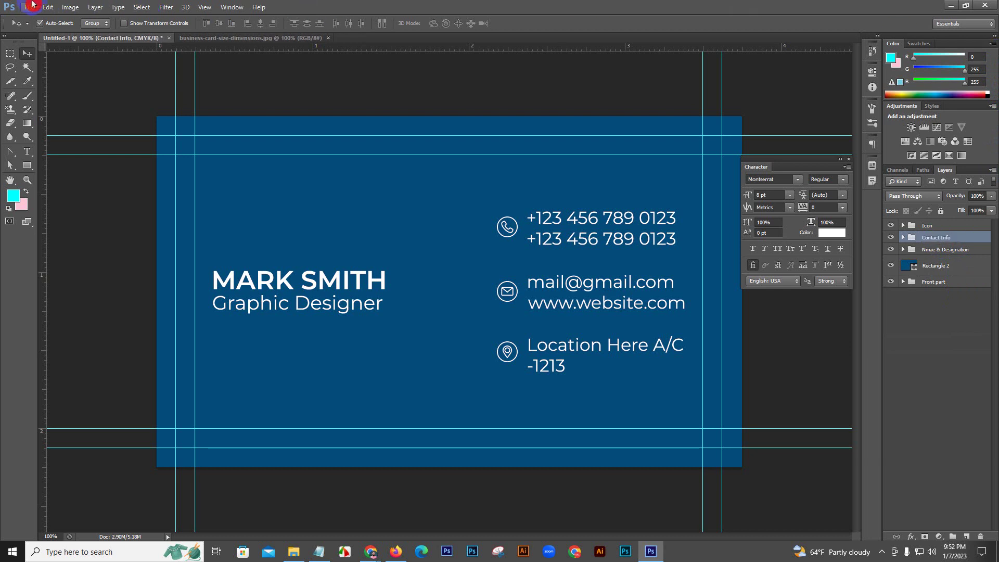
pyautogui.click(47, 5)
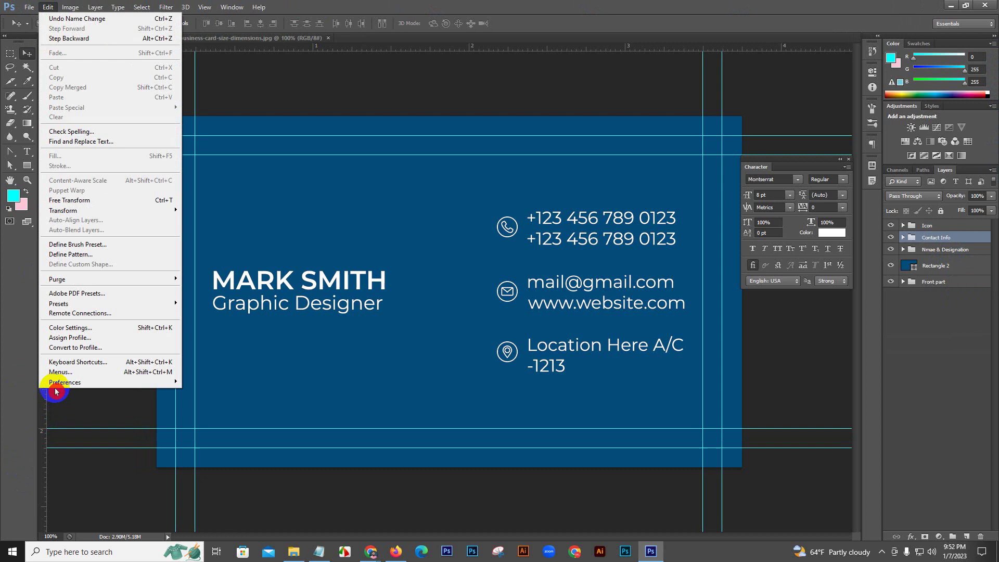
# Restore the default workspaces in Interface preferences, keeping transformation values at top right.
pyautogui.moveTo(65, 382)
pyautogui.click(223, 383)
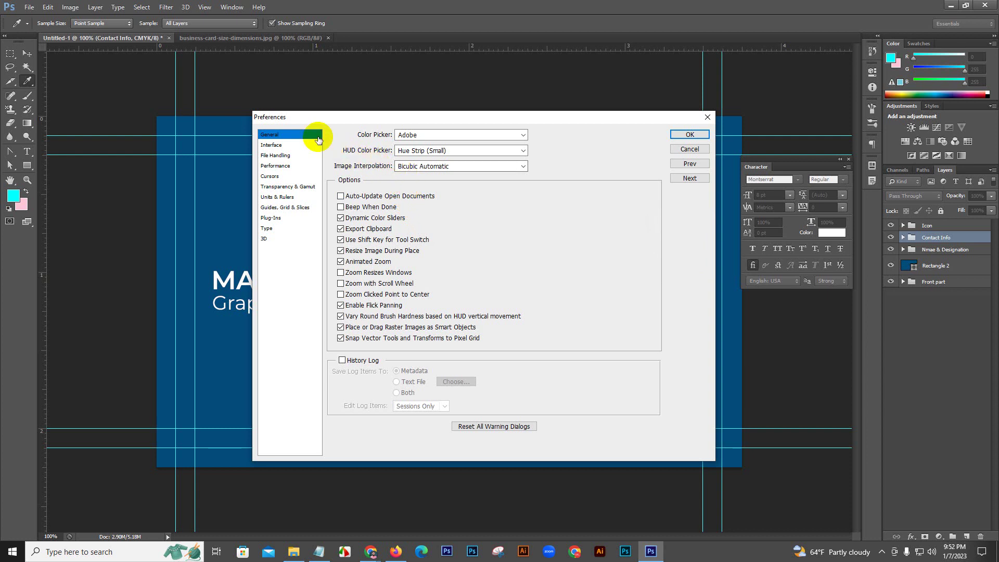
pyautogui.click(289, 146)
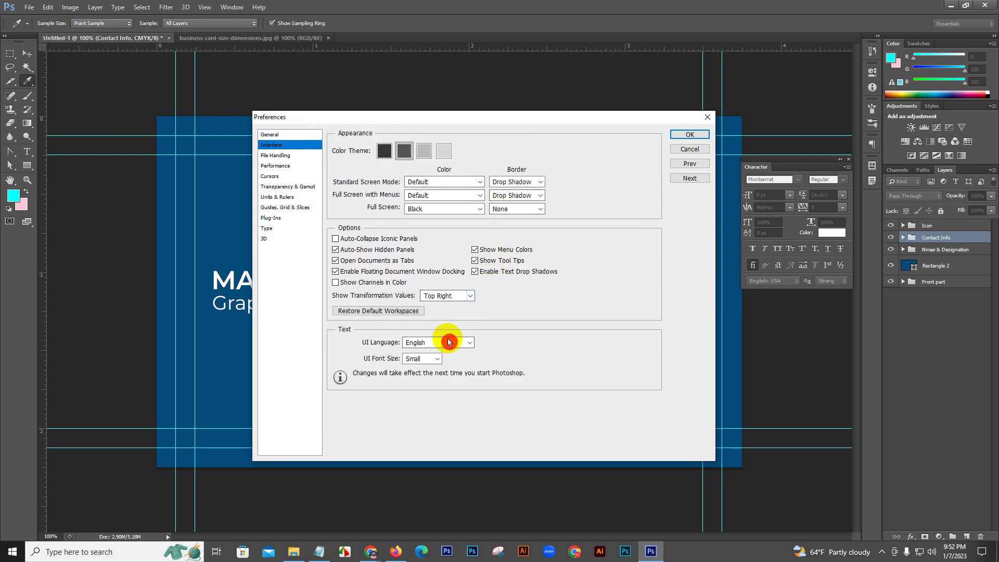
pyautogui.click(467, 295)
pyautogui.click(468, 296)
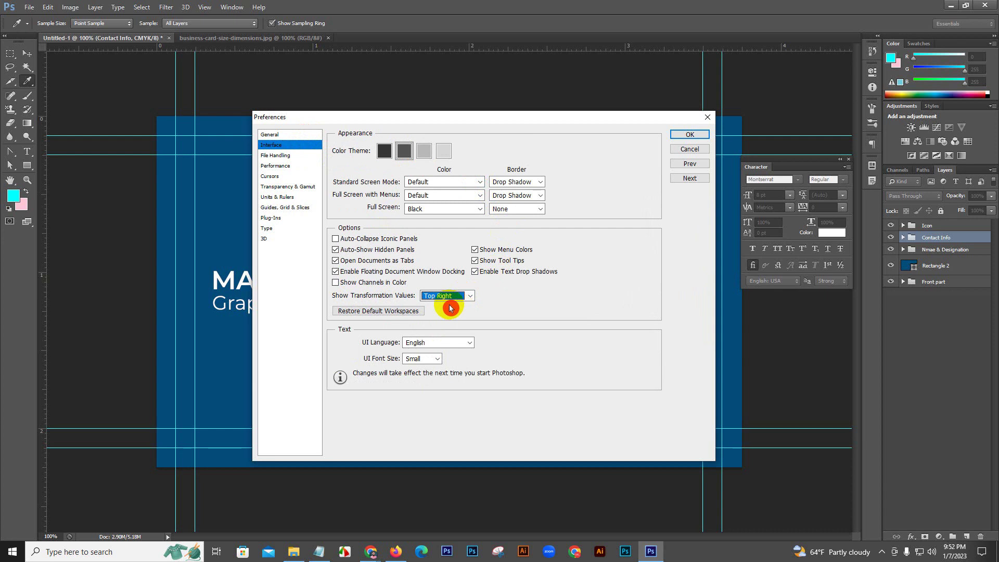
pyautogui.click(278, 155)
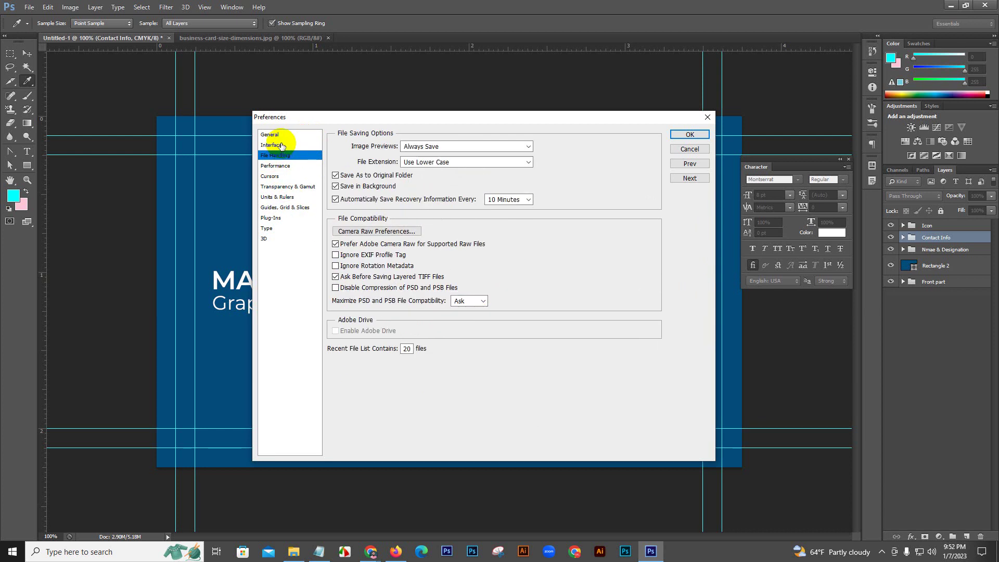
pyautogui.click(281, 146)
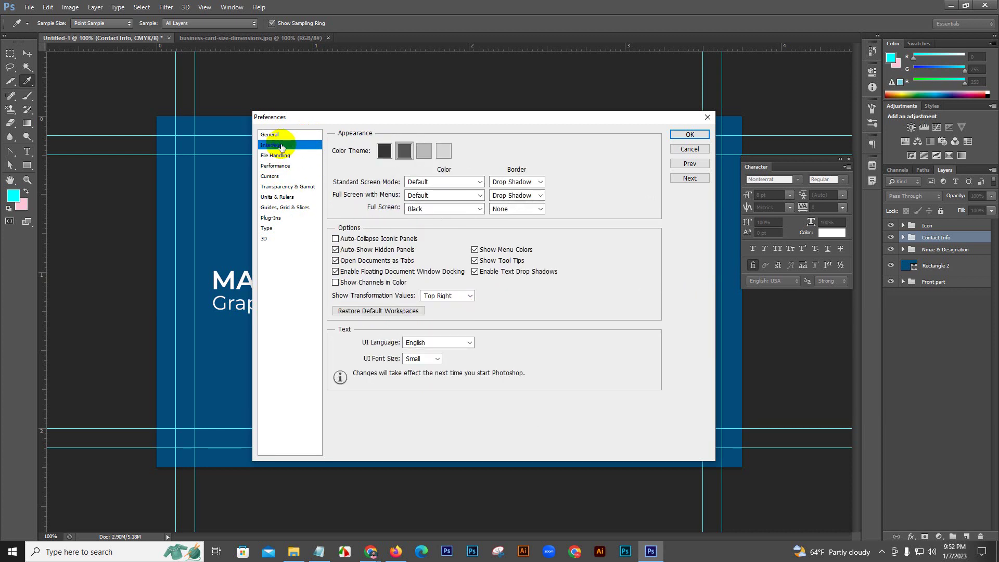
pyautogui.click(390, 312)
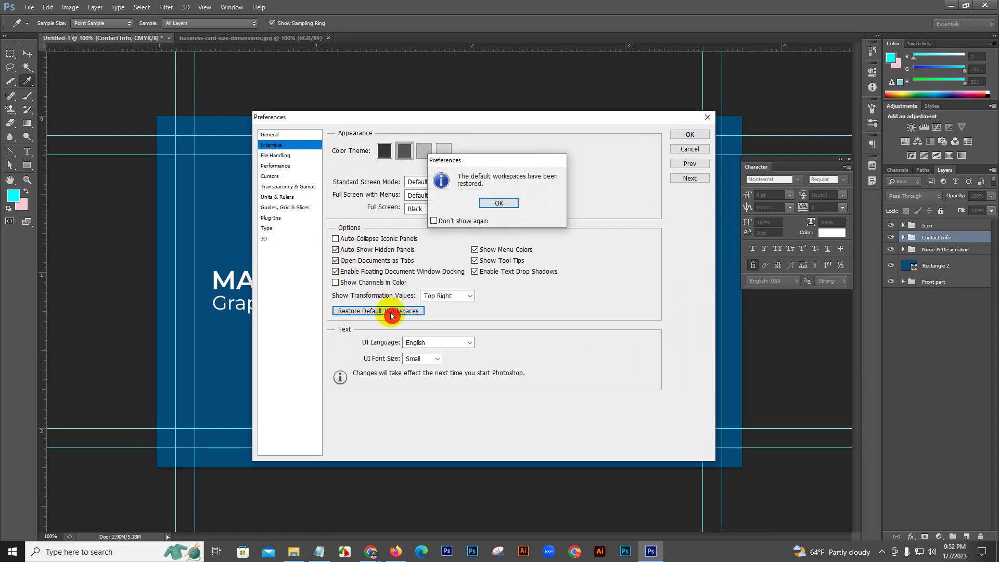
pyautogui.click(501, 204)
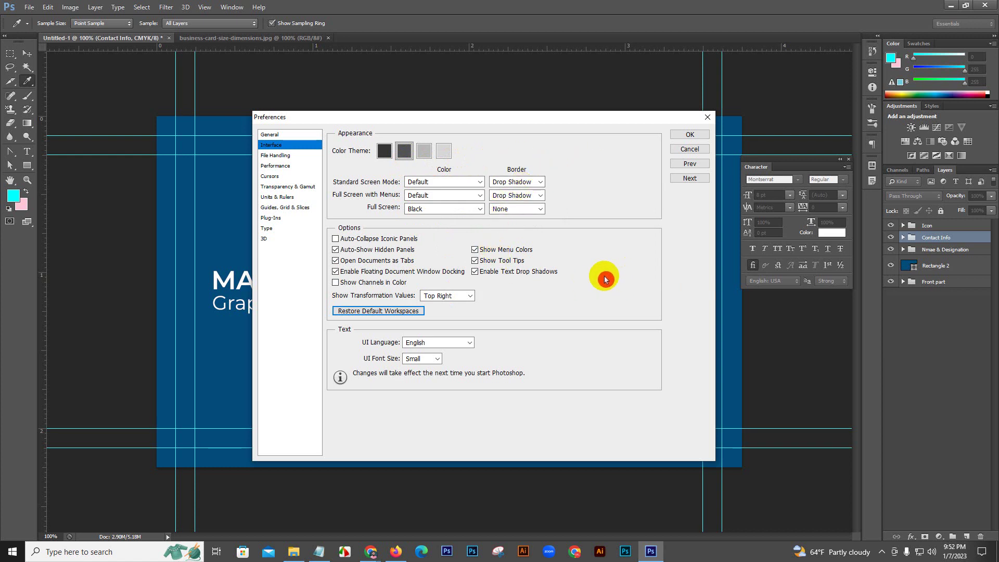
# Enable Zoom with Scroll Wheel in General preferences and apply with OK.
pyautogui.click(282, 136)
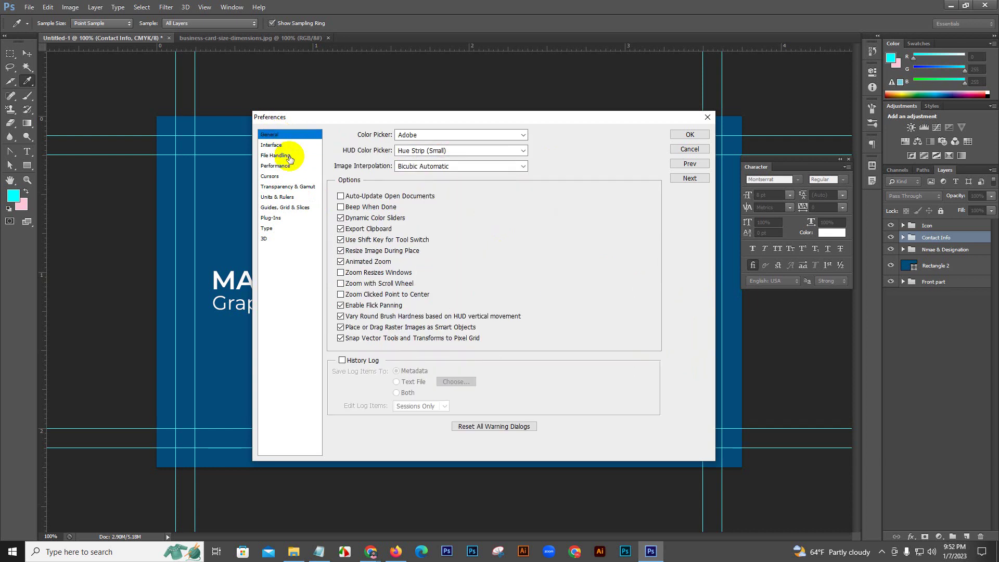
pyautogui.click(388, 274)
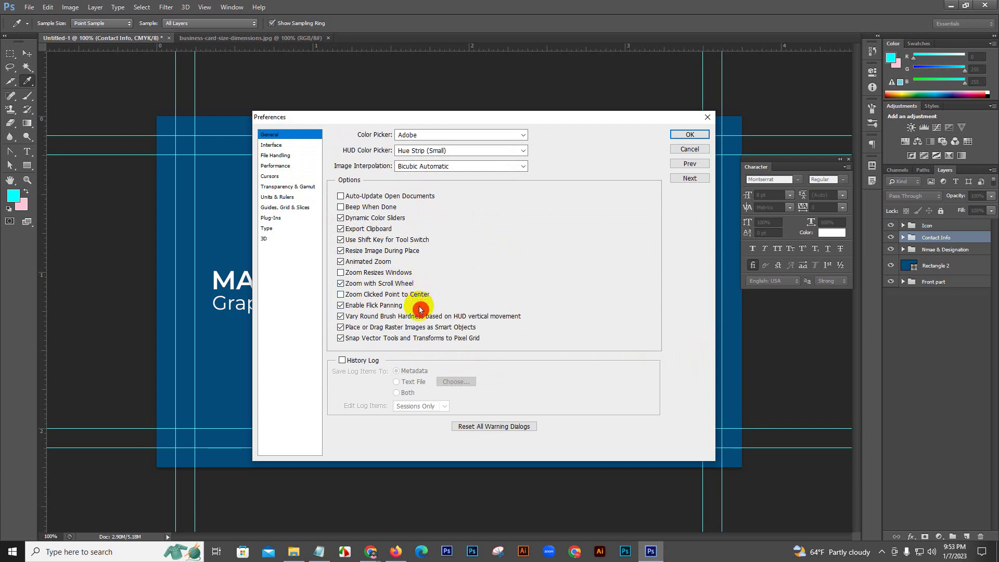
pyautogui.click(399, 288)
pyautogui.click(690, 134)
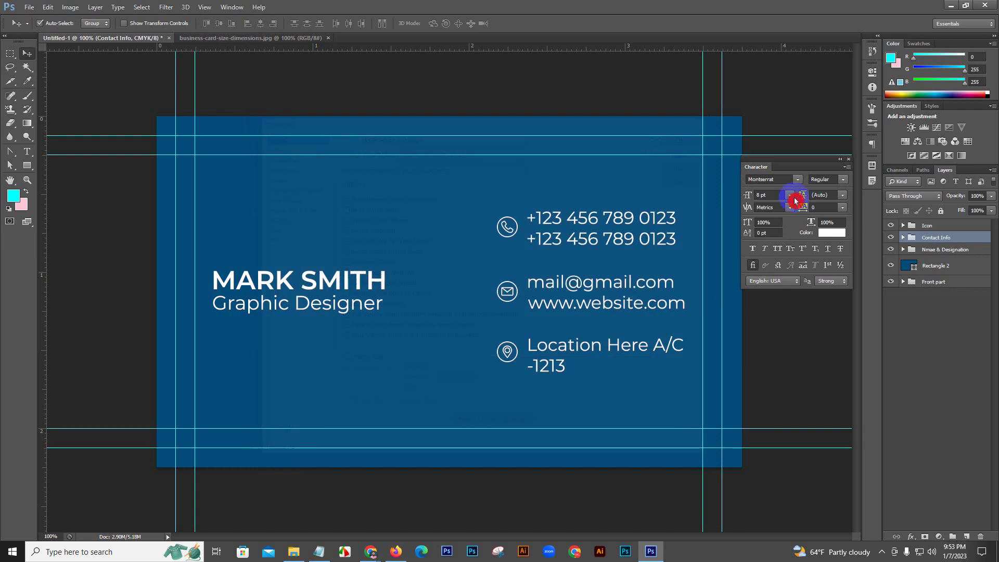
# Put the blue Rectangle 2 layer in its own group named 'Background' and collapse it.
pyautogui.click(834, 335)
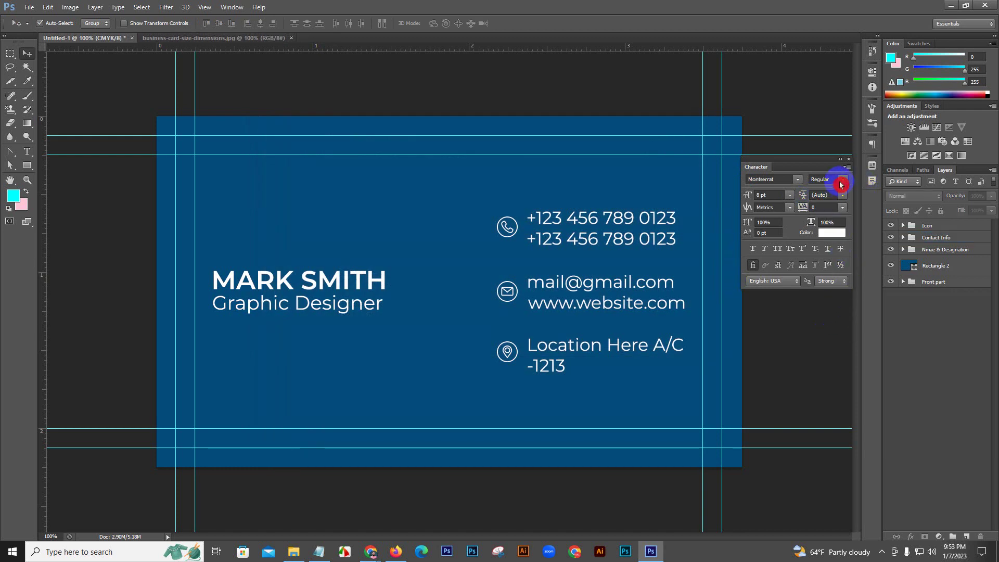
pyautogui.click(839, 160)
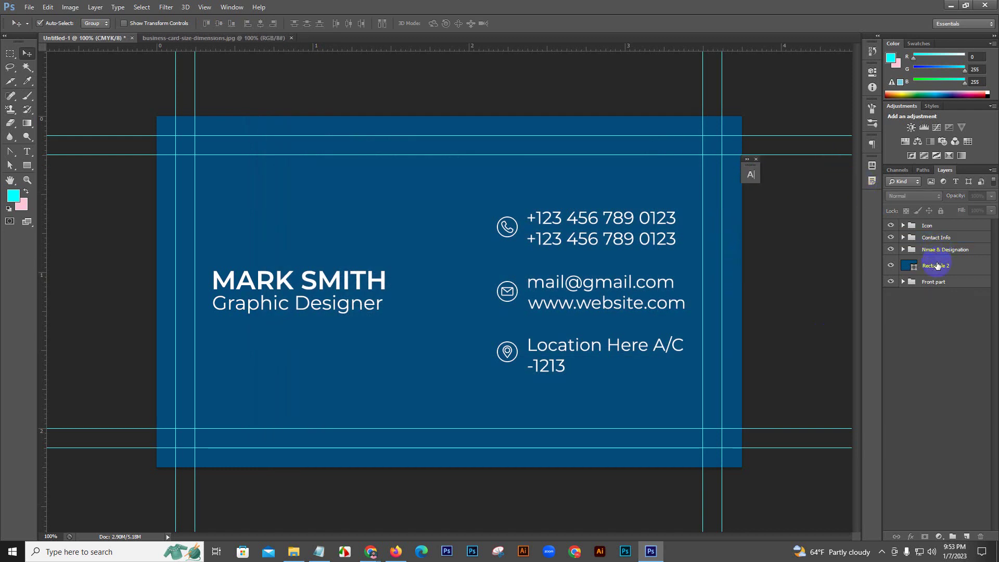
pyautogui.click(953, 266)
pyautogui.click(893, 268)
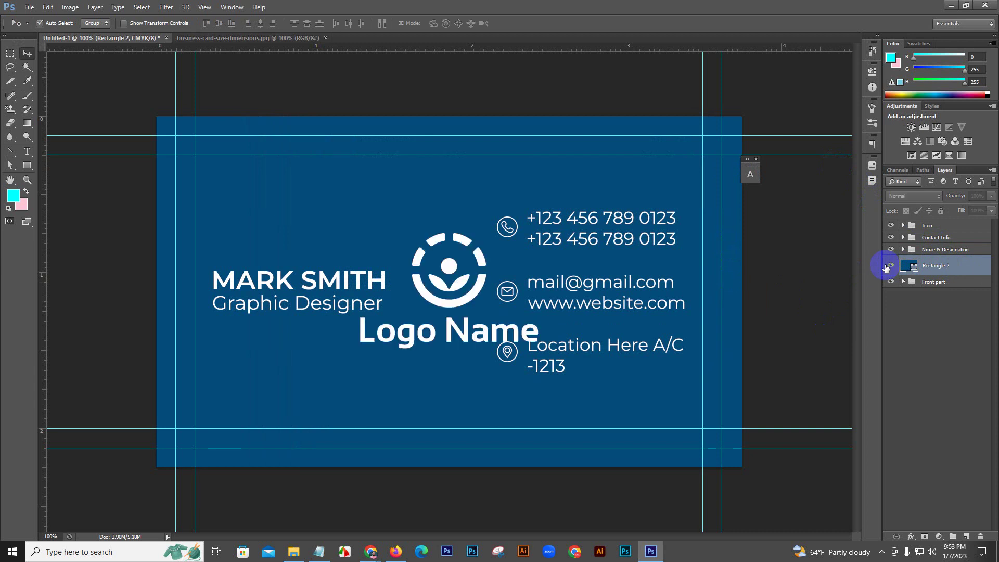
pyautogui.click(950, 269)
pyautogui.hotkey('ctrl', 'g')
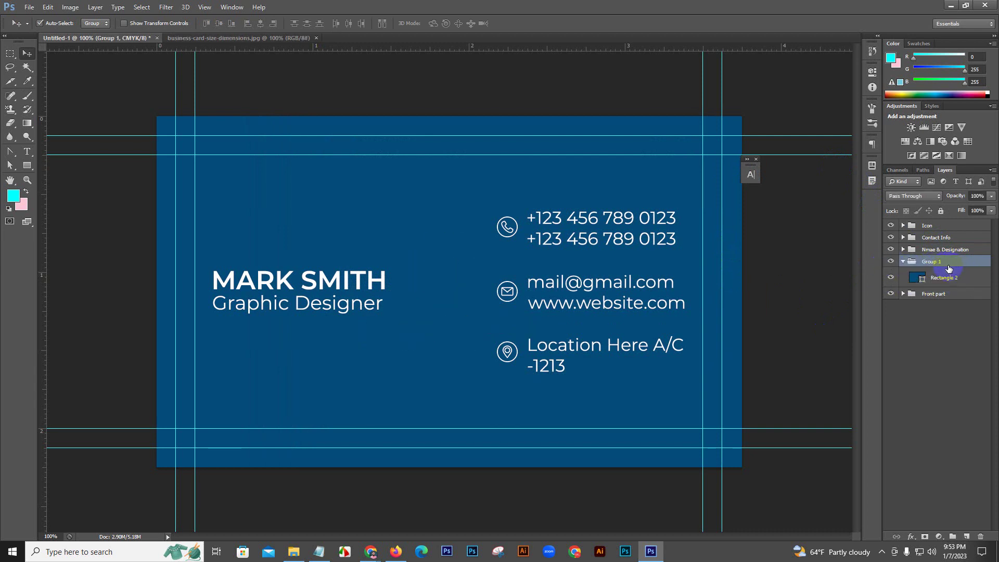
pyautogui.doubleClick(932, 261)
pyautogui.write('Backgro')
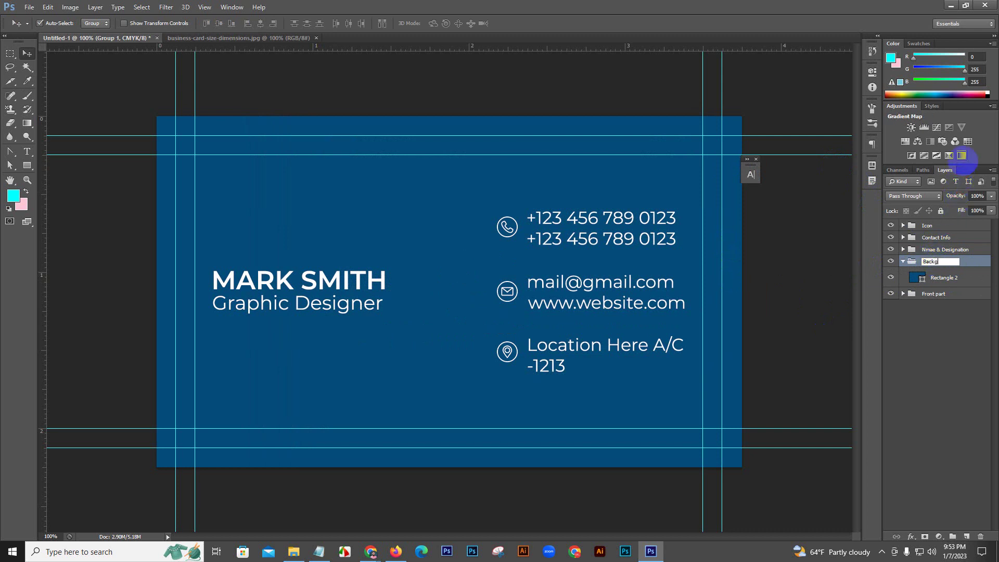
pyautogui.write('und')
pyautogui.press('Return')
pyautogui.click(904, 262)
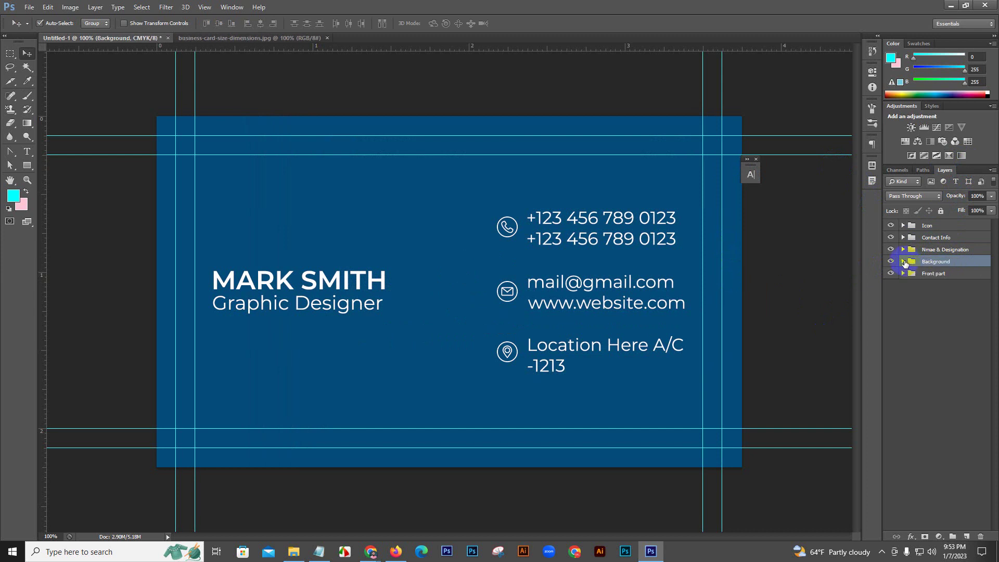
# Group Contact Info with Nmae & Designation into a new group named 'Text'.
pyautogui.keyDown('ctrl'); pyautogui.click(941, 229); pyautogui.keyUp('ctrl')
pyautogui.click(938, 239)
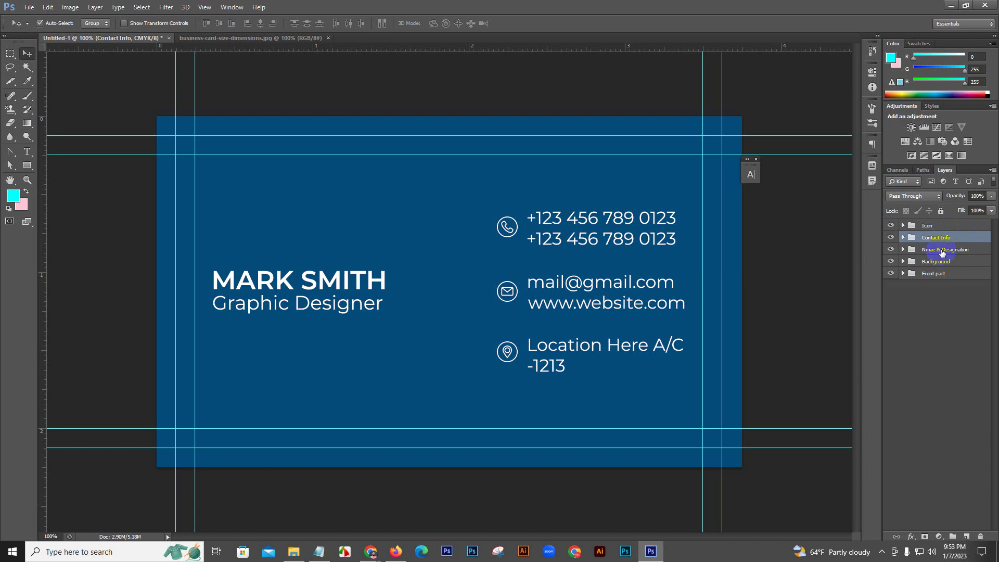
pyautogui.keyDown('ctrl'); pyautogui.click(940, 250); pyautogui.keyUp('ctrl')
pyautogui.hotkey('ctrl', 'g')
pyautogui.doubleClick(937, 238)
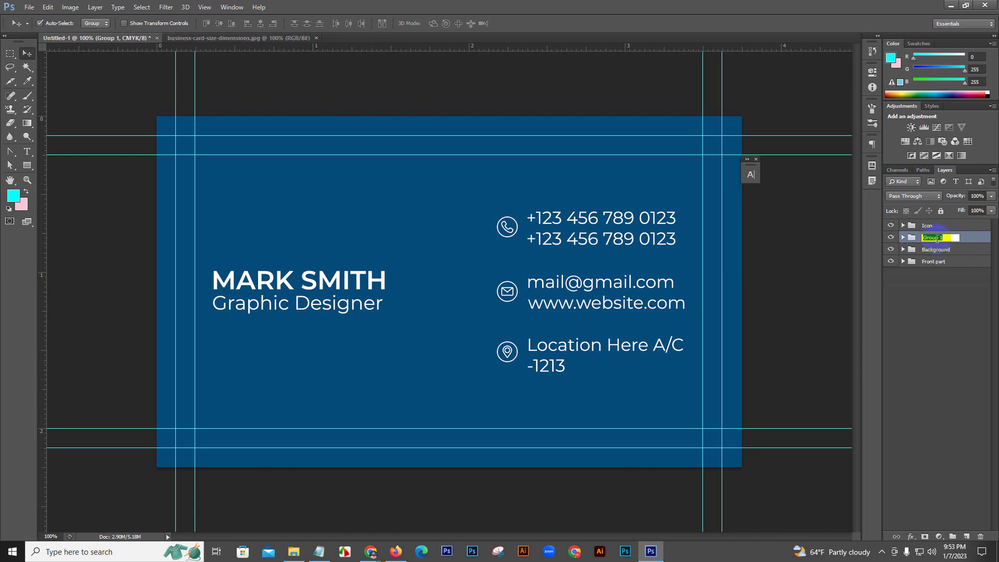
pyautogui.write('Text')
pyautogui.press('Return')
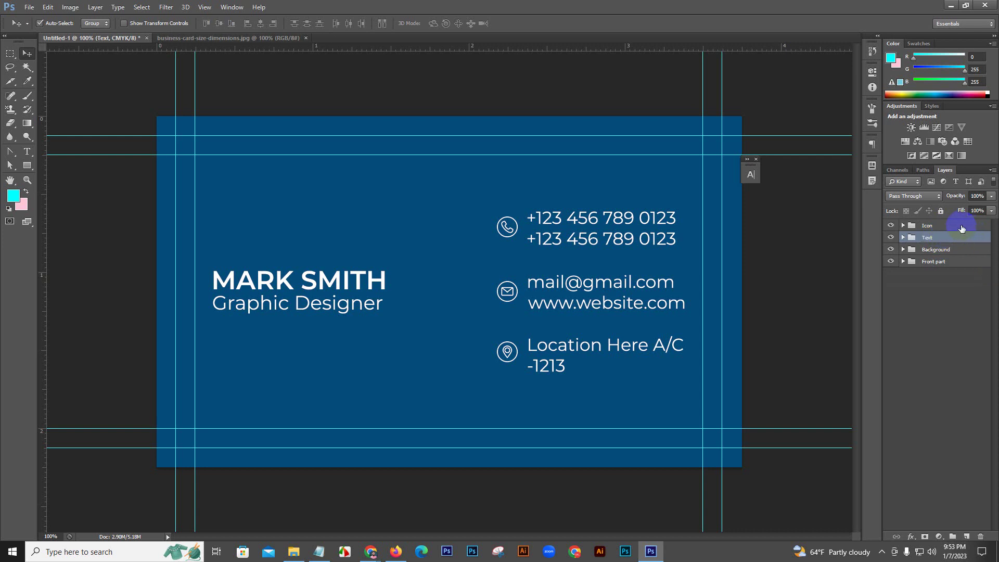
# Expand the Icon, Text and subgroups to check their contents, then collapse them again.
pyautogui.click(962, 229)
pyautogui.keyDown('shift'); pyautogui.click(954, 237); pyautogui.keyUp('shift')
pyautogui.click(907, 229)
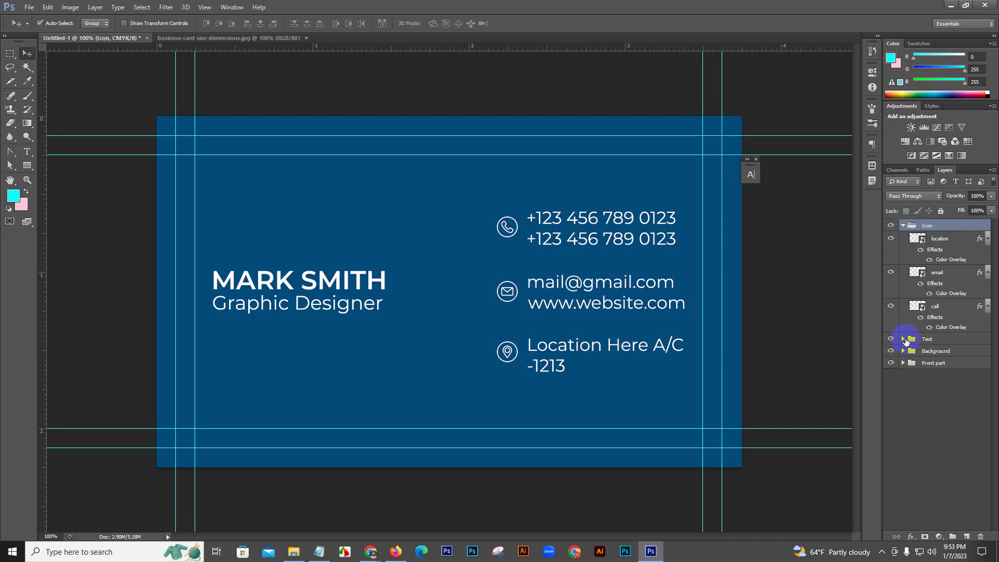
pyautogui.click(904, 340)
pyautogui.click(911, 351)
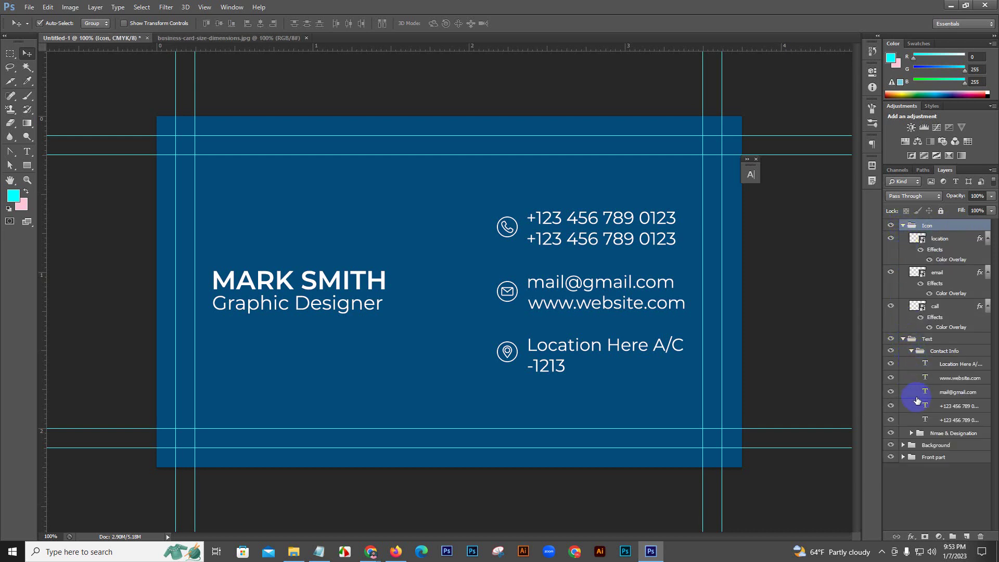
pyautogui.click(912, 433)
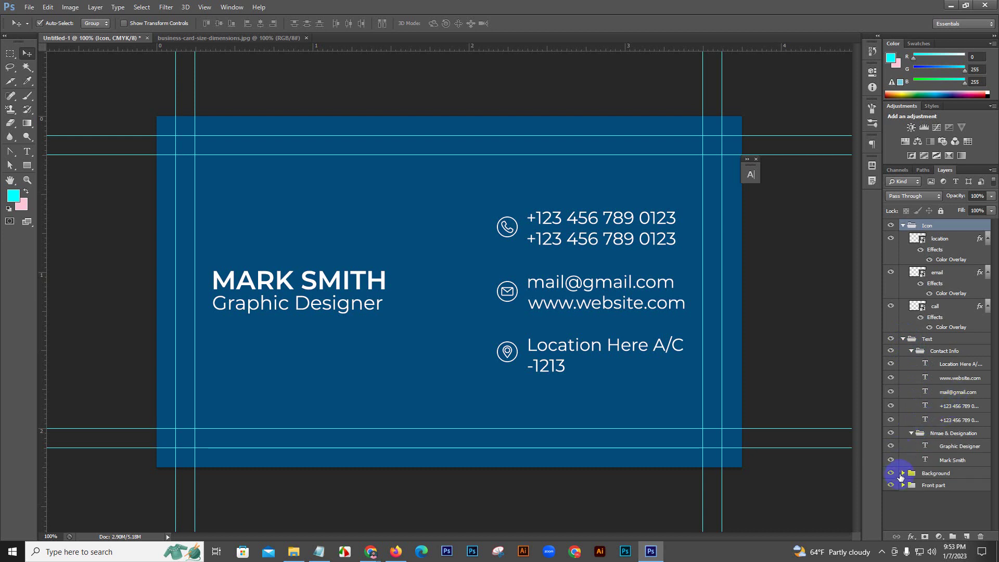
pyautogui.click(904, 475)
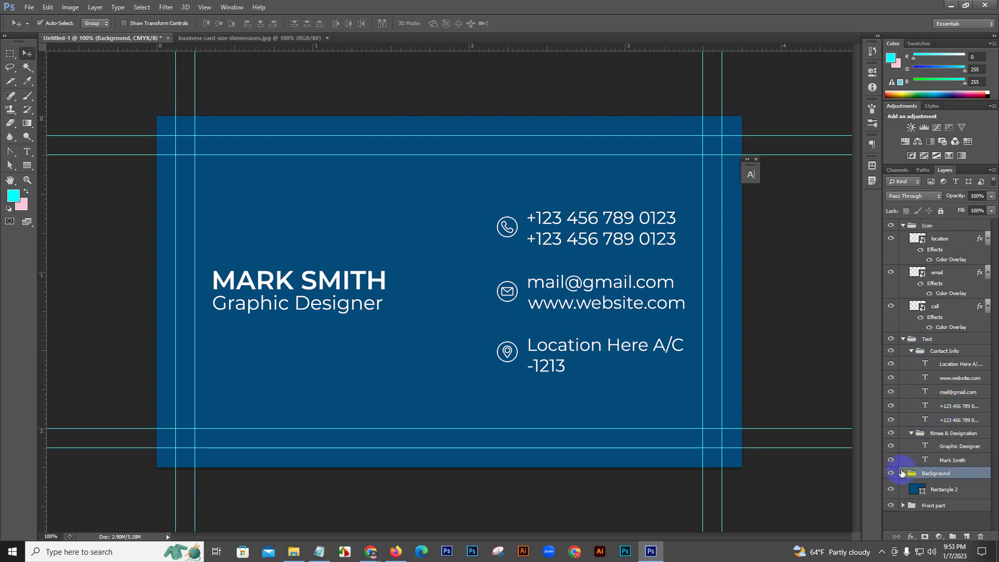
pyautogui.click(911, 433)
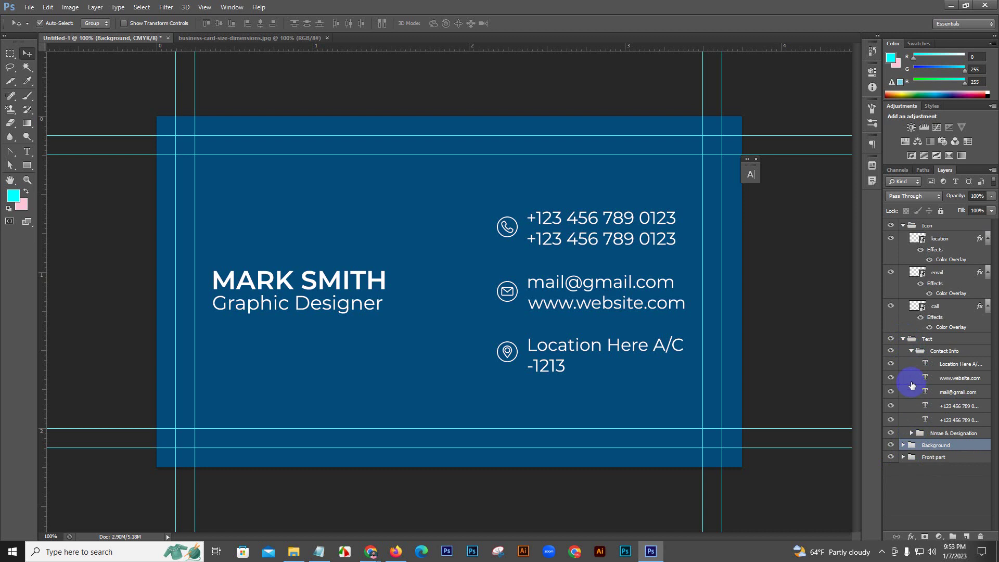
pyautogui.click(904, 339)
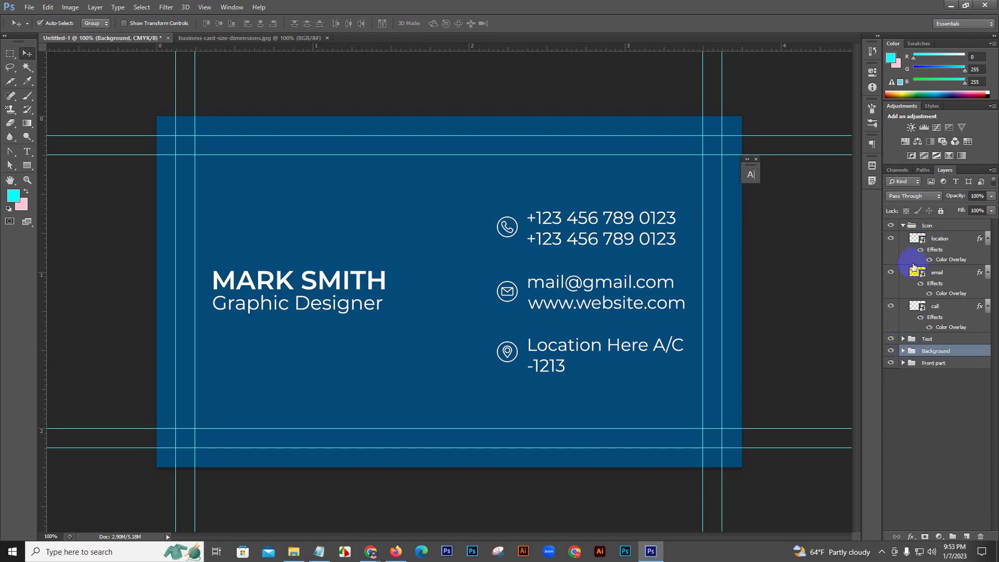
pyautogui.click(904, 225)
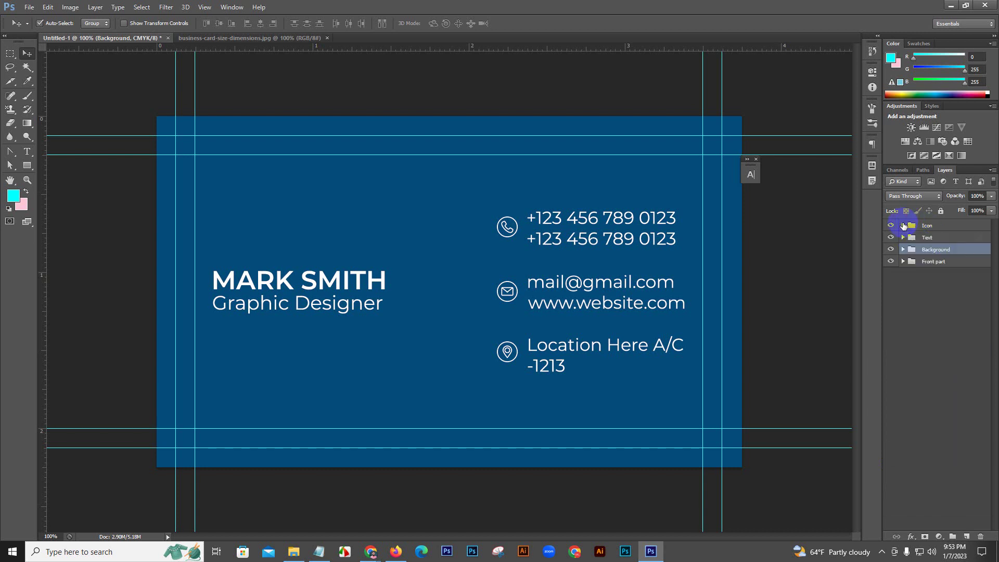
# Group Icon, Text and Background together and name the group 'Bakc Side Design'.
pyautogui.keyDown('ctrl'); pyautogui.click(931, 229); pyautogui.keyUp('ctrl')
pyautogui.keyDown('ctrl'); pyautogui.click(931, 239); pyautogui.keyUp('ctrl')
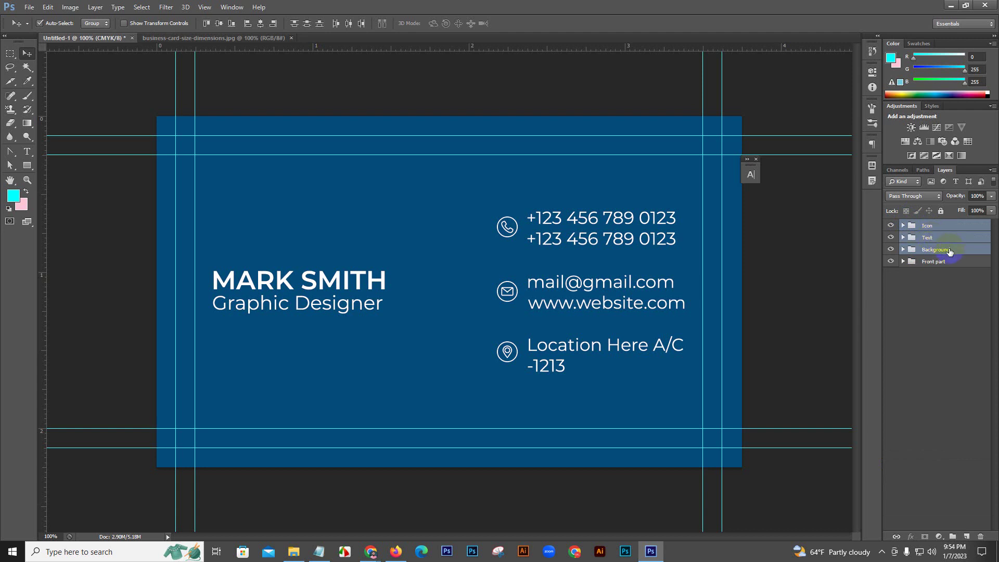
pyautogui.hotkey('ctrl', 'g')
pyautogui.doubleClick(935, 225)
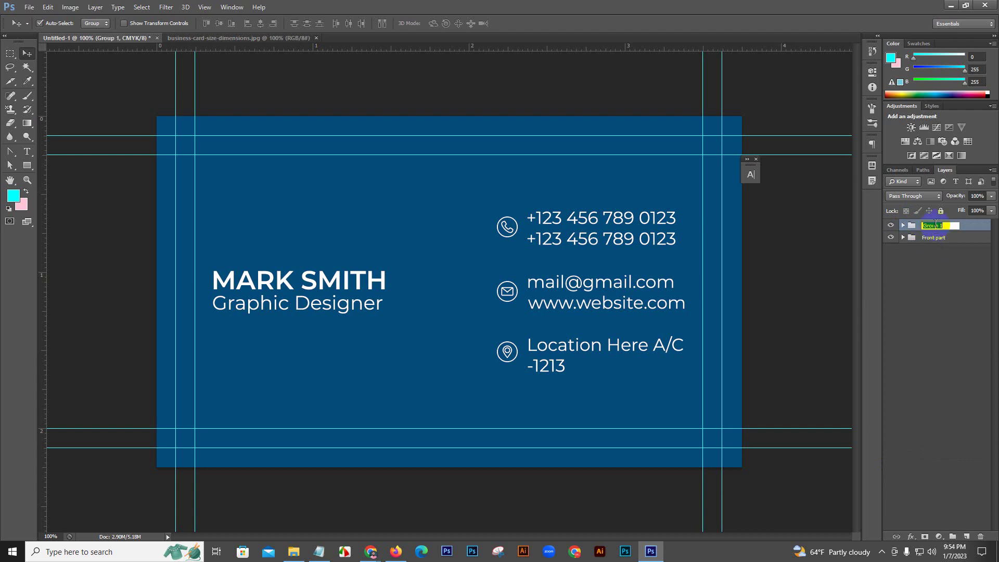
pyautogui.write('Bakc Si')
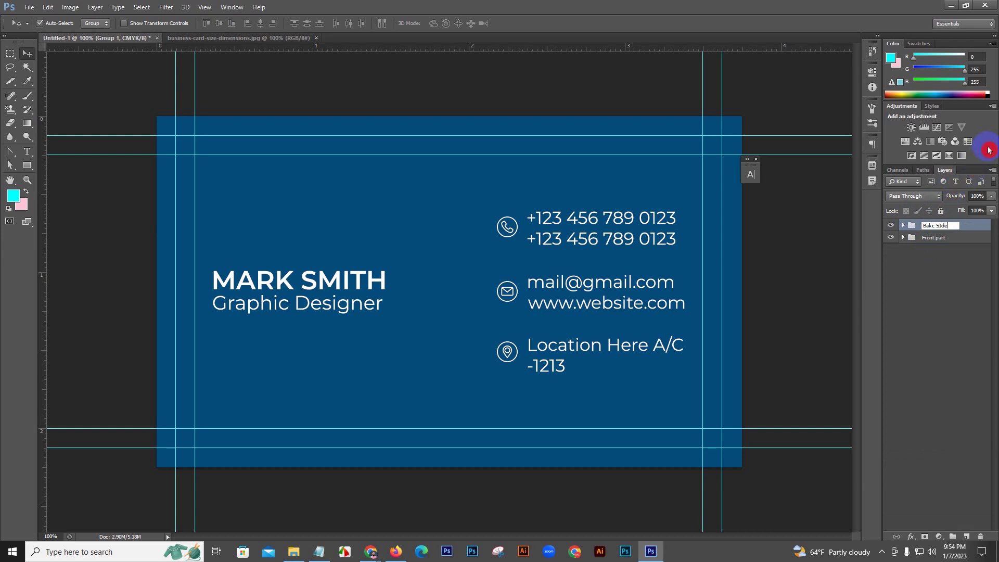
pyautogui.press('BackSpace')
pyautogui.write('Design')
pyautogui.press('Return')
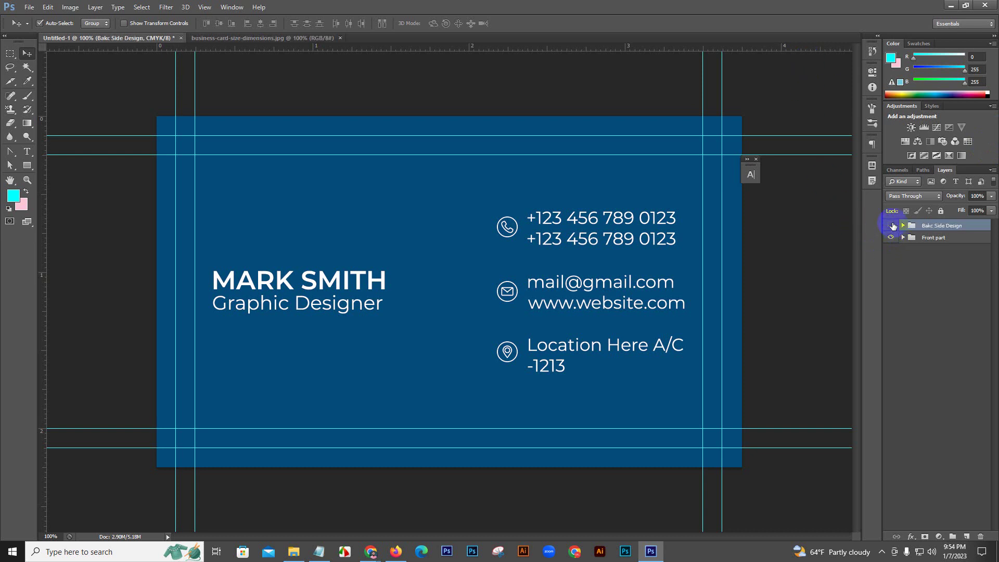
# Toggle the Bakc Side Design group's visibility to check the front, leaving it shown.
pyautogui.click(891, 225)
pyautogui.click(892, 225)
pyautogui.click(892, 225)
pyautogui.click(32, 4)
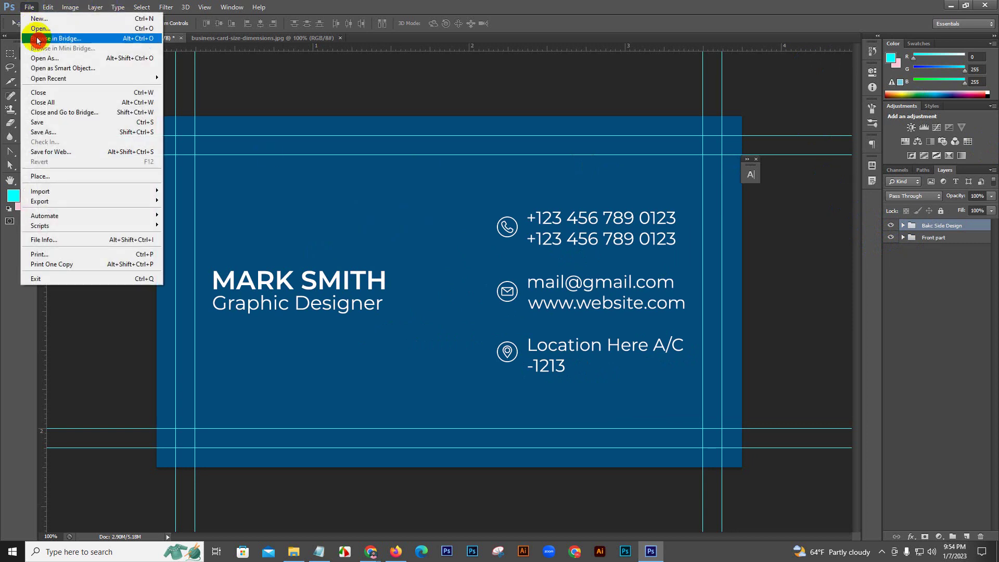
# In Save As, create a new empty folder on the Desktop and open it.
pyautogui.click(82, 137)
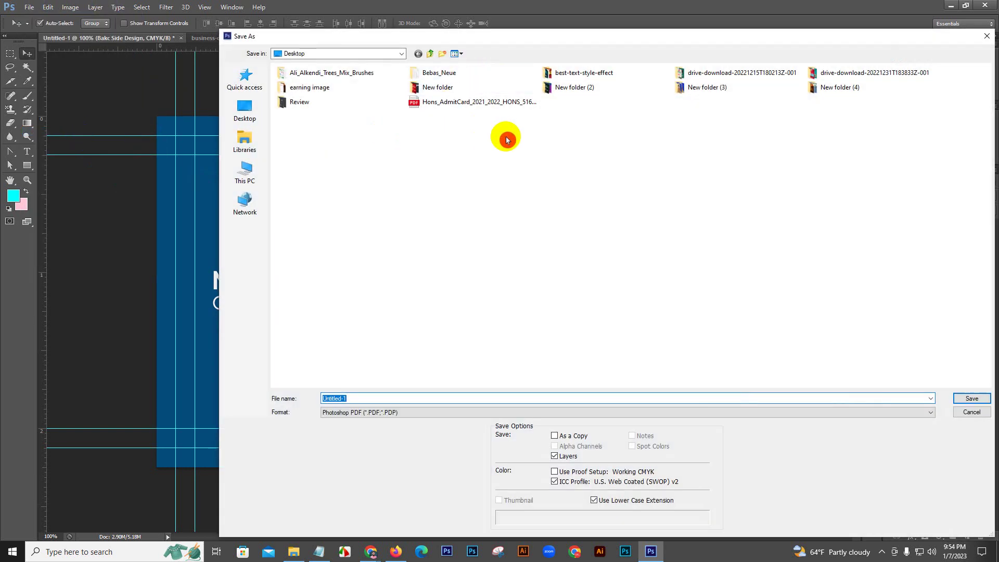
pyautogui.rightClick(409, 159)
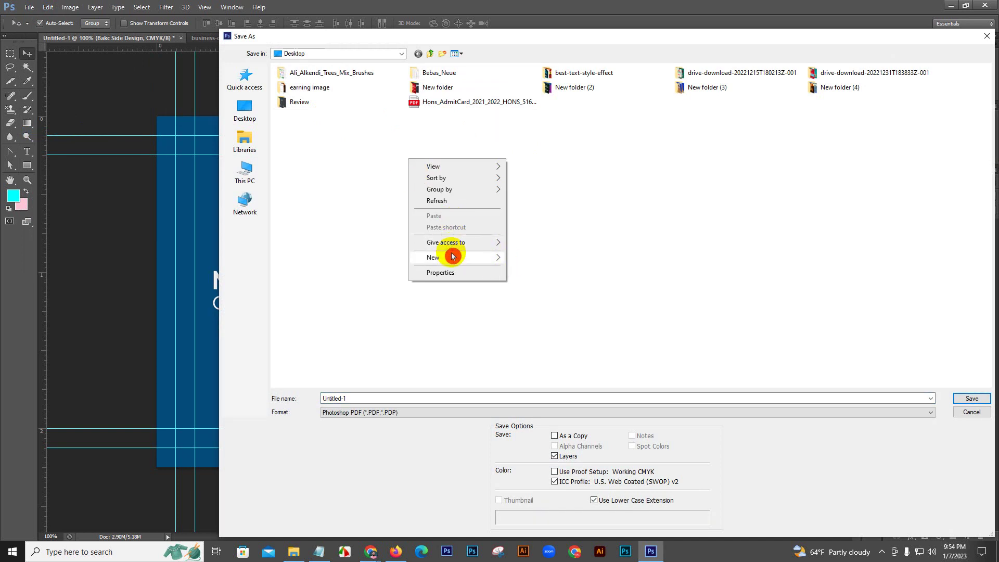
pyautogui.moveTo(434, 257)
pyautogui.click(561, 258)
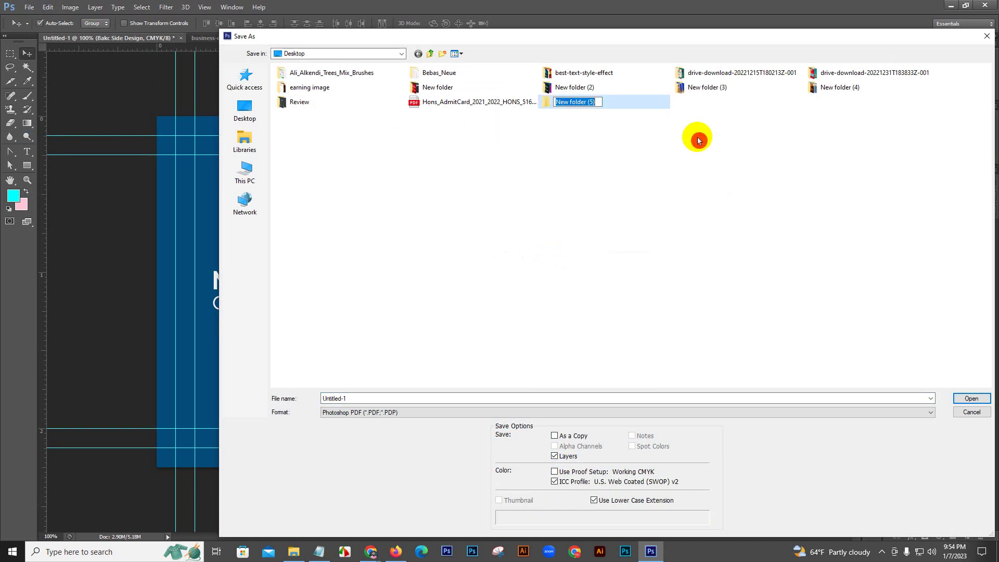
pyautogui.doubleClick(650, 102)
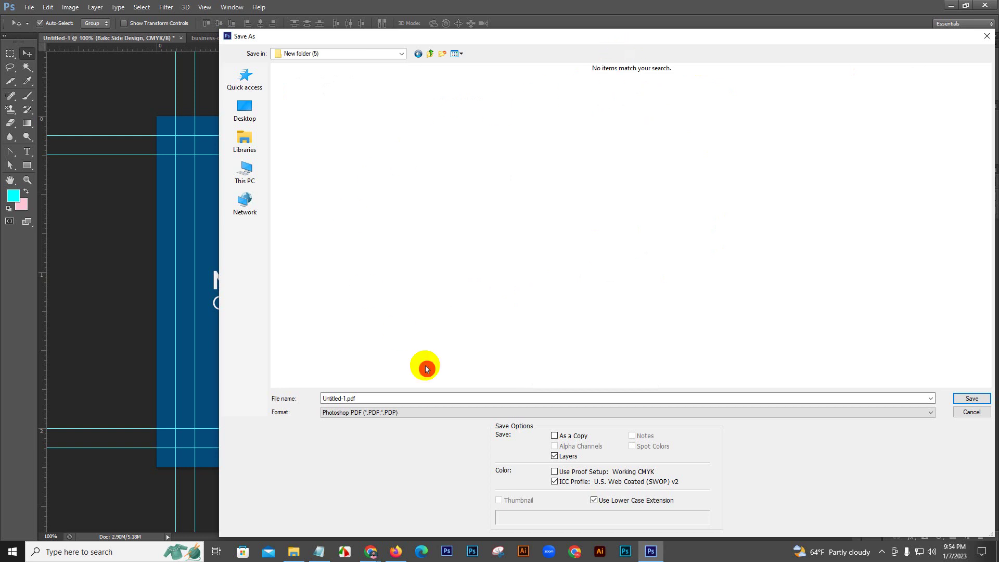
# Save the document there in Photoshop PSD format as 'Business Card Design'.
pyautogui.click(384, 412)
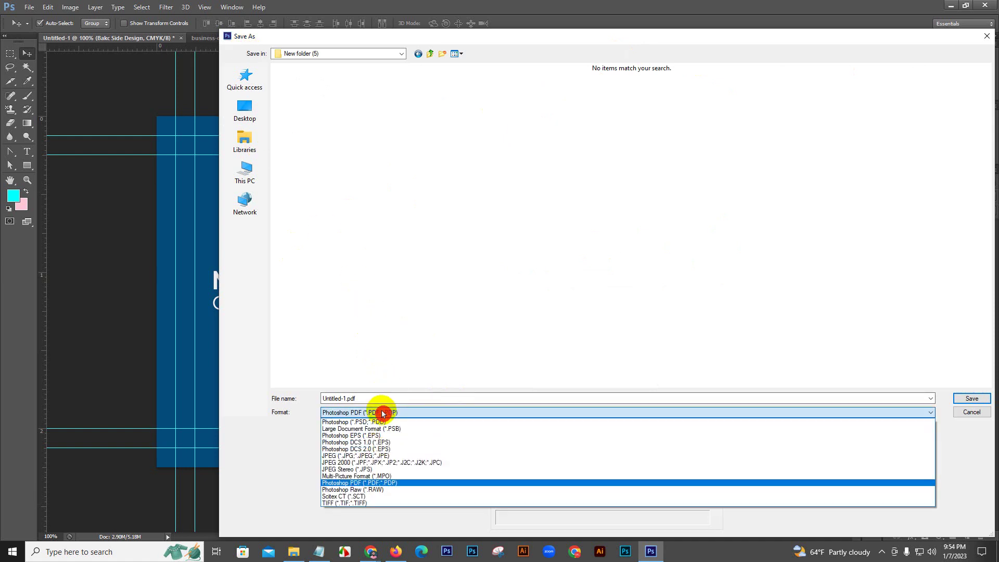
pyautogui.click(384, 421)
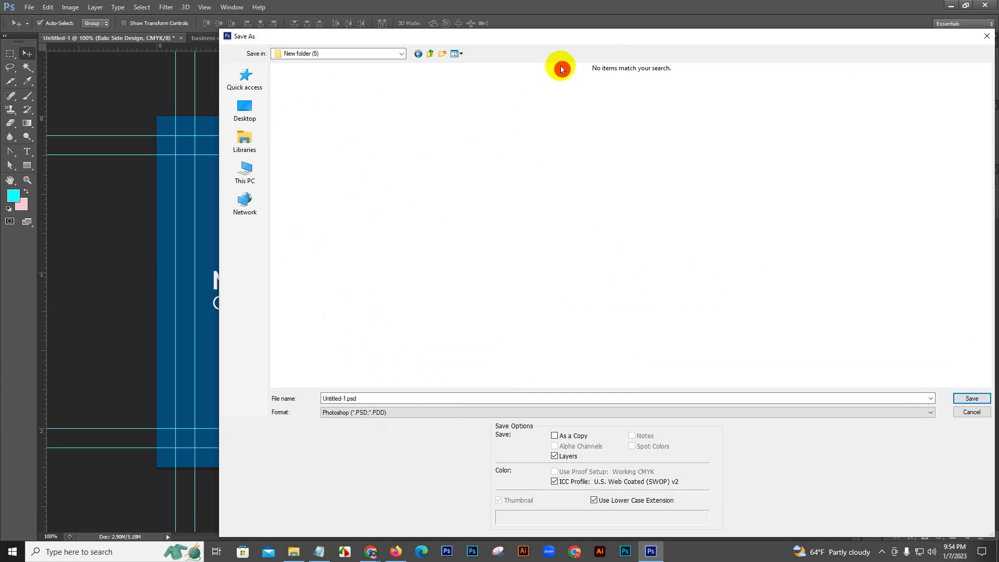
pyautogui.moveTo(553, 41); pyautogui.dragTo(523, 34)
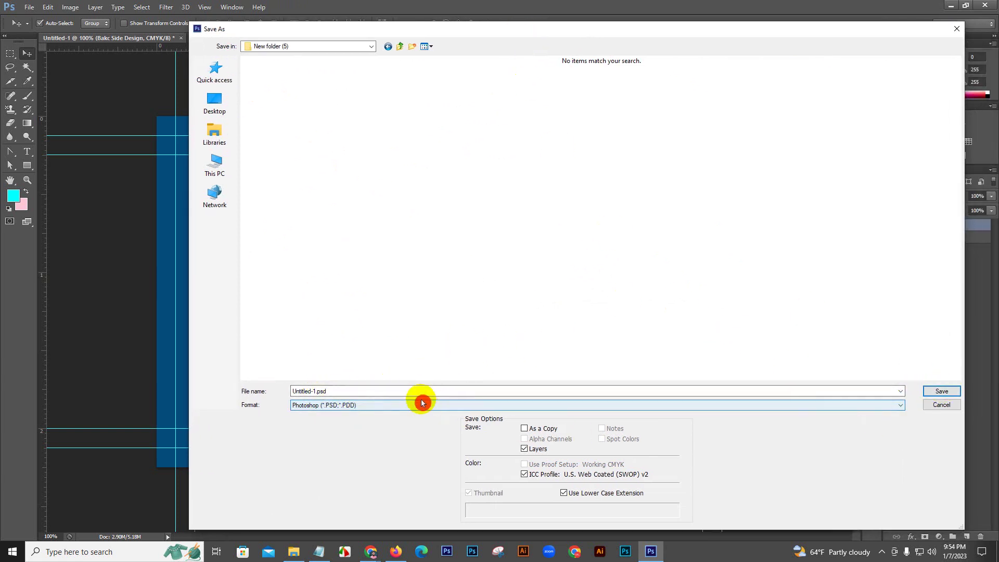
pyautogui.doubleClick(391, 392)
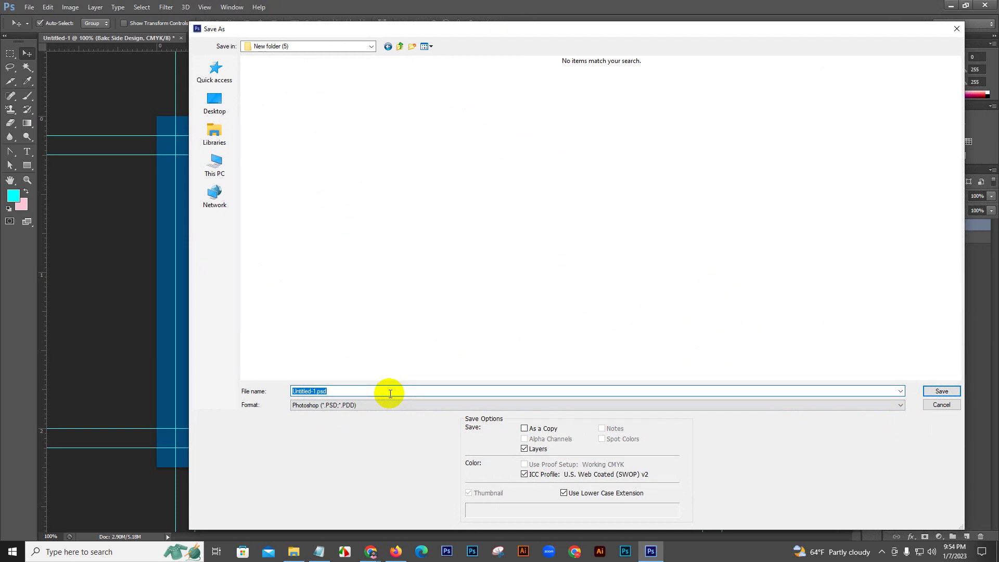
pyautogui.write('Buis')
pyautogui.press('BackSpace')
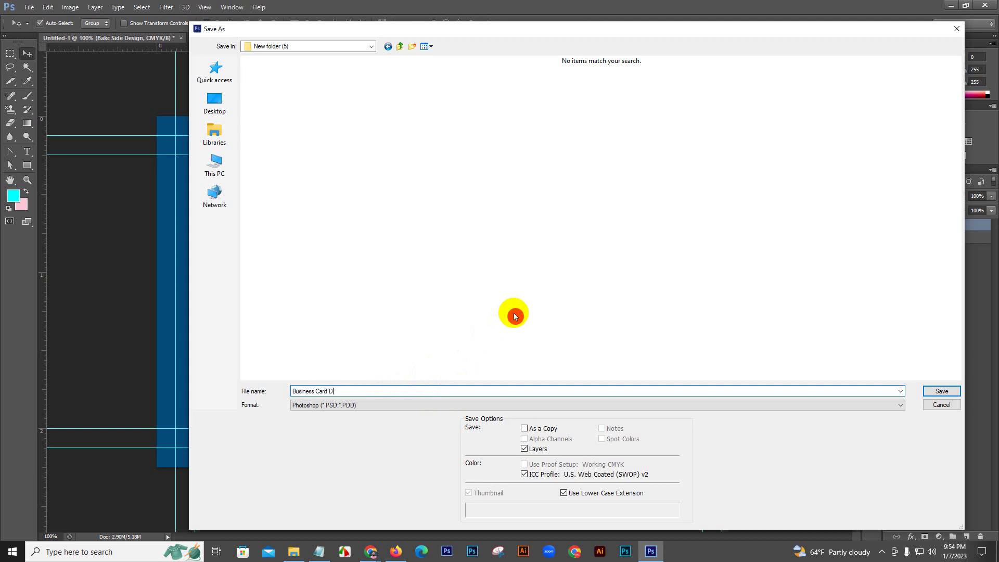
pyautogui.press('Return')
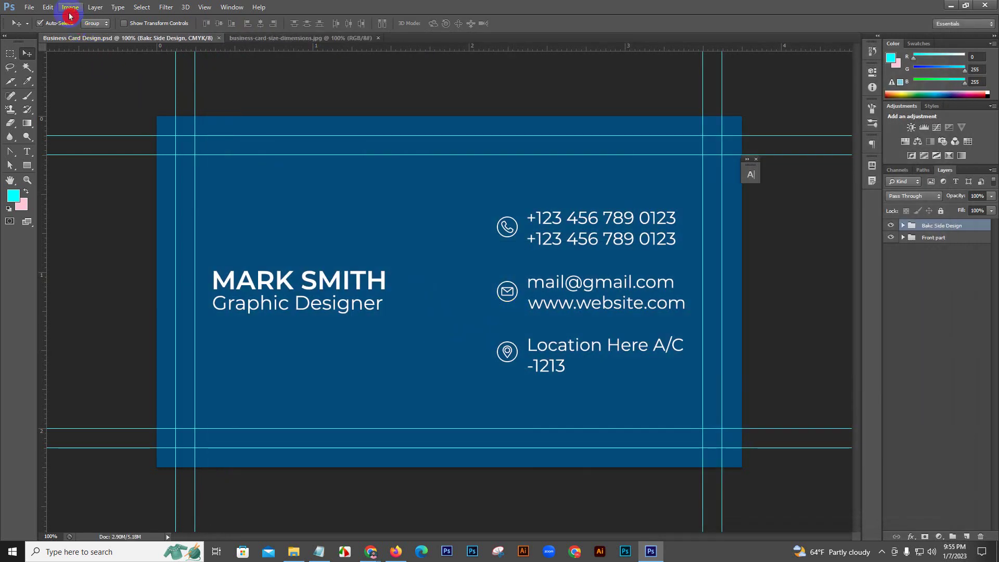
pyautogui.click(31, 7)
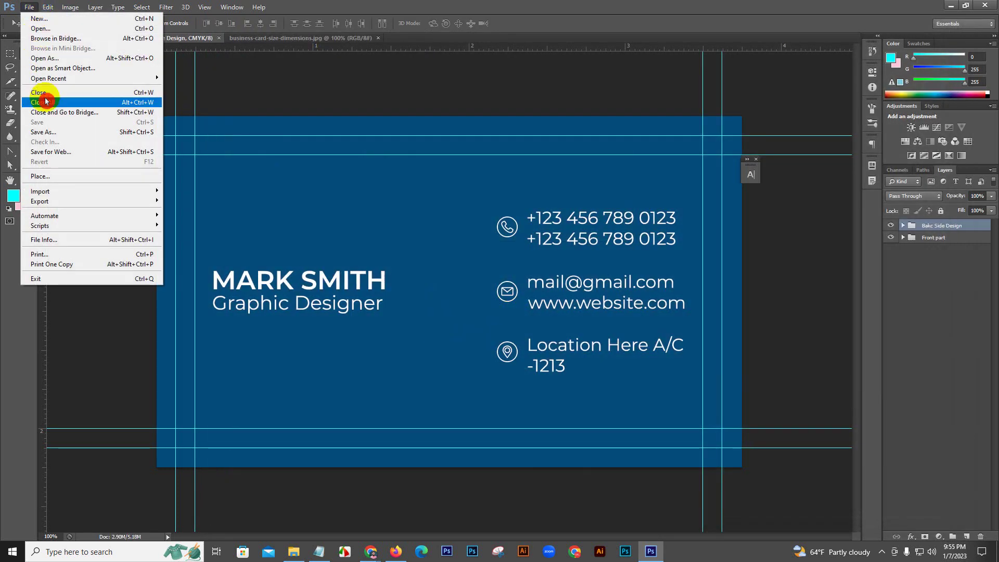
# Save a copy in Photoshop PDF format named 'Business Card back side Design'.
pyautogui.click(47, 132)
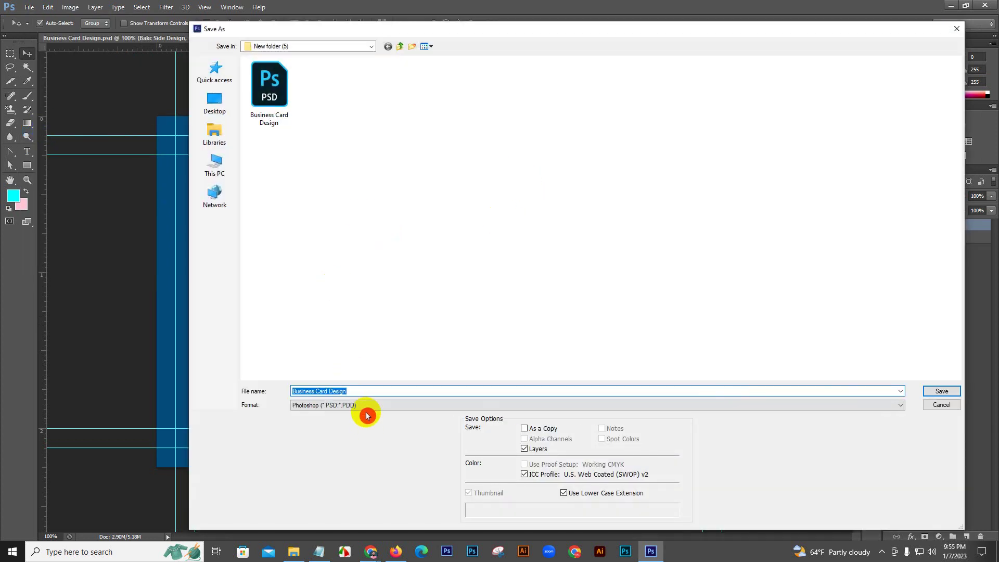
pyautogui.click(366, 409)
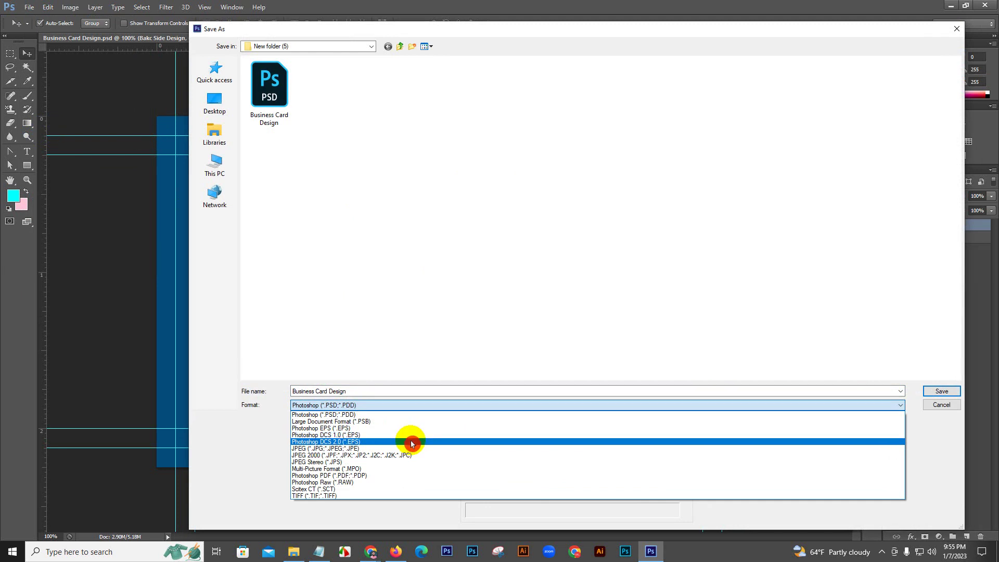
pyautogui.click(373, 479)
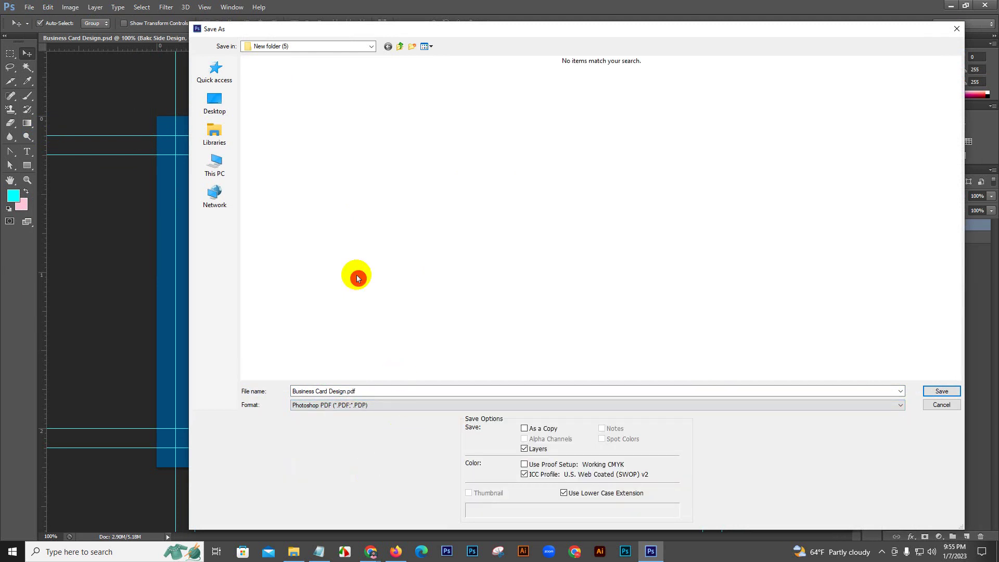
pyautogui.moveTo(319, 33)
pyautogui.mouseDown()
pyautogui.moveTo(618, 61)
pyautogui.moveTo(494, 8)
pyautogui.moveTo(693, 54)
pyautogui.mouseUp()
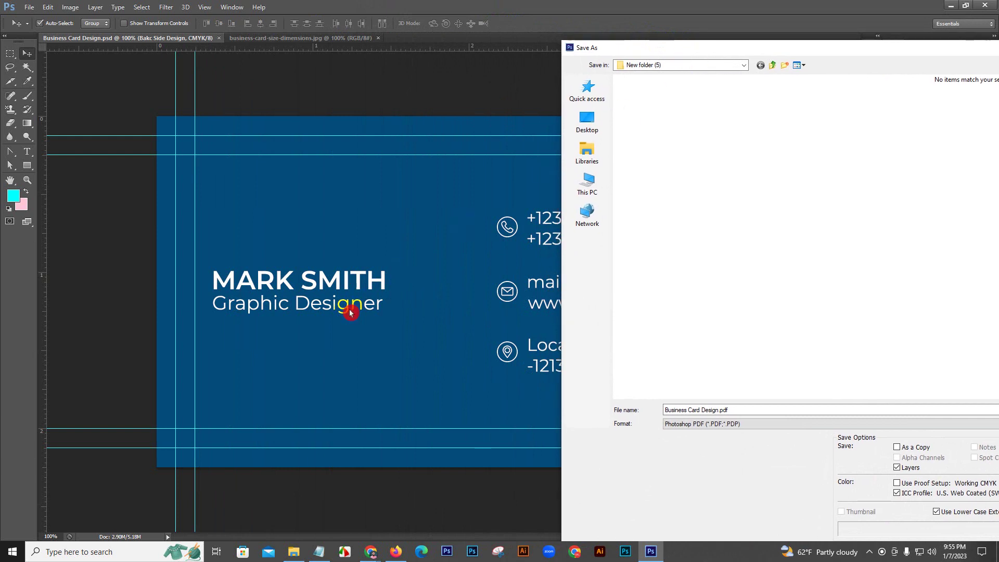
pyautogui.click(703, 411)
pyautogui.write('back side')
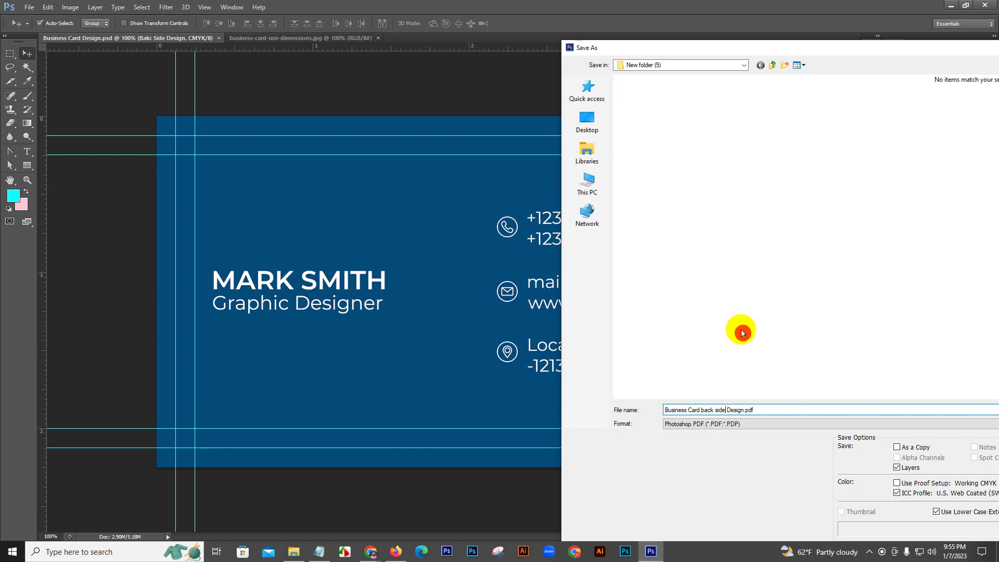
pyautogui.moveTo(770, 52); pyautogui.dragTo(529, 46)
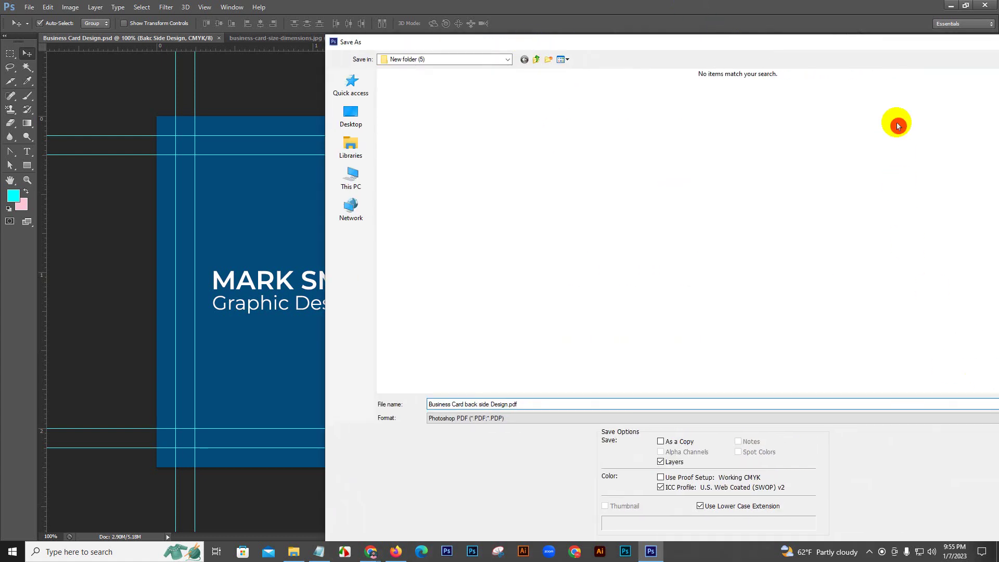
pyautogui.moveTo(839, 47); pyautogui.dragTo(710, 44)
pyautogui.click(945, 405)
# Confirm the PDF options with Save PDF and accept the editing-capabilities notice.
pyautogui.click(535, 205)
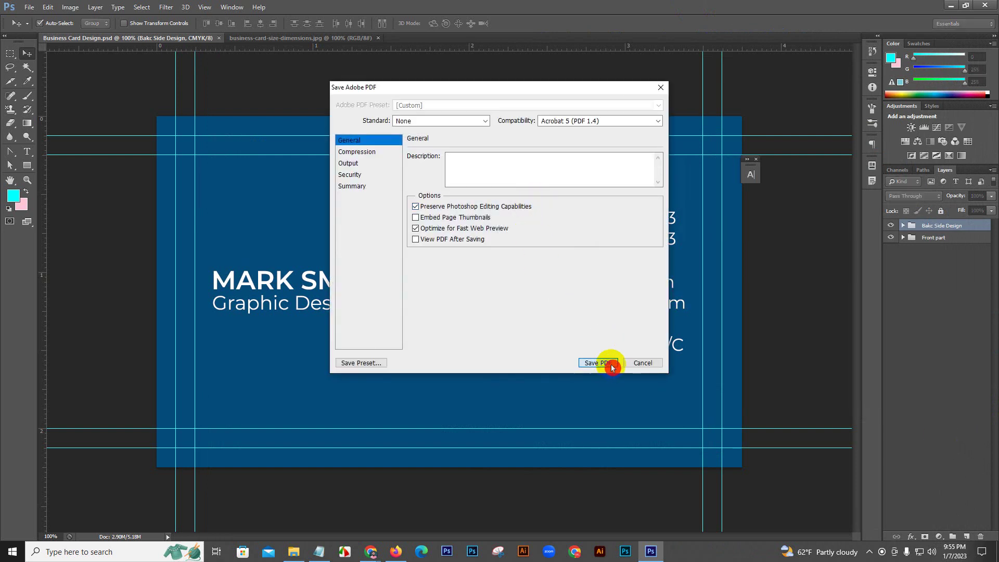
pyautogui.click(612, 367)
pyautogui.click(532, 227)
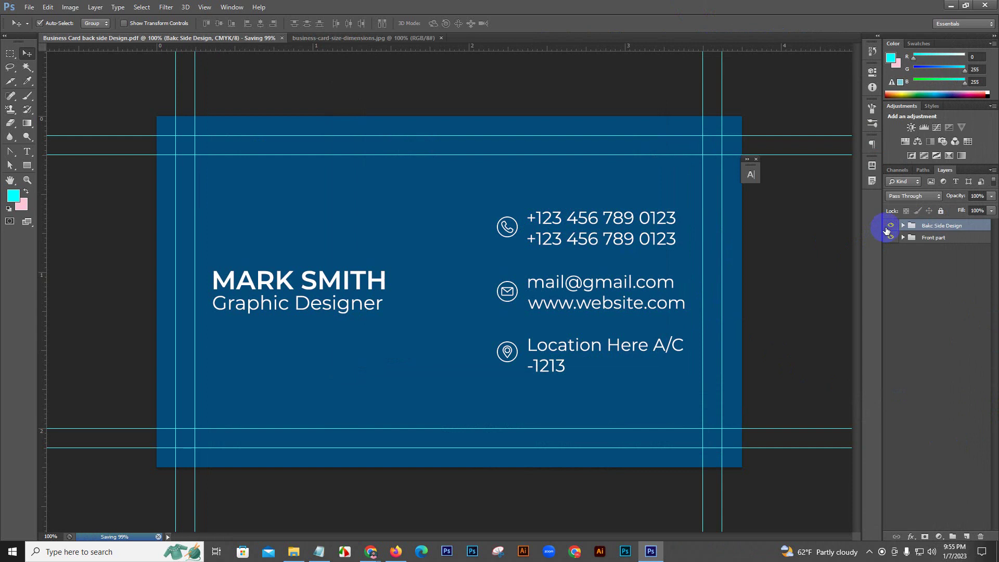
pyautogui.click(890, 226)
# Save another PDF copy, renaming 'back' to 'Front' as 'Business Card Front side Design'.
pyautogui.click(29, 7)
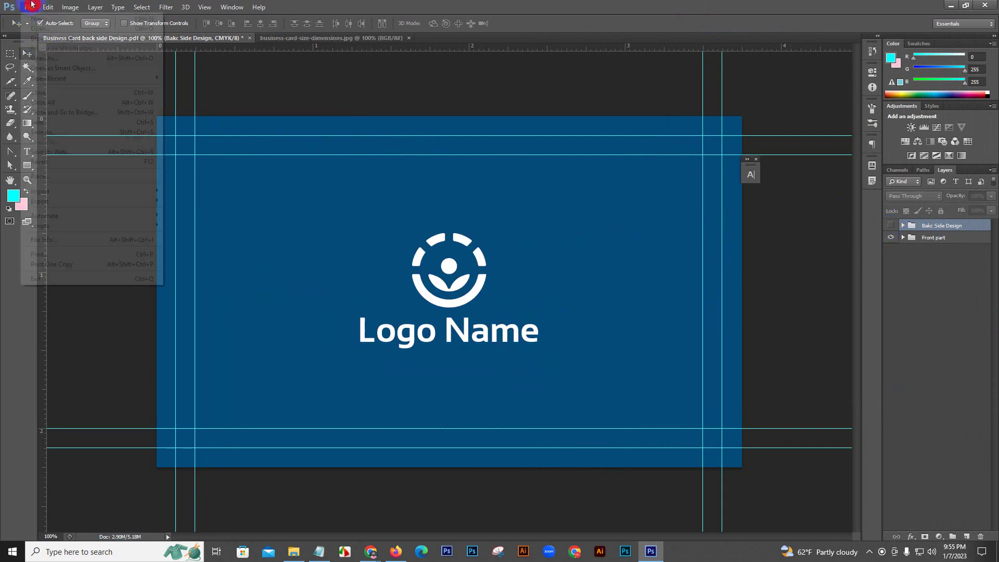
pyautogui.click(58, 134)
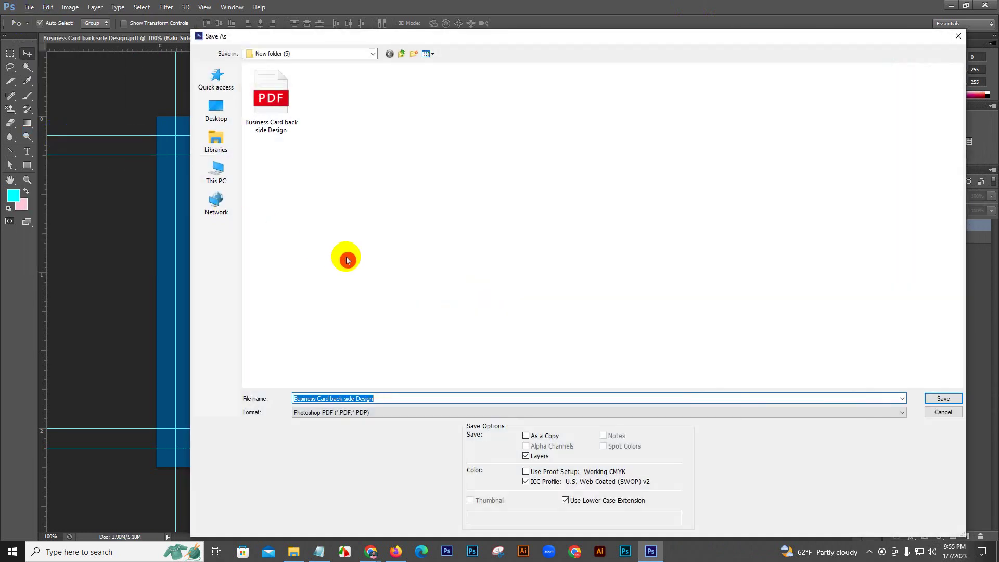
pyautogui.click(257, 128)
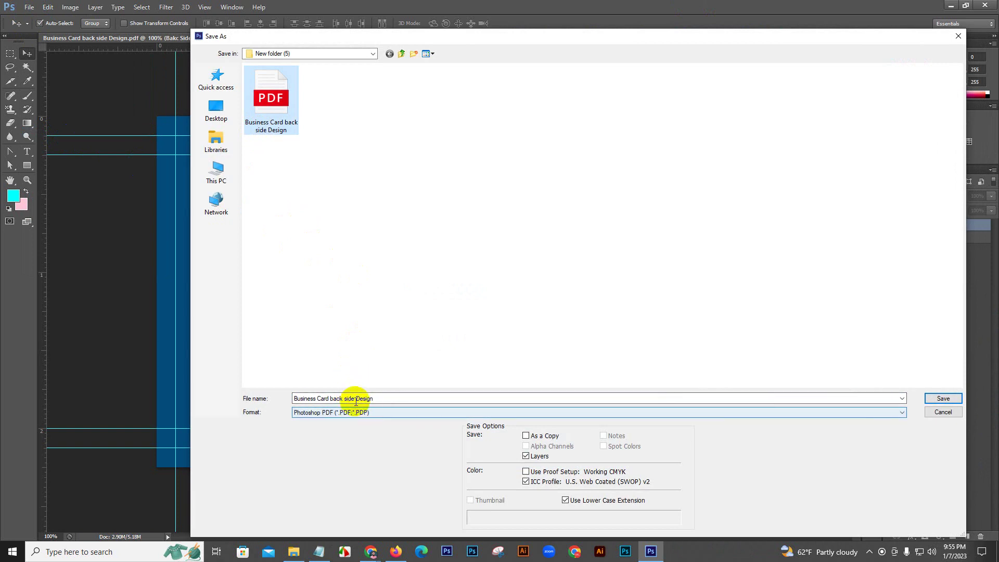
pyautogui.doubleClick(339, 398)
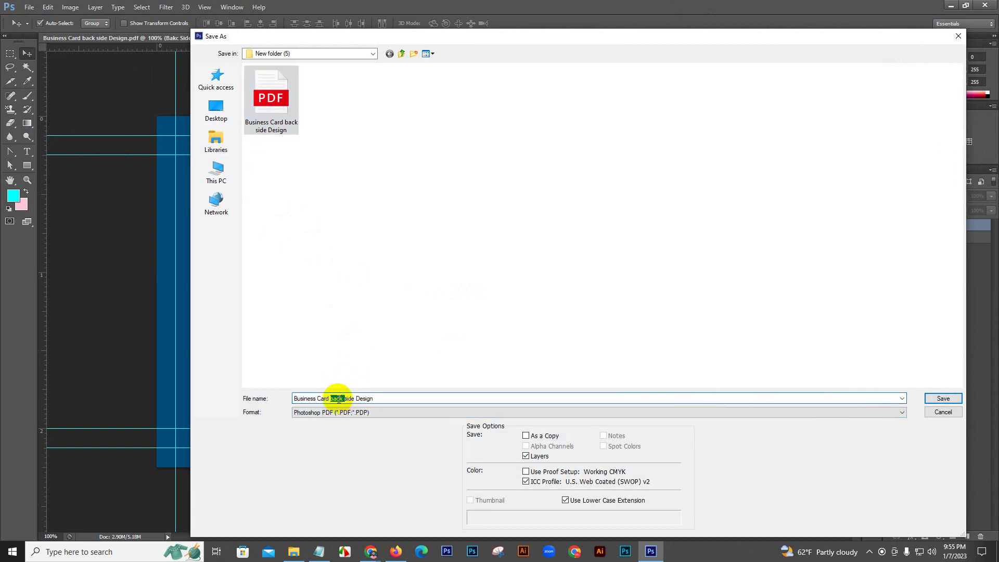
pyautogui.click(373, 311)
pyautogui.write('ont')
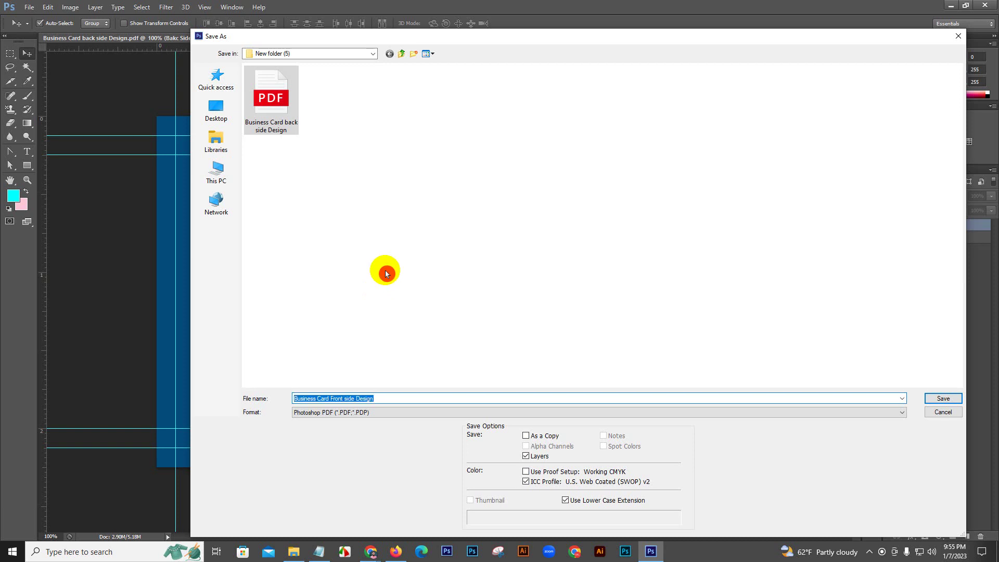
pyautogui.press('Return')
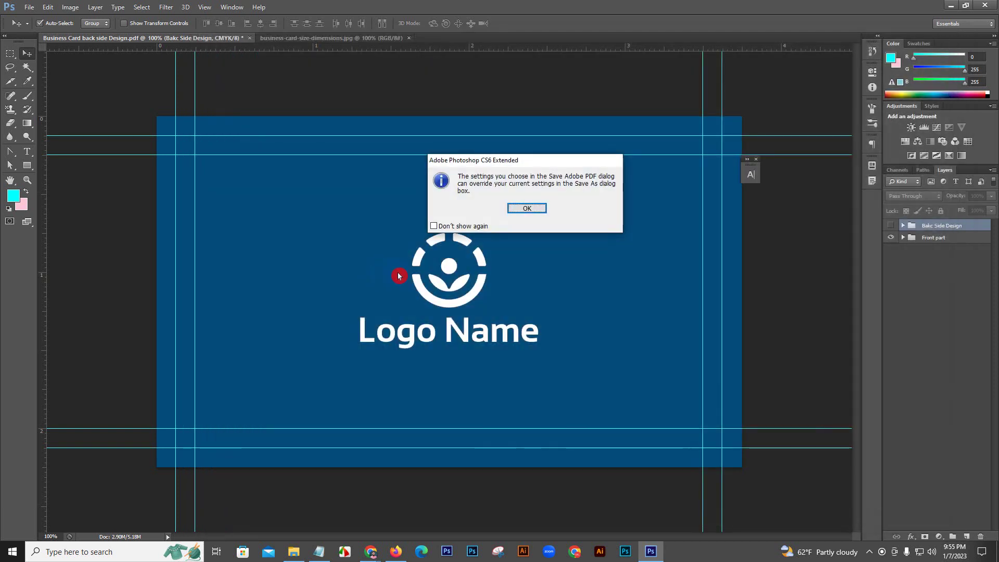
# Dismiss the settings notice, save with current PDF options and accept the compatibility warning.
pyautogui.press('Return')
pyautogui.click(603, 366)
pyautogui.click(538, 225)
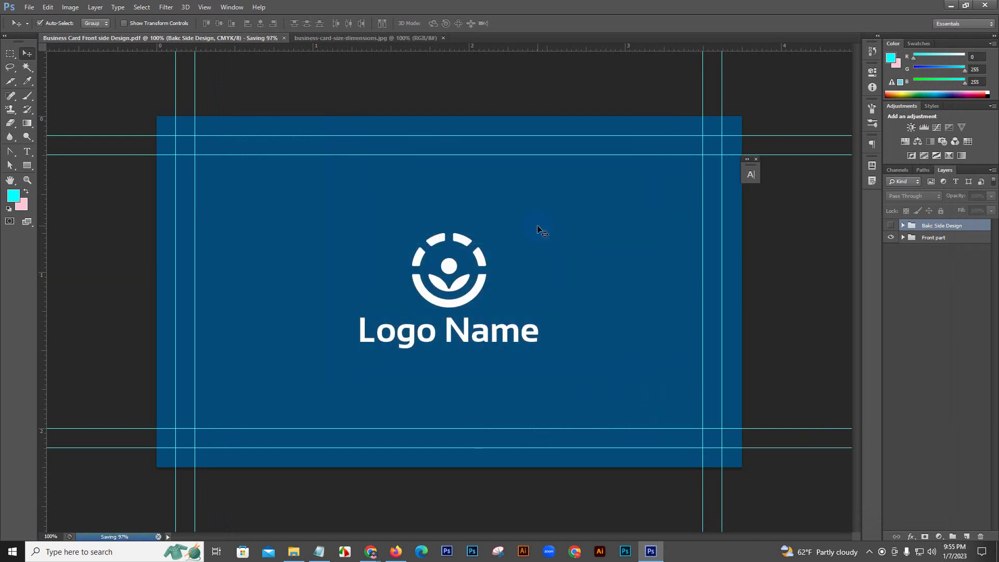
pyautogui.click(854, 214)
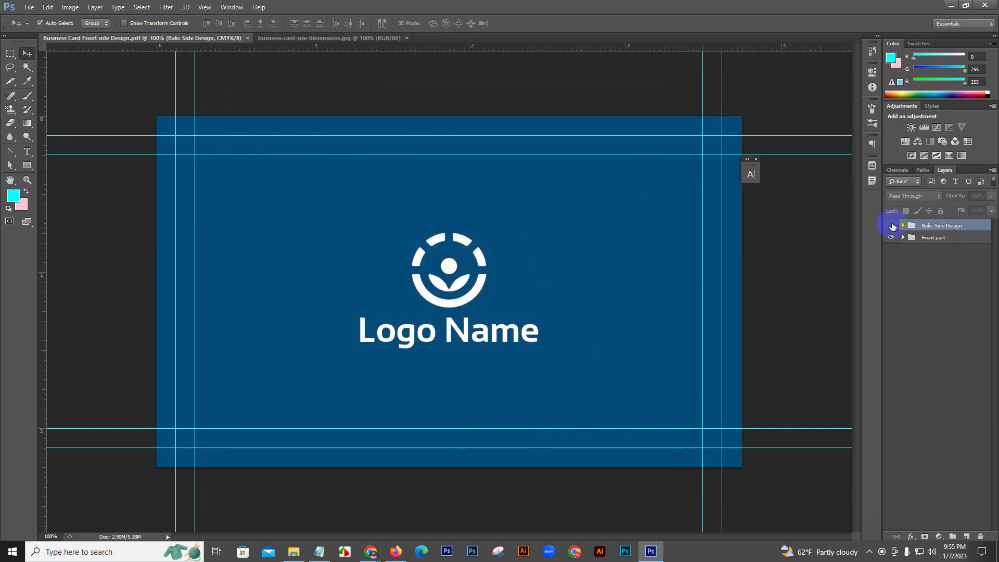
# Show the Bakc Side Design group and export the card as a JPEG, accepting the quality options.
pyautogui.click(892, 225)
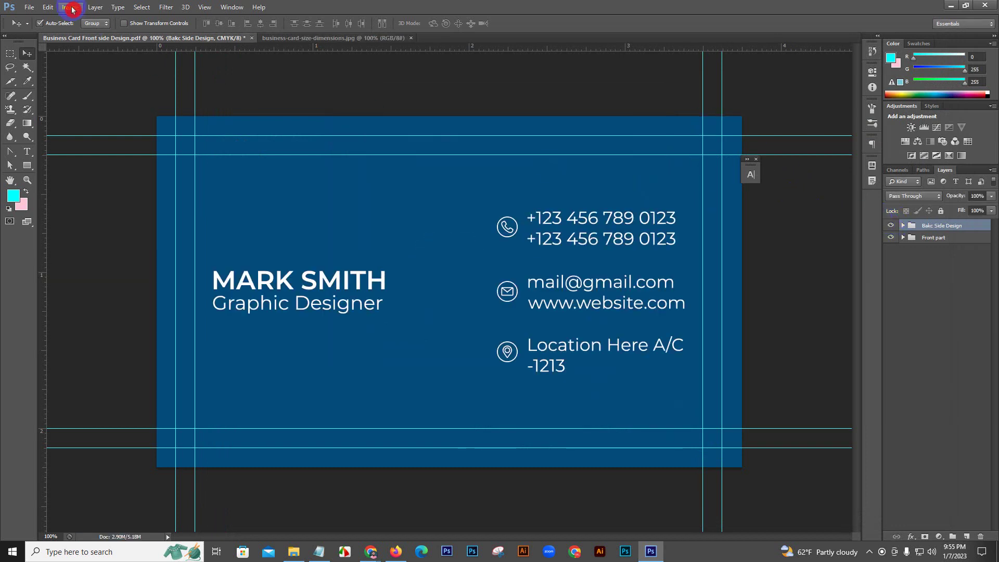
pyautogui.click(33, 4)
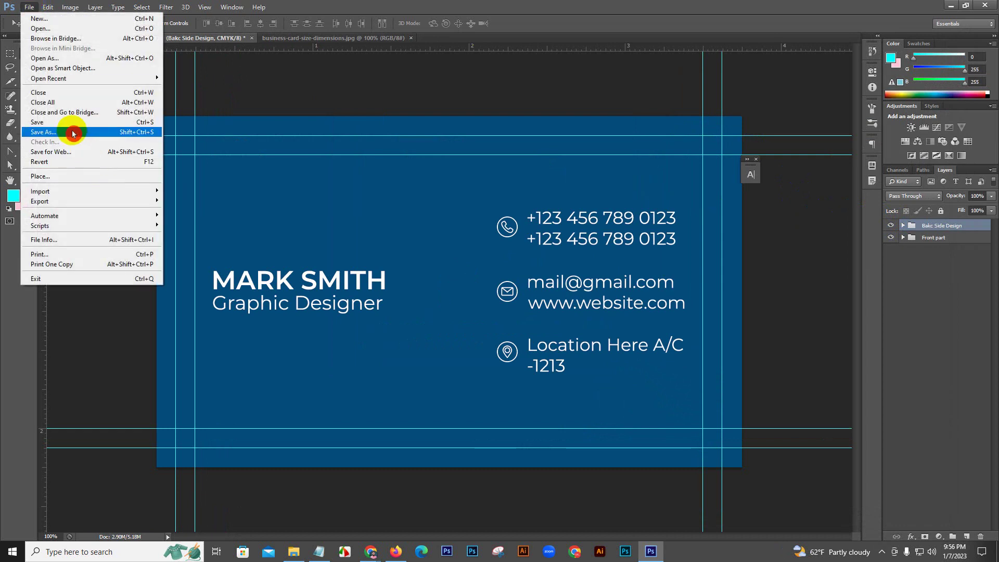
pyautogui.click(72, 138)
pyautogui.click(346, 412)
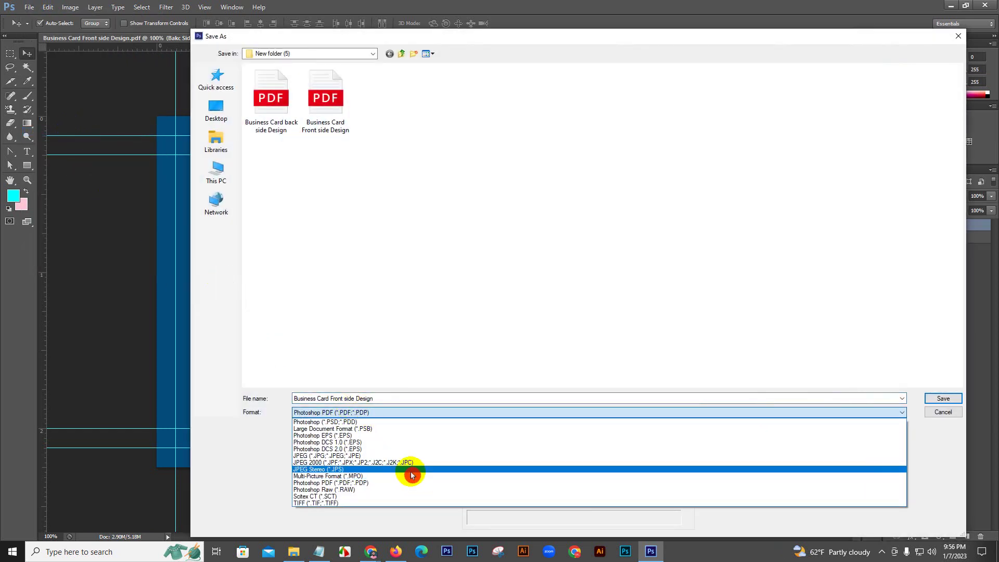
pyautogui.click(361, 456)
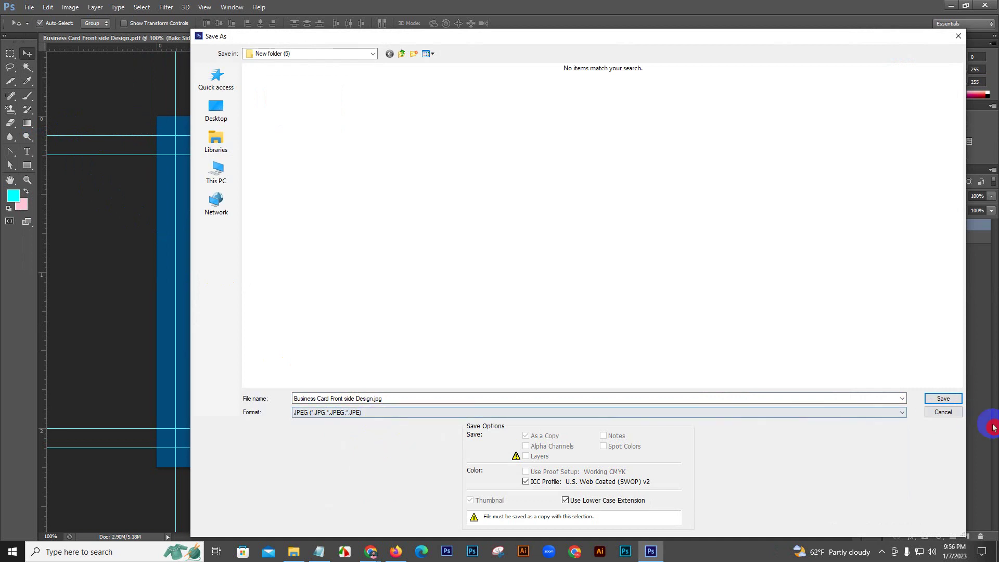
pyautogui.click(943, 398)
pyautogui.click(414, 95)
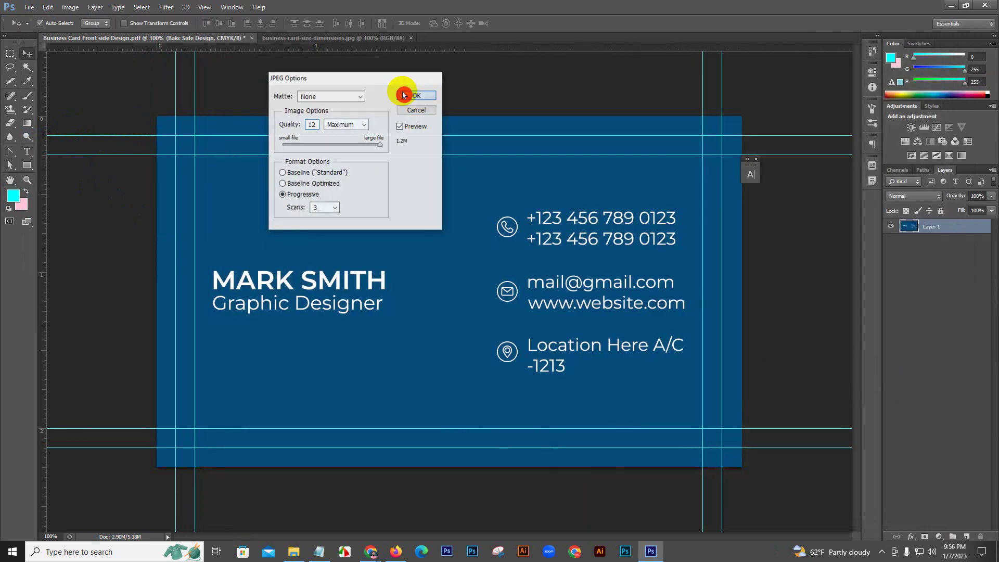
# Save another JPEG, replacing 'Front' in the name to make 'Business Card back side Design'.
pyautogui.click(26, 7)
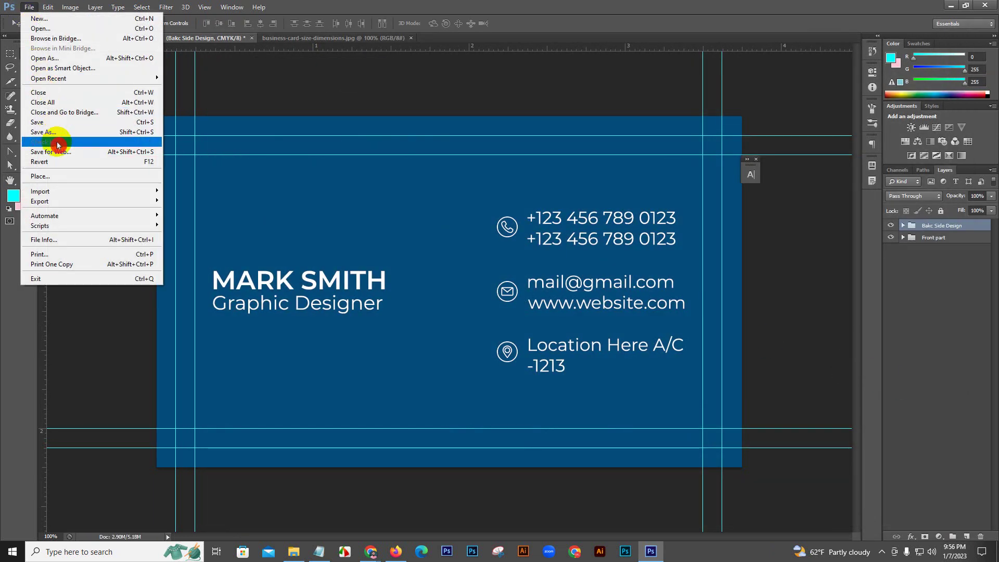
pyautogui.click(44, 132)
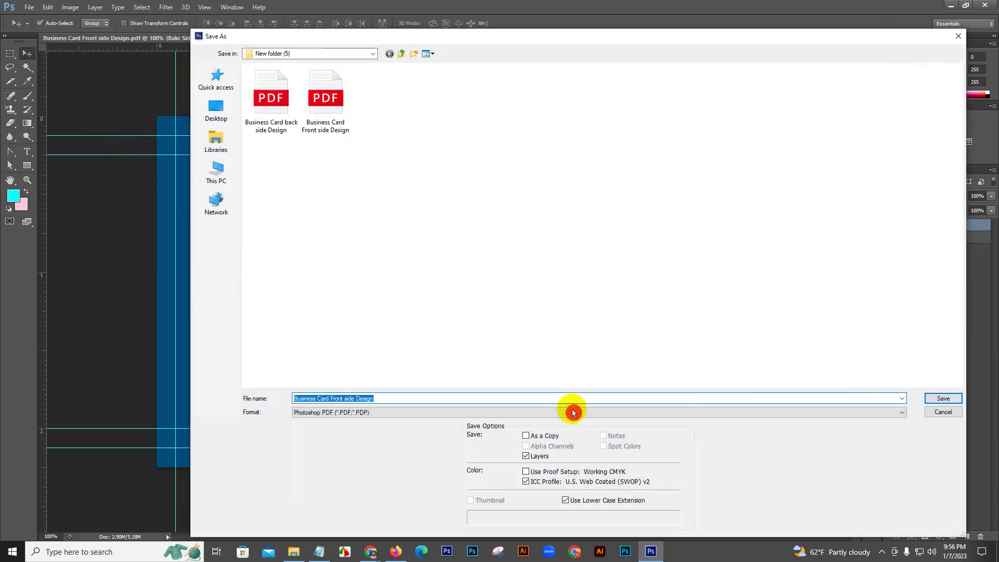
pyautogui.click(420, 412)
pyautogui.click(380, 456)
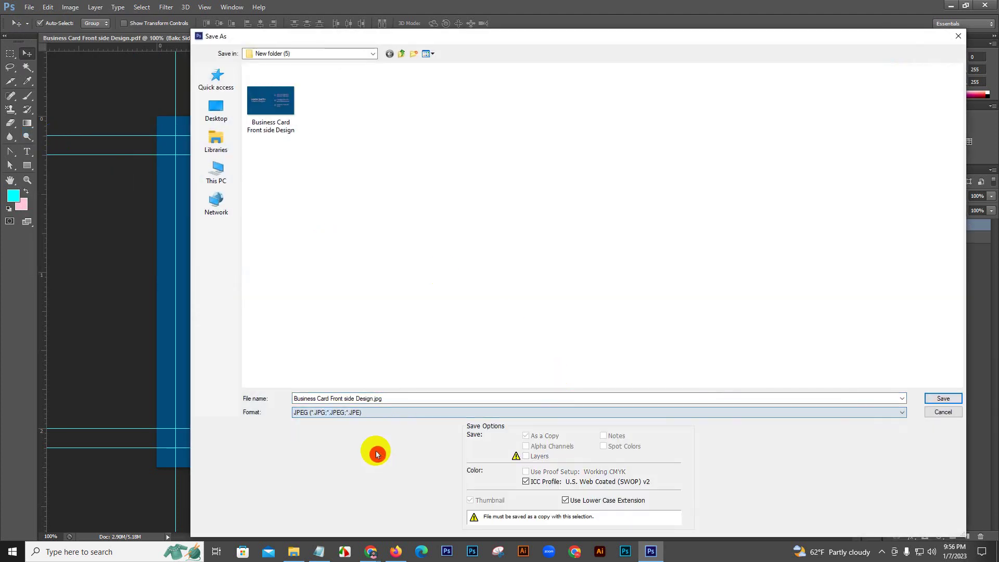
pyautogui.doubleClick(334, 399)
pyautogui.write('back')
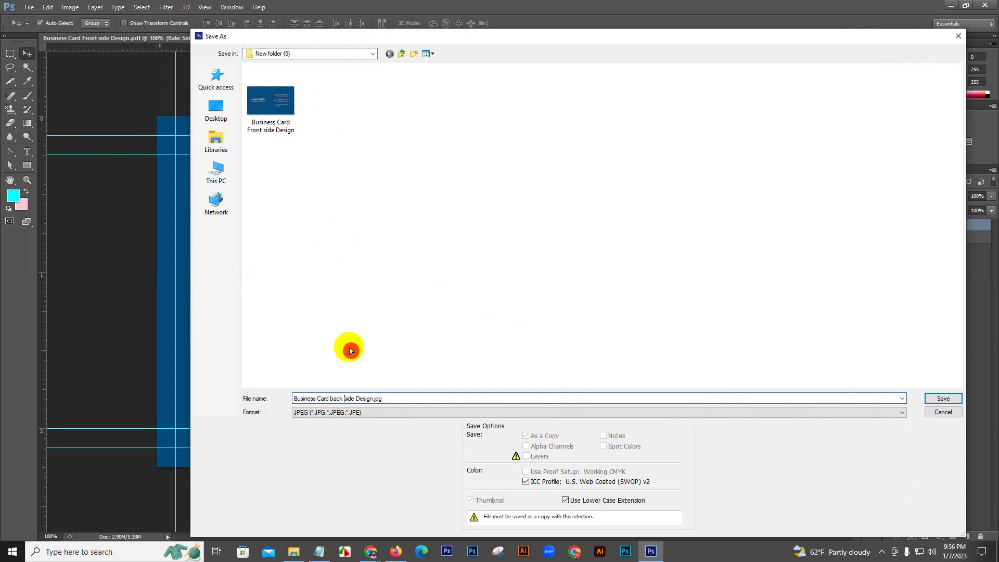
pyautogui.press('Return')
pyautogui.press('Return')
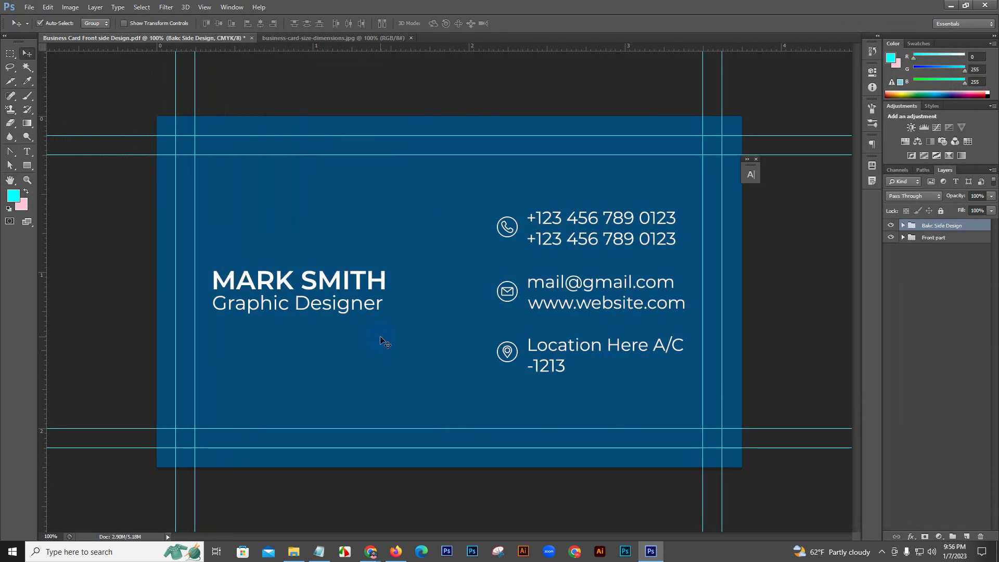
# In File Explorer, open New folder (5) and delete the Business Card Front side Design image.
pyautogui.click(292, 552)
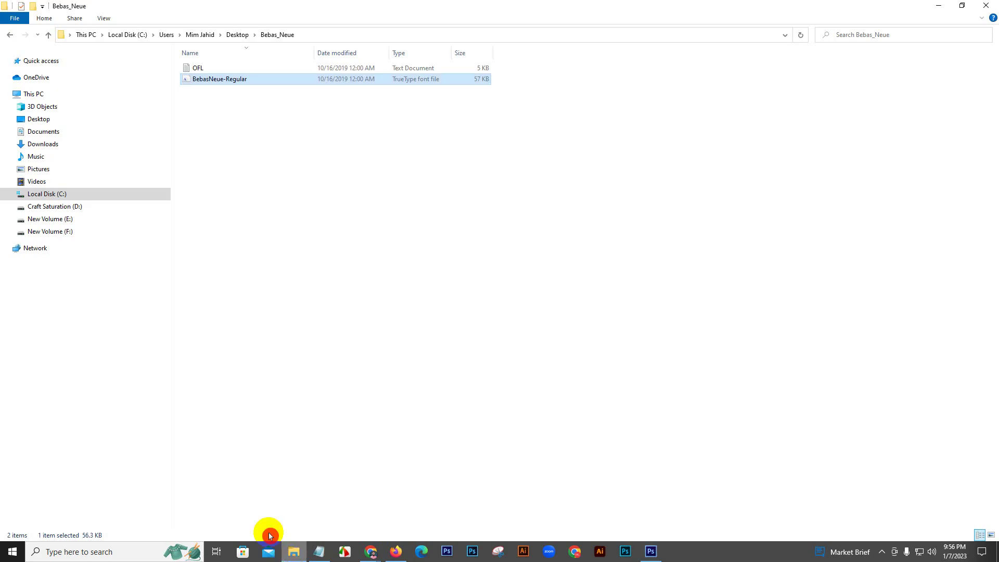
pyautogui.click(32, 61)
pyautogui.click(257, 115)
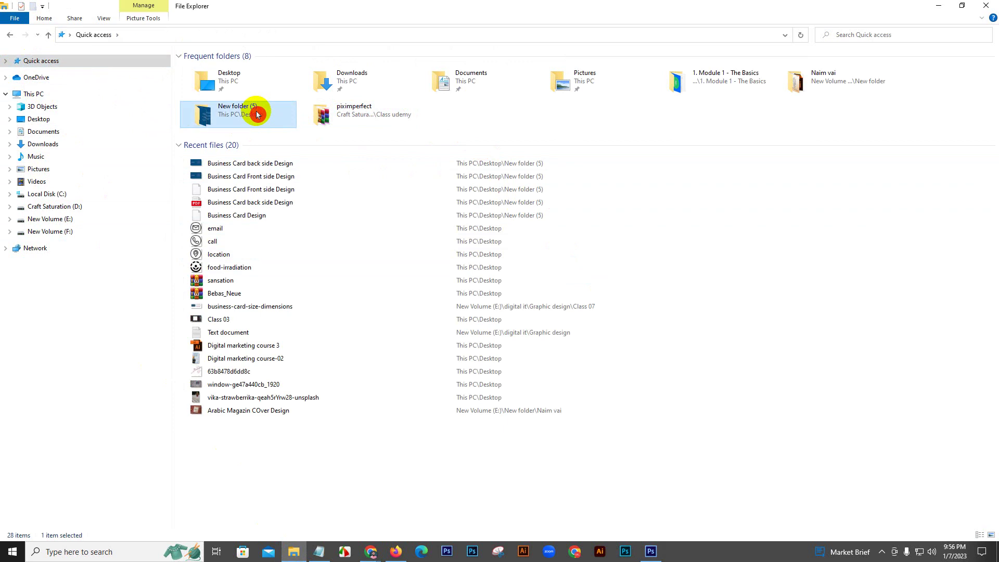
pyautogui.doubleClick(257, 115)
pyautogui.click(392, 98)
pyautogui.rightClick(391, 98)
pyautogui.click(463, 431)
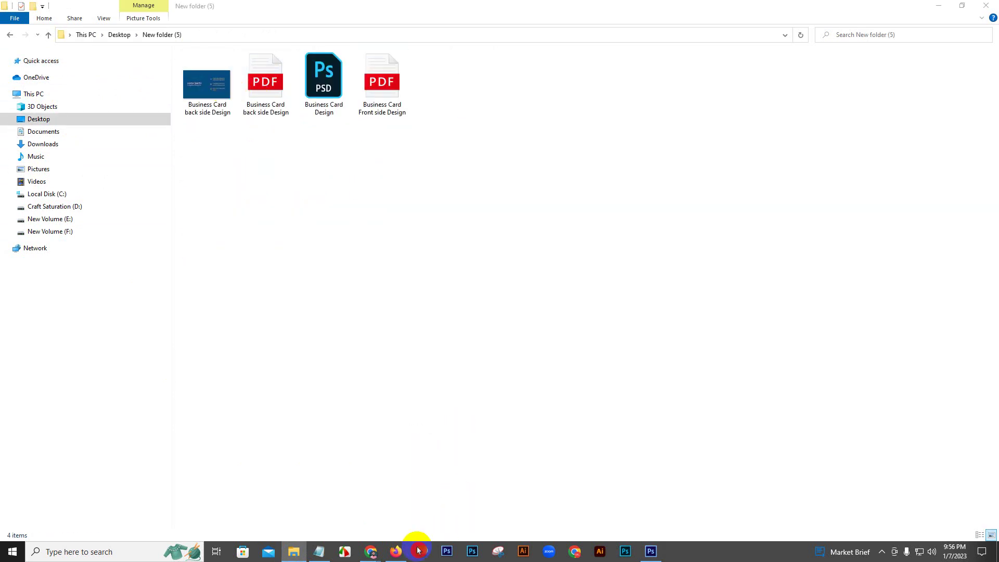
# Back in Photoshop, start another Save As under a new name.
pyautogui.click(652, 553)
pyautogui.click(29, 6)
pyautogui.click(50, 130)
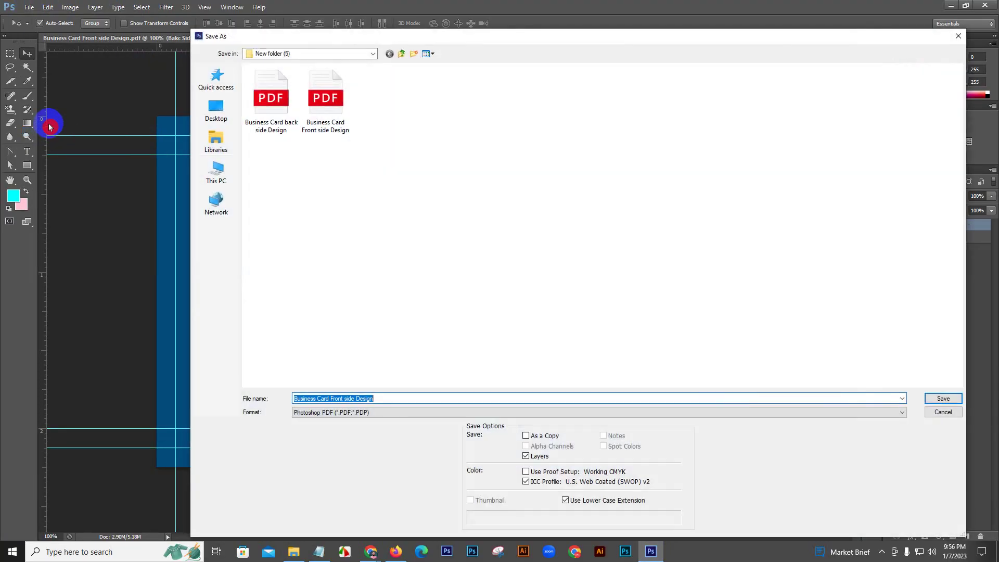
# Cancel the pending save and hide the Bakc Side Design group to reveal the logo side.
pyautogui.click(936, 412)
pyautogui.click(890, 225)
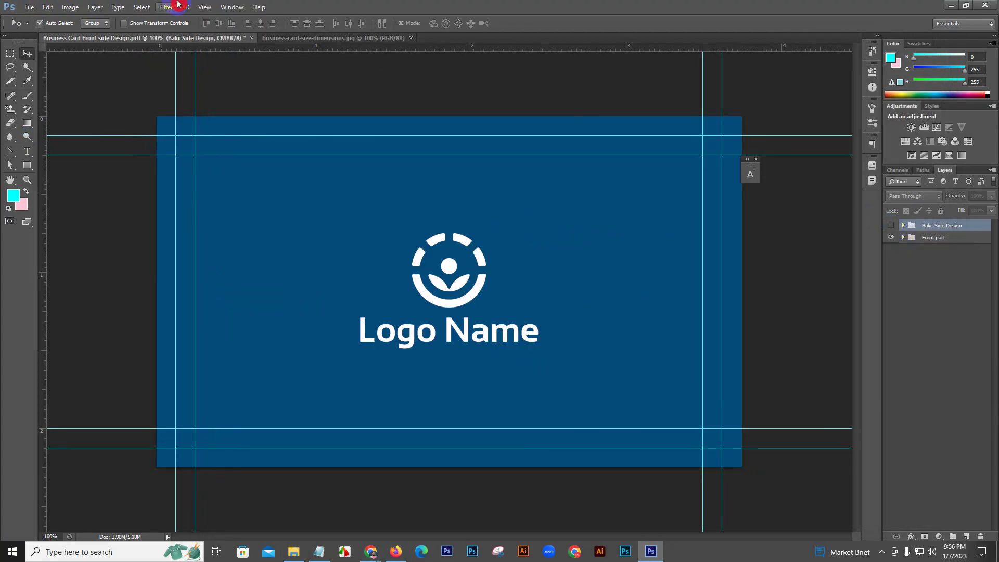
pyautogui.click(20, 5)
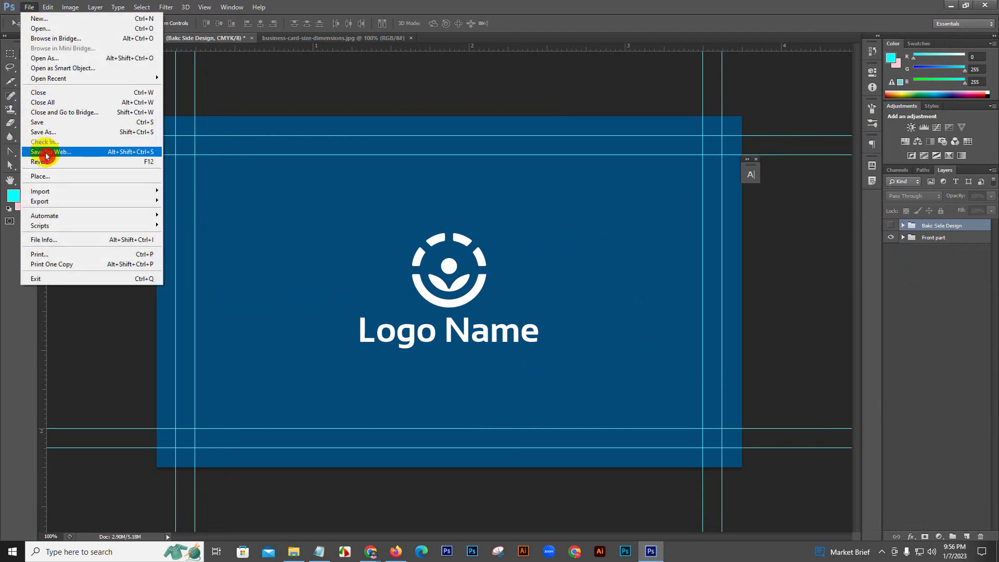
pyautogui.click(50, 136)
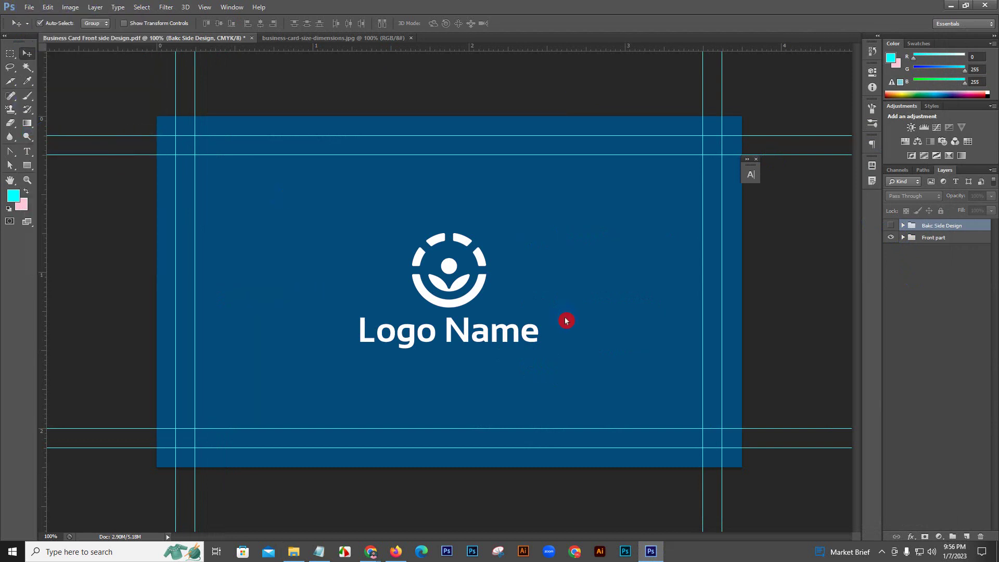
# Save the logo front side as a JPEG and confirm the JPEG quality options.
pyautogui.click(370, 413)
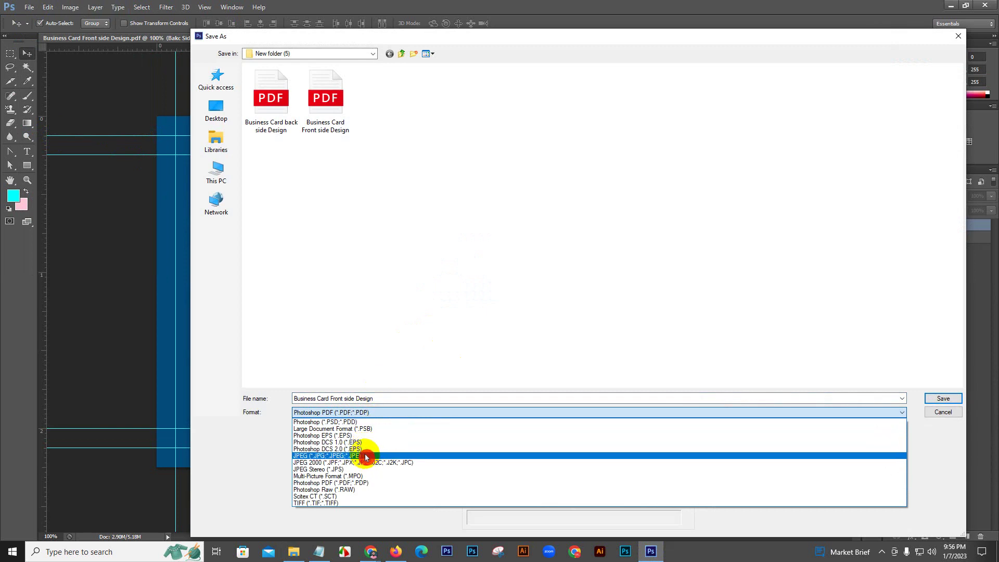
pyautogui.click(359, 449)
pyautogui.click(348, 412)
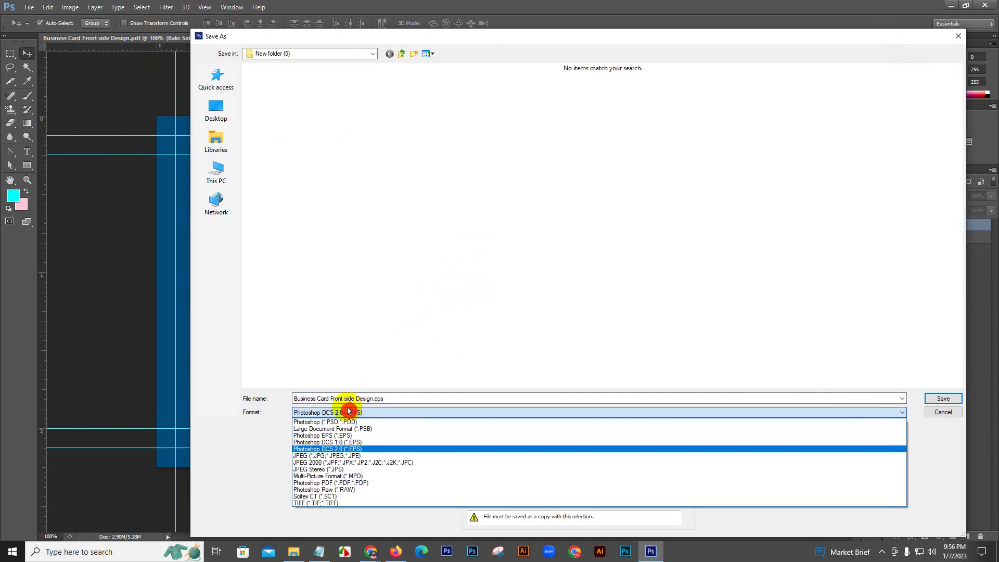
pyautogui.click(354, 450)
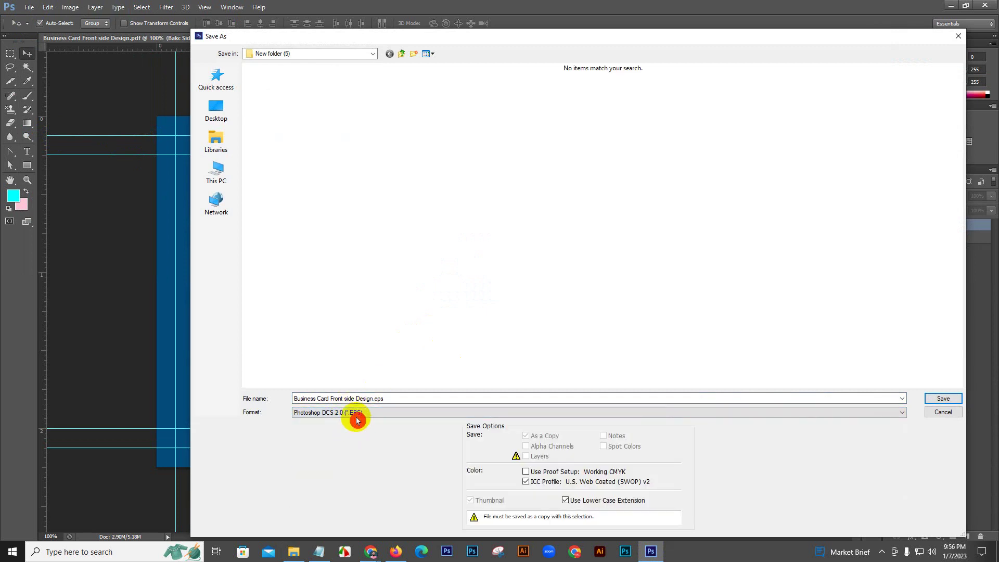
pyautogui.click(353, 414)
pyautogui.click(360, 456)
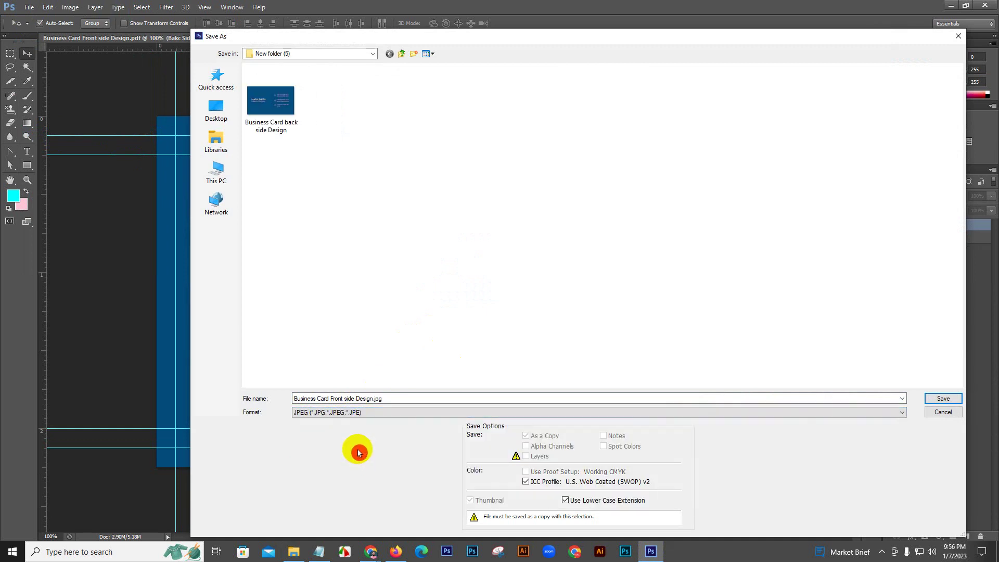
pyautogui.doubleClick(336, 399)
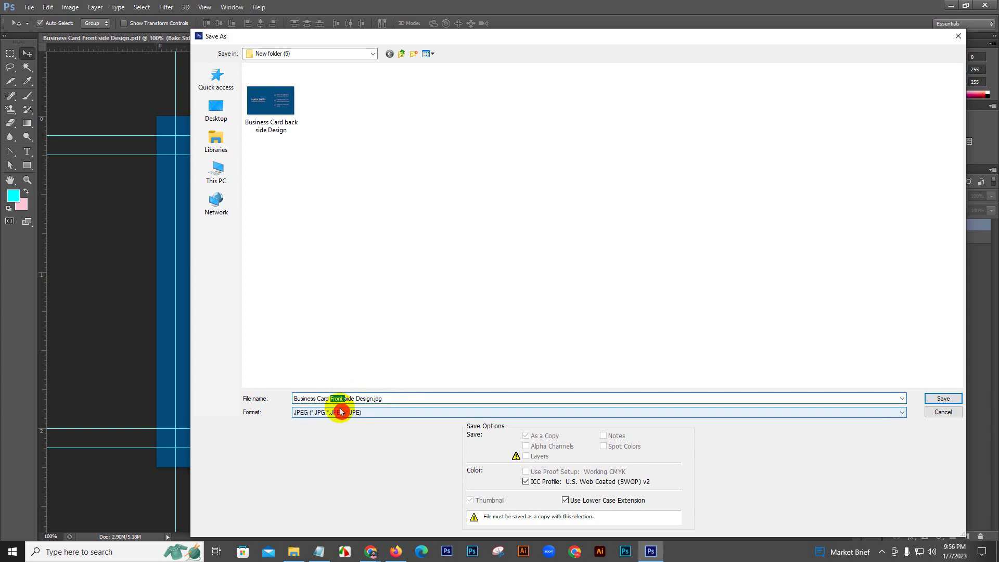
pyautogui.click(942, 399)
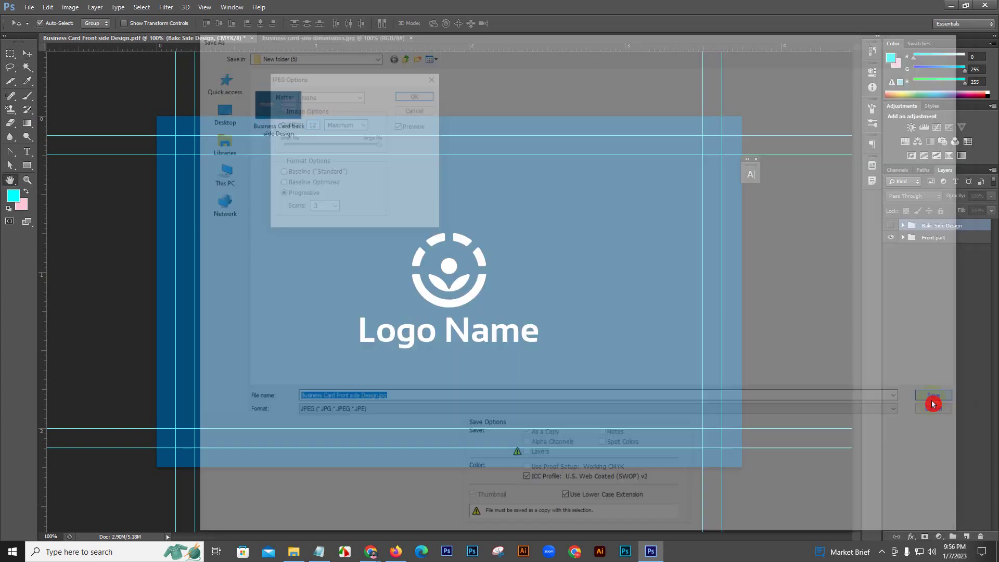
pyautogui.click(417, 95)
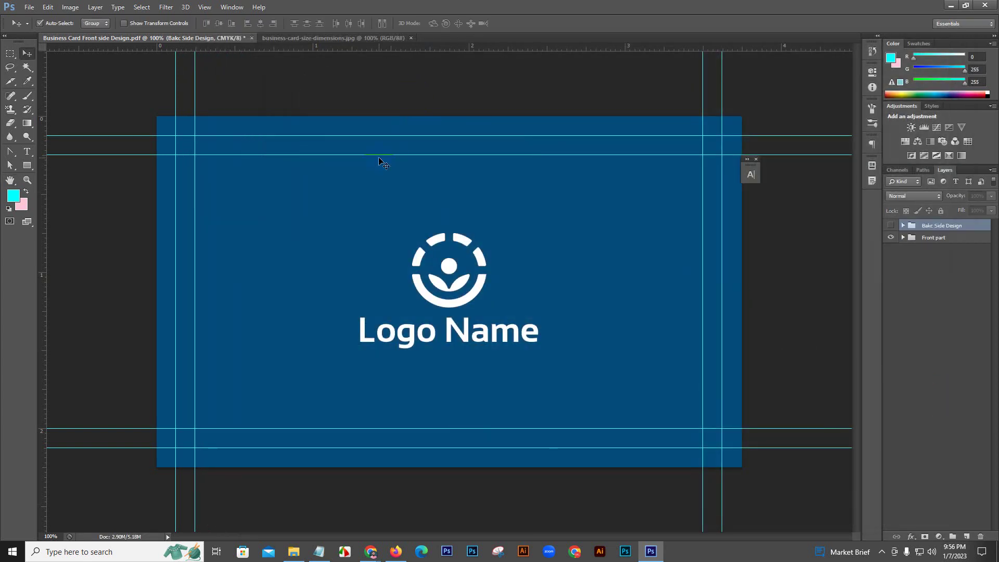
# Reopen Save As and browse the format list, leaving Photoshop PDF selected.
pyautogui.click(18, 7)
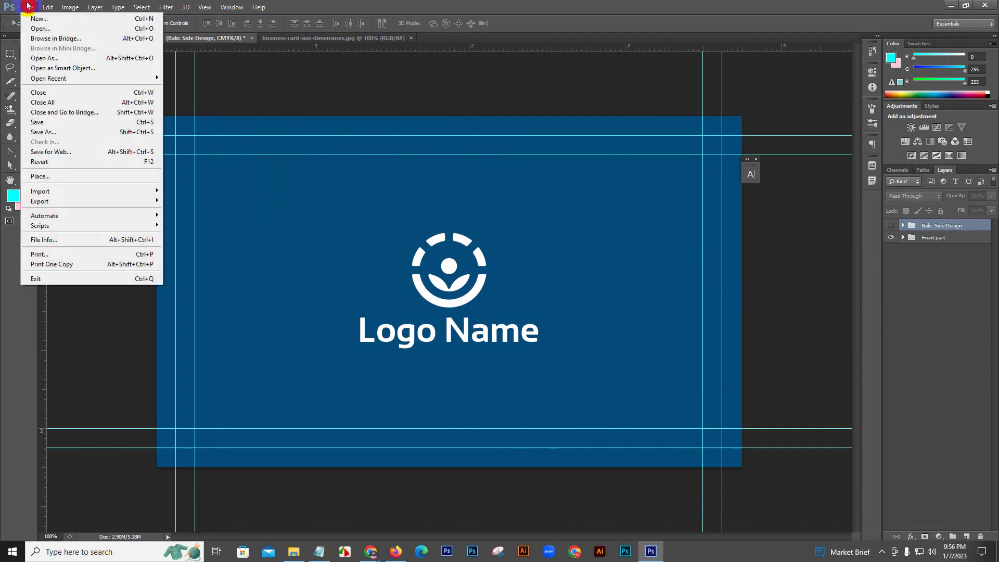
pyautogui.click(53, 130)
pyautogui.click(380, 411)
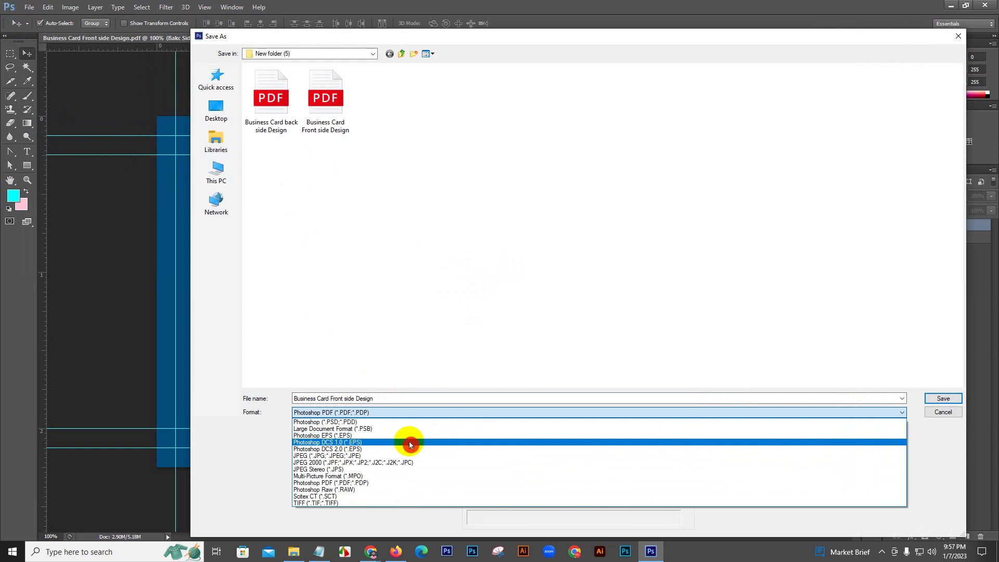
pyautogui.click(939, 419)
# Cancel Save As, then preview Save for Web with PNG-24 format and close it.
pyautogui.click(938, 417)
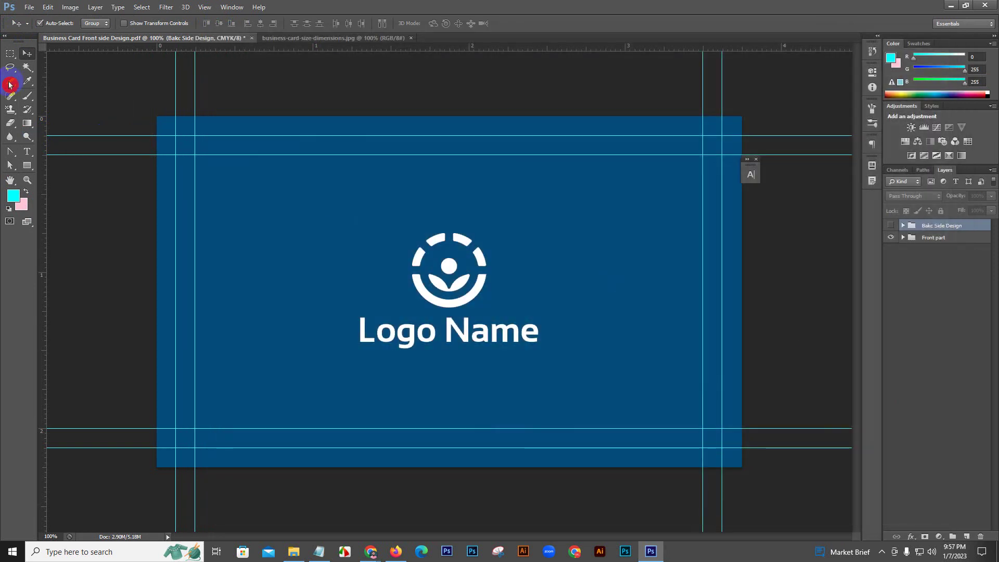
pyautogui.click(29, 6)
pyautogui.click(71, 153)
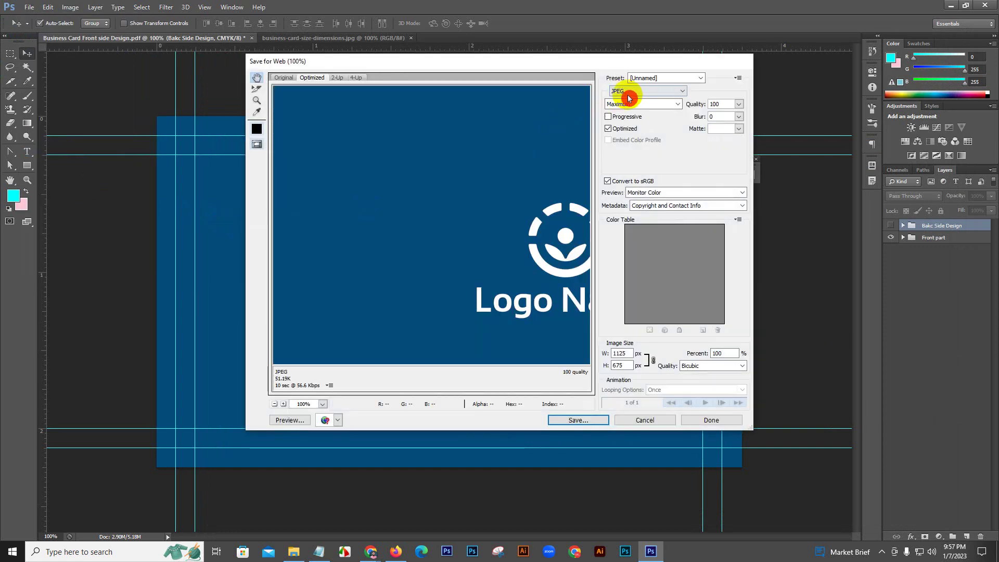
pyautogui.click(626, 94)
pyautogui.click(631, 120)
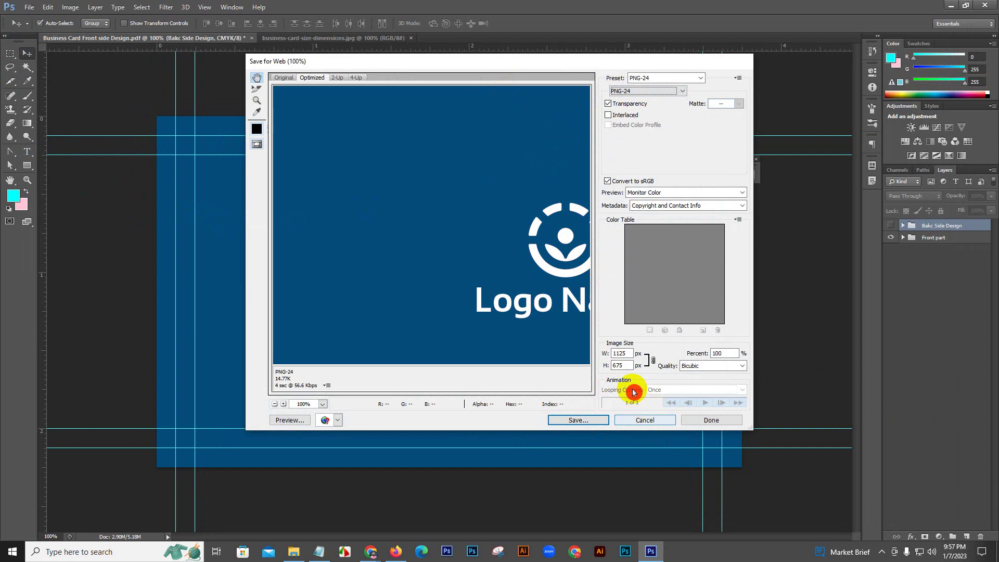
pyautogui.click(640, 422)
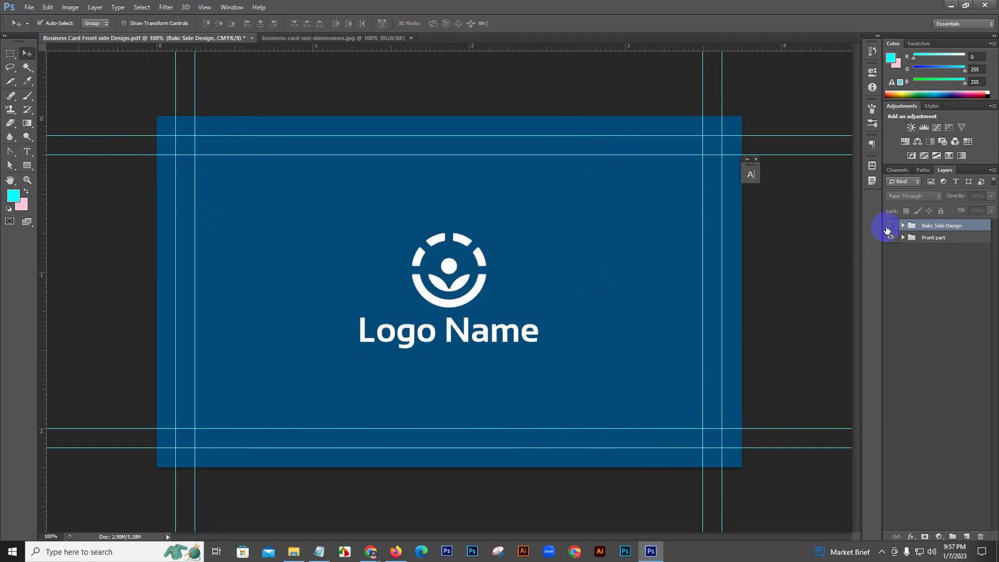
# Turn the Bakc Side Design group back on and open the back side image from the folder.
pyautogui.click(889, 227)
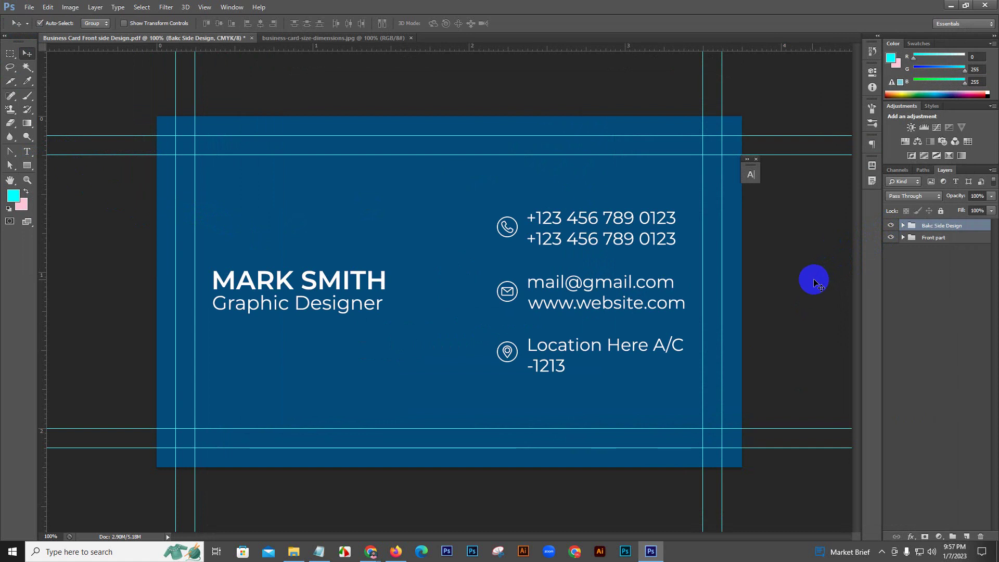
pyautogui.click(293, 552)
pyautogui.doubleClick(206, 86)
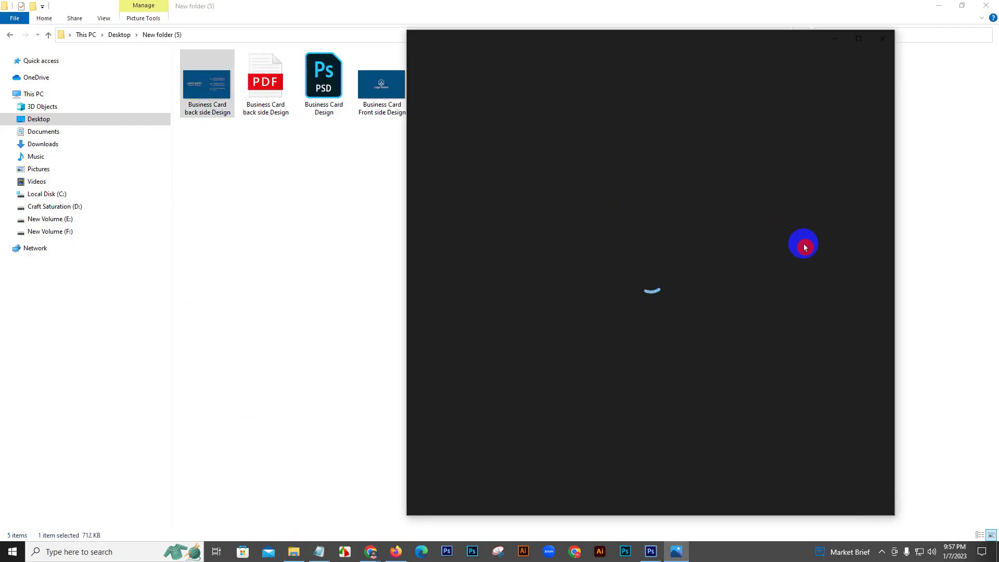
# View the front side image, then open the back side PDF and zoom in.
pyautogui.click(880, 287)
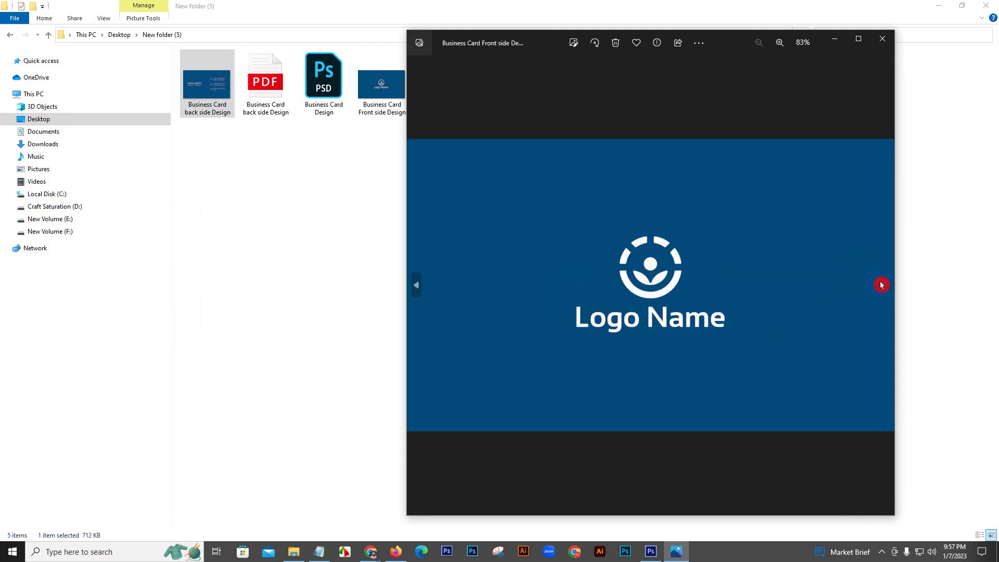
pyautogui.click(882, 38)
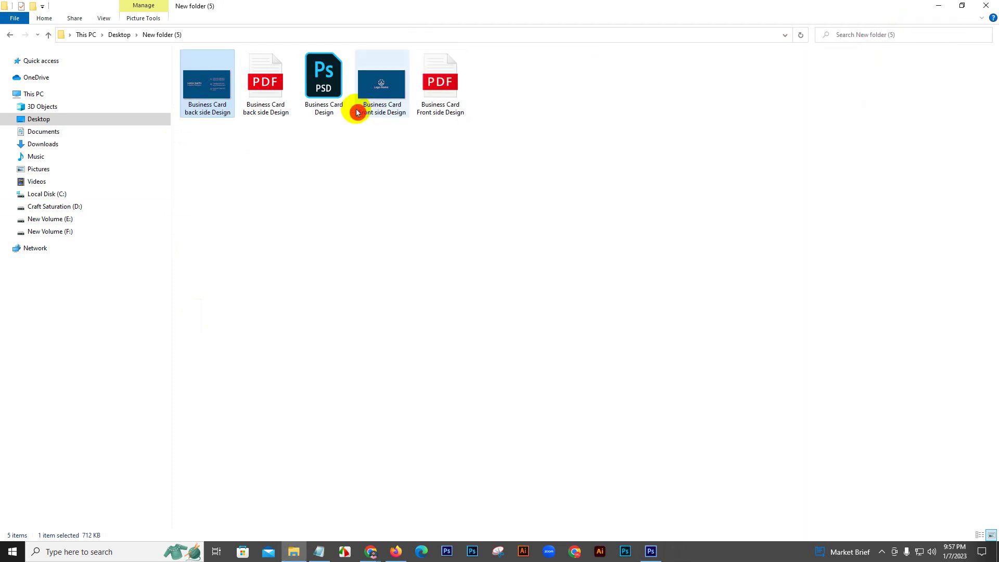
pyautogui.click(286, 86)
pyautogui.doubleClick(286, 85)
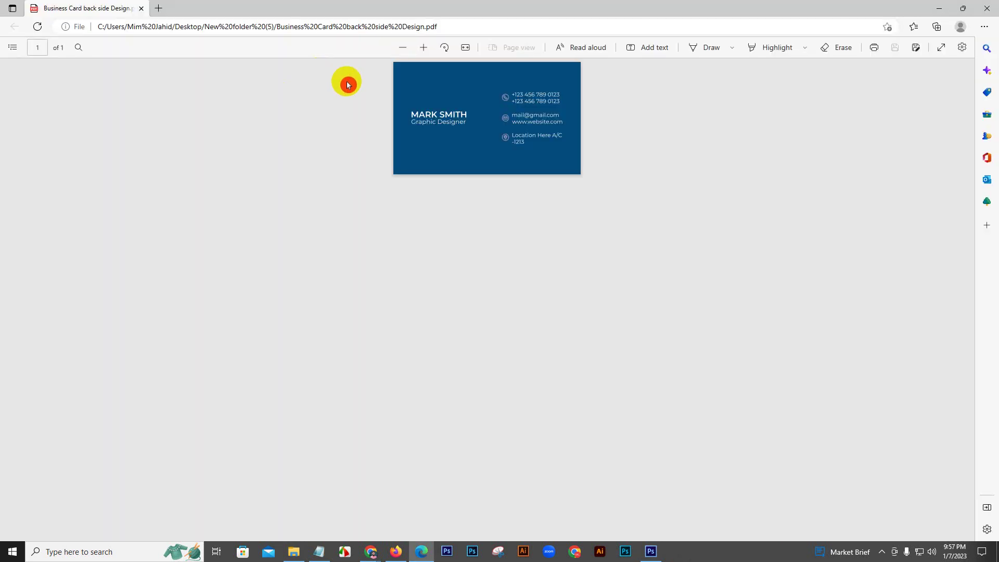
pyautogui.click(430, 50)
pyautogui.click(428, 48)
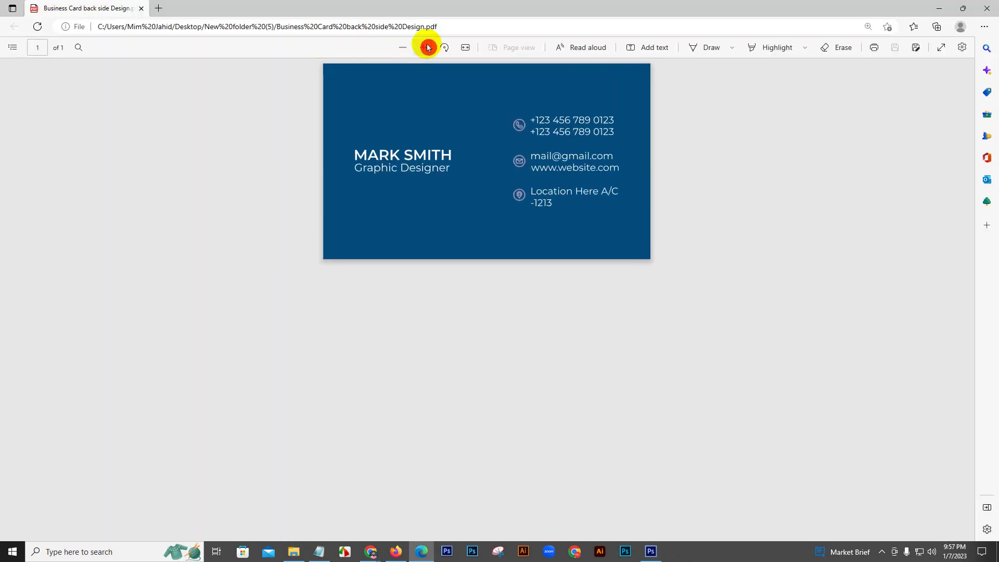
pyautogui.click(987, 8)
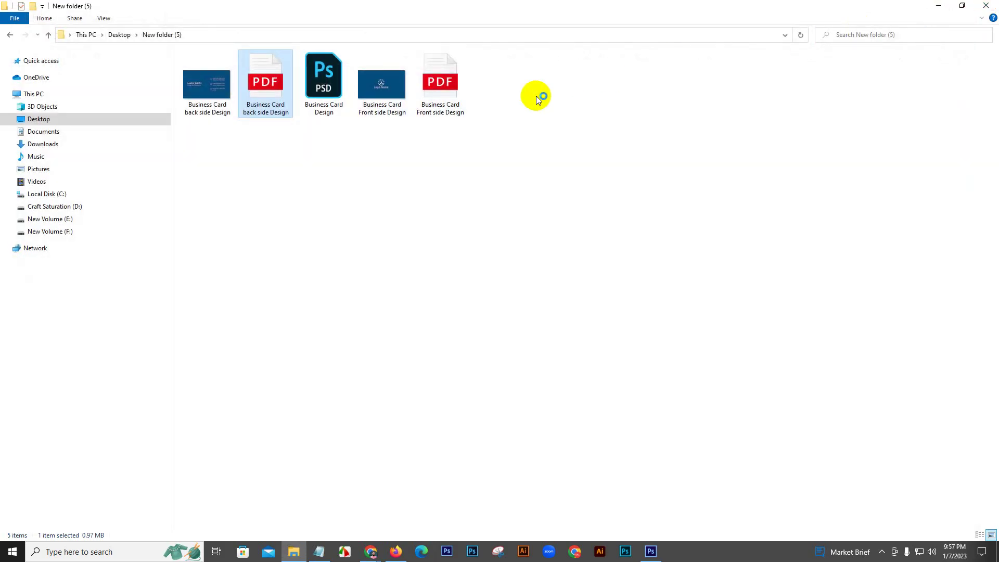
# Preview the front and back side images, zooming in on the name and job title.
pyautogui.doubleClick(392, 90)
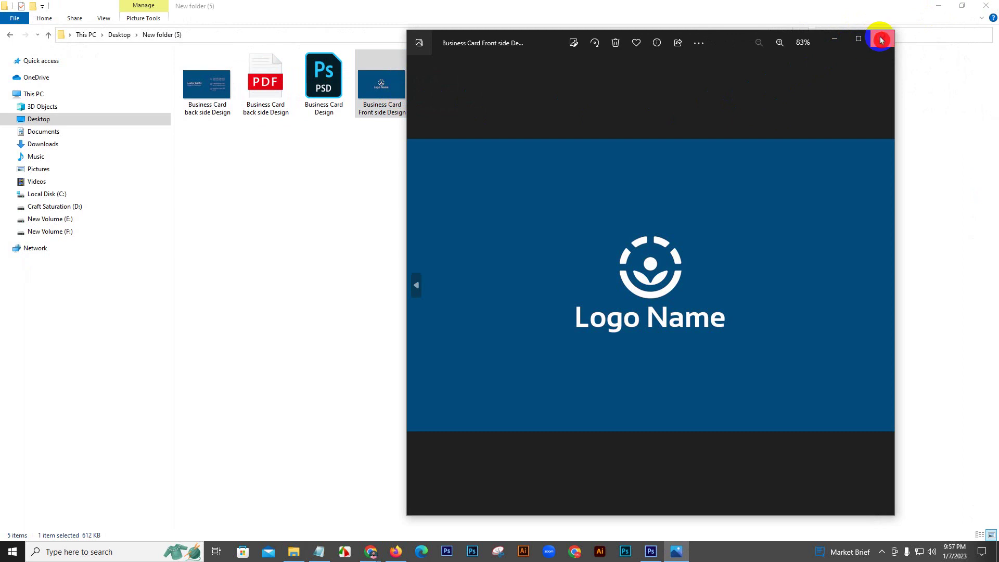
pyautogui.click(881, 40)
pyautogui.doubleClick(208, 91)
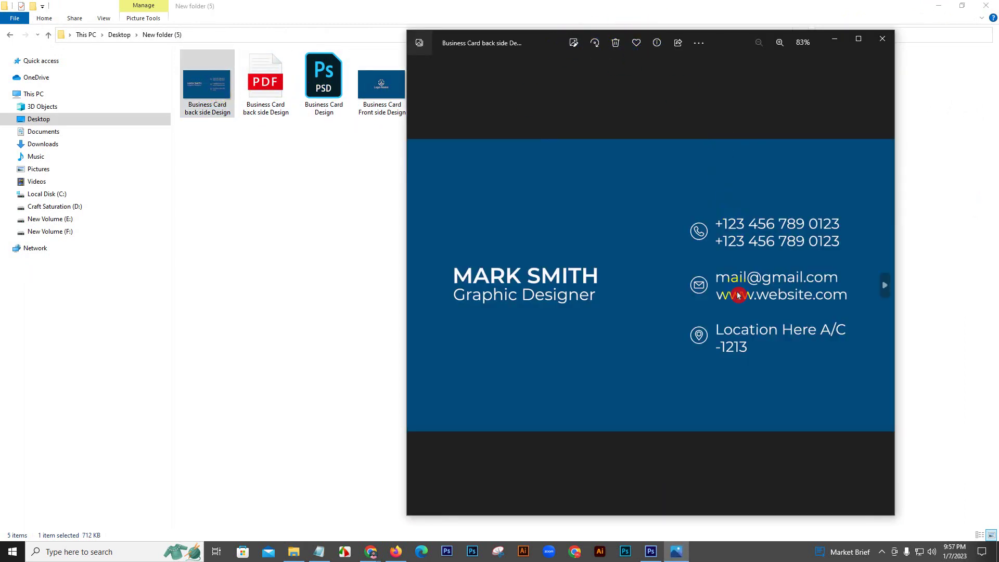
pyautogui.scroll(1, 738, 295)
pyautogui.scroll(3, 706, 279)
pyautogui.scroll(1, 707, 274)
pyautogui.moveTo(587, 272); pyautogui.dragTo(956, 268)
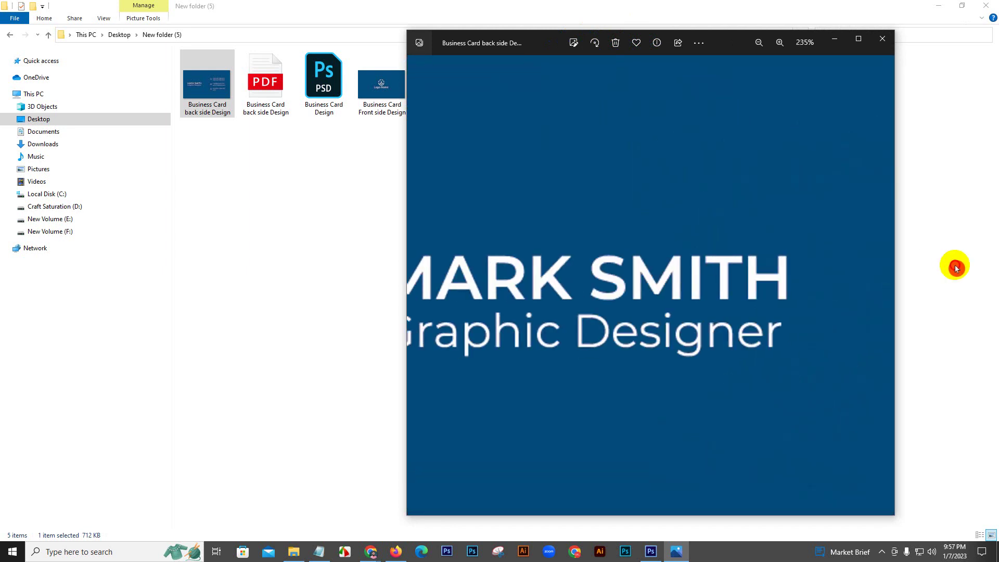
pyautogui.click(883, 38)
# Reopen the back side PDF and magnify it to inspect the card.
pyautogui.click(256, 94)
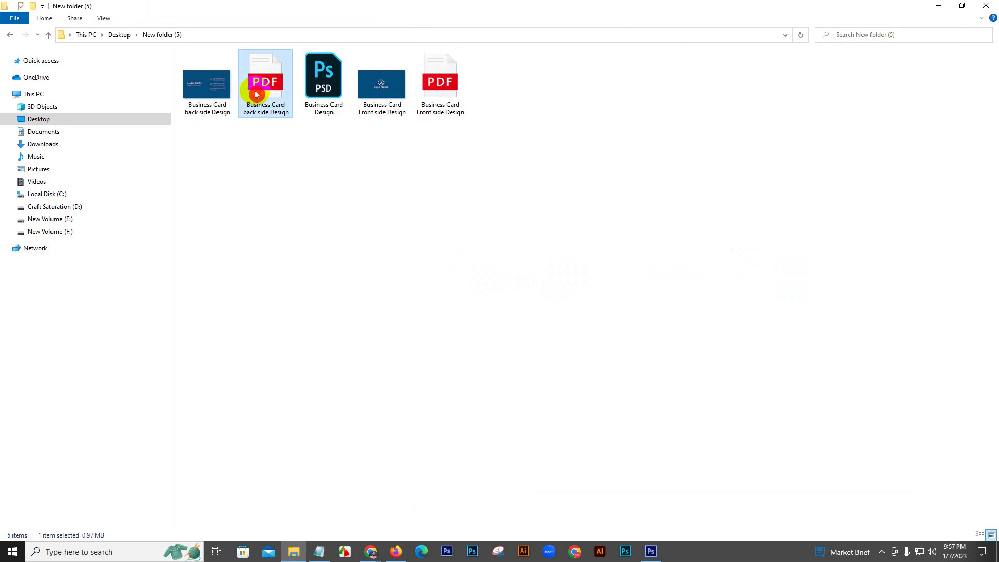
pyautogui.doubleClick(256, 94)
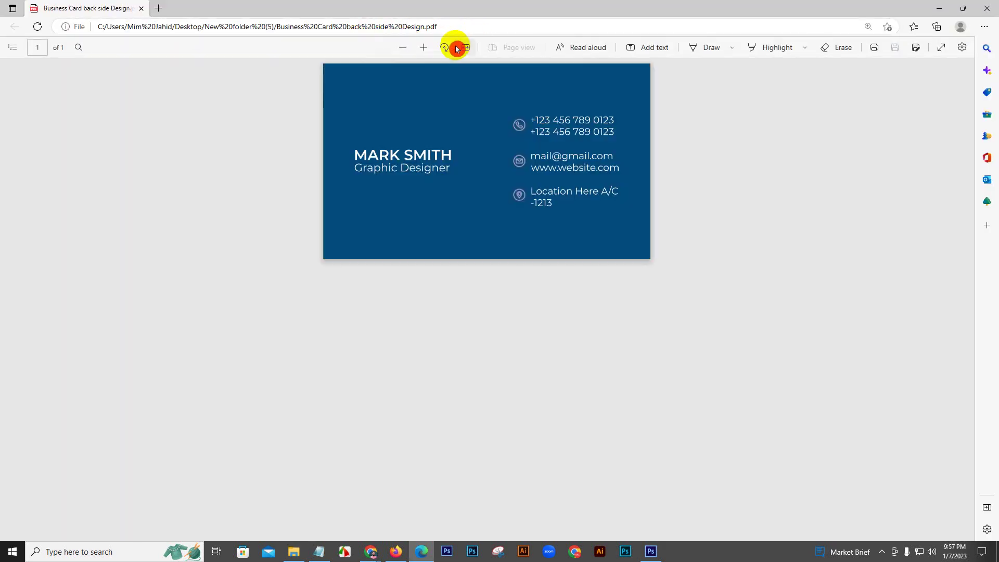
pyautogui.click(424, 47)
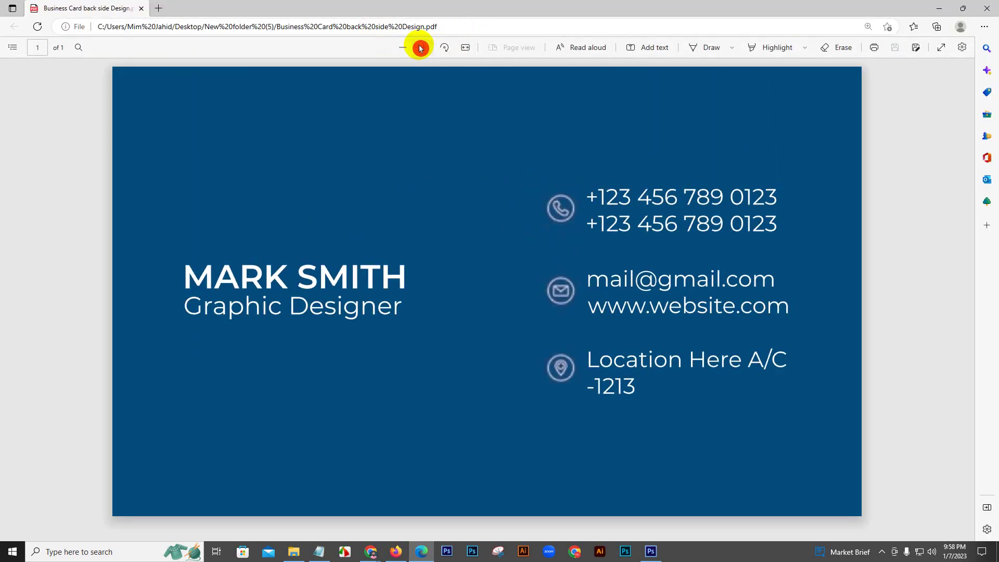
pyautogui.click(422, 48)
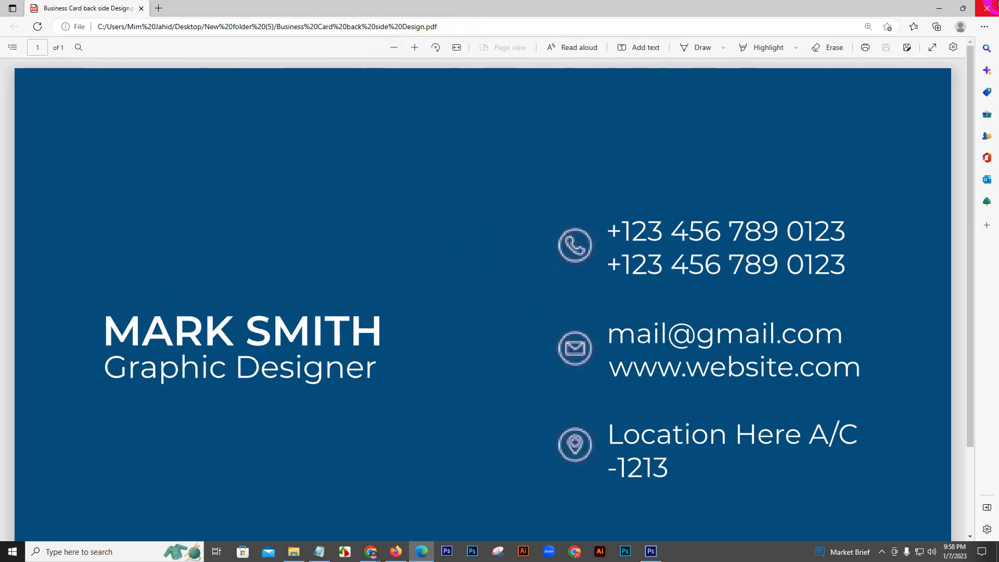
pyautogui.click(986, 8)
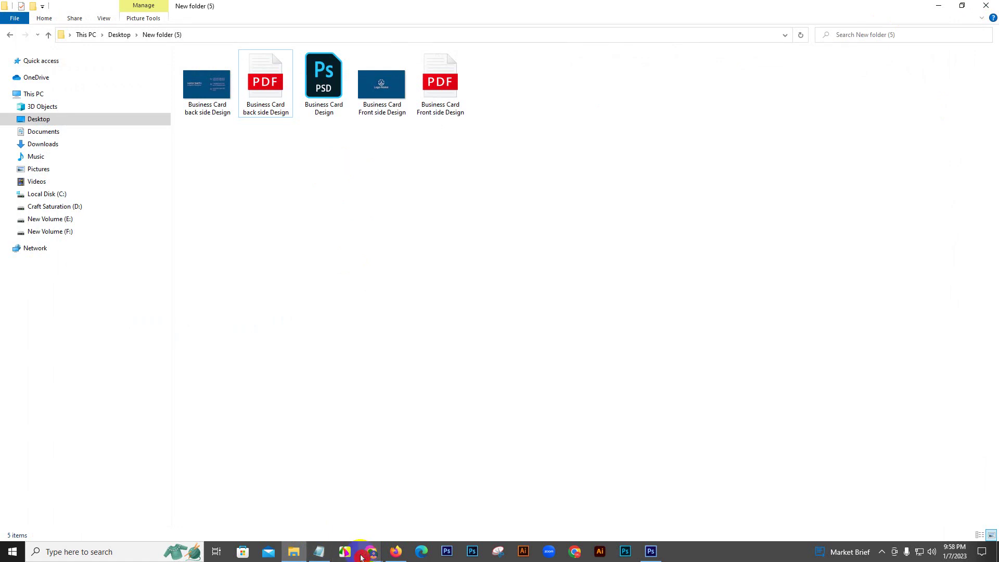
# Go to Freepik in a new browser tab and search for 'business card mockup'.
pyautogui.moveTo(370, 551)
pyautogui.click(425, 499)
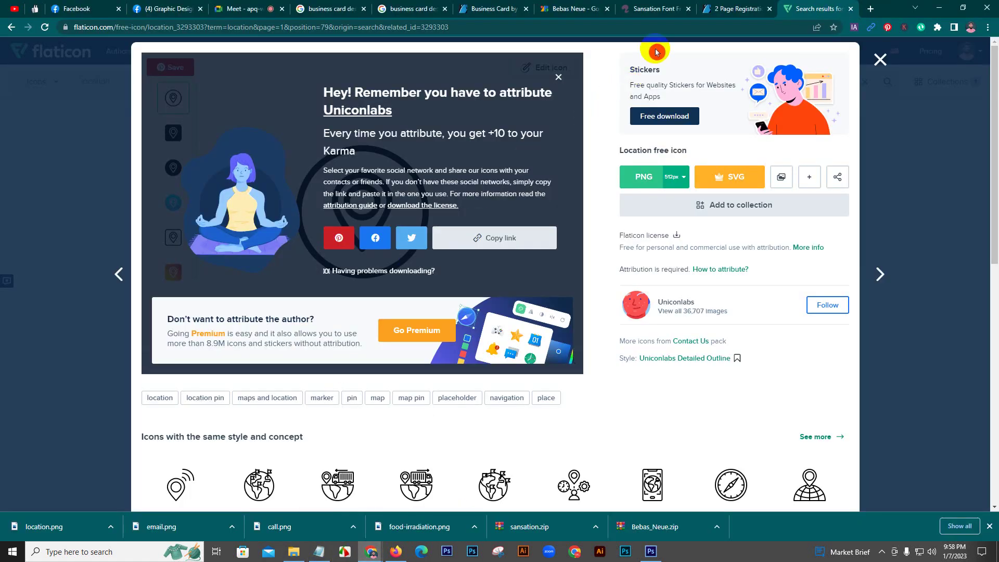
pyautogui.click(867, 9)
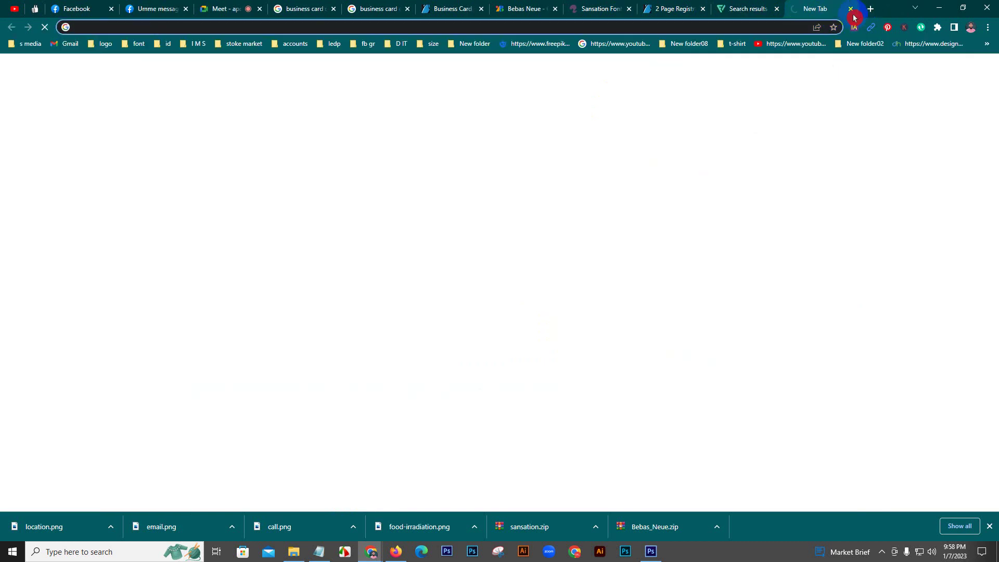
pyautogui.write('free')
pyautogui.press('Return')
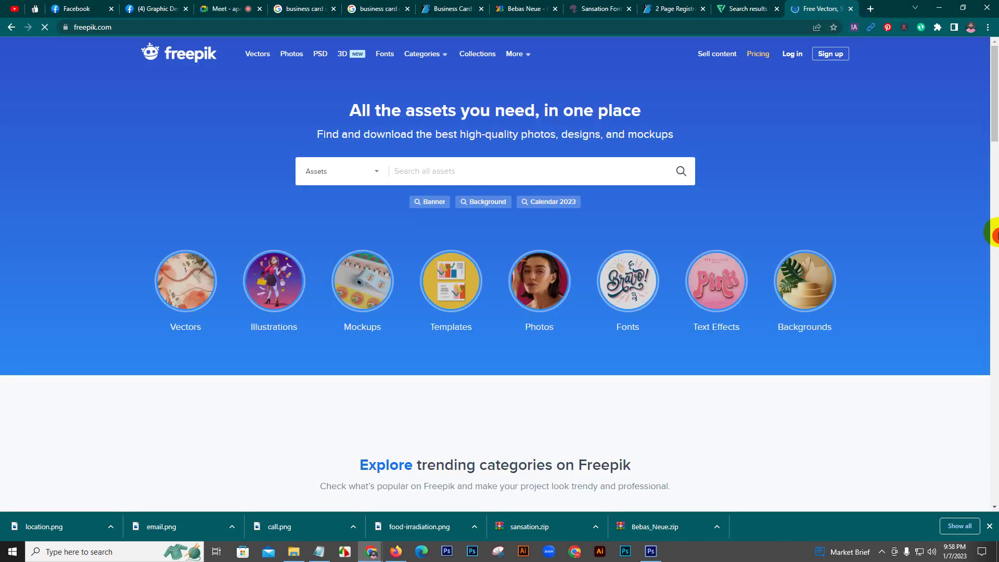
pyautogui.write('business card mocku')
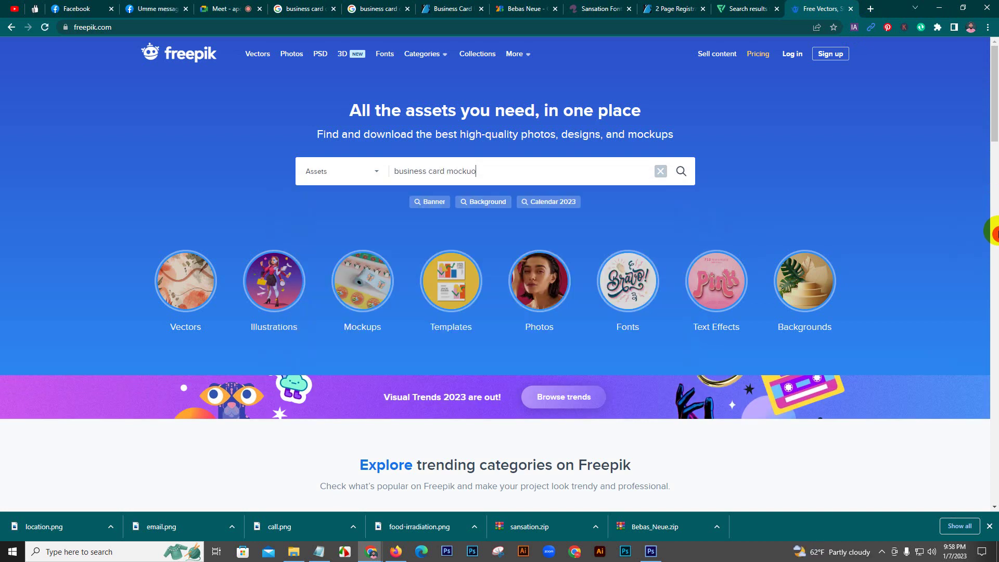
pyautogui.press('BackSpace')
pyautogui.write('p')
pyautogui.press('Return')
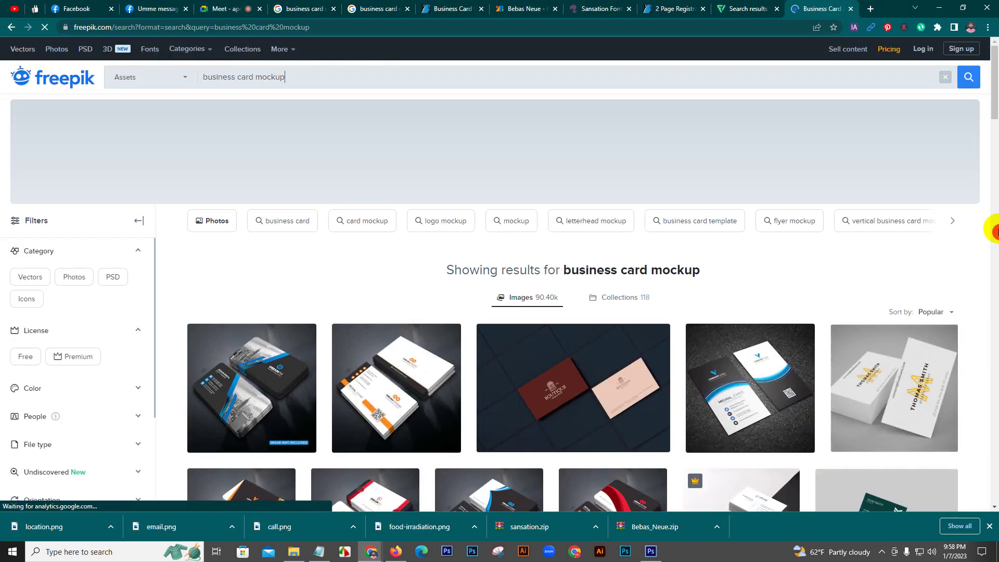
# Download the Boutique business card mockup for free, then return to Photoshop.
pyautogui.scroll(-3, 625, 318)
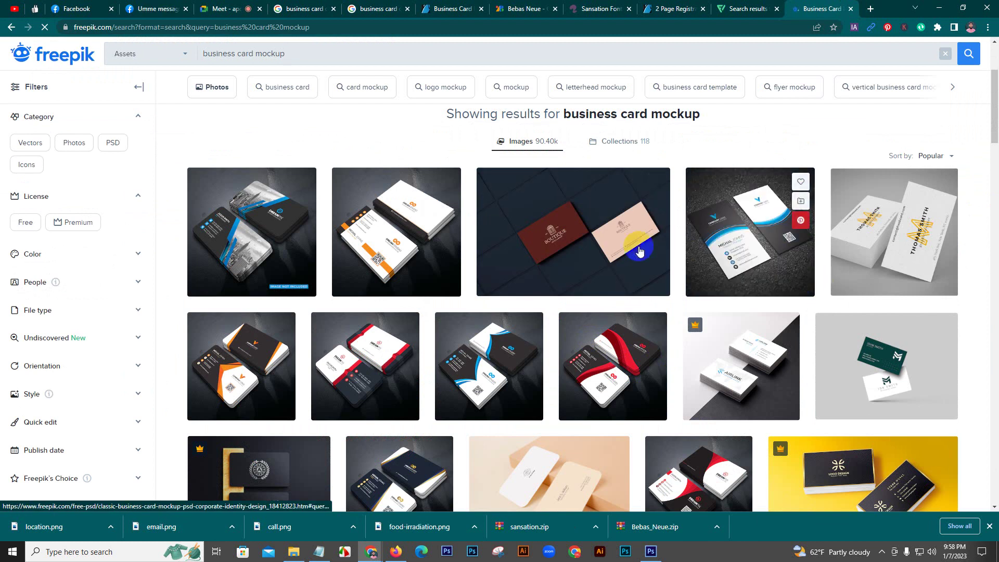
pyautogui.click(599, 238)
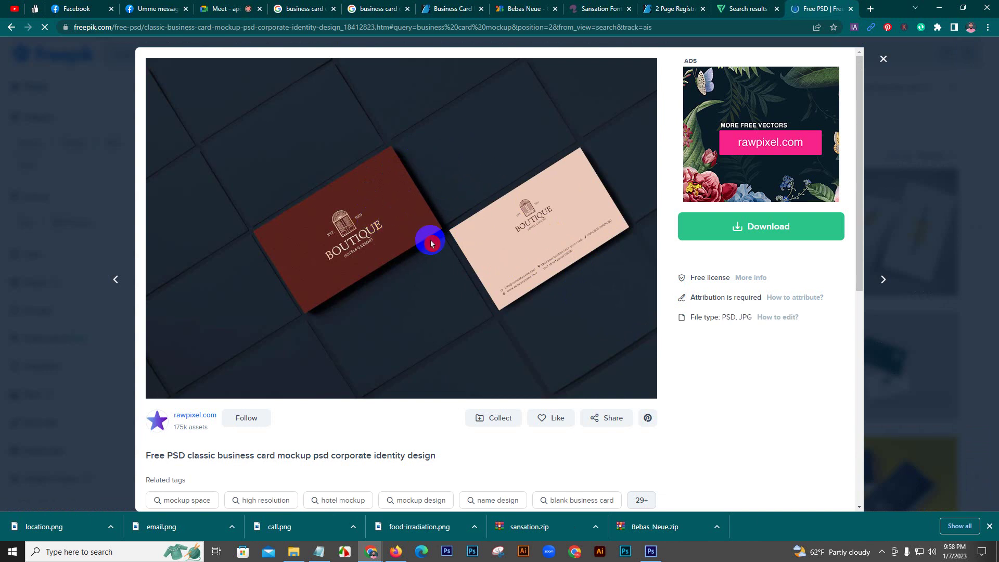
pyautogui.click(765, 229)
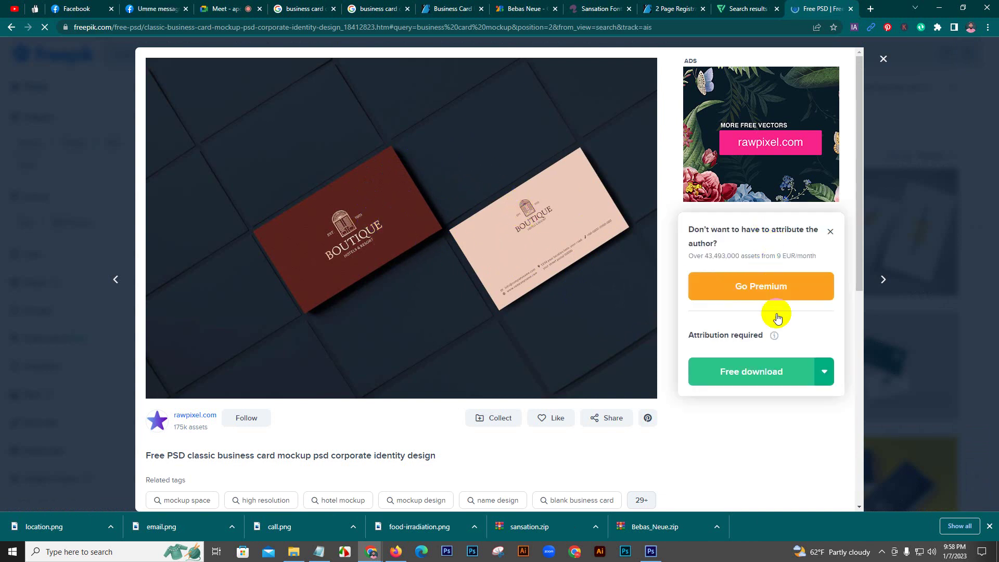
pyautogui.click(830, 231)
pyautogui.click(769, 227)
pyautogui.click(758, 370)
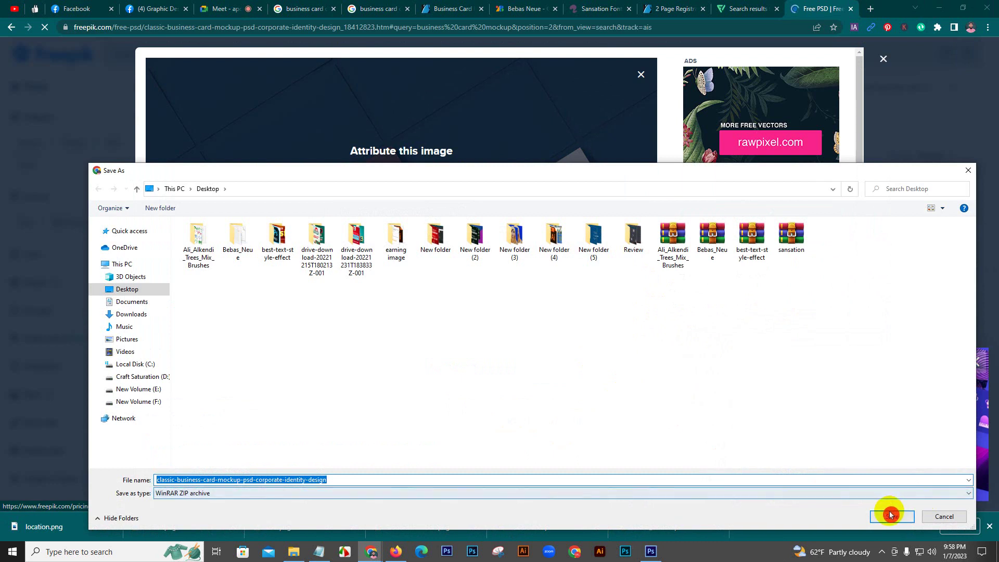
pyautogui.click(890, 515)
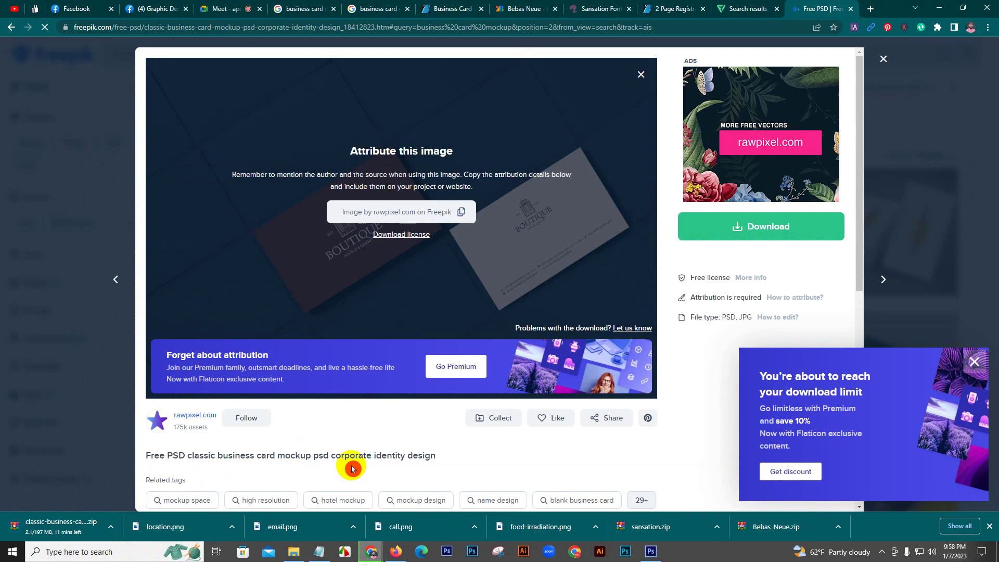
pyautogui.scroll(-8, 343, 468)
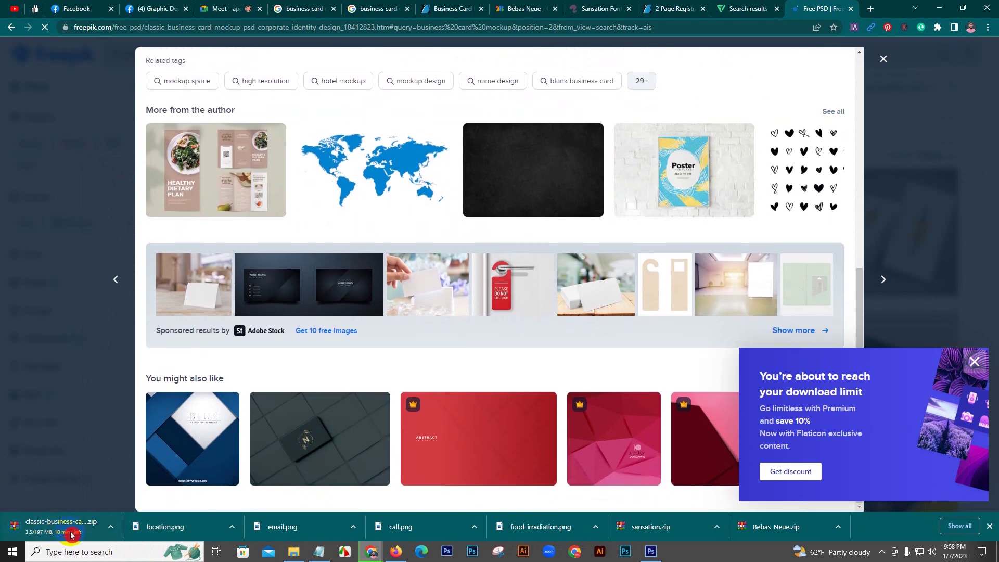
pyautogui.click(650, 552)
pyautogui.click(43, 4)
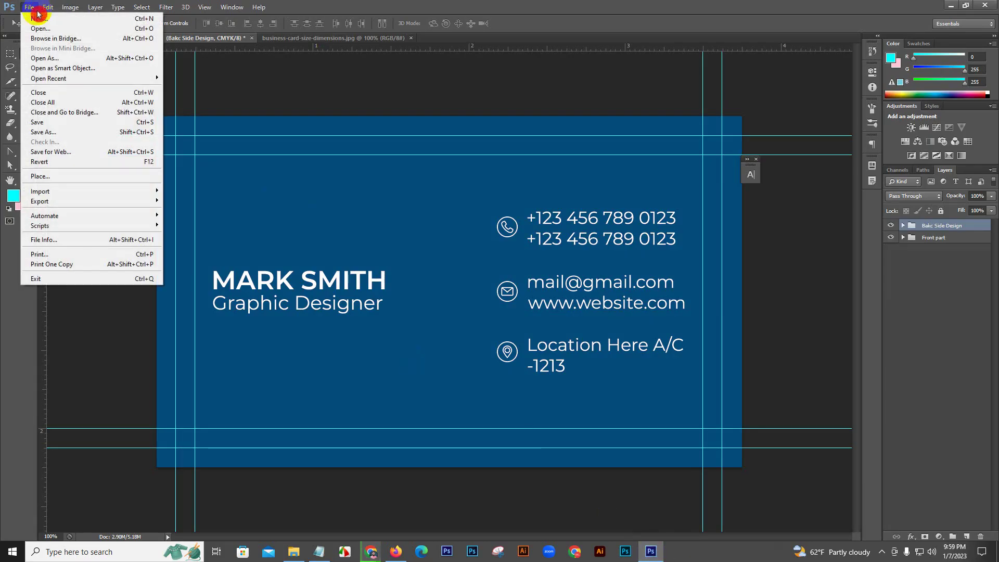
# Open 91.psd from the D: drive's all > mockup > business card mockup folder.
pyautogui.click(44, 29)
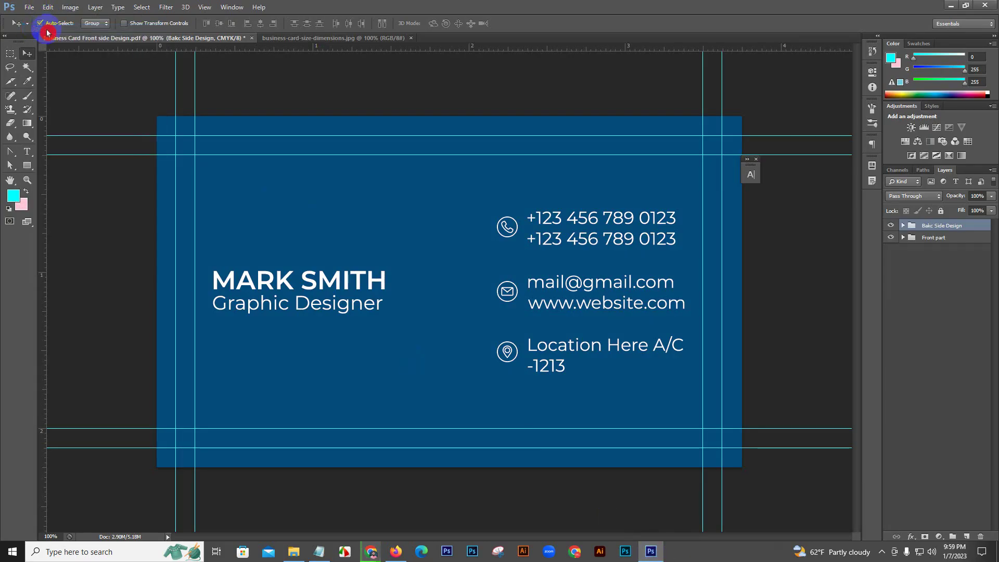
pyautogui.click(230, 174)
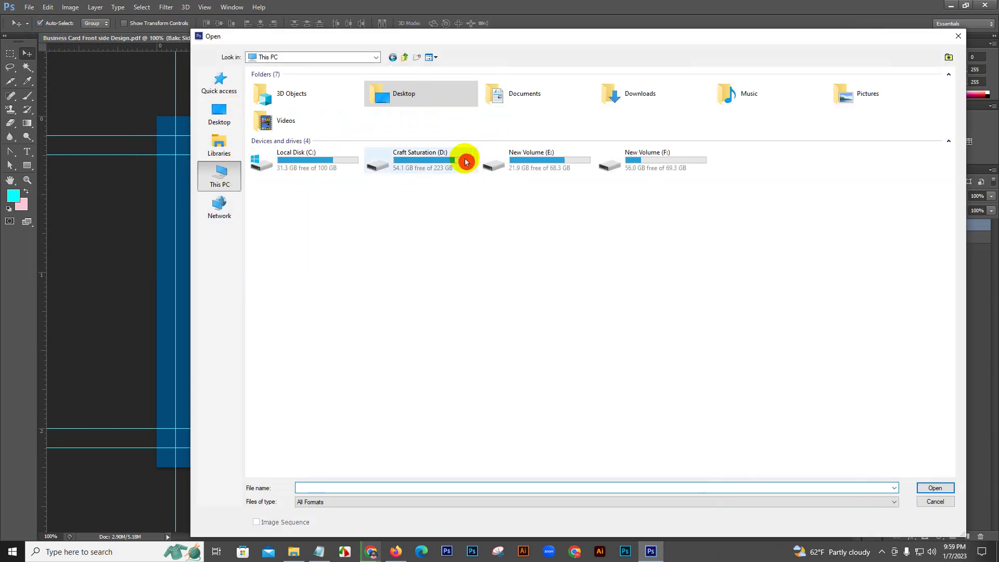
pyautogui.doubleClick(461, 156)
pyautogui.doubleClick(275, 85)
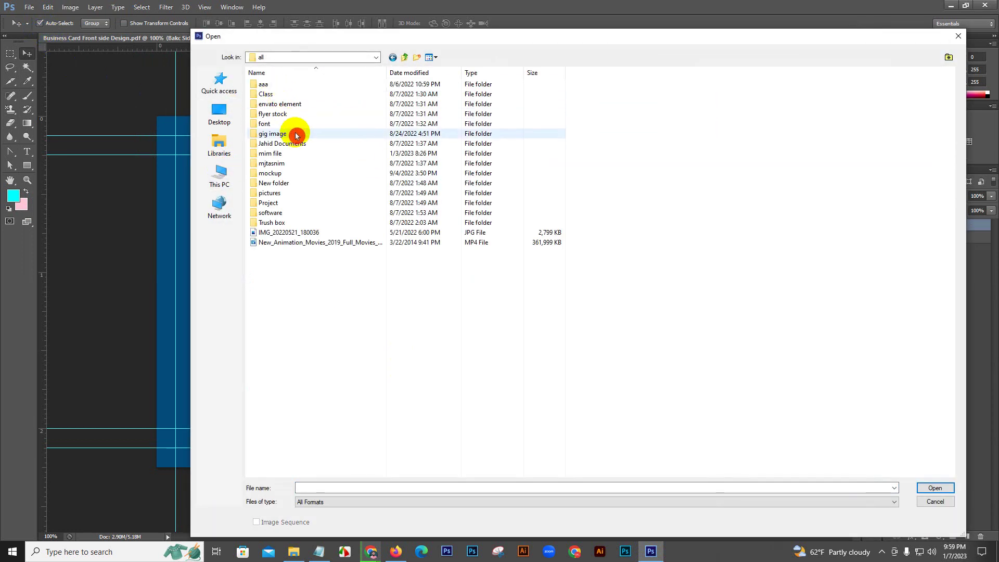
pyautogui.click(281, 173)
pyautogui.doubleClick(281, 173)
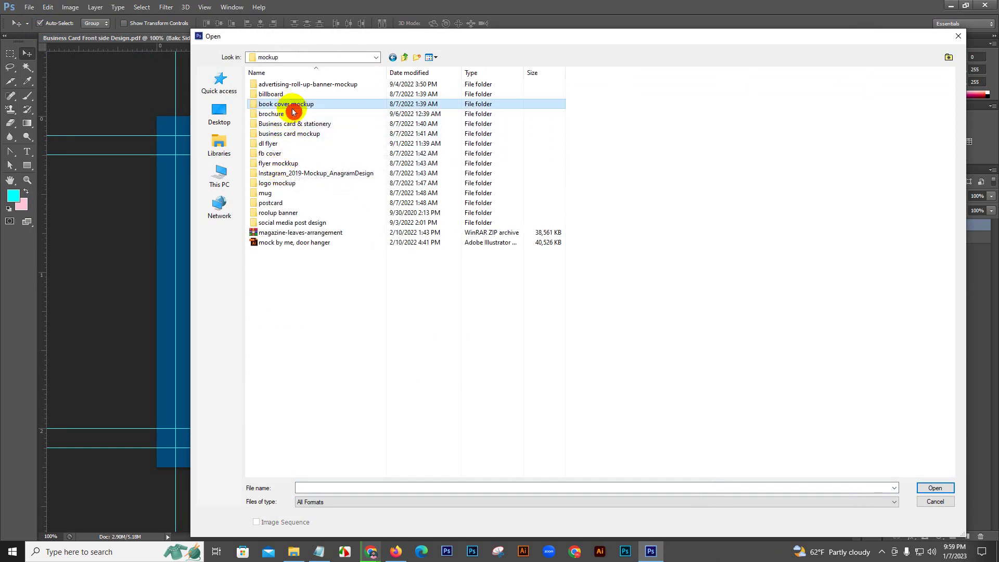
pyautogui.doubleClick(290, 133)
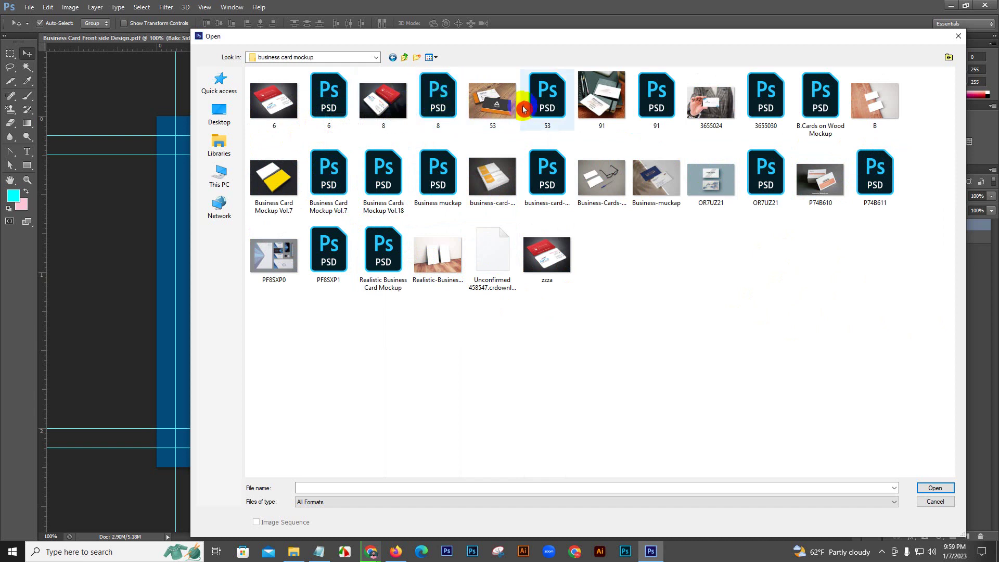
pyautogui.click(656, 97)
pyautogui.click(947, 487)
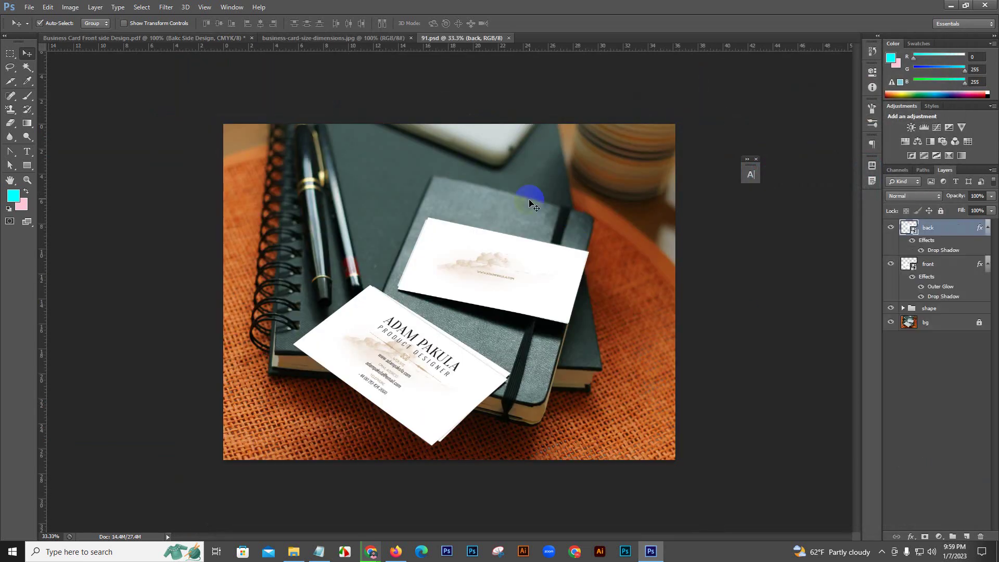
# Edit the back card smart object and place Business Card back side Design from New folder (5).
pyautogui.click(953, 223)
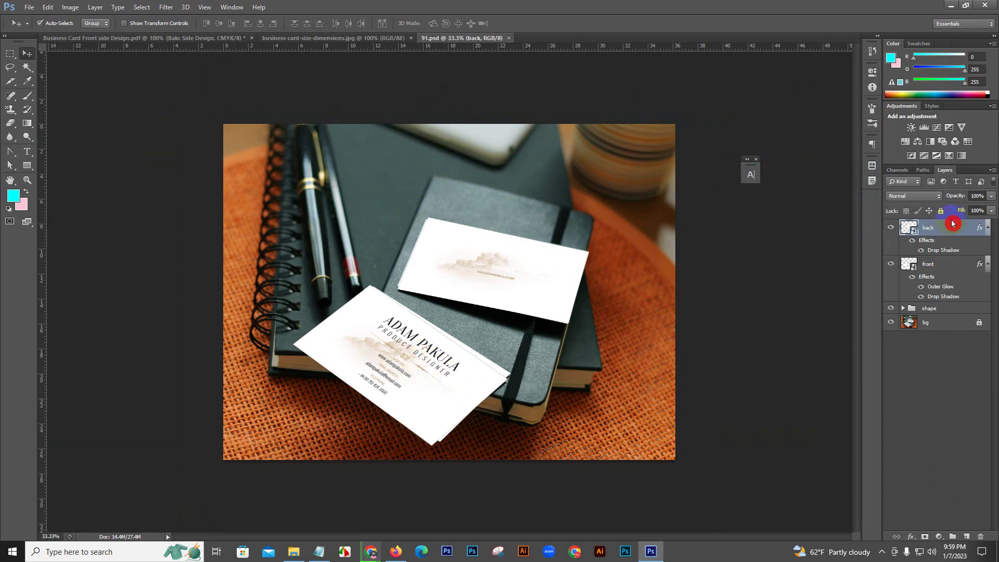
pyautogui.doubleClick(912, 233)
pyautogui.click(567, 221)
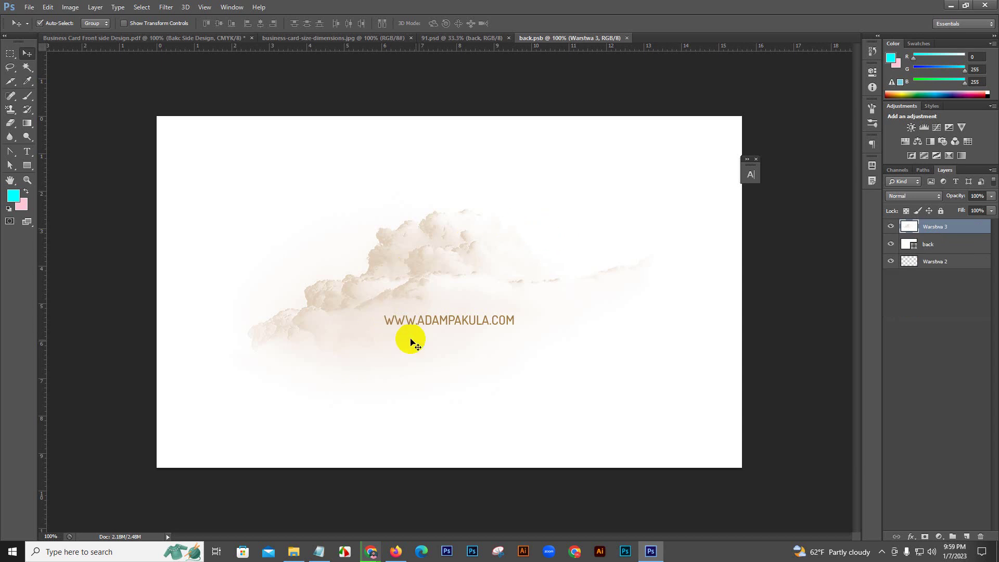
pyautogui.click(29, 7)
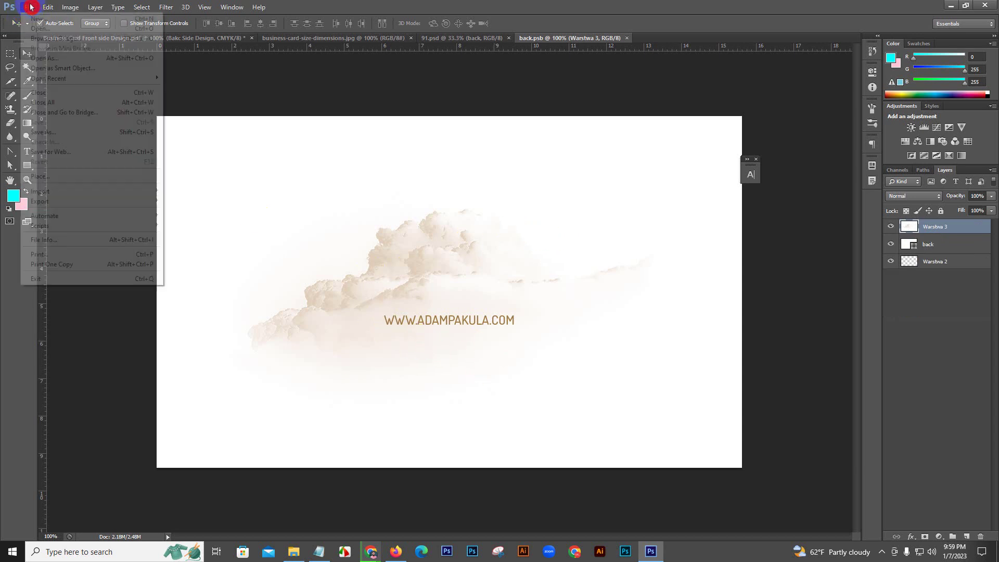
pyautogui.click(49, 176)
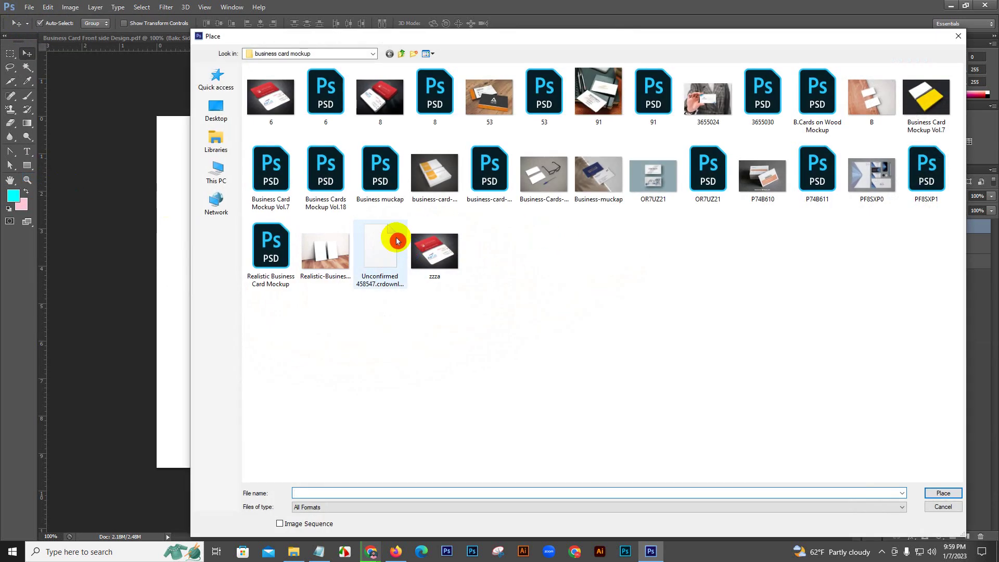
pyautogui.click(205, 124)
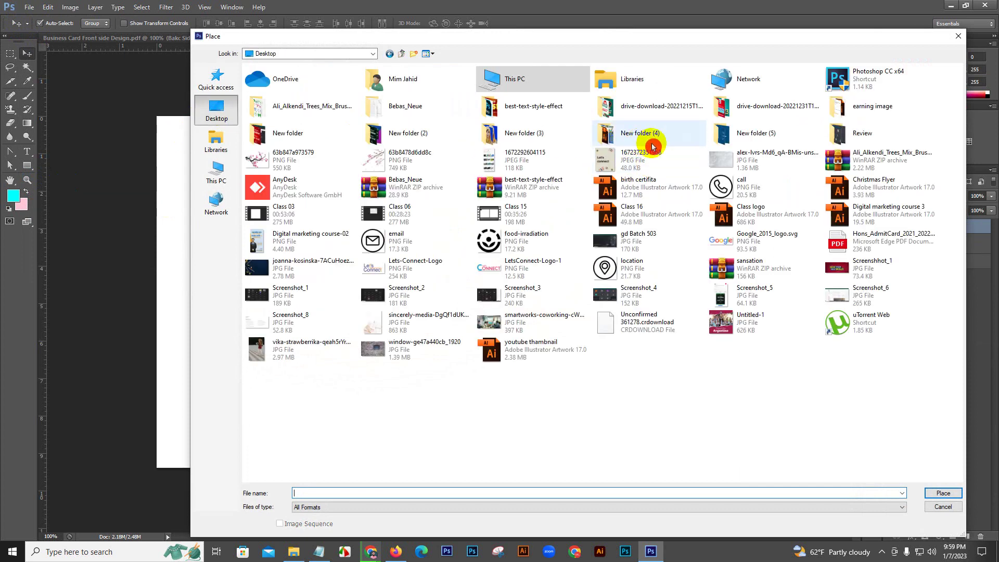
pyautogui.doubleClick(776, 136)
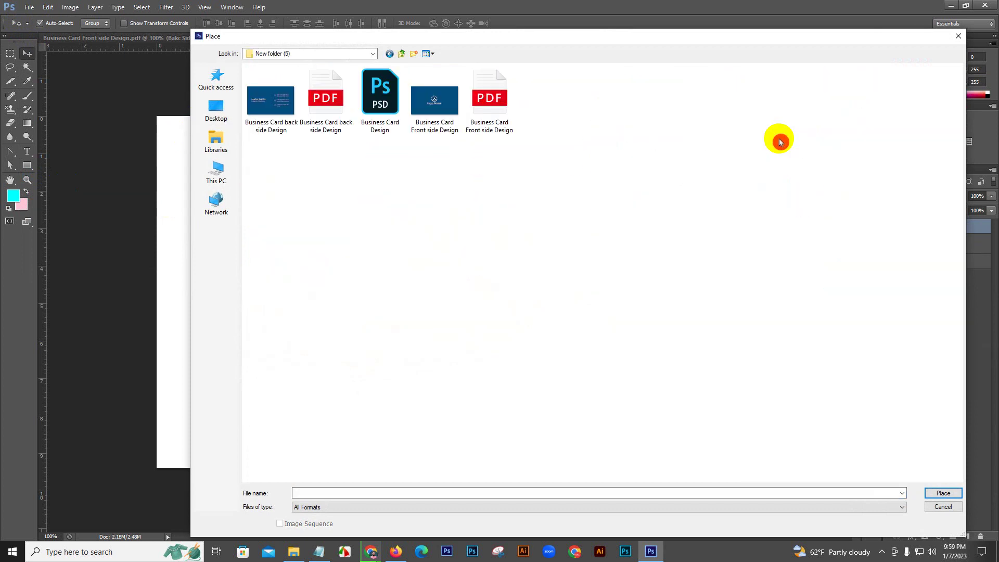
pyautogui.click(276, 125)
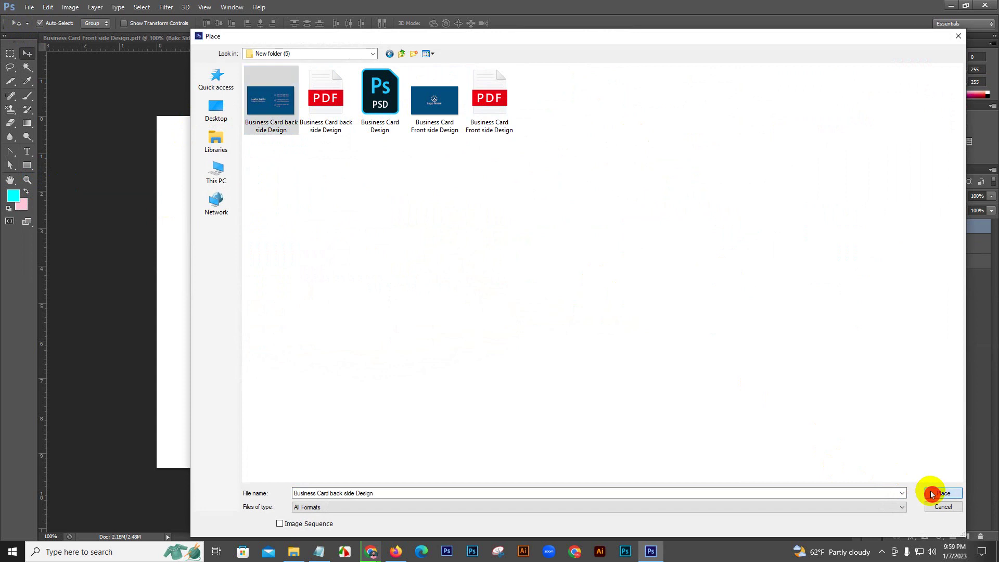
pyautogui.click(943, 493)
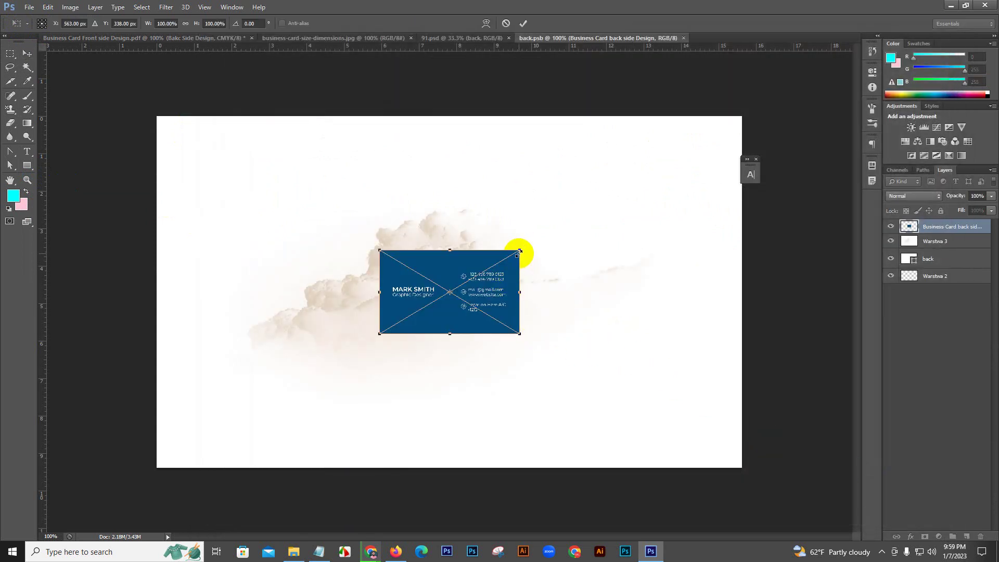
# Scale the back-side design to fill the card, commit, and save the closed contents.
pyautogui.moveTo(518, 252); pyautogui.dragTo(749, 144)
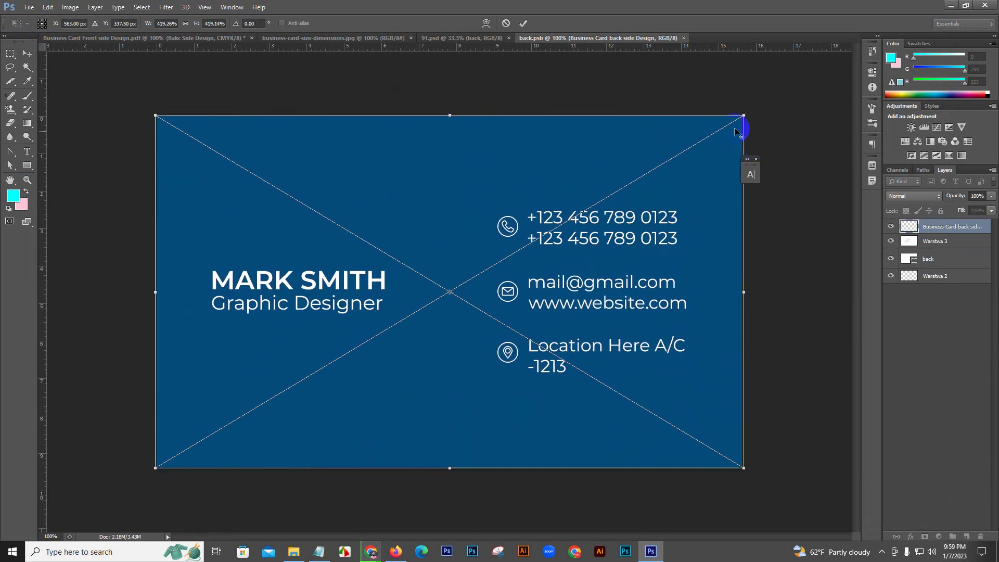
pyautogui.click(528, 22)
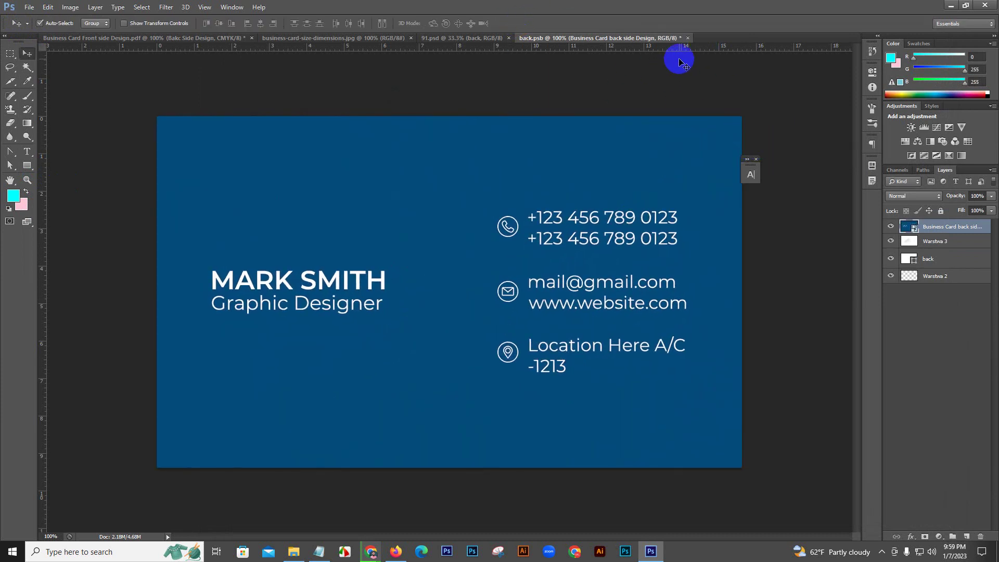
pyautogui.click(691, 40)
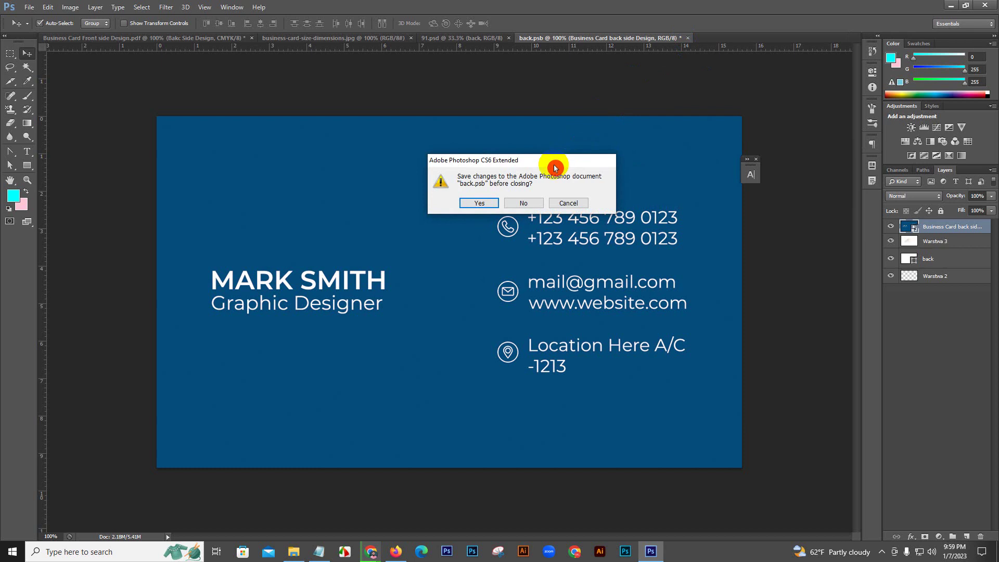
pyautogui.click(484, 201)
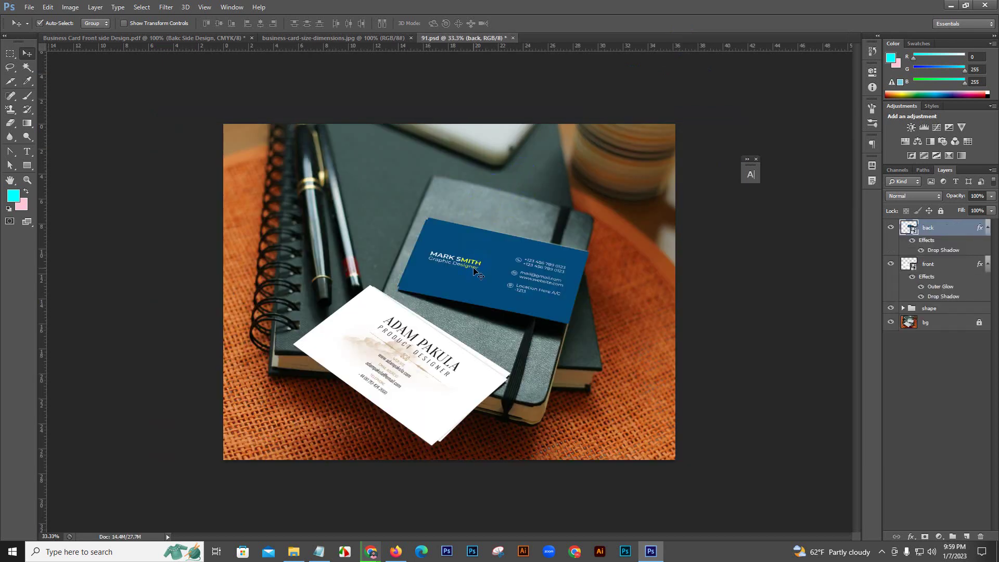
# Edit the front card smart object and place the Business Card Front side Design image.
pyautogui.doubleClick(914, 268)
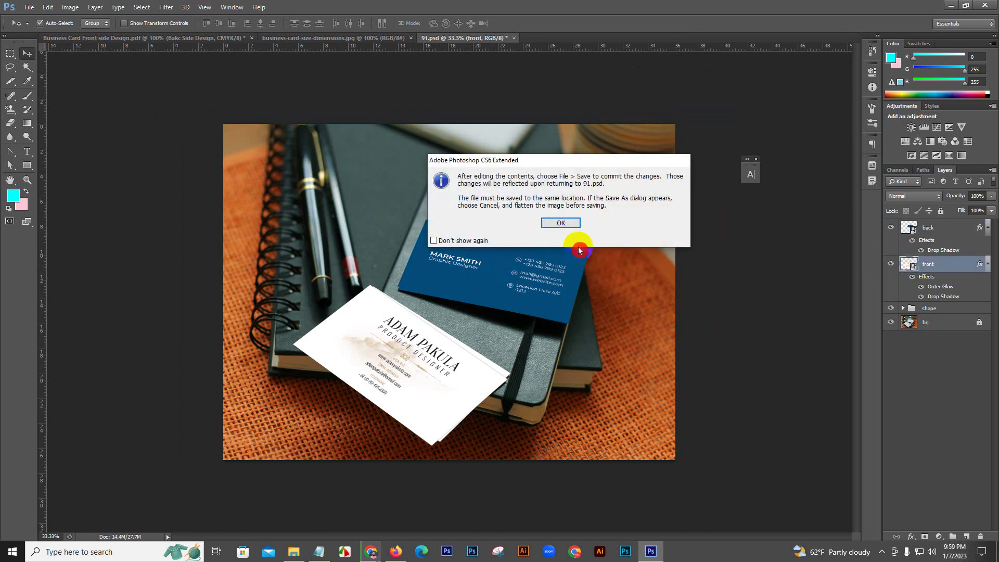
pyautogui.click(558, 222)
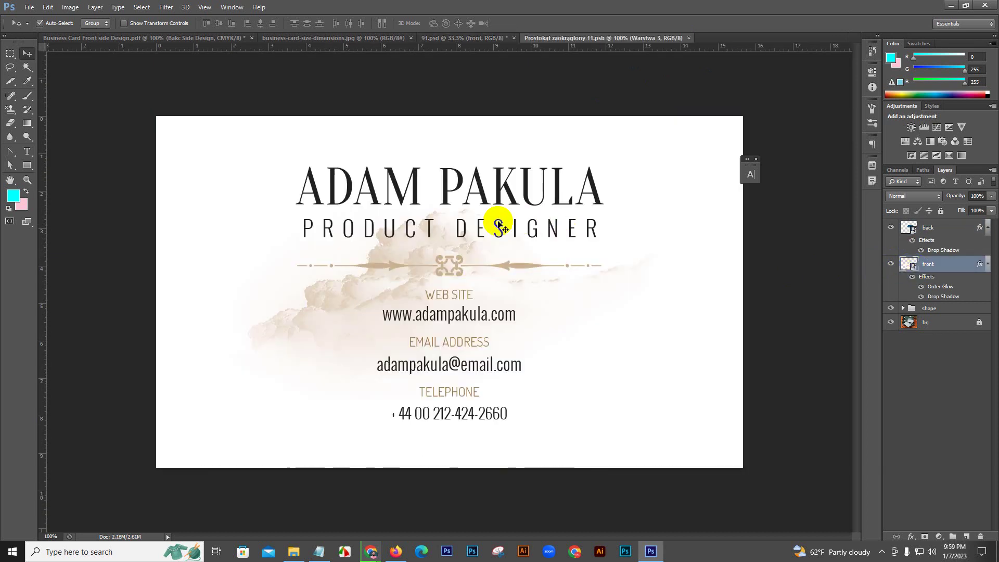
pyautogui.click(31, 6)
pyautogui.click(58, 177)
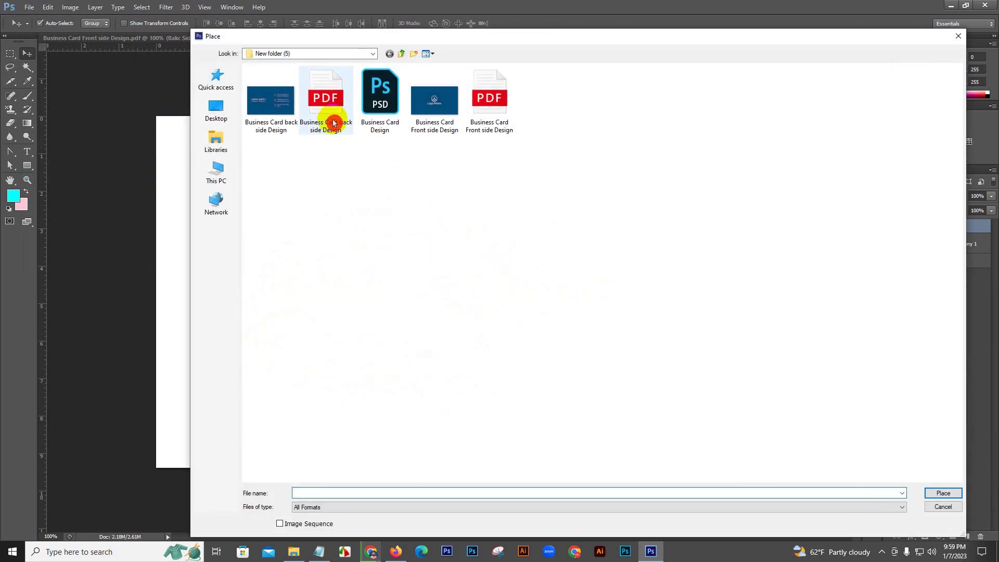
pyautogui.click(271, 100)
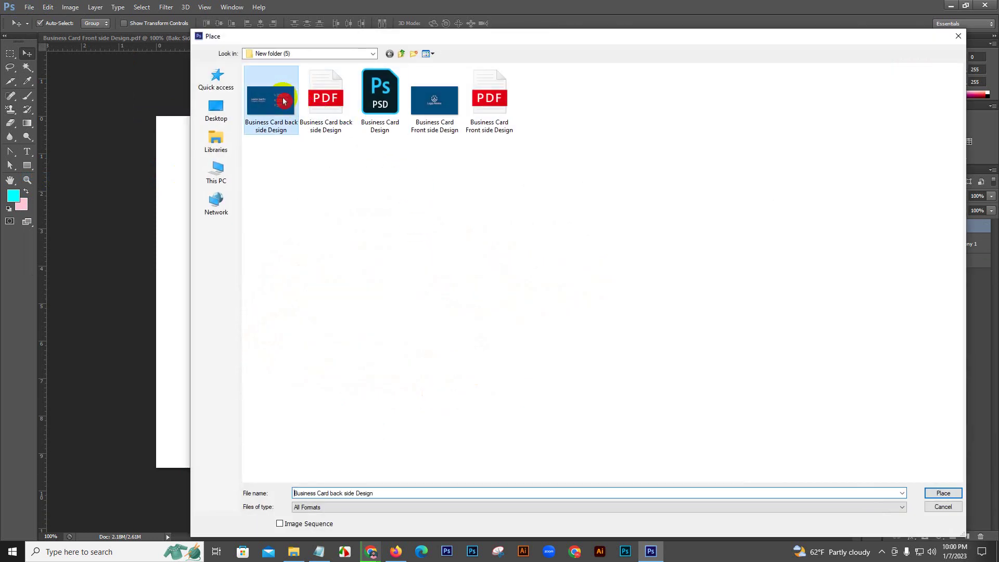
pyautogui.click(429, 112)
pyautogui.click(943, 493)
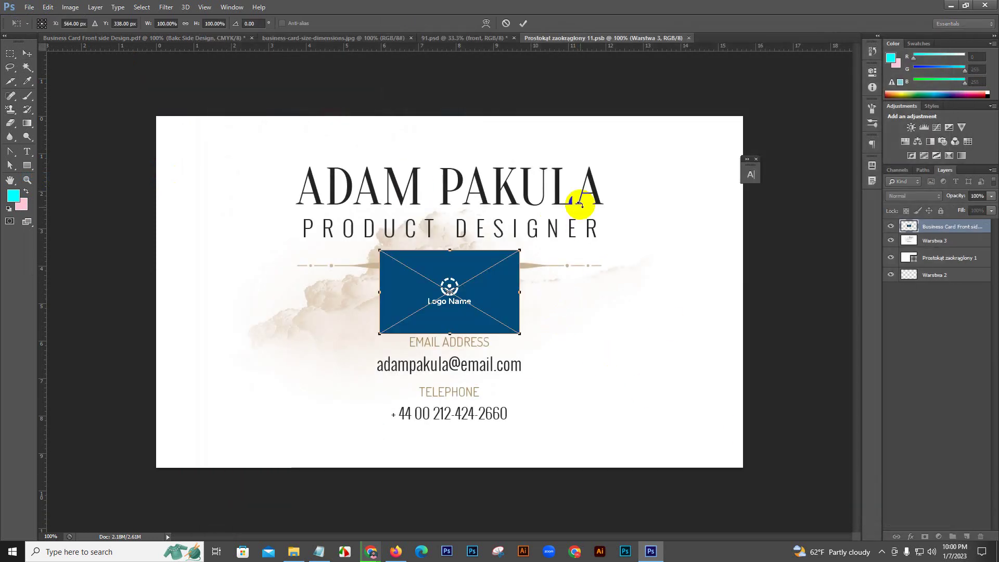
# Scale the front design to fill the card, commit, and close Prostokąt zaokrąglony 11.psb with changes saved.
pyautogui.moveTo(522, 248); pyautogui.dragTo(744, 115)
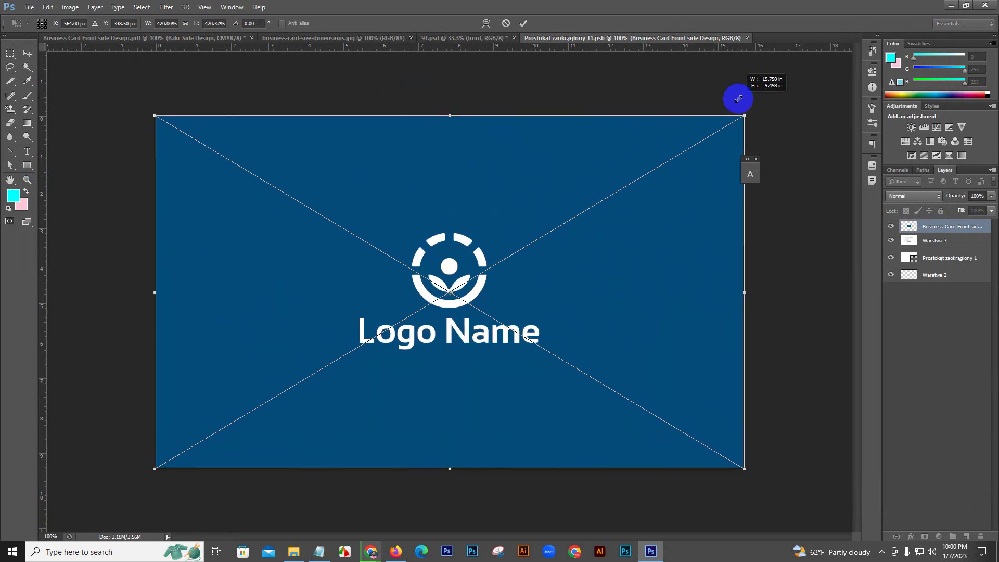
pyautogui.click(523, 23)
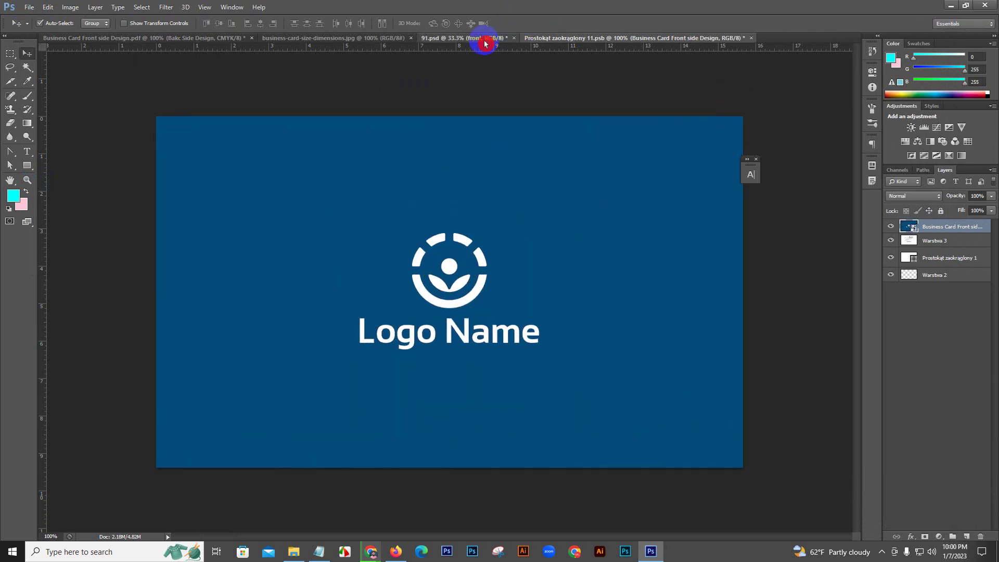
pyautogui.click(485, 38)
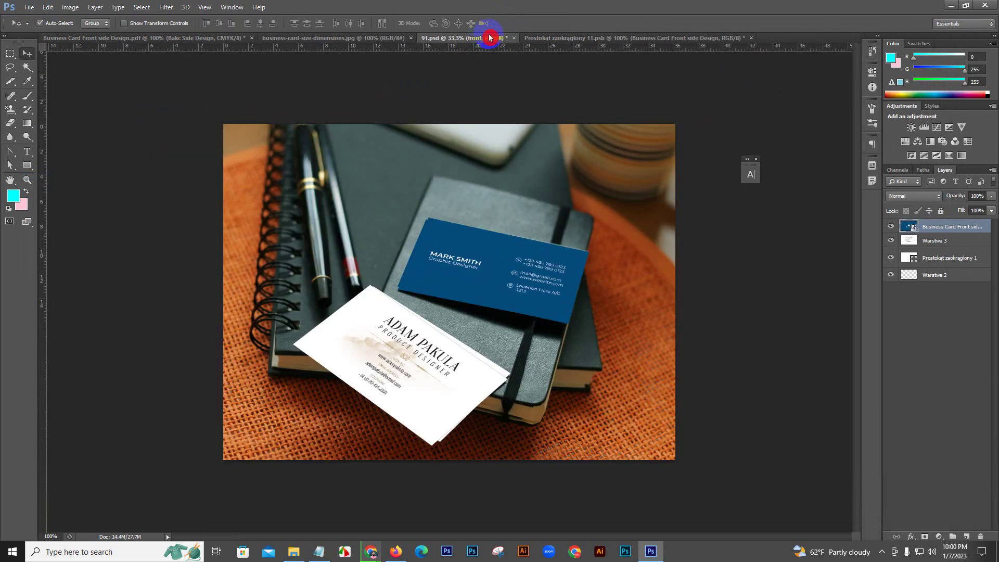
pyautogui.click(718, 38)
pyautogui.click(748, 39)
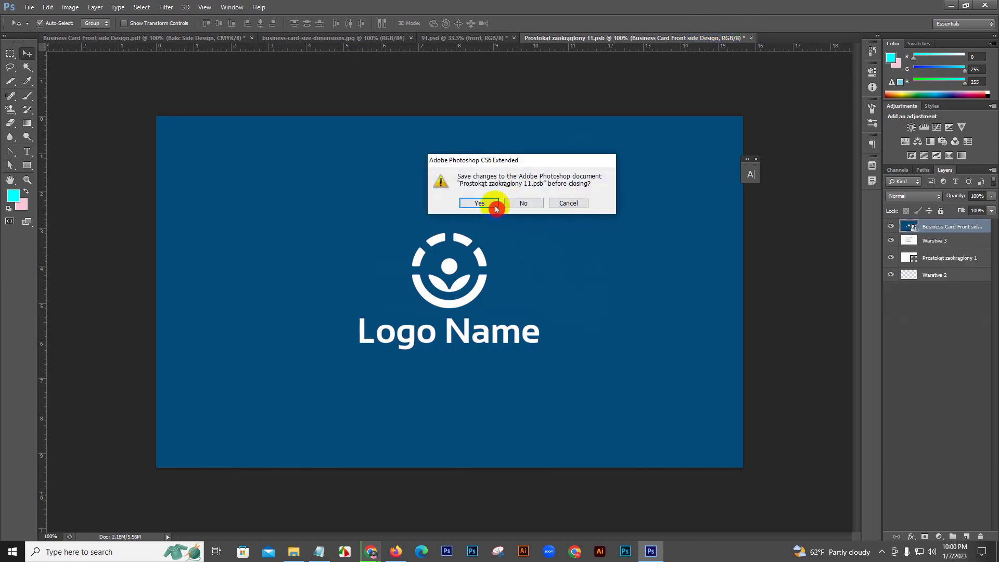
pyautogui.click(485, 204)
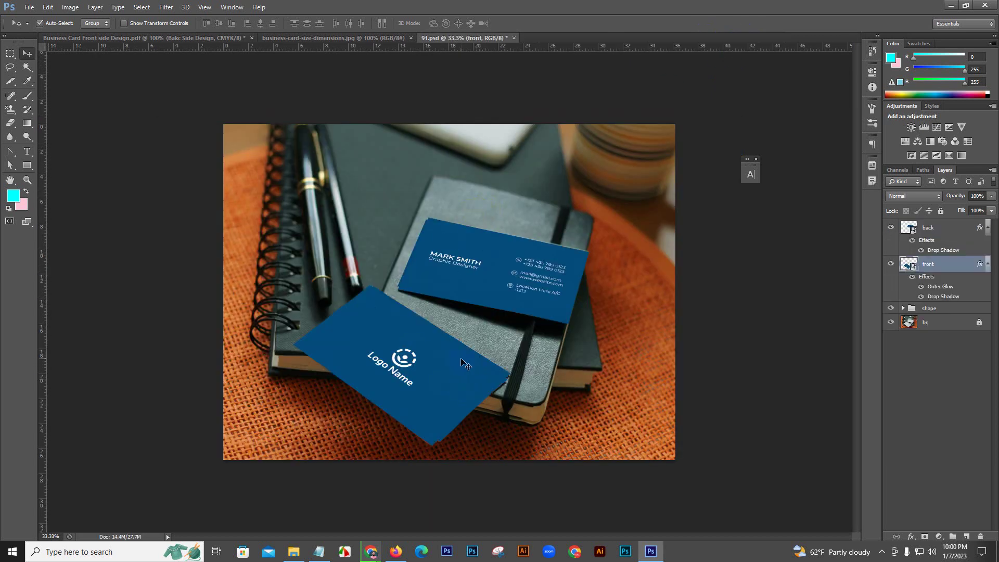
pyautogui.click(66, 30)
pyautogui.click(40, 9)
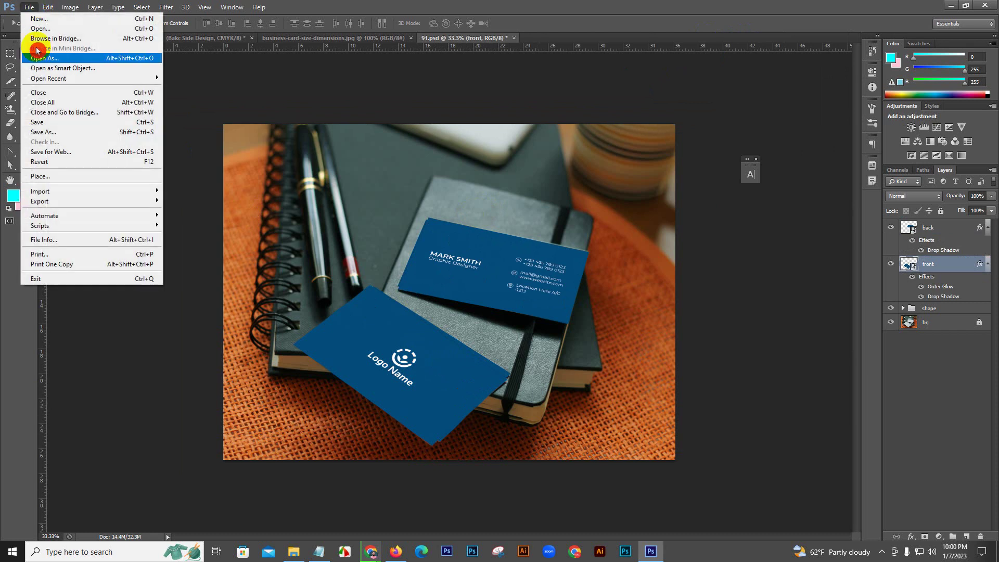
# Hide and reshow the shape group to check the card edge.
pyautogui.click(79, 194)
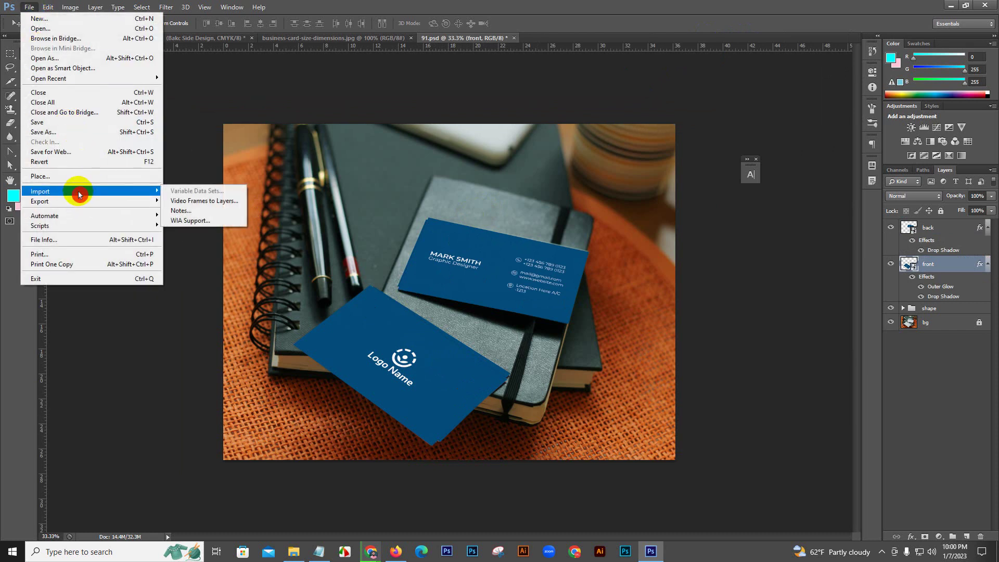
pyautogui.click(890, 309)
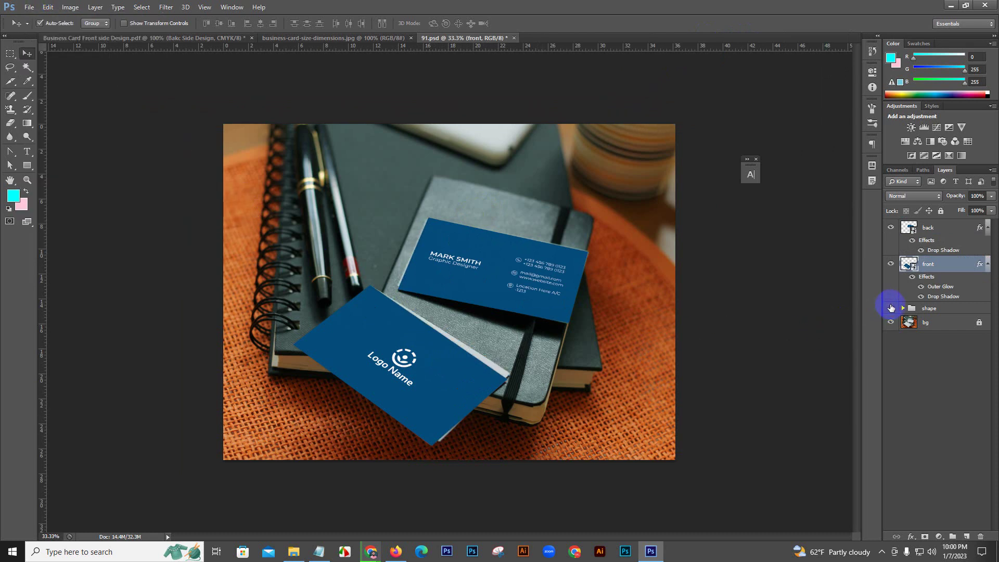
pyautogui.click(891, 308)
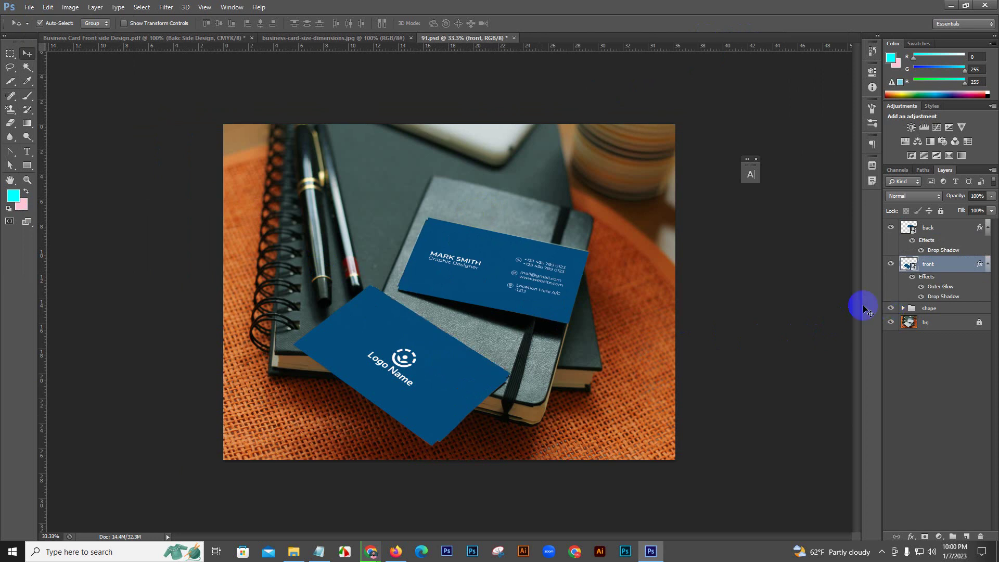
# Export the mockup via Save for Web as JPEG 91 into Desktop > New folder (5).
pyautogui.click(37, 9)
pyautogui.click(58, 154)
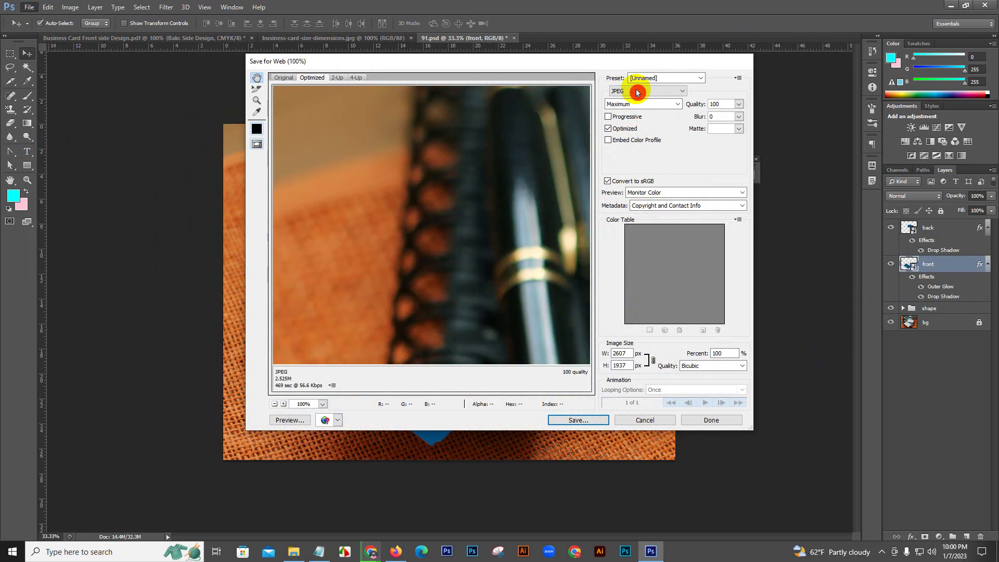
pyautogui.click(577, 419)
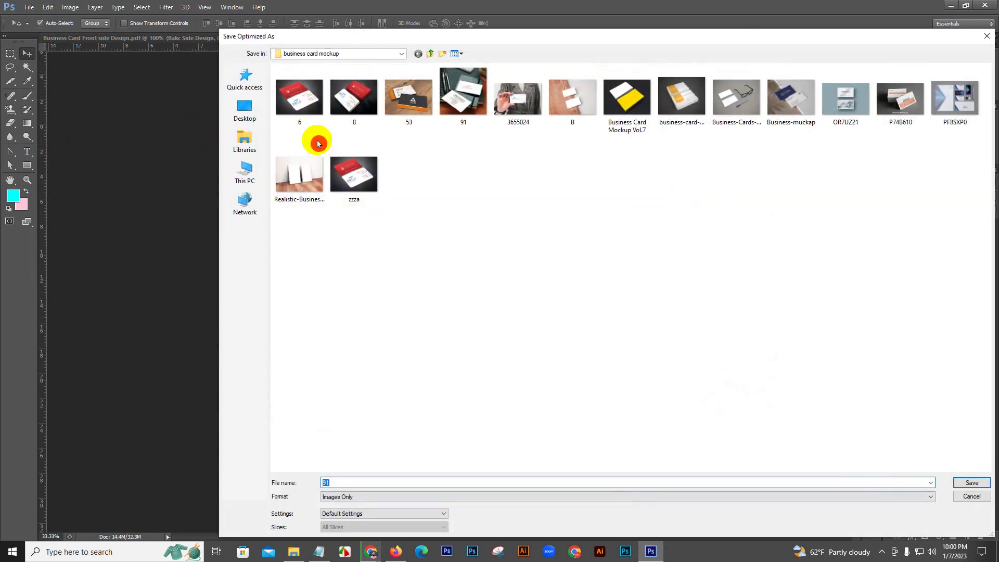
pyautogui.click(241, 111)
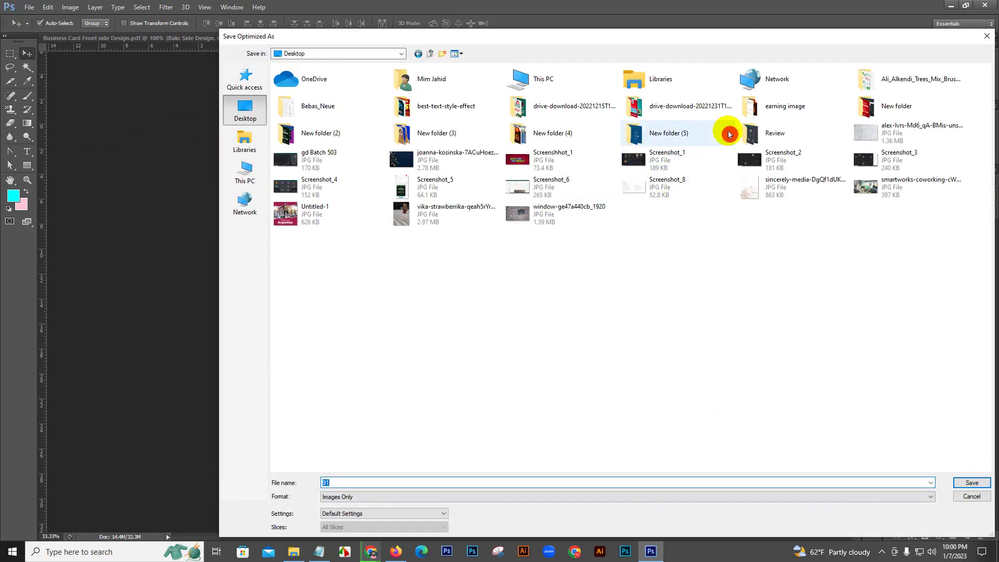
pyautogui.doubleClick(669, 136)
pyautogui.click(974, 476)
# Return to New folder (5), create a New Text Document there and open it.
pyautogui.click(287, 533)
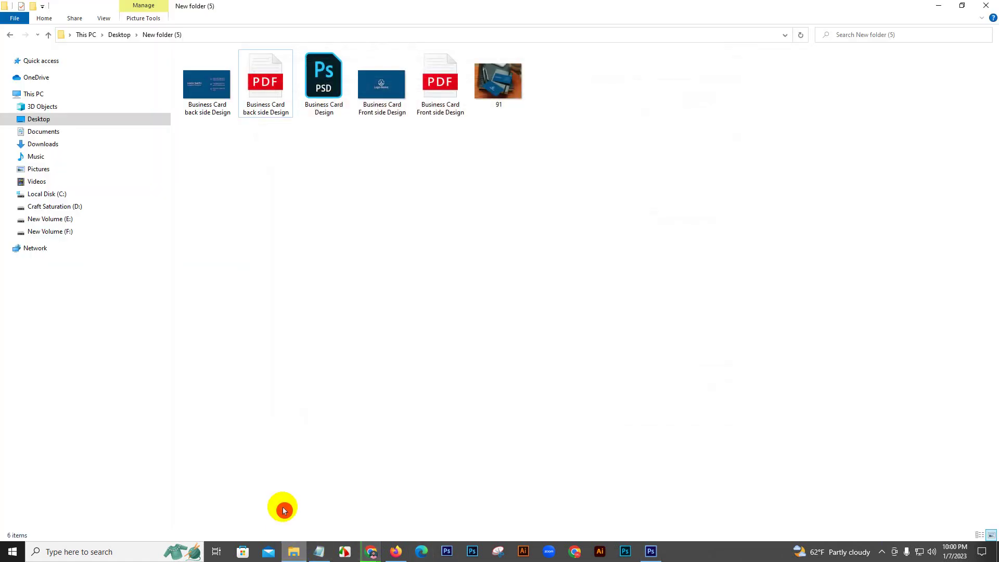
pyautogui.click(207, 89)
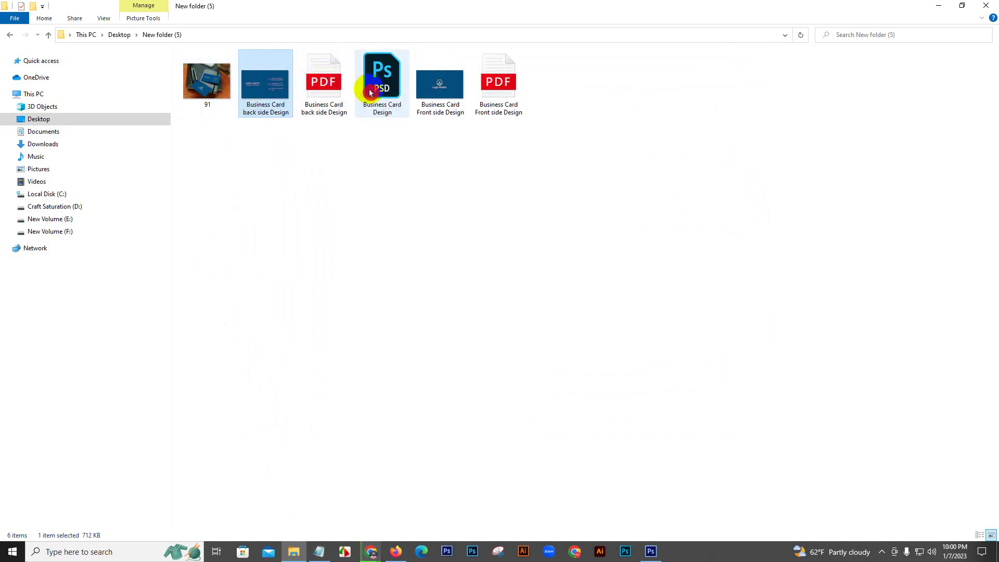
pyautogui.moveTo(382, 82)
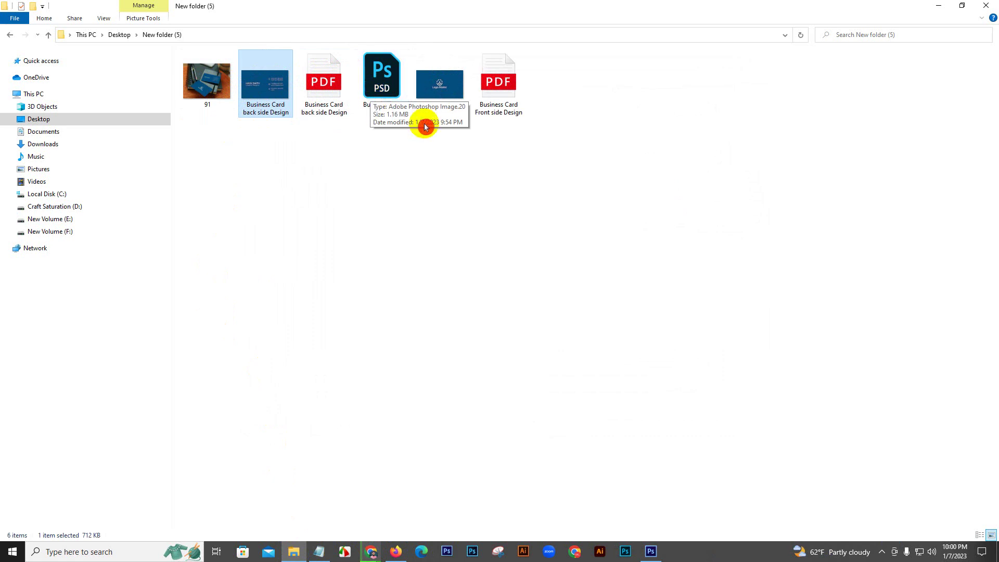
pyautogui.rightClick(597, 85)
pyautogui.moveTo(663, 222)
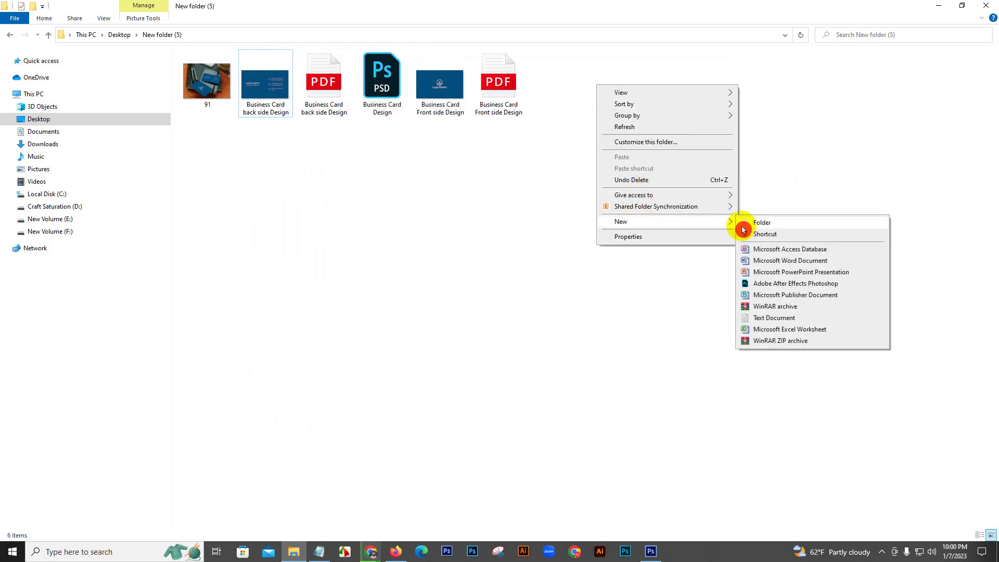
pyautogui.click(785, 322)
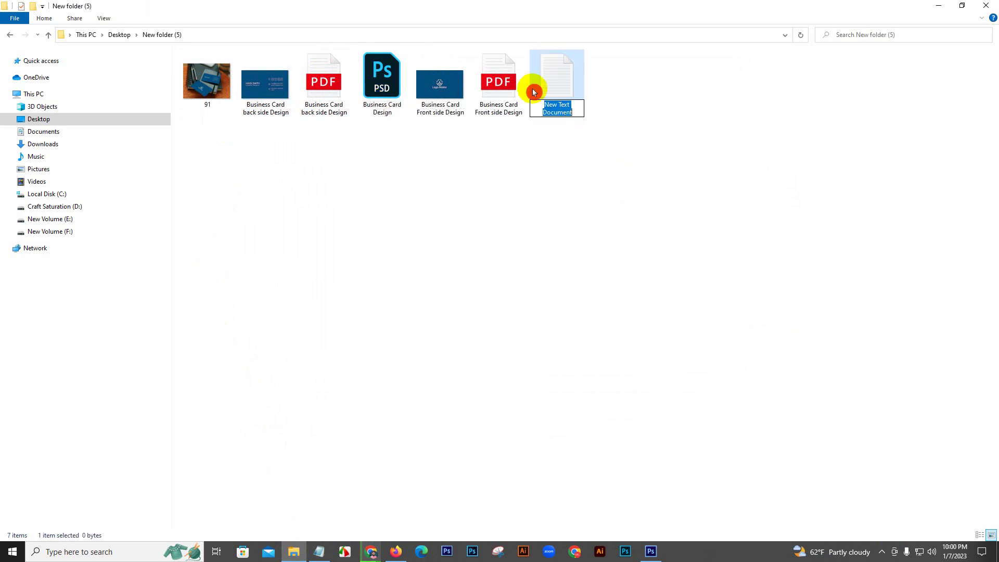
pyautogui.doubleClick(554, 87)
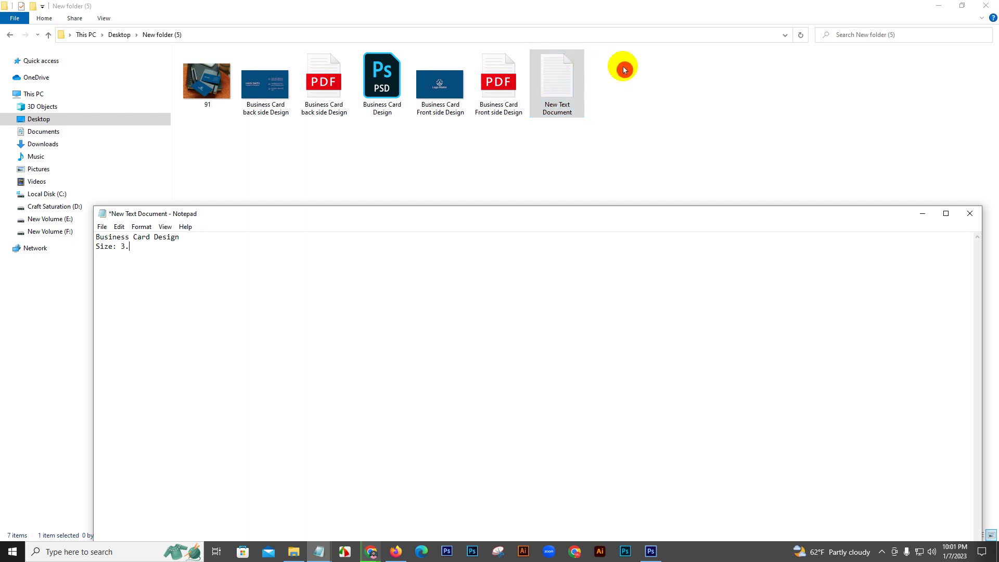
# Finish the spec note's size 3.5x 2in and bleed 0.25 values, then minimize Notepad.
pyautogui.write('5x 2in')
pyautogui.write('Bleed:0.')
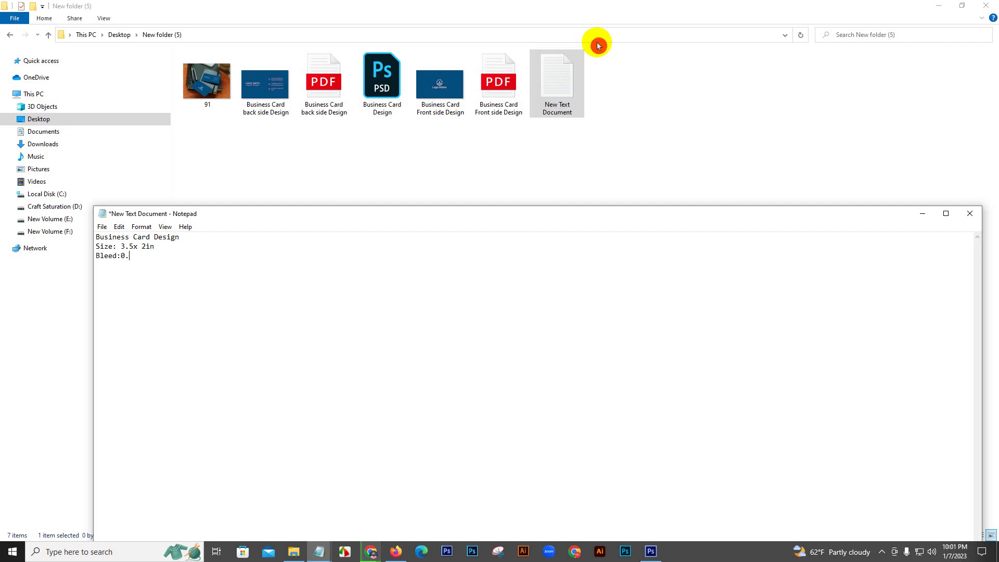
pyautogui.write('25')
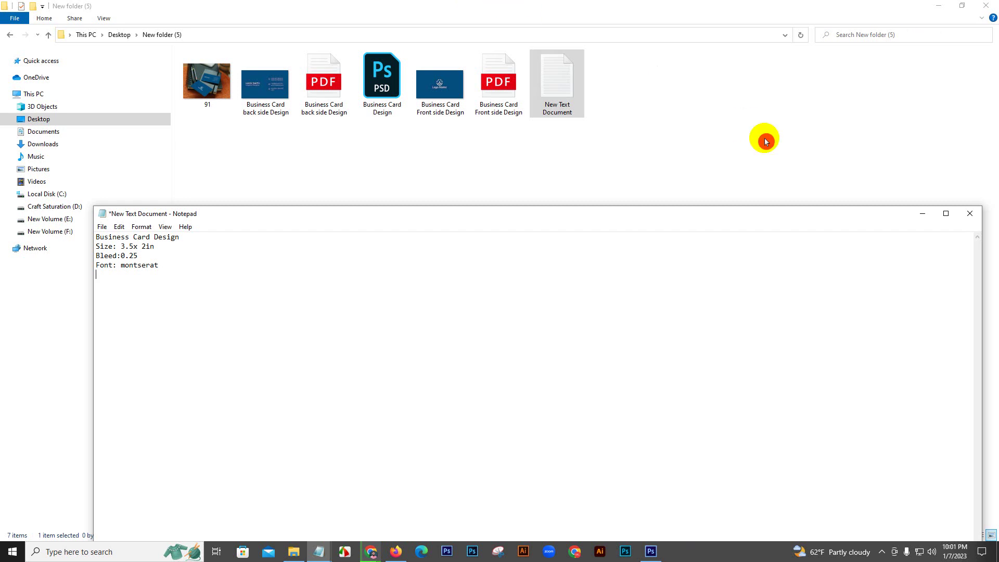
pyautogui.click(922, 214)
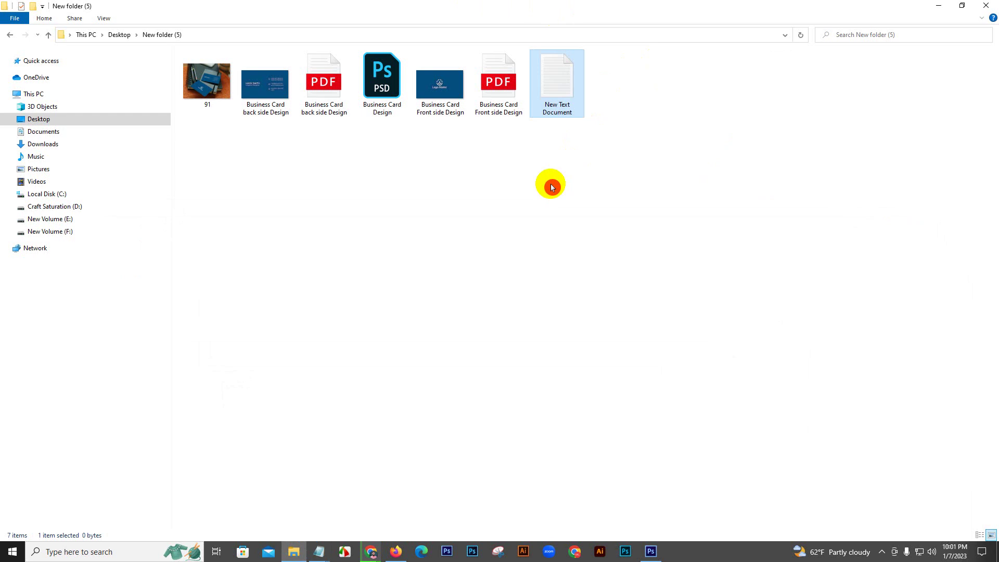
# Bring Chrome's Google Meet tab forward and stop presenting the screen.
pyautogui.click(511, 247)
pyautogui.moveTo(371, 551)
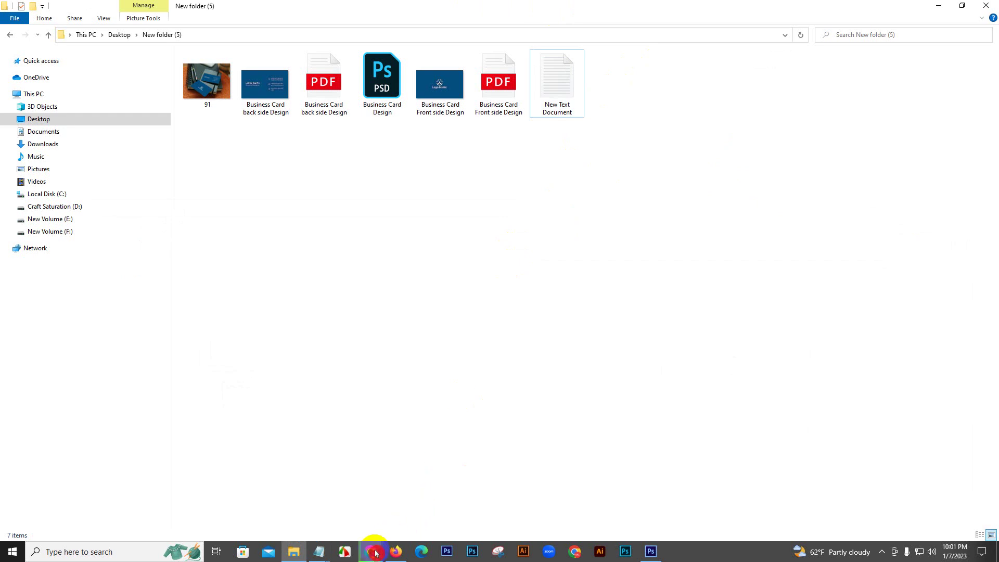
pyautogui.click(328, 516)
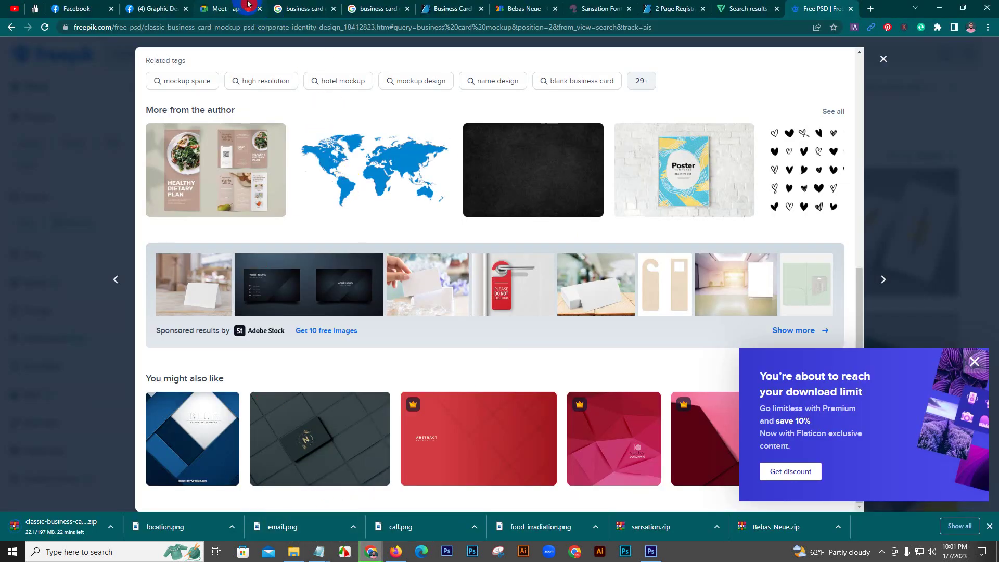
pyautogui.click(246, 6)
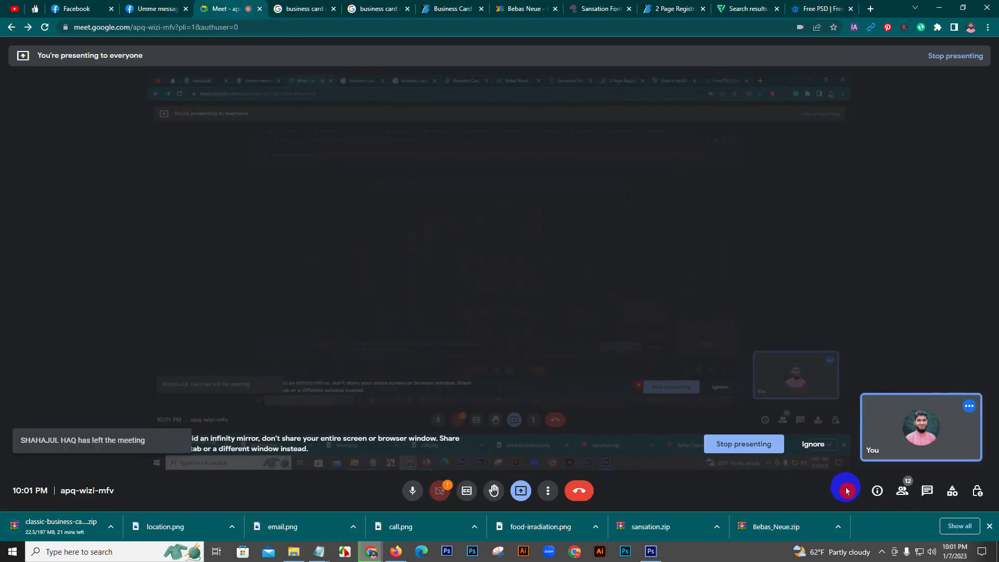
pyautogui.click(987, 527)
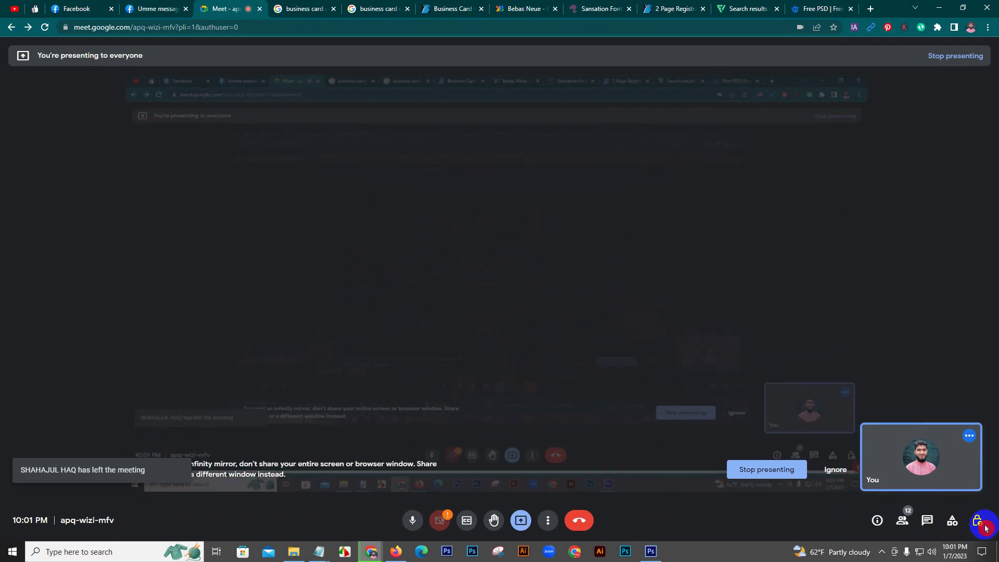
pyautogui.click(787, 476)
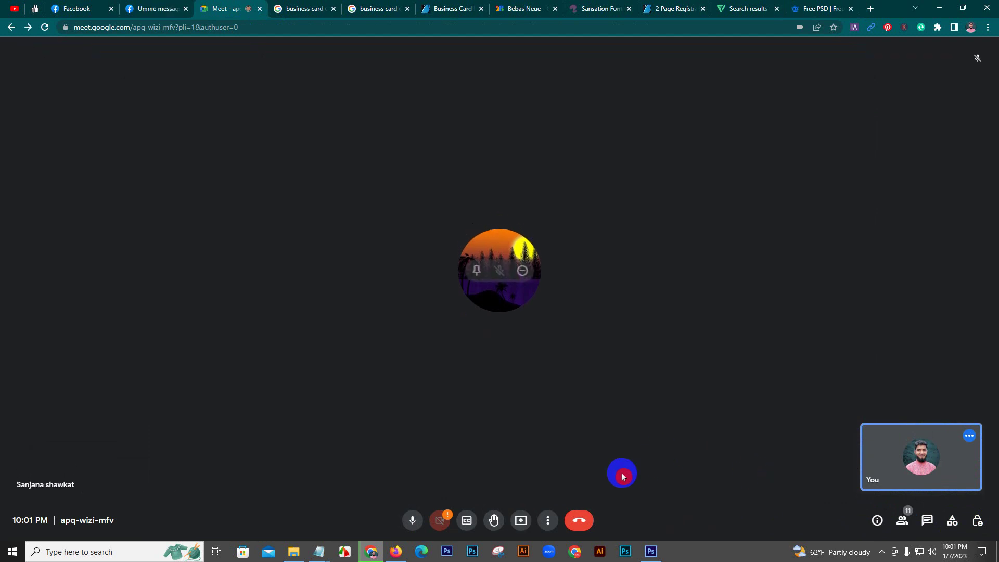
# Switch the Meet layout to Tiled so all participants show in a grid.
pyautogui.click(545, 521)
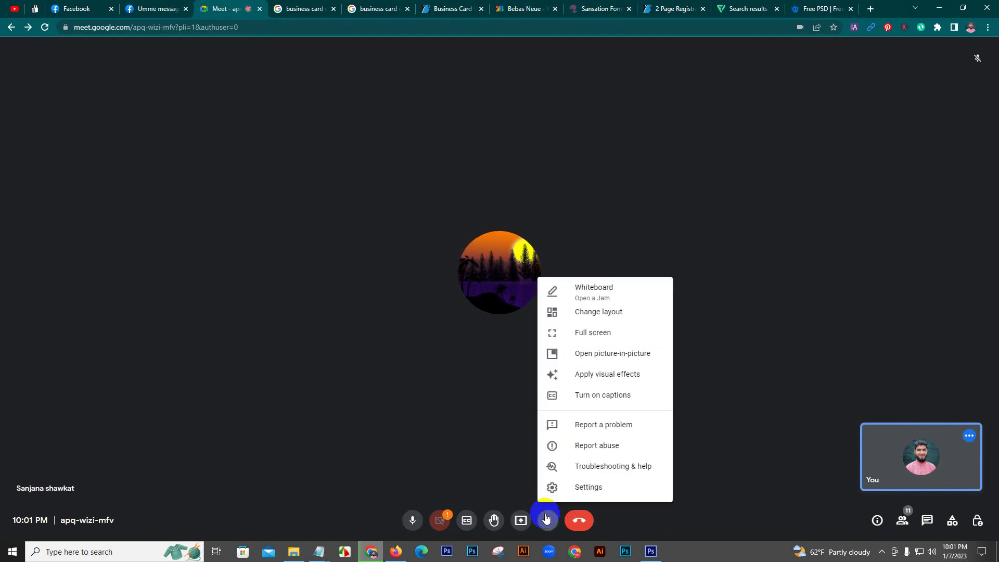
pyautogui.click(606, 315)
pyautogui.click(473, 264)
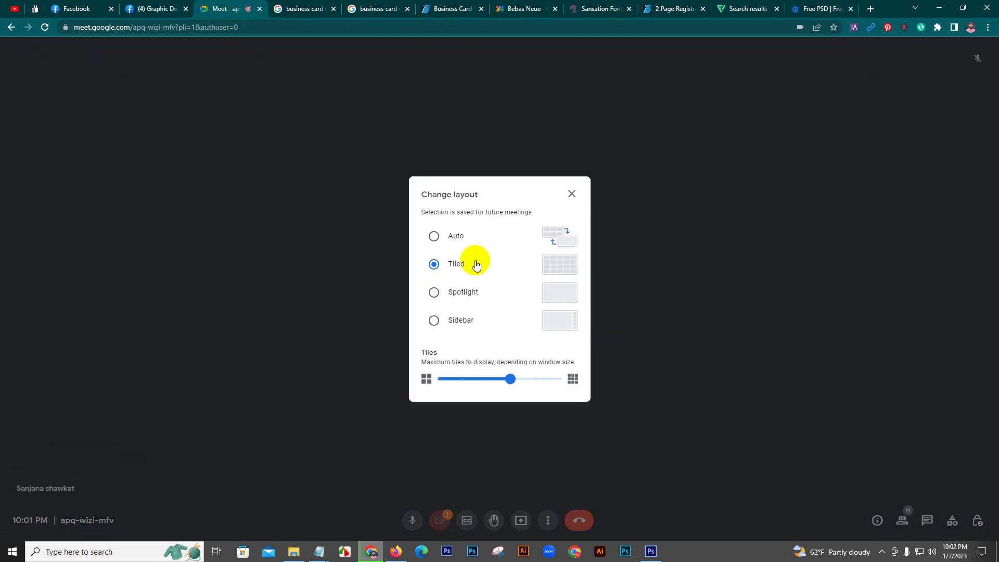
pyautogui.click(571, 194)
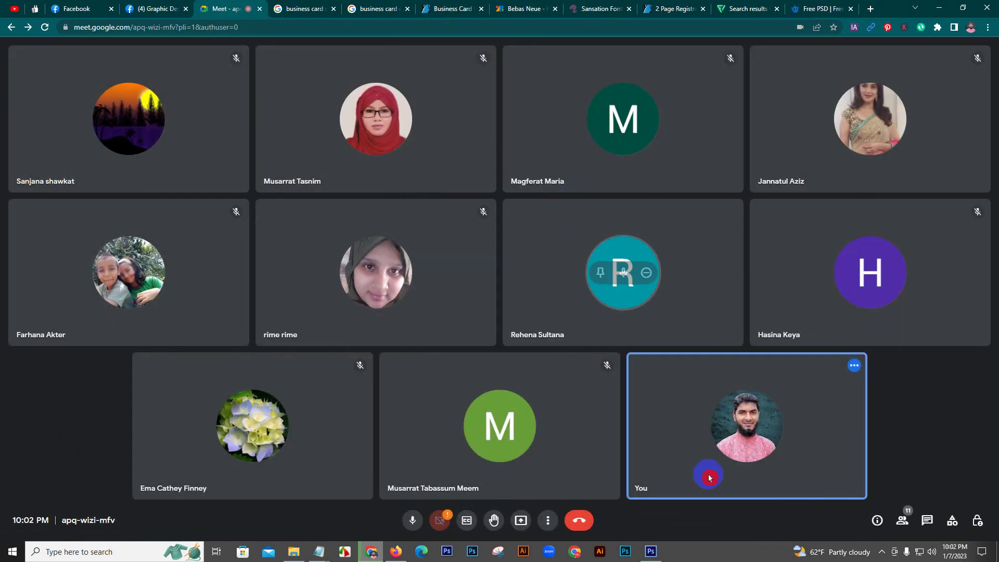